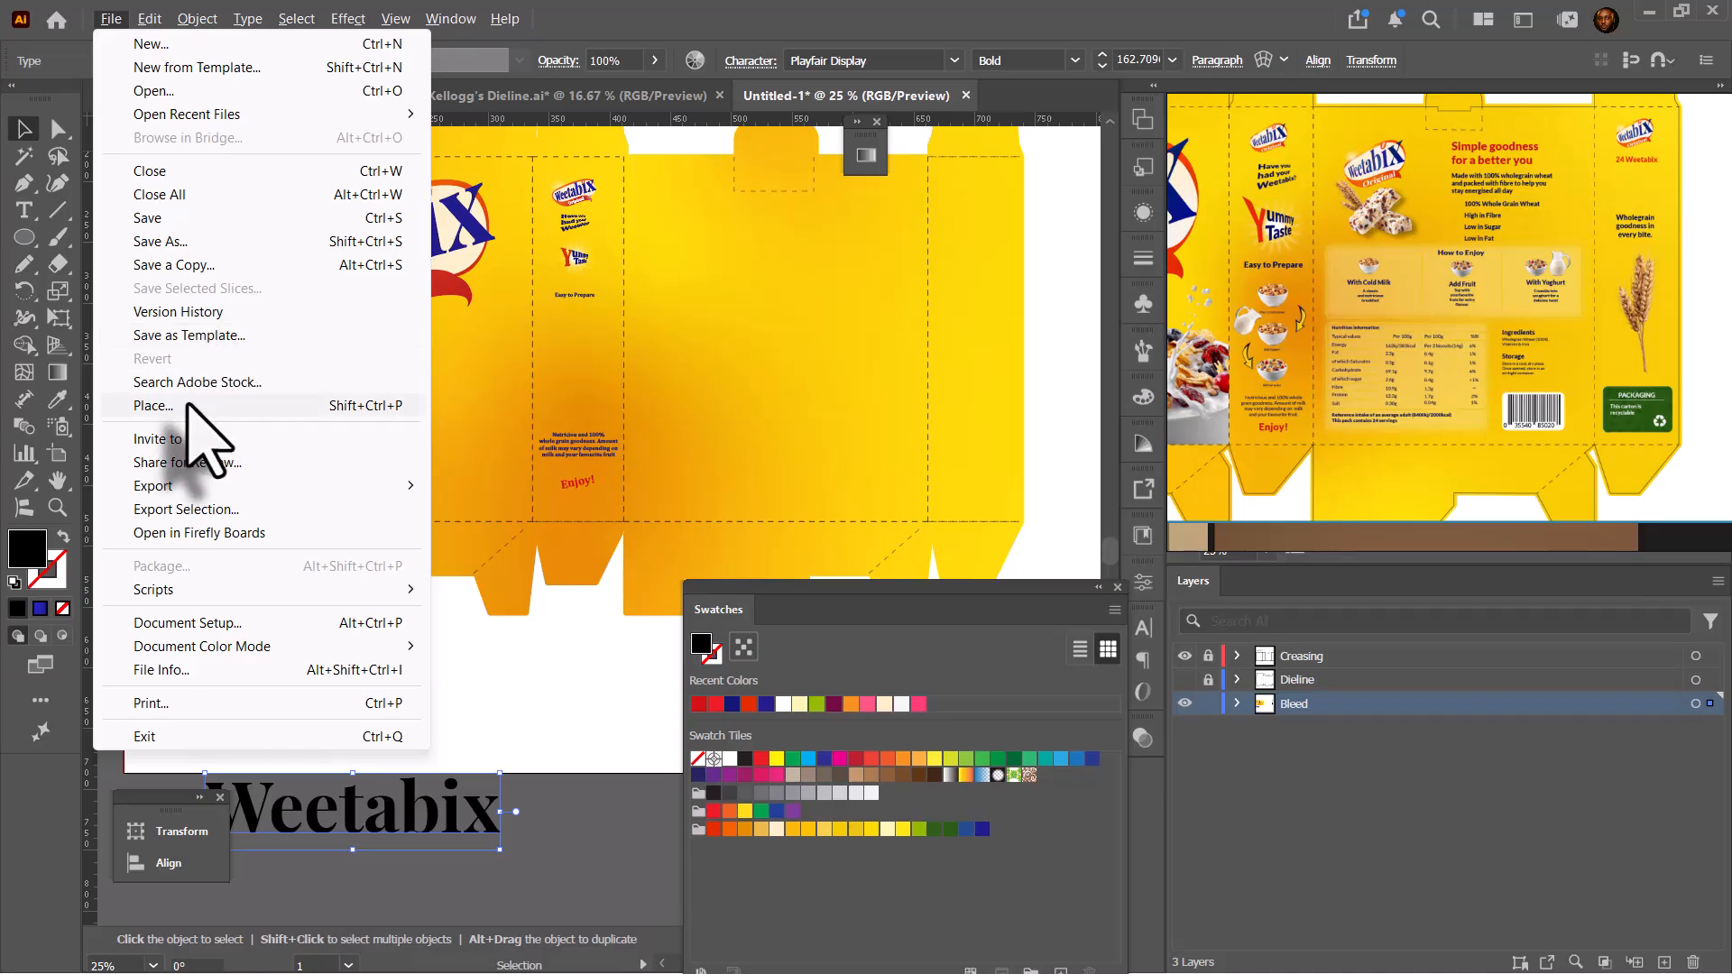
- In the Cereal folder, select the wheat stalk, both milk splash images and the three cereal bowl images for placing
left_click(187, 405)
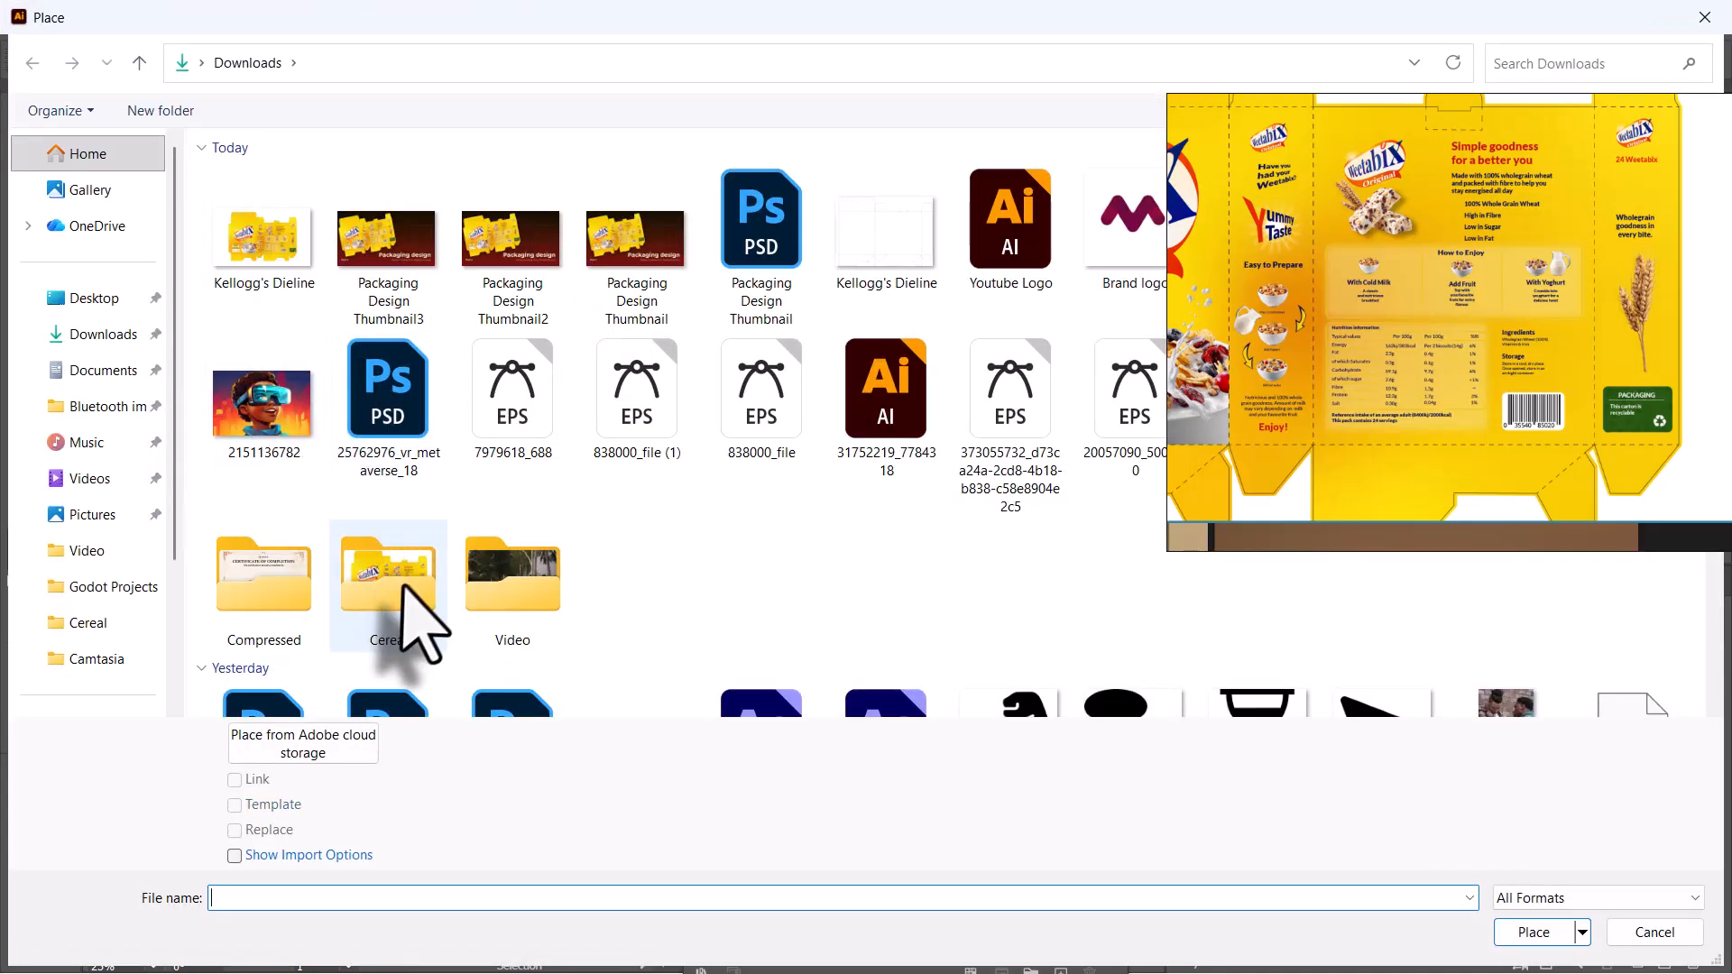
double_click(411, 614)
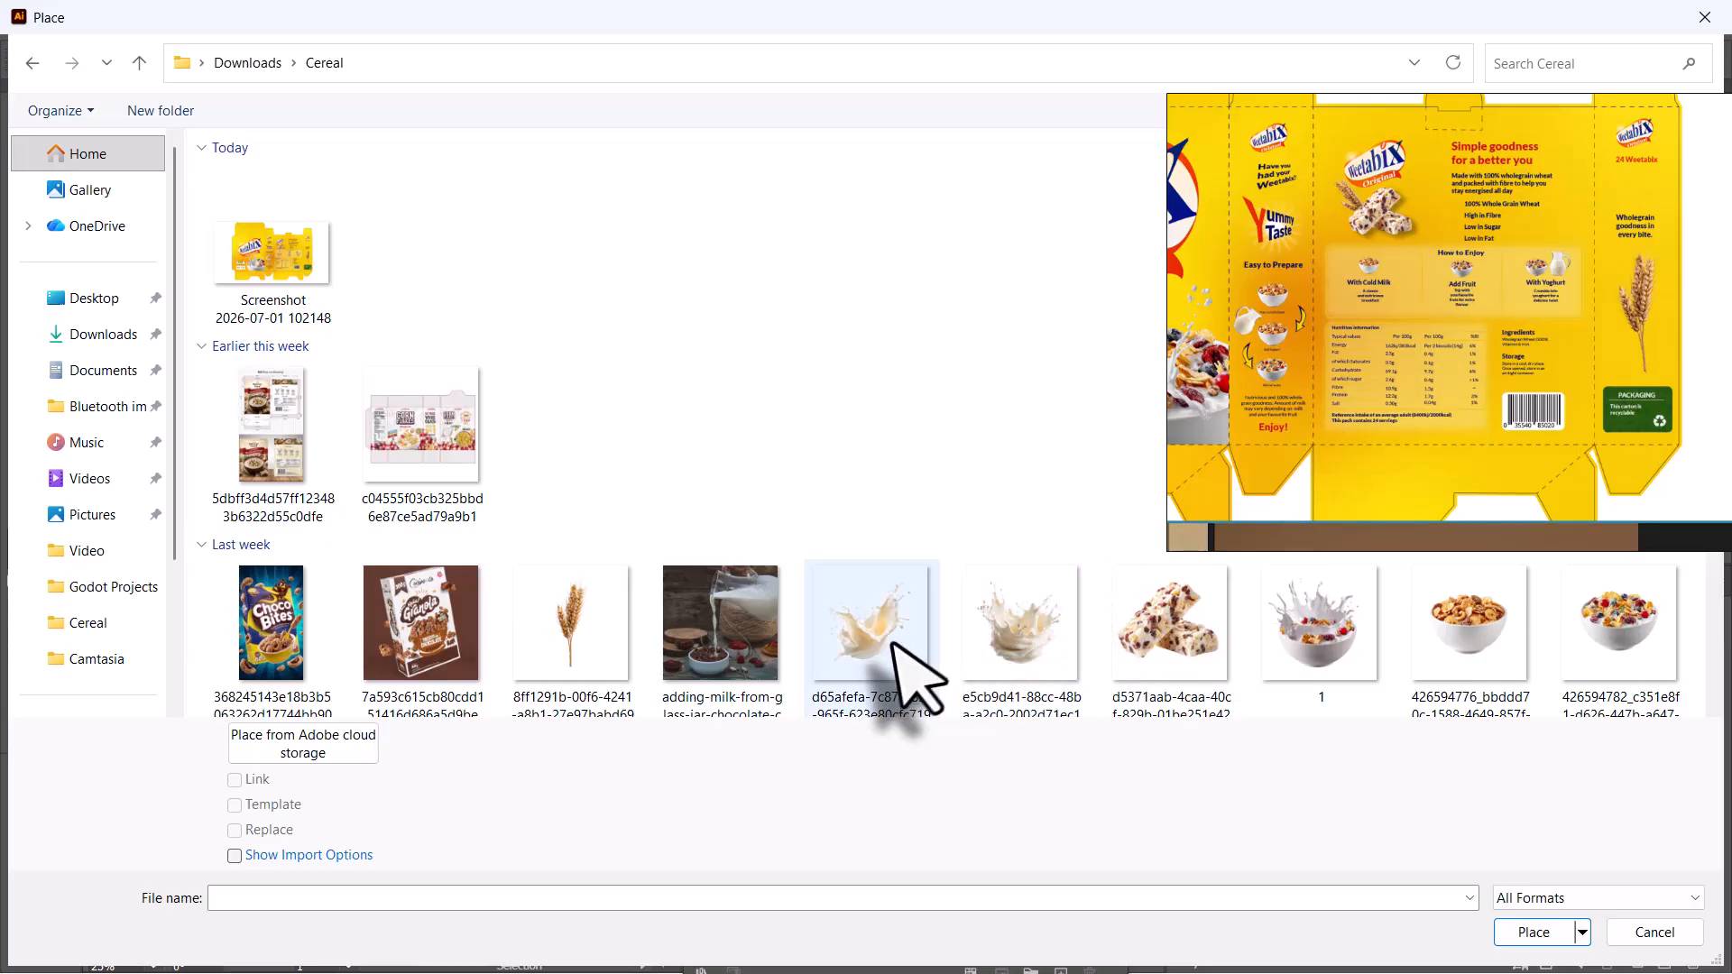
left_click(911, 663)
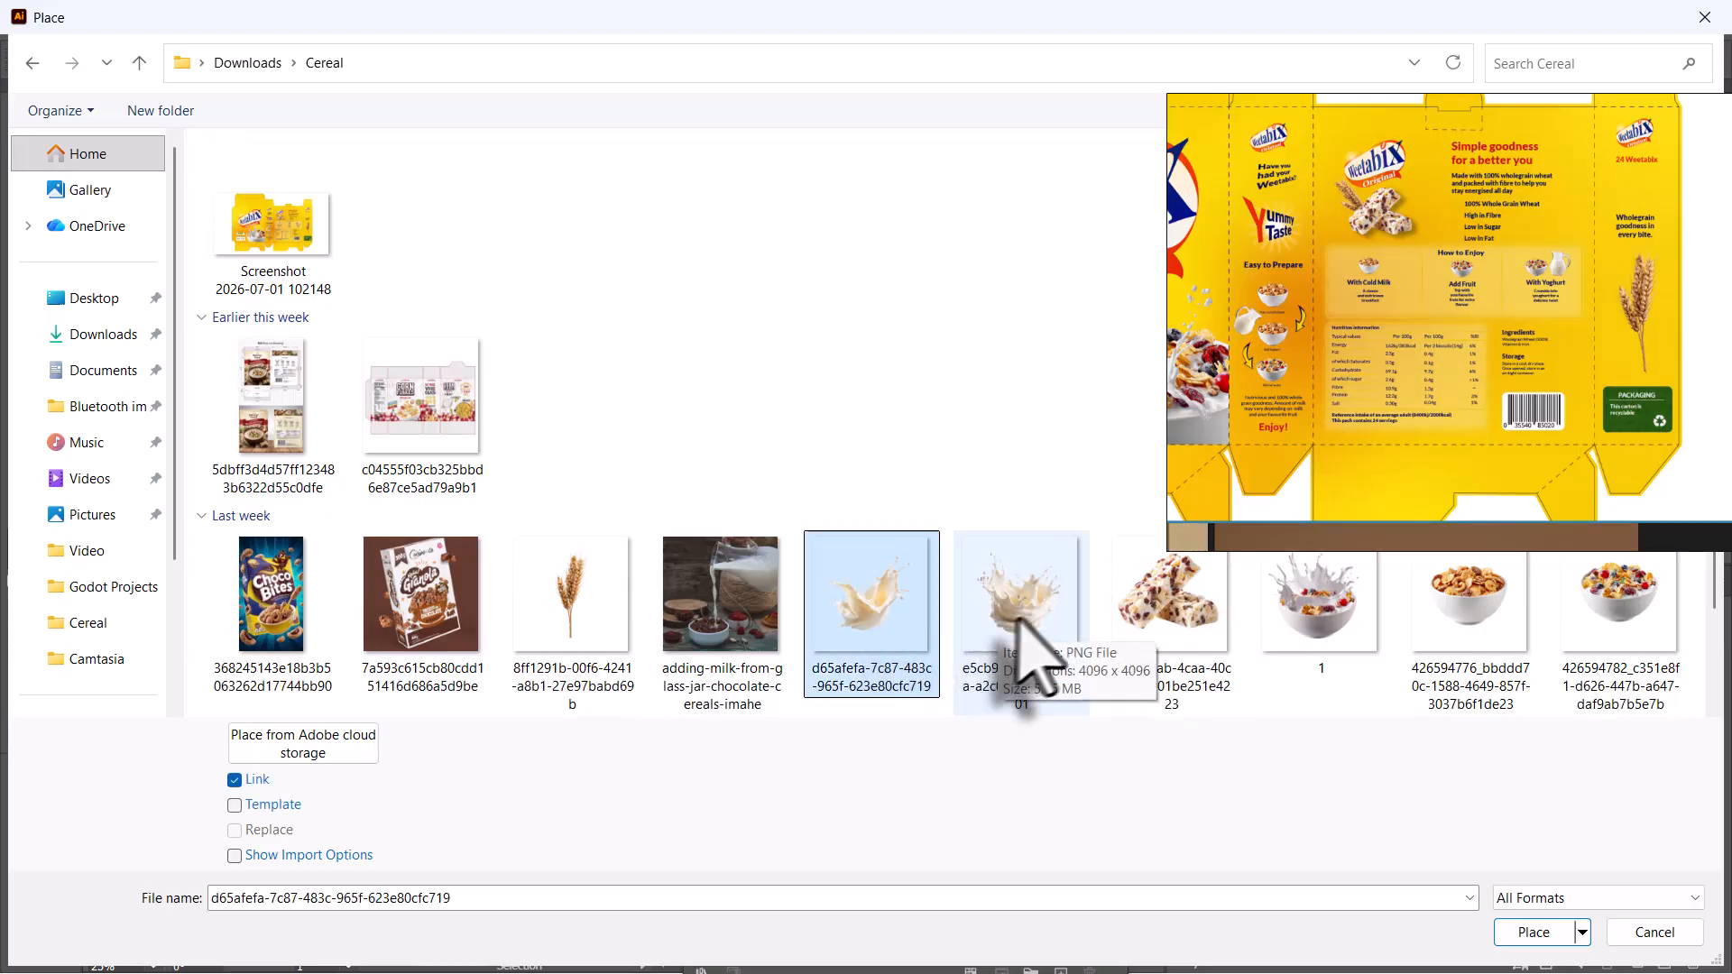
left_click(1038, 623, "ctrl")
left_click(591, 609, "ctrl")
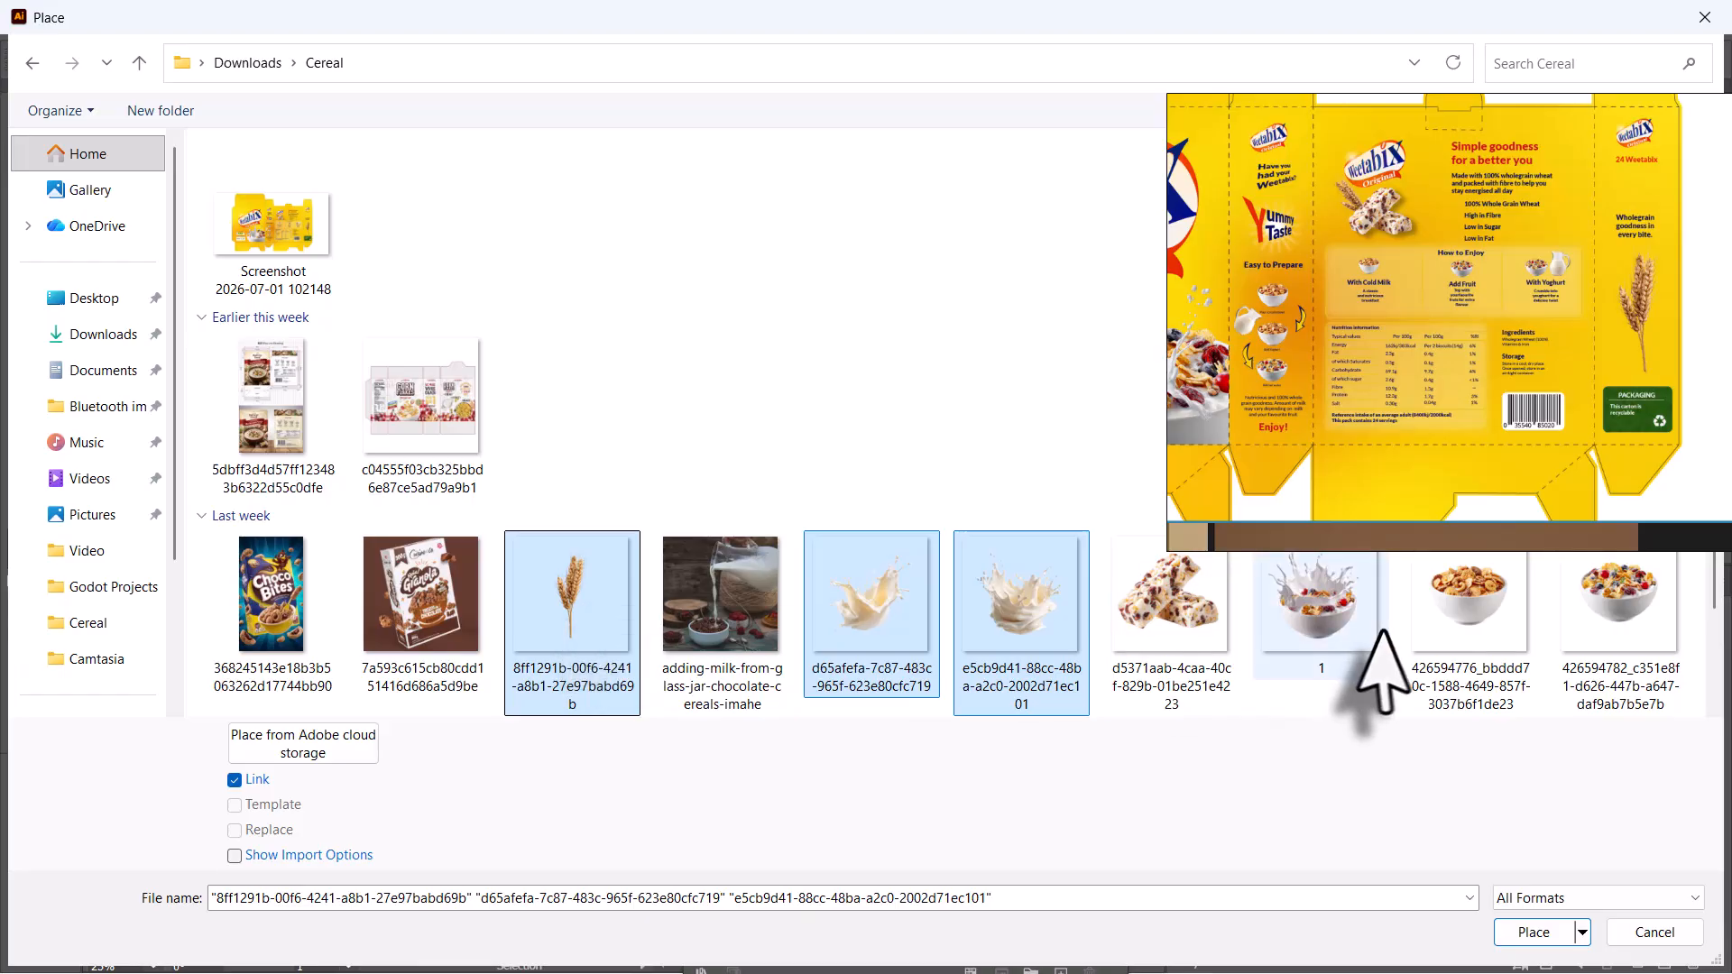
left_click(1318, 650, "ctrl")
left_click(1620, 613, "ctrl")
left_click(1489, 619, "ctrl")
- Add the milk jug and cereal bar images to the selection and place all eight files outside the artboard
scroll(456, 452, "down", 4)
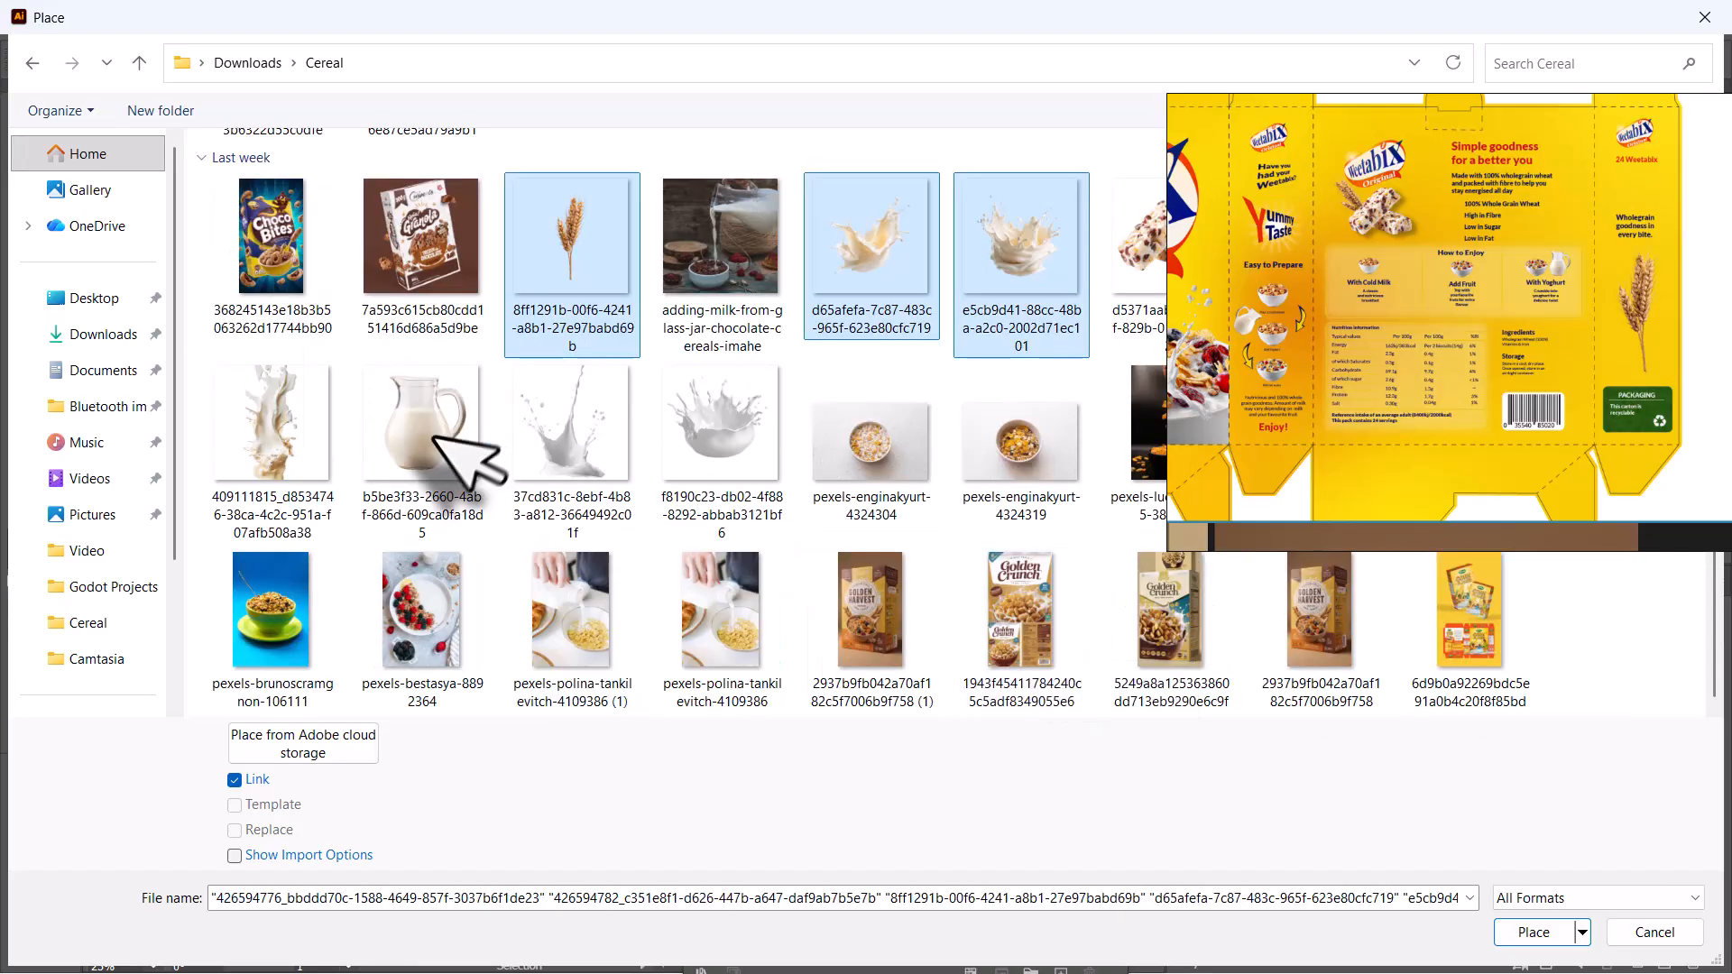
left_click(457, 452, "ctrl")
scroll(731, 500, "up", 3)
scroll(735, 503, "down", 3)
scroll(734, 503, "up", 3)
left_click(1155, 595, "ctrl")
scroll(944, 592, "down", 3)
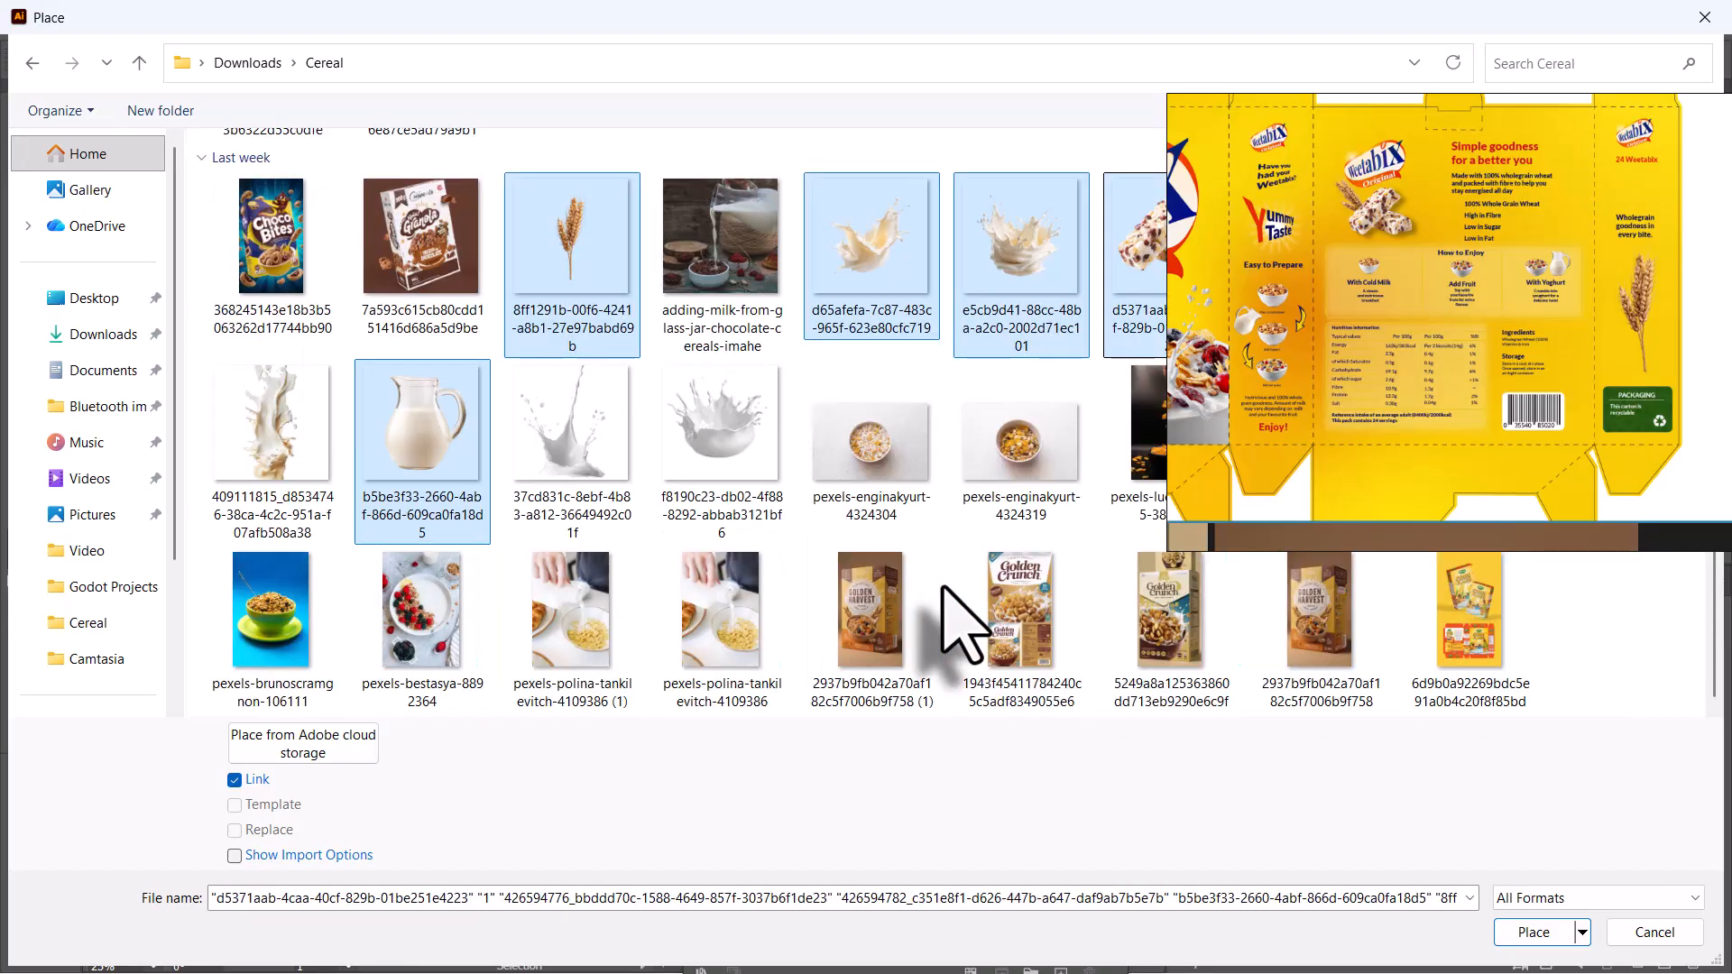
left_click(1723, 112)
left_click(1719, 114)
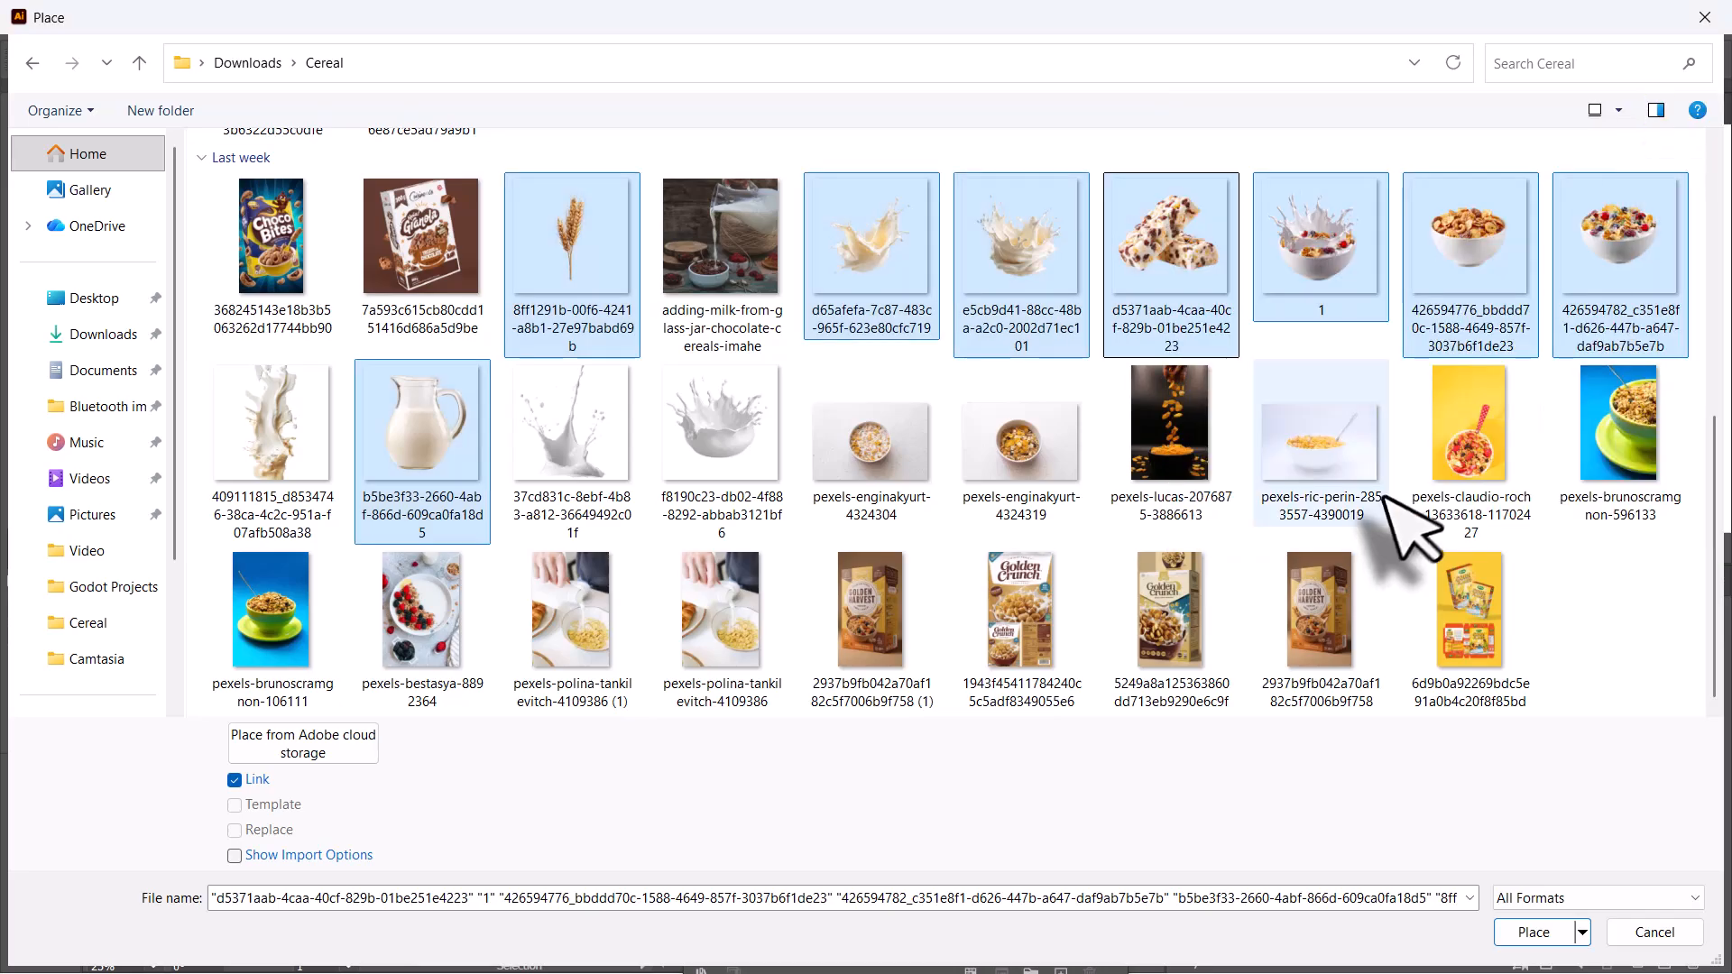
left_click(1523, 931)
scroll(751, 339, "down", 5)
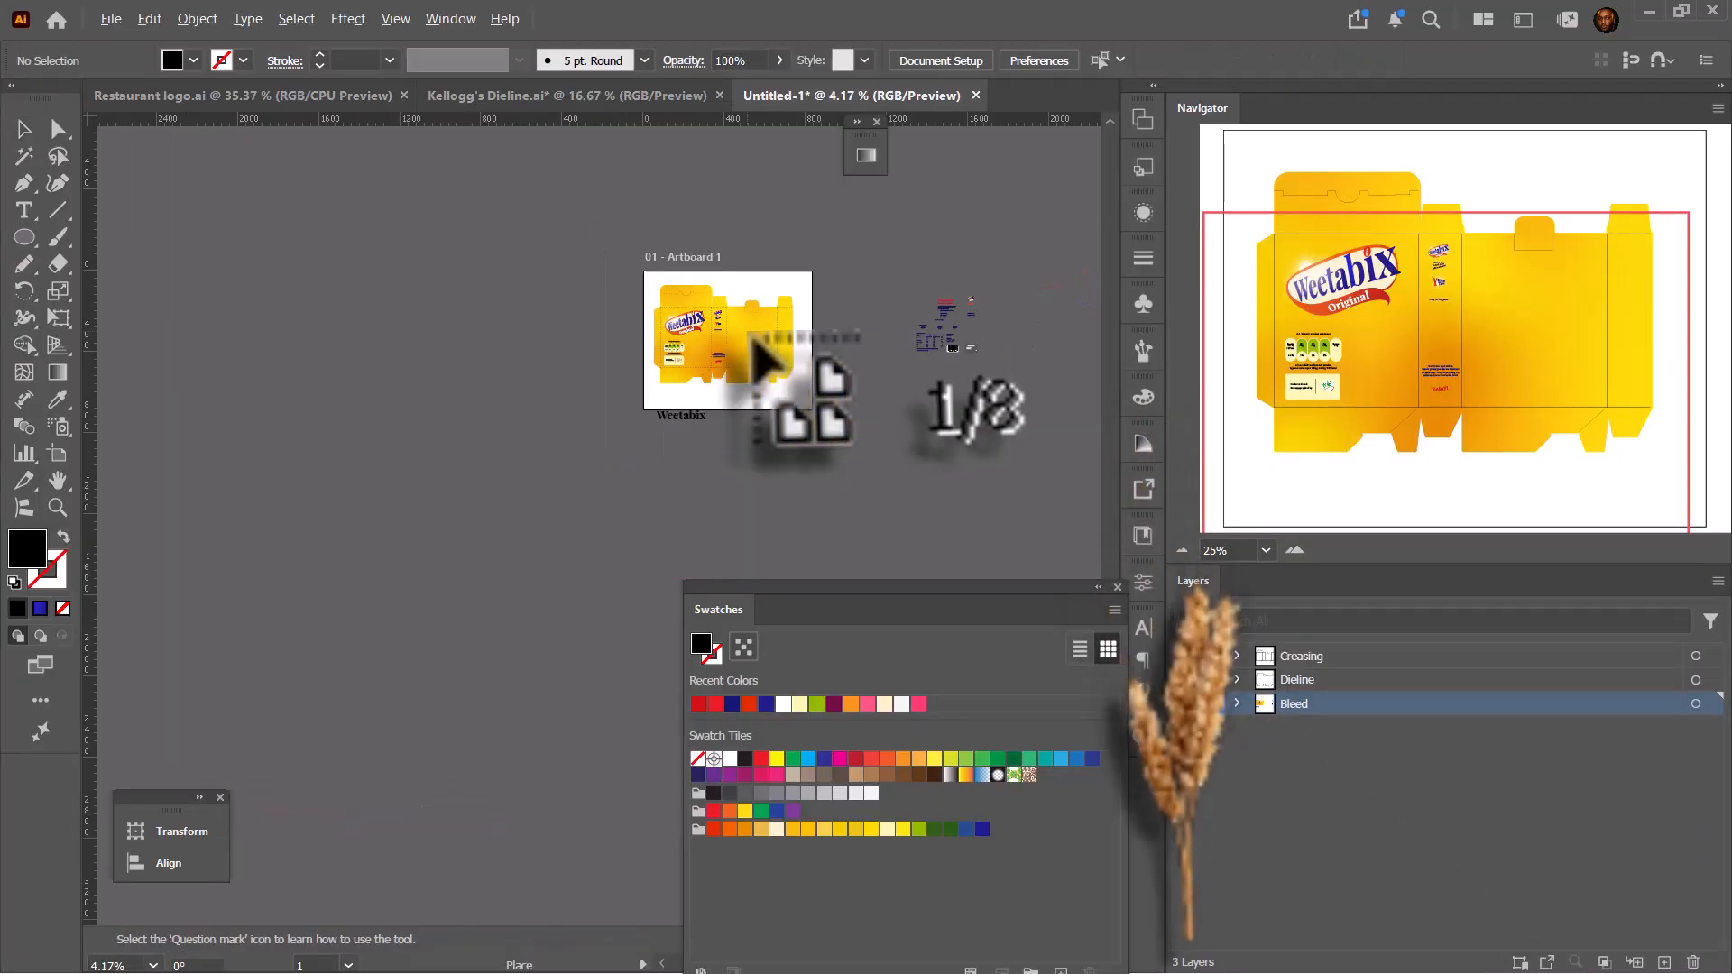
left_click(321, 285)
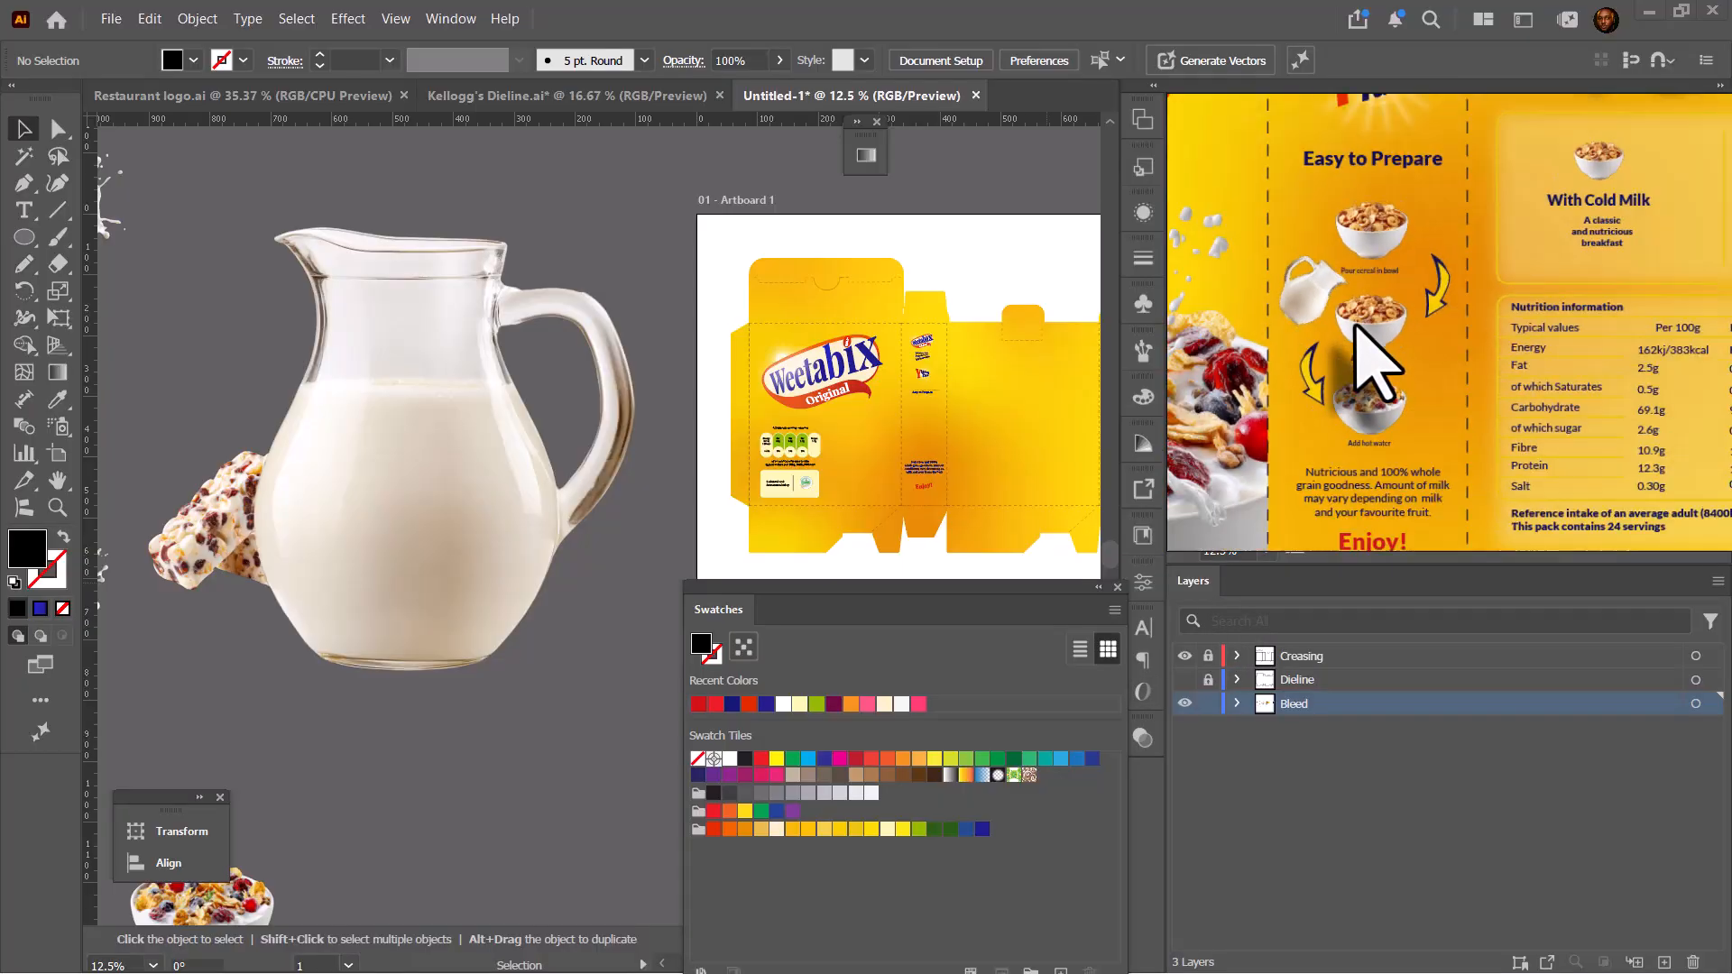
- Move the milk jug image onto the artboard over the carton and scale it down
left_click_drag(542, 451, 716, 460)
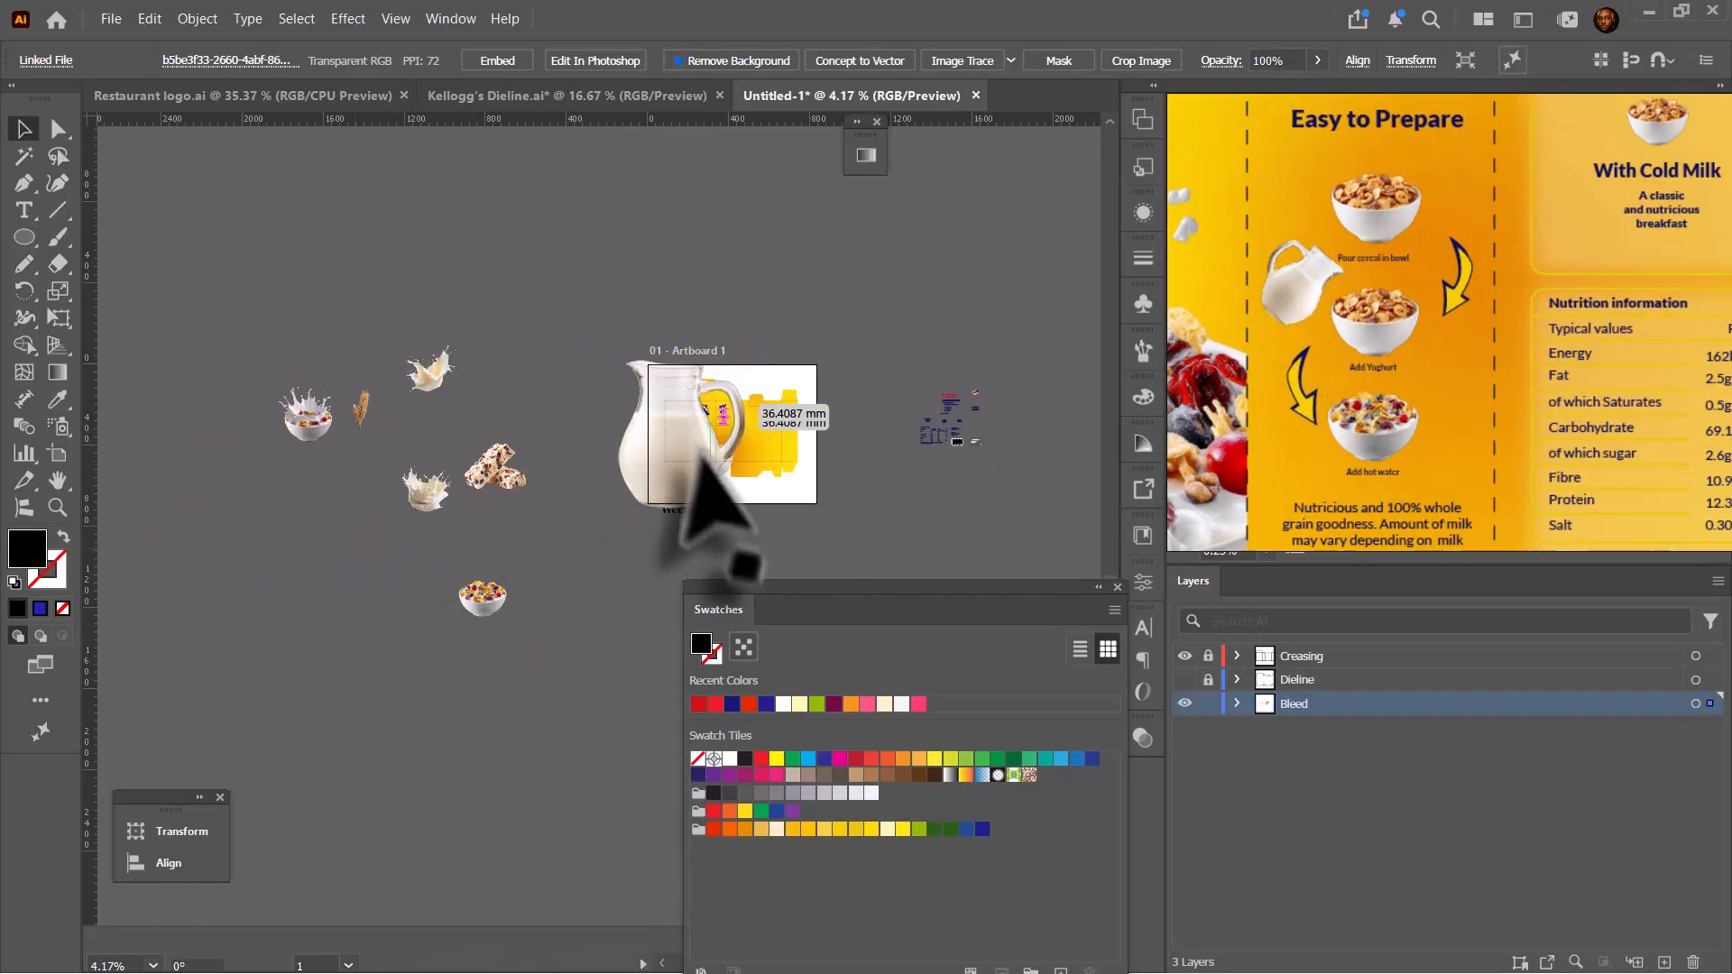
left_click_drag(696, 484, 726, 487)
scroll(757, 441, "up", 4)
left_click(492, 464)
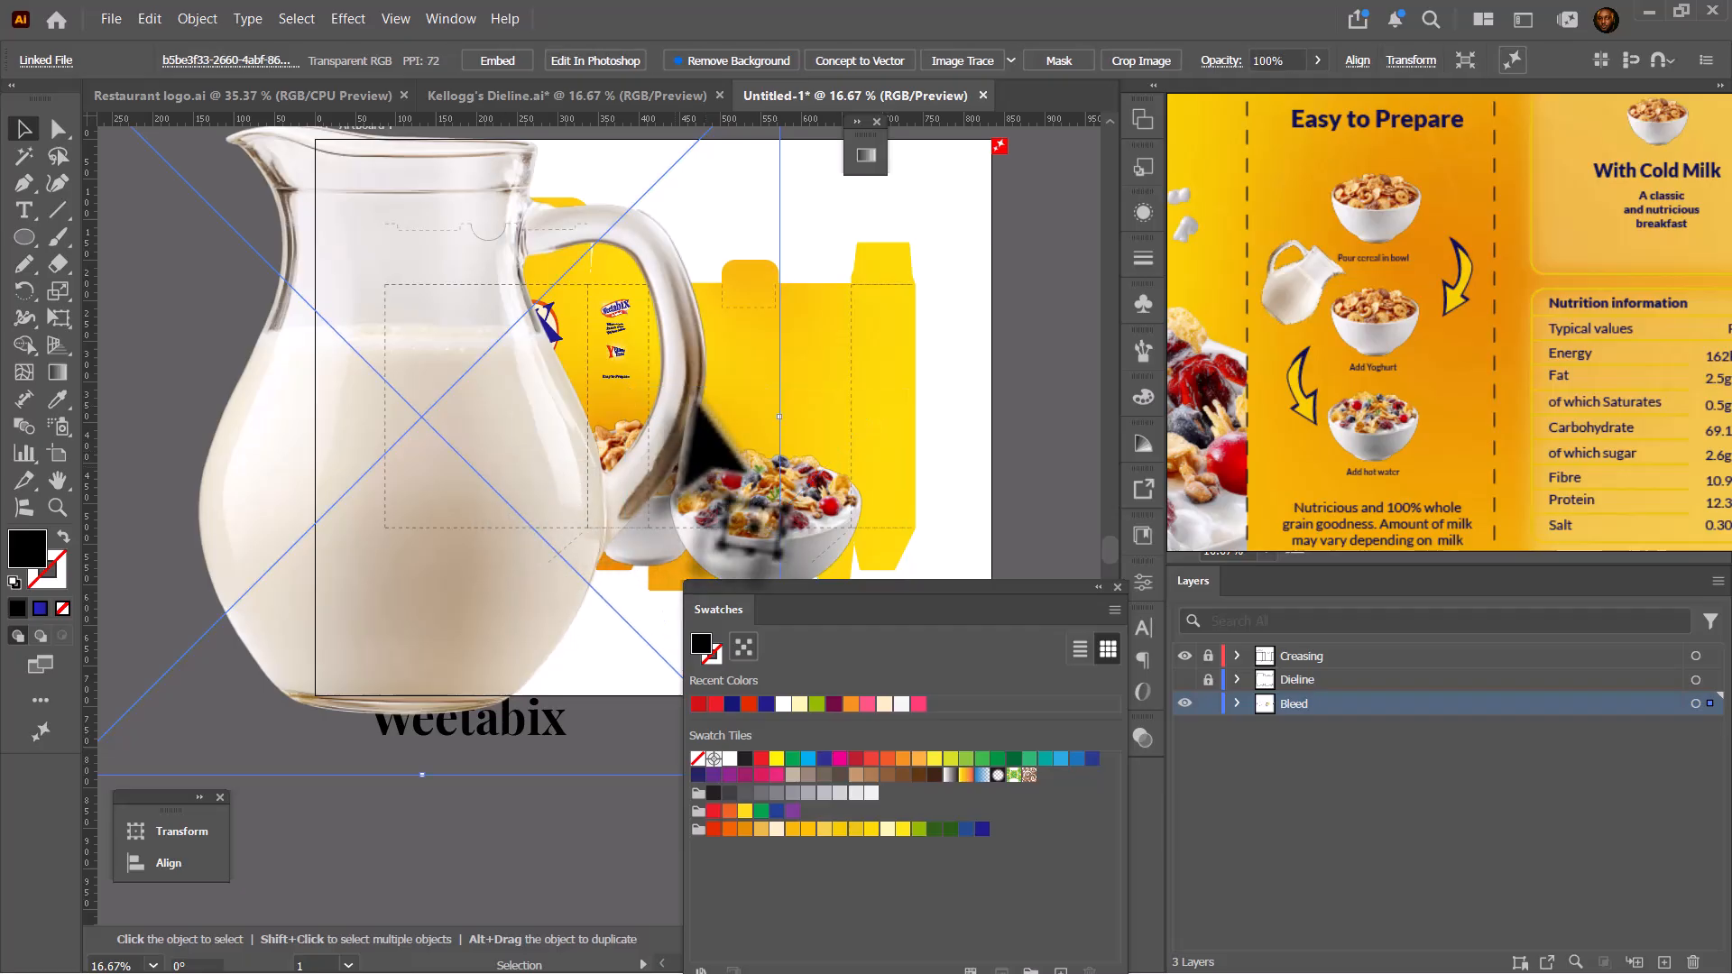
left_click_drag(779, 417, 651, 464)
- Scale the two cereal bowls and the milk jug down to fit the side panel under the "Easy to Prepare" text
left_click(709, 524)
left_click(604, 534, "shift")
left_click_drag(914, 343, 621, 398)
scroll(596, 415, "up", 3)
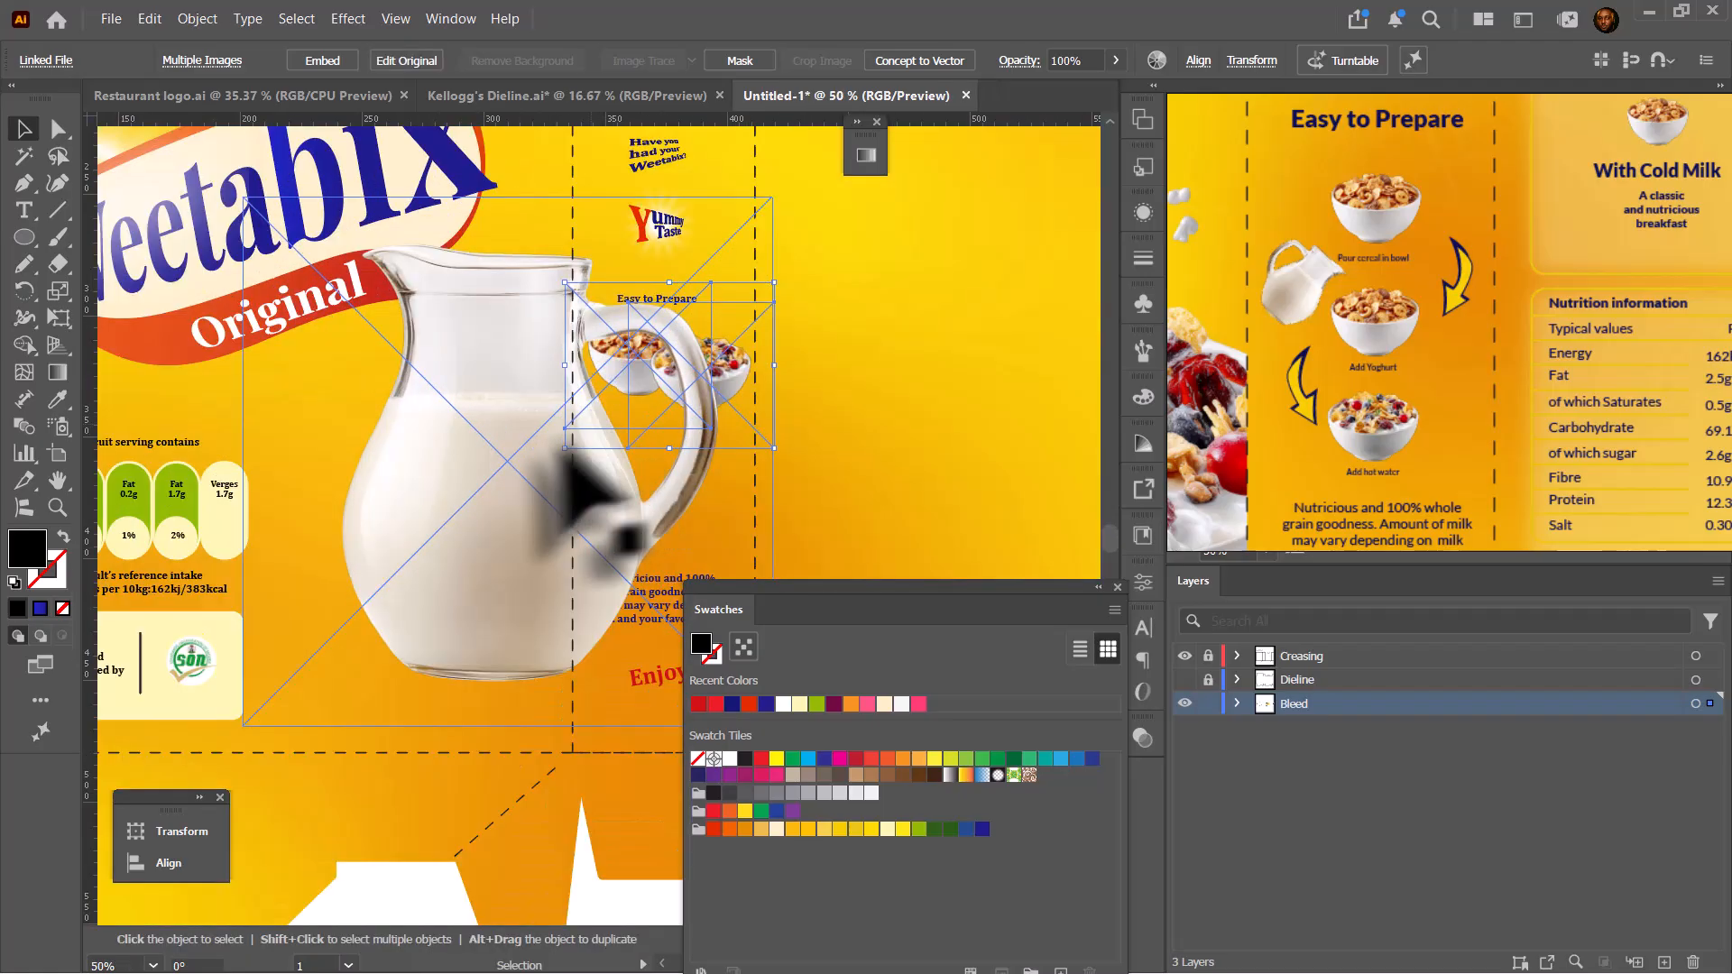
left_click(560, 465)
left_click_drag(772, 198, 620, 332)
- Duplicate the plain cereal bowl and arrange the three bowls in a column under "Easy to Prepare", with the fruit bowl lowest
left_click(683, 361)
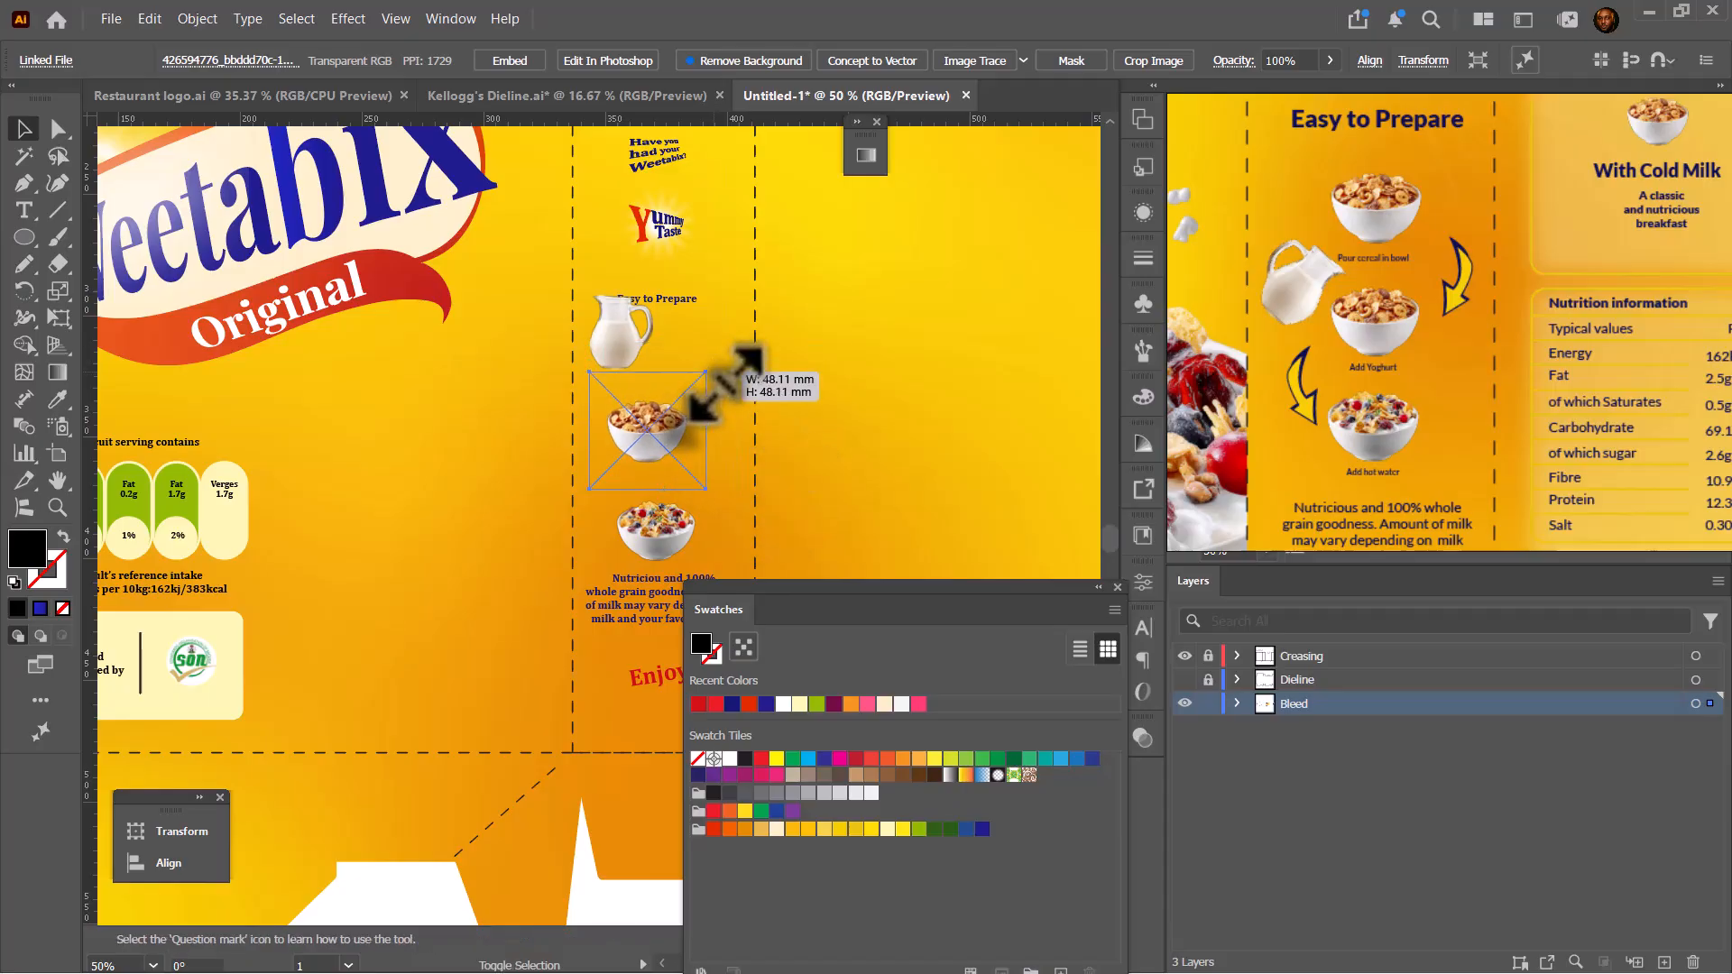
left_click(677, 451, "shift")
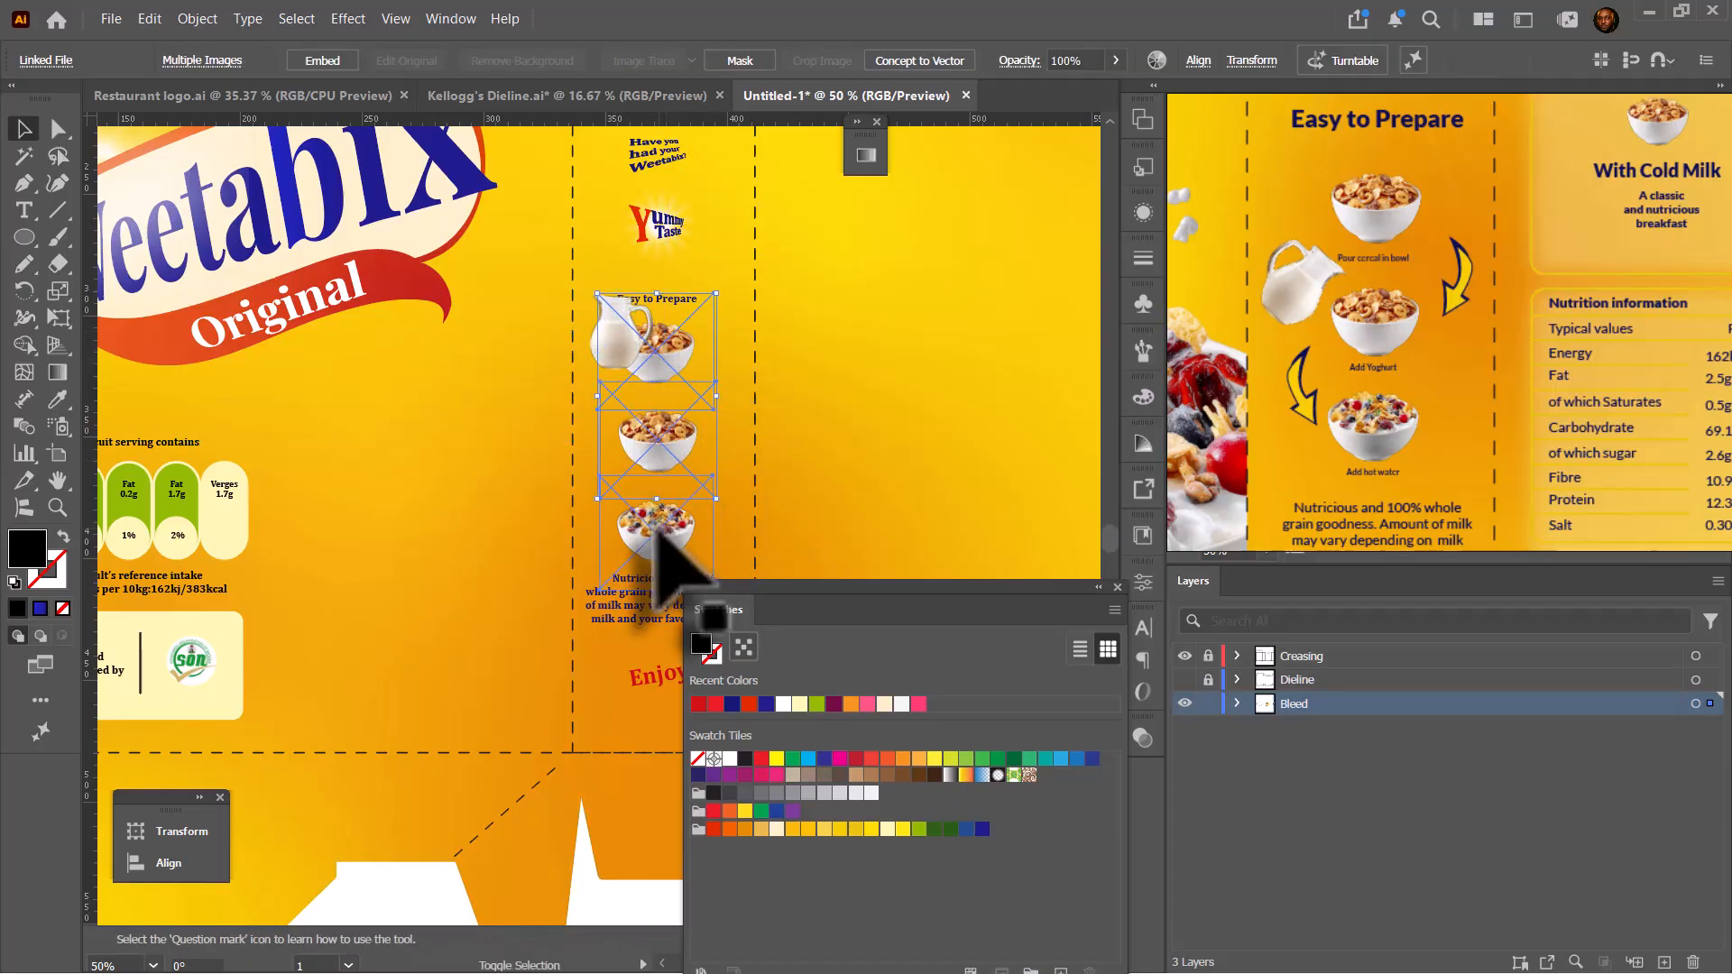
left_click(658, 530, "shift")
left_click_drag(597, 588, 612, 584)
left_click_drag(662, 519, 655, 539)
left_click(722, 532)
left_click_drag(664, 384, 667, 369)
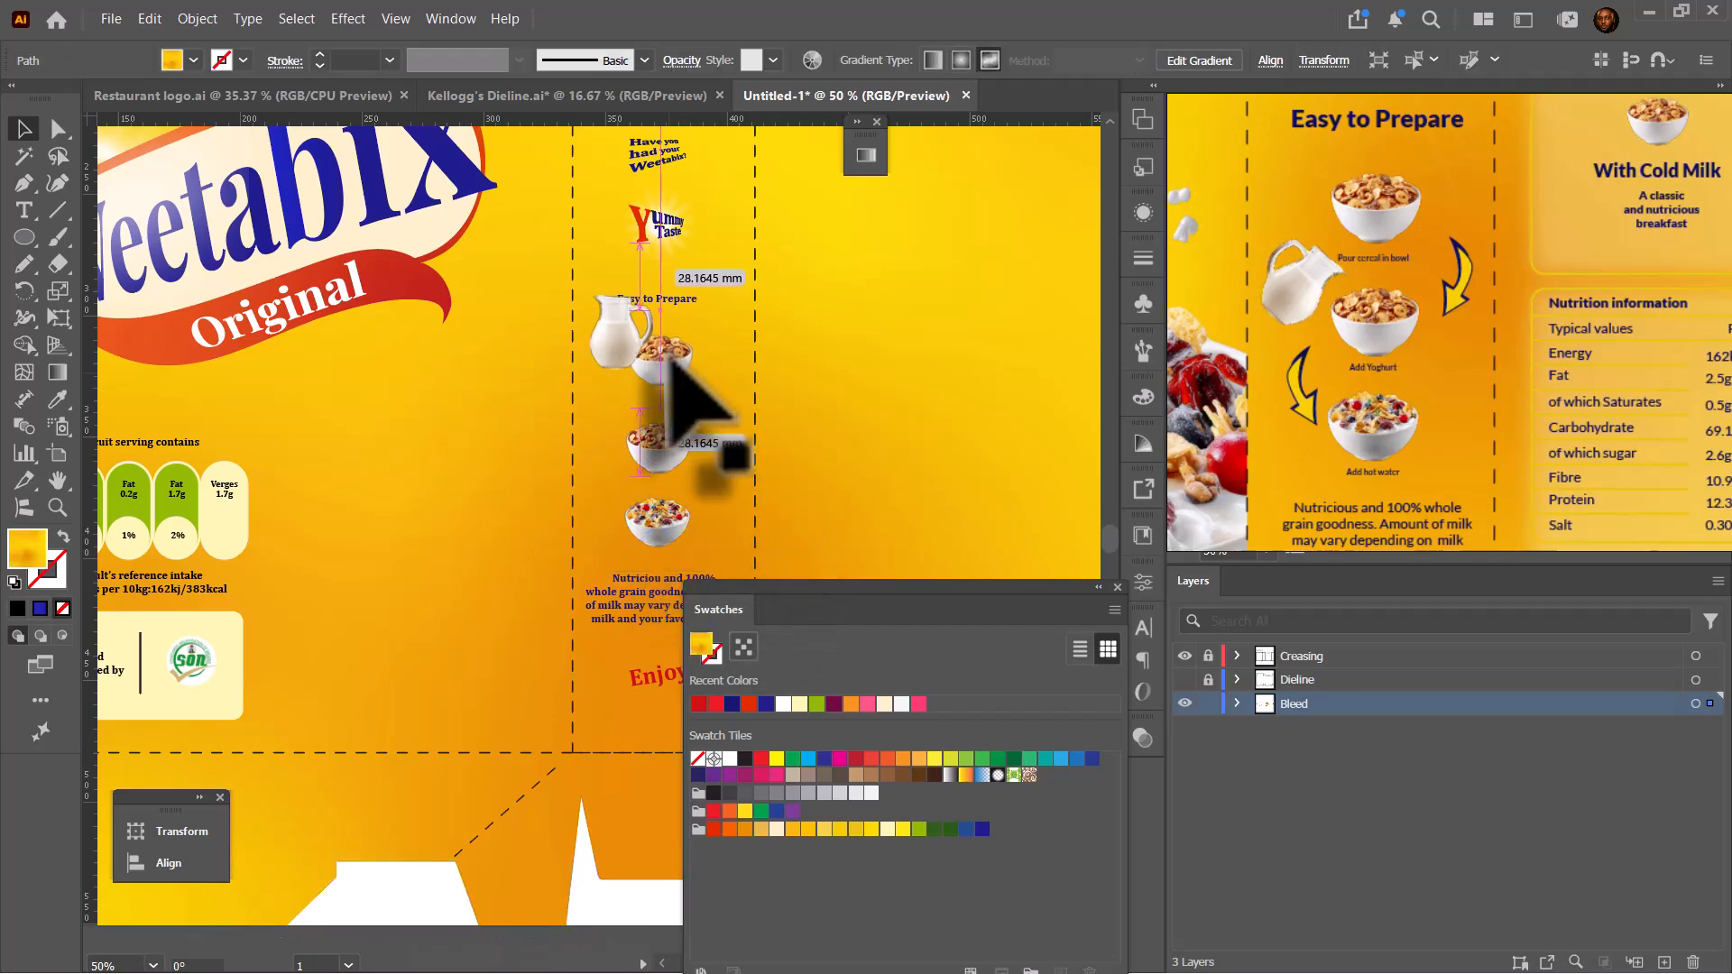
left_click_drag(660, 466, 660, 459)
- Reflect the milk jug horizontally, tilt it slightly and position it to the left of the uppermost bowl
right_click(631, 334)
mouse_move(758, 793)
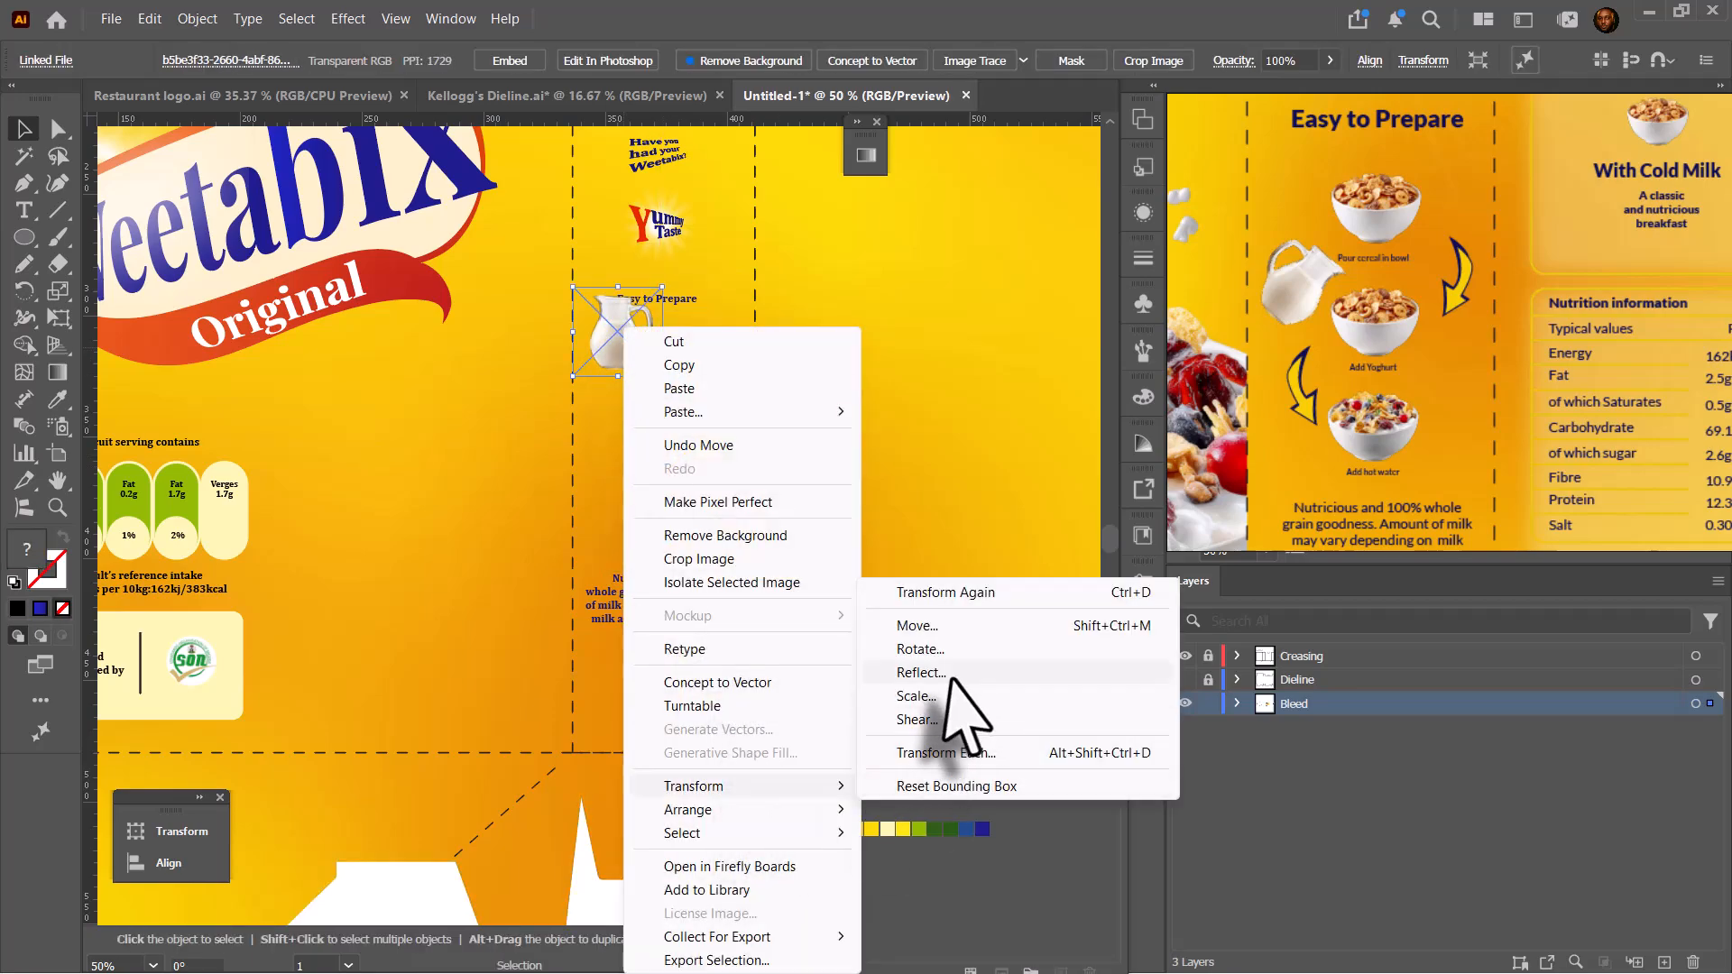
left_click(861, 563)
left_click_drag(667, 283, 686, 311)
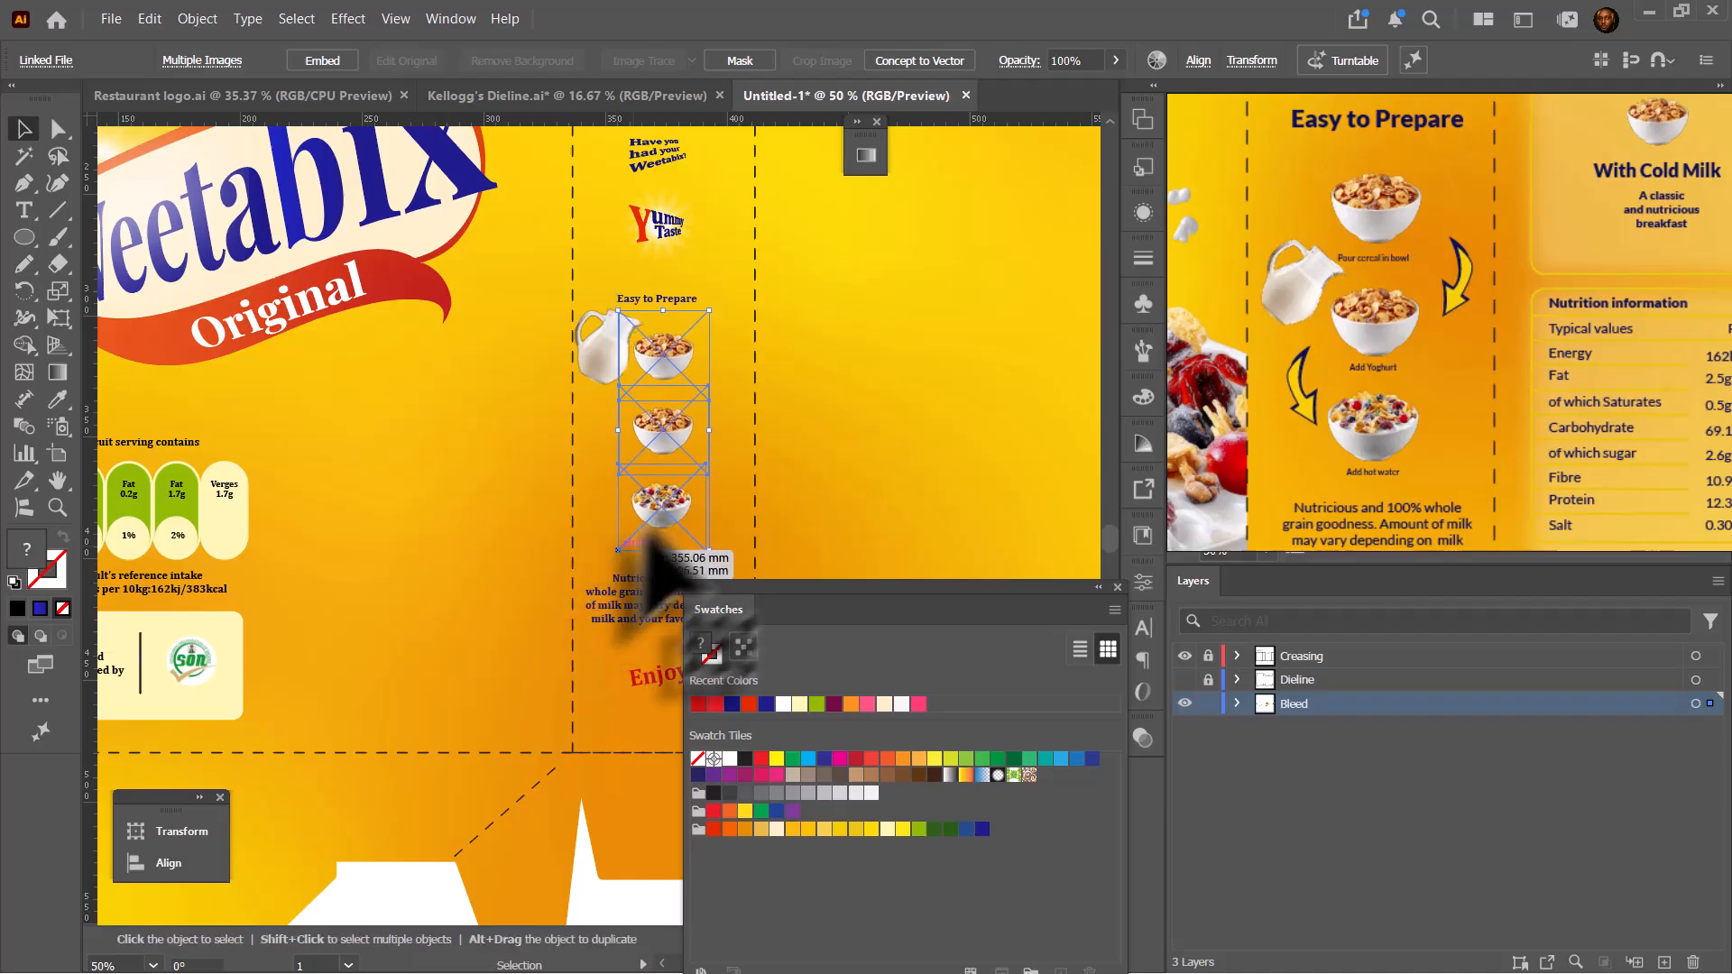
left_click_drag(607, 348, 613, 349)
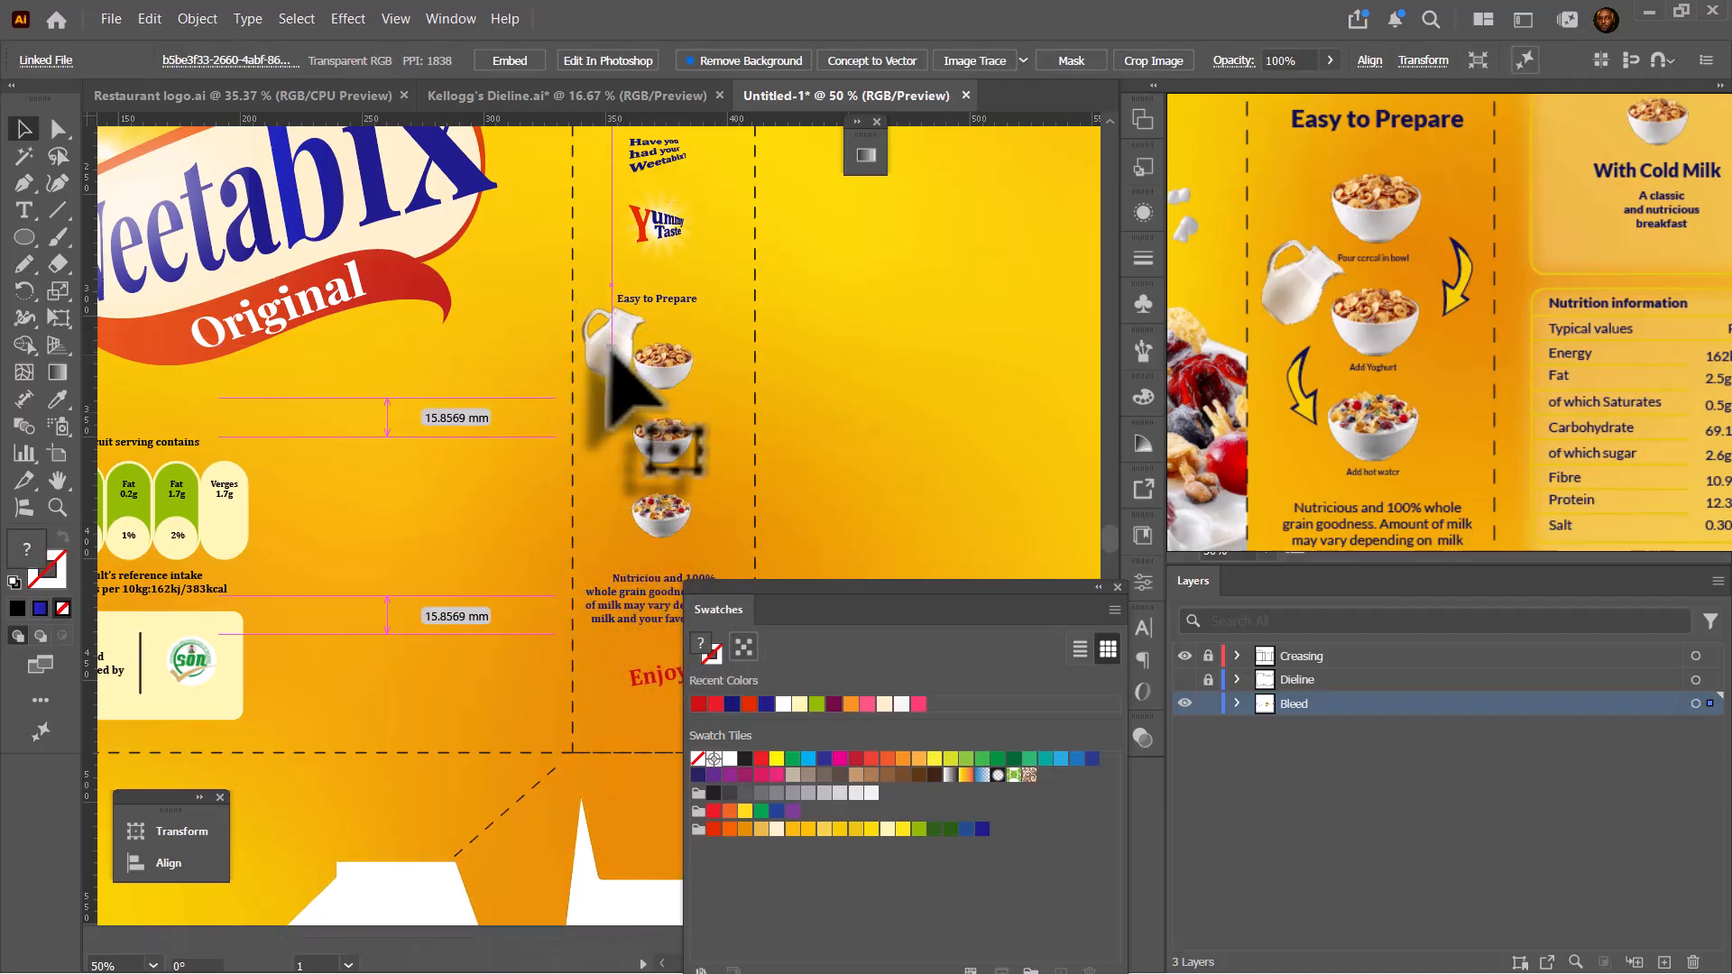
- Enlarge the "Easy to Prepare" heading to 18 pt and place it just above the jug and bowls
left_click_drag(676, 300, 684, 296)
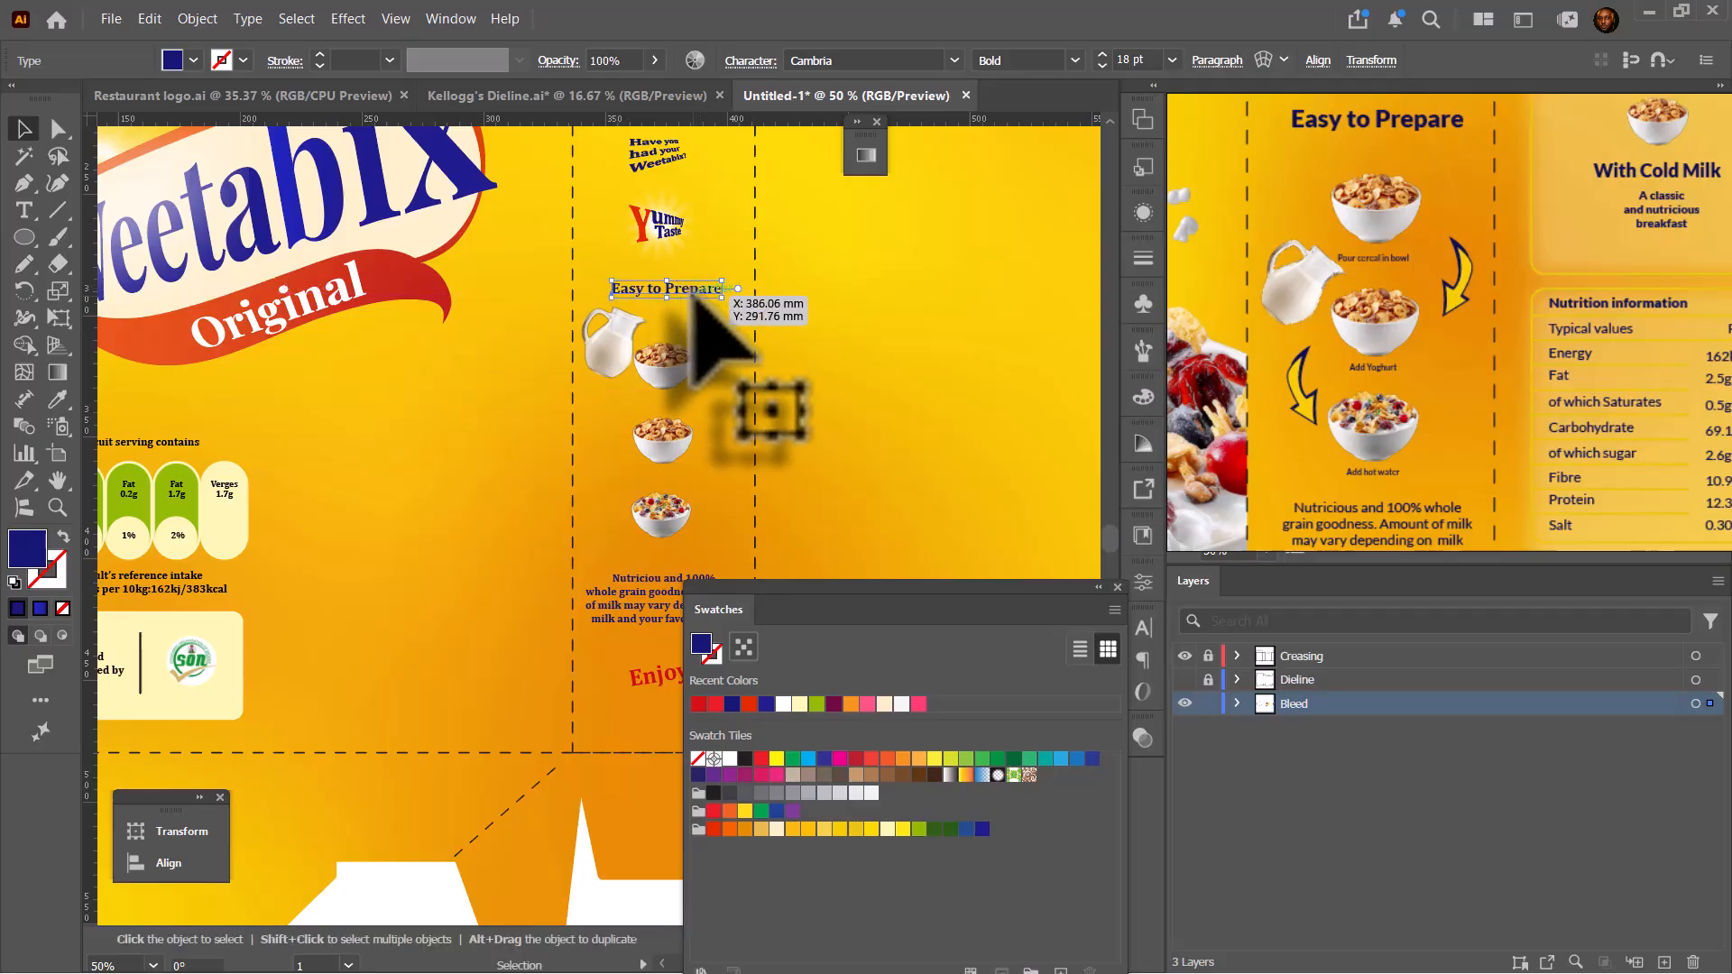
key("i")
key("v")
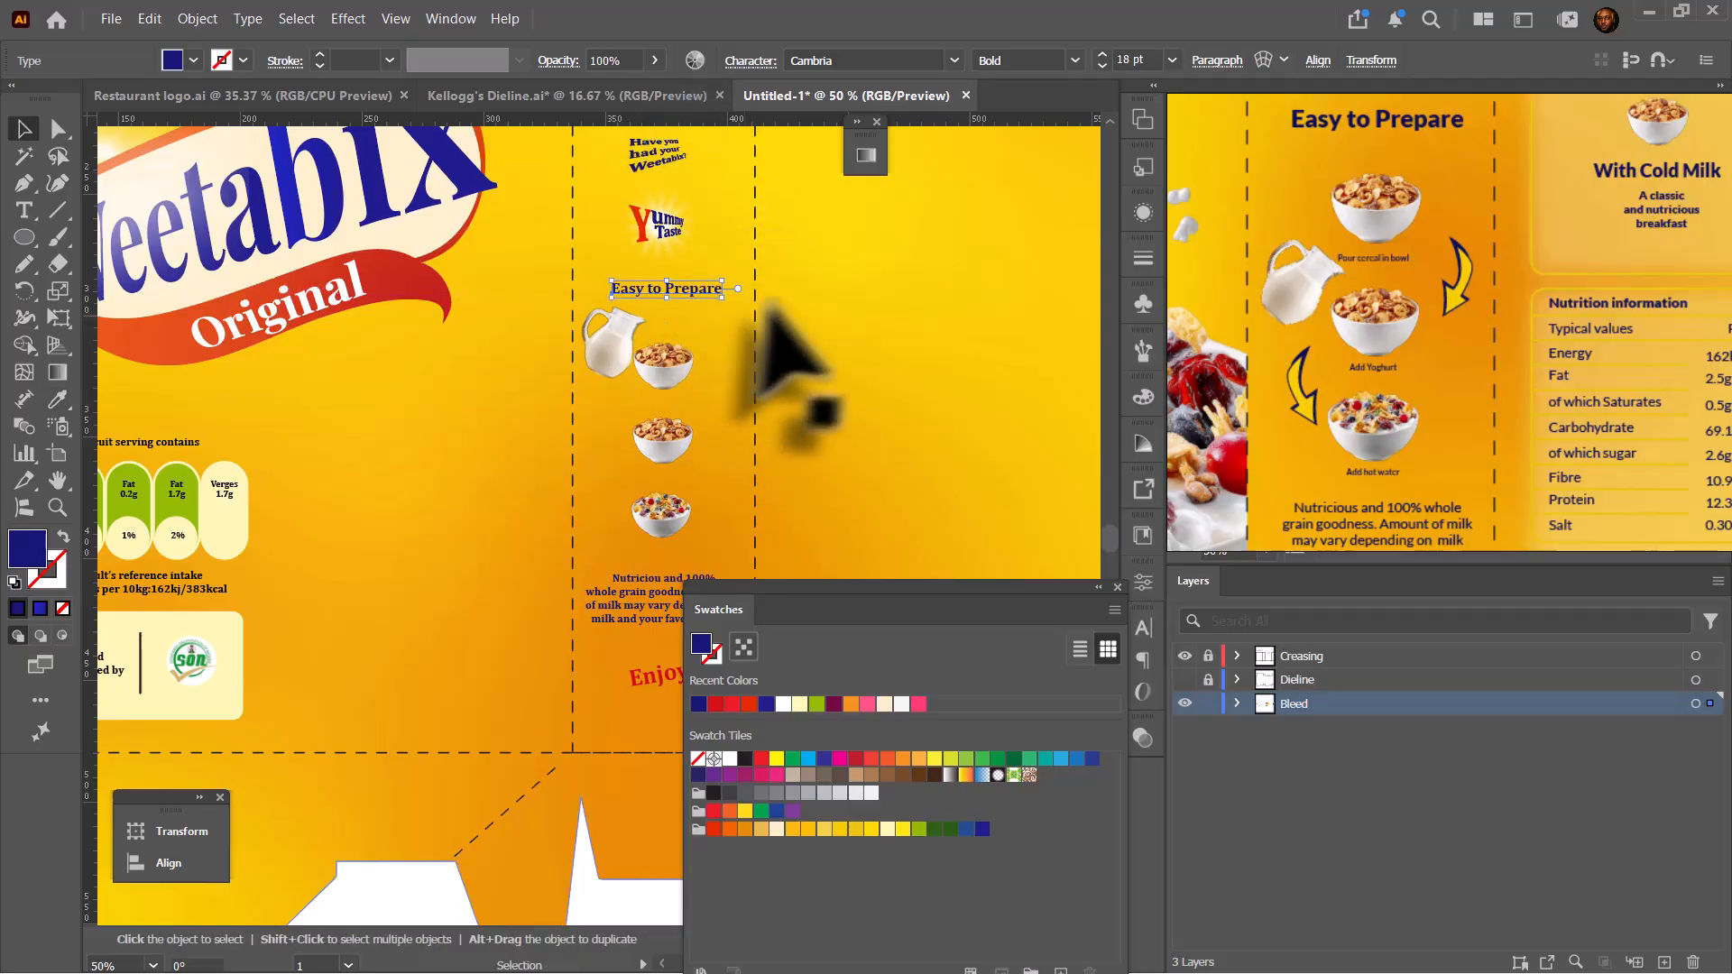
- Add the caption "Pour cereal in bowl" in Cambria Regular at 8 pt below the uppermost bowl
left_click(1102, 67)
left_click(1102, 66)
scroll(682, 395, "up", 3)
left_click_drag(616, 436, 690, 433)
left_click(1101, 67)
left_click(1102, 67)
left_click(1102, 67)
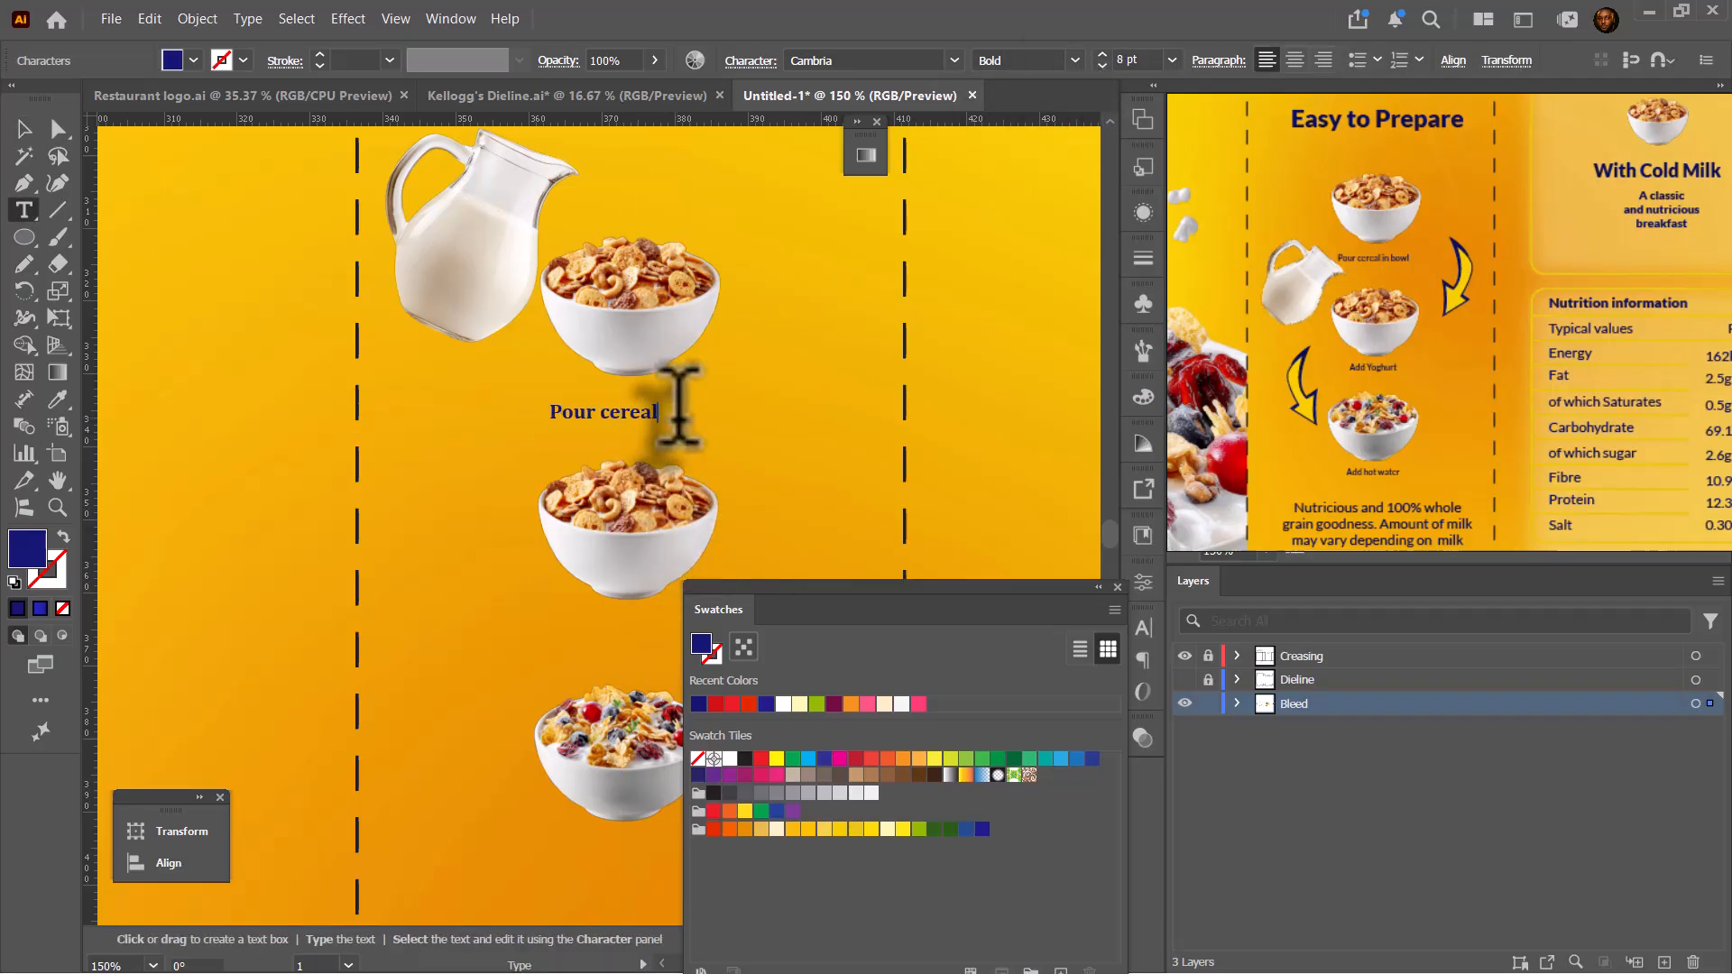
type("l")
left_click(25, 129)
left_click(1074, 61)
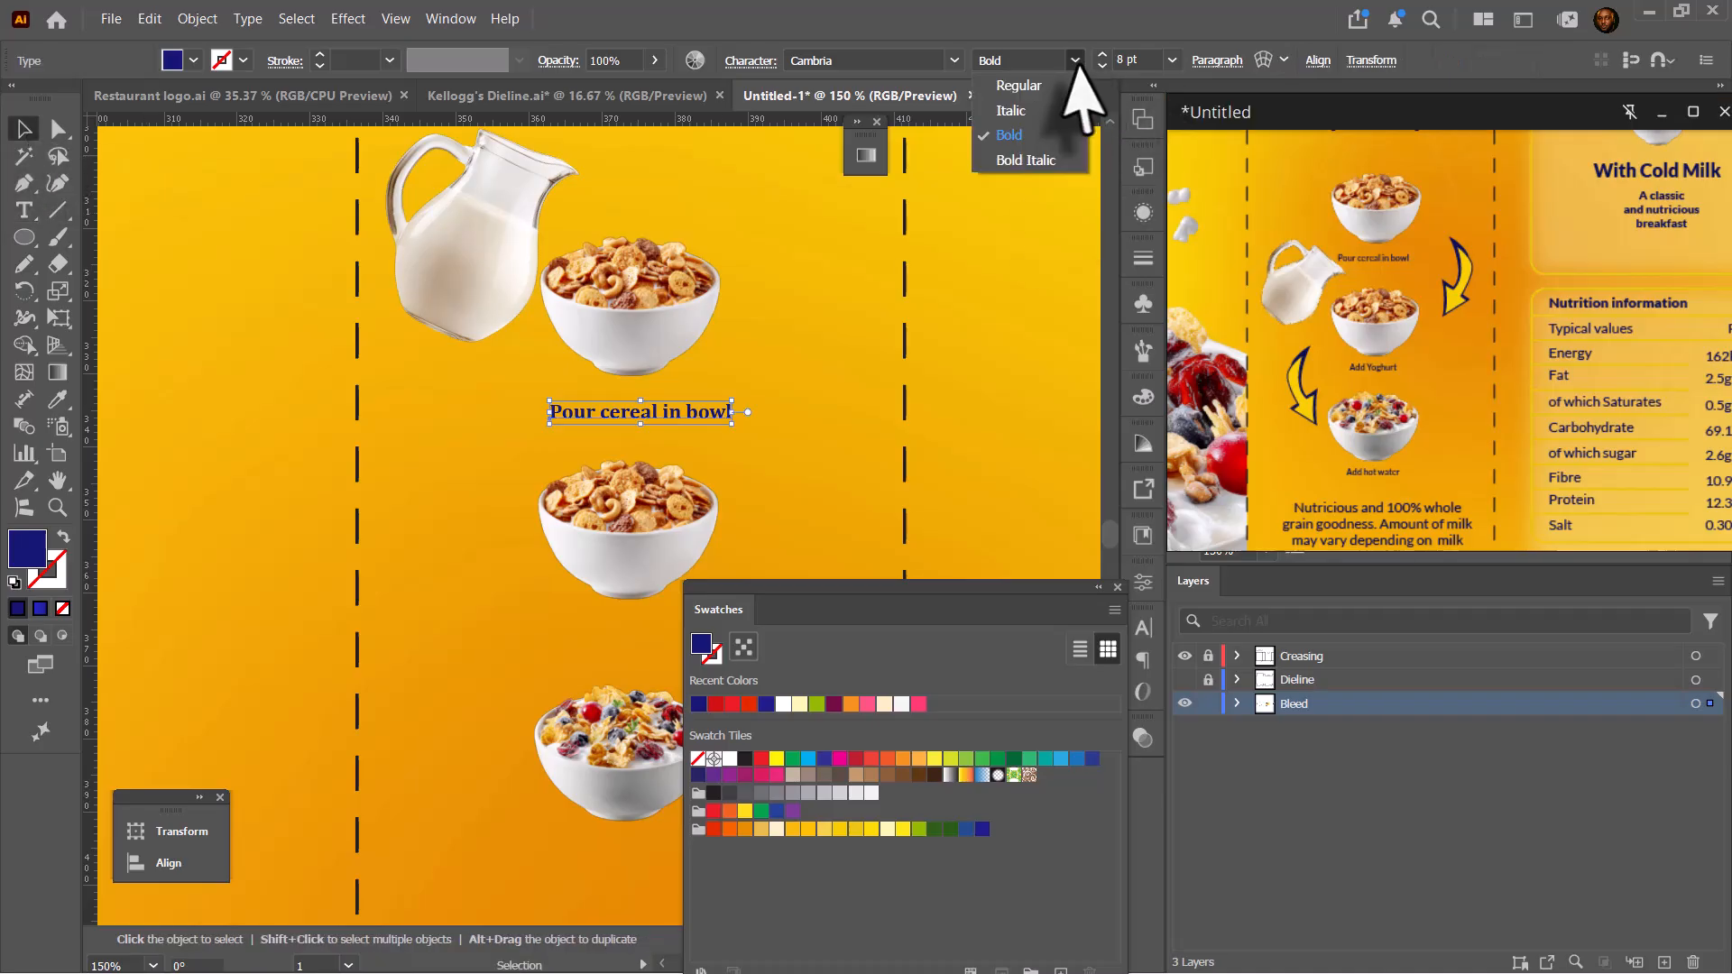
left_click(1007, 87)
- Adjust the caption's position and spread the upper and middle bowls apart to leave room for it
left_click_drag(682, 419, 691, 414)
left_click_drag(677, 346, 673, 318)
left_click_drag(670, 479, 657, 516)
- Duplicate the caption, change the copy to "Add Yoghurt" and place one below the middle bowl
left_click_drag(677, 417, 899, 417)
left_click_drag(656, 548, 669, 528)
scroll(794, 397, "down", 3)
key("t")
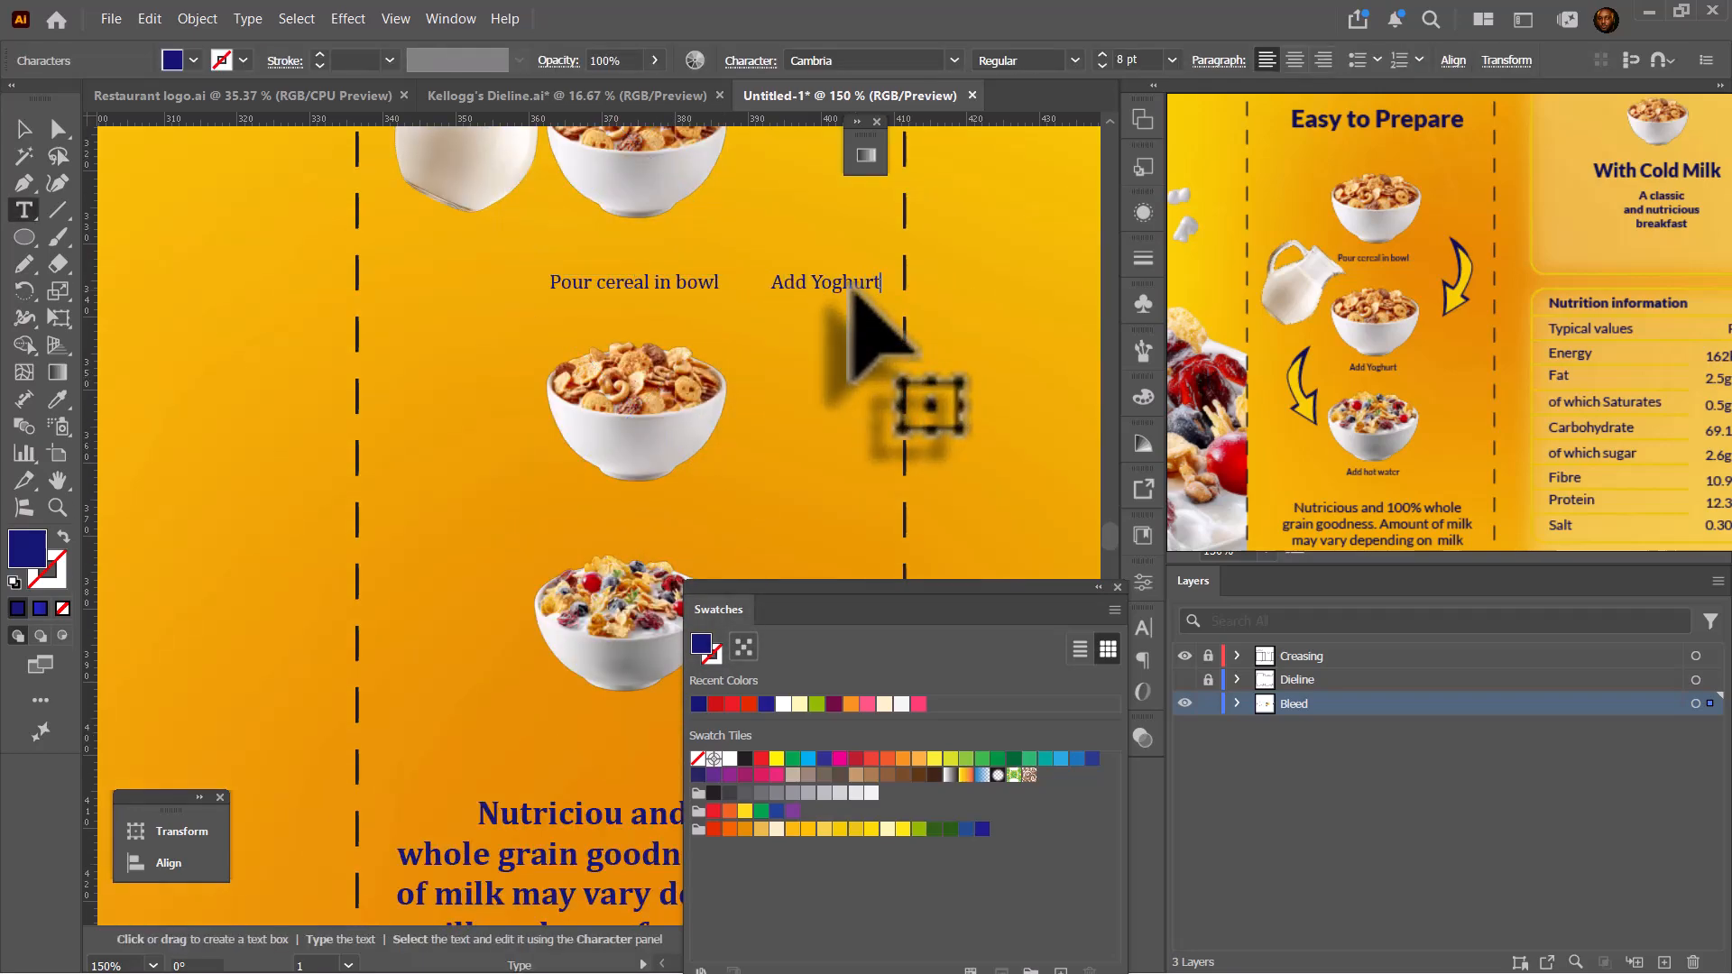
key("Escape")
left_click_drag(825, 284, 654, 527)
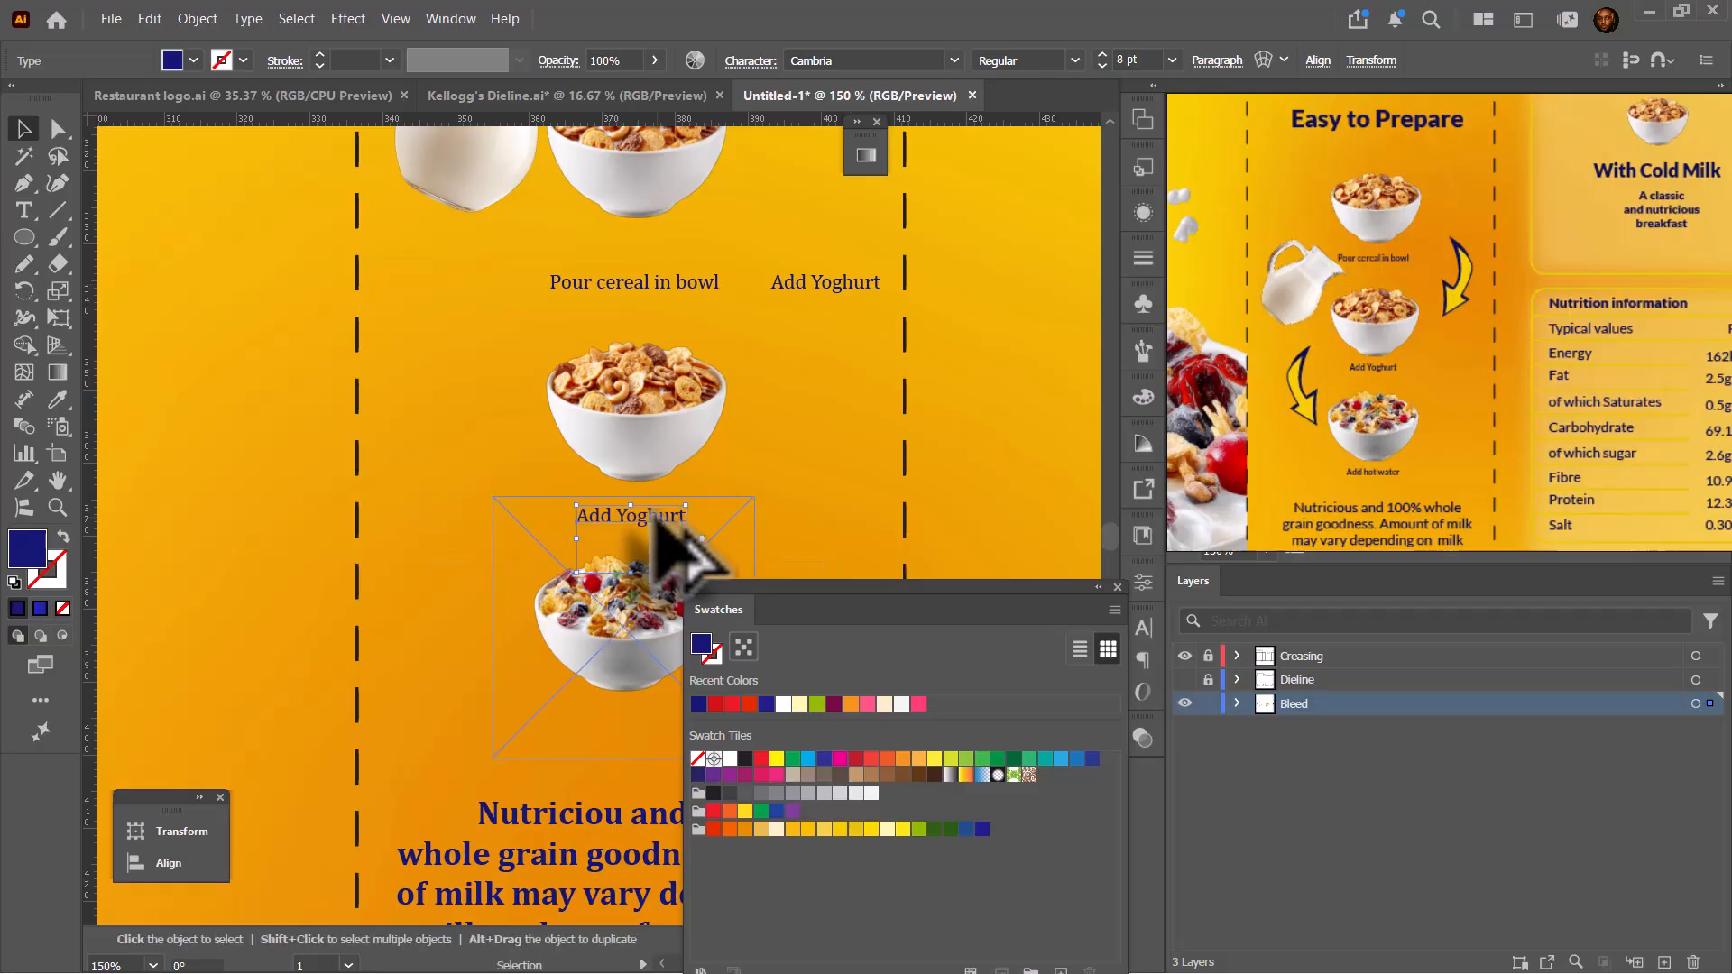
- Place the spare "Add Yoghurt" caption above the nutrition paragraph and change it to "Add hot water", moving the fruit bowl aside
scroll(794, 260, "down", 1)
left_click_drag(831, 225, 637, 656)
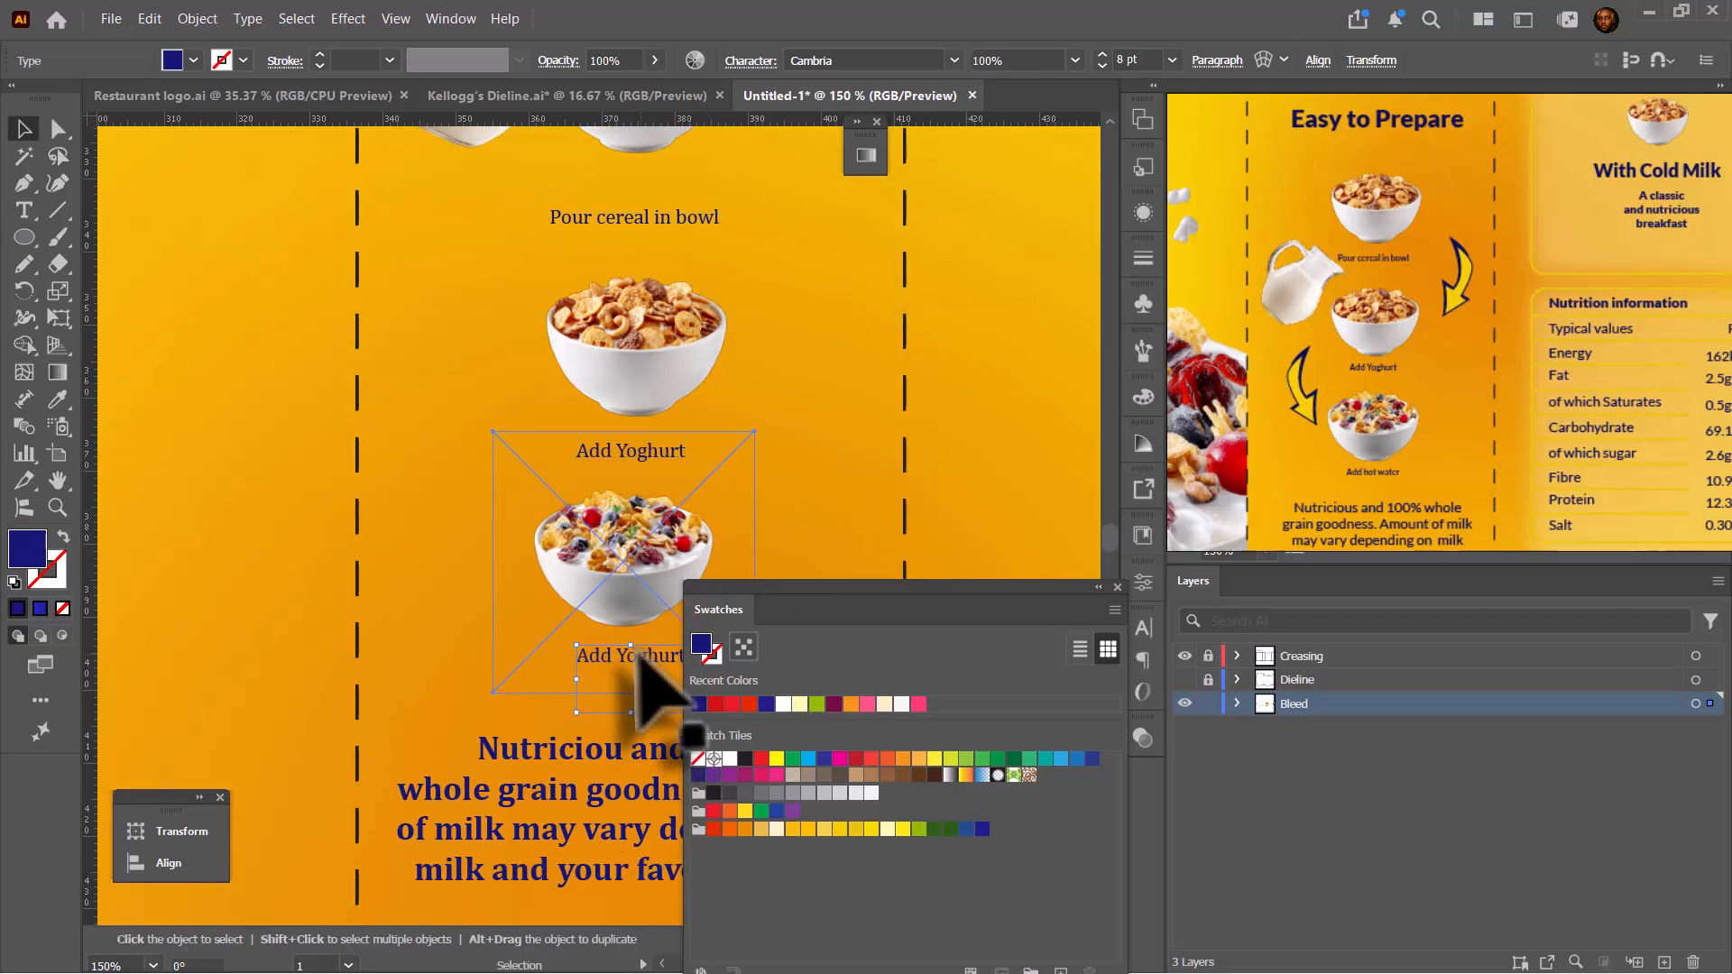
double_click(637, 655)
left_click_drag(657, 556, 820, 485)
double_click(632, 657)
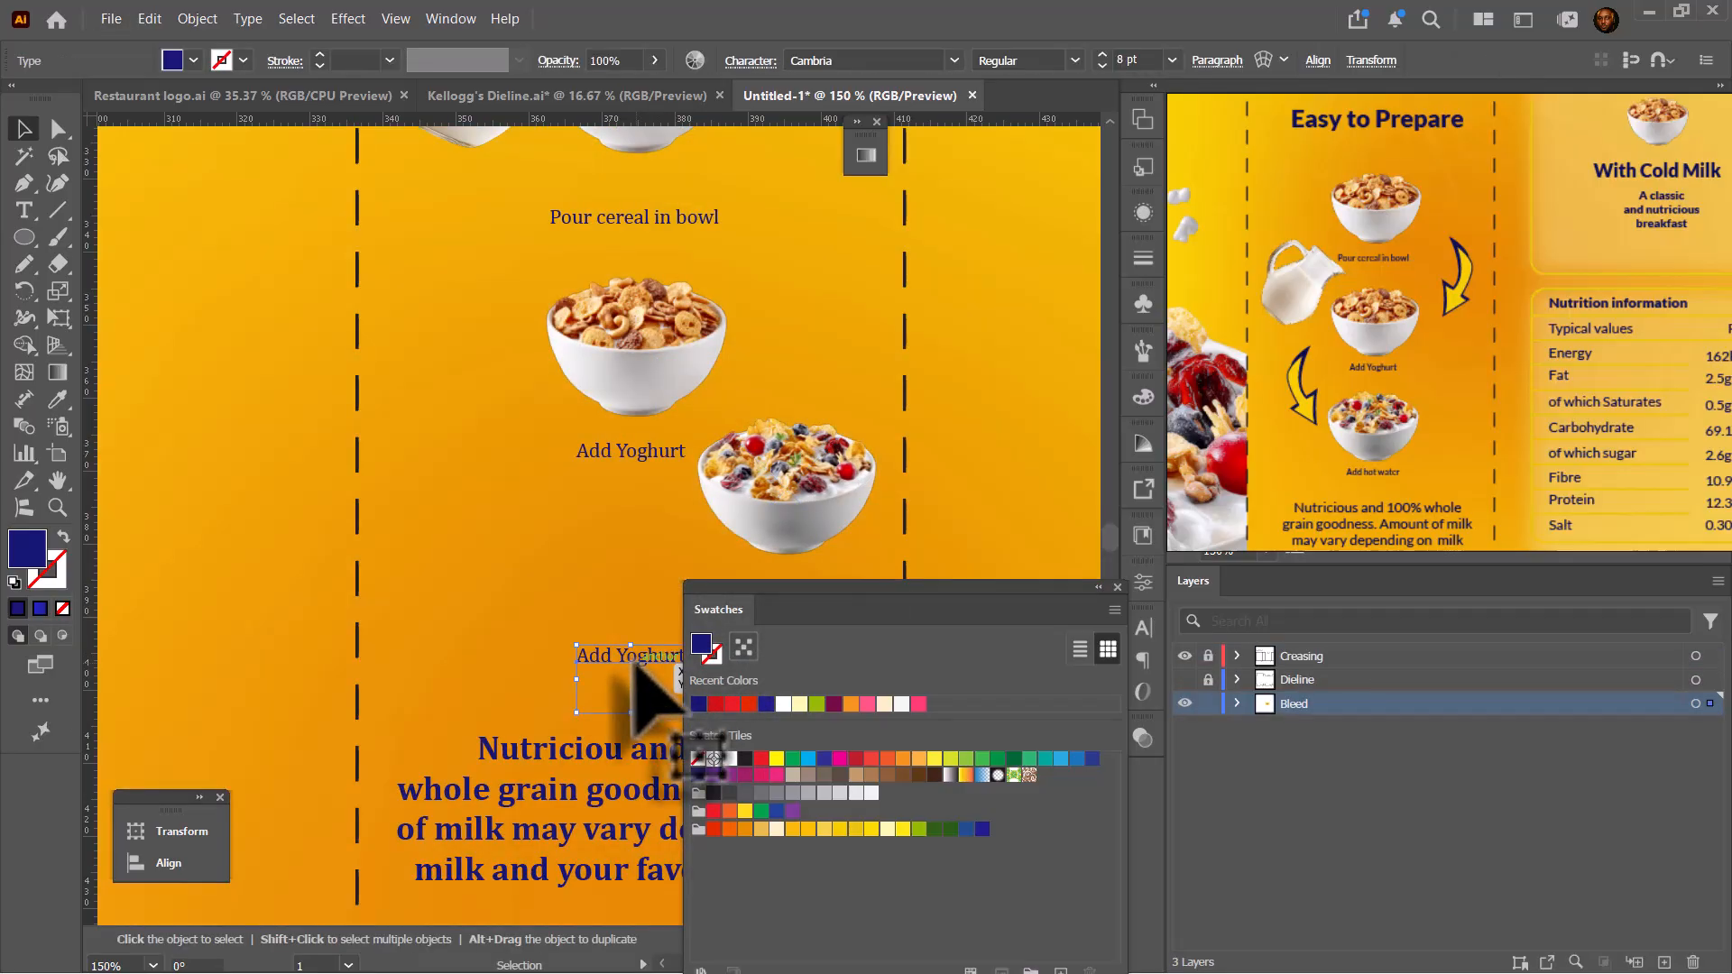
left_click(1094, 588)
triple_click(650, 657)
type("Add hot wat")
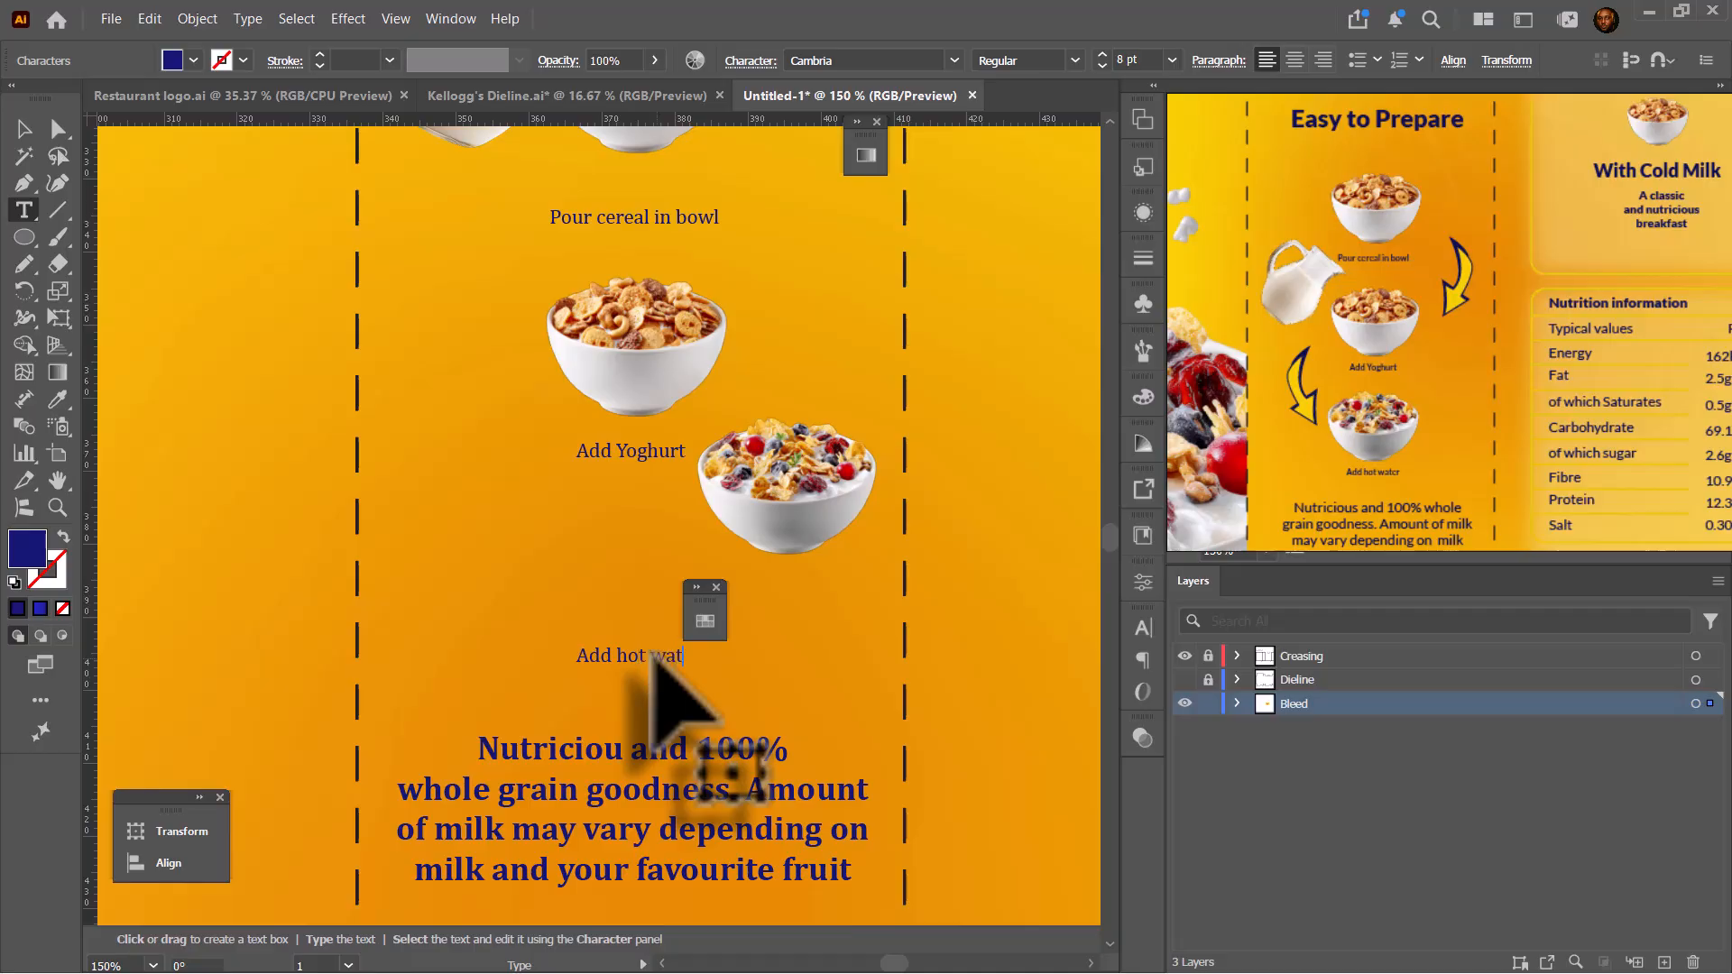
type("er")
left_click(24, 129)
- Move the fruit bowl back above the "Add hot water" caption and nudge the middle bowl up between its neighbouring captions
left_click_drag(794, 512, 640, 581)
key("ctrl+minus")
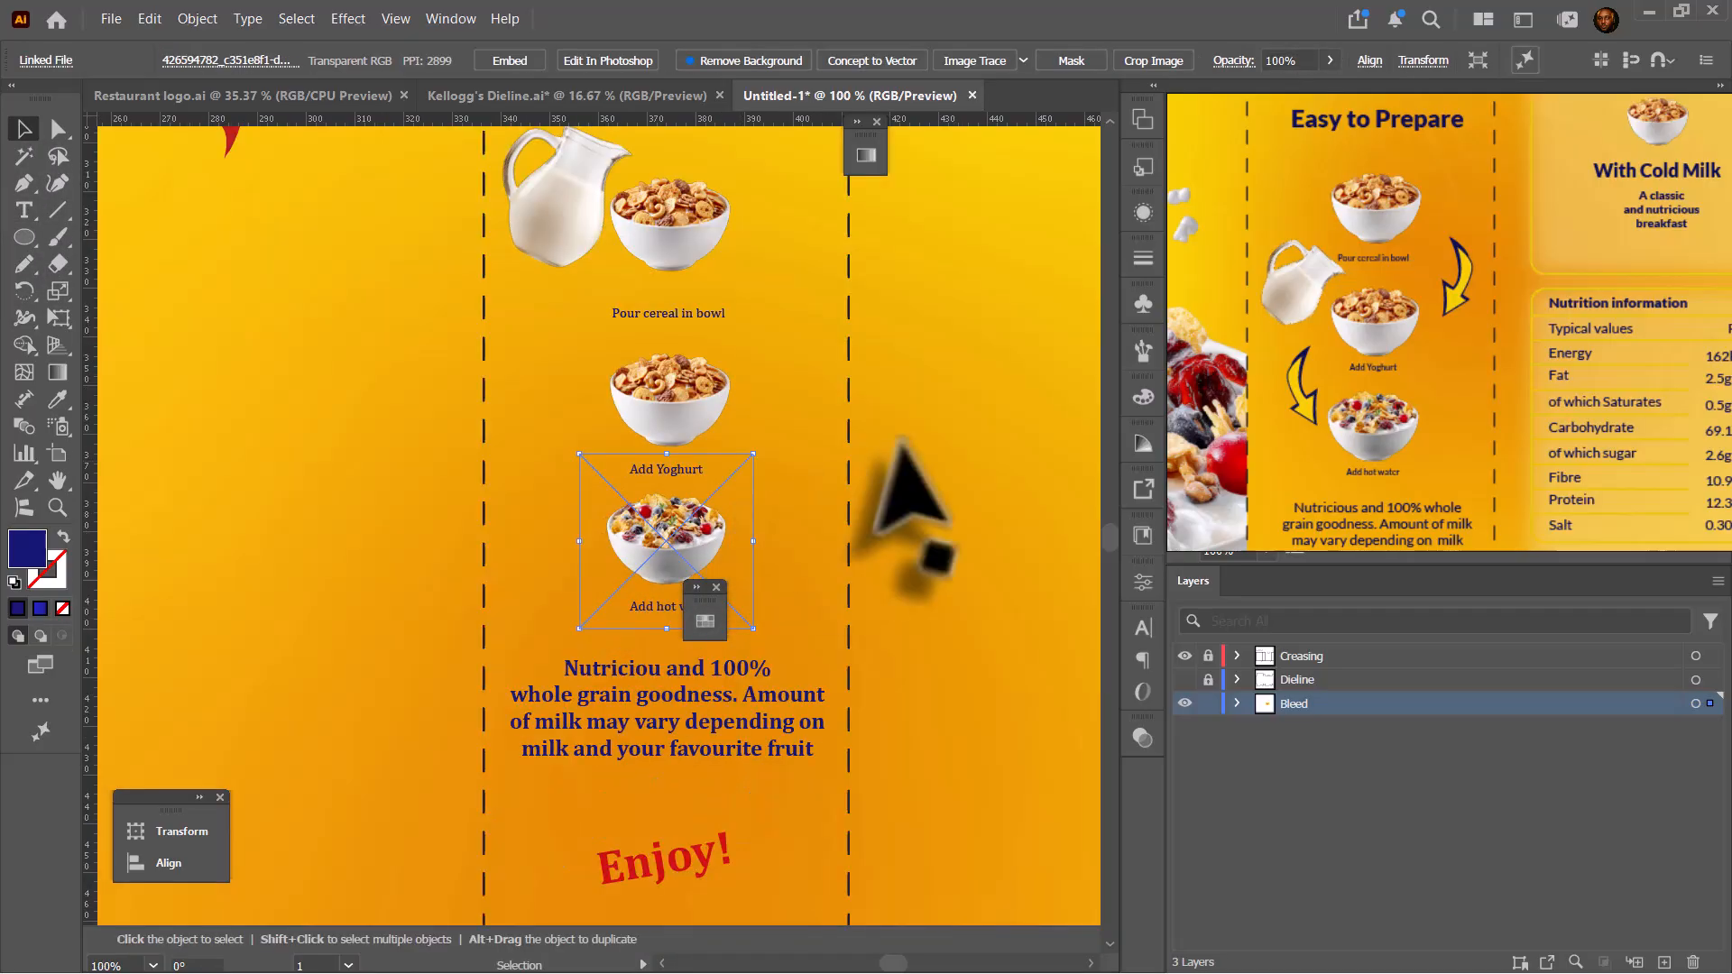
scroll(901, 442, "up", 2)
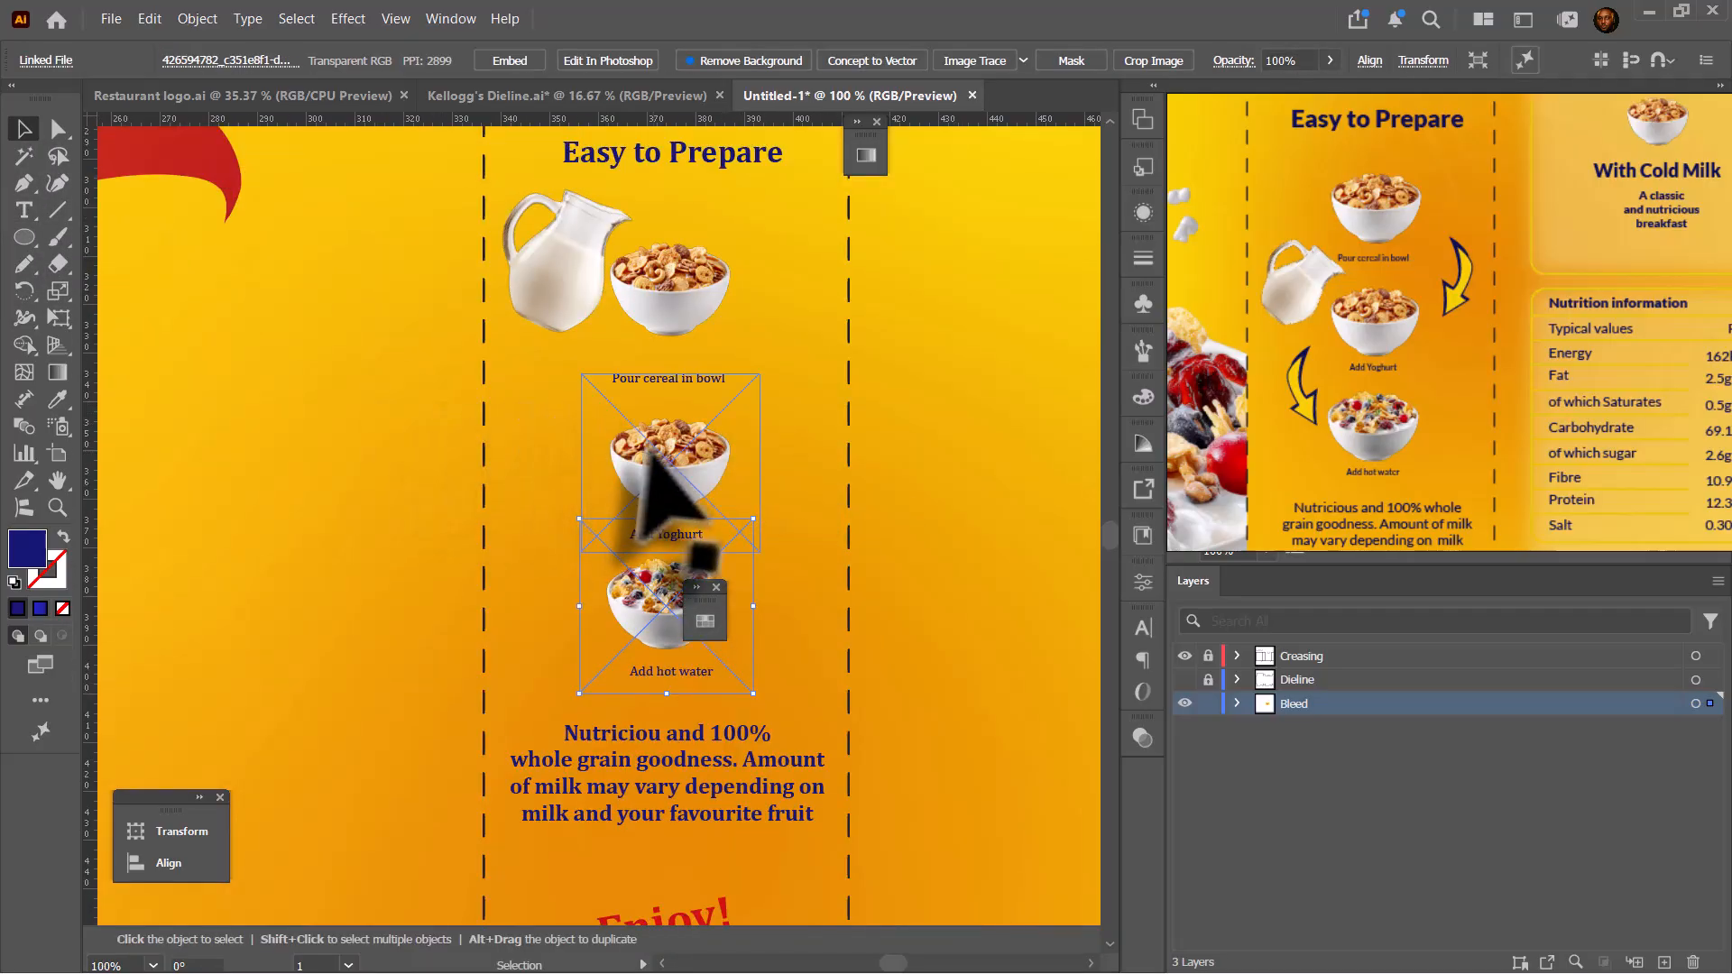
left_click_drag(648, 450, 652, 439)
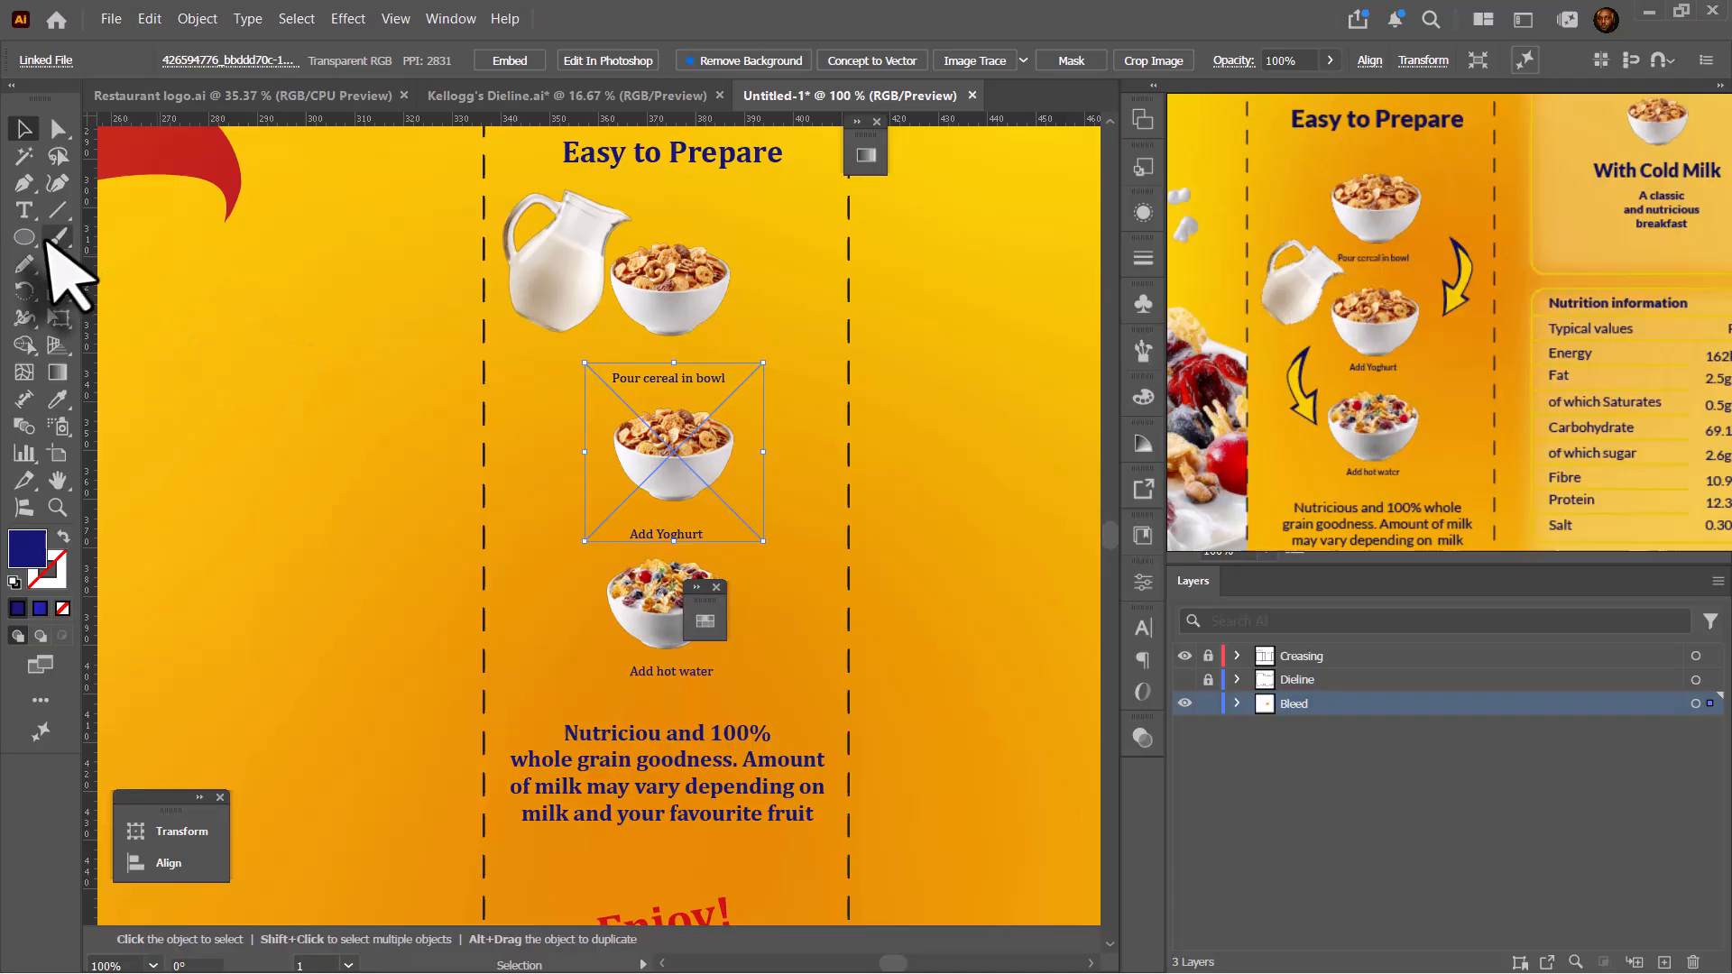
- Draw a closed curved arrow about 19 mm tall, pointing down, with the Pen tool to the right of the "Pour cereal in bowl" caption
left_click(24, 184)
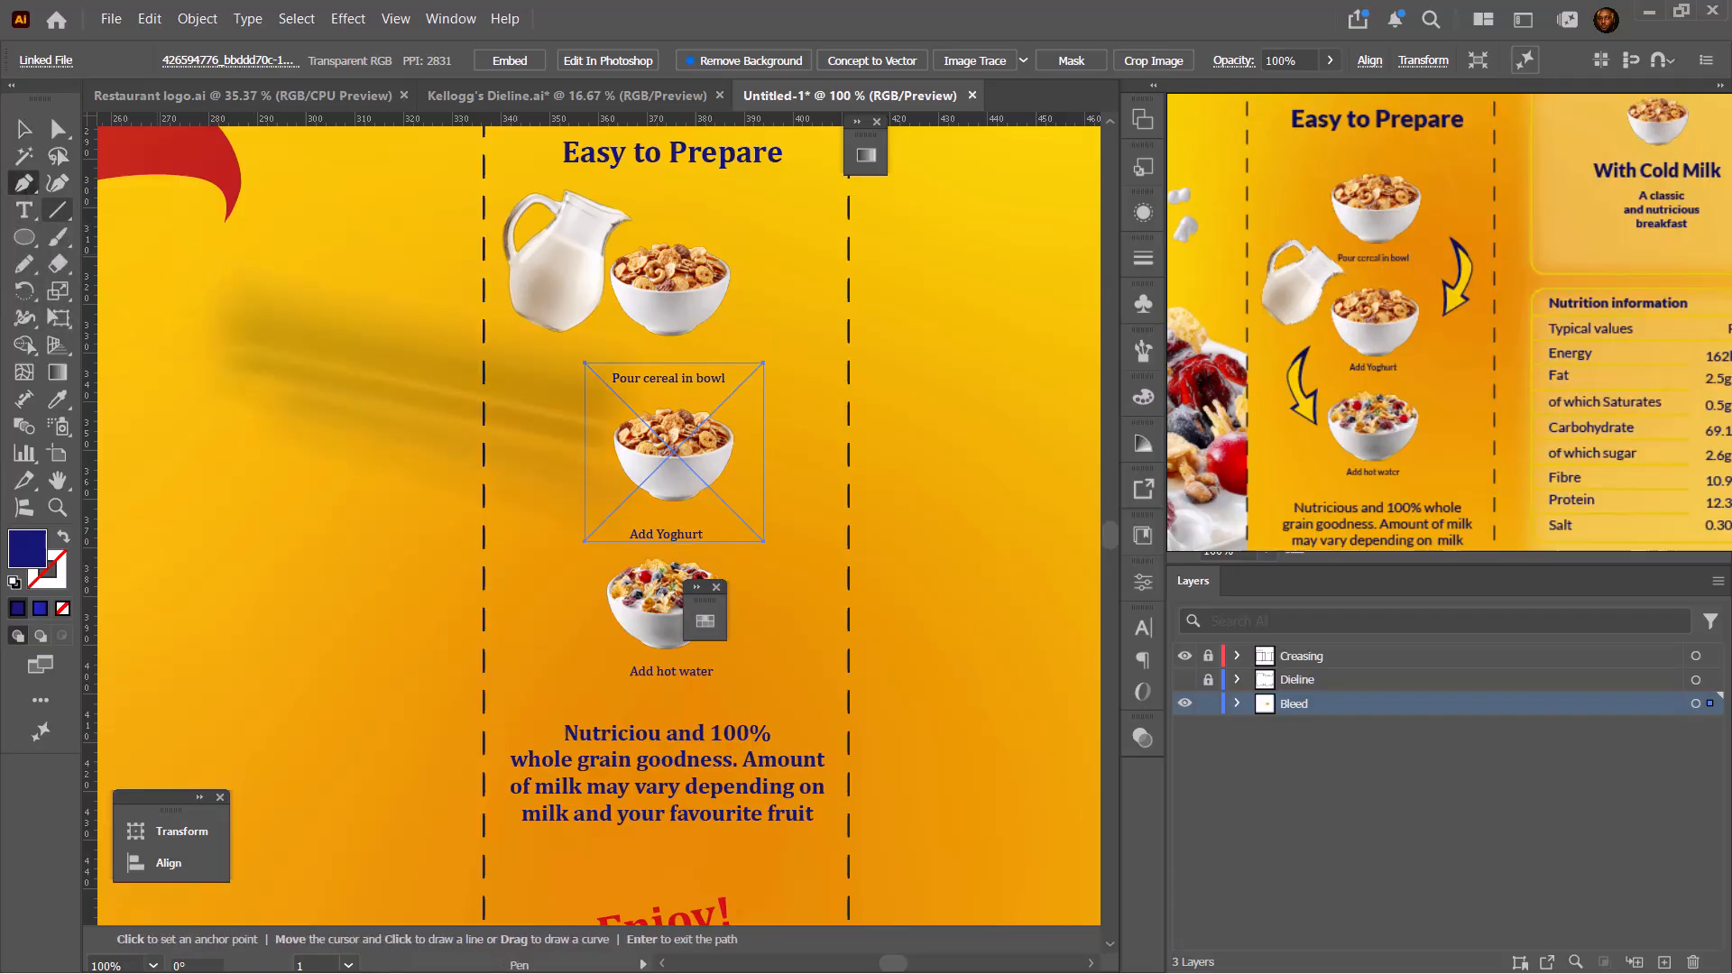
scroll(767, 358, "up", 2)
left_click(745, 229)
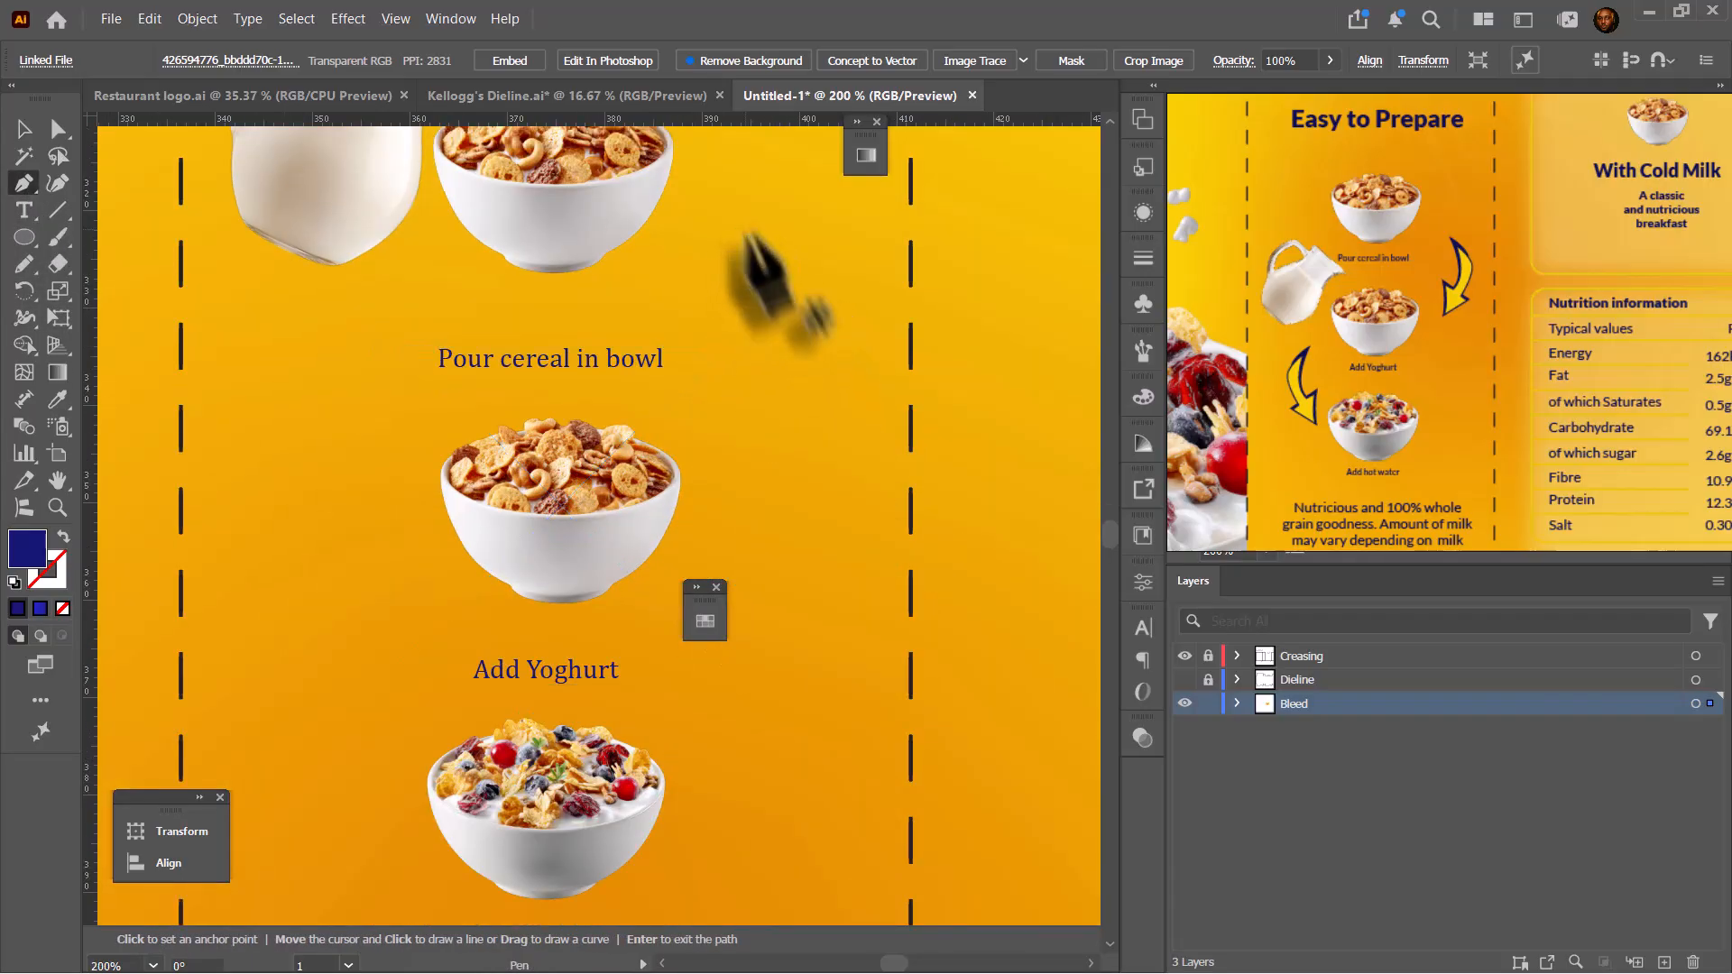
left_click_drag(776, 368, 742, 442)
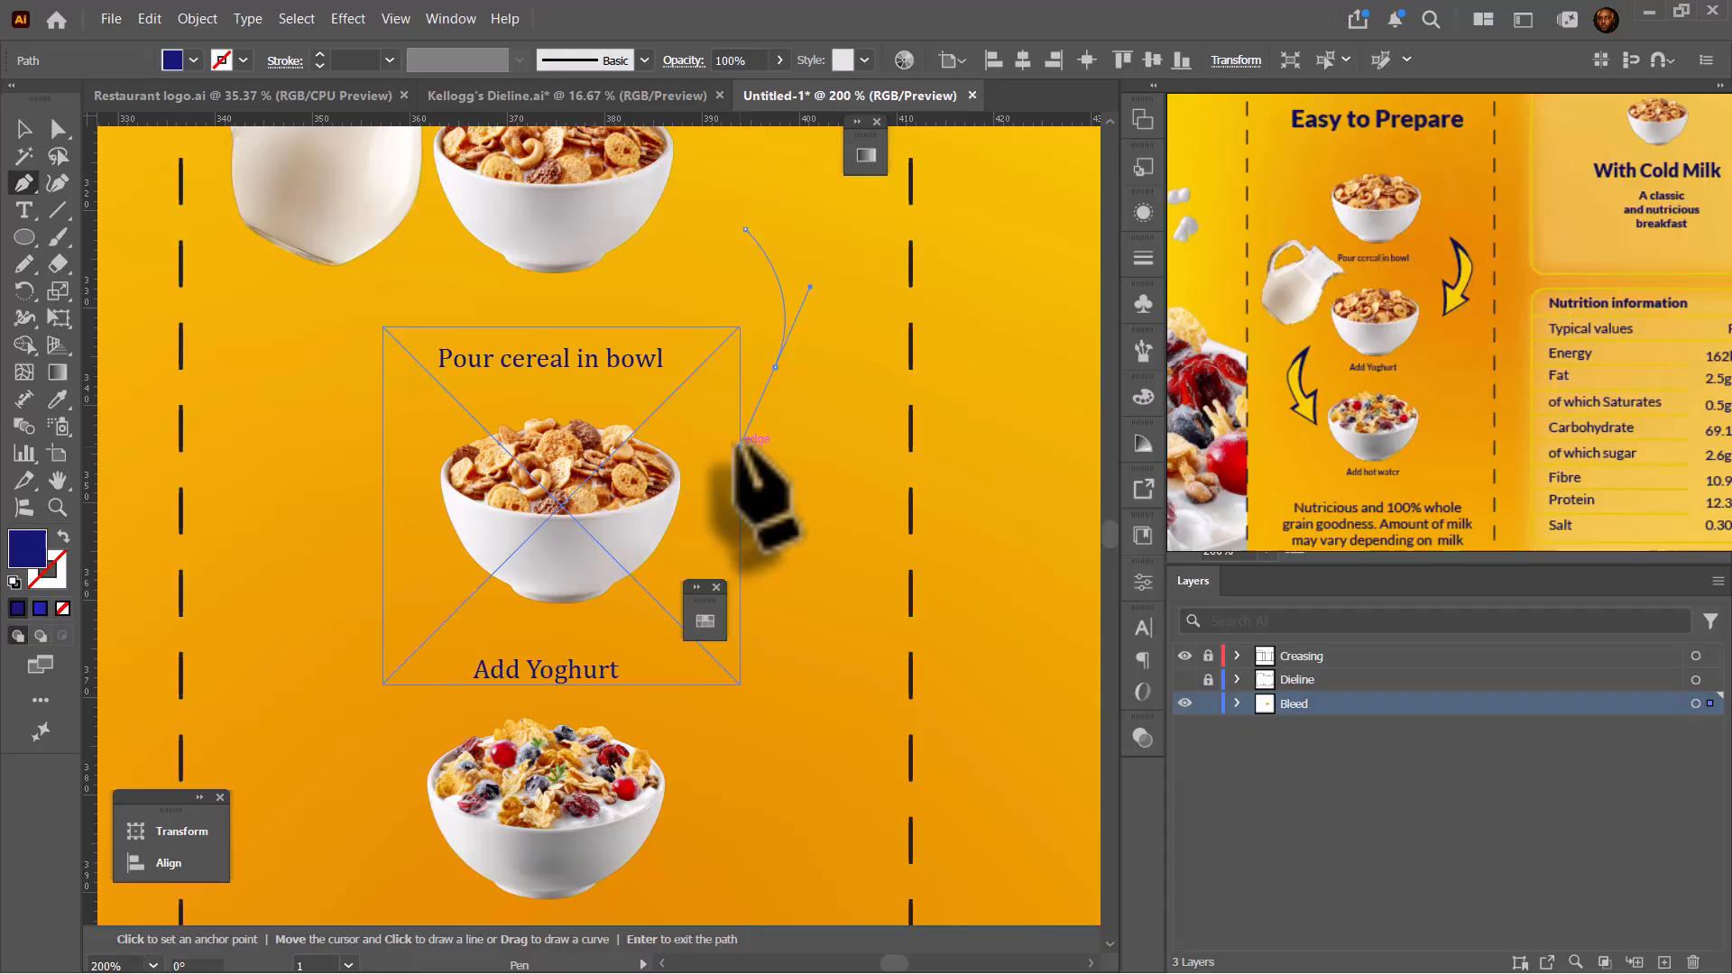
left_click(776, 368)
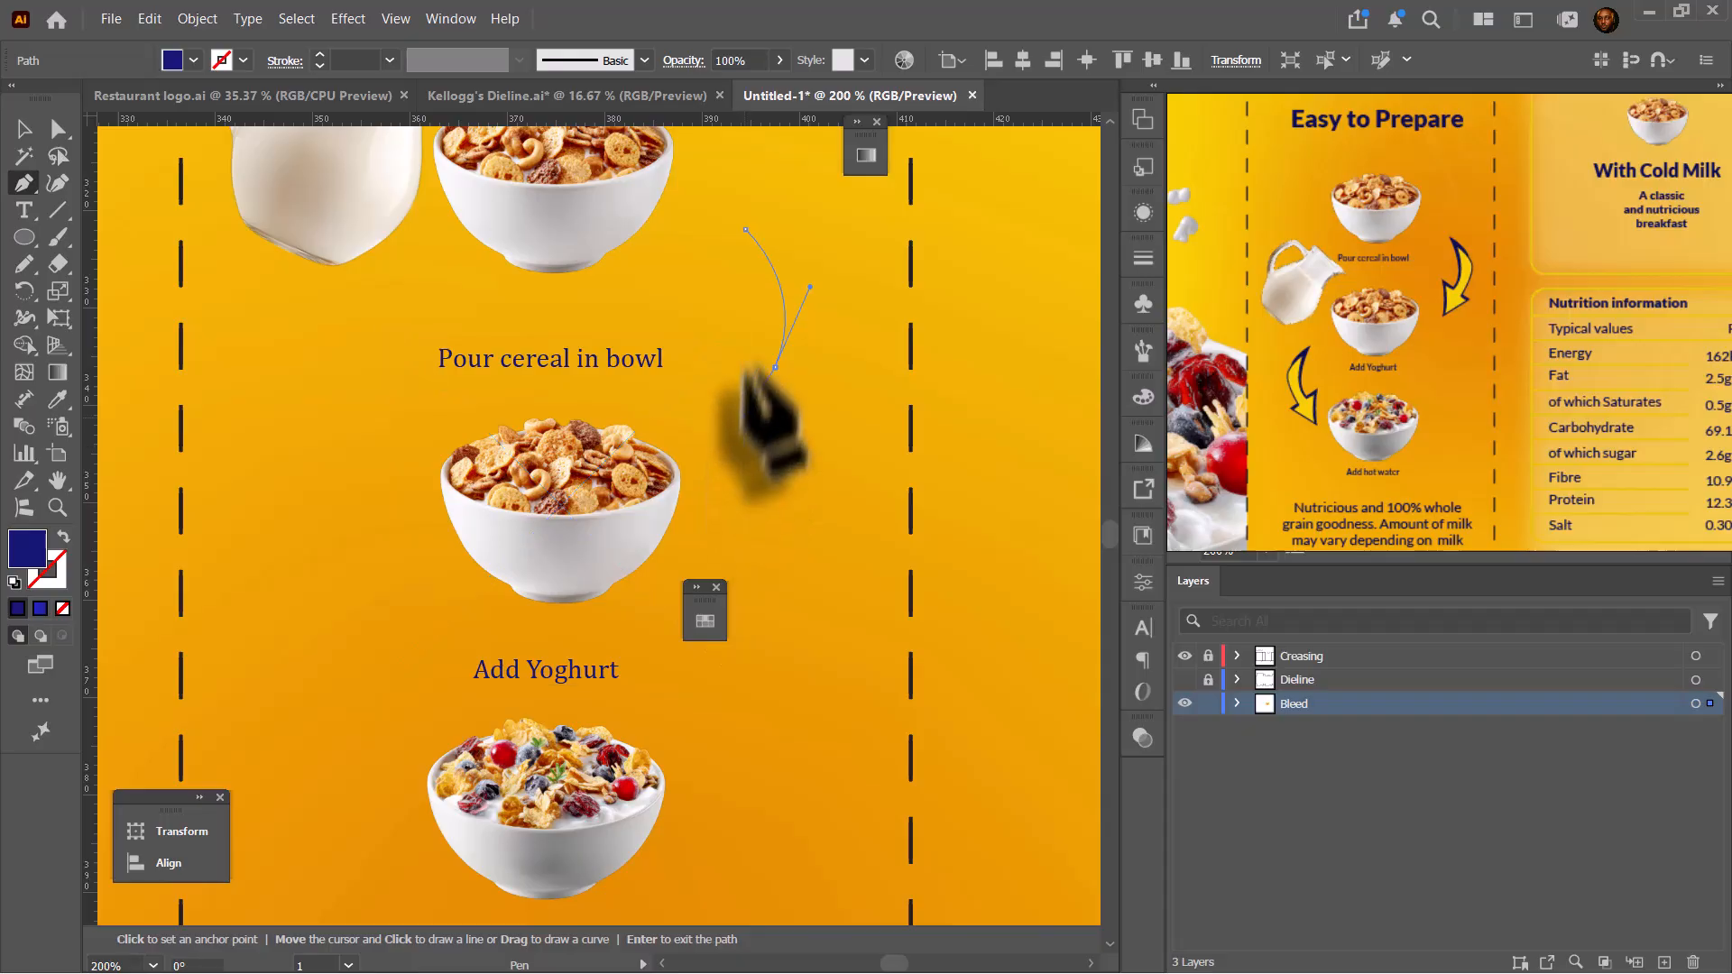
left_click(758, 328)
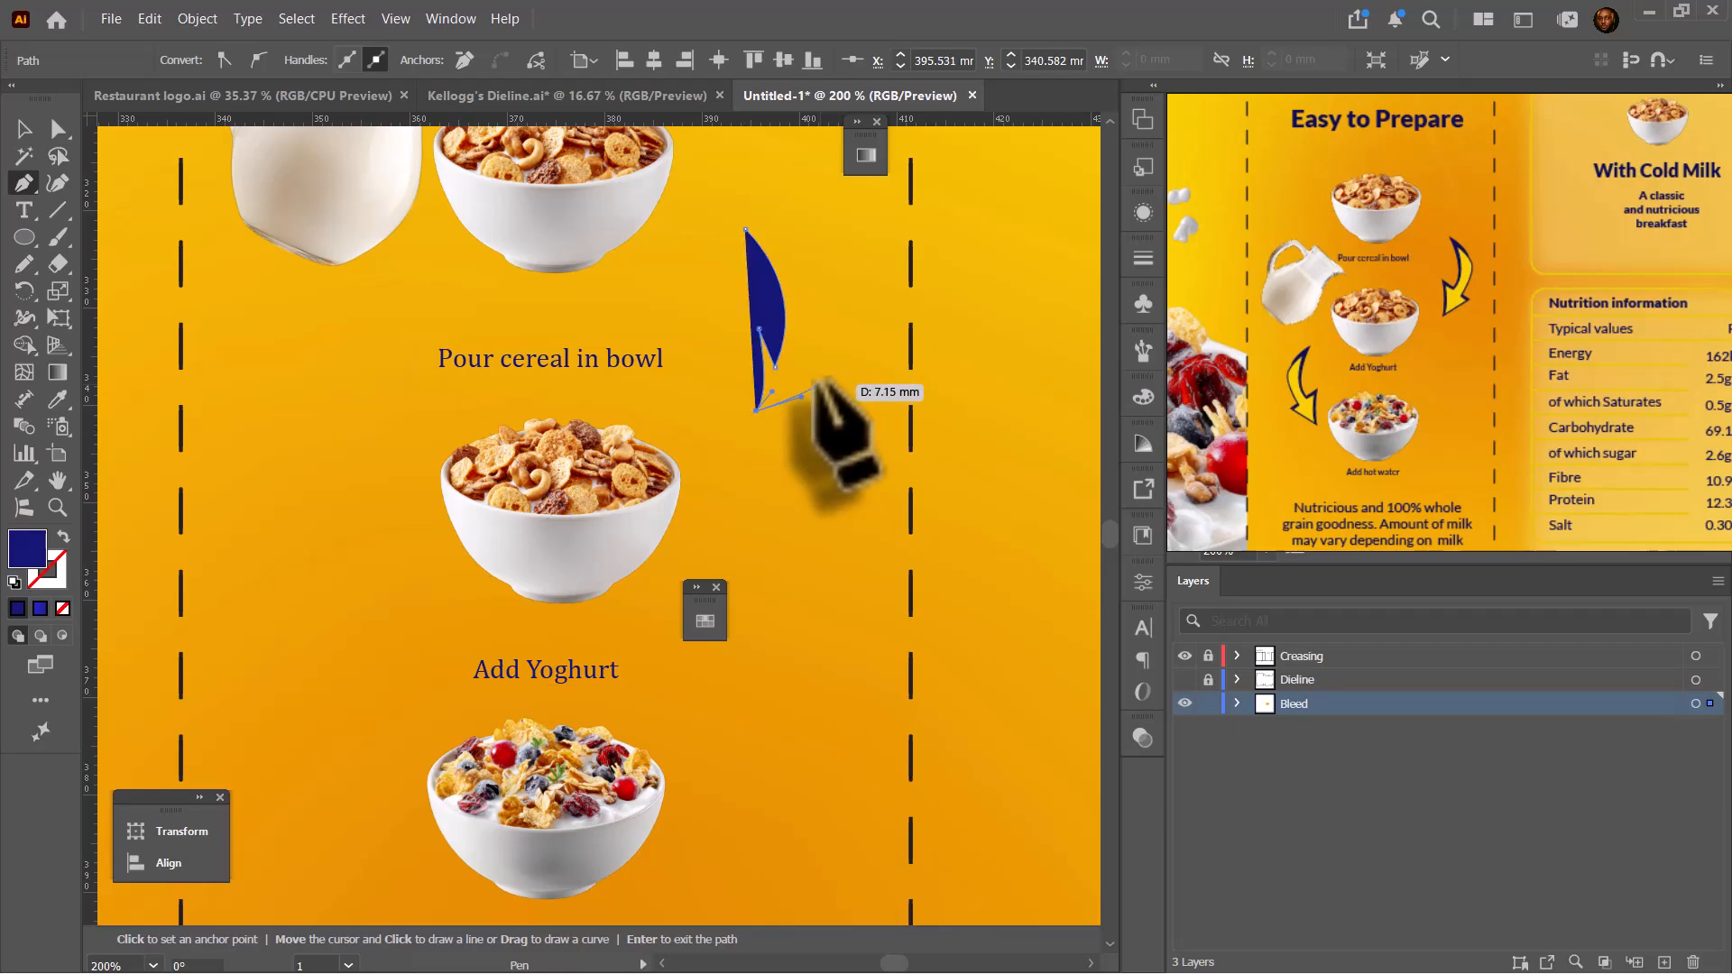
left_click_drag(816, 385, 808, 321)
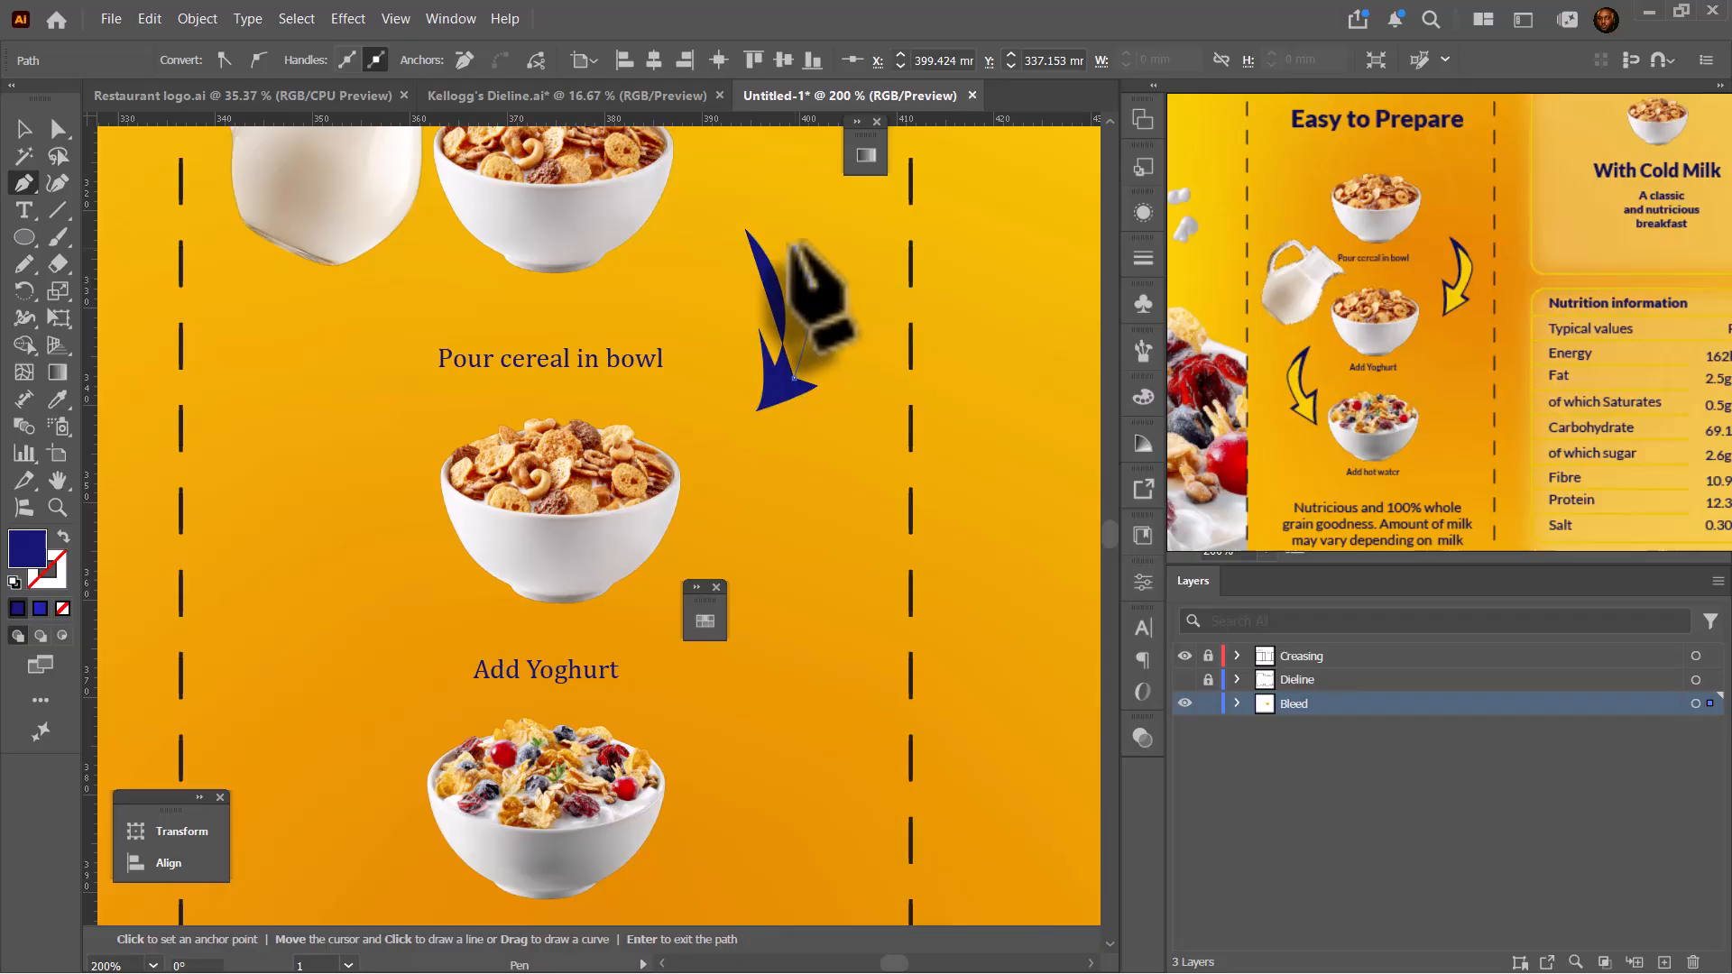
left_click_drag(807, 277, 745, 230)
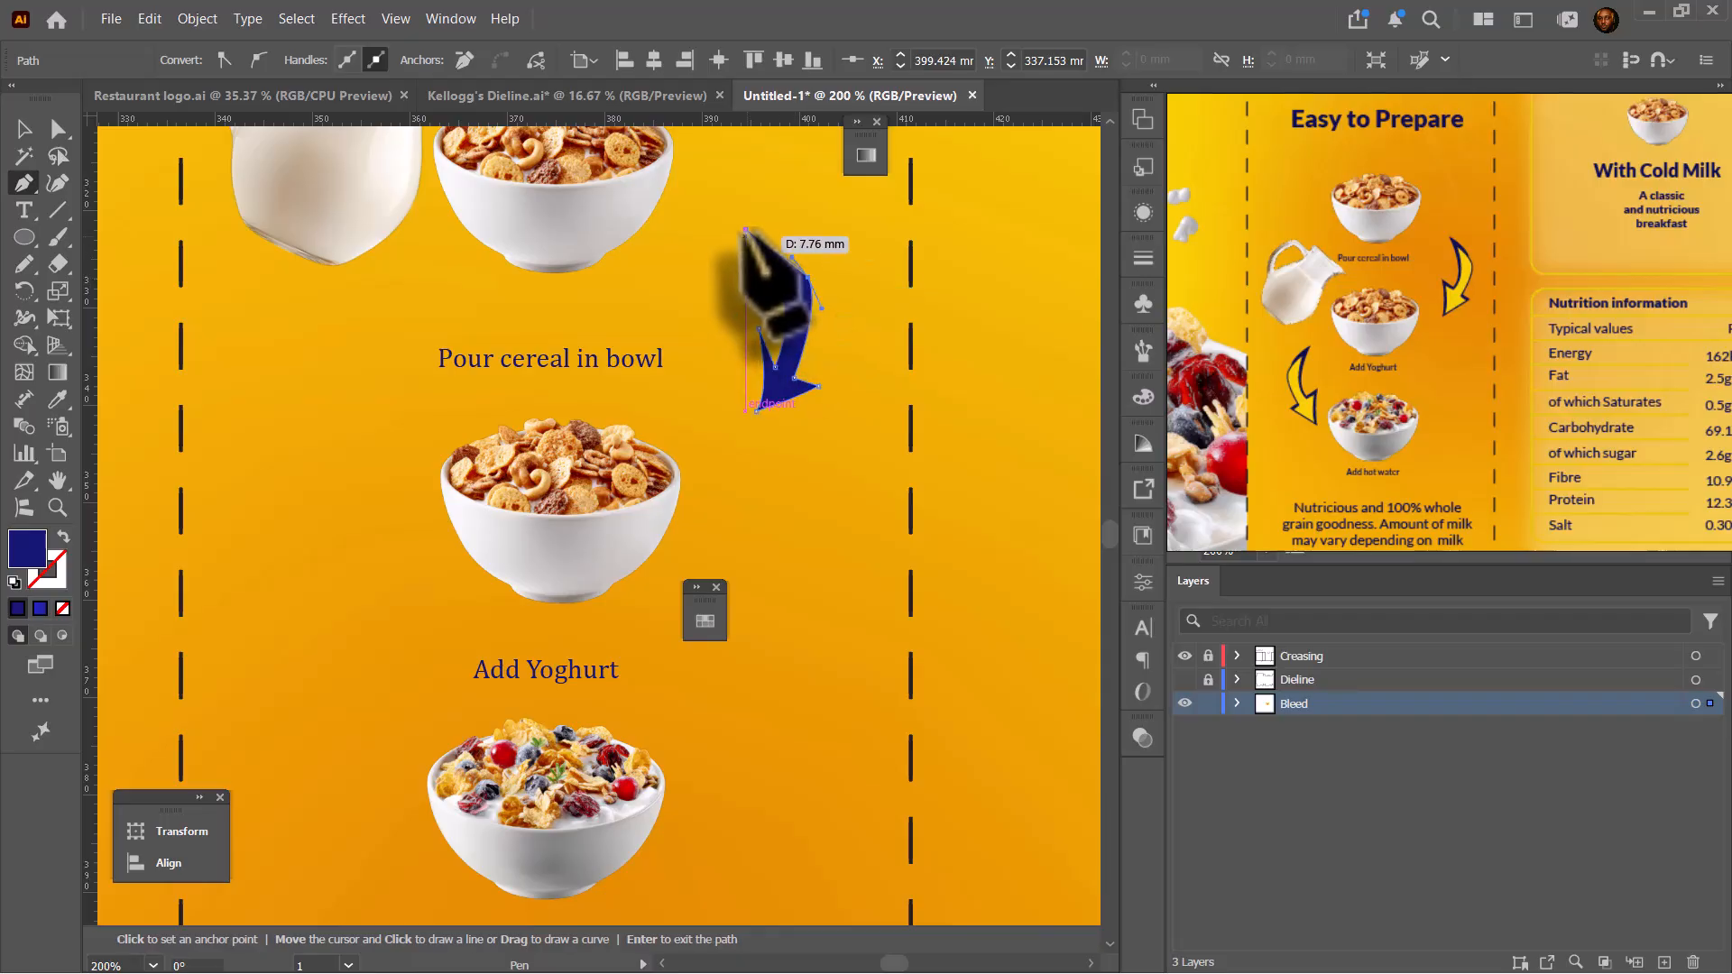
left_click(745, 230)
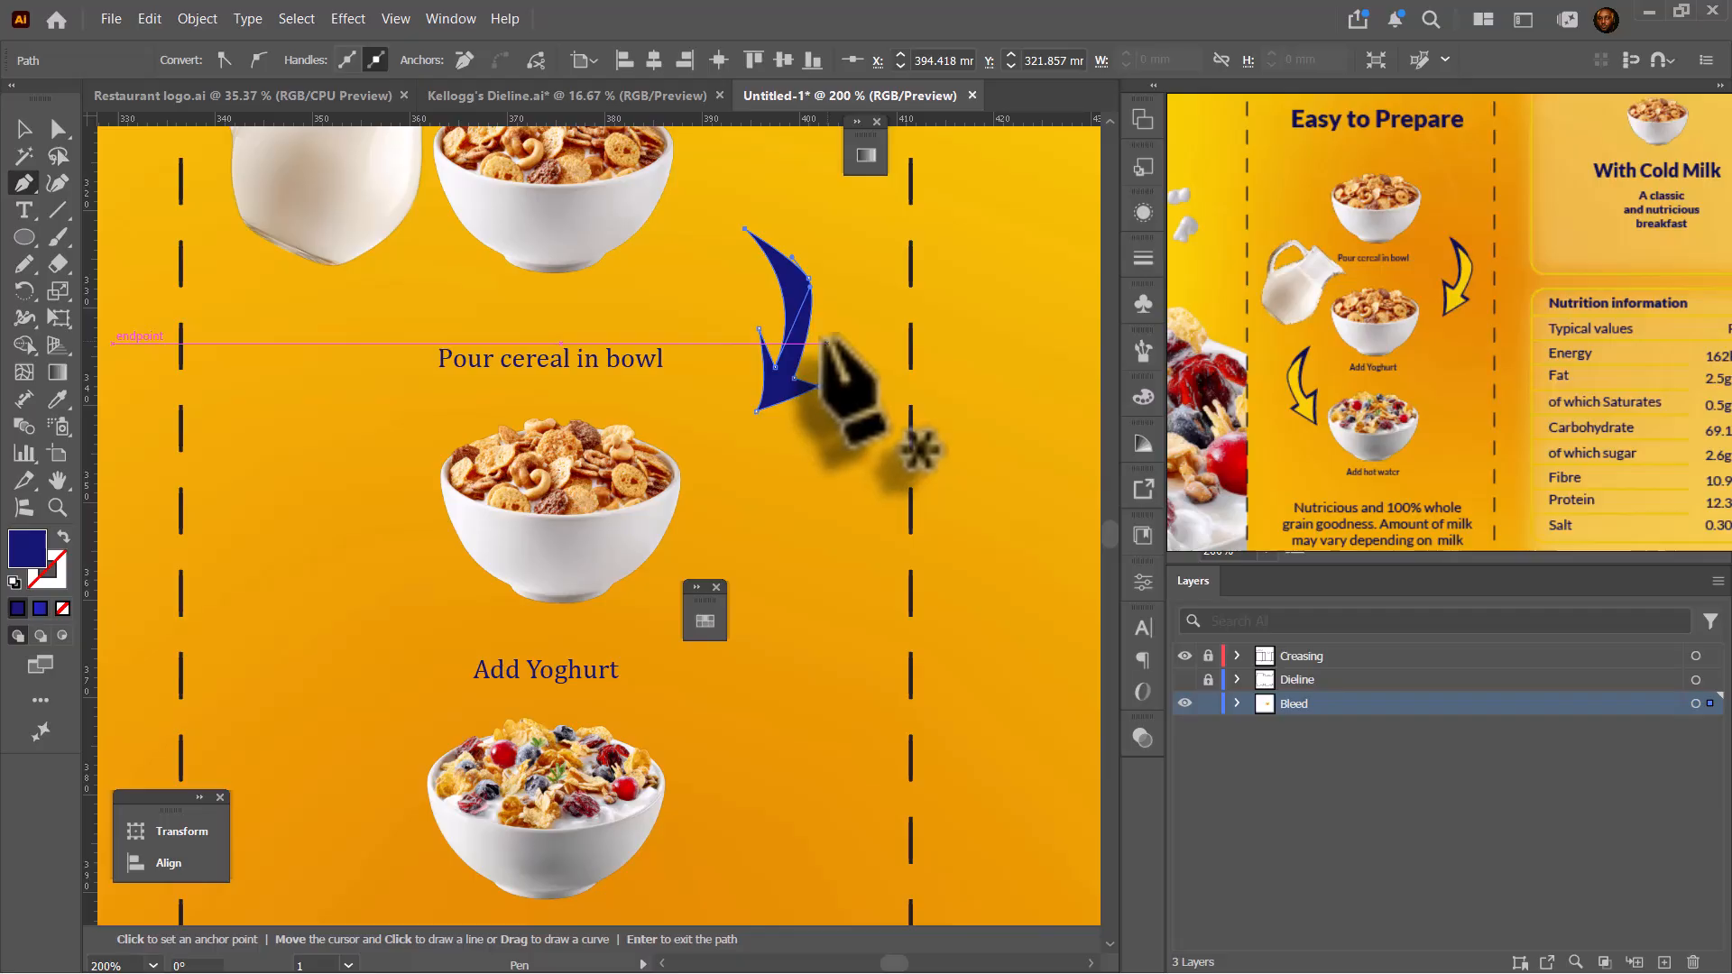
key("v")
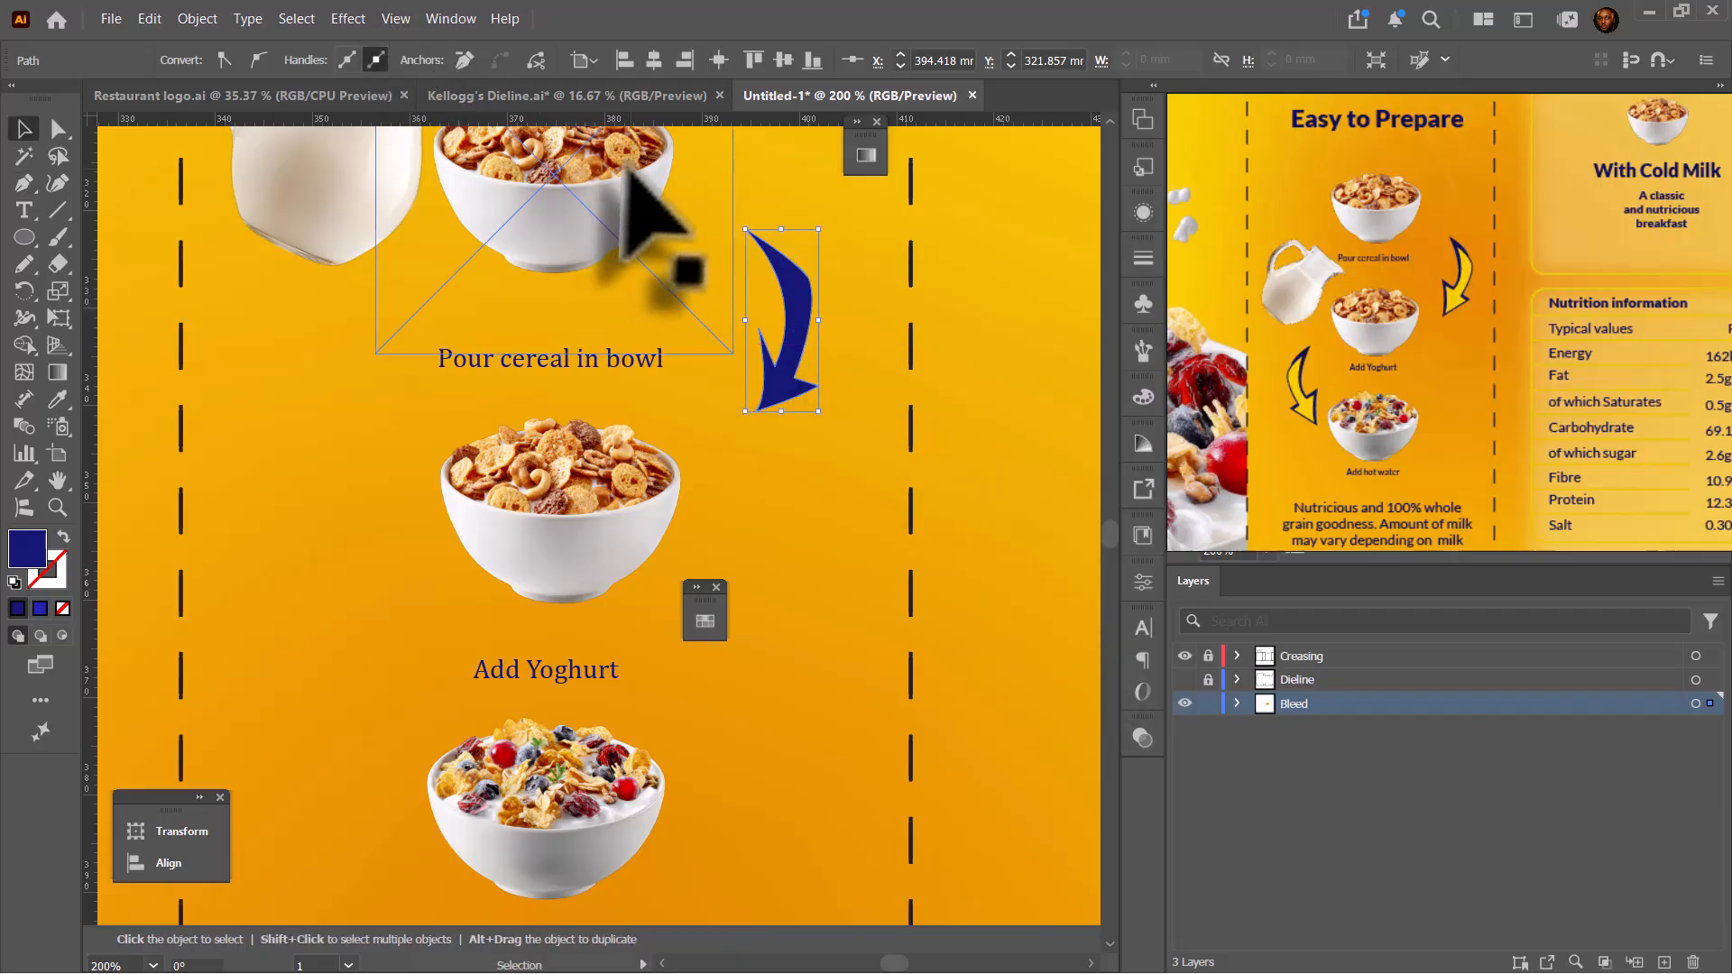
- Try to fill the arrow with the carton background's gradient using the Eyedropper
key("i")
left_click(983, 302)
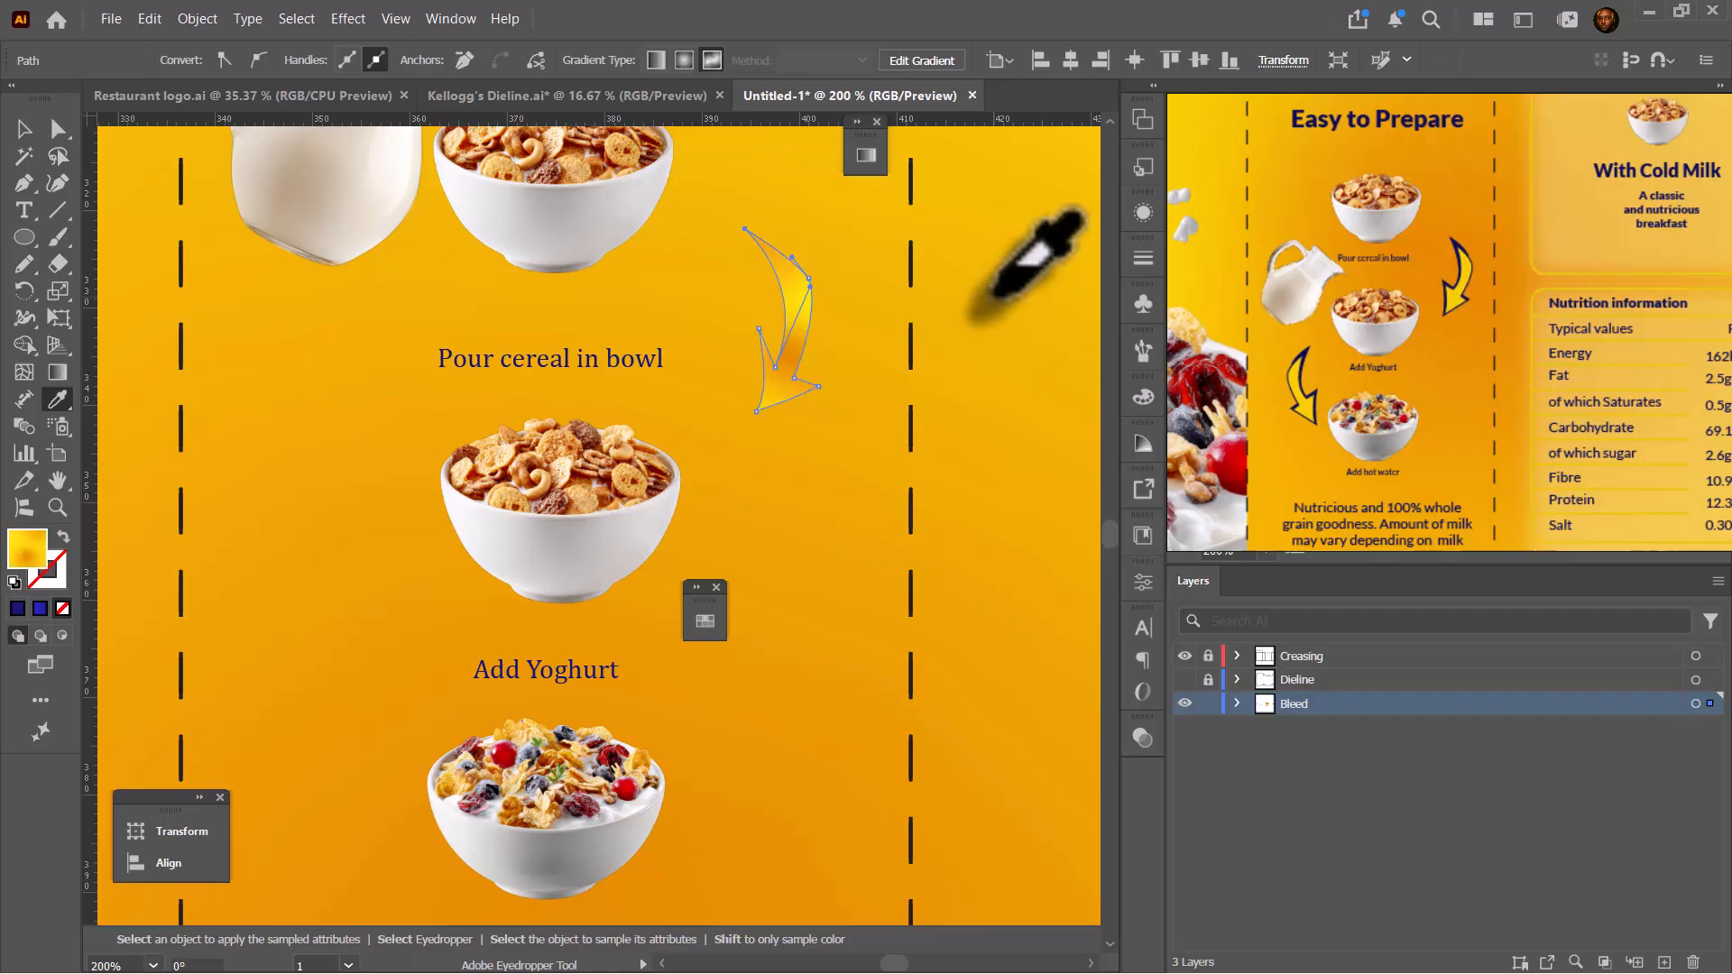
key("v")
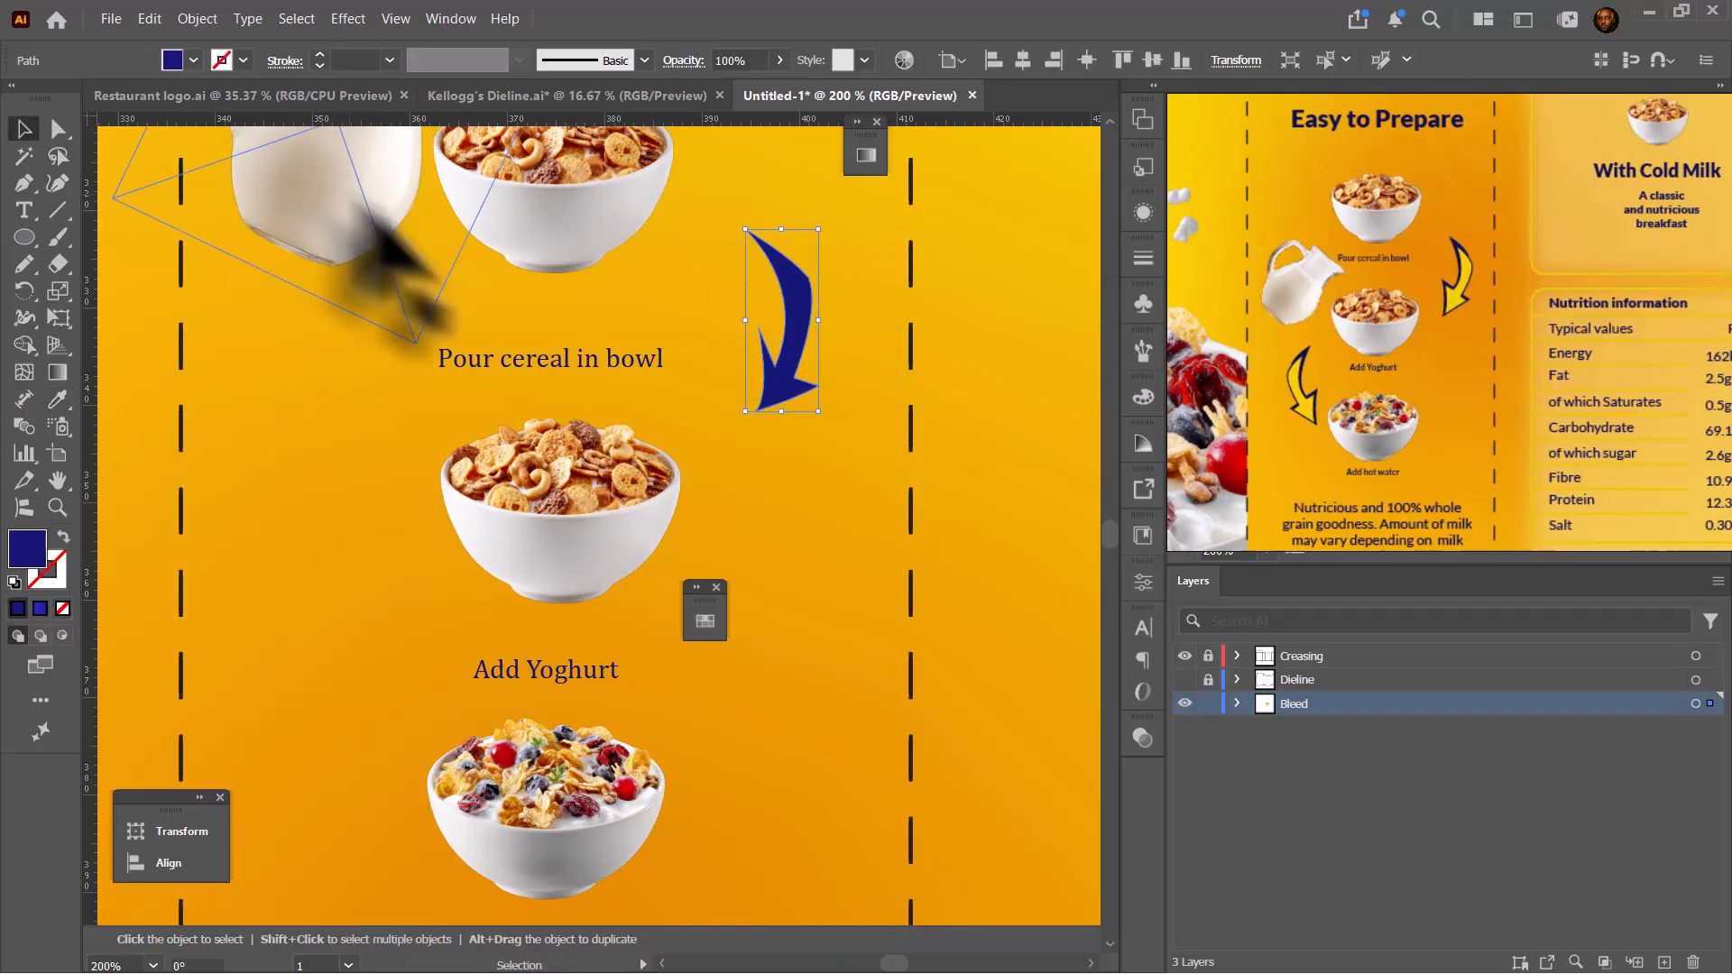
- Duplicate the navy arrow slightly offset to the right and fill the front copy with bright yellow
left_click_drag(781, 336, 794, 335)
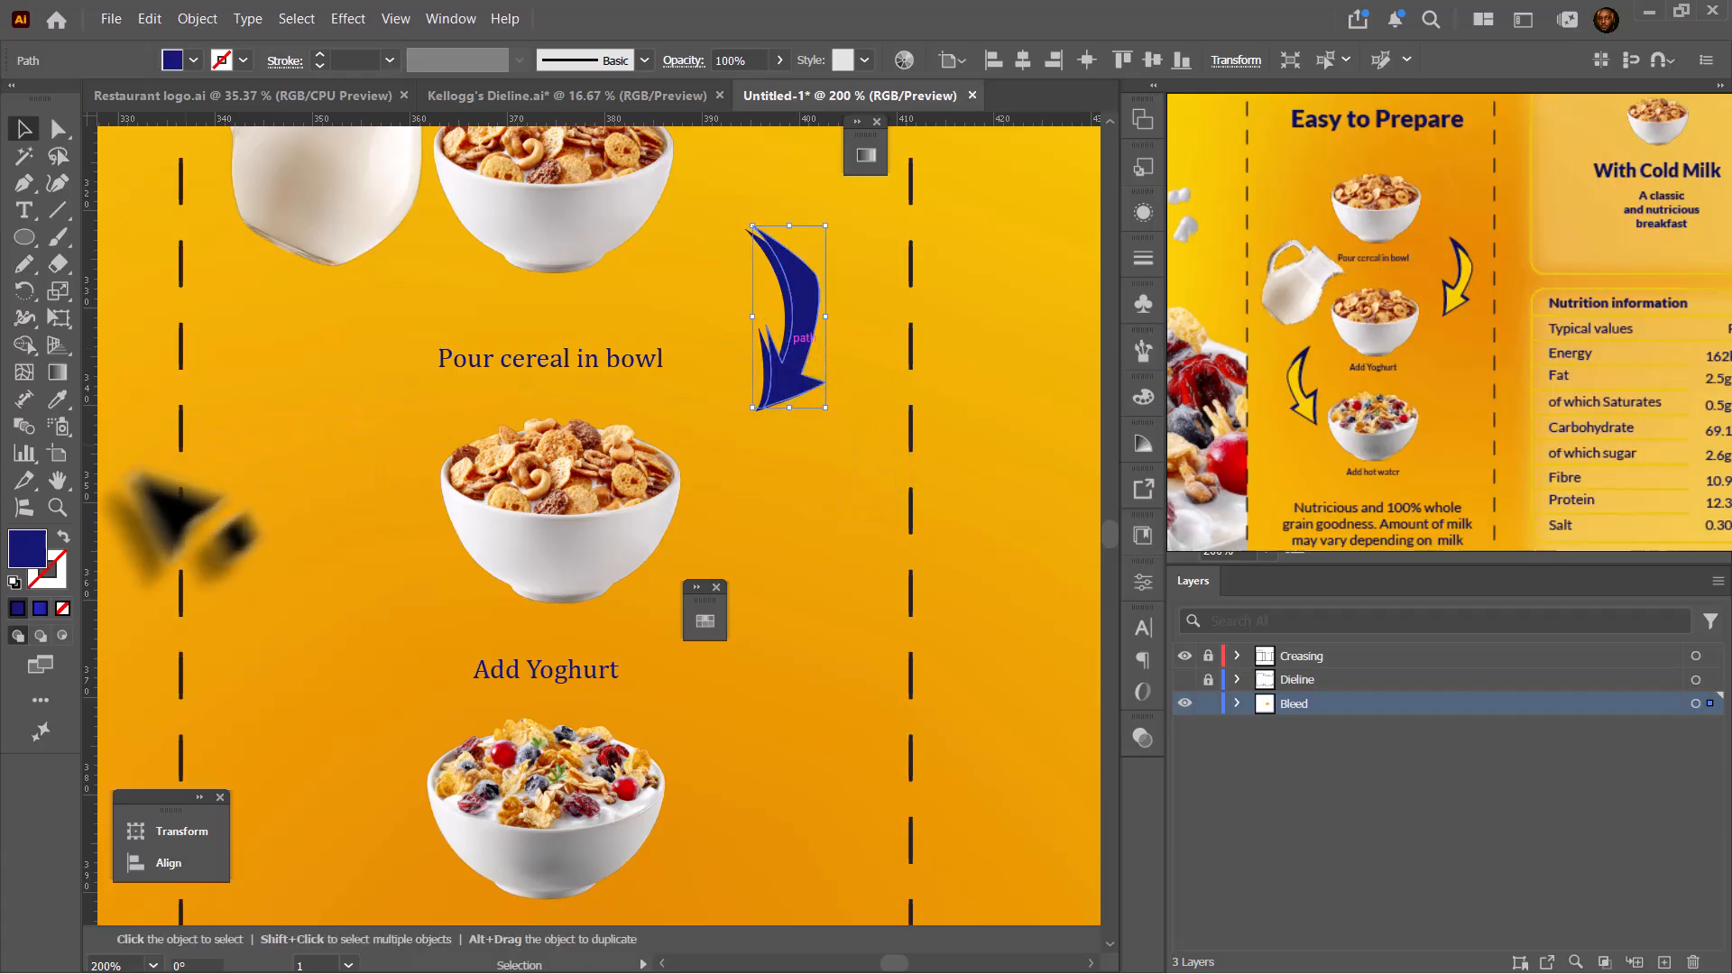
double_click(30, 548)
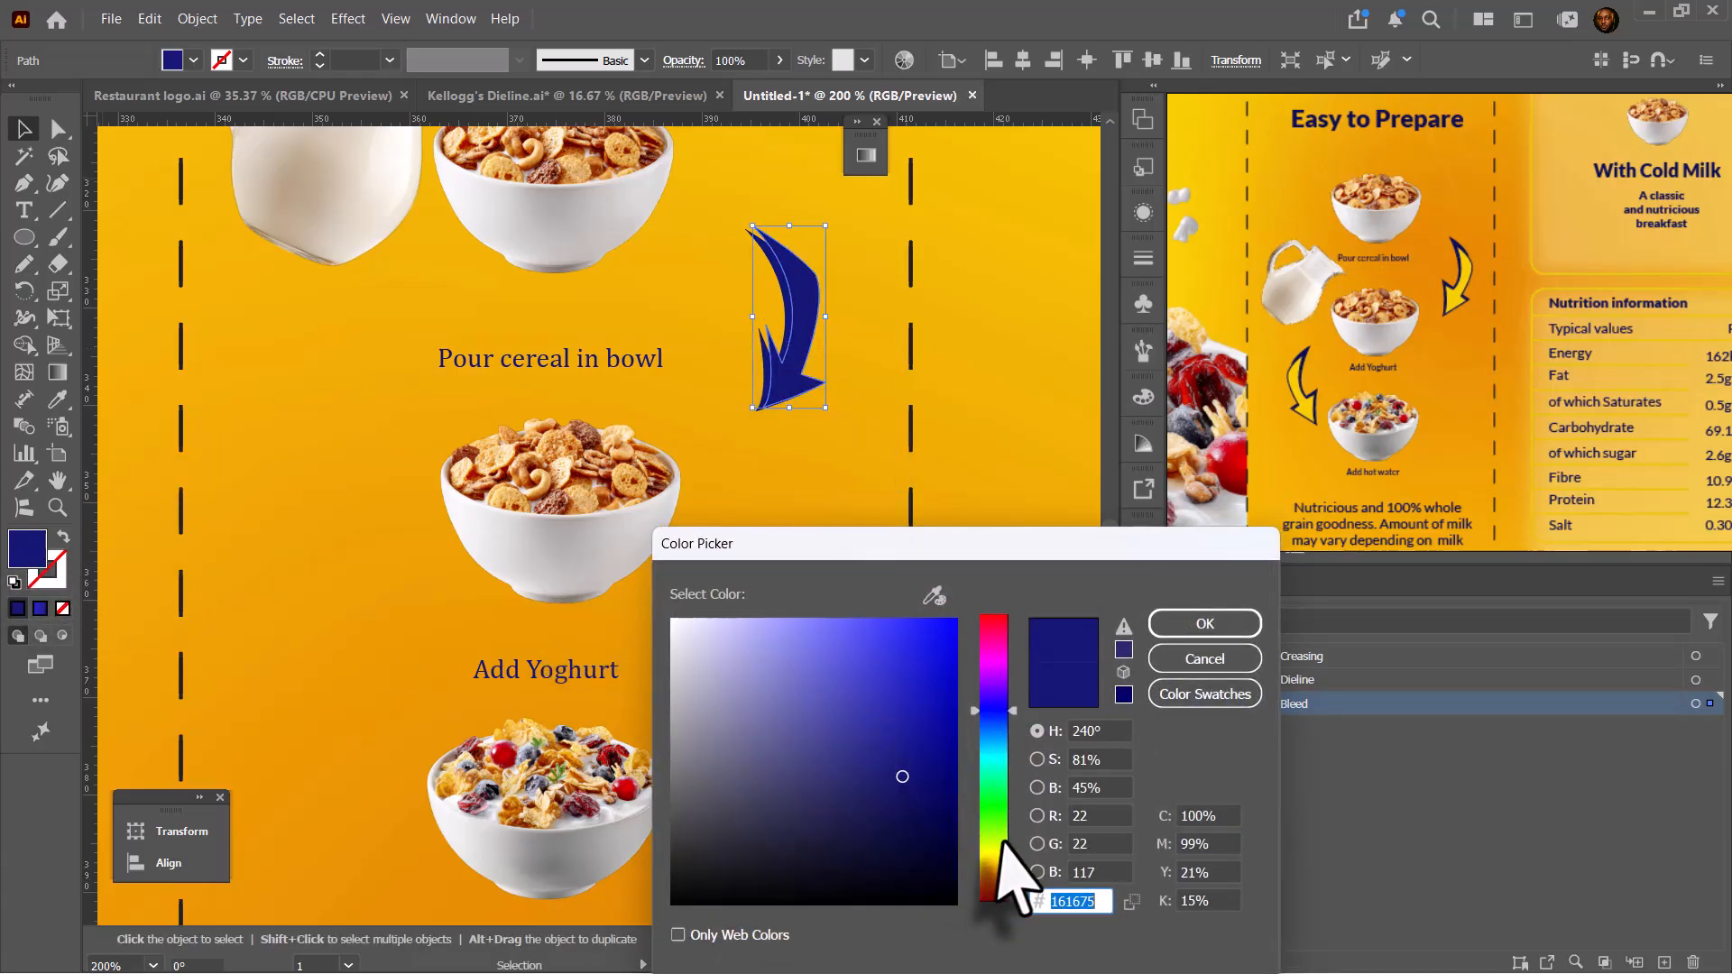
left_click_drag(1004, 842, 1002, 863)
left_click_drag(931, 670, 943, 630)
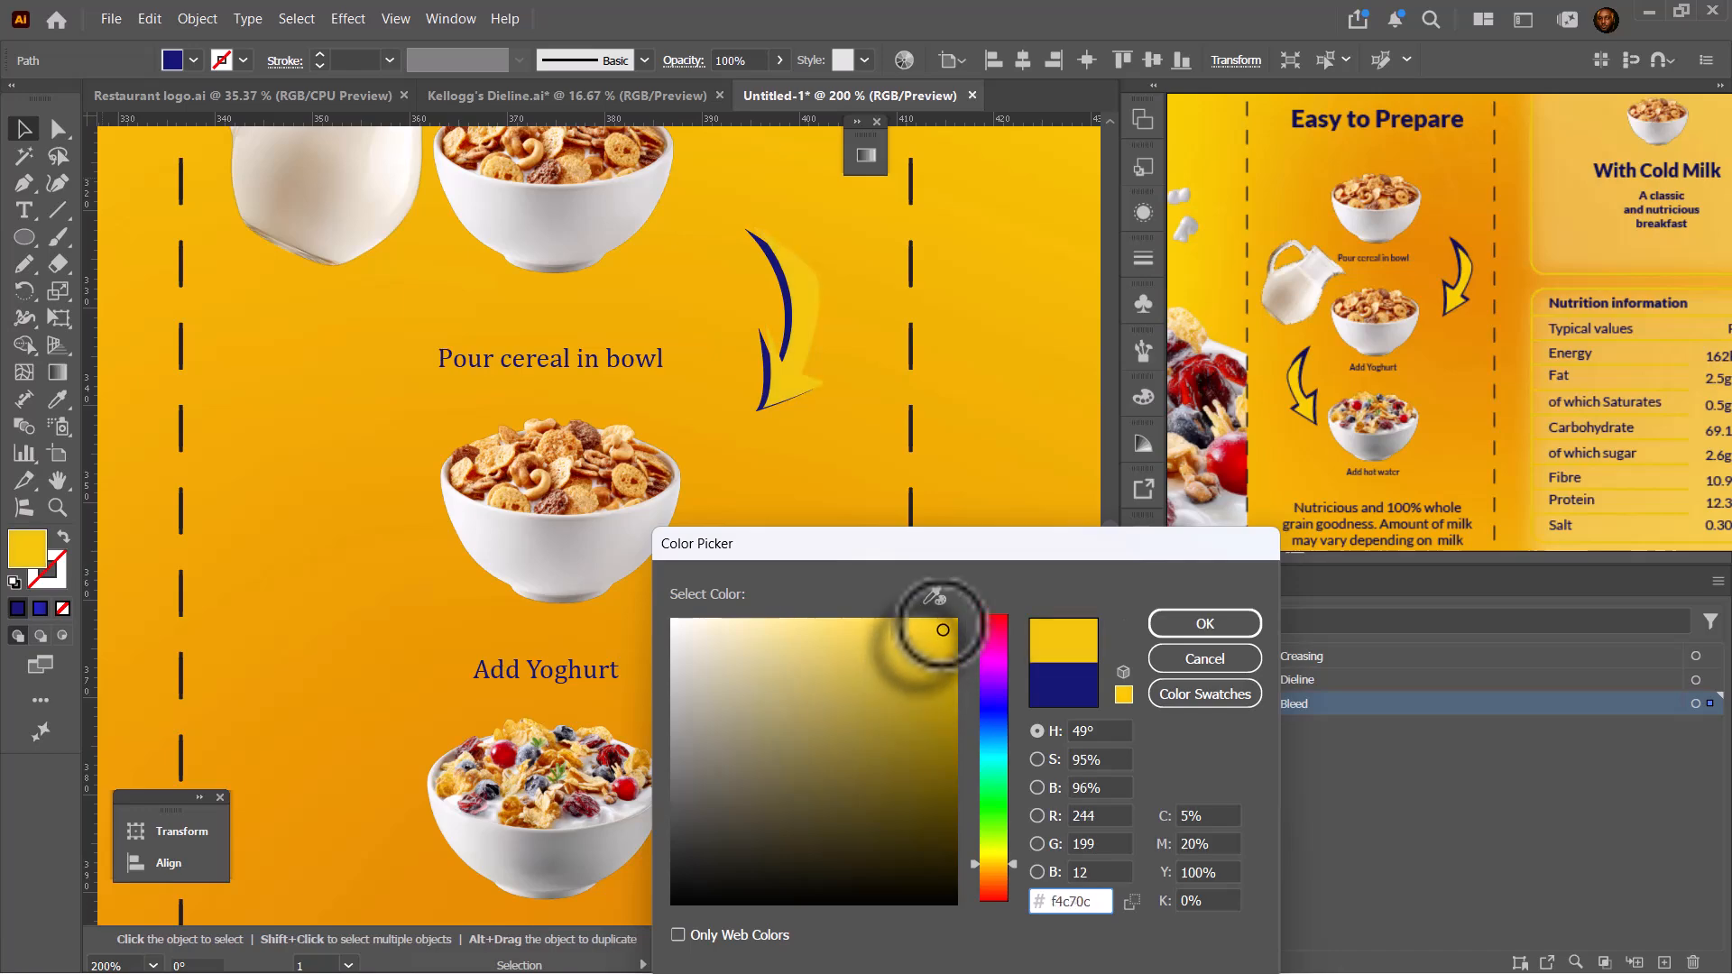
left_click_drag(1016, 862, 1017, 858)
left_click(1196, 623)
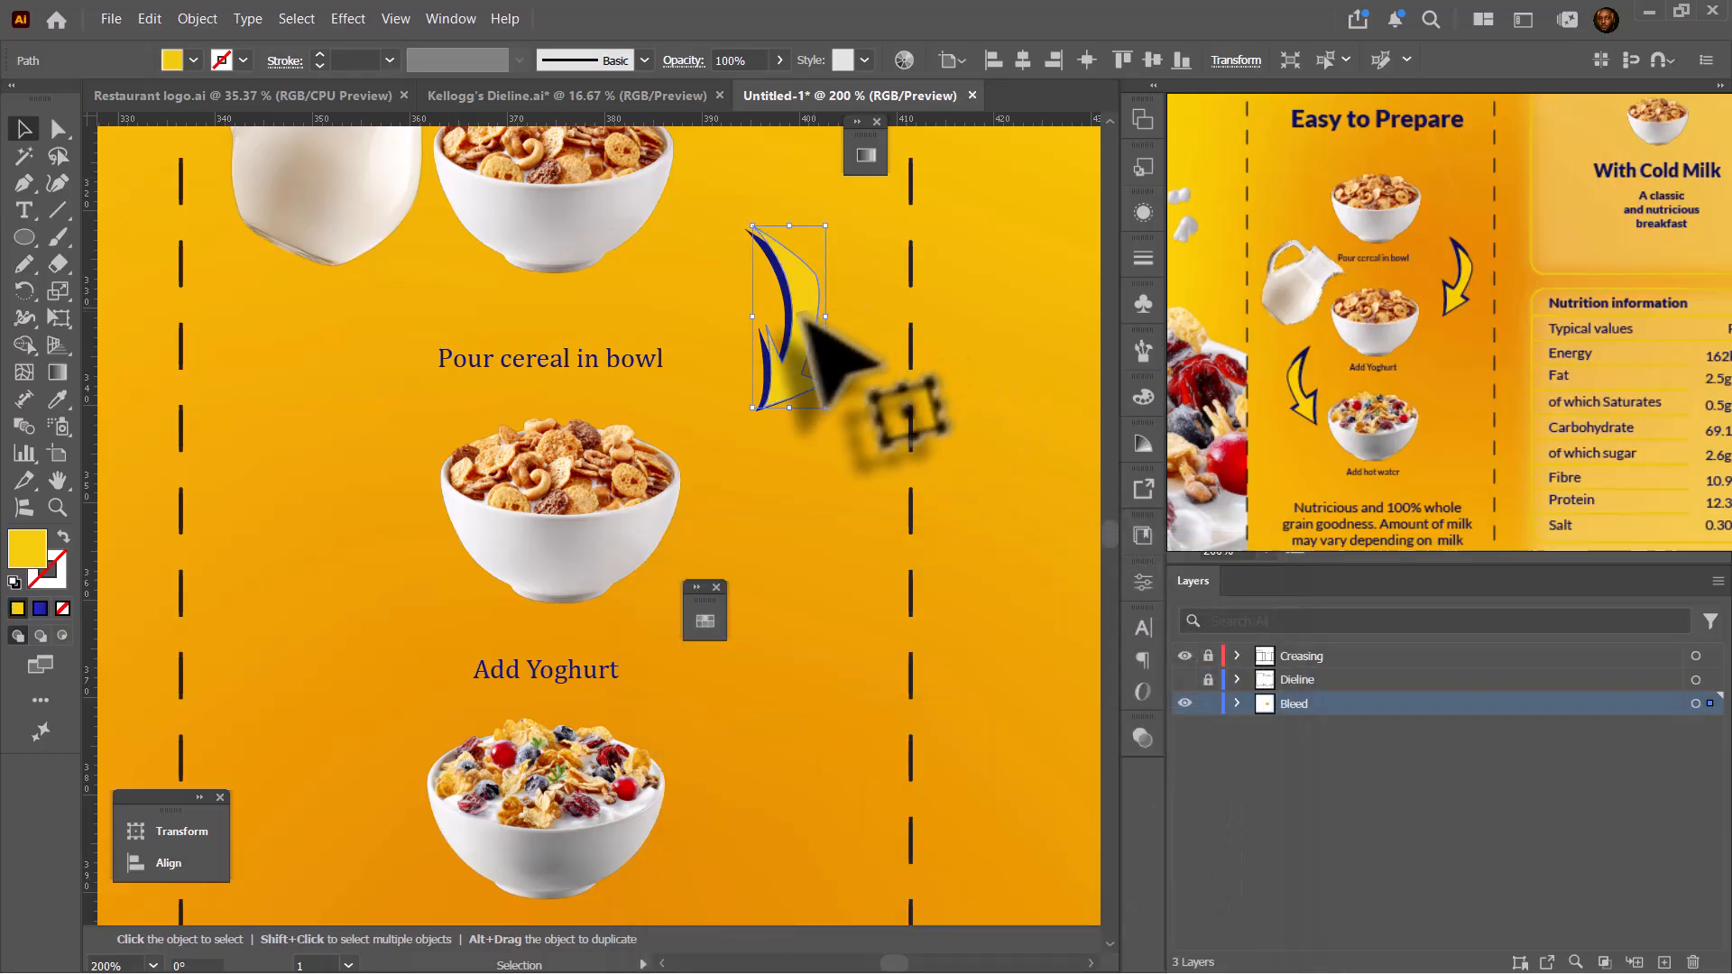
- Reshape the navy arrow behind the yellow one by moving its inner notch, left barb and upper tail points closer to the yellow edge
scroll(806, 279, "up", 4)
left_click(639, 578)
key("a")
scroll(727, 559, "down", 1)
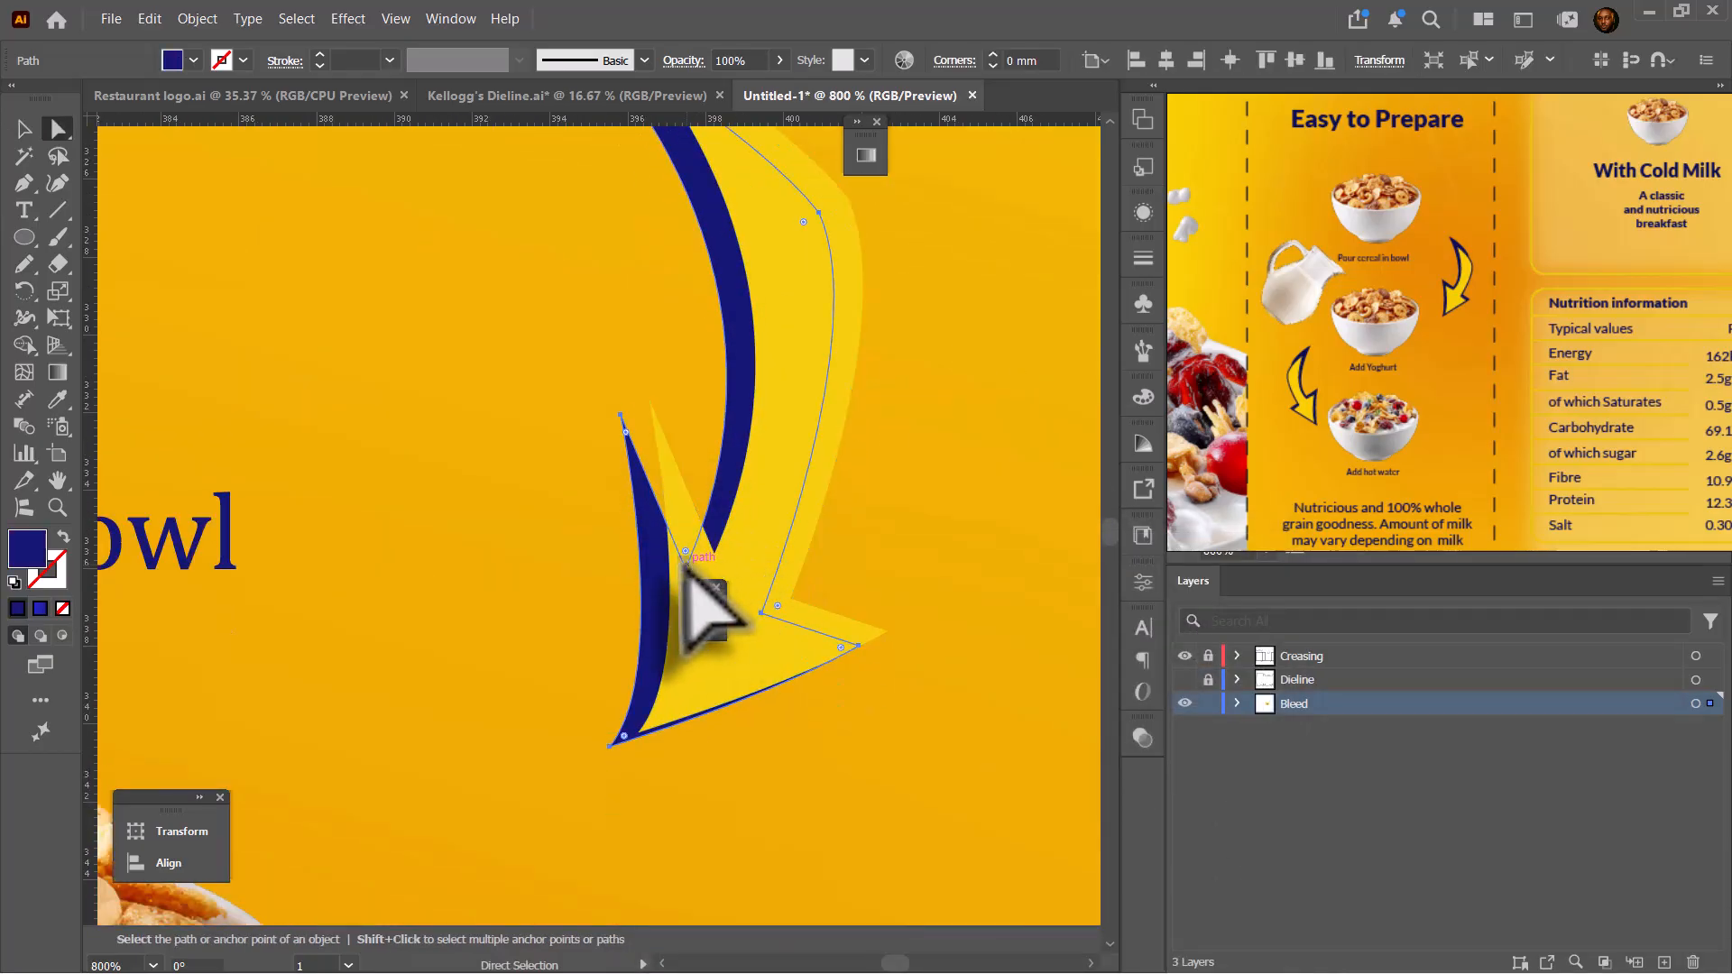
left_click_drag(689, 567, 712, 519)
key("ctrl+z")
left_click_drag(634, 420, 639, 379)
scroll(623, 342, "up", 2)
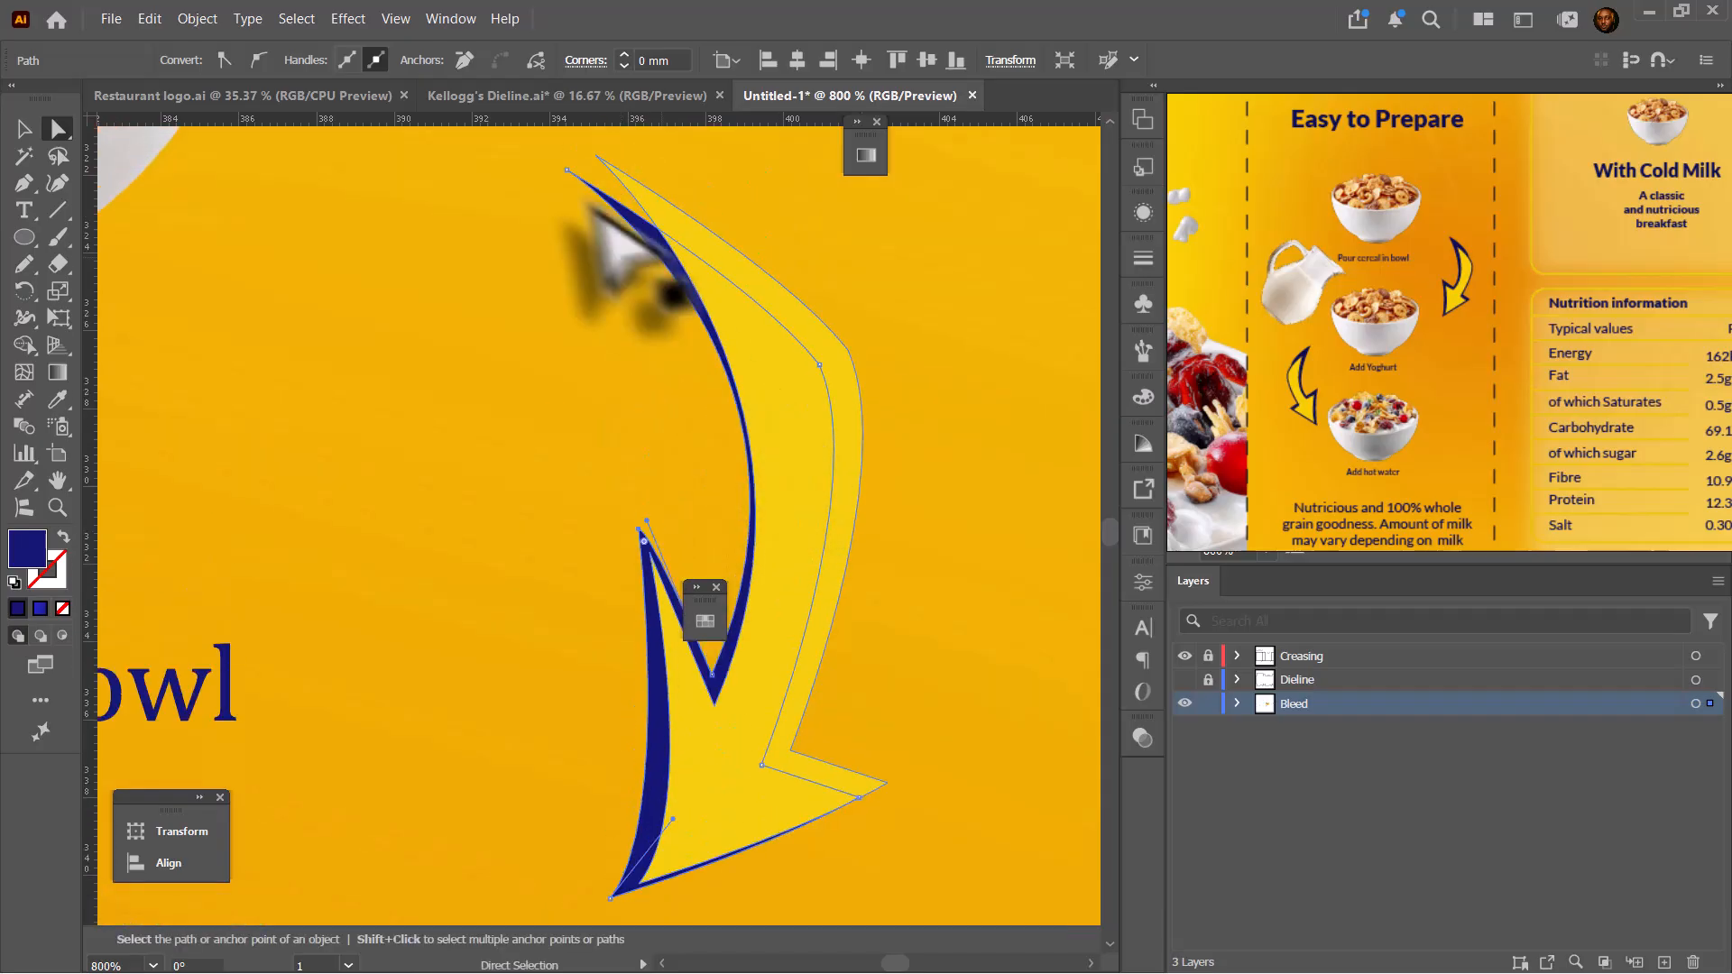
left_click_drag(567, 170, 572, 138)
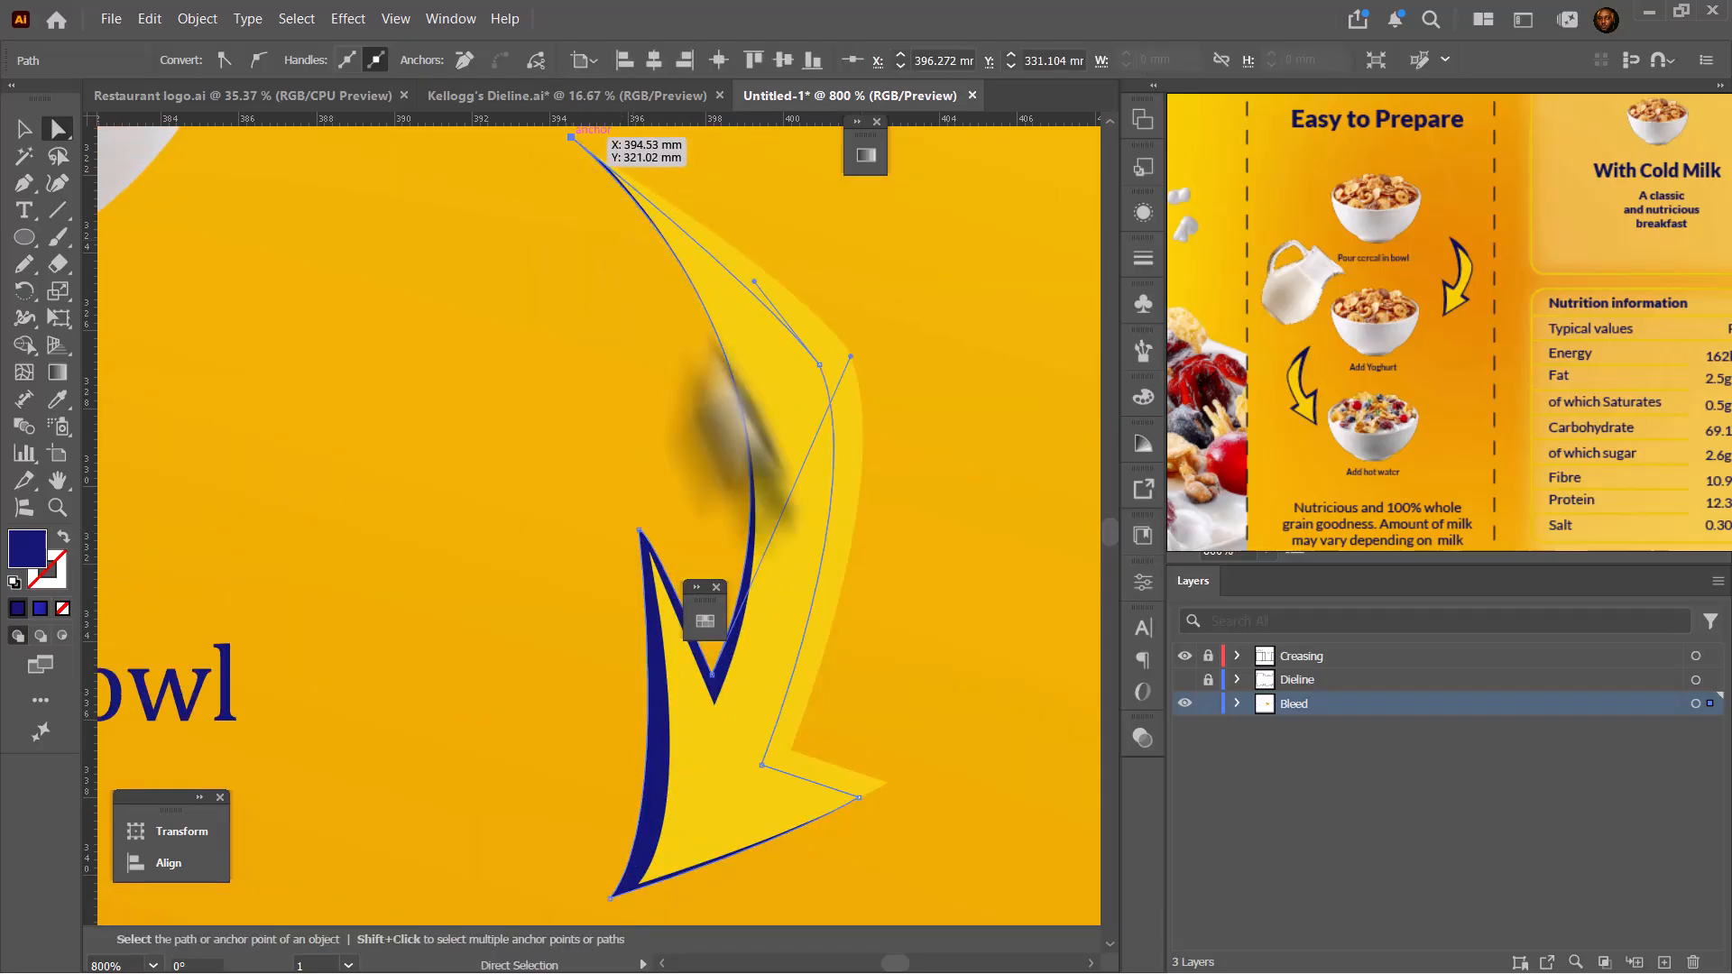
- Shift the navy arrow's outer bend, then add an anchor point on its inner curve and move it to even the outline
left_click_drag(819, 364, 831, 353)
key("p")
left_click(752, 455)
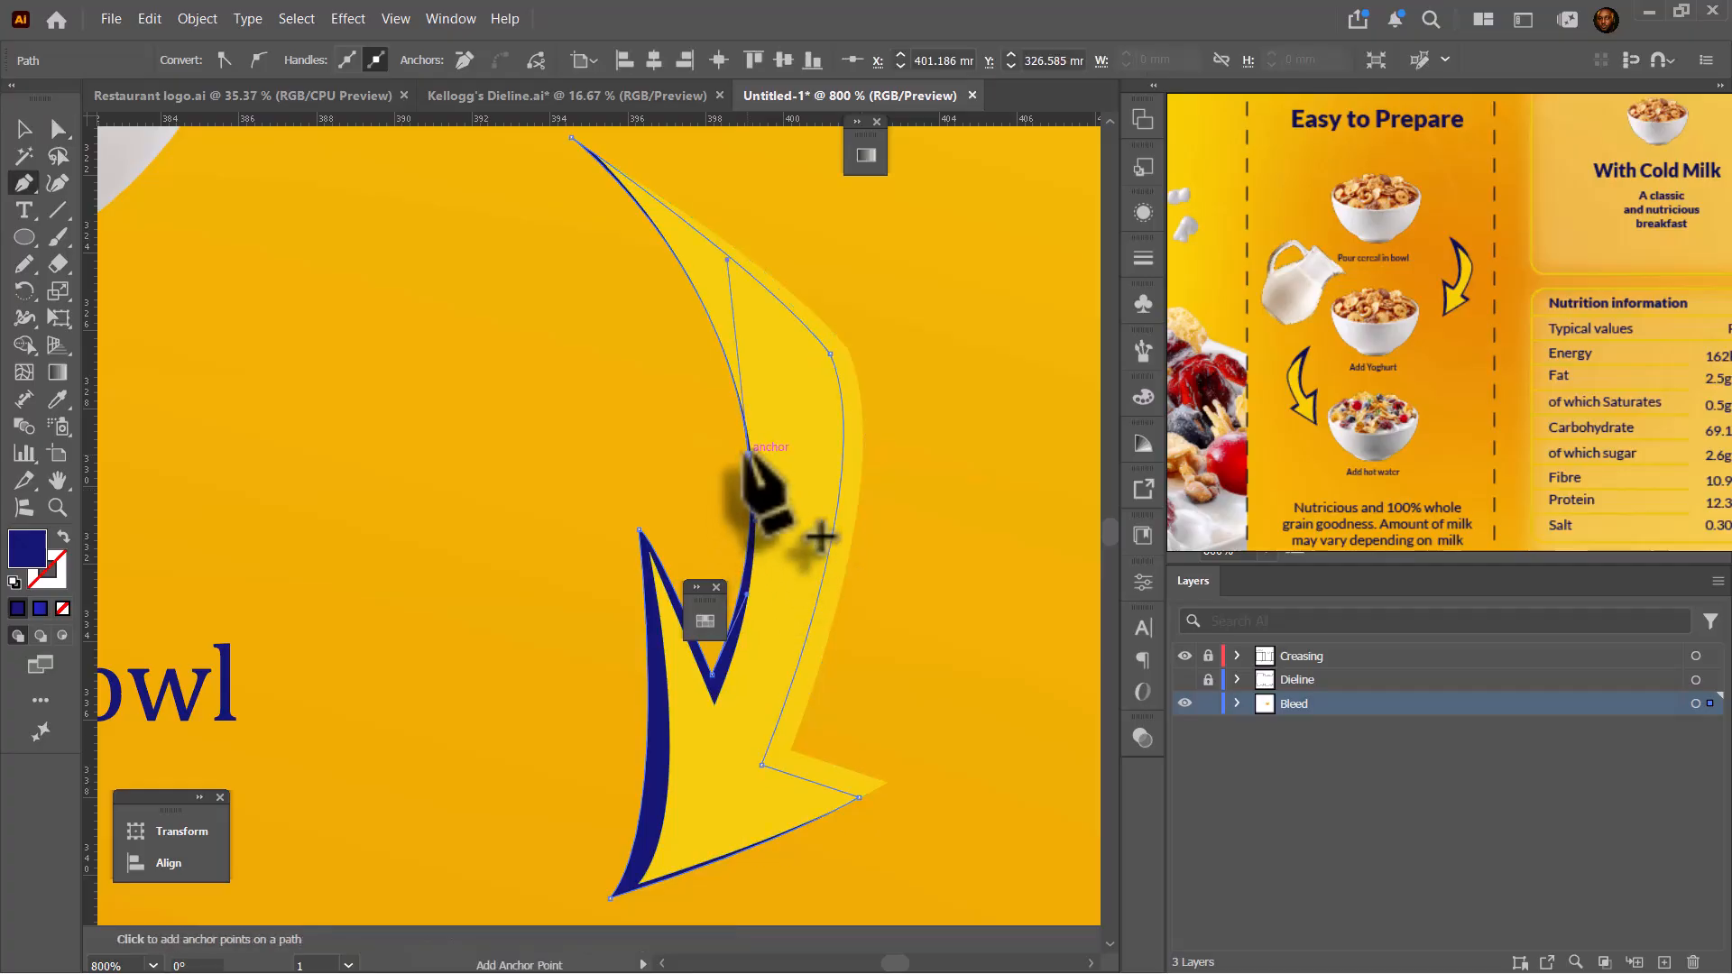
key("a")
left_click_drag(752, 454, 741, 459)
scroll(742, 471, "down", 2)
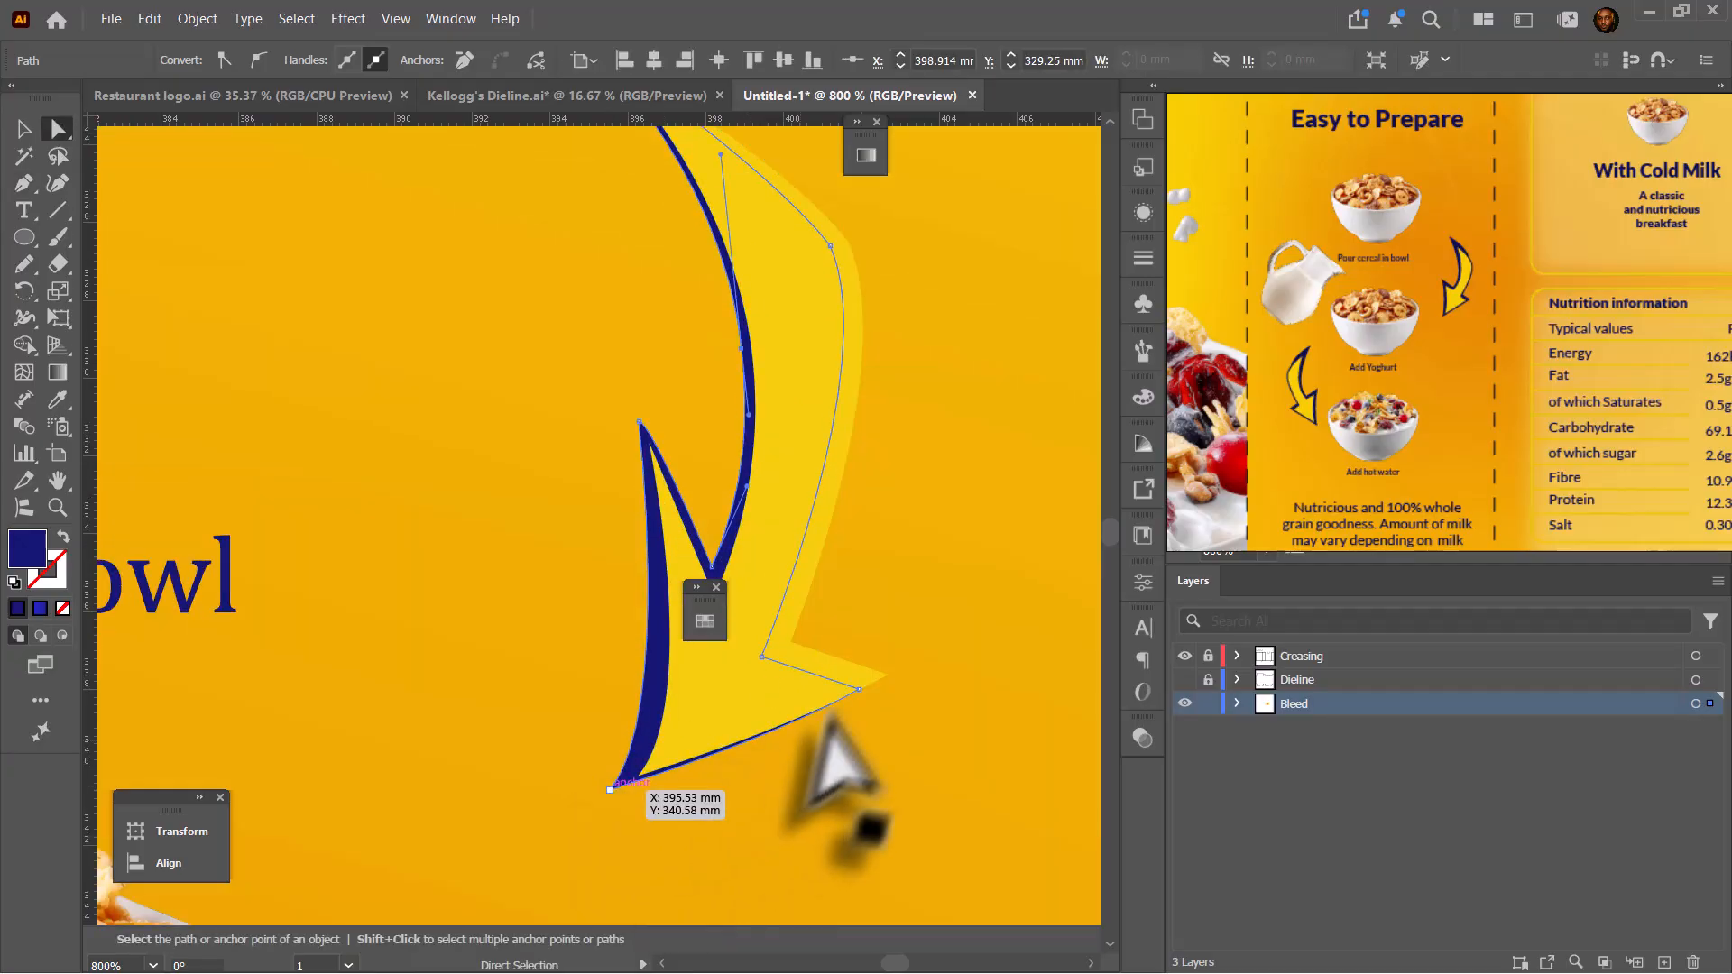
- Move the navy arrow's right barb and right notch points outward to meet the yellow arrow's corners
left_click_drag(859, 689, 886, 675)
left_click_drag(761, 657, 781, 645)
key("v")
left_click(873, 671)
scroll(877, 636, "down", 1)
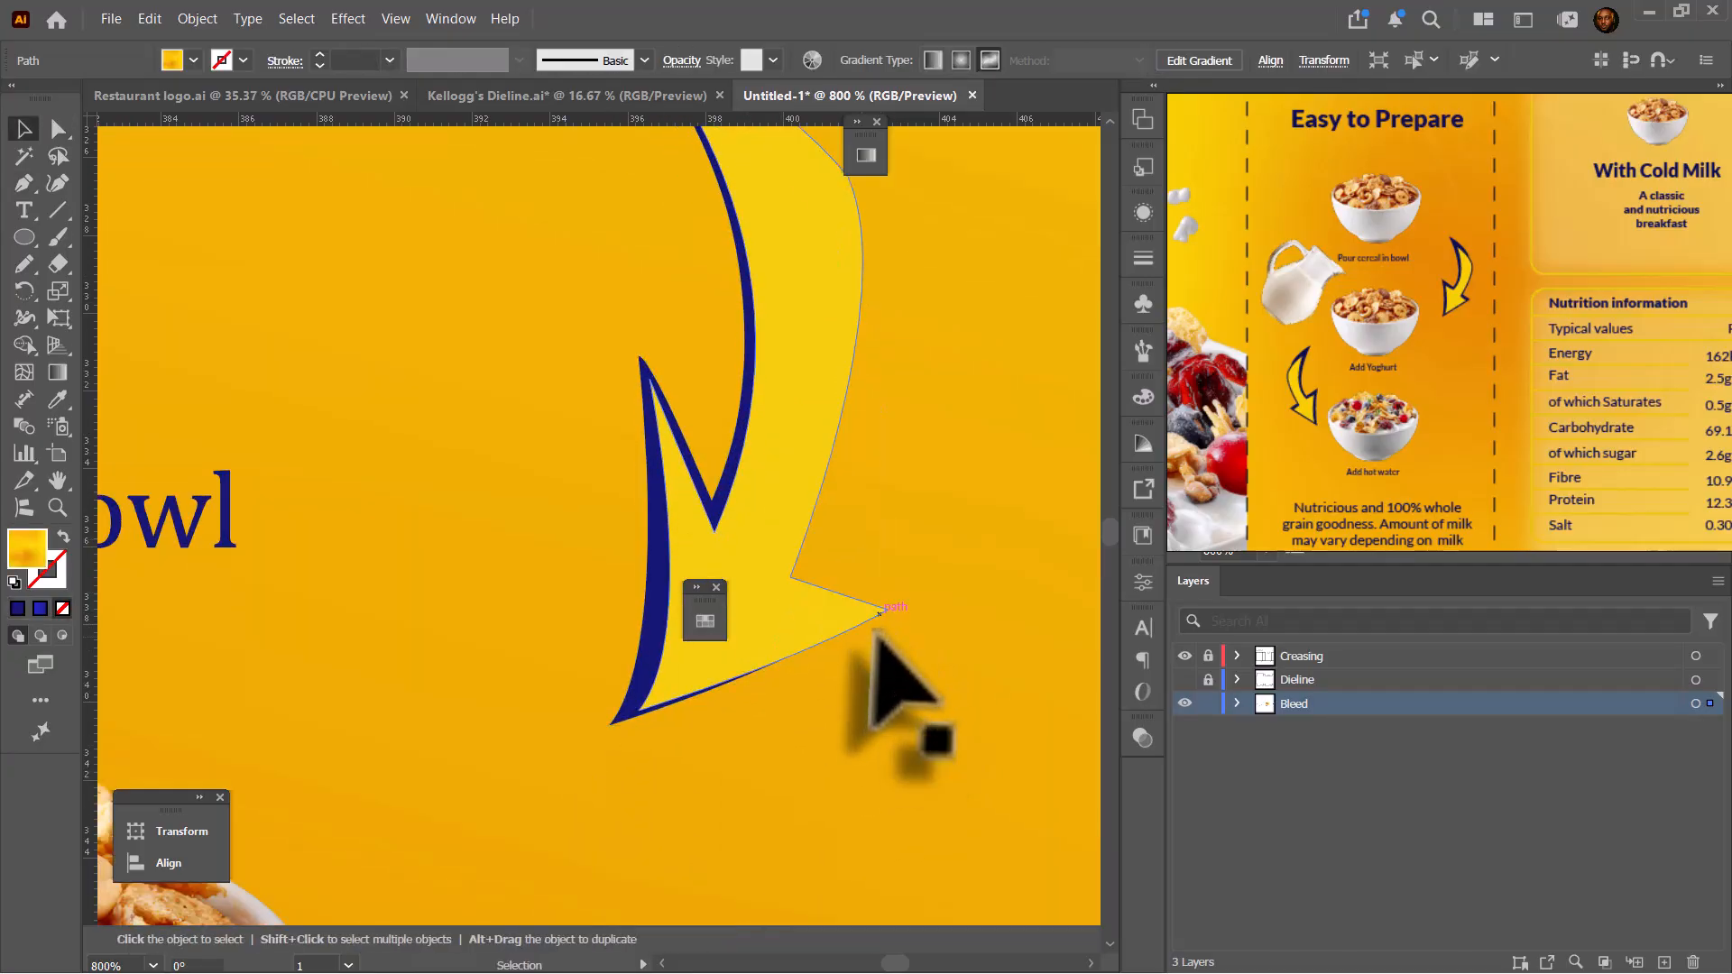
- Select the yellow and navy arrow shapes and group them
scroll(871, 623, "down", 7)
scroll(823, 630, "up", 2)
left_click(887, 484)
left_click(926, 418)
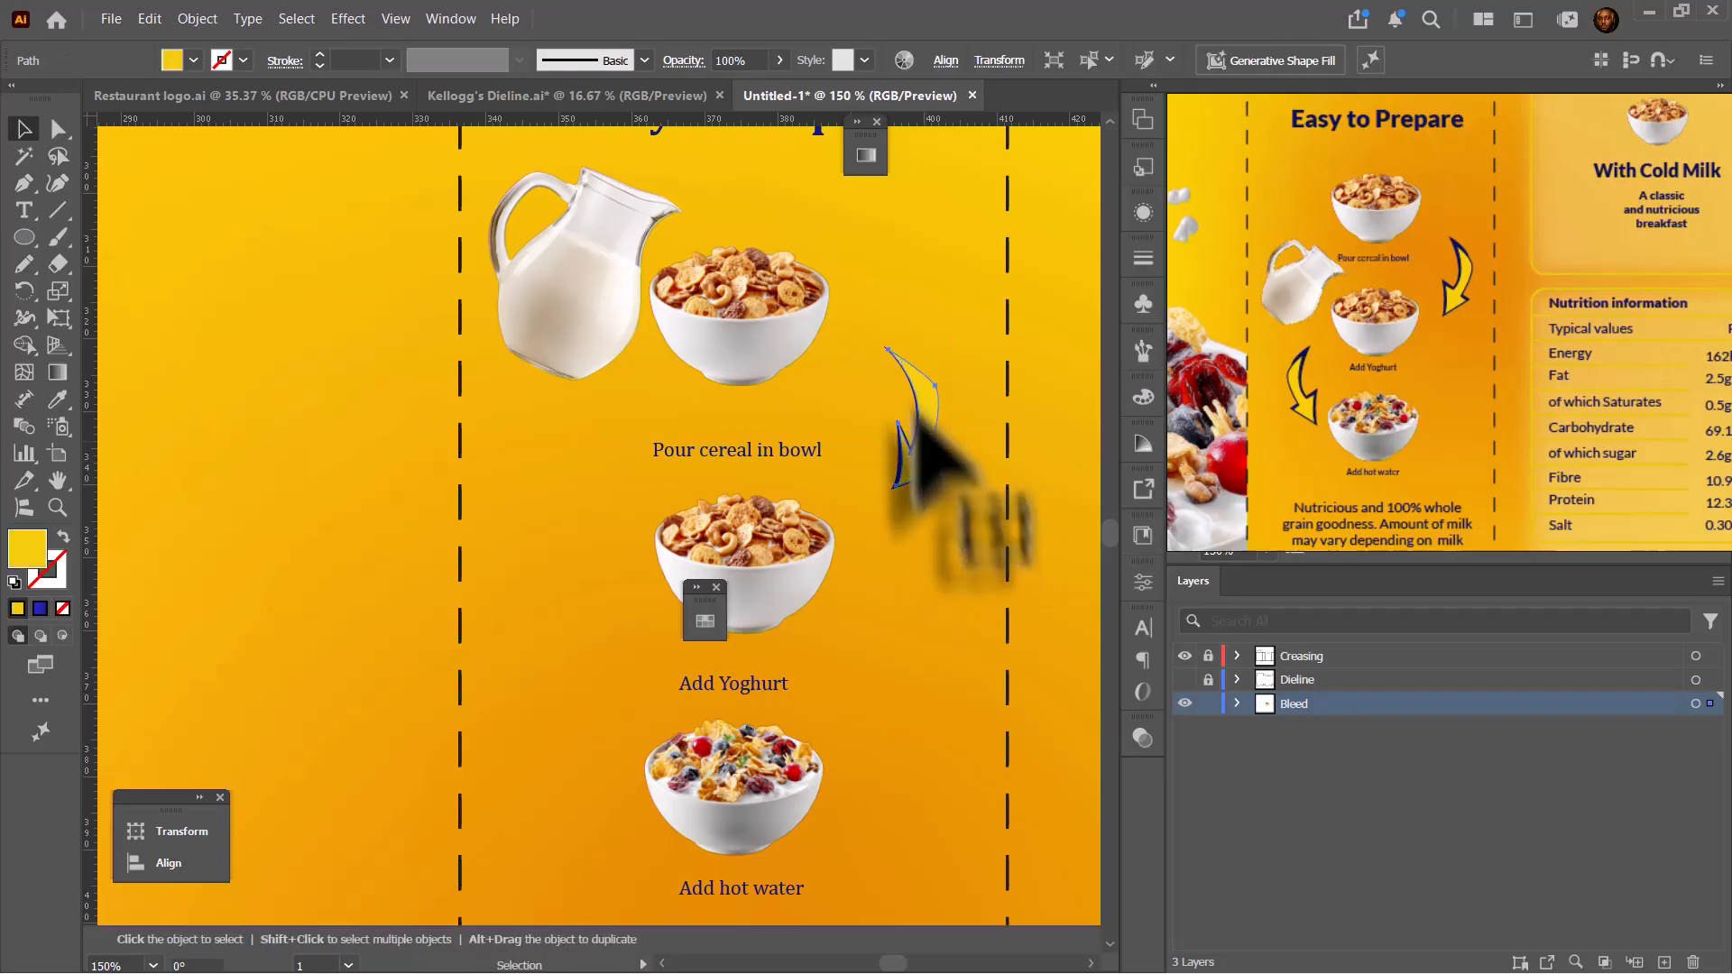
scroll(932, 422, "up", 7)
left_click(773, 547, "shift")
scroll(770, 546, "down", 5)
key("v")
scroll(767, 555, "down", 4)
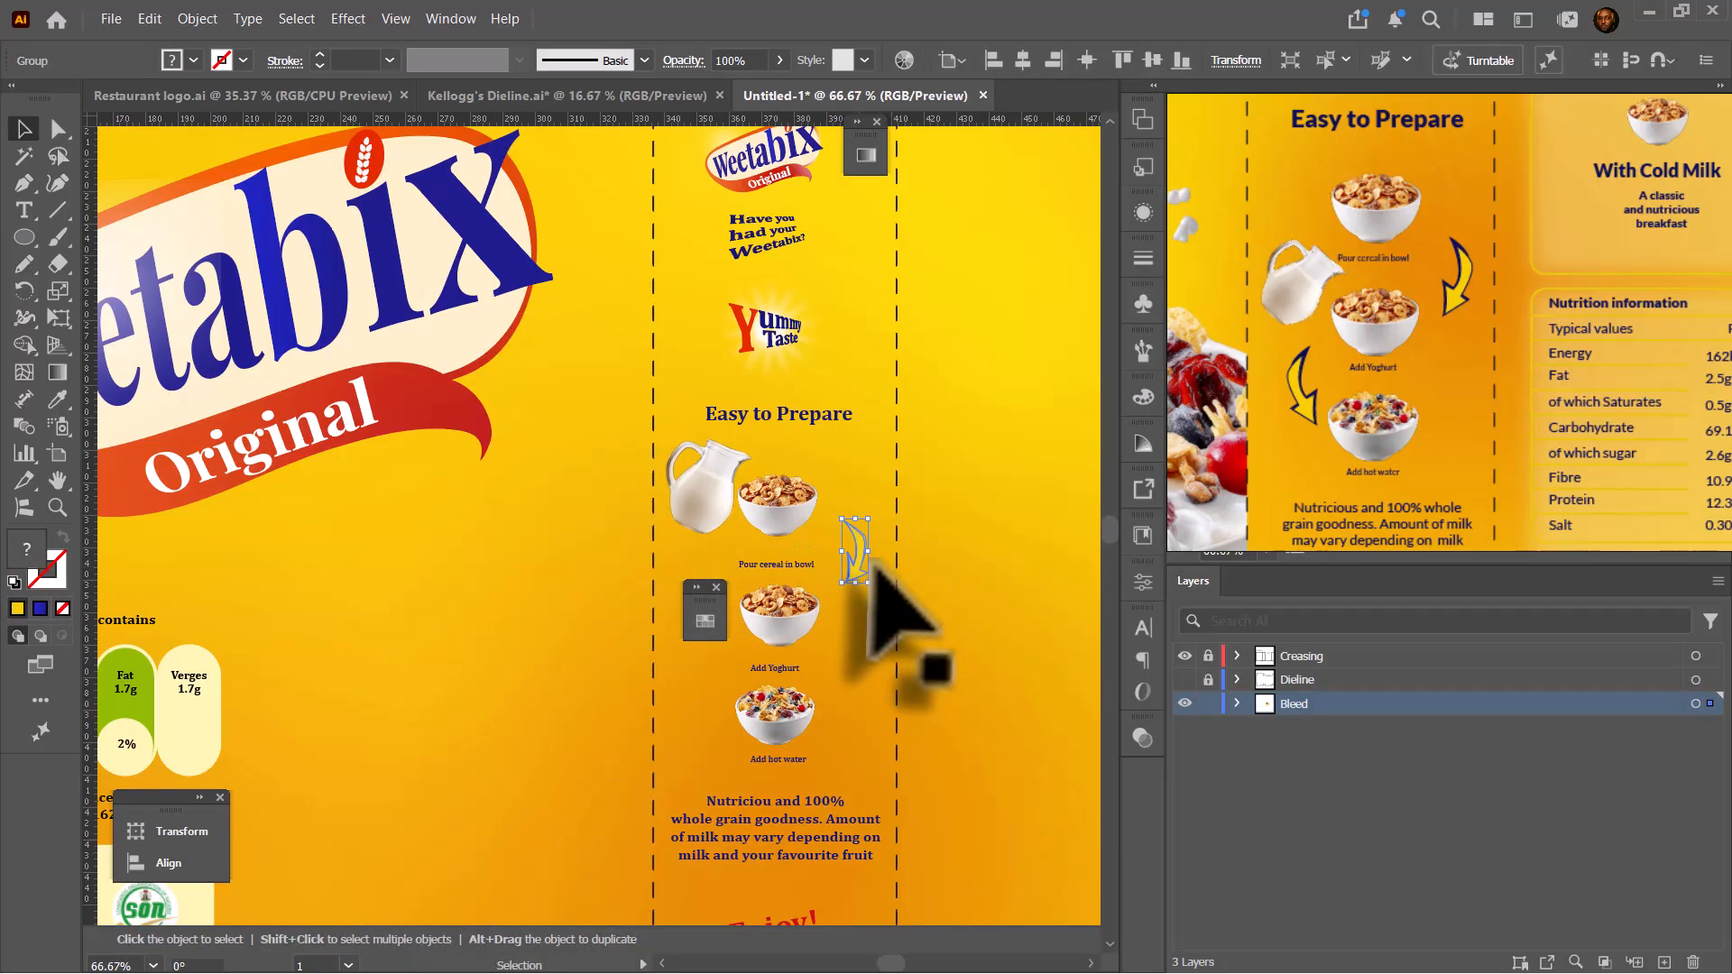
- Place a copy of the arrow group to the left of the "Add Yoghurt" caption and reflect it
right_click(704, 690)
mouse_move(799, 809)
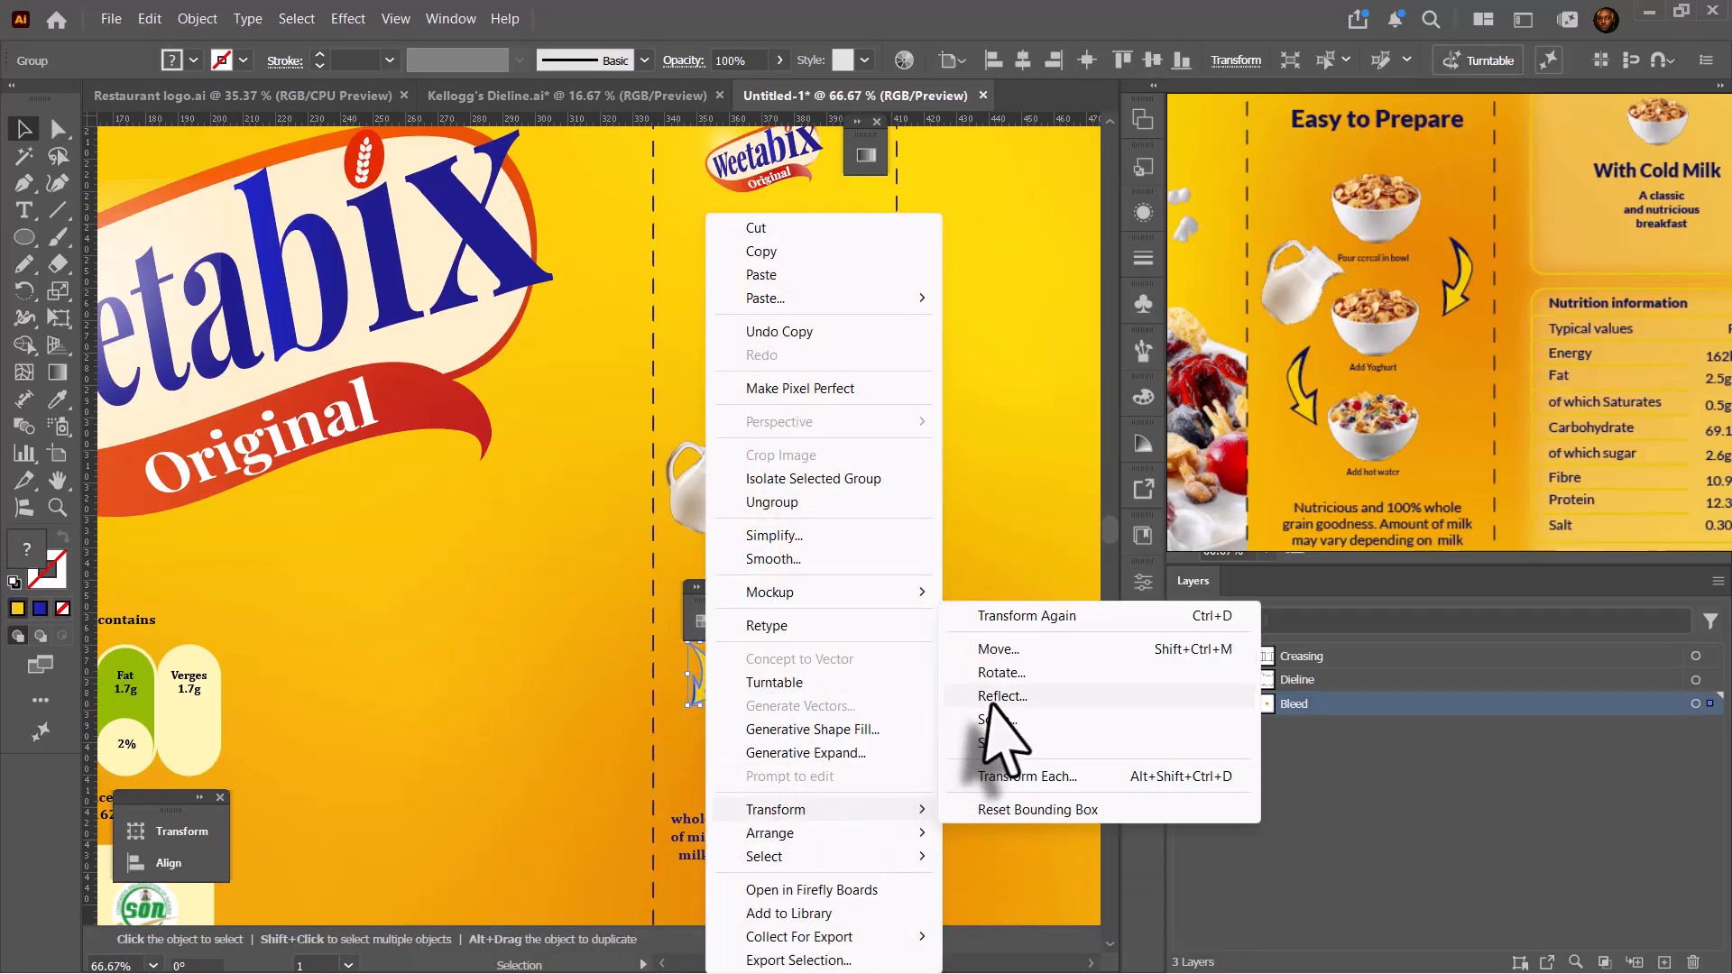
left_click(997, 699)
key("Return")
scroll(723, 666, "down", 1)
scroll(708, 648, "down", 4)
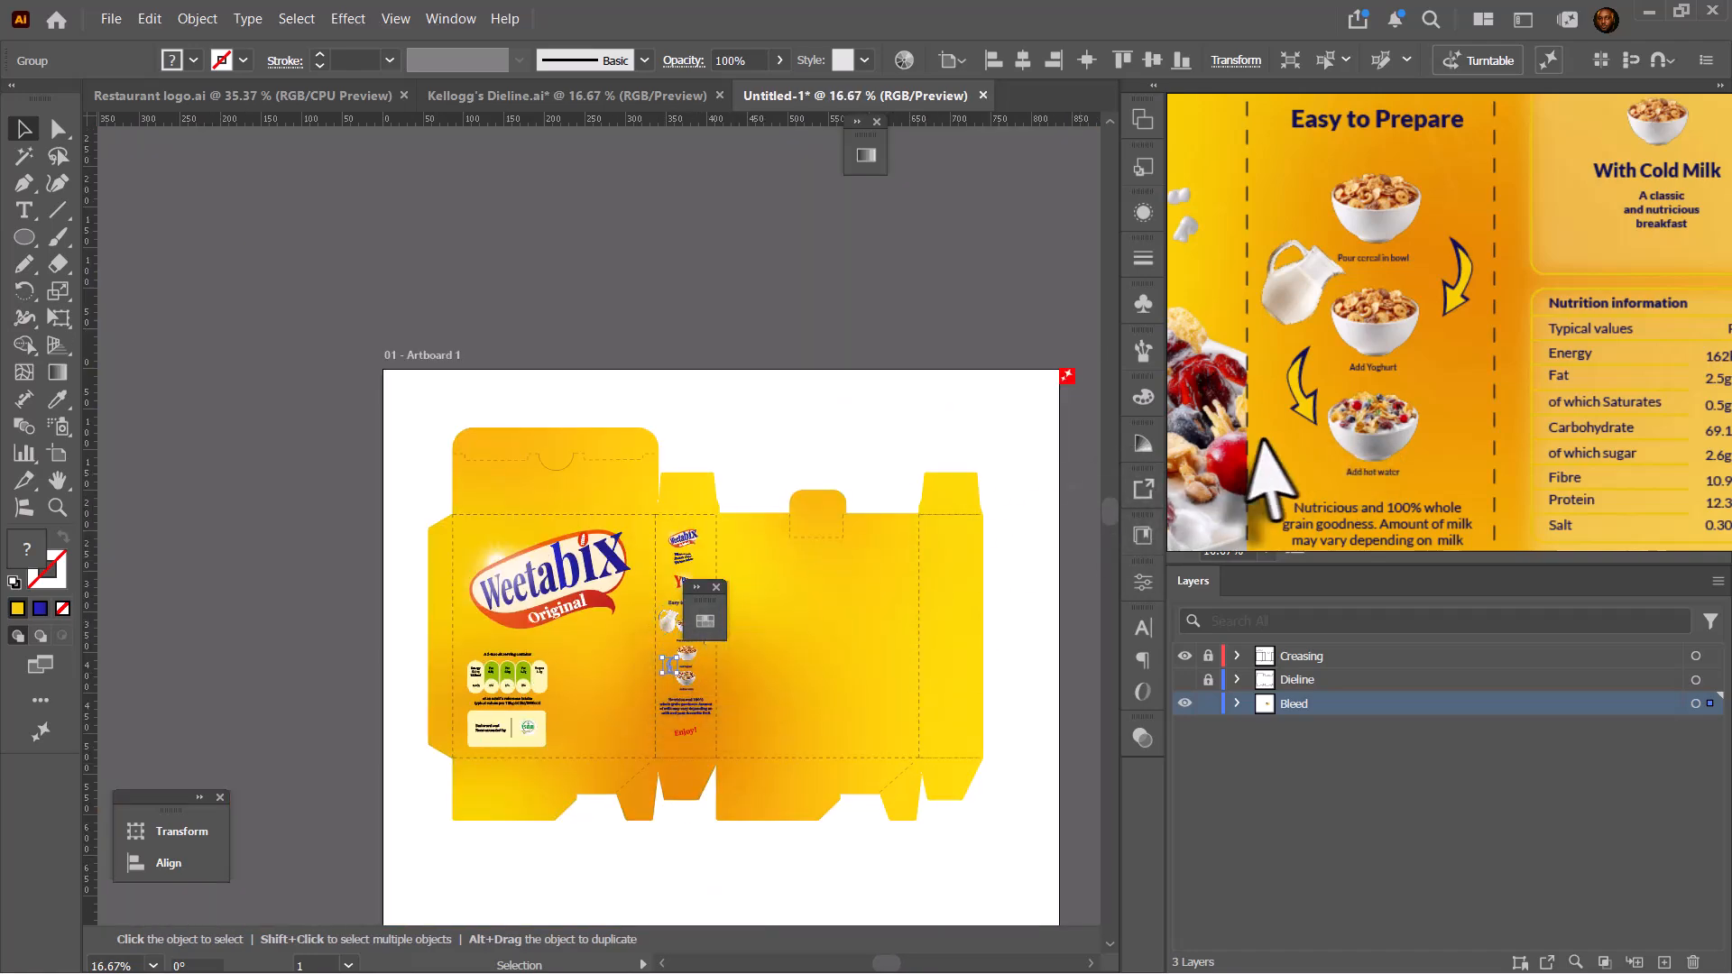
left_click(735, 482)
- Move the cereal bar image from the pasteboard onto the carton's back panel
scroll(774, 578, "down", 3)
scroll(844, 519, "up", 1)
scroll(843, 519, "up", 1)
scroll(842, 520, "down", 2)
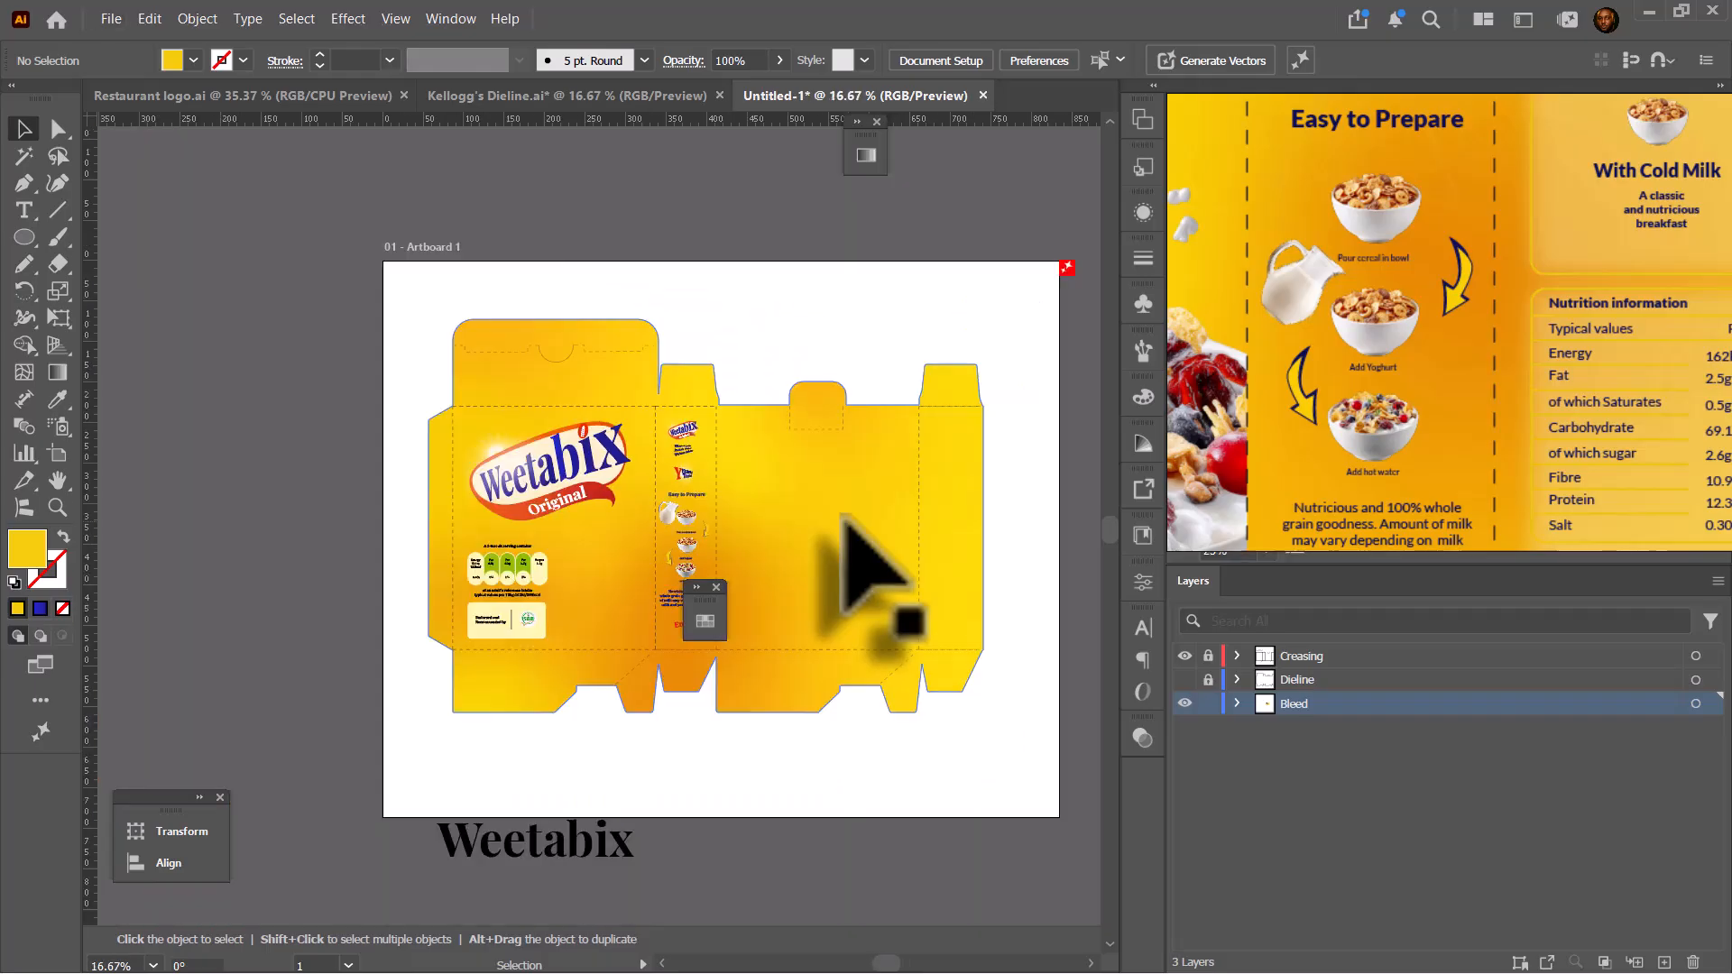
scroll(826, 550, "down", 1)
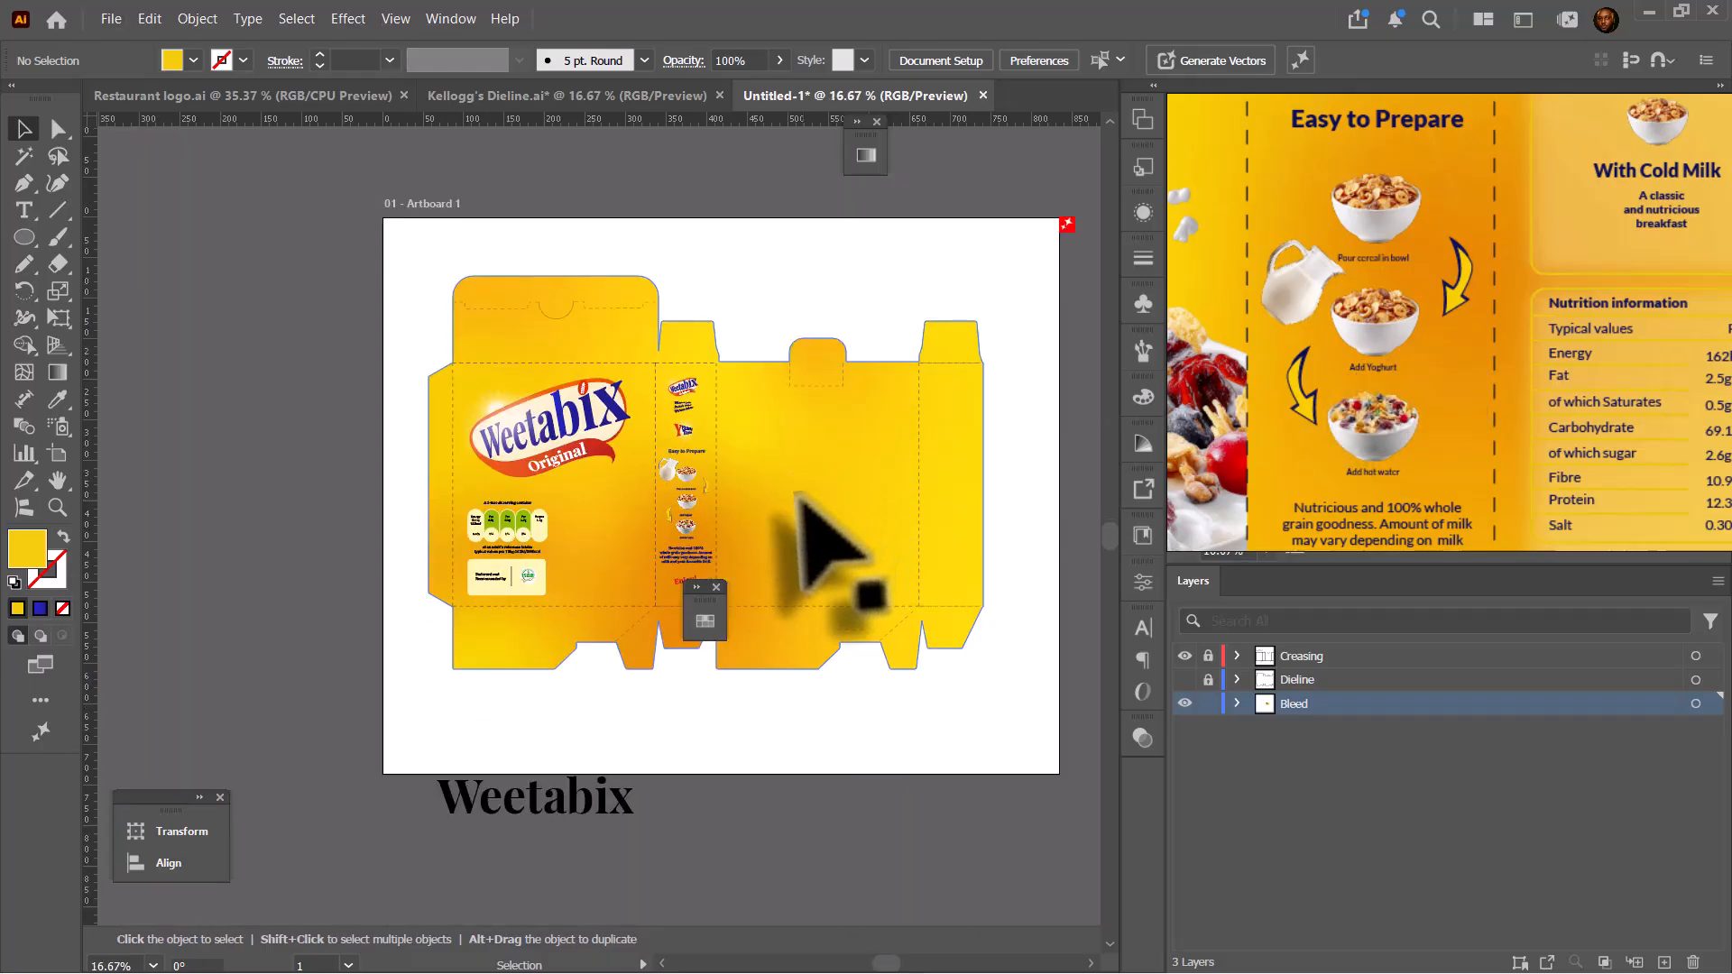
scroll(1344, 379, "down", 2)
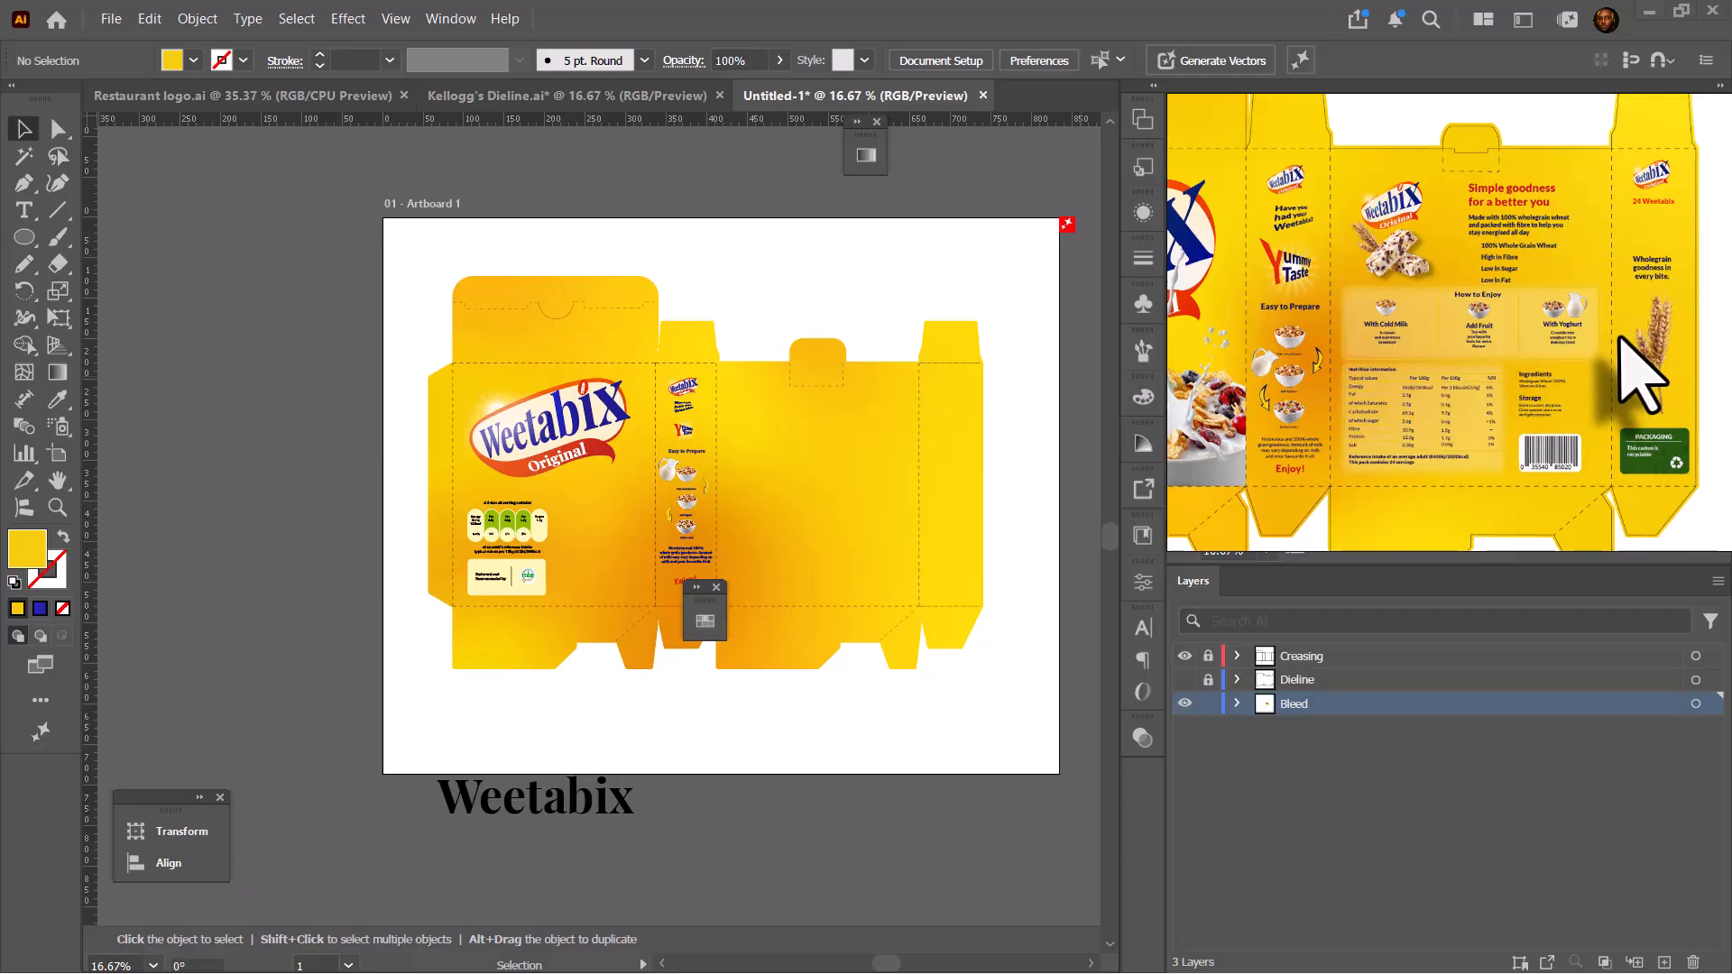
key("ctrl+minus")
key("ctrl+minus")
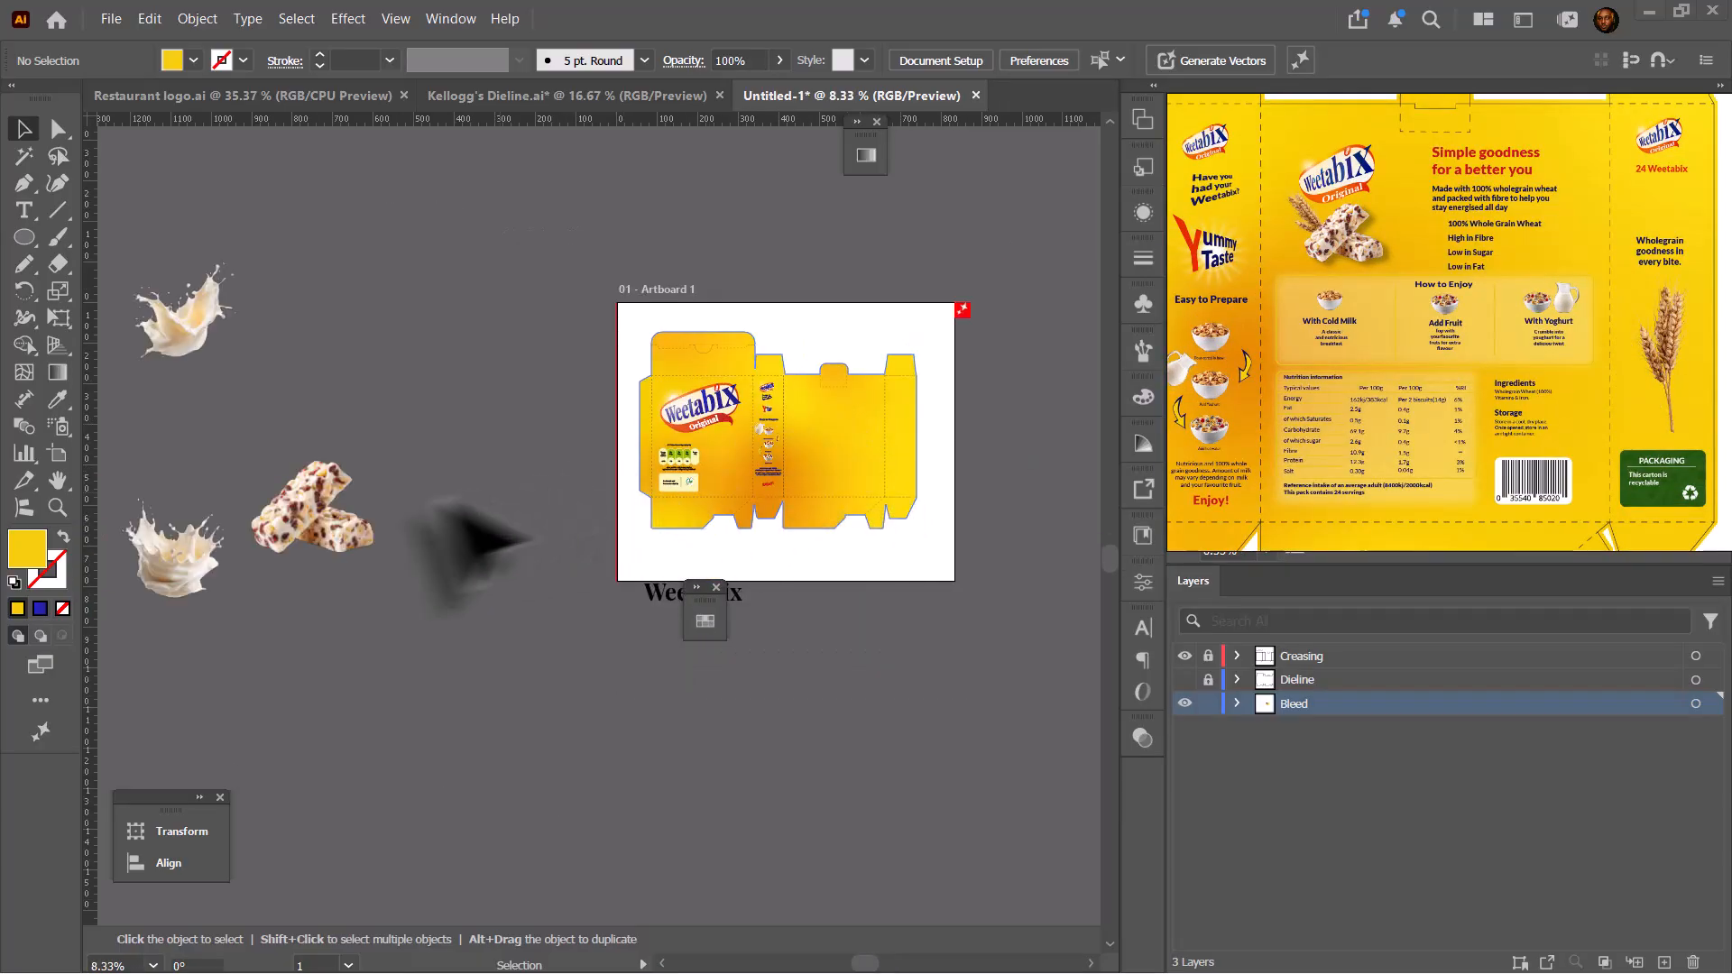
left_click_drag(311, 509, 835, 401)
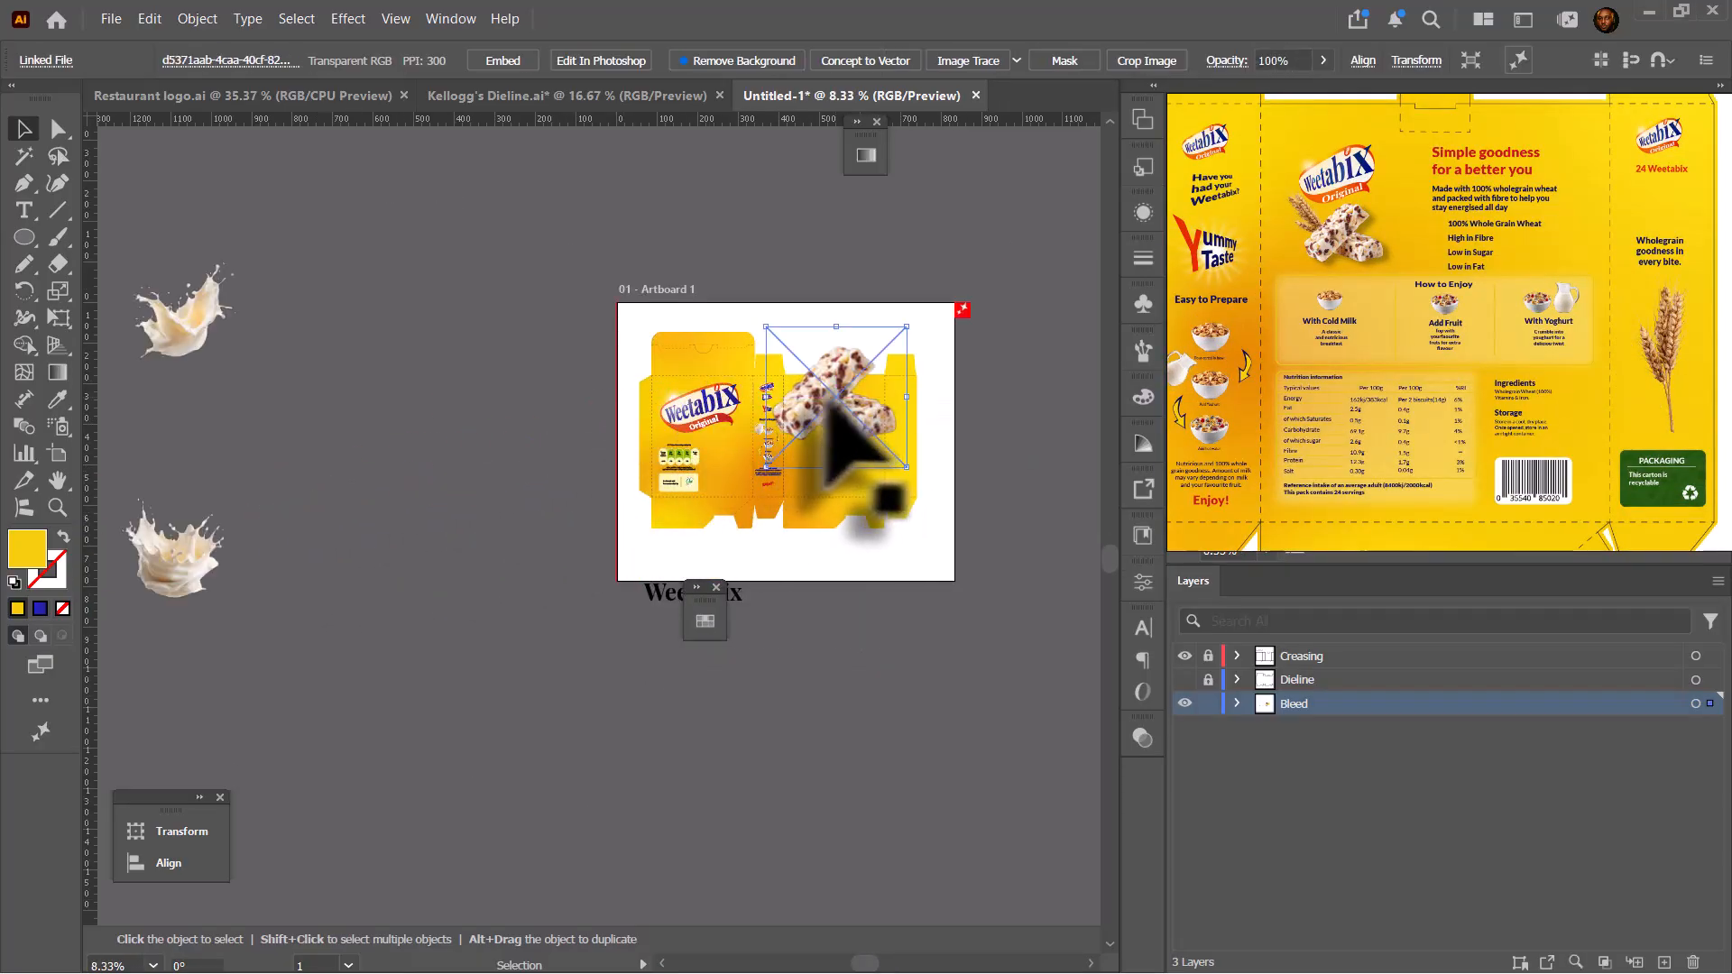
key("ctrl+plus")
key("ctrl+plus")
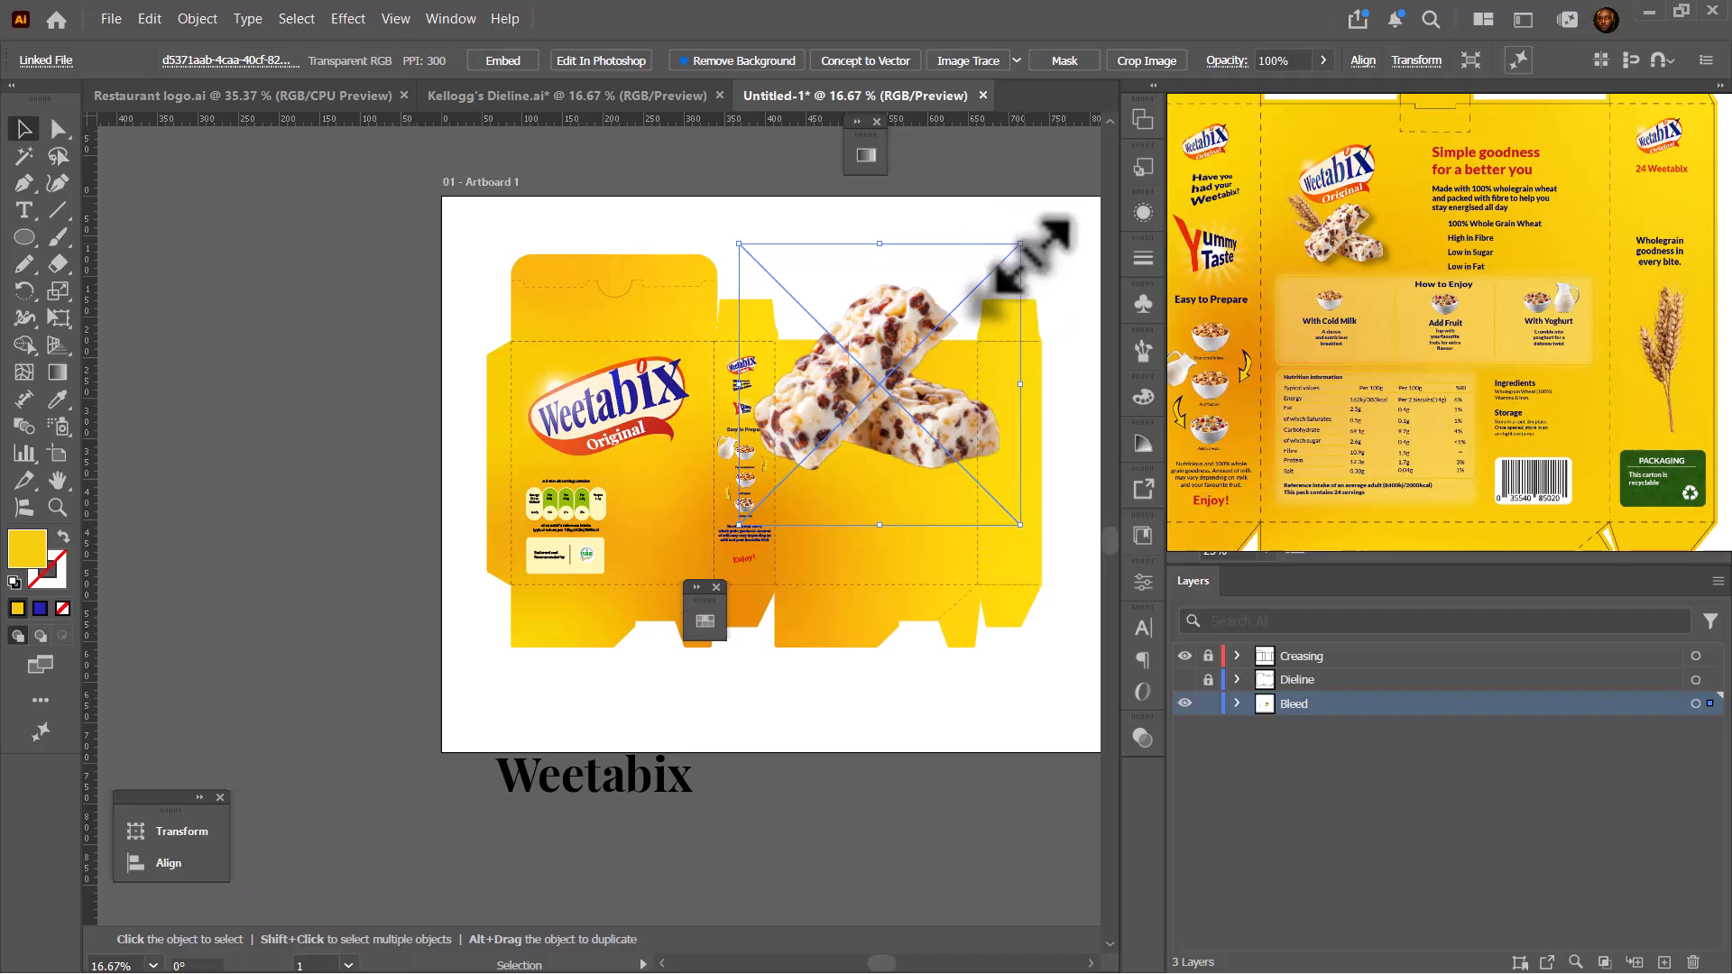
- Scale the cereal bar image down in the back panel's upper-left area and place a copy of the Weetabix logo above it
left_click_drag(1020, 244, 597, 451)
scroll(874, 380, "up", 4)
left_click_drag(386, 329, 645, 353)
scroll(776, 383, "down", 2)
left_click(713, 415)
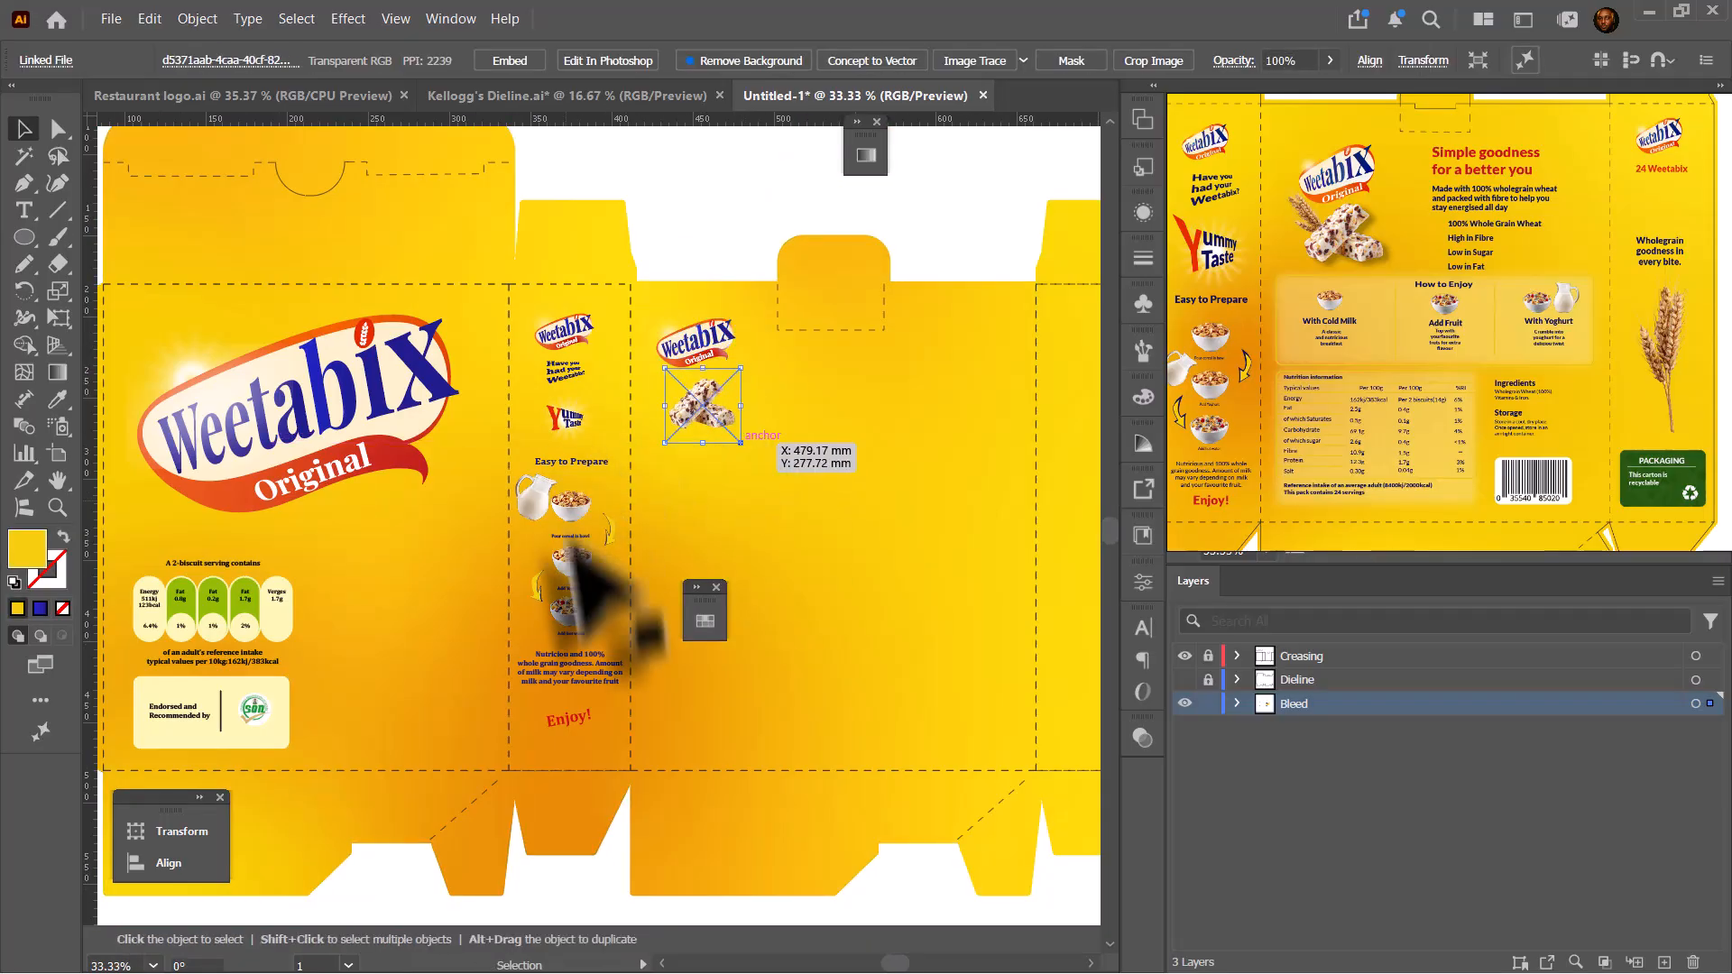
- Bring the wheat image from the pasteboard onto the carton's blank narrow side panel and scale it down to fit
scroll(651, 511, "down", 6)
left_click_drag(207, 505, 570, 511)
scroll(590, 524, "up", 4)
left_click_drag(515, 451, 782, 512)
left_click_drag(912, 380, 864, 461)
scroll(804, 547, "down", 1)
scroll(769, 357, "down", 3)
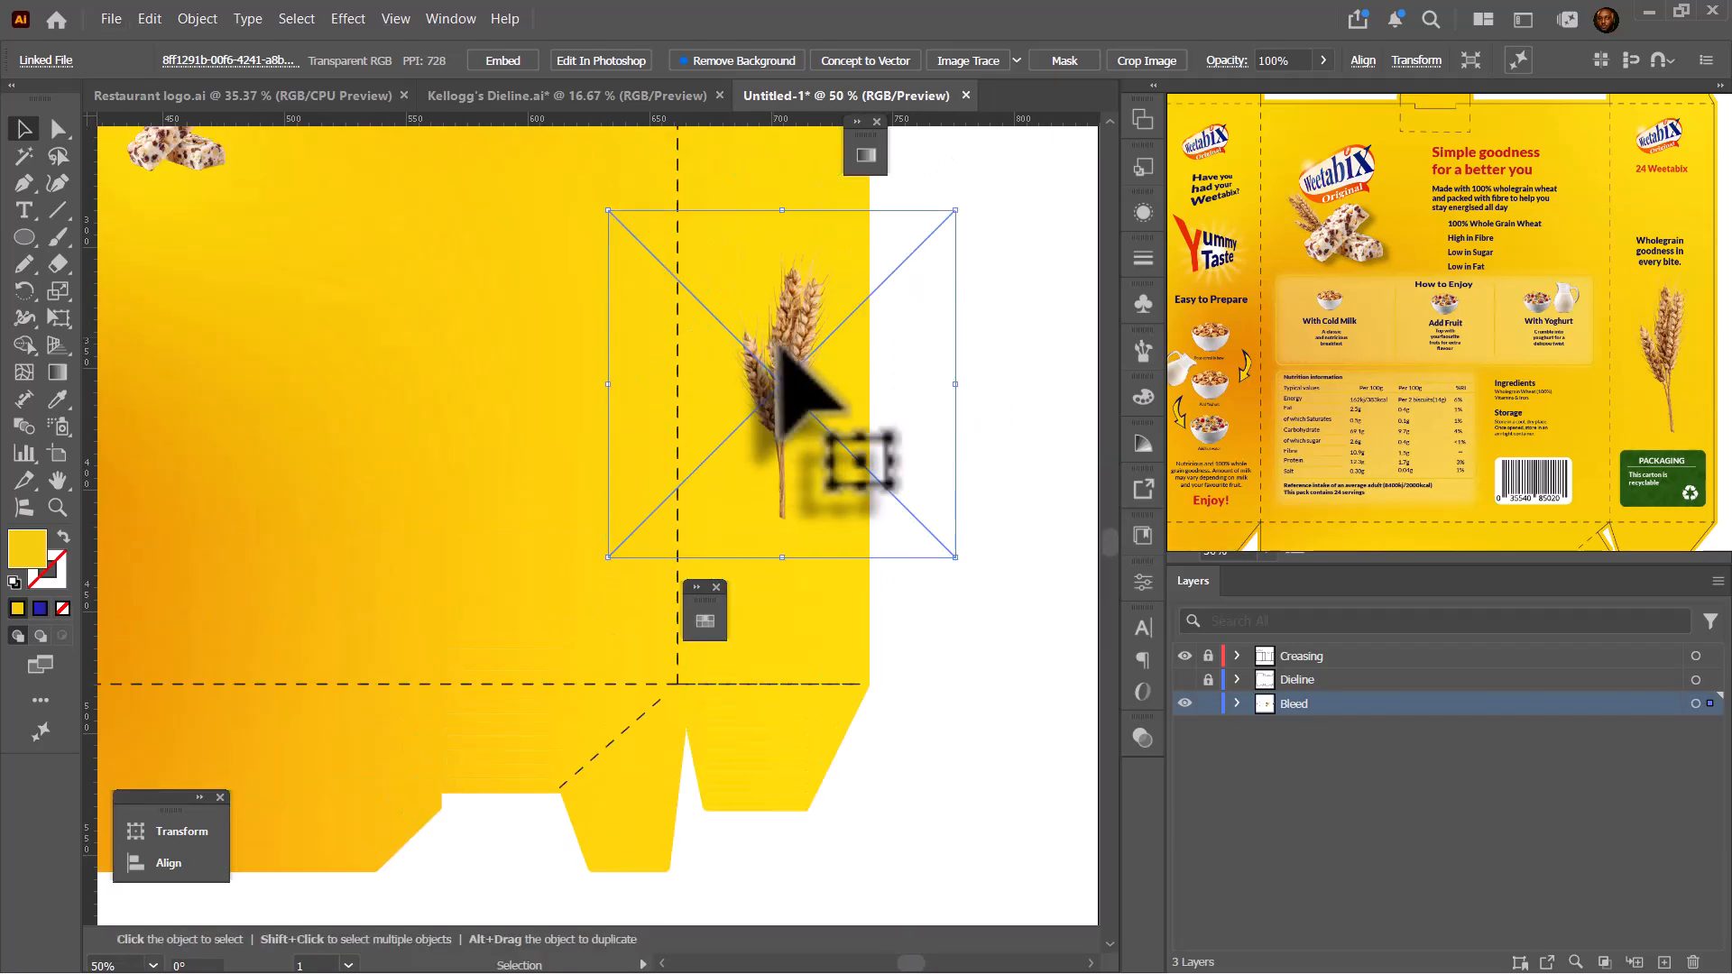
- Duplicate the wheat onto the back panel, shrink and tilt it behind the cereal bars, and adjust the bars' position below the logo
left_click_drag(527, 280, 528, 281)
scroll(560, 361, "up", 3)
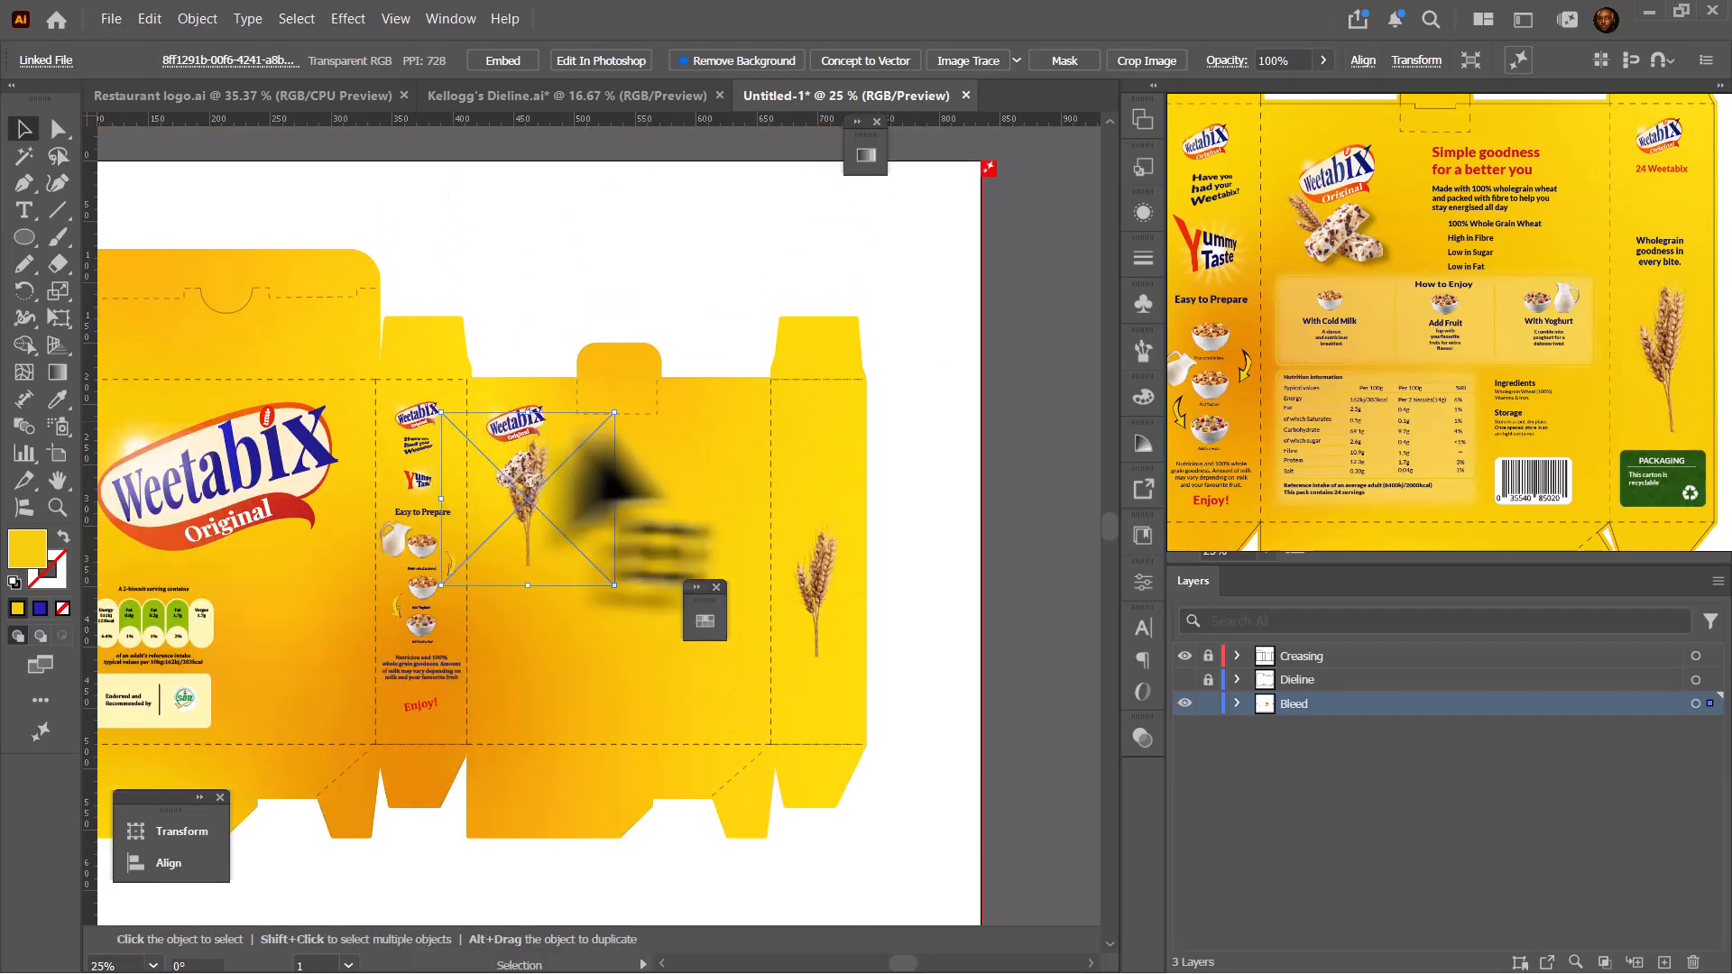
left_click_drag(608, 451, 591, 457)
scroll(516, 492, "up", 4)
left_click_drag(552, 546, 498, 564)
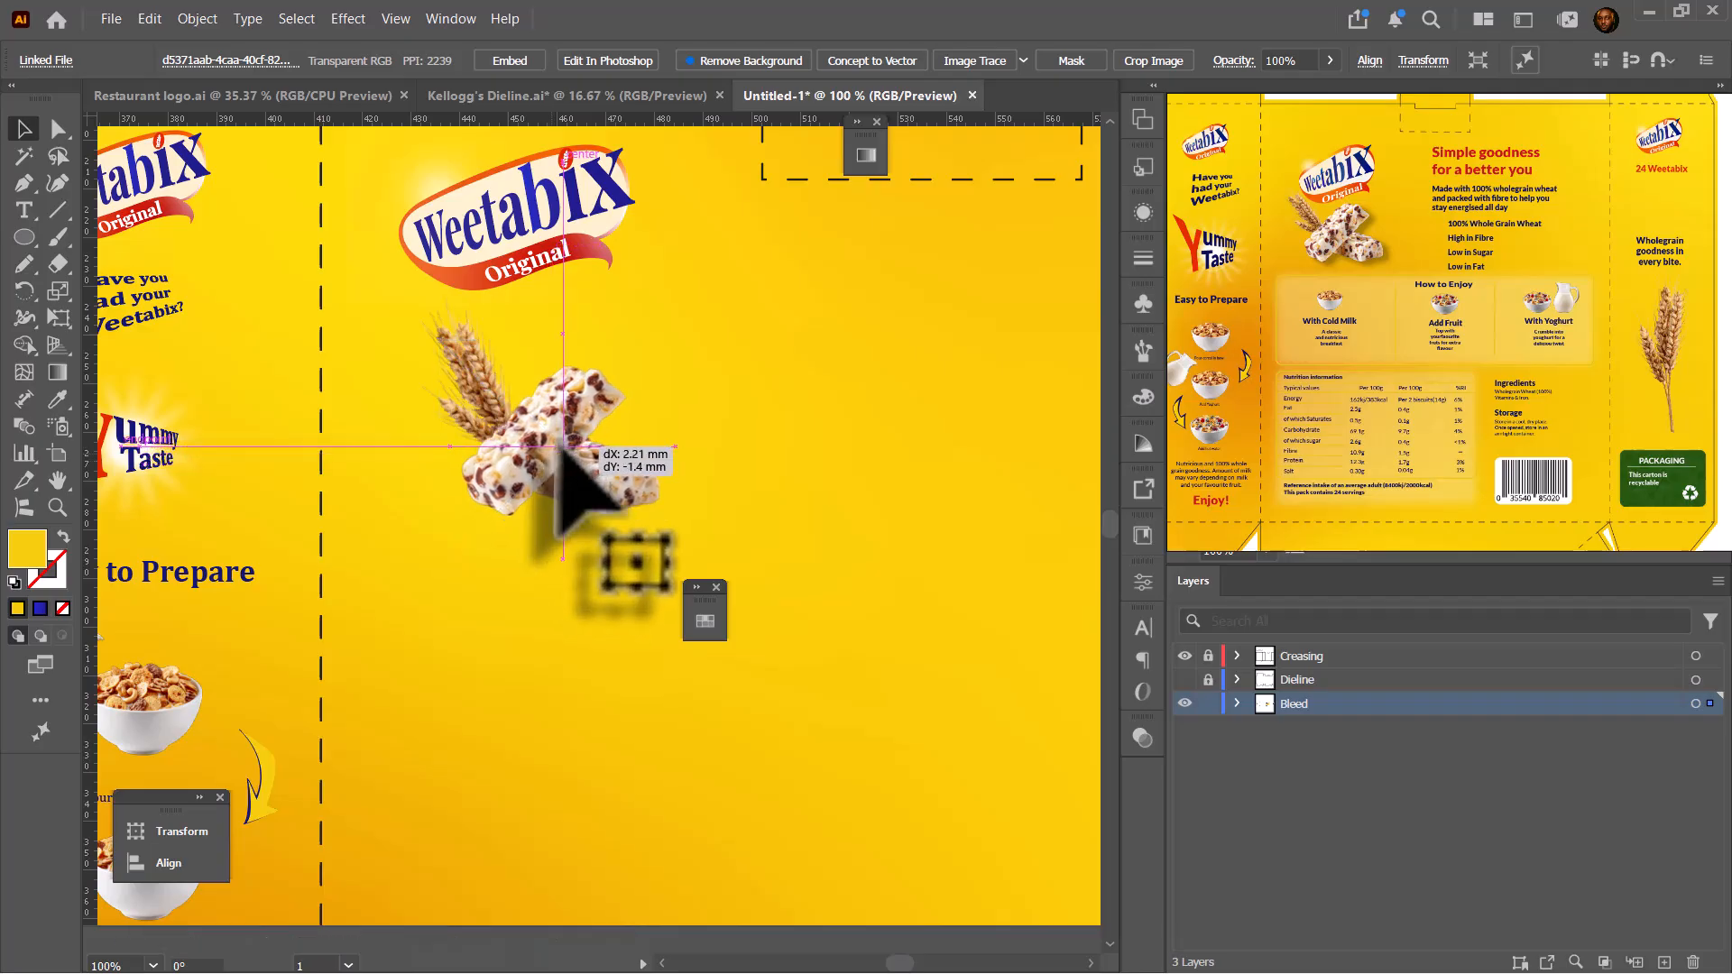
- Move the cereal bars closer beneath the back panel's Weetabix logo and shift the wheat up and outward behind them
scroll(563, 446, "down", 4)
left_click_drag(563, 447, 637, 426)
scroll(658, 471, "up", 8)
scroll(518, 335, "down", 3)
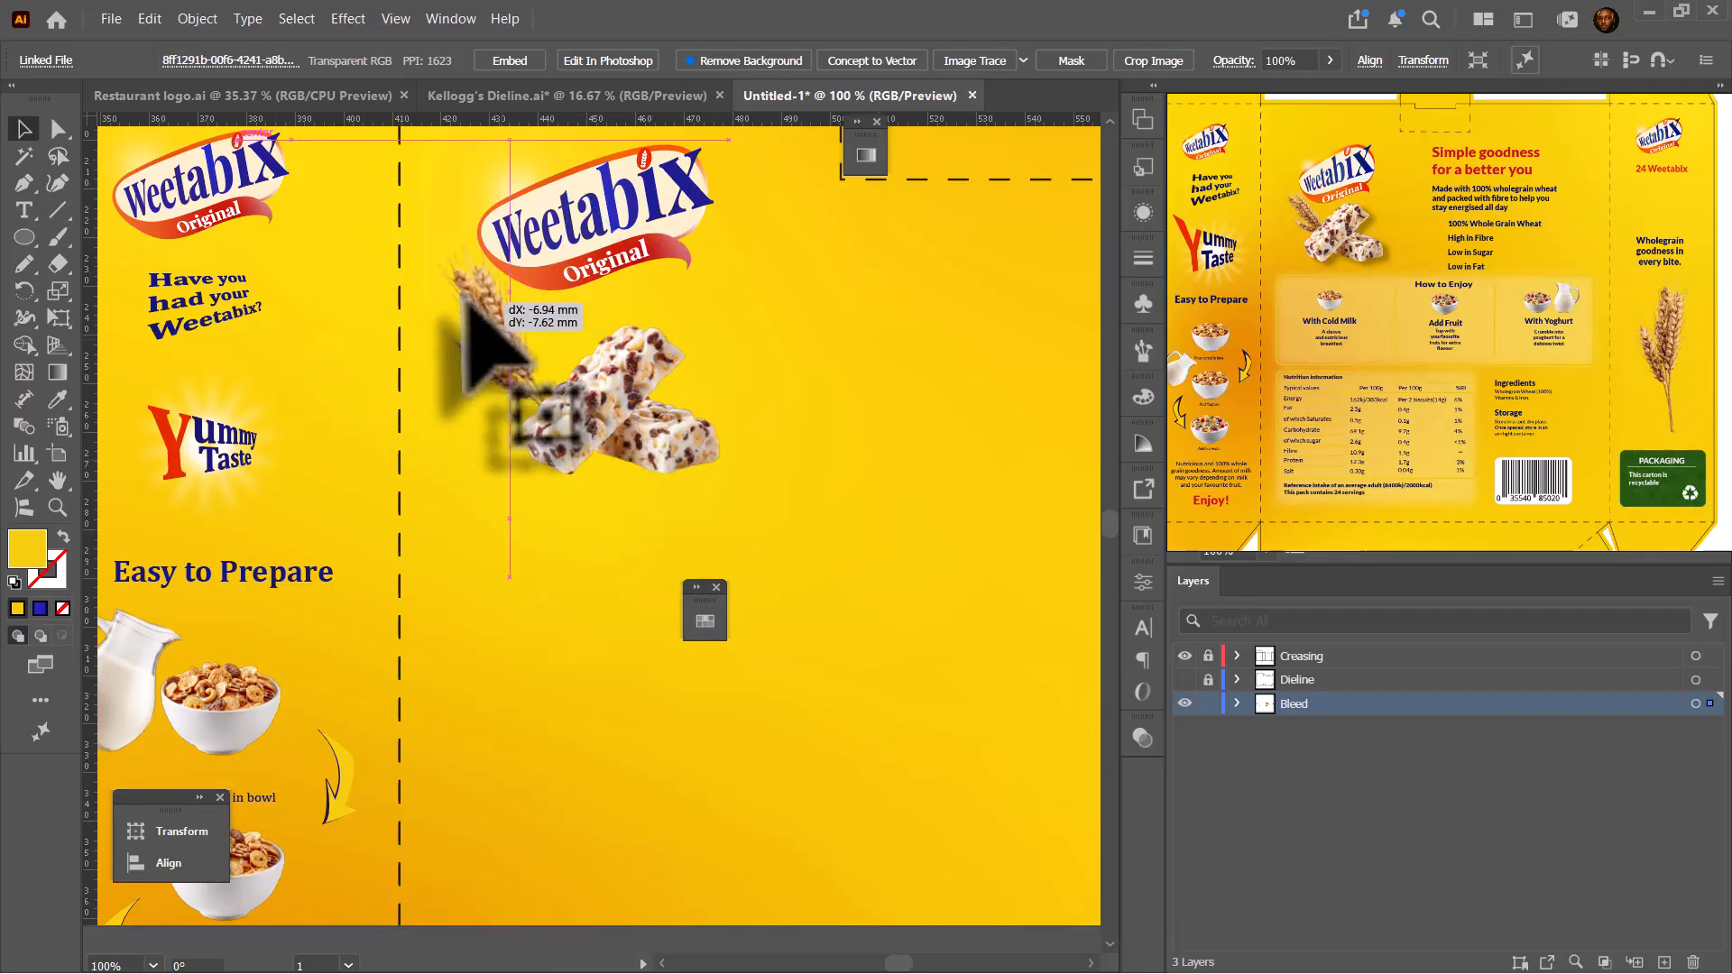
left_click_drag(464, 307, 465, 306)
scroll(608, 414, "down", 4)
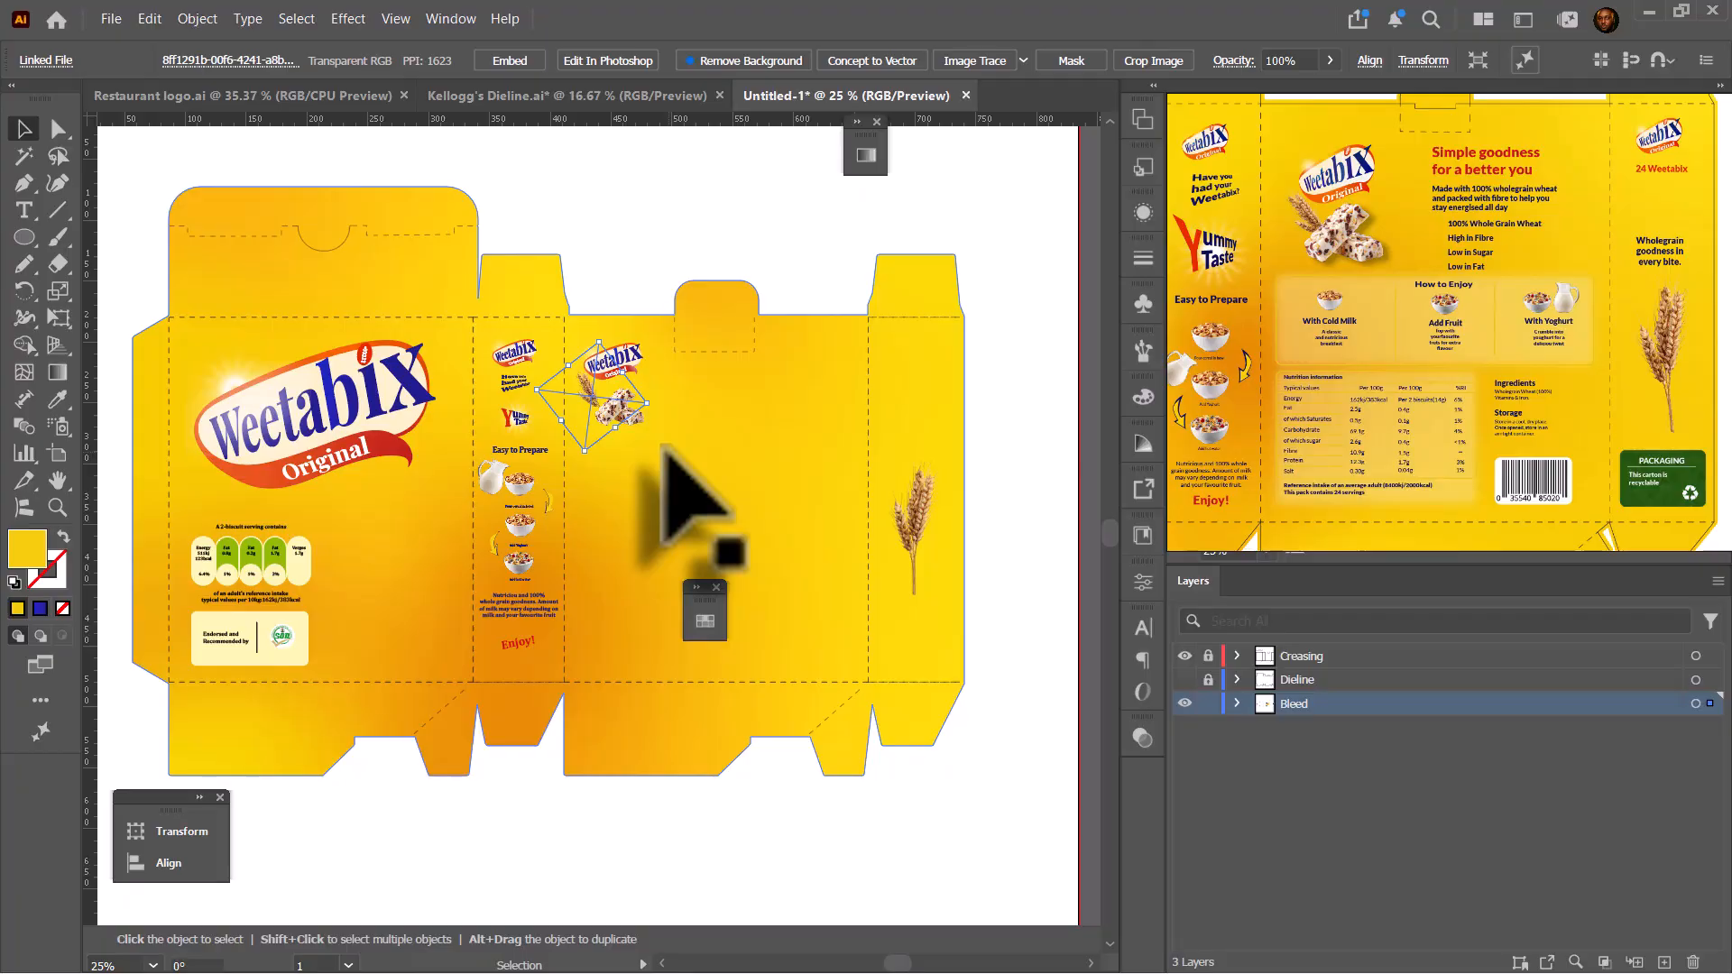
- Examine the prepared back and side panel content on the pasteboard, including the nutrition table, product claims, barcode and packaging label
scroll(663, 448, "down", 4)
scroll(913, 460, "up", 1)
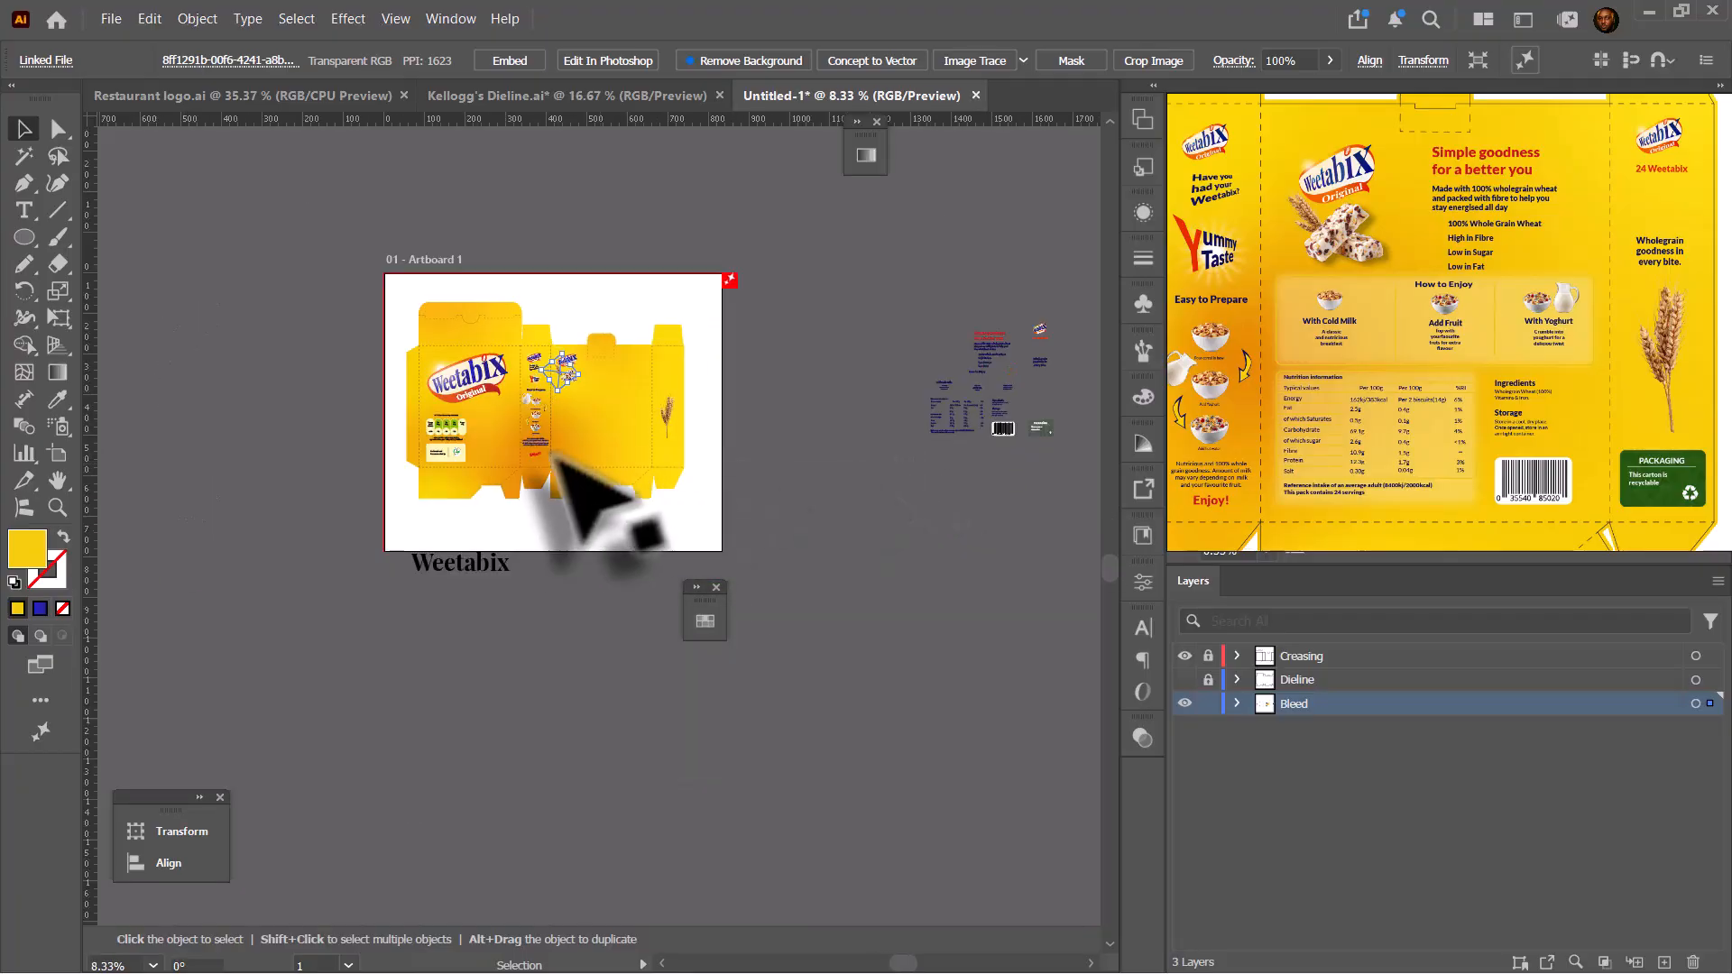
scroll(1055, 406, "up", 3)
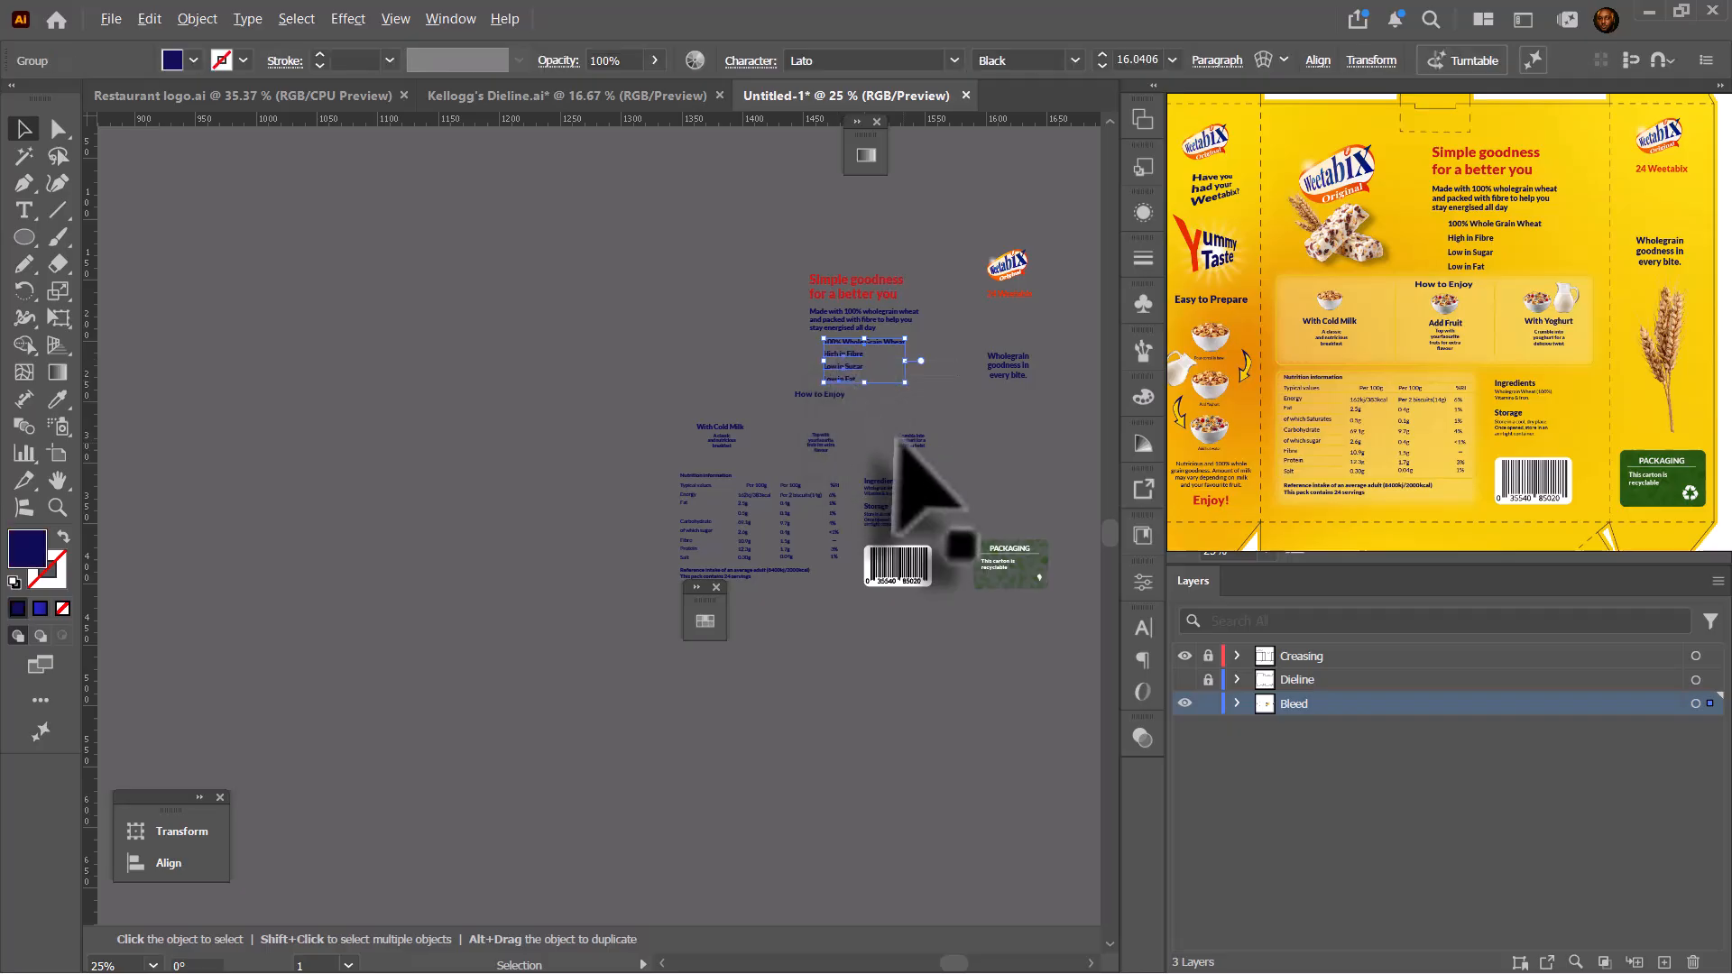
scroll(898, 462, "up", 3)
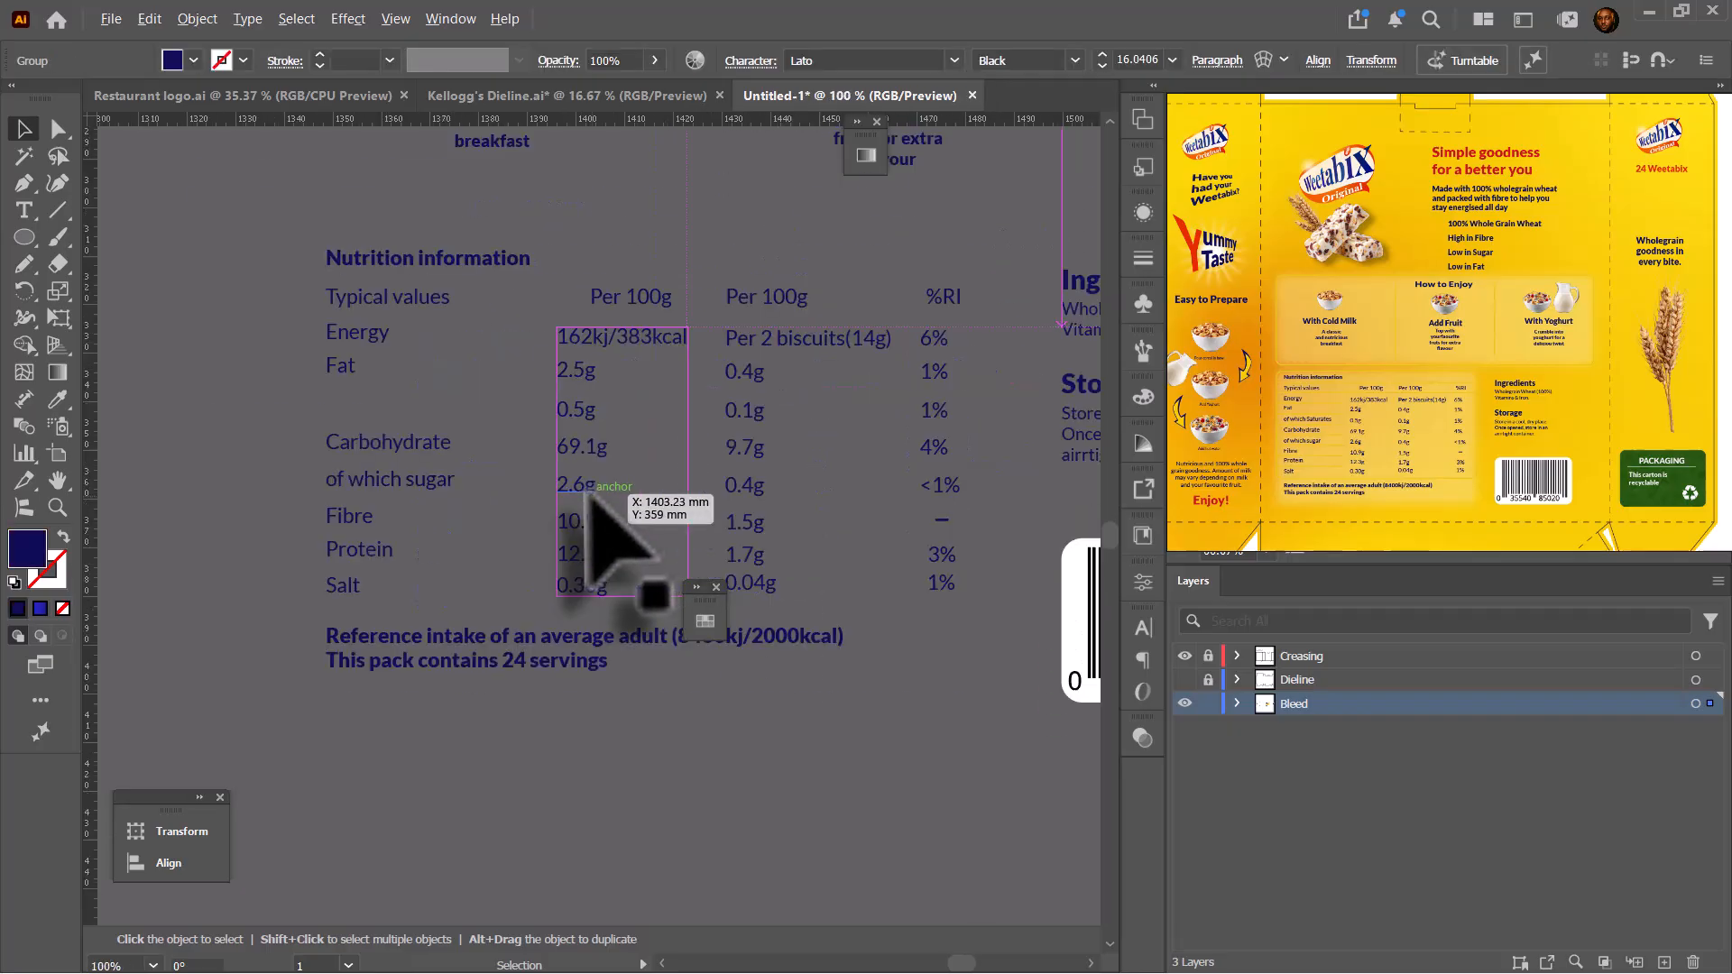
scroll(541, 462, "down", 1)
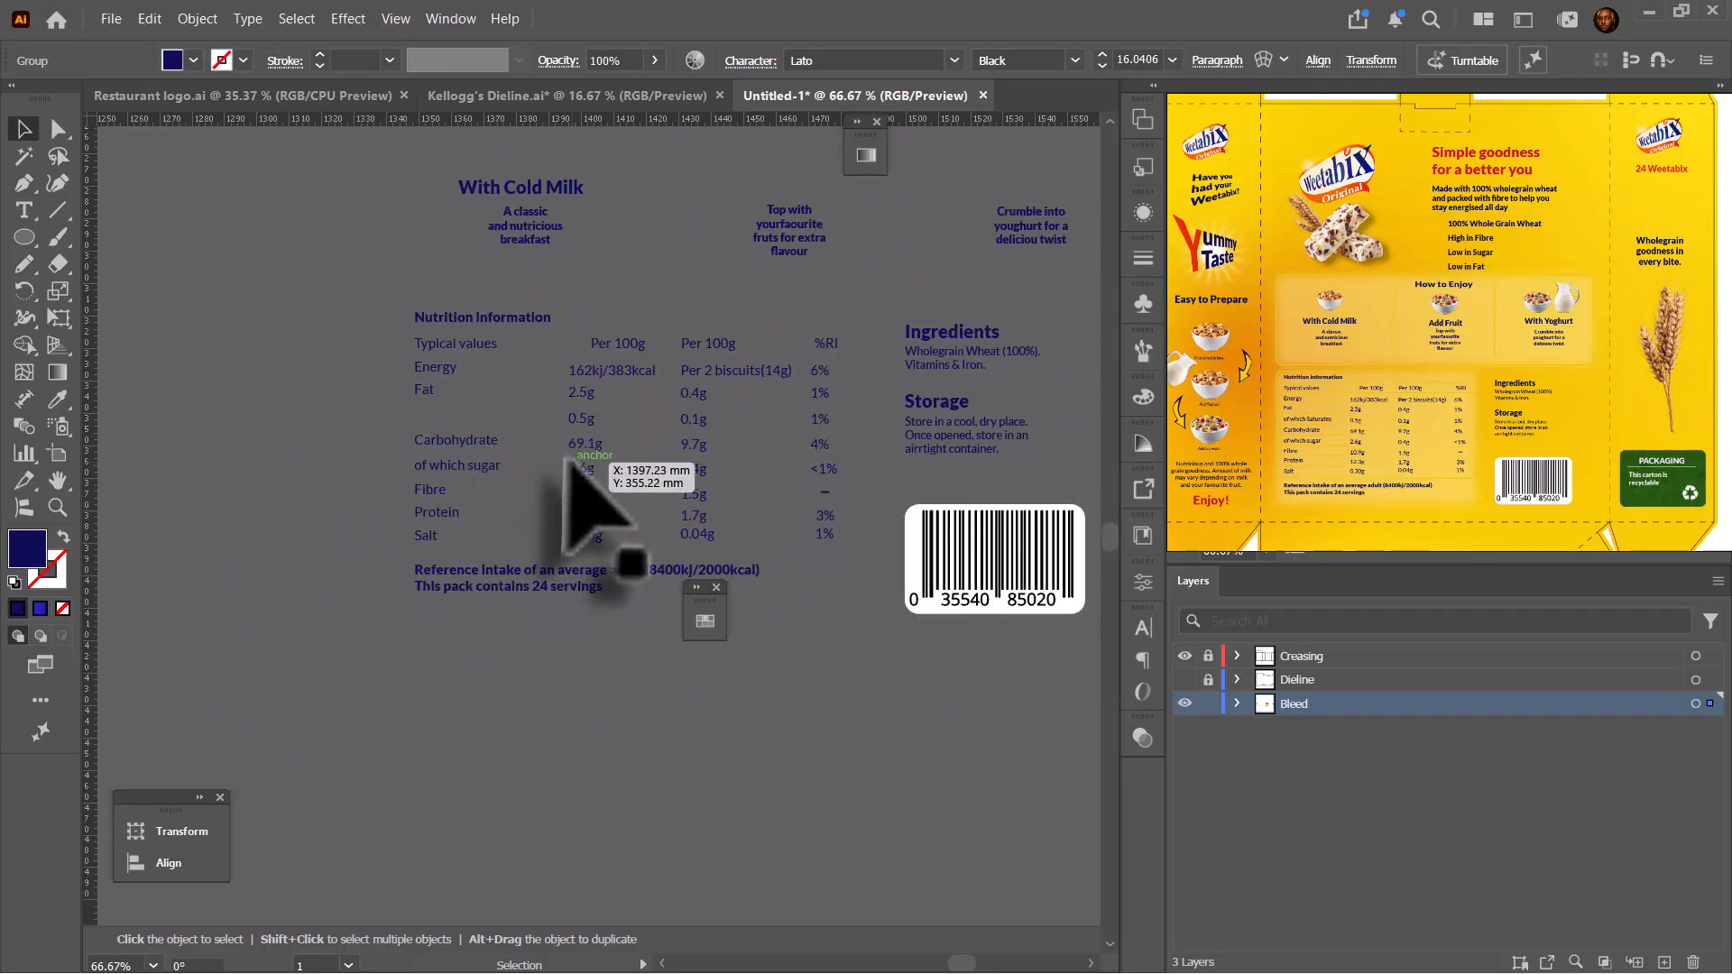
scroll(572, 460, "up", 2)
scroll(578, 462, "down", 8)
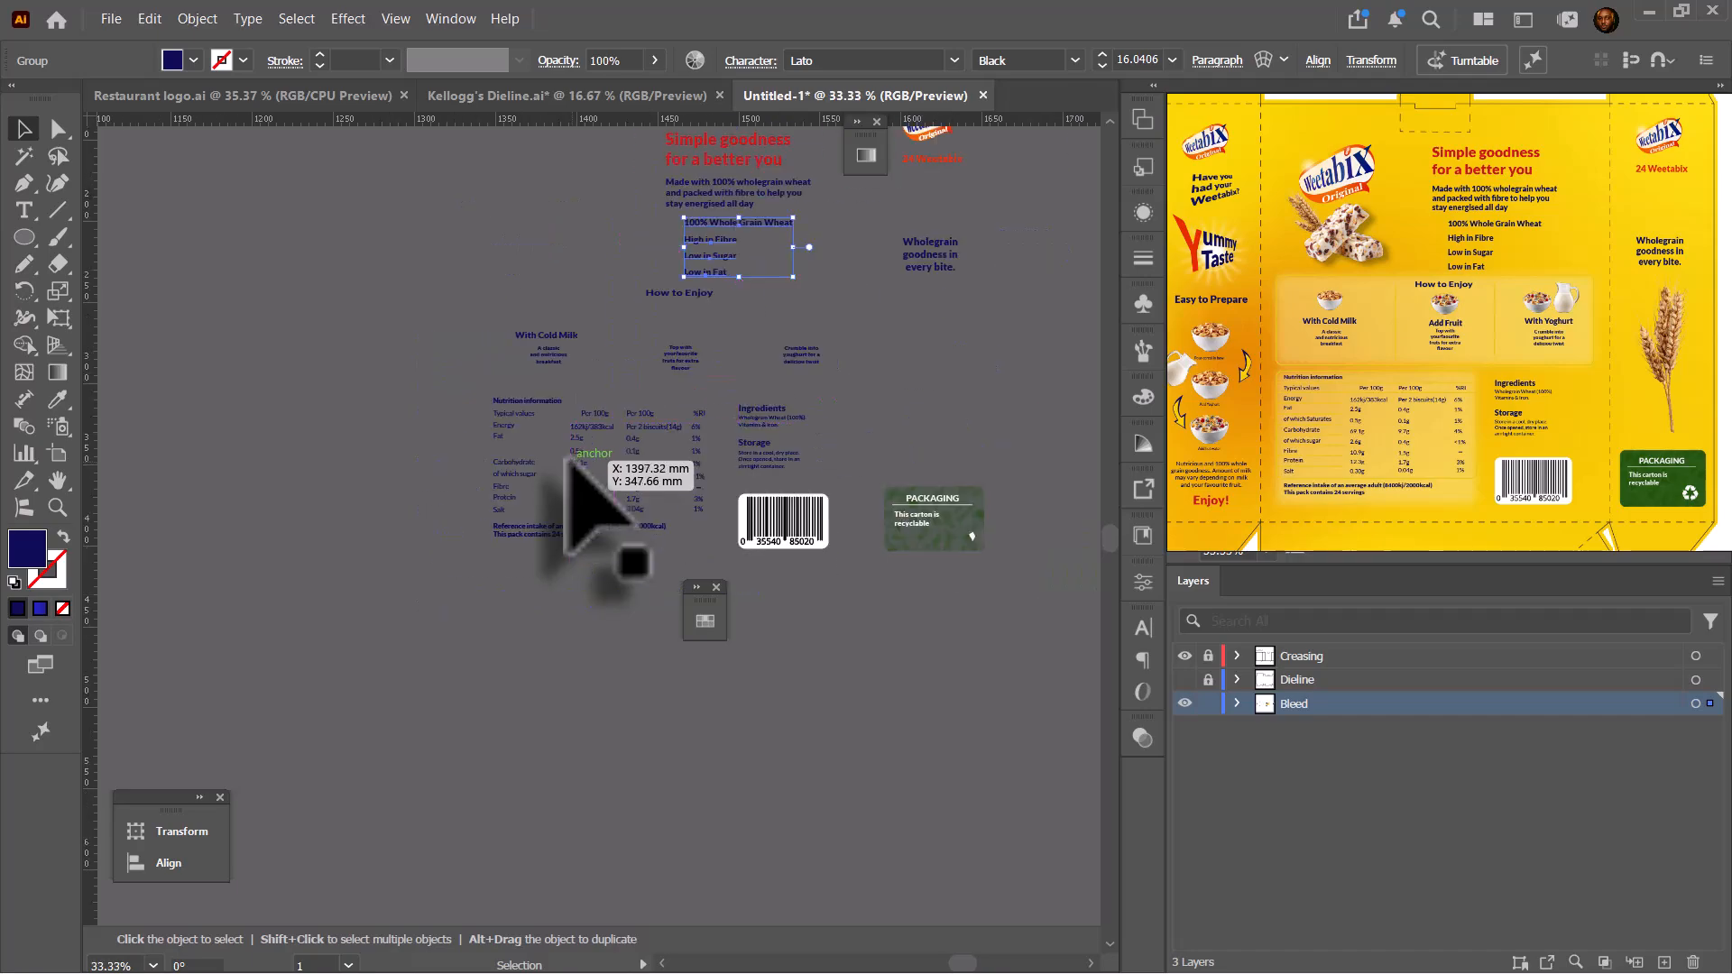
scroll(580, 503, "up", 6)
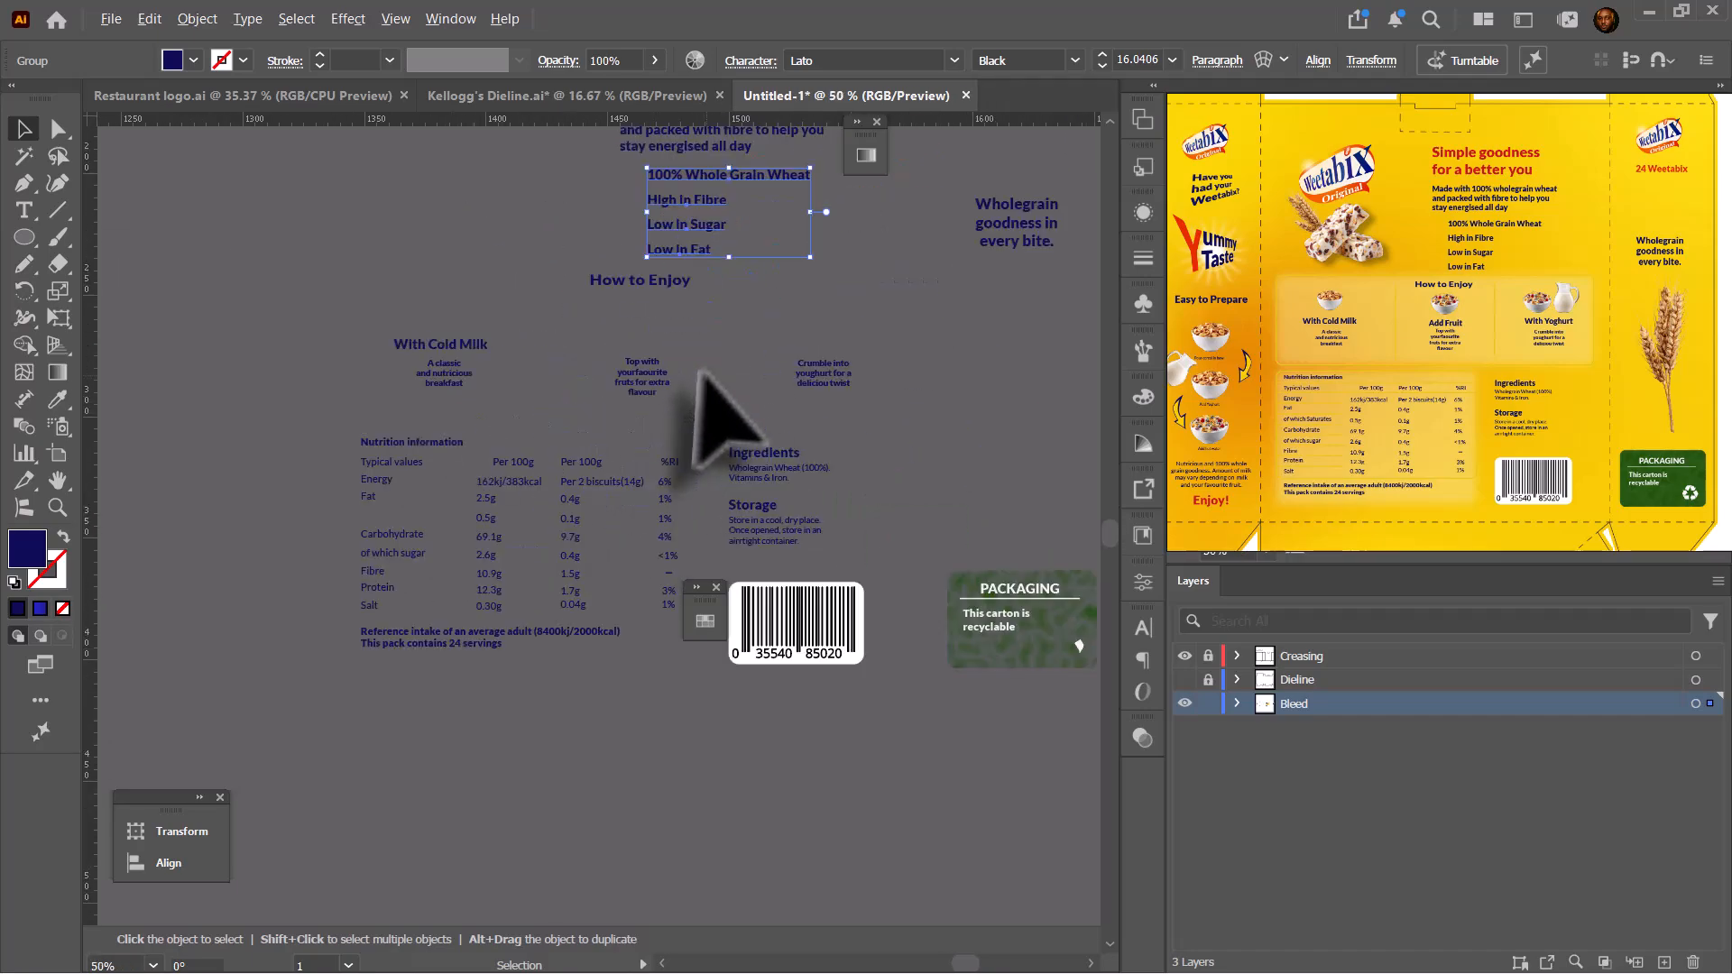
scroll(708, 379, "up", 2)
scroll(716, 401, "up", 1)
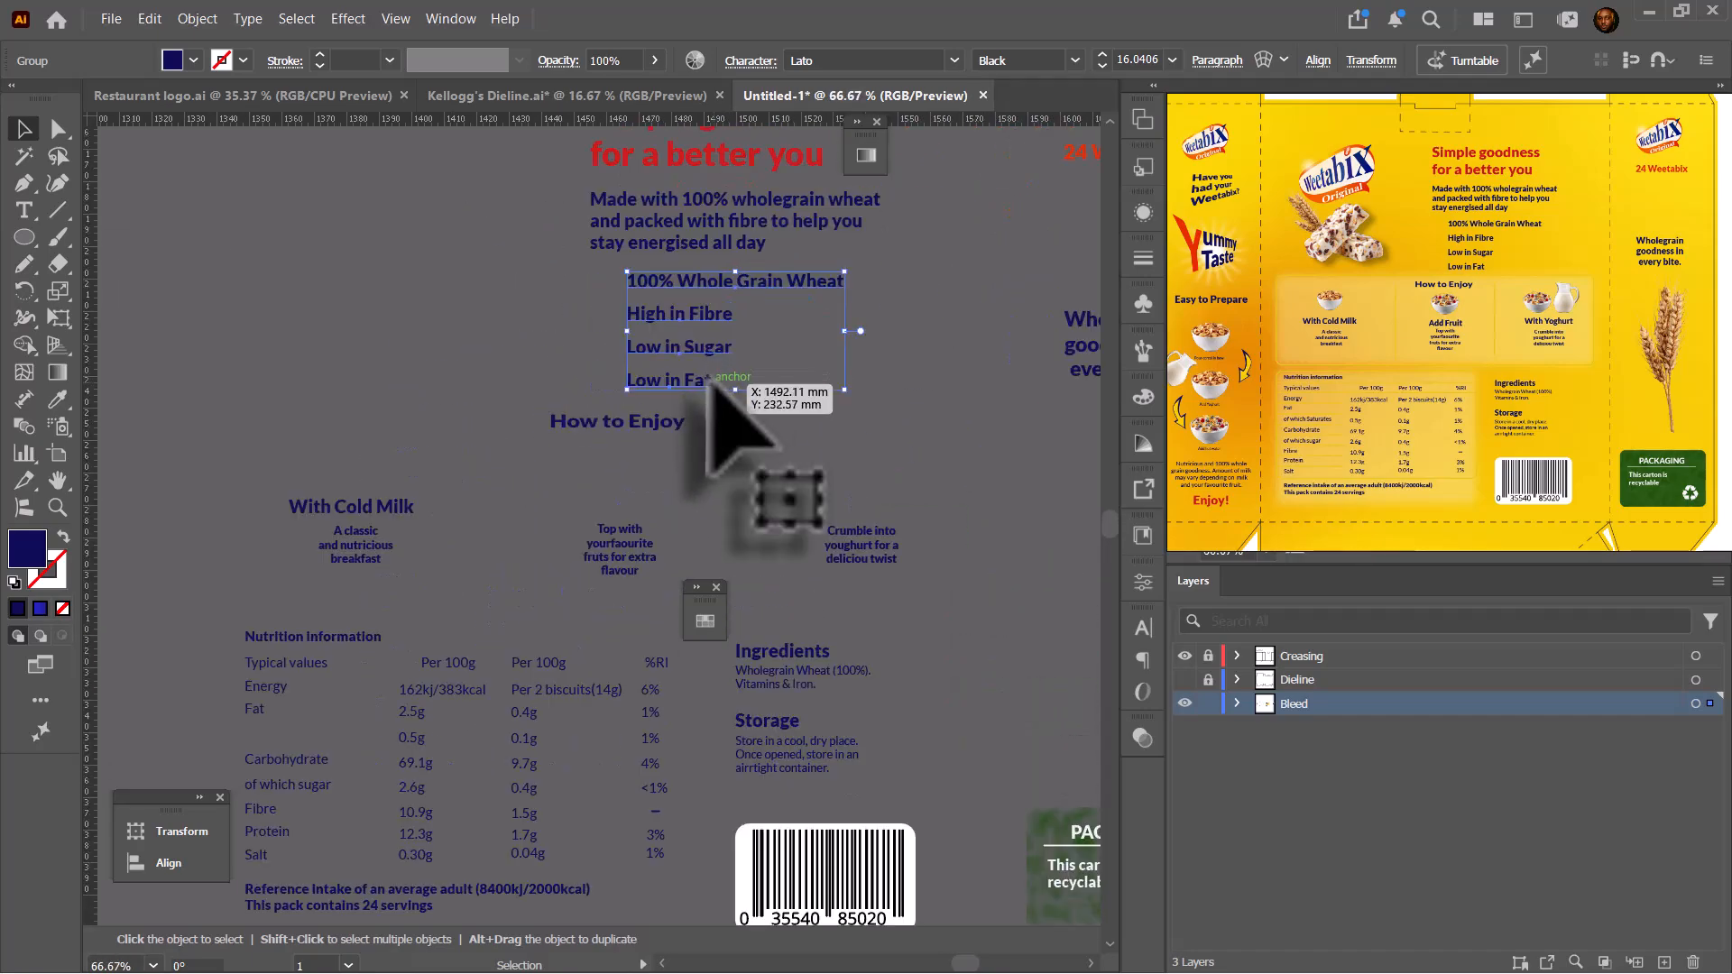
scroll(776, 403, "down", 2)
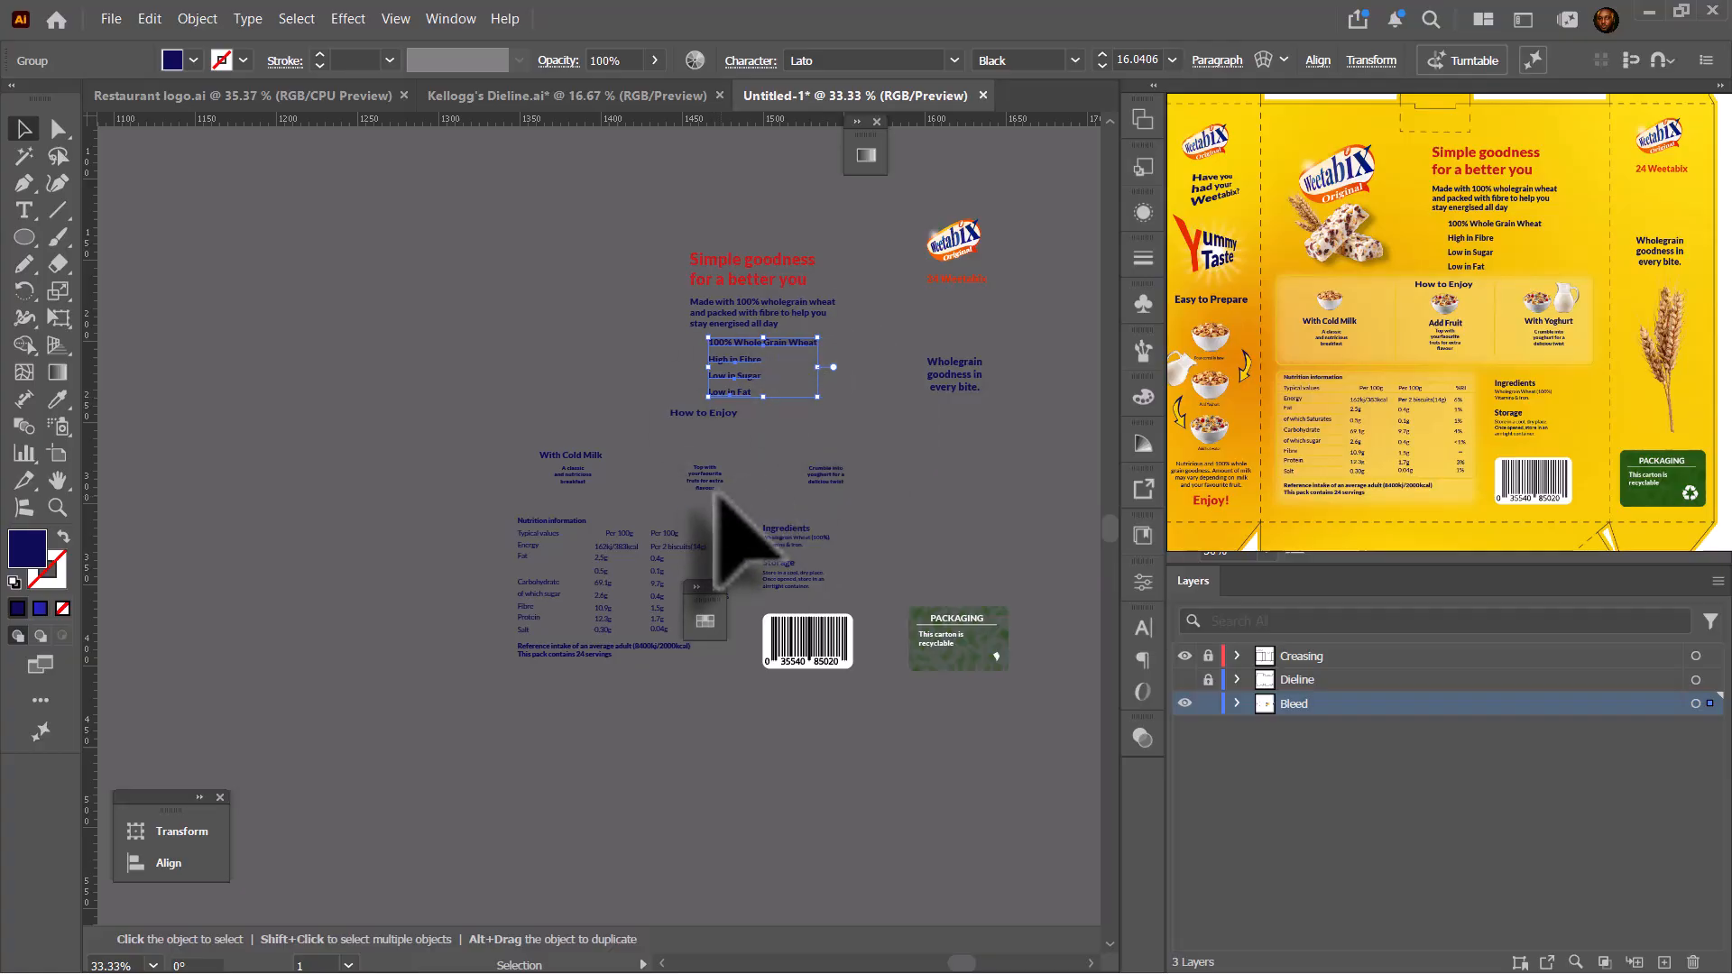
scroll(688, 517, "up", 1)
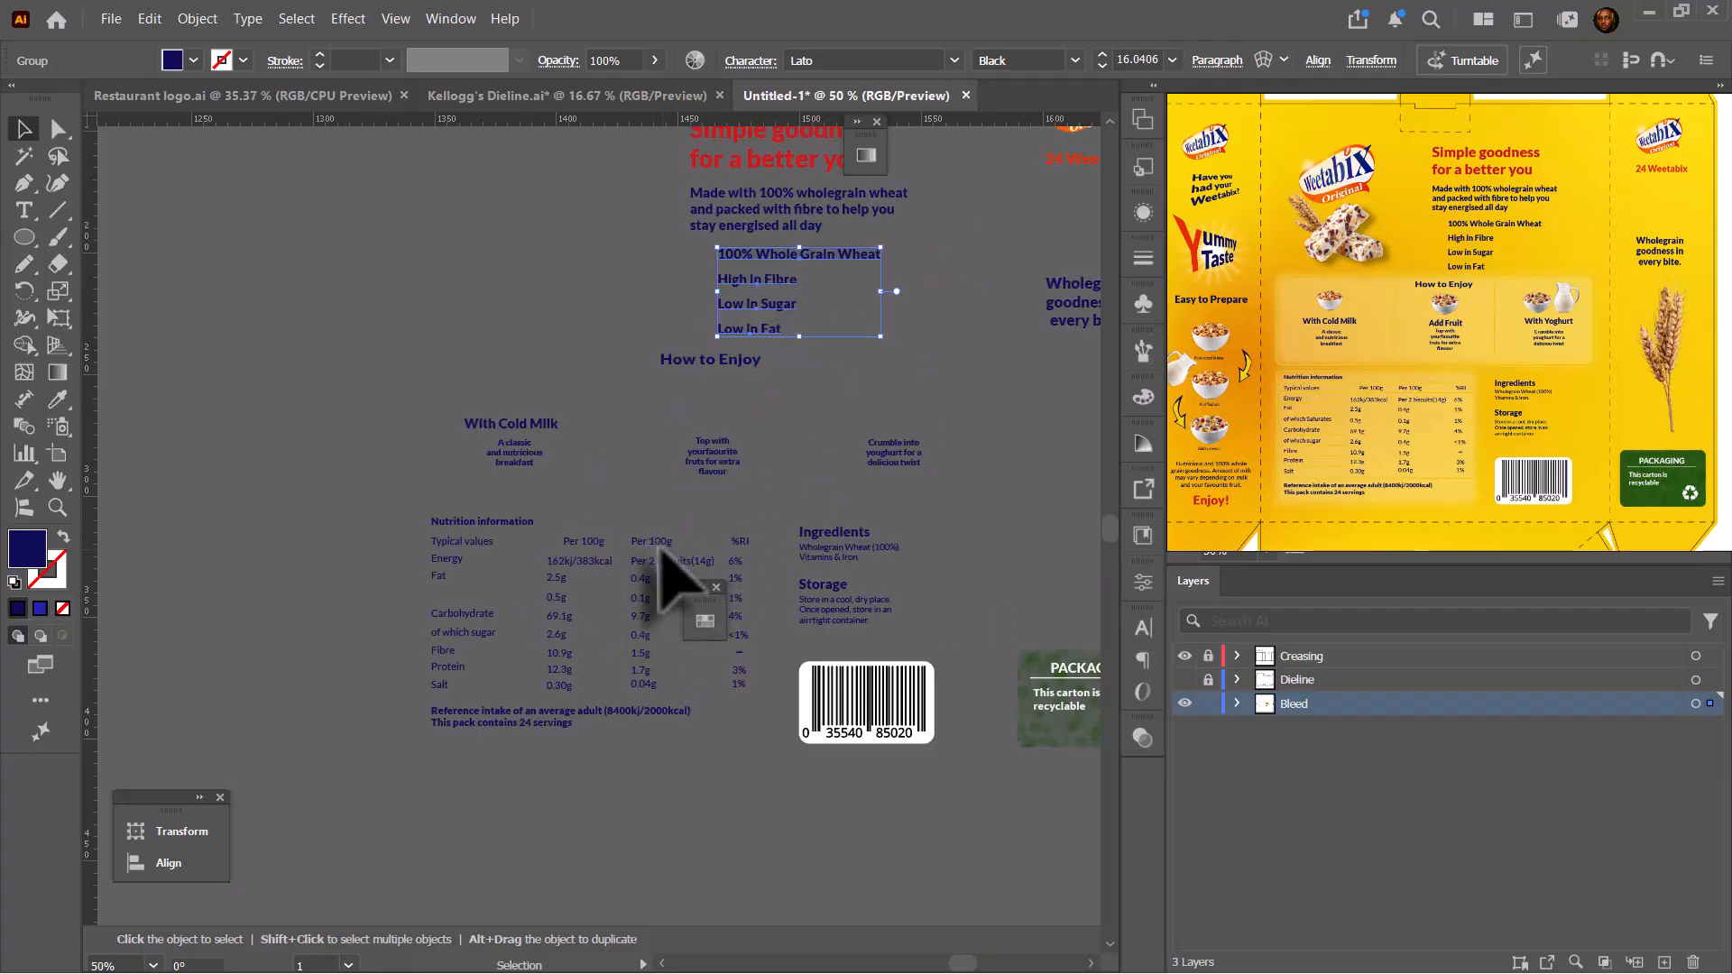
left_click(661, 550)
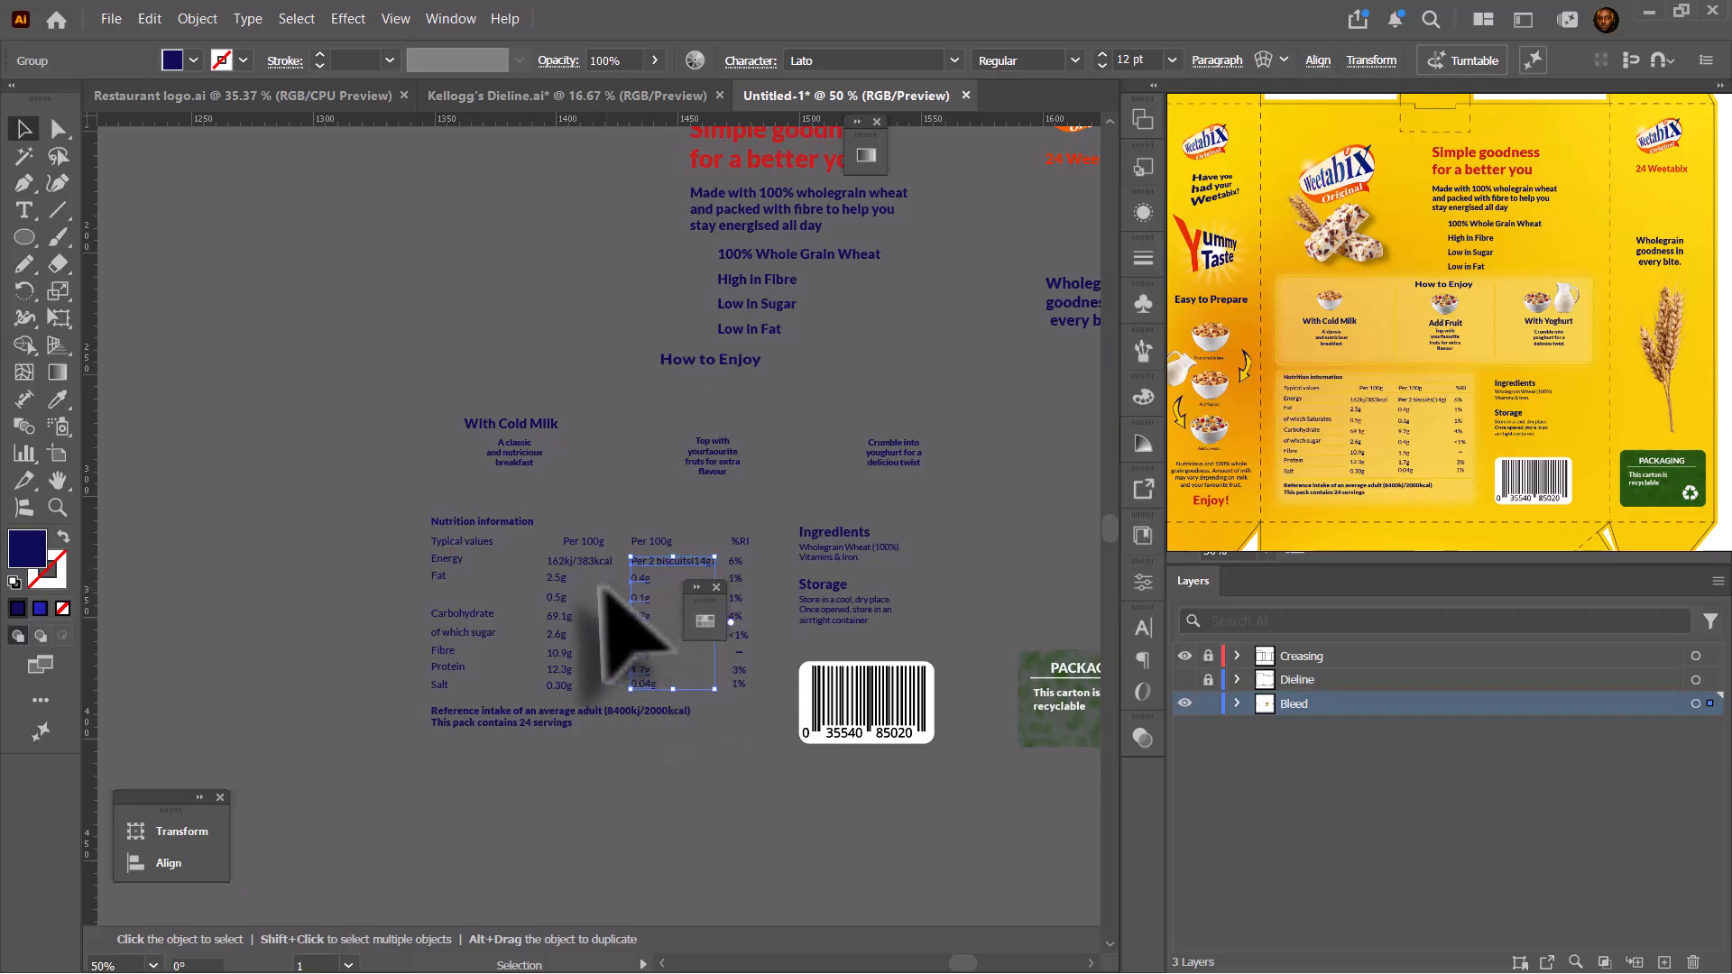
scroll(586, 586, "down", 1)
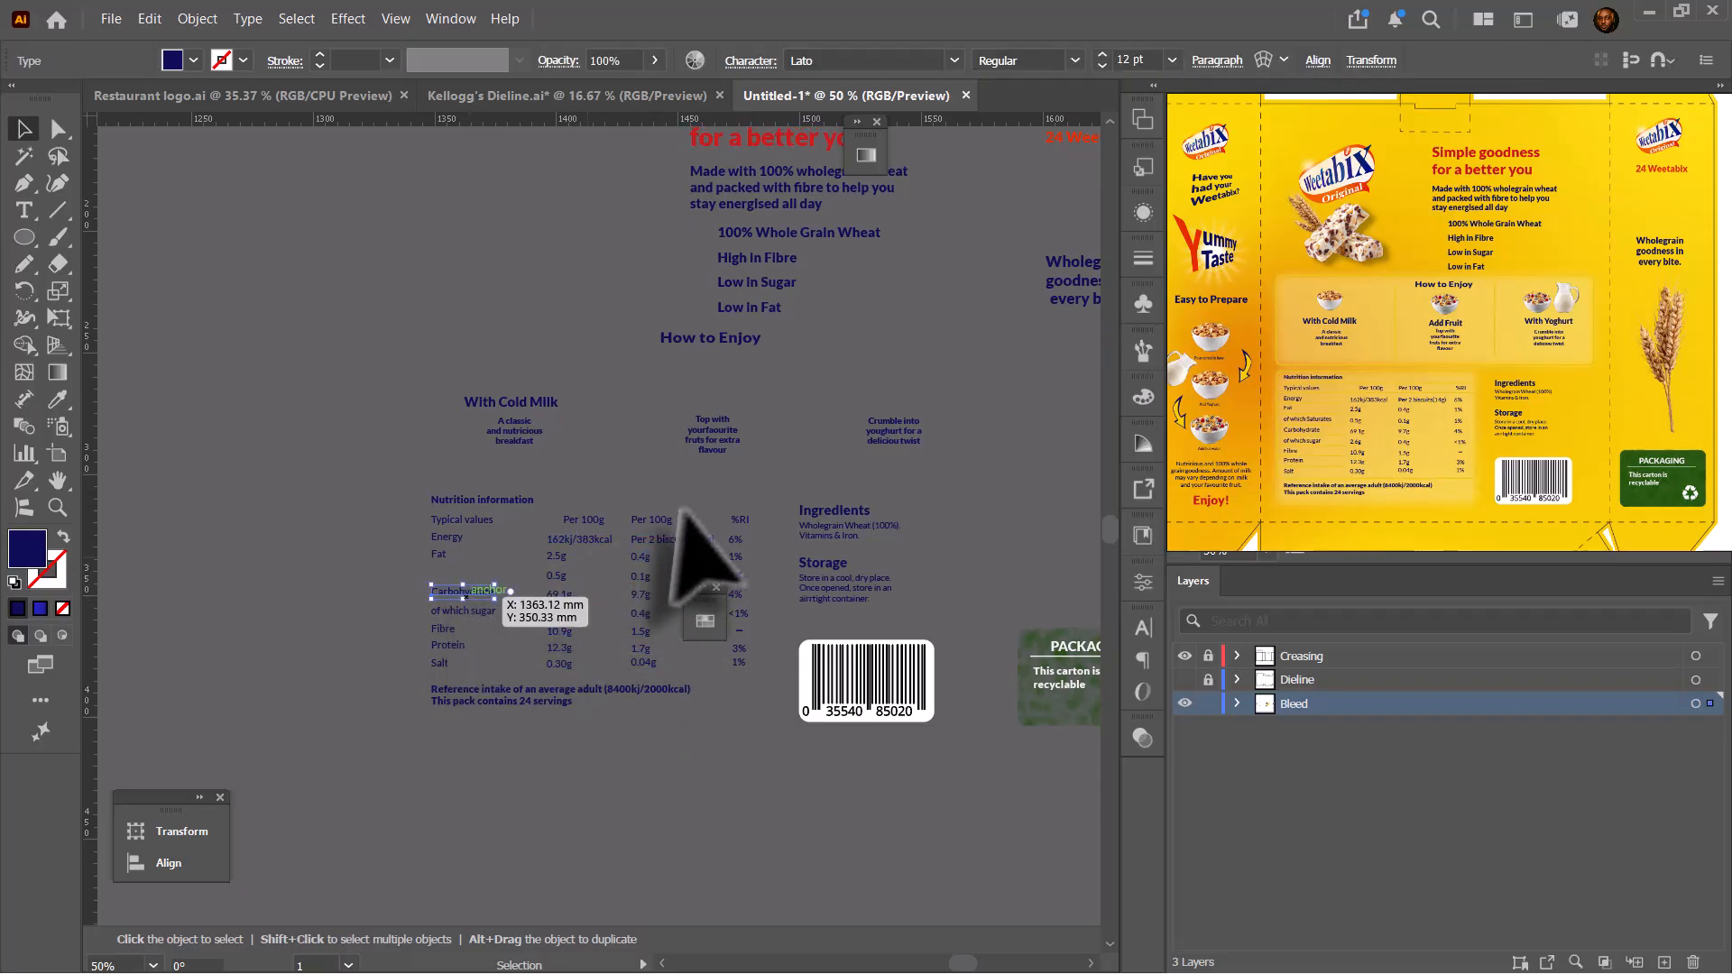
scroll(866, 532, "down", 4)
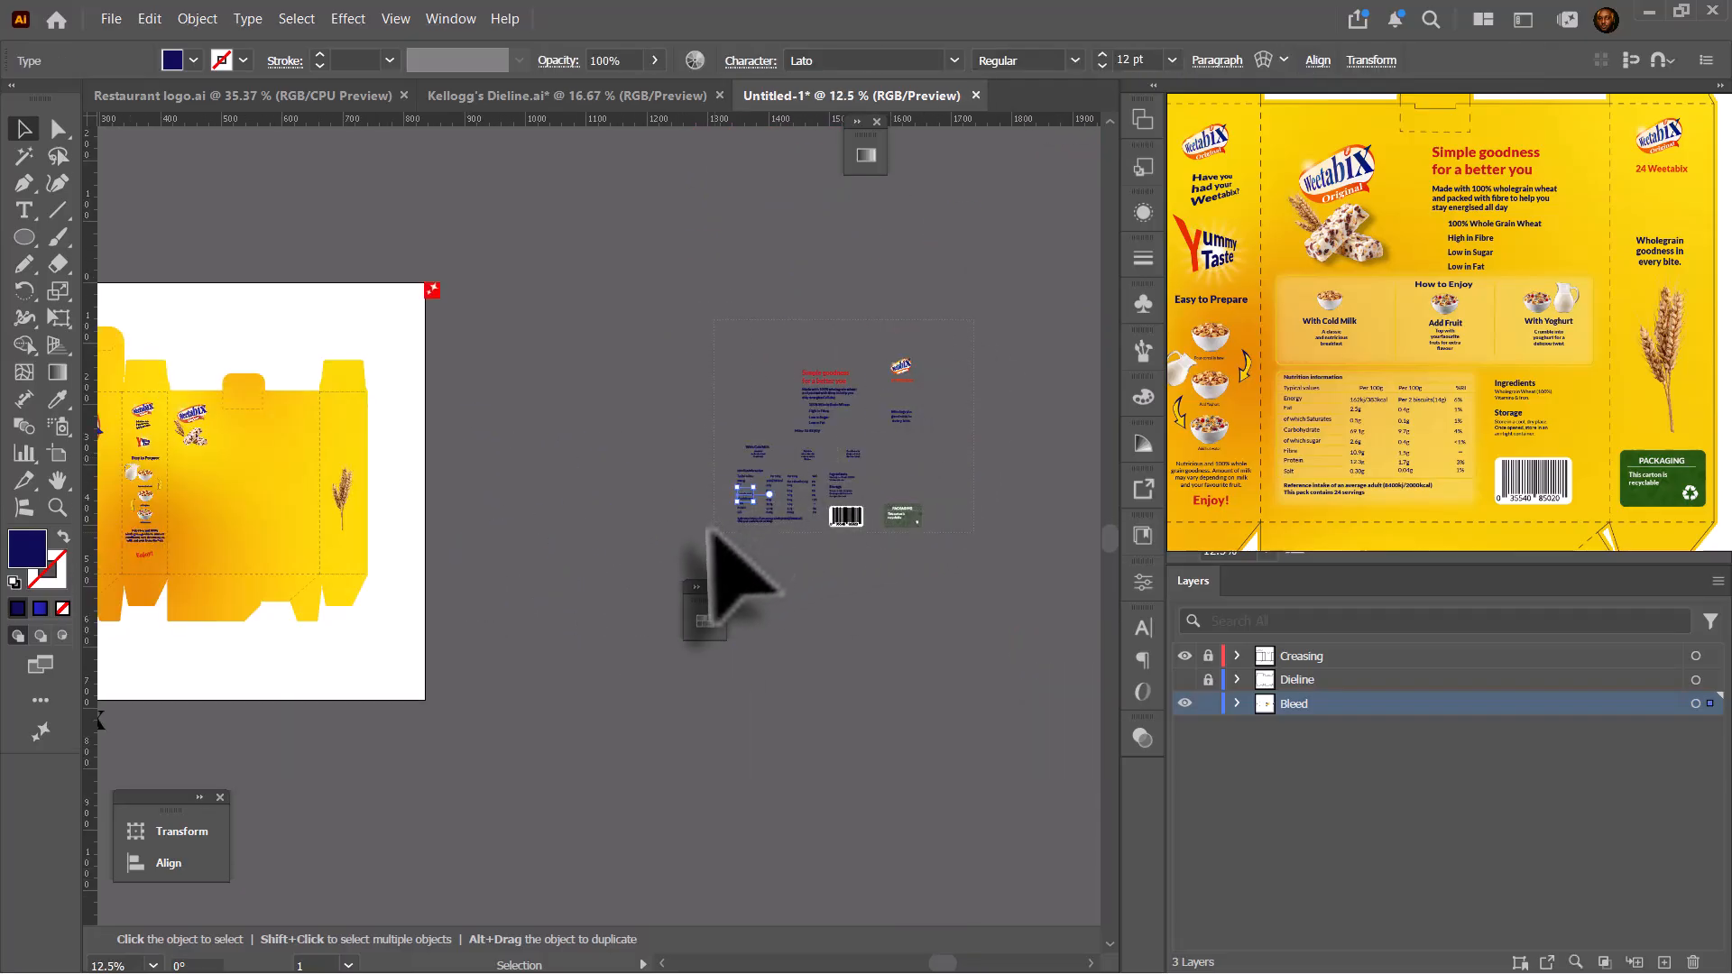
- Move all the prepared text, logo, barcode and packaging label from the pasteboard onto the carton's back and second side panels
left_click_drag(714, 533, 714, 532)
left_click_drag(852, 512, 296, 581)
key("ctrl+minus")
scroll(390, 538, "up", 8)
scroll(792, 496, "down", 2)
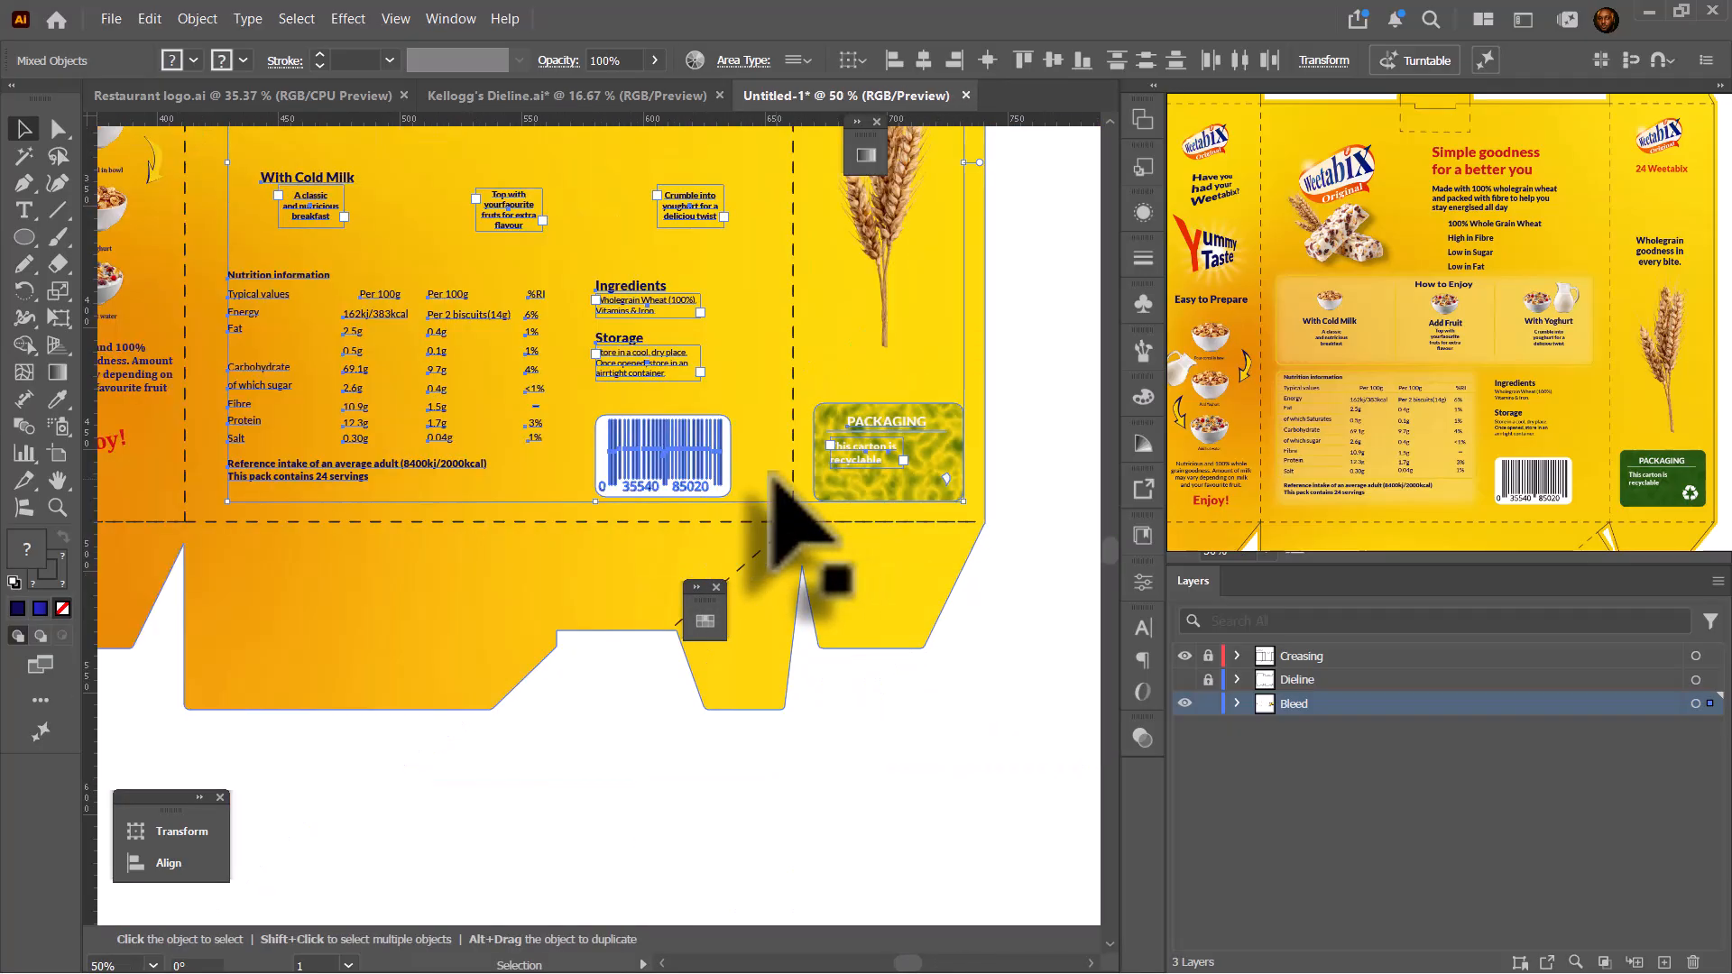
scroll(817, 501, "up", 4)
scroll(888, 483, "down", 1)
left_click(1029, 328)
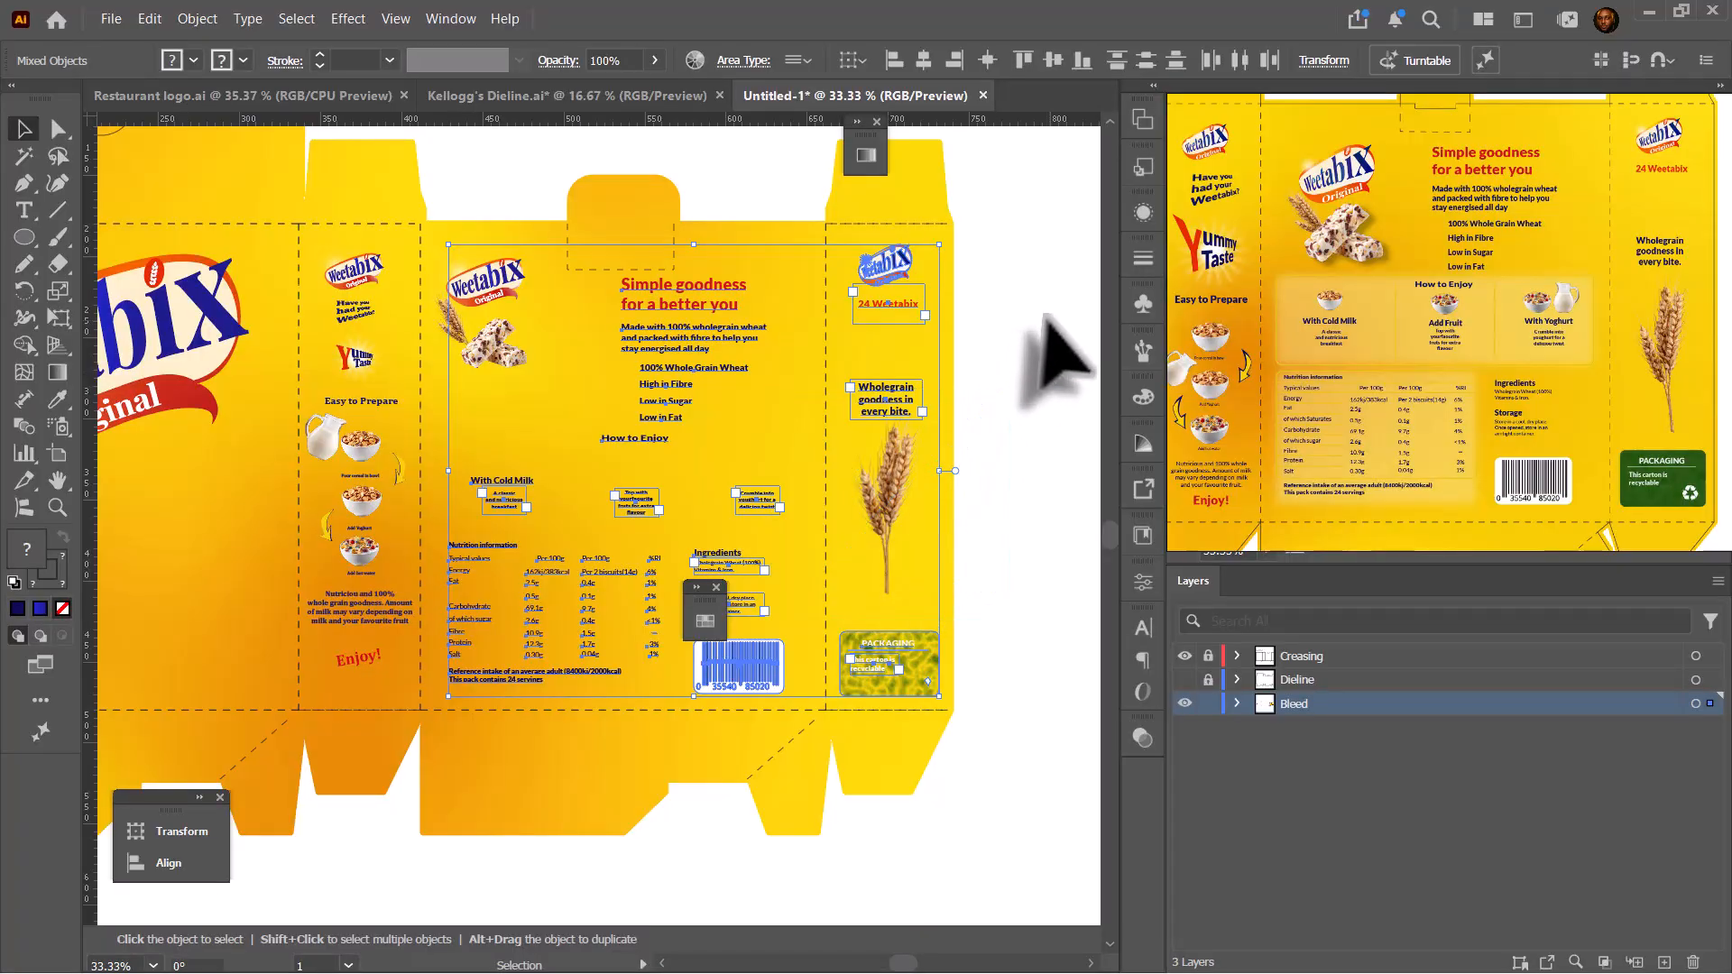
- Delete the green patterned background and the small white shape from the packaging label on the second side panel
scroll(1009, 375, "down", 1)
scroll(1019, 433, "up", 1)
scroll(948, 599, "down", 5)
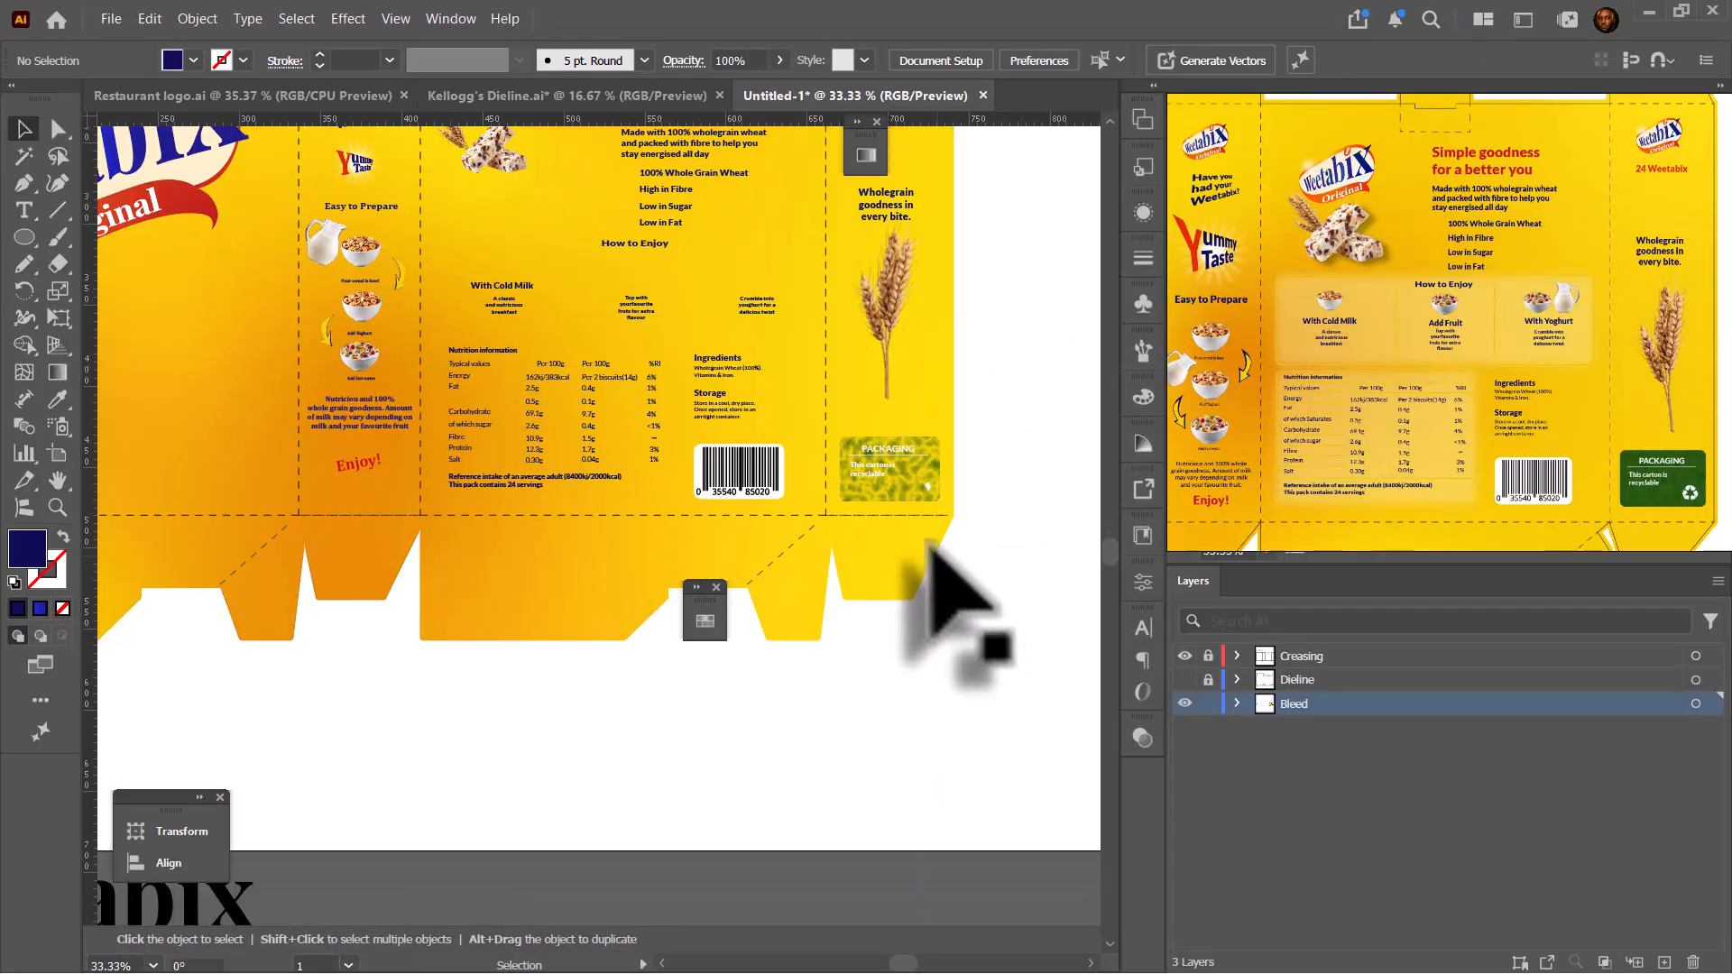
scroll(943, 451, "up", 2)
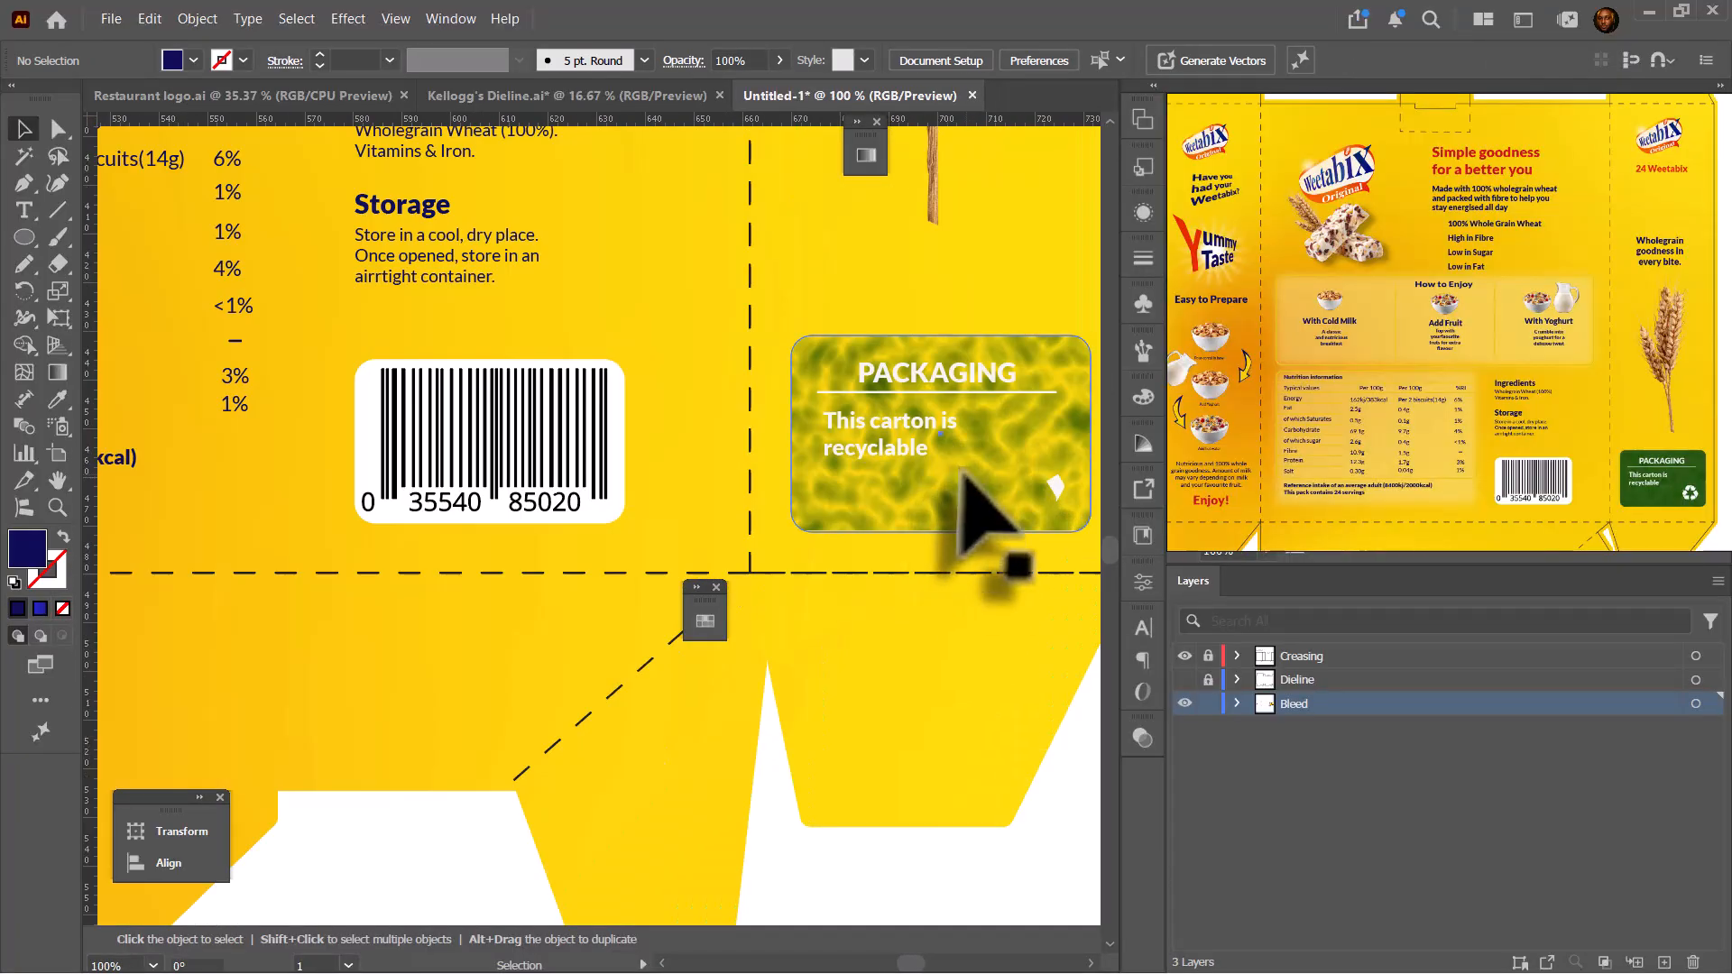
left_click_drag(979, 502, 957, 643)
key("Delete")
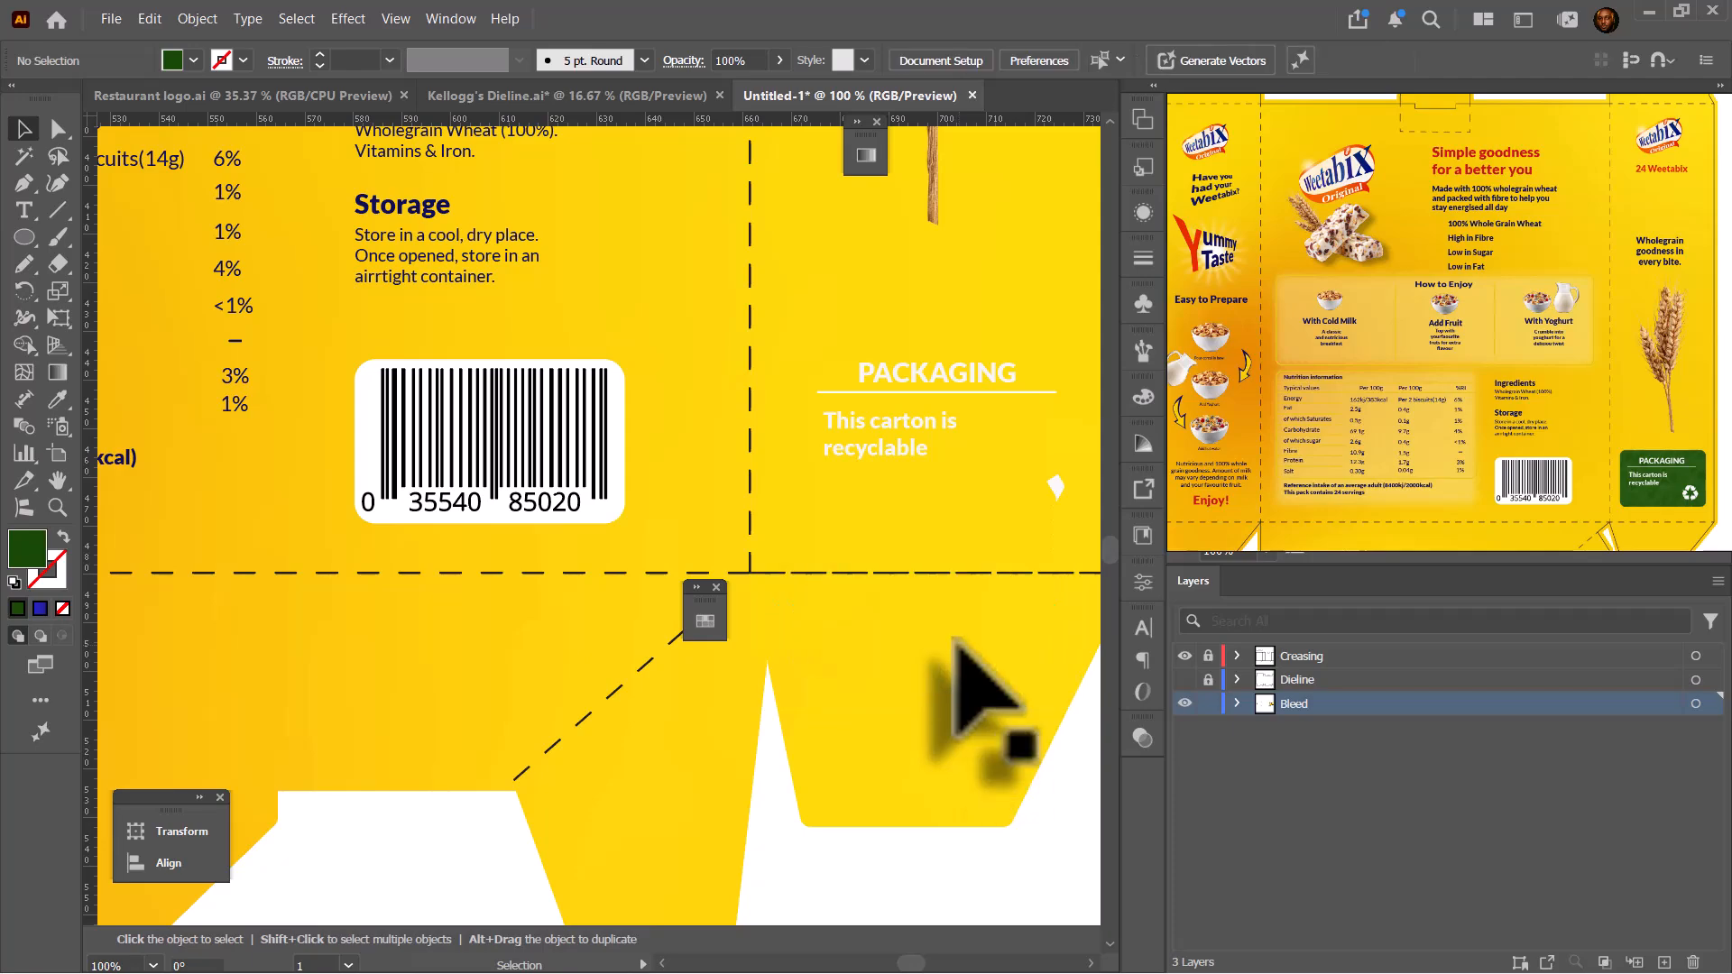
left_click(1055, 486)
key("Delete")
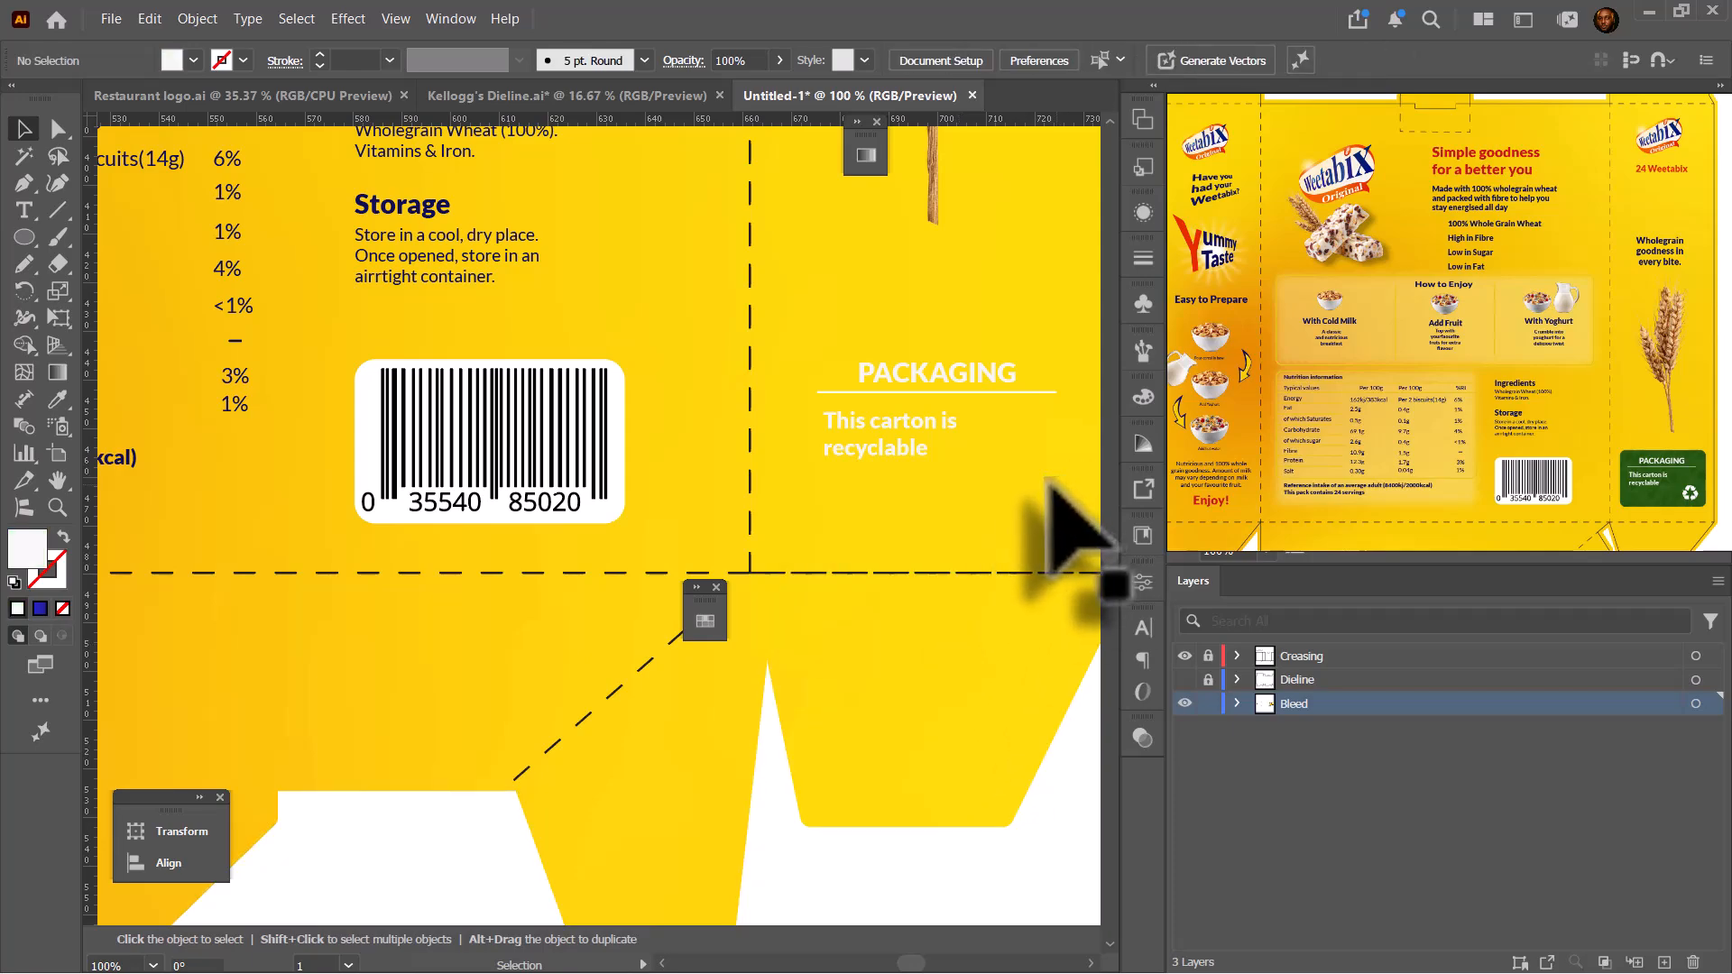
- Browse the Downloads folder and choose the barcode-illustration-isolated image to place in the carton document
left_click(555, 473)
scroll(586, 460, "down", 4)
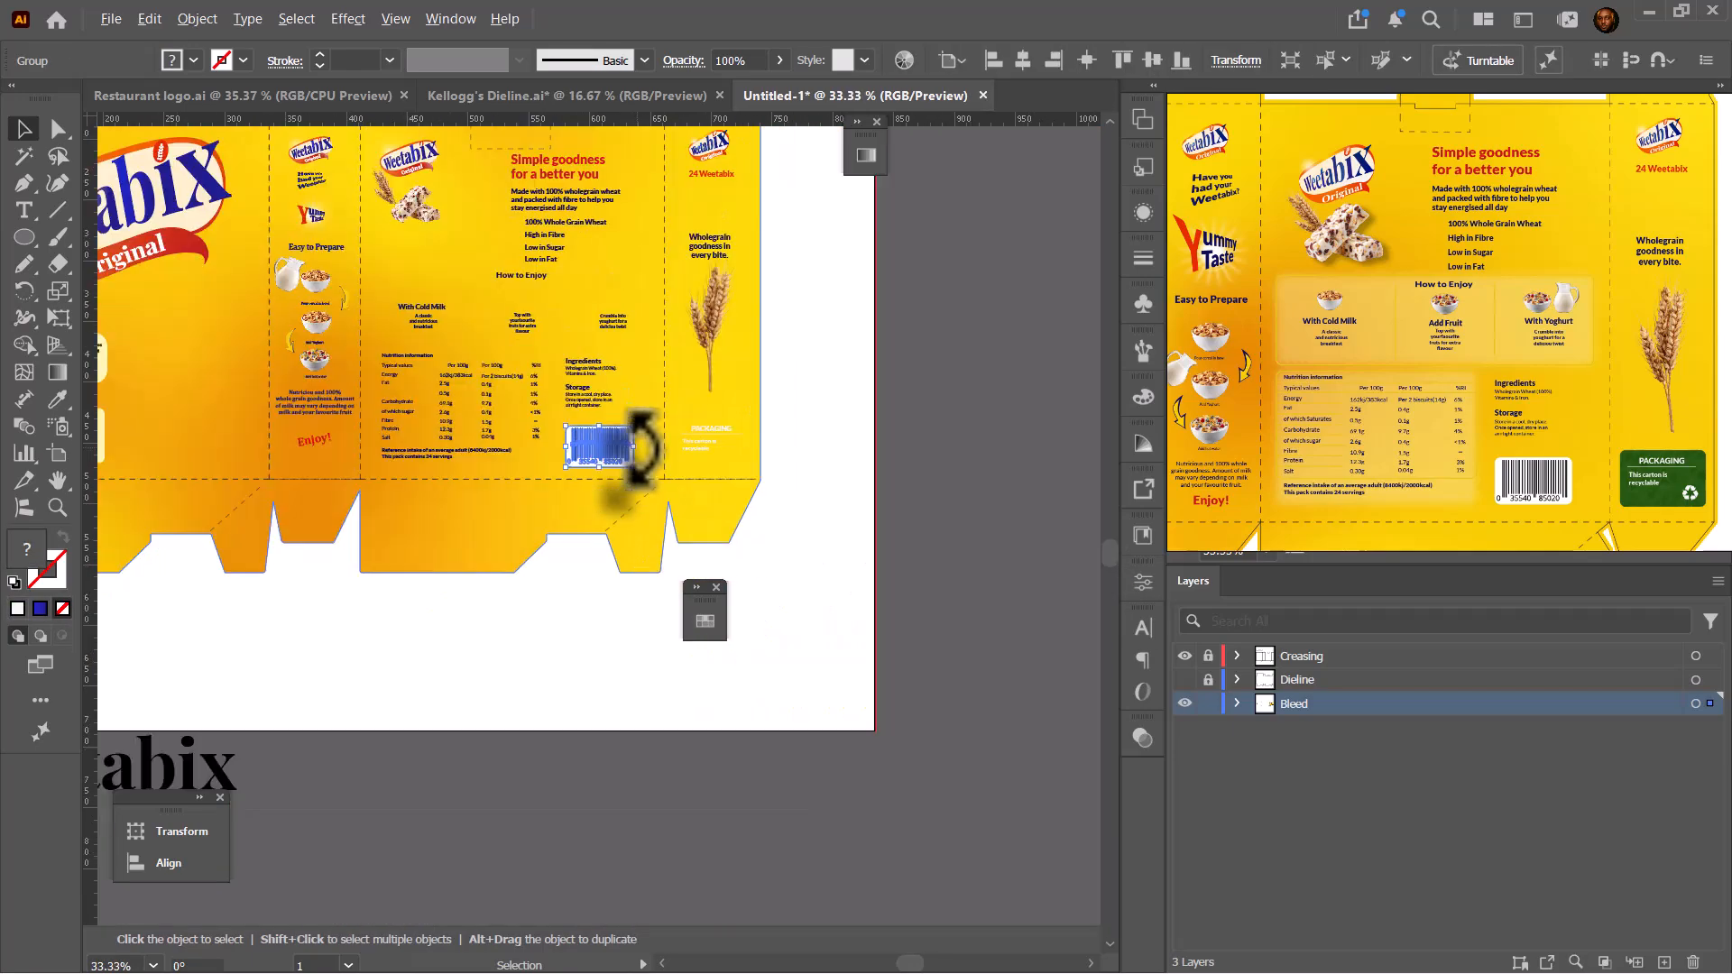
scroll(619, 478, "up", 3)
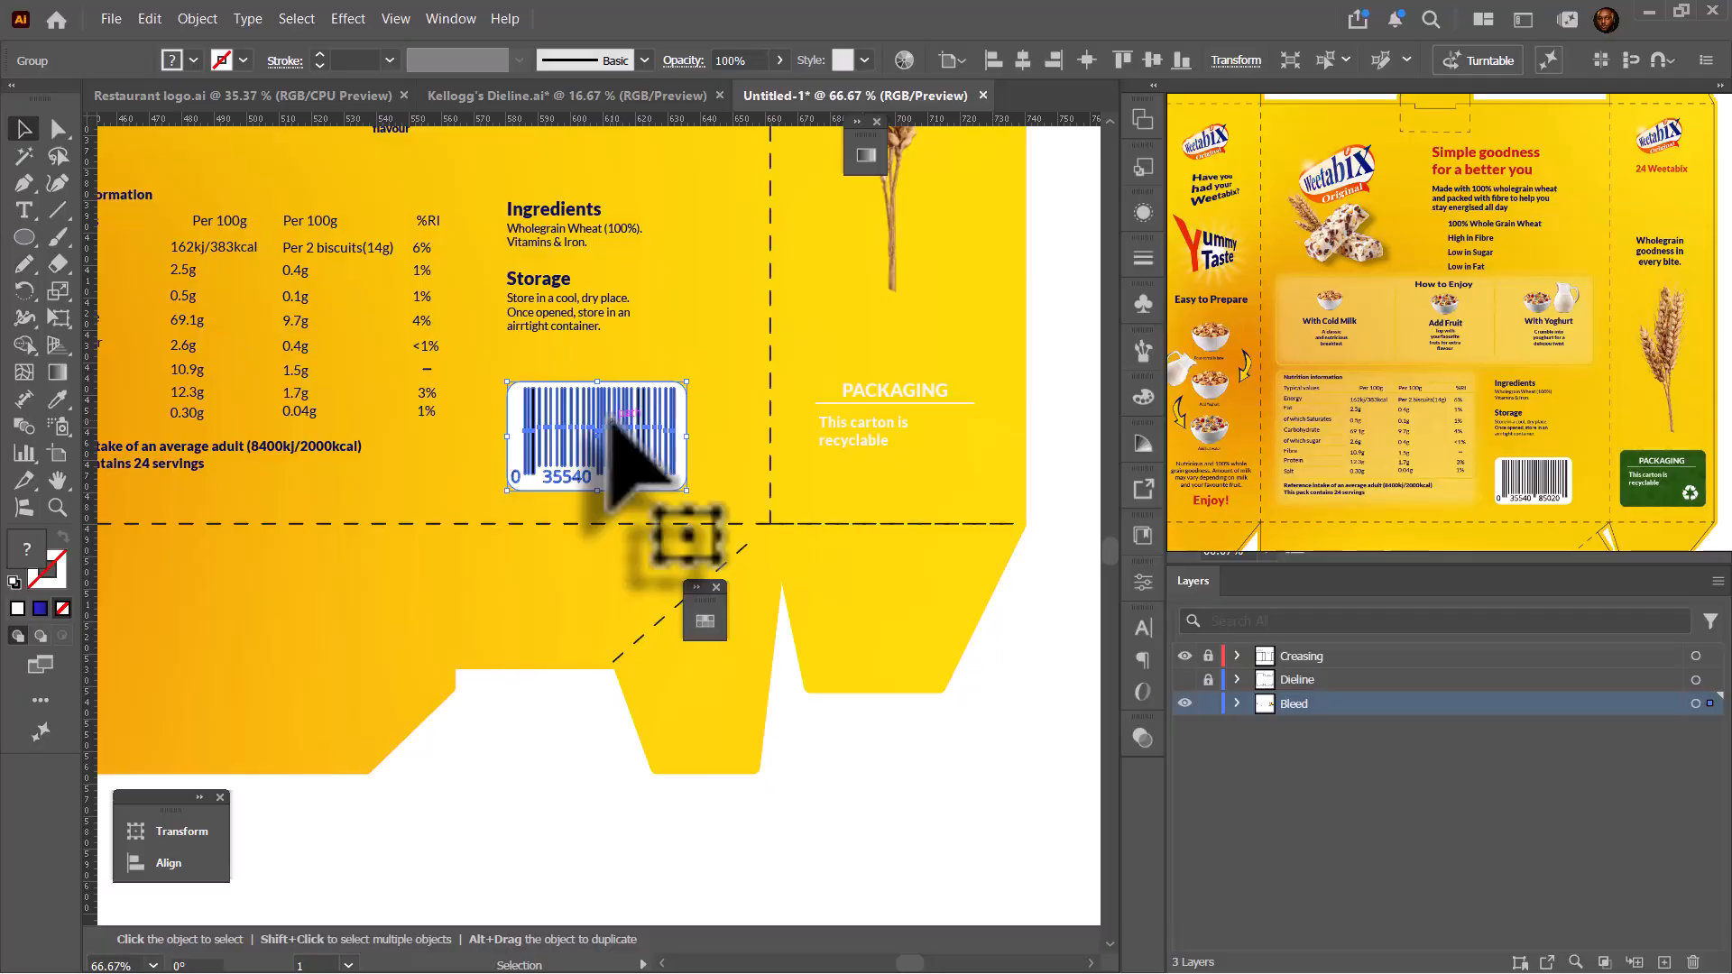
left_click(111, 18)
left_click(99, 437)
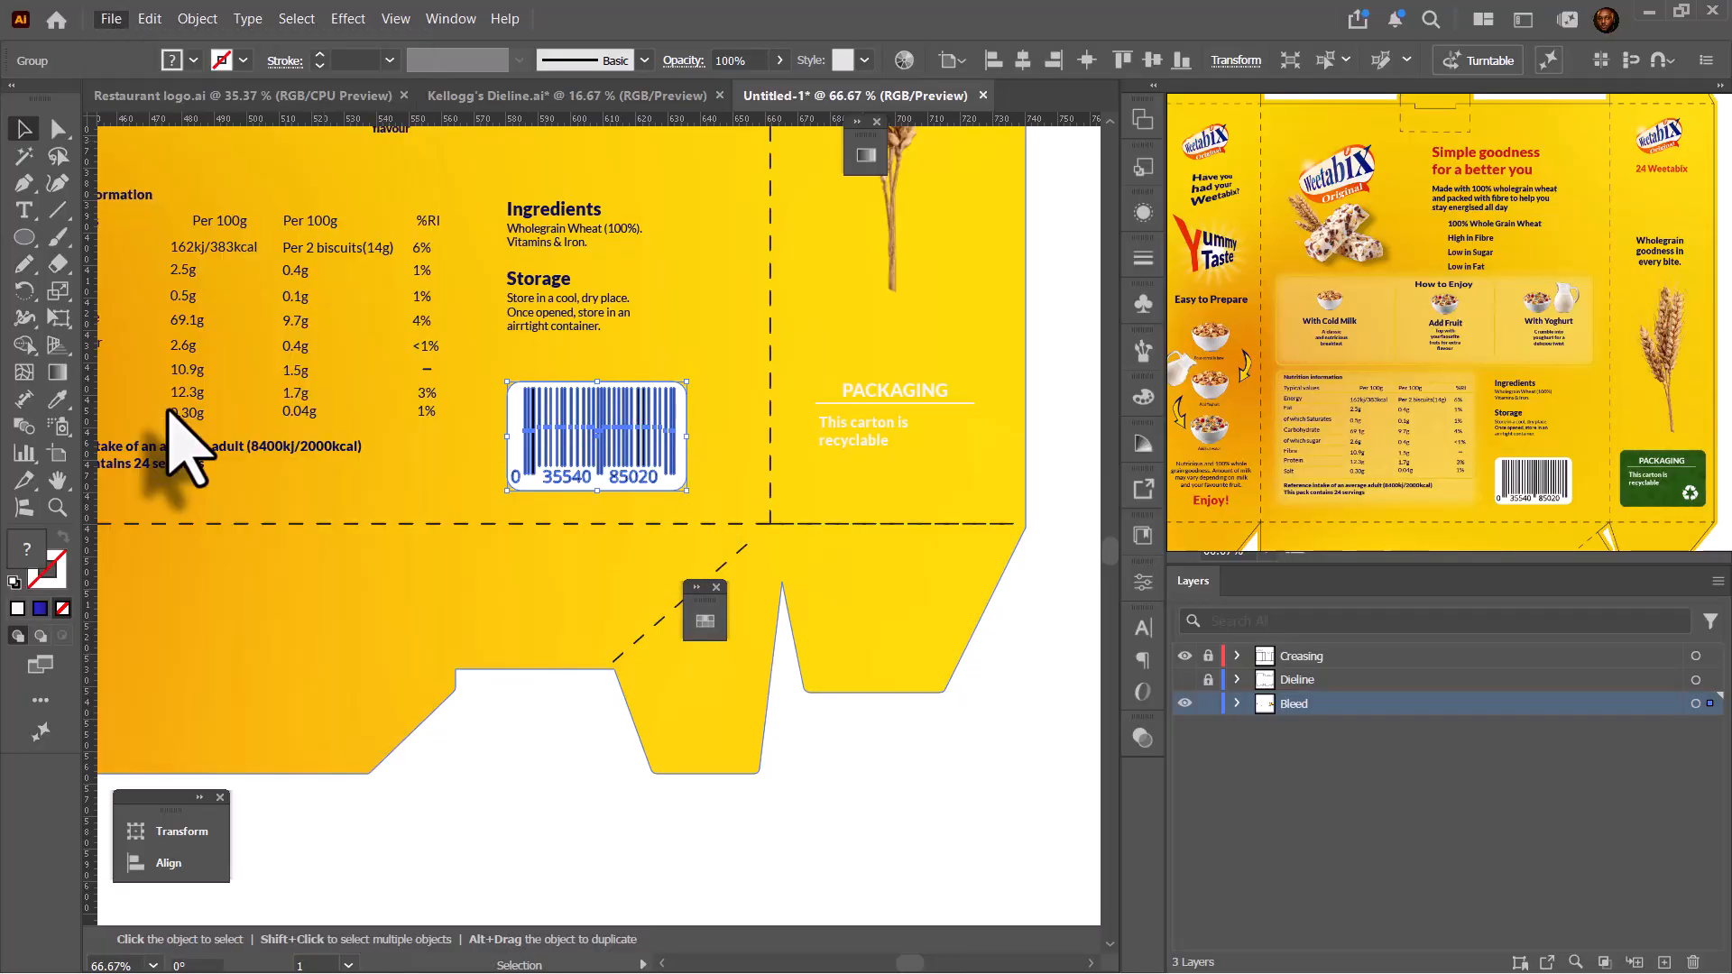
scroll(734, 484, "down", 4)
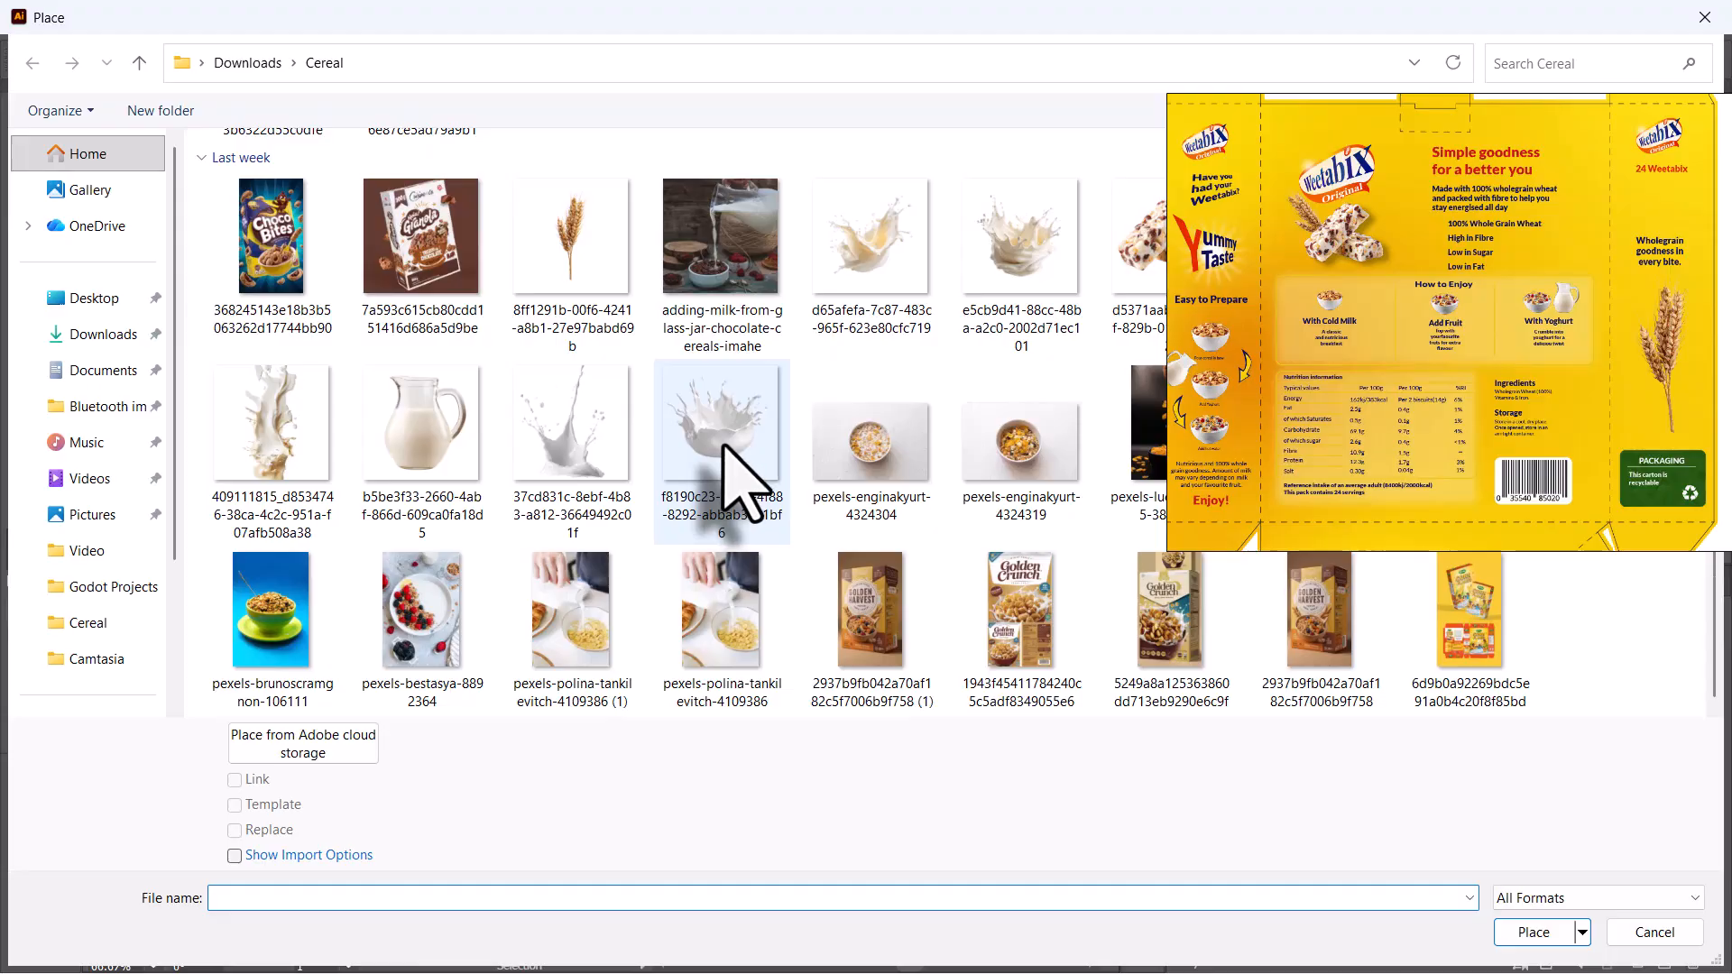
scroll(734, 484, "up", 5)
left_click(248, 62)
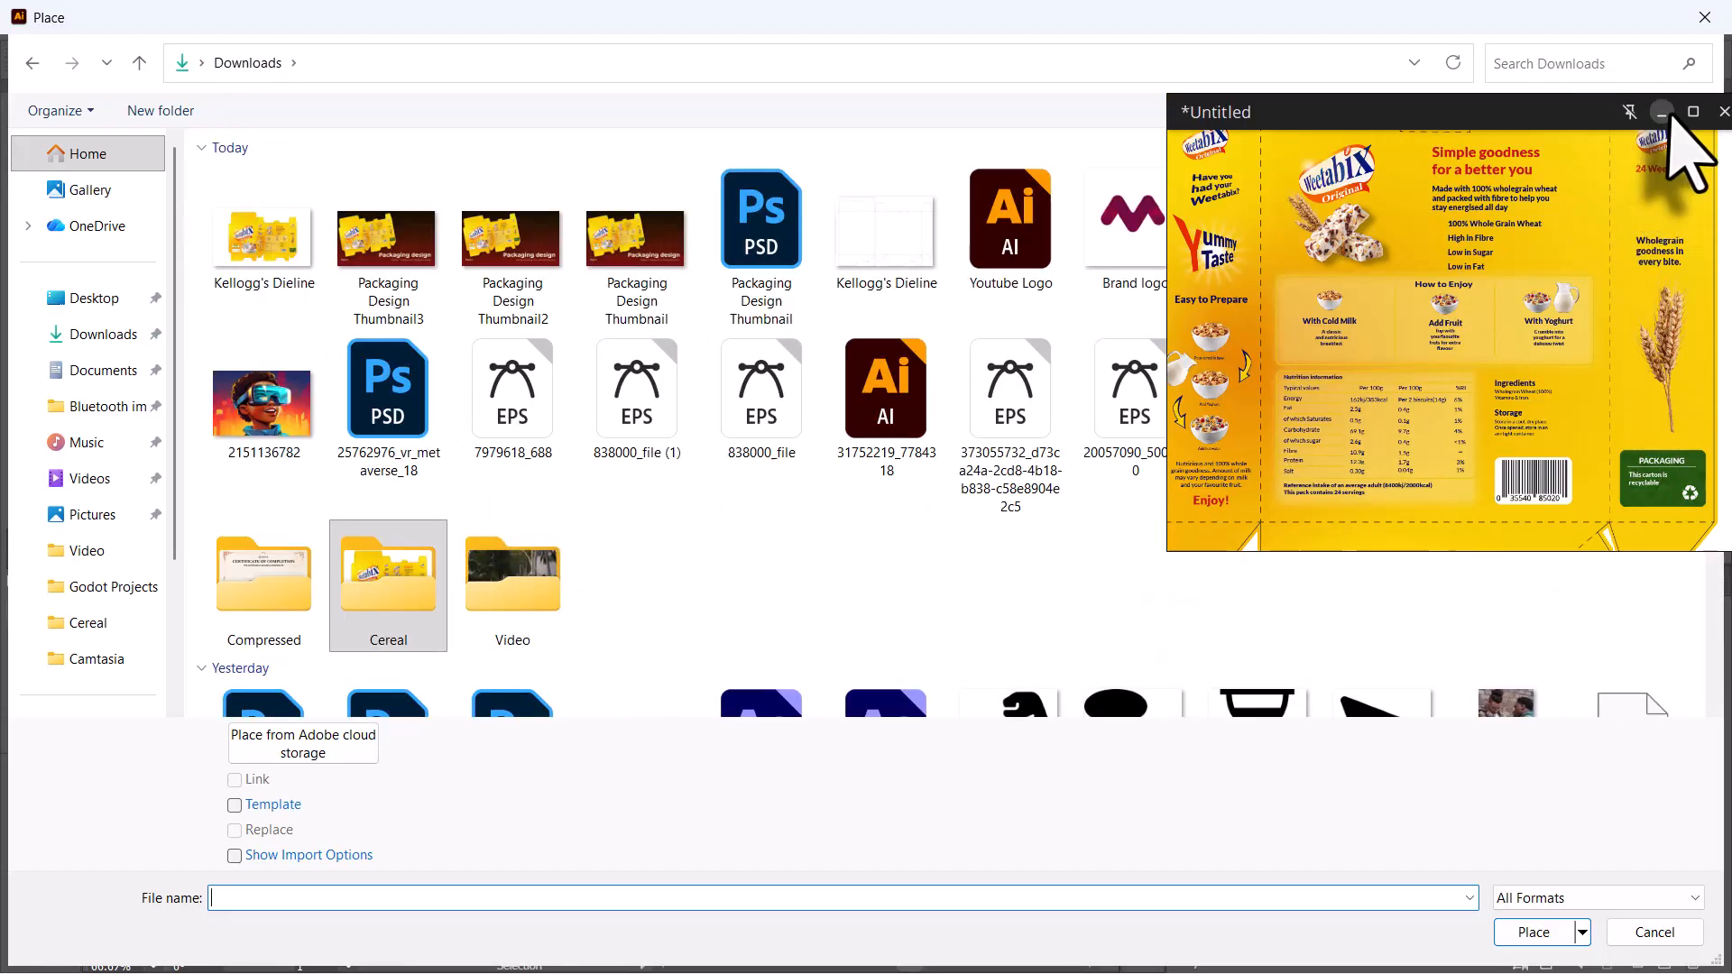
scroll(1479, 361, "down", 5)
scroll(1493, 379, "down", 3)
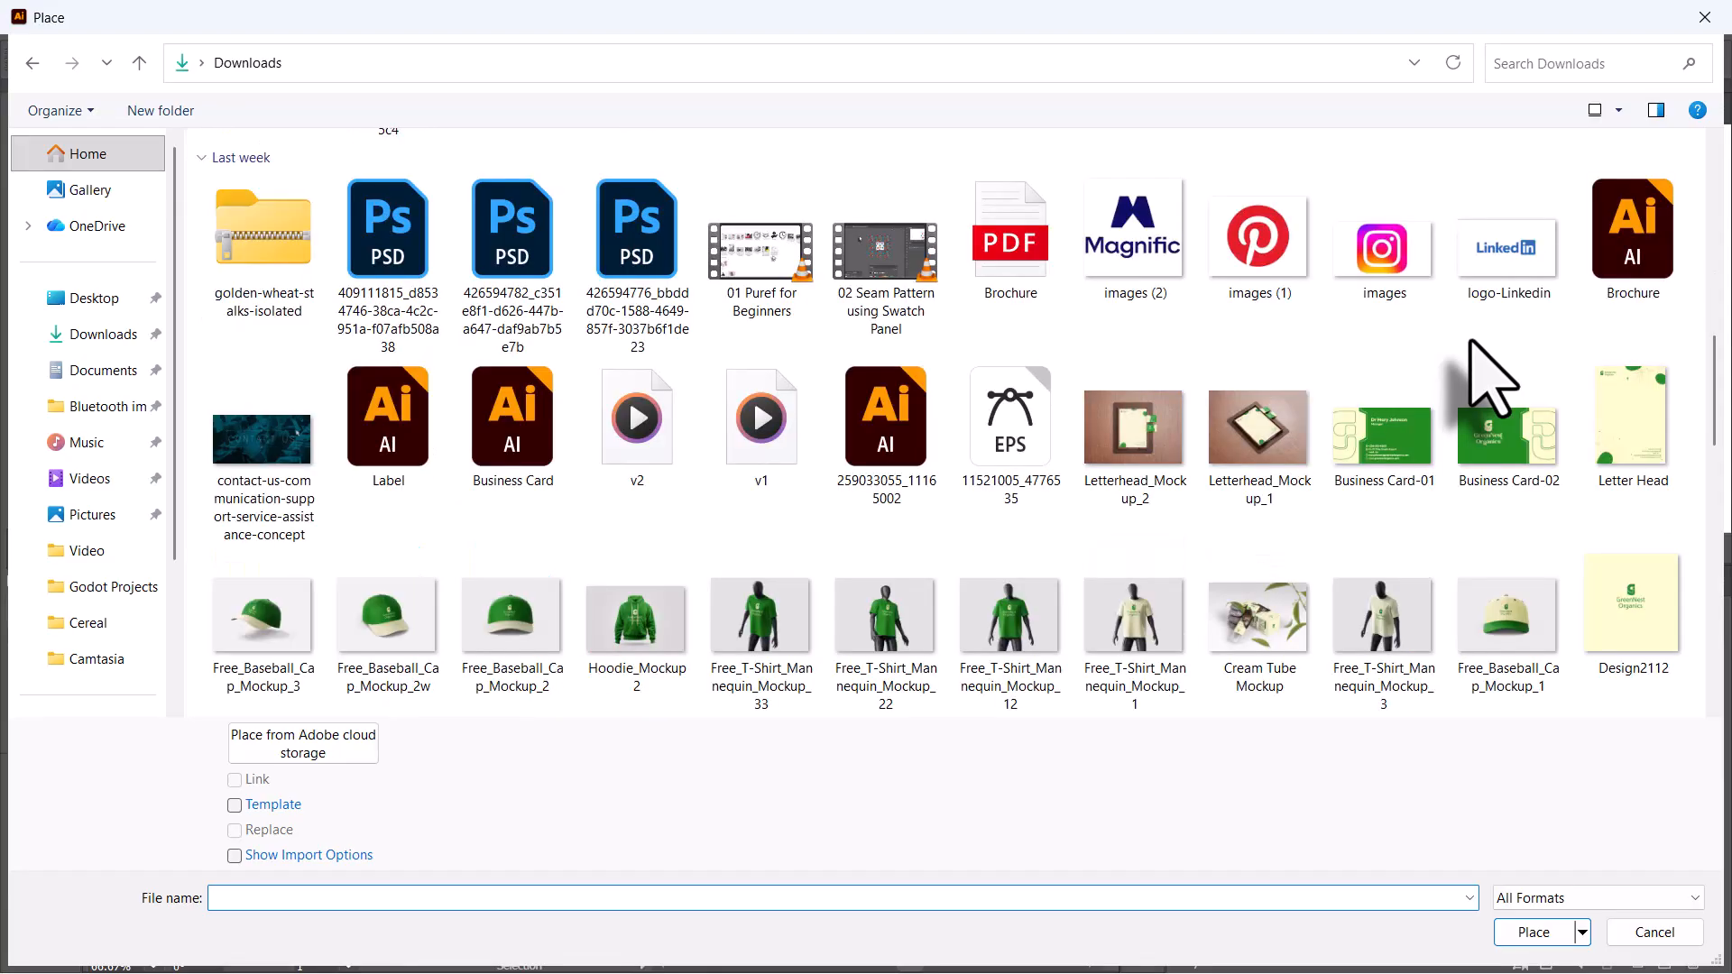
scroll(1493, 379, "down", 3)
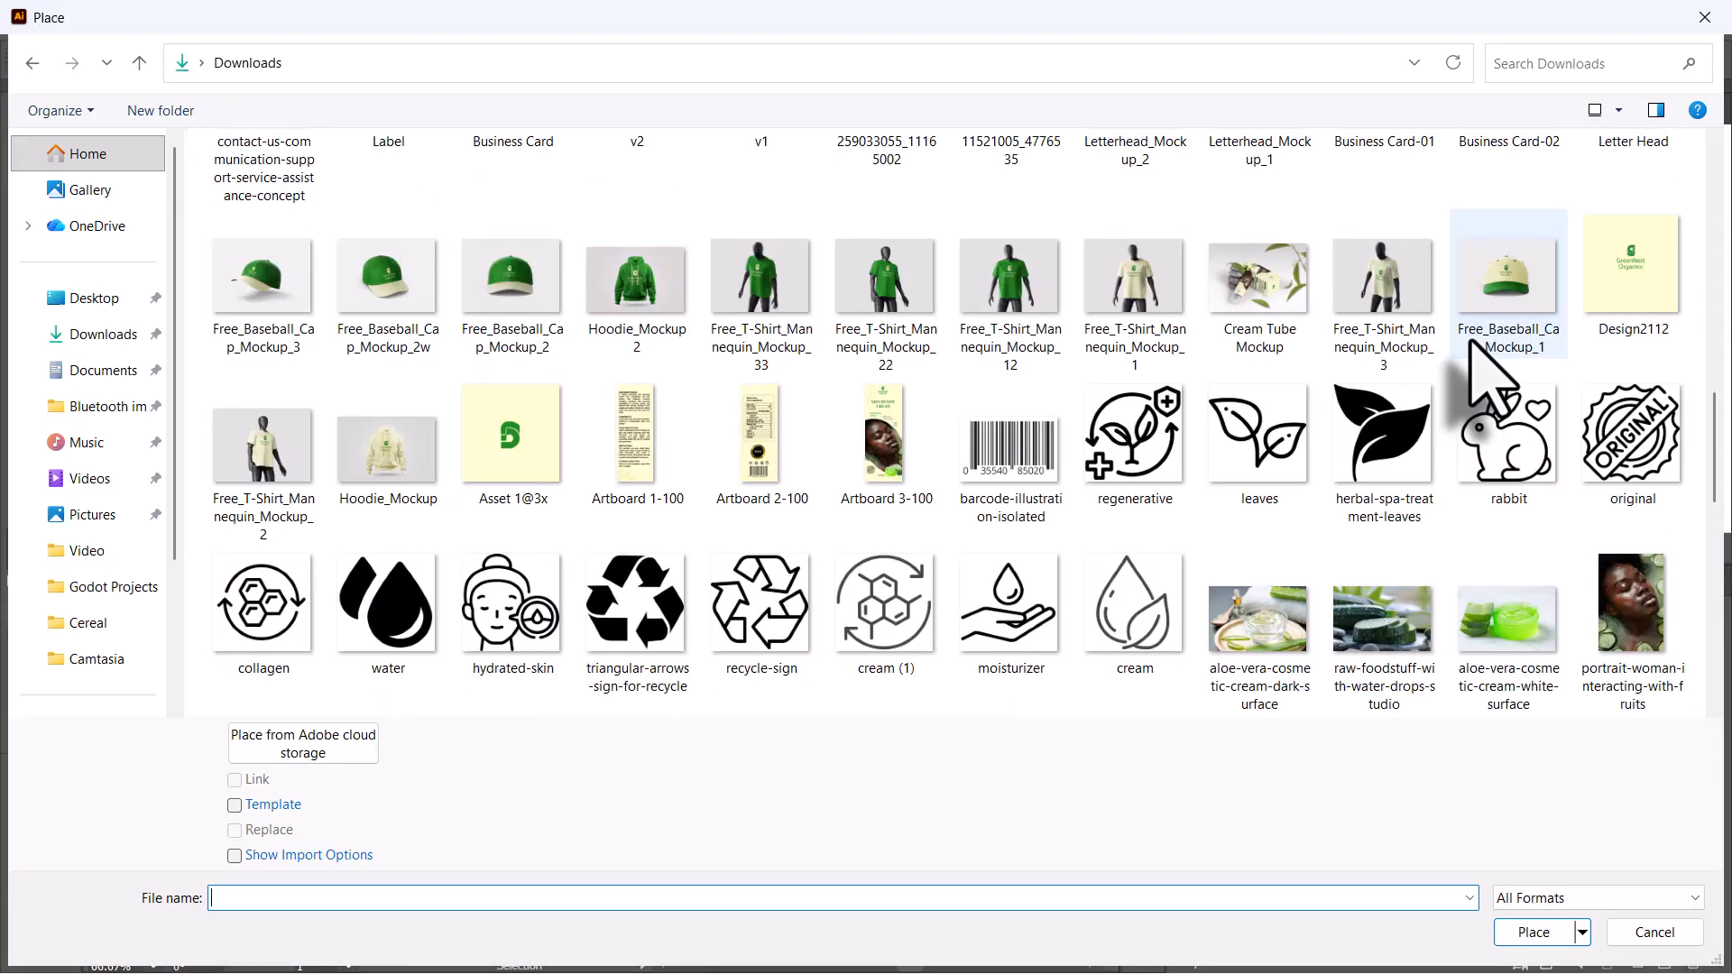
double_click(1002, 451)
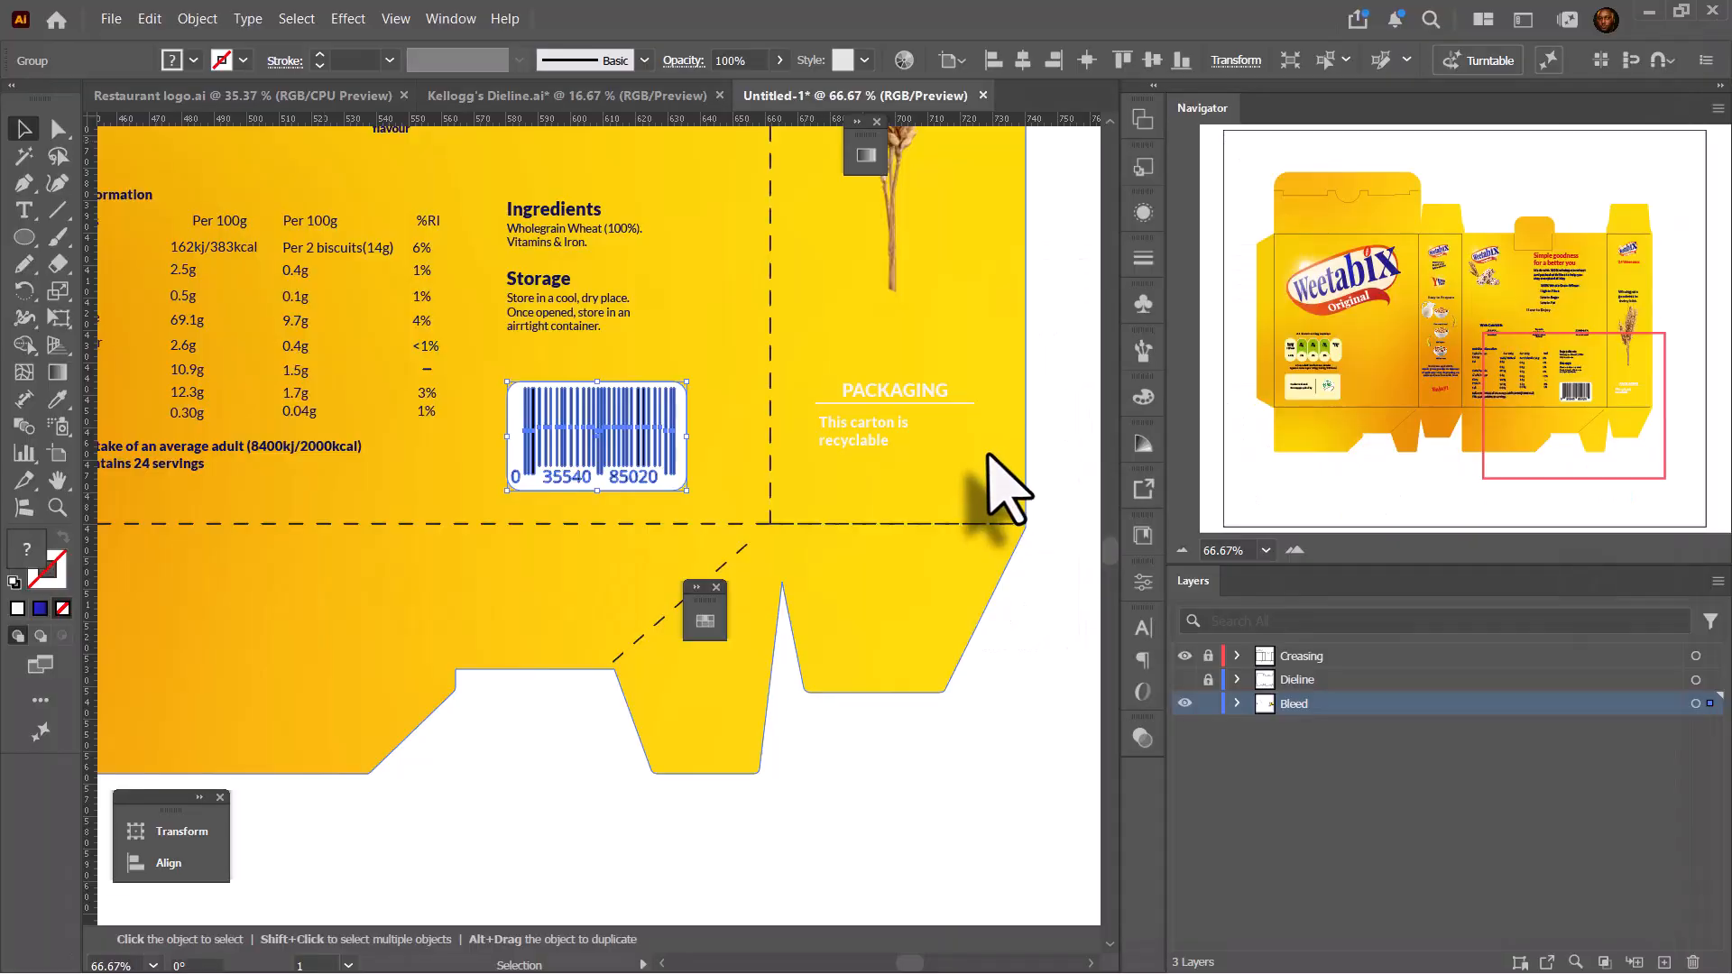
- Put the barcode image on the pasteboard beside the carton artboard
scroll(572, 533, "down", 4)
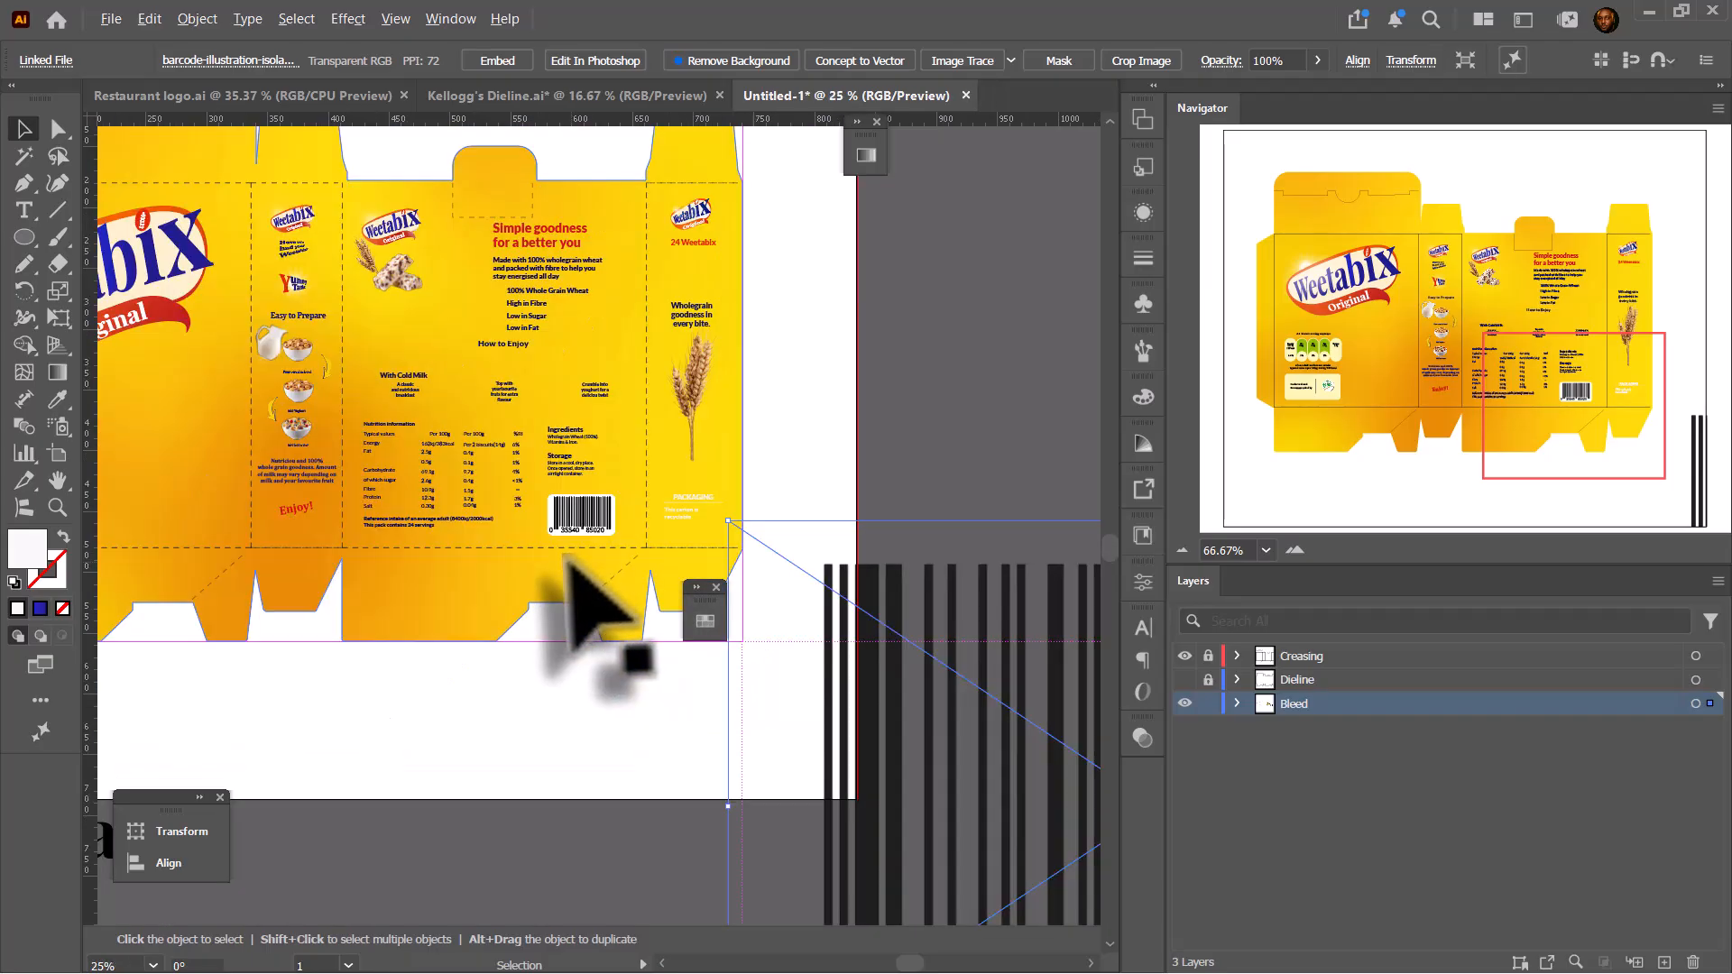
scroll(727, 541, "down", 3)
scroll(839, 584, "up", 2)
left_click_drag(839, 583, 898, 492)
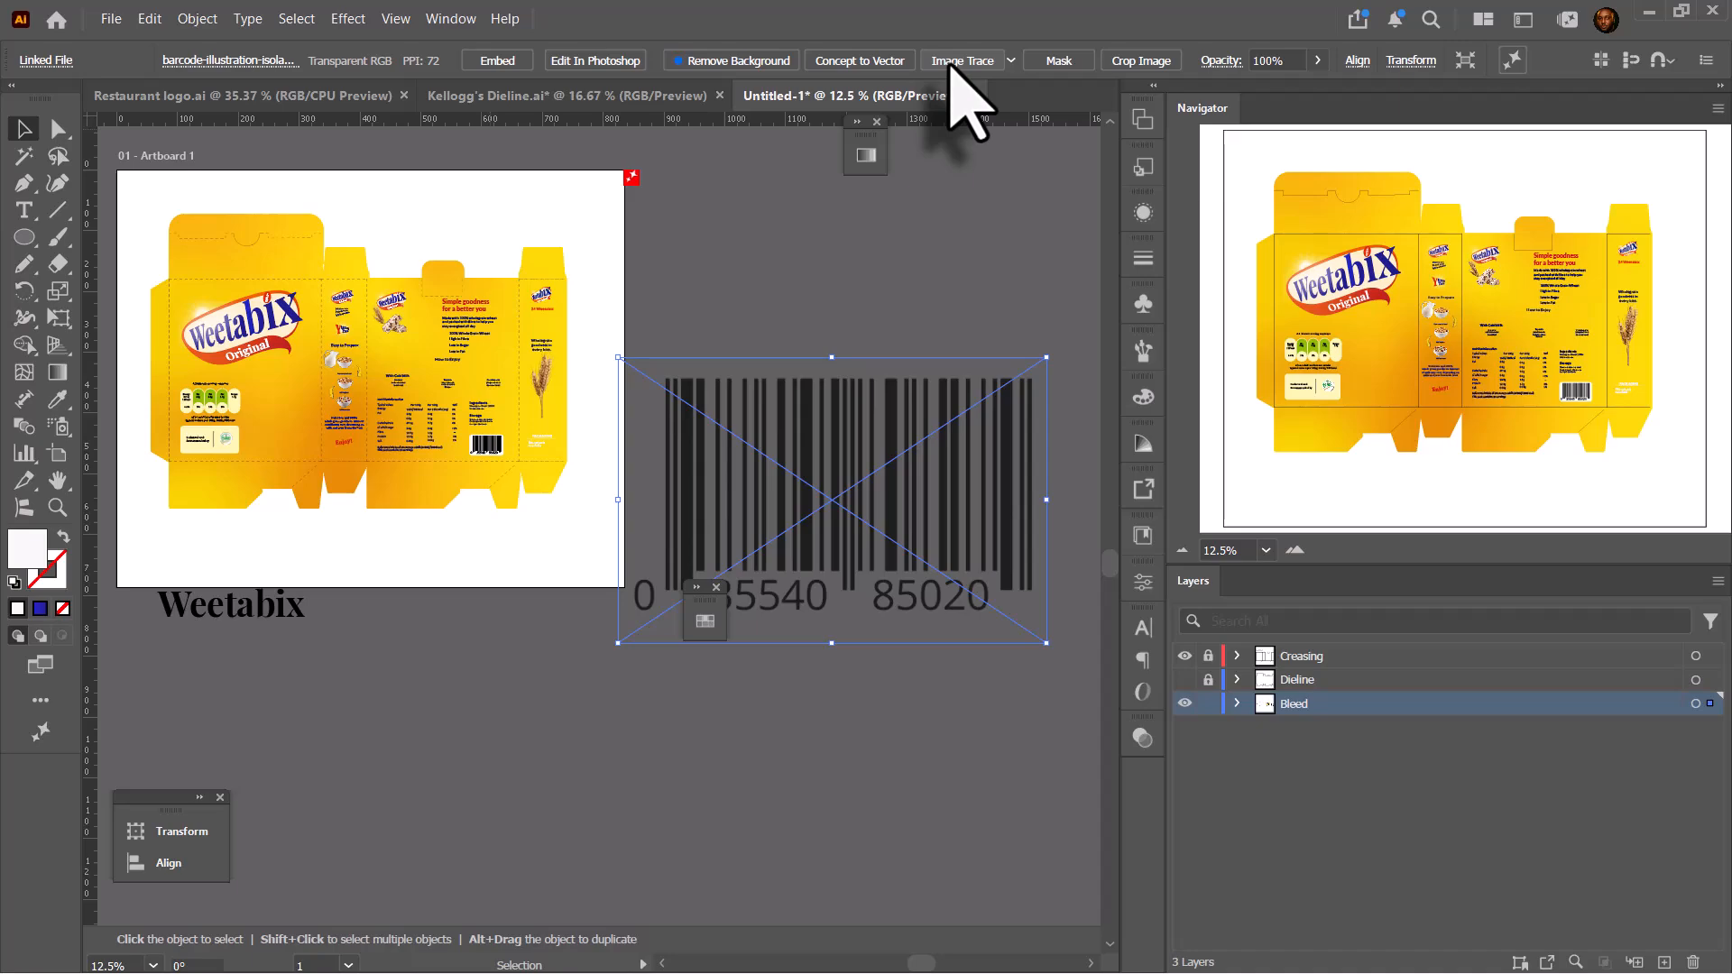
- Convert the placed barcode image to vector artwork with a default Image Trace, expand the tracing, and select the expanded group
left_click(979, 60)
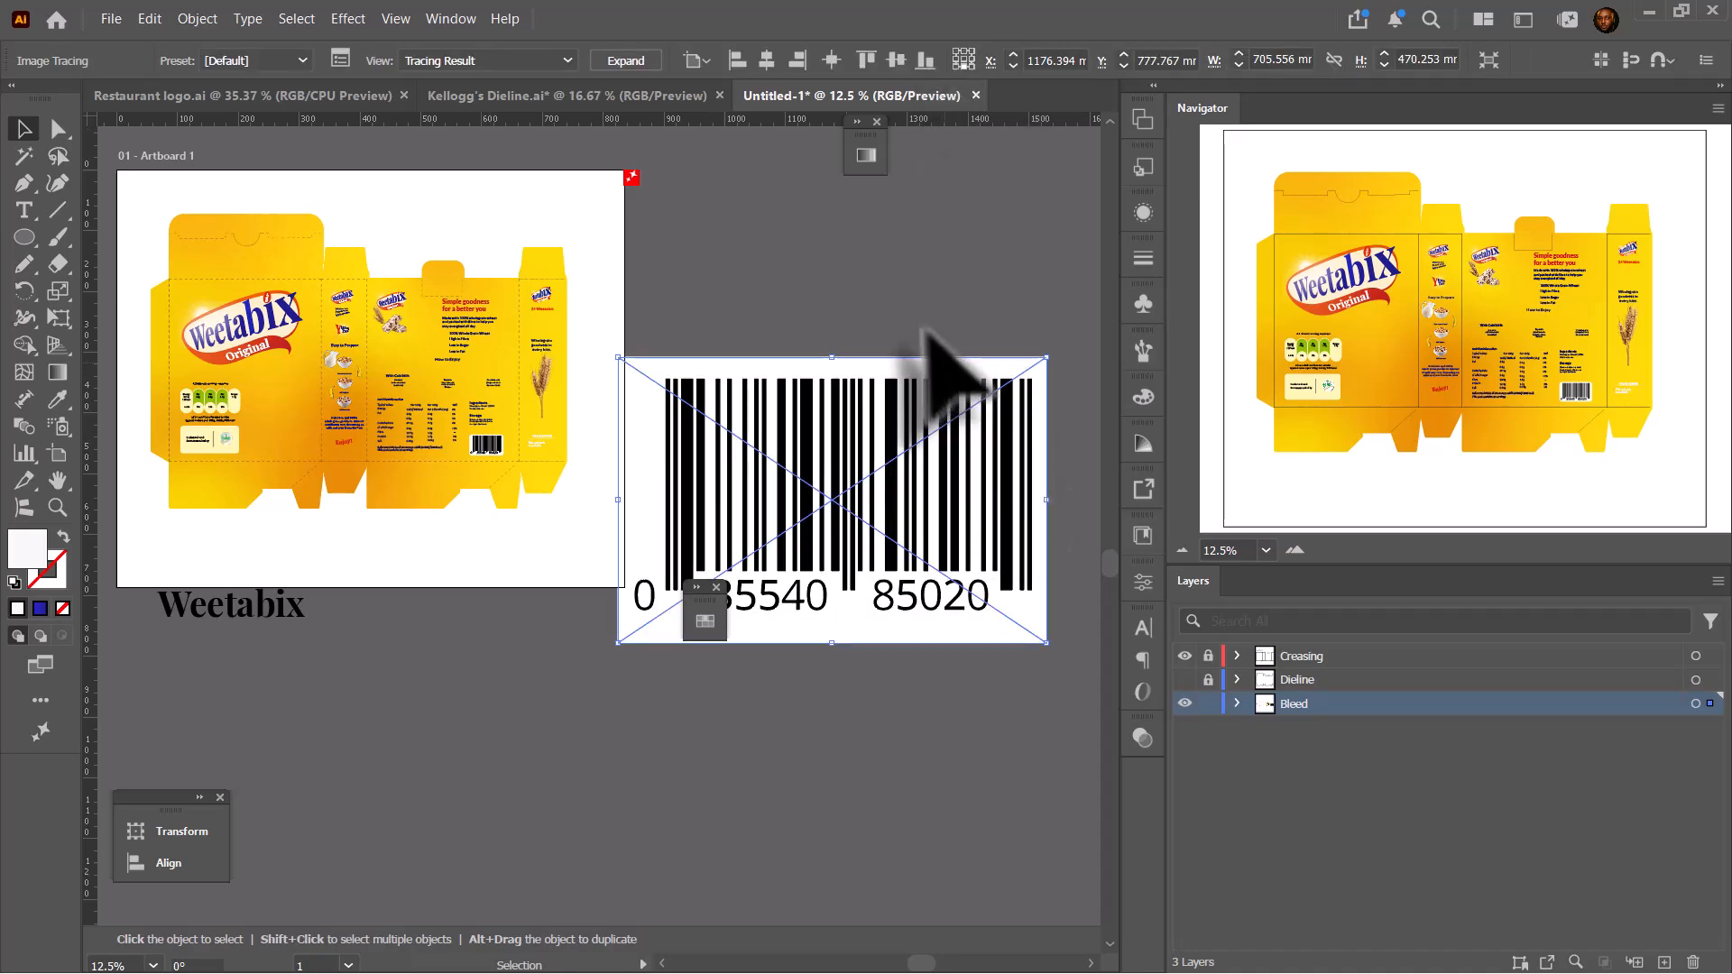
right_click(893, 408)
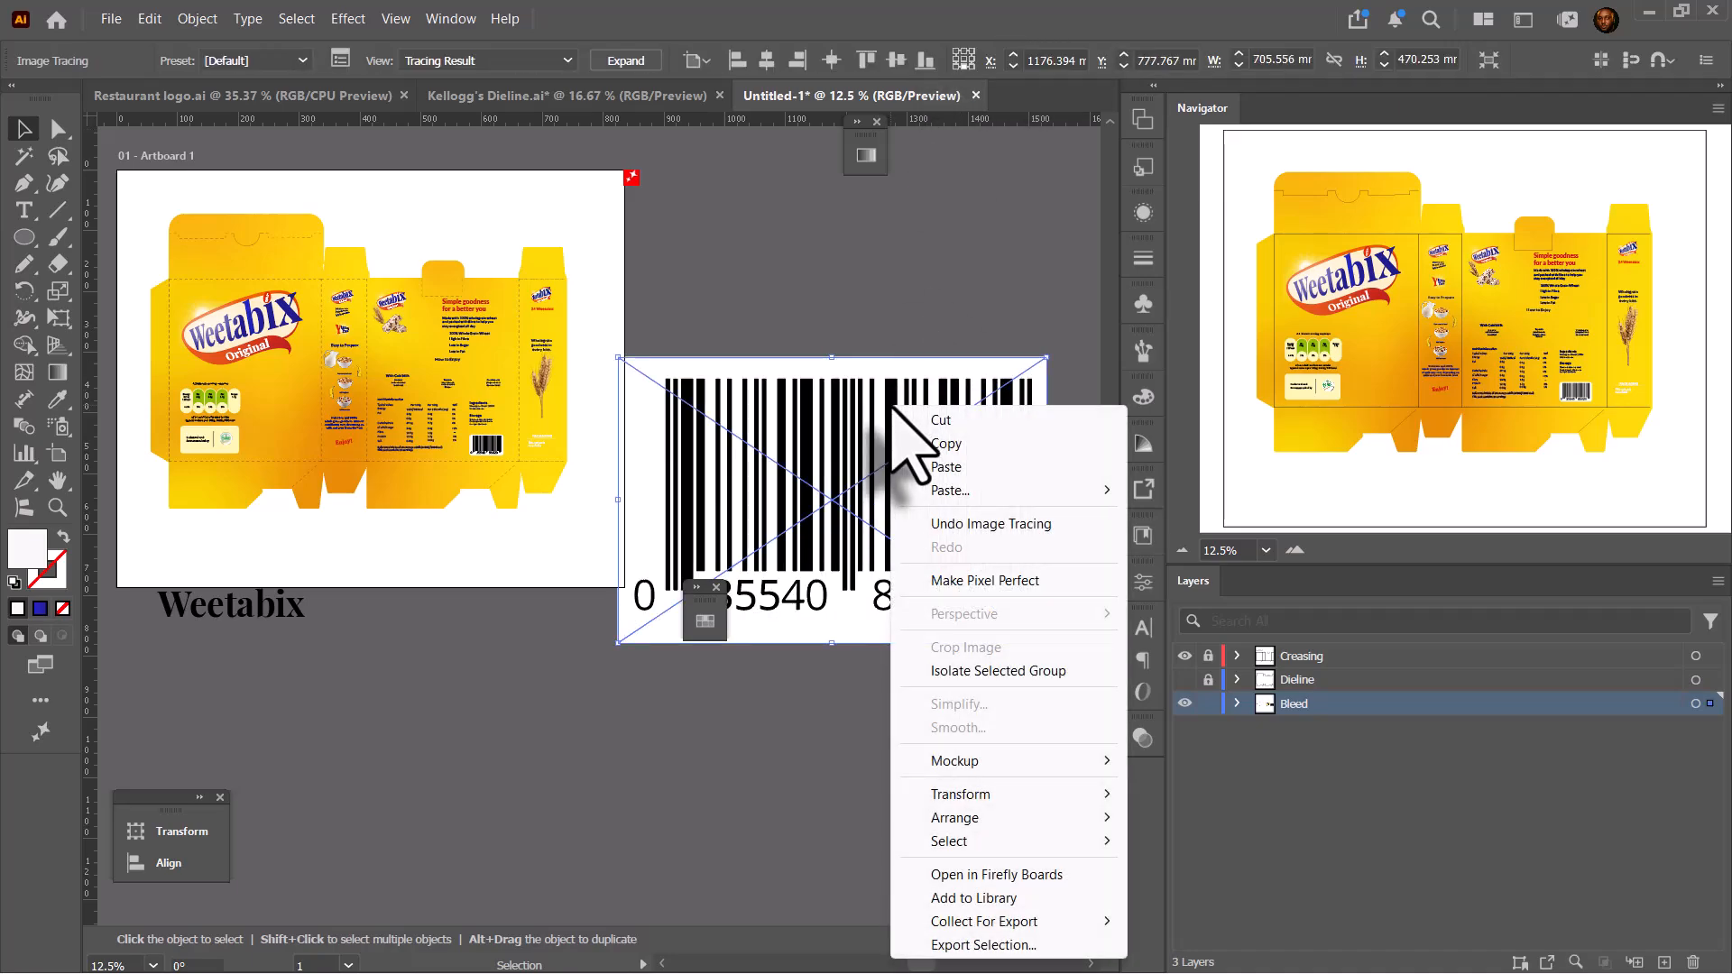
left_click(832, 410)
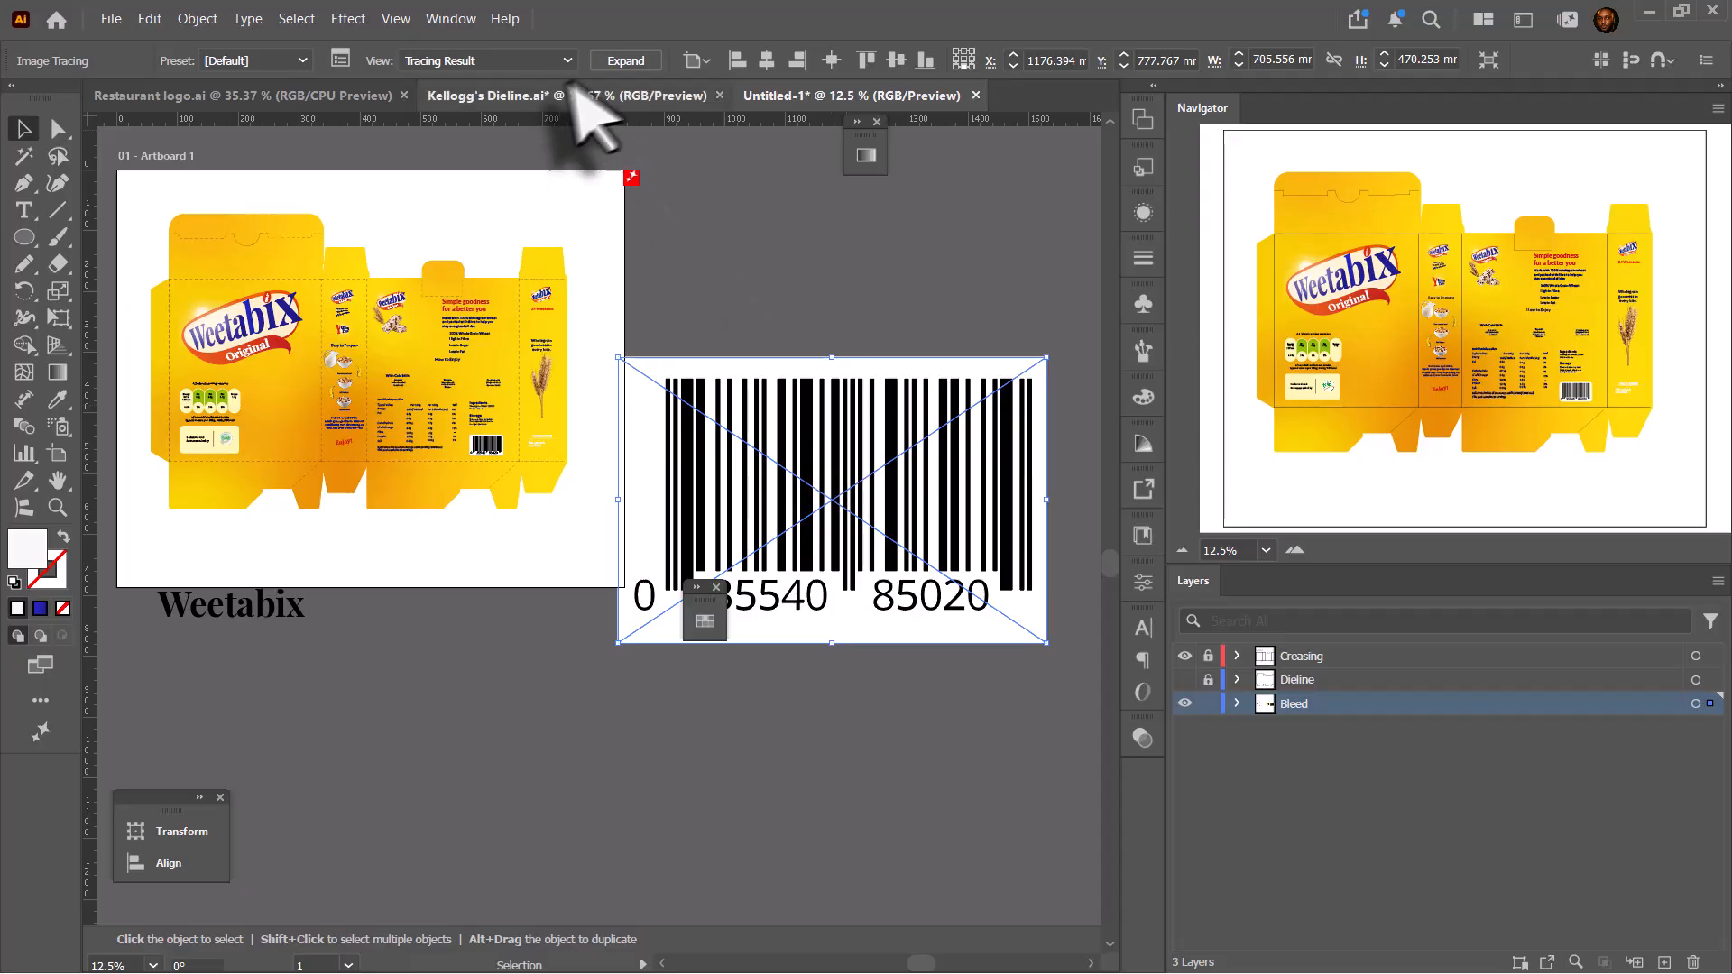
left_click(636, 61)
left_click(830, 244)
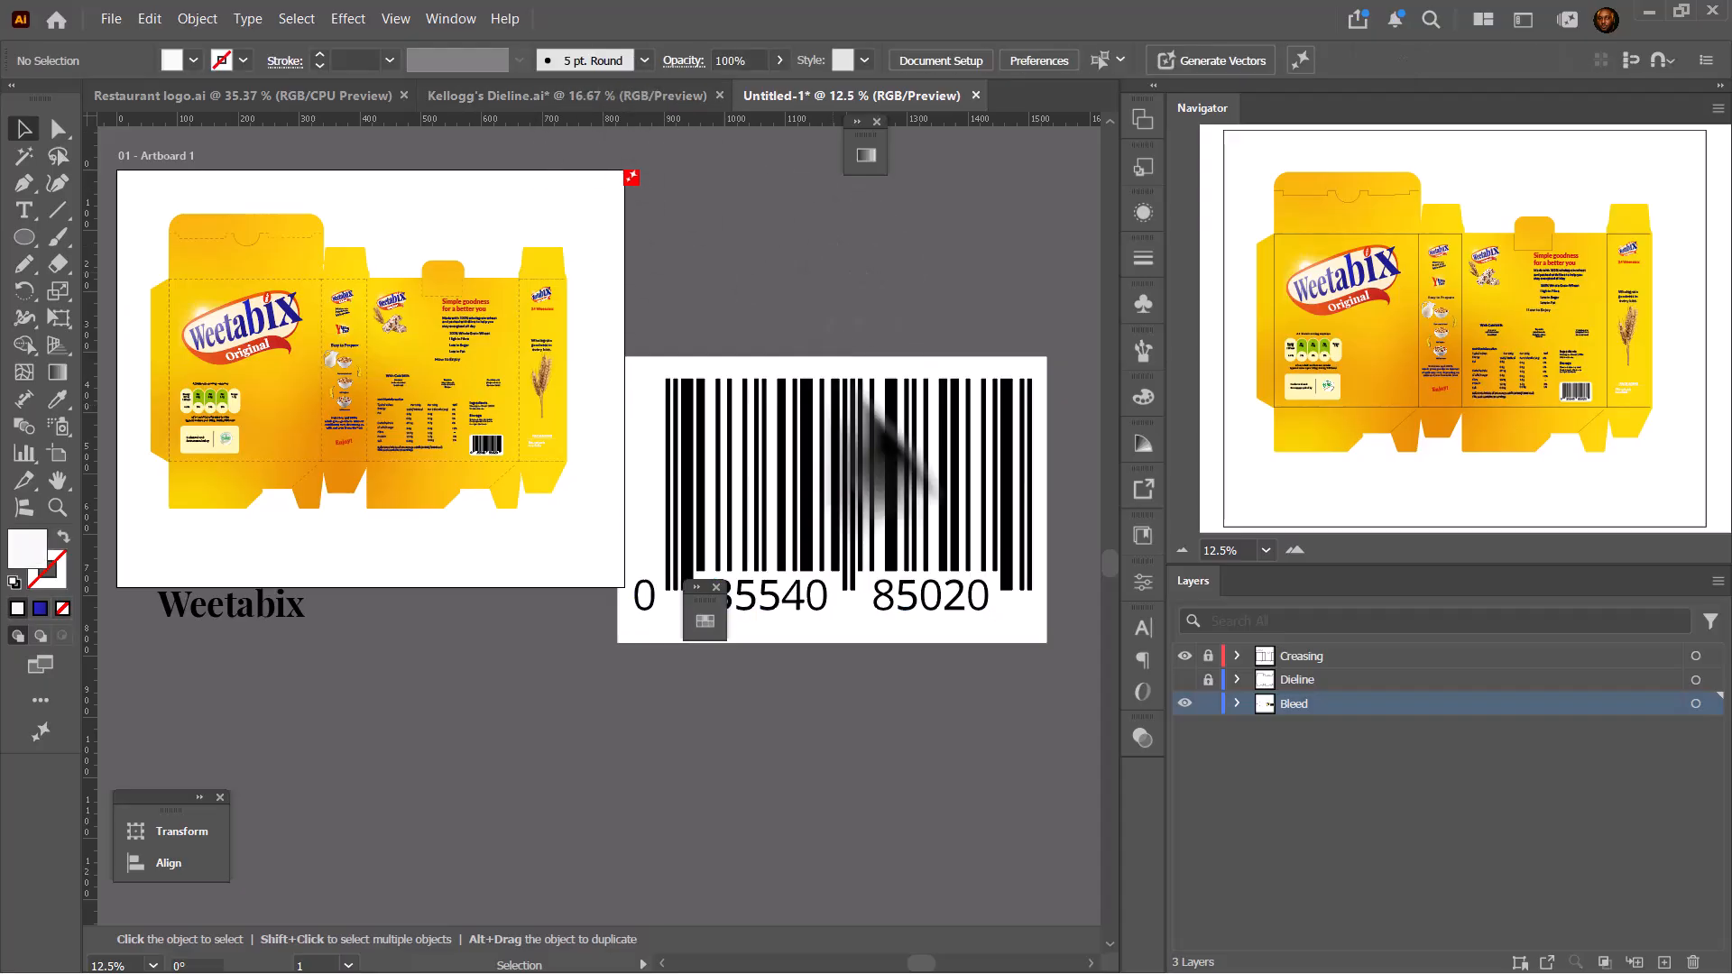
left_click(1010, 609)
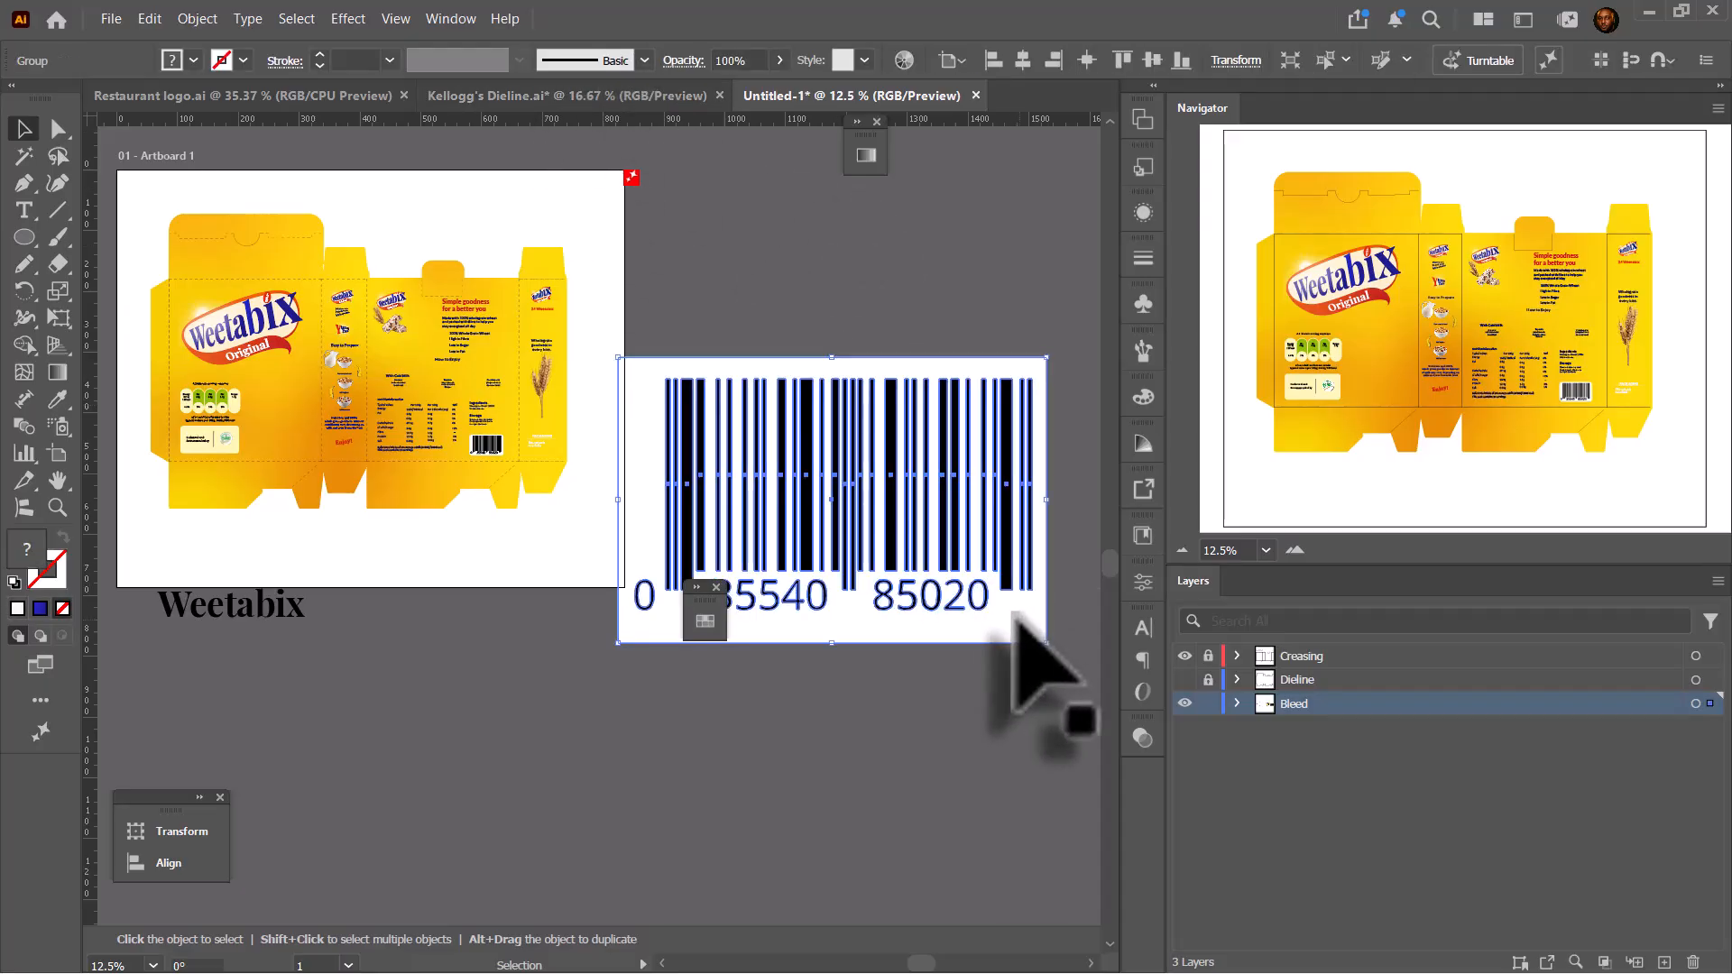
- Ungroup the traced barcode and delete its white background so only the bars and digits remain
scroll(1020, 599, "down", 1)
mouse_move(1020, 577)
left_mouse_down()
mouse_move(1020, 557)
mouse_move(1046, 567)
left_mouse_up()
right_click(1012, 569)
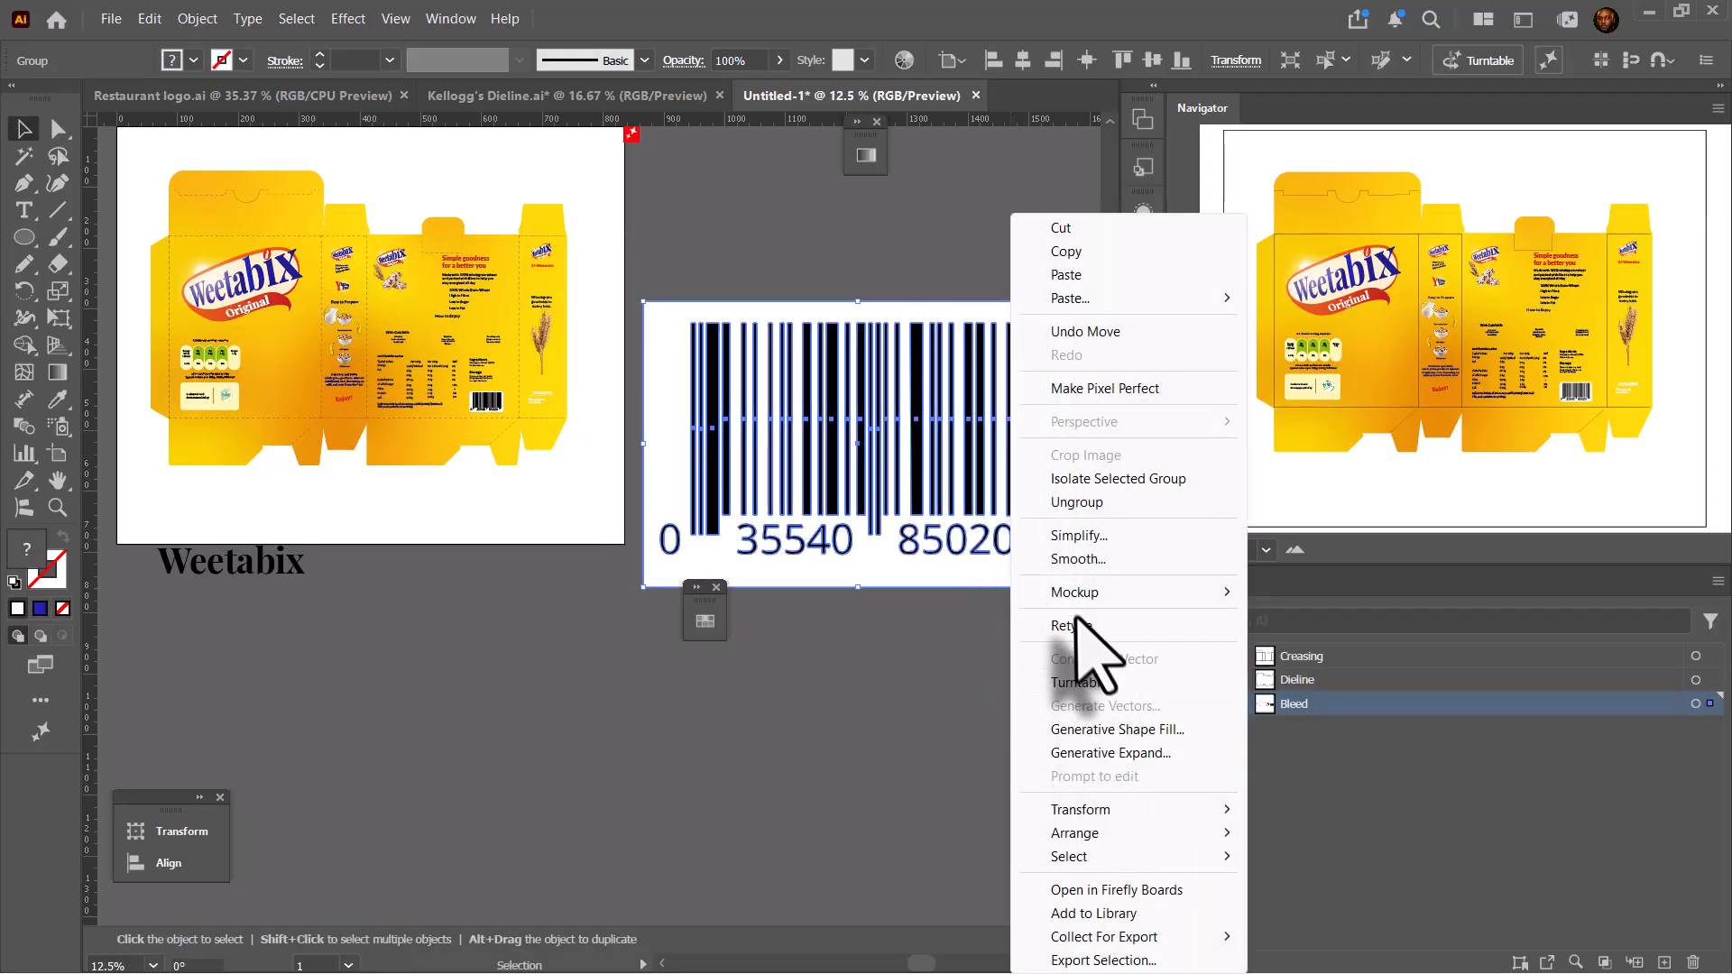
left_click(1091, 502)
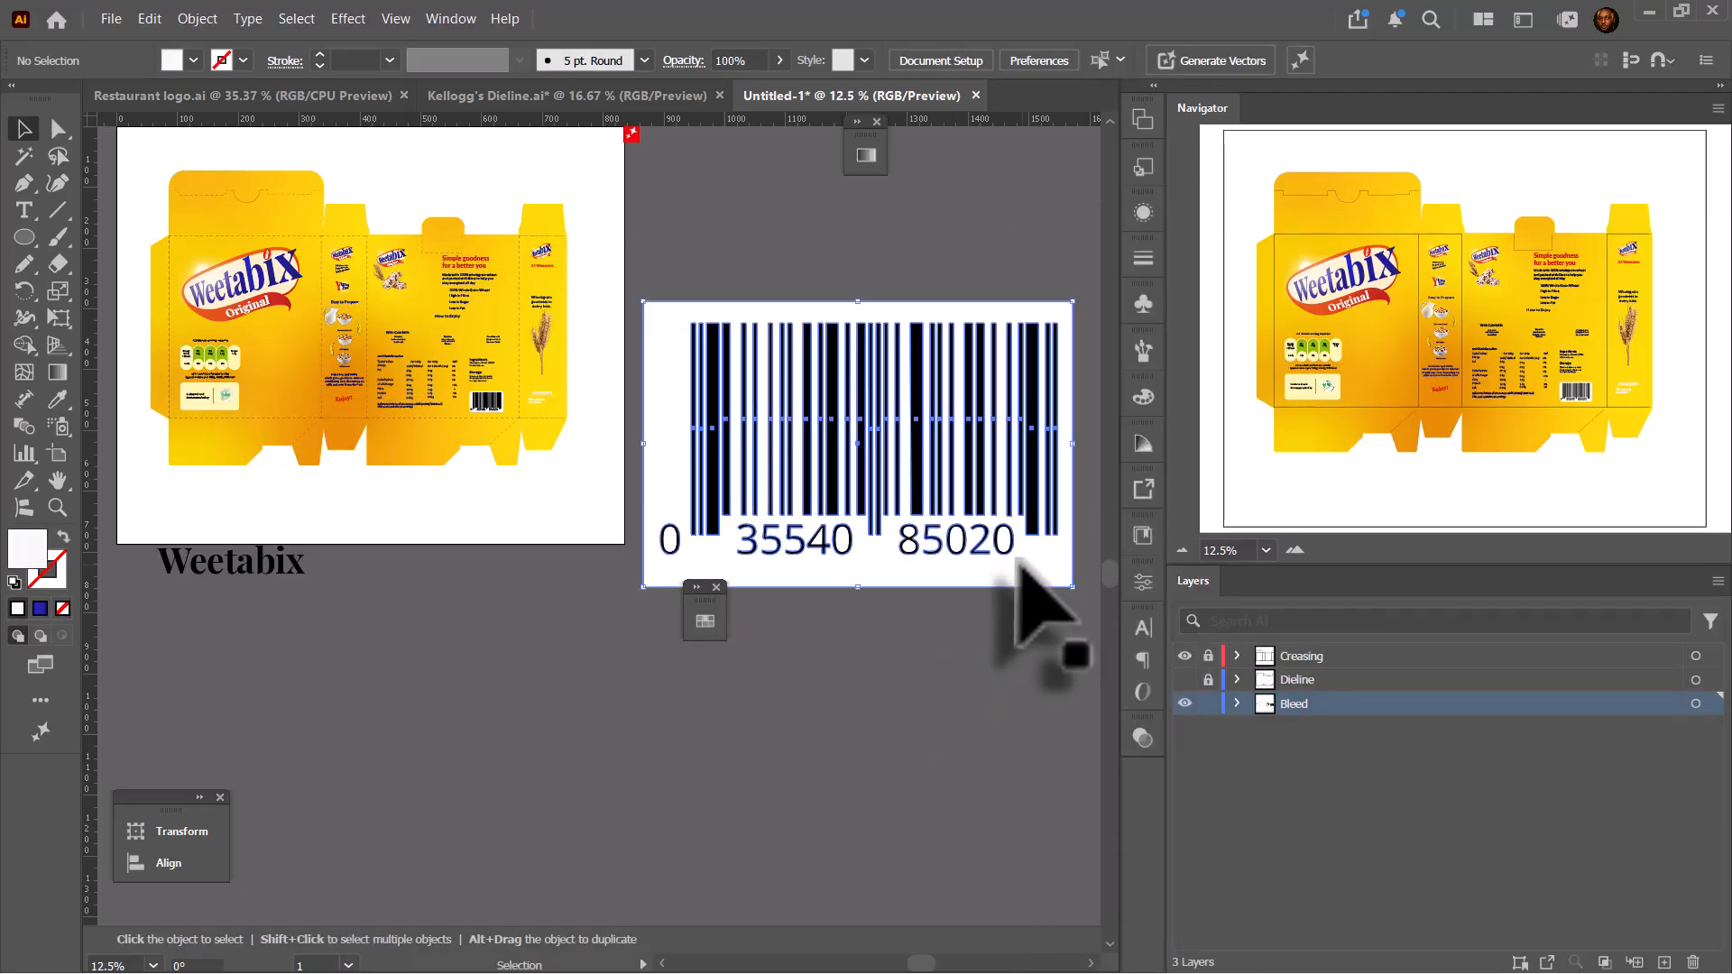
left_click_drag(1016, 555, 1013, 908)
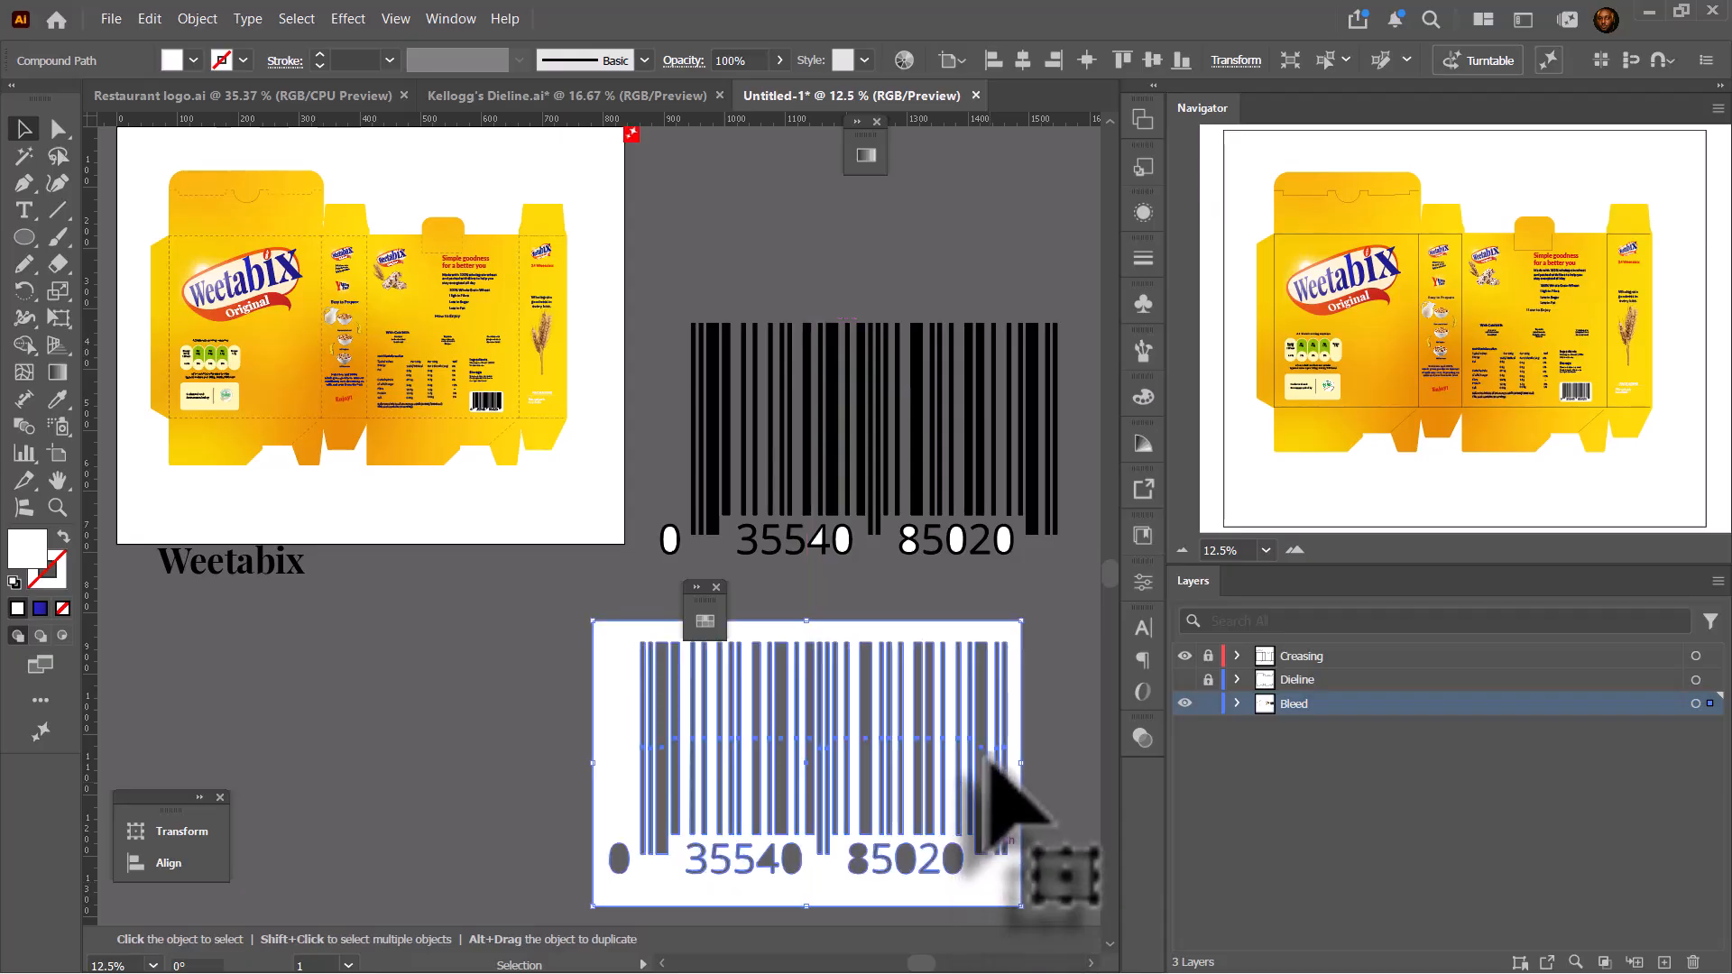
key("Delete")
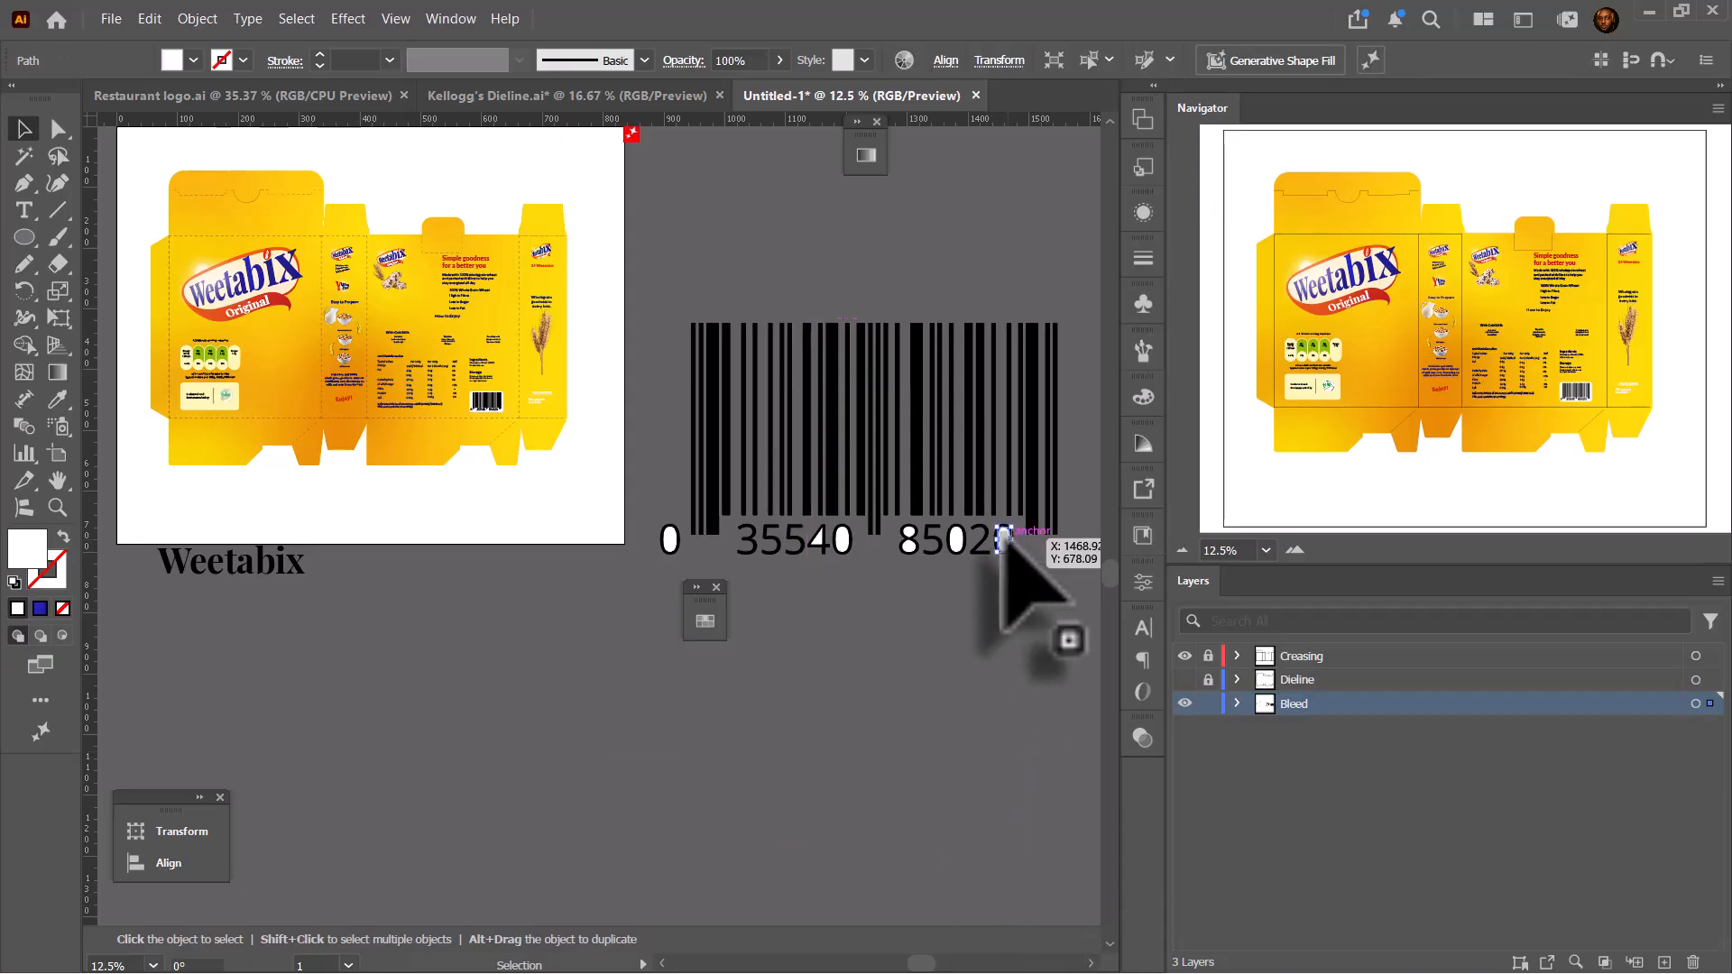
- Delete the leftover white shapes inside the barcode's digits 0, 8 and 4
left_click(953, 538)
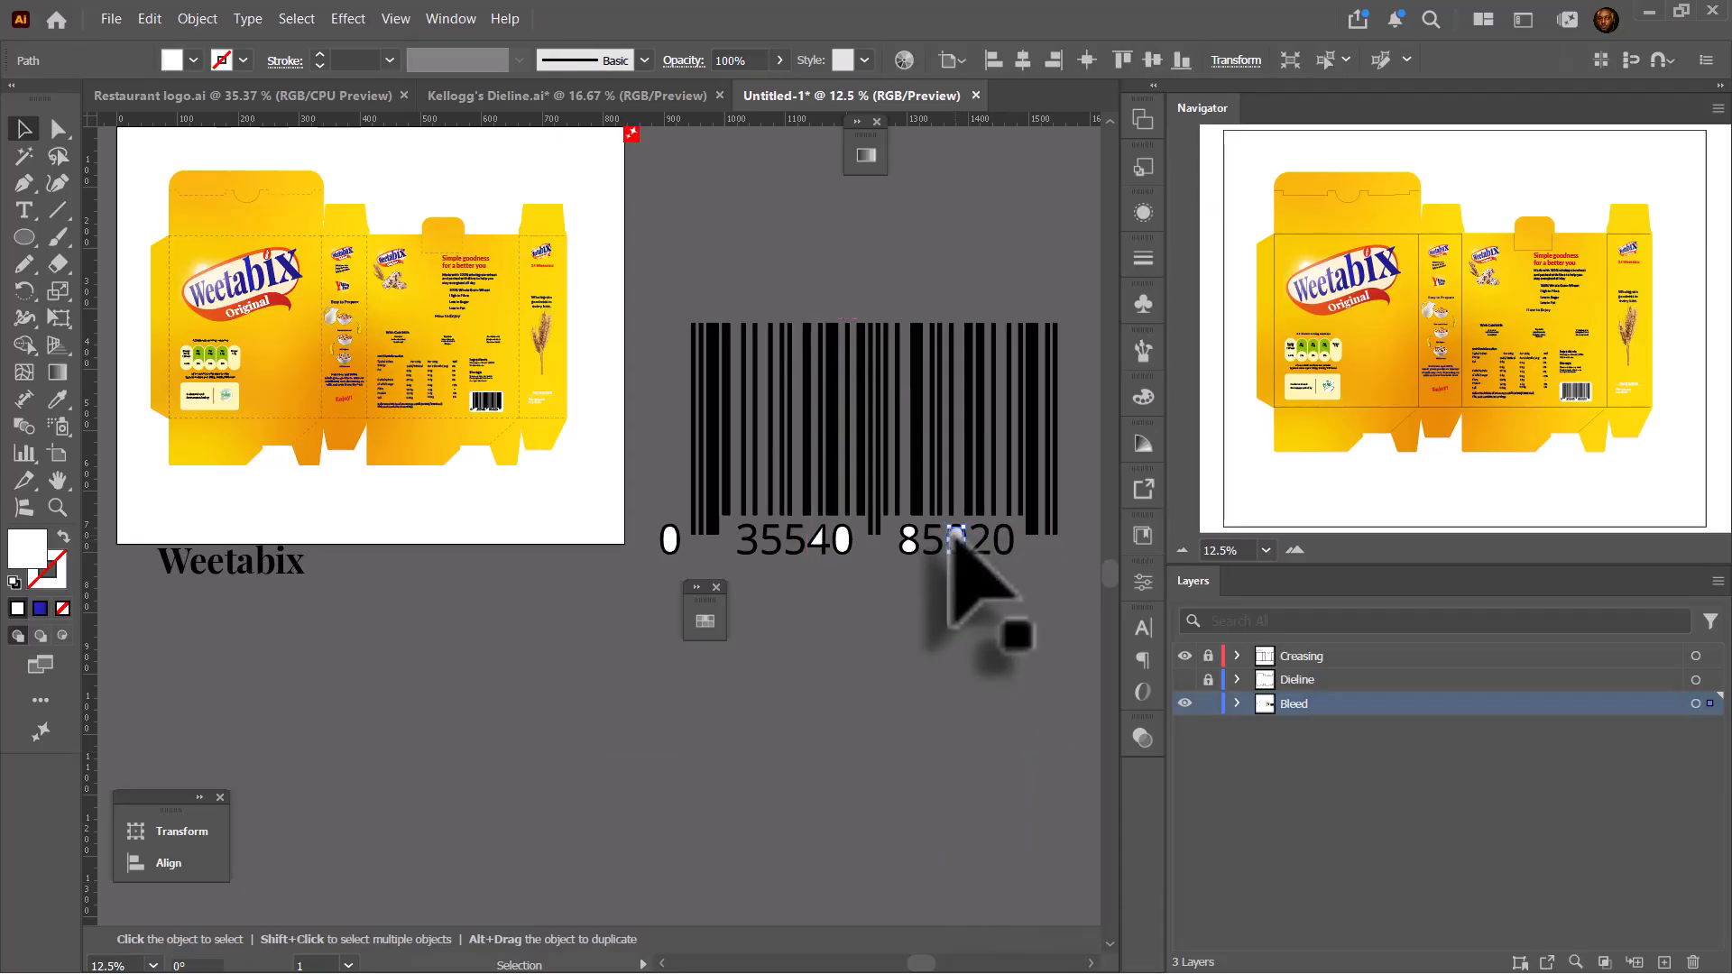
key("Delete")
left_click(907, 546)
key("Delete")
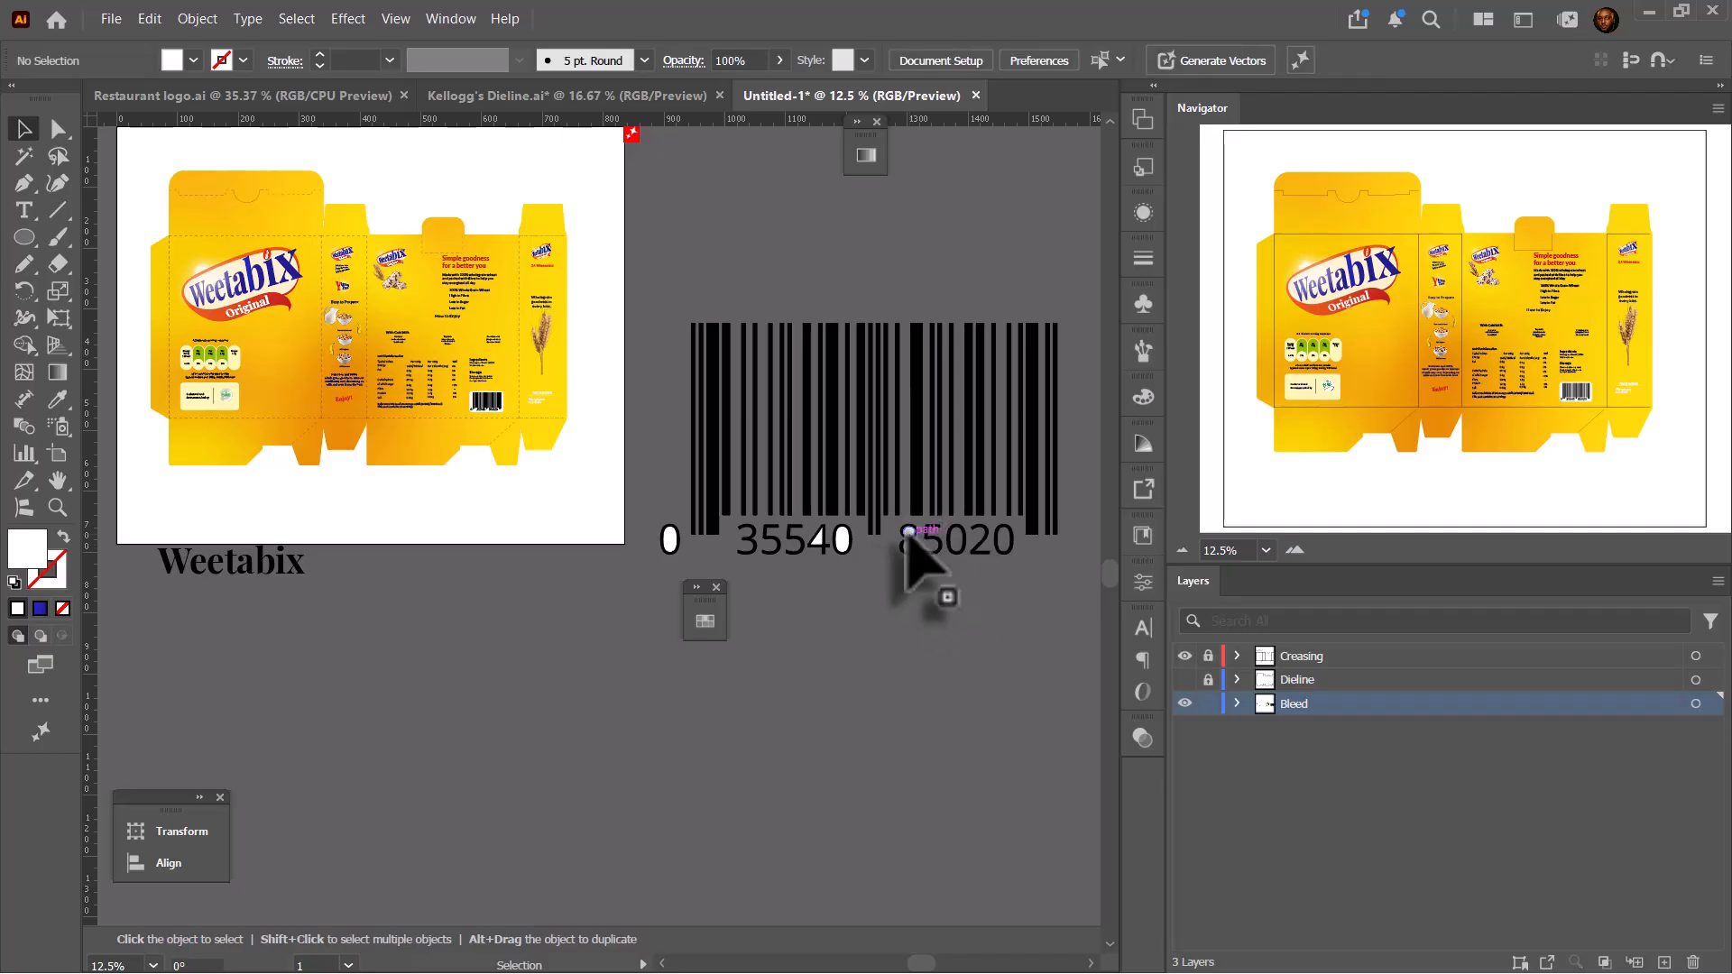
left_click(909, 532)
key("Delete")
left_click(841, 538)
key("Delete")
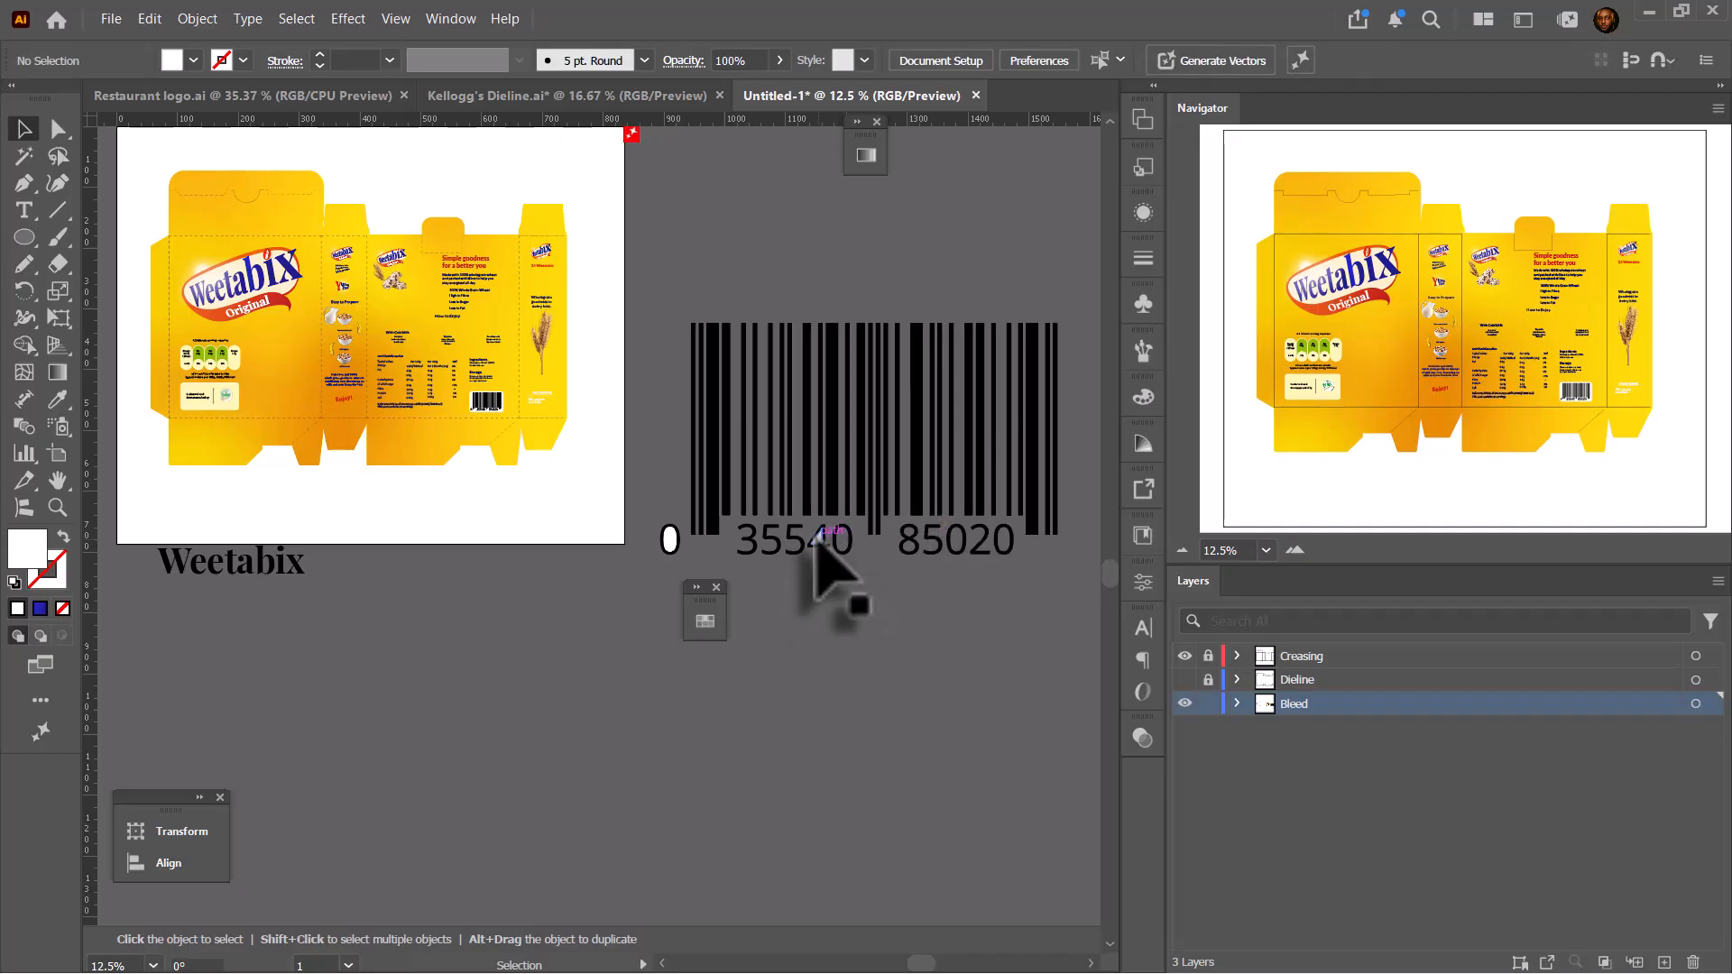
left_click(817, 540)
key("Delete")
left_click(669, 540)
key("Delete")
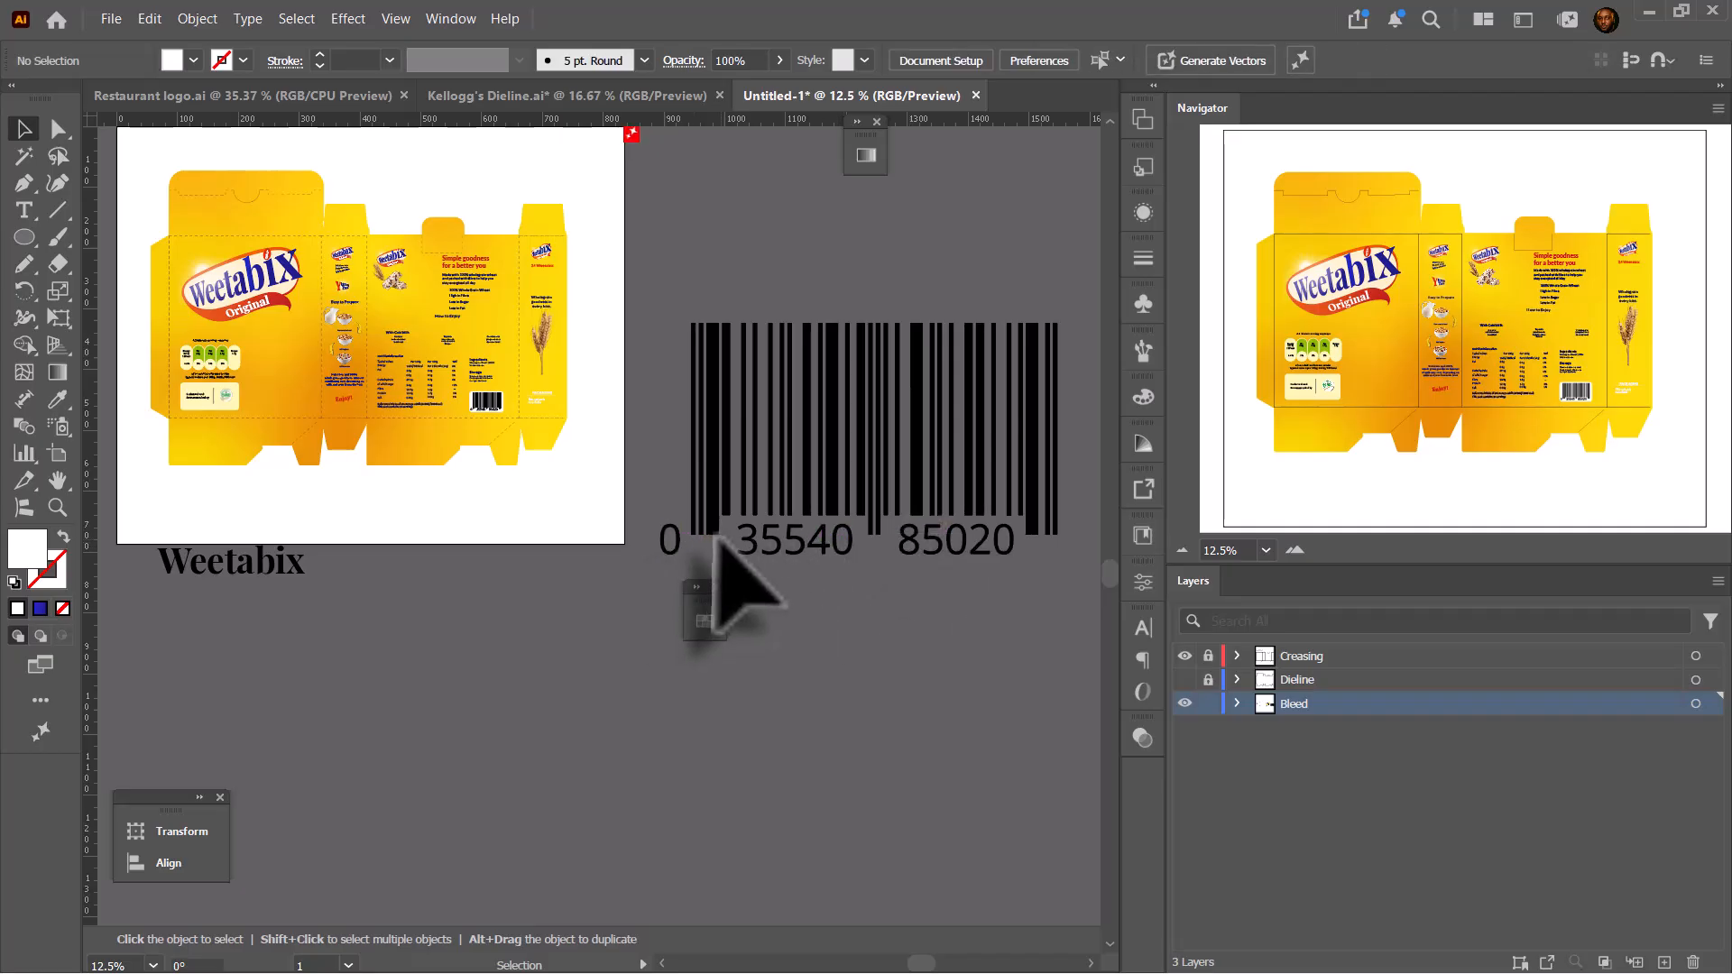
- Draw a white rounded rectangle as a background behind the whole barcode and its digits
scroll(704, 551, "down", 1)
left_click_drag(24, 238, 80, 264)
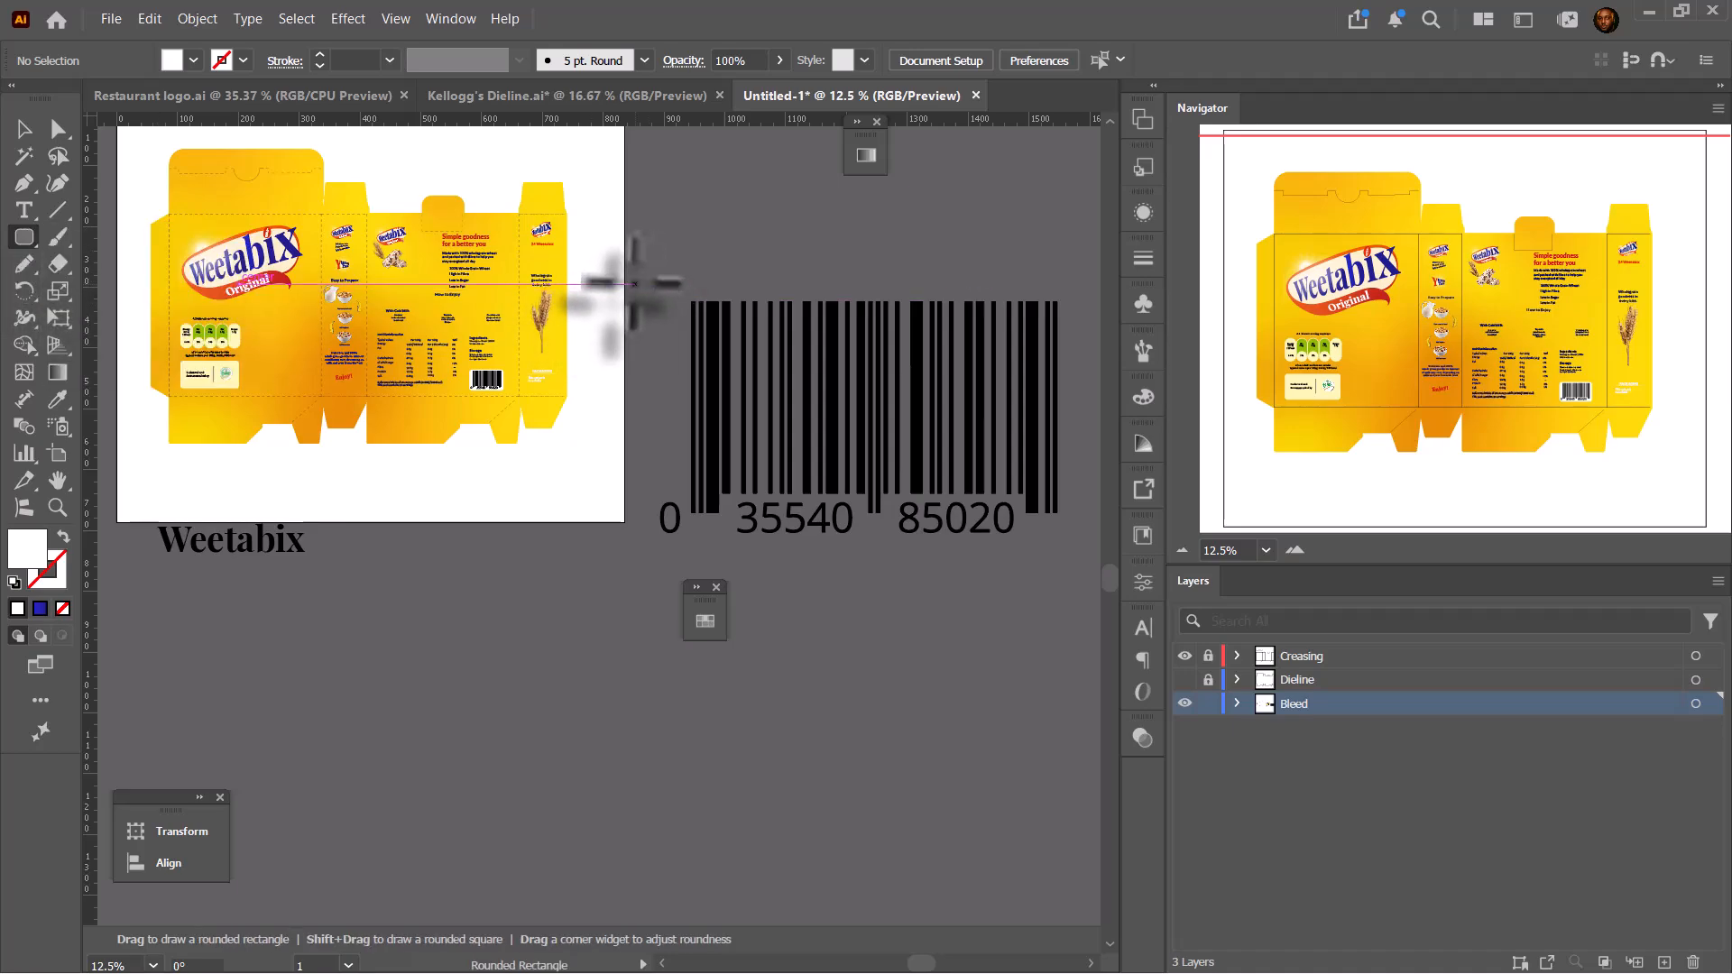
left_click_drag(634, 283, 1080, 548)
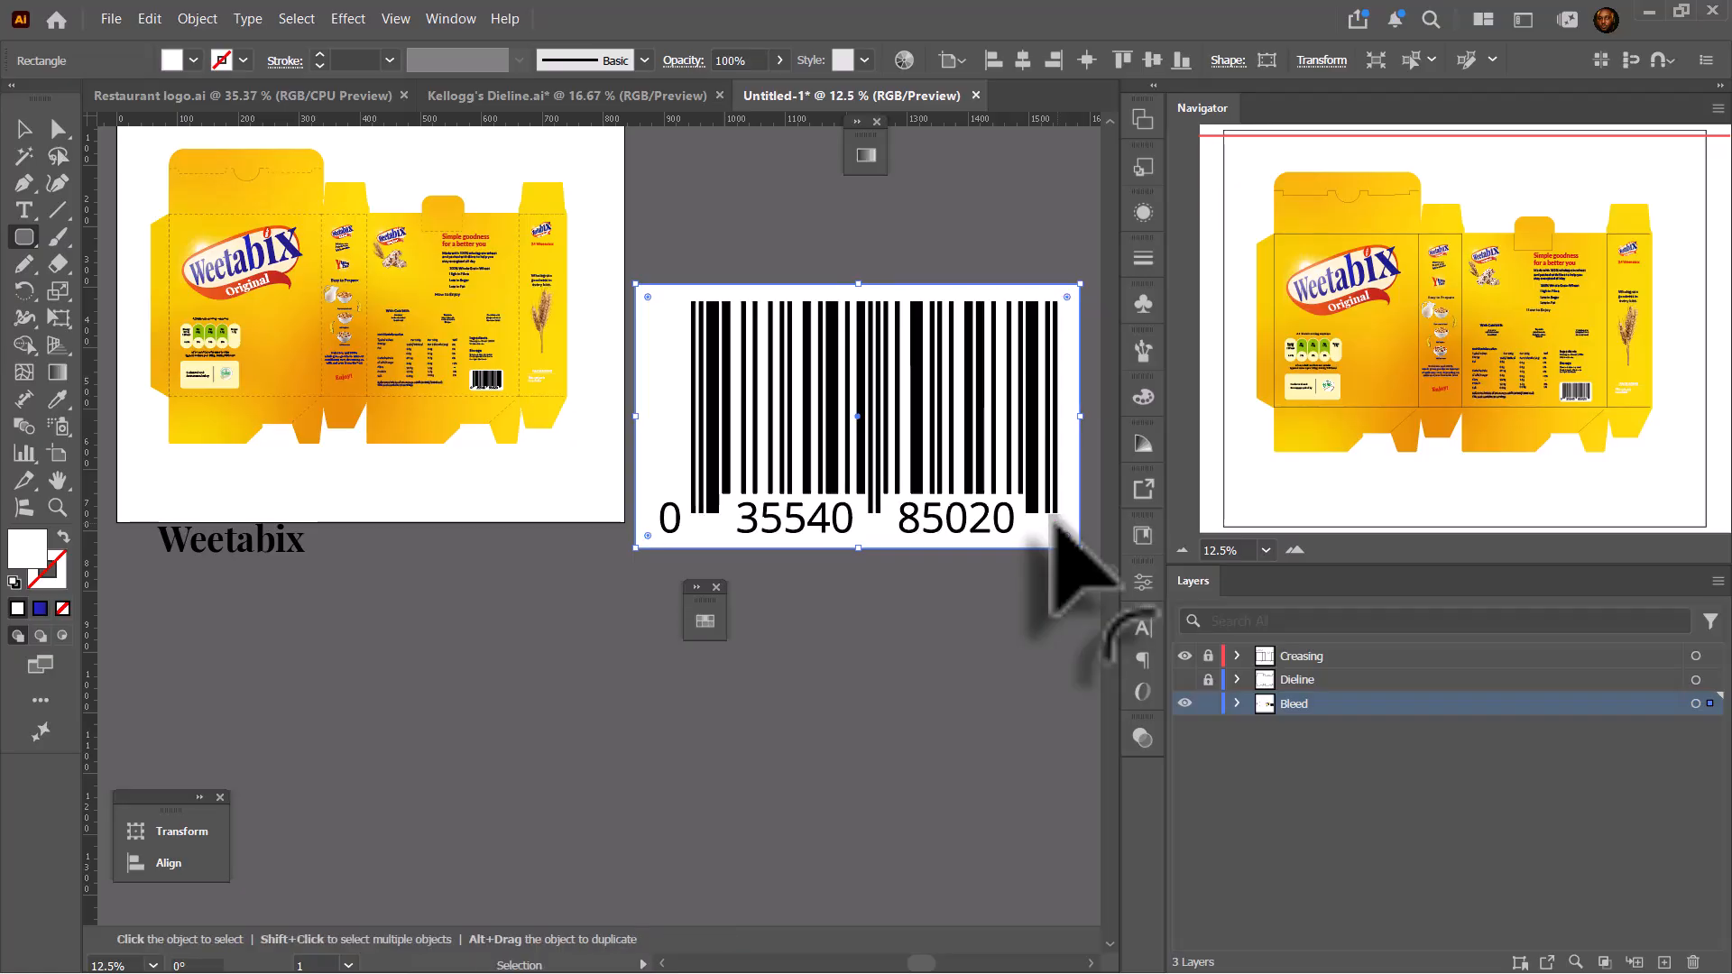
key("v")
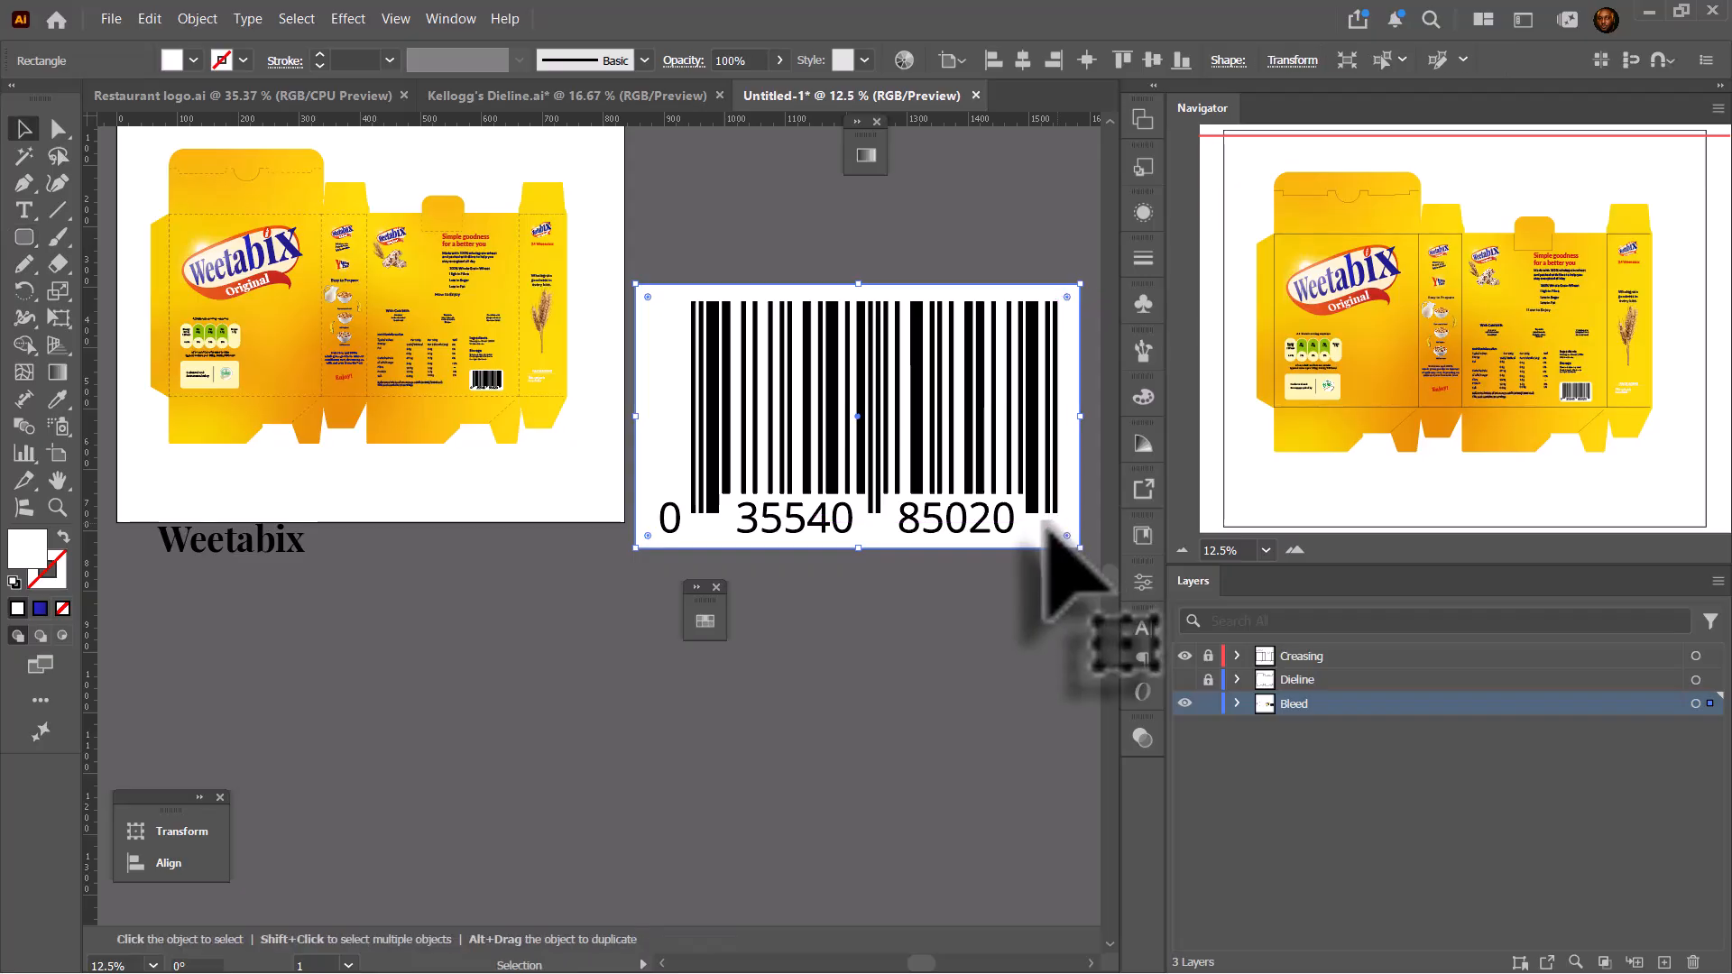
left_click(966, 613)
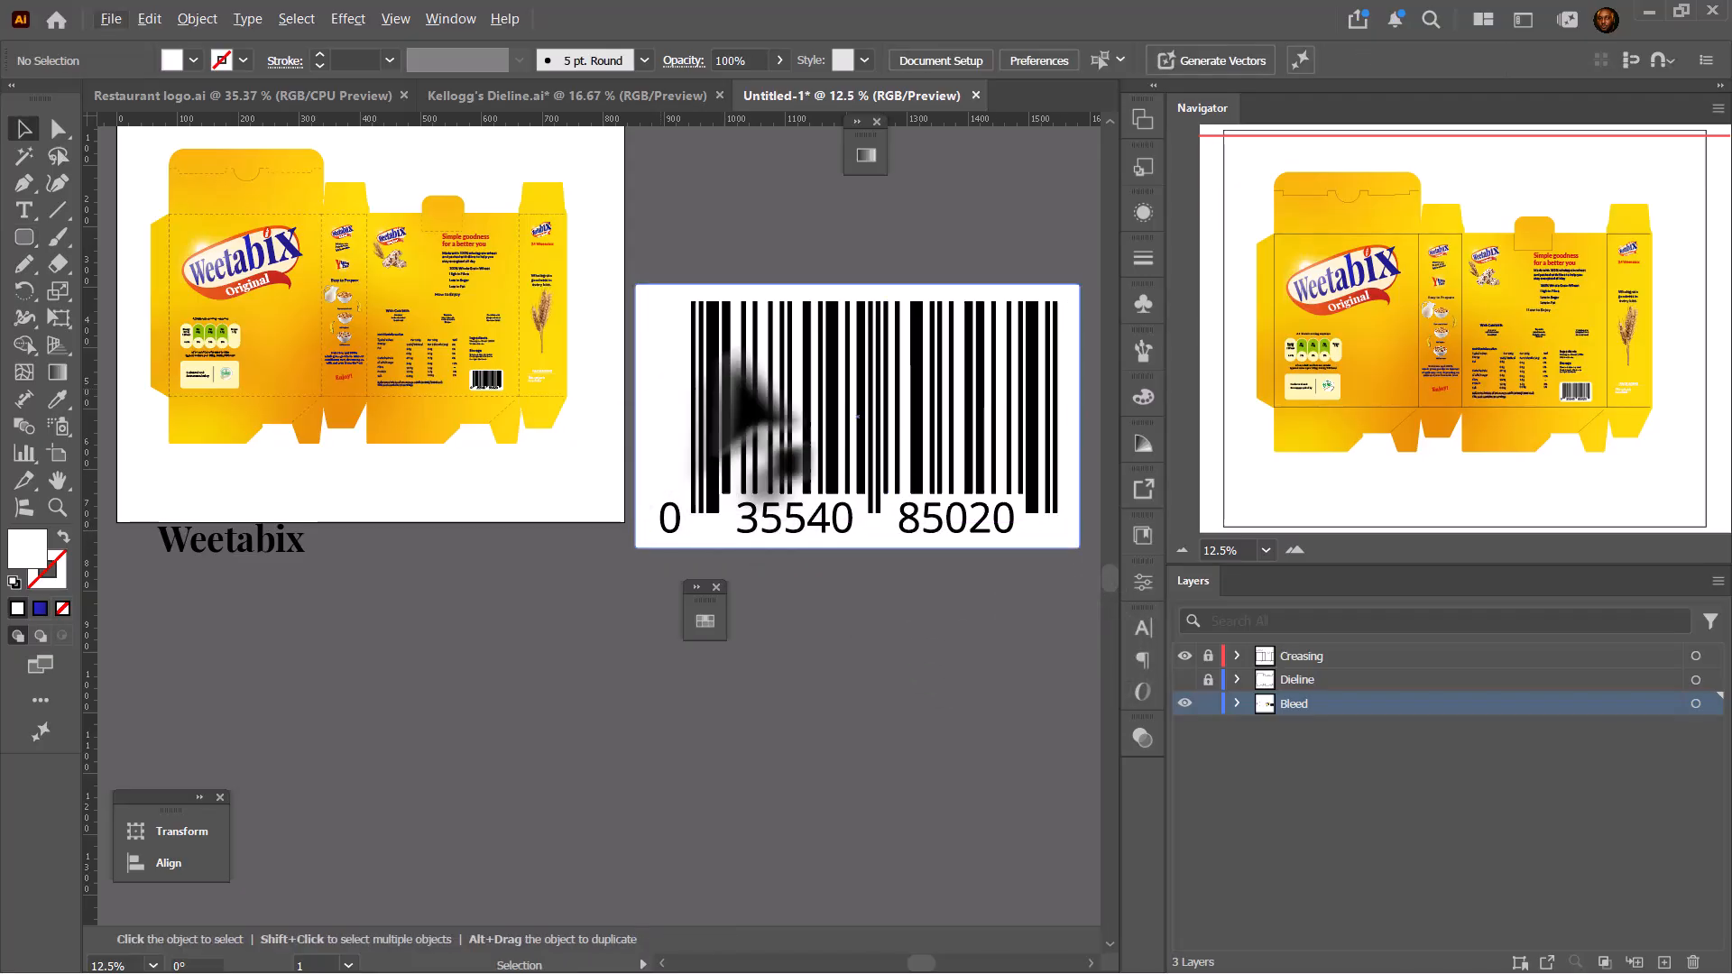
- Move the barcode and its white background farther from the artboard and group them
scroll(756, 359, "down", 3)
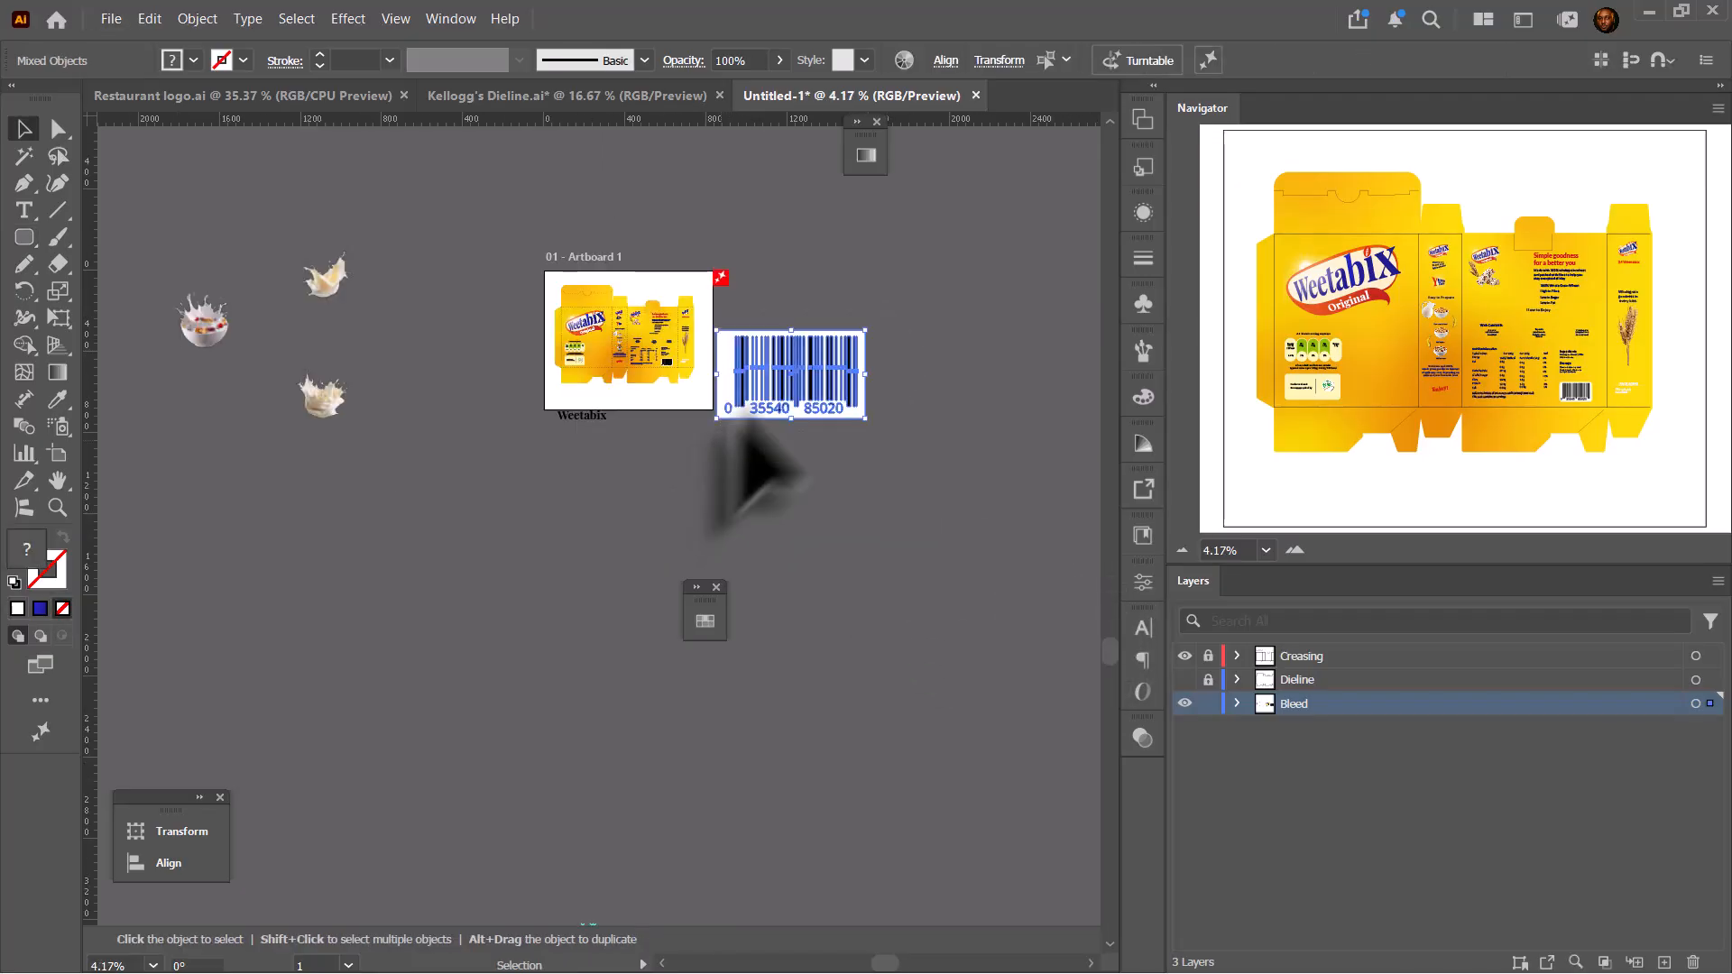
left_click_drag(763, 383, 863, 344)
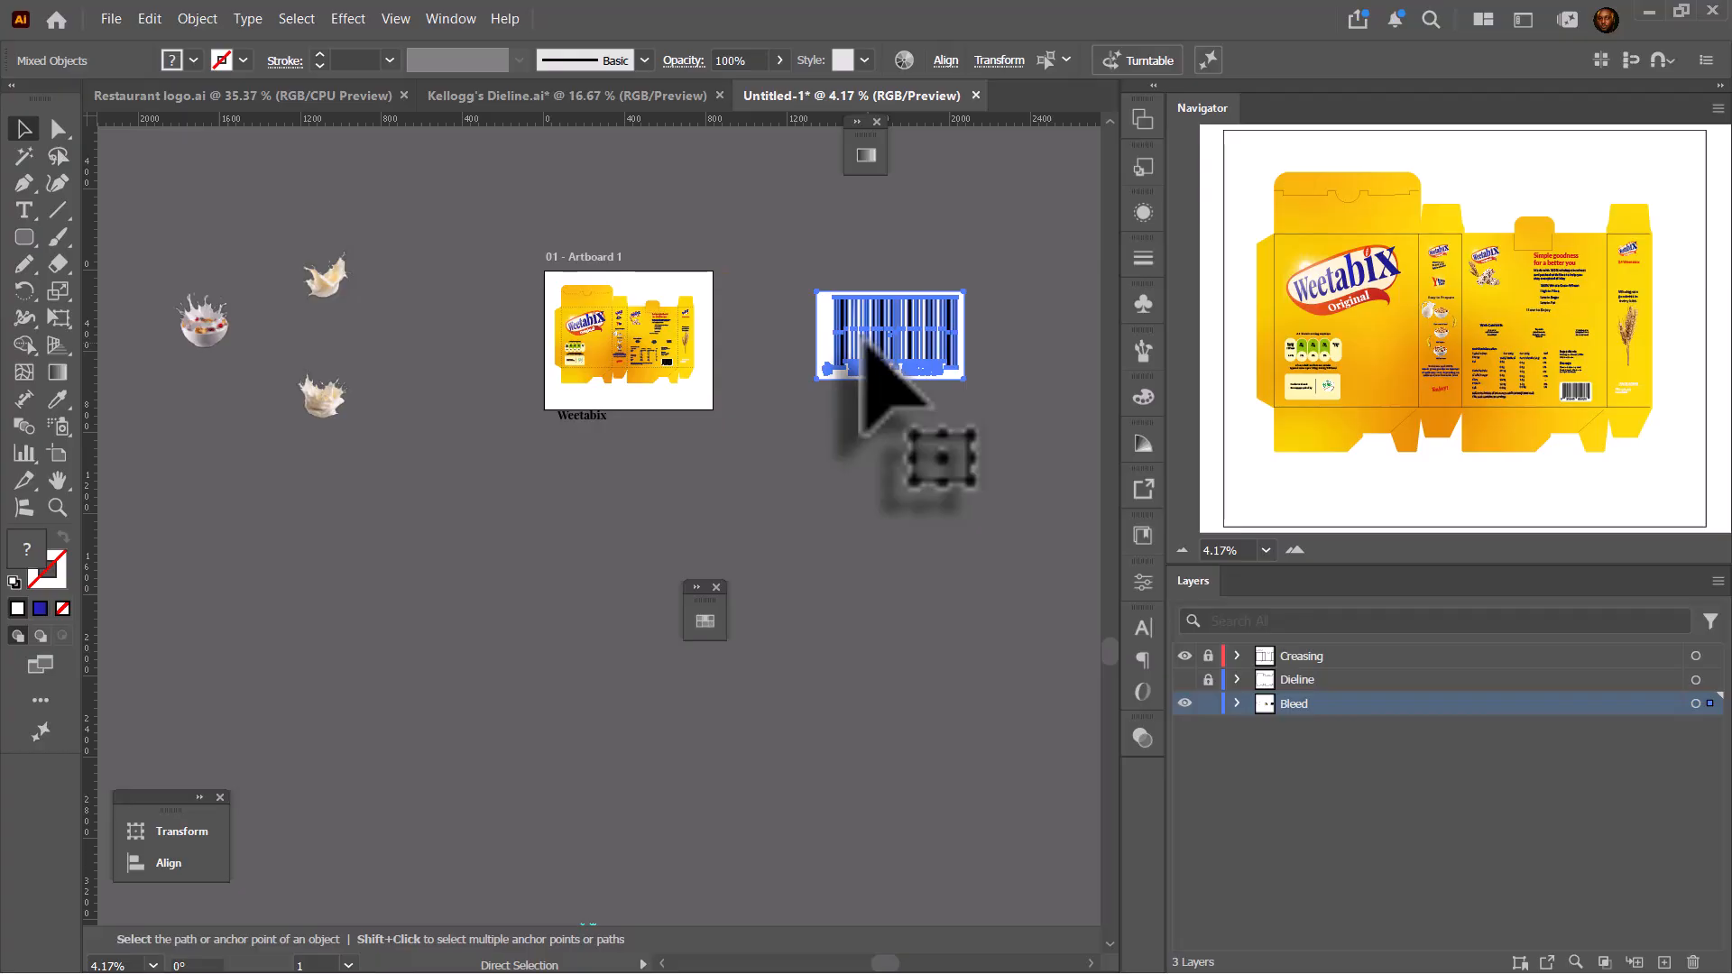
key("ctrl+g")
- Isolate the barcode group and round the white background's corners to a radius of about 14 mm
scroll(709, 373, "up", 3)
scroll(550, 331, "up", 4)
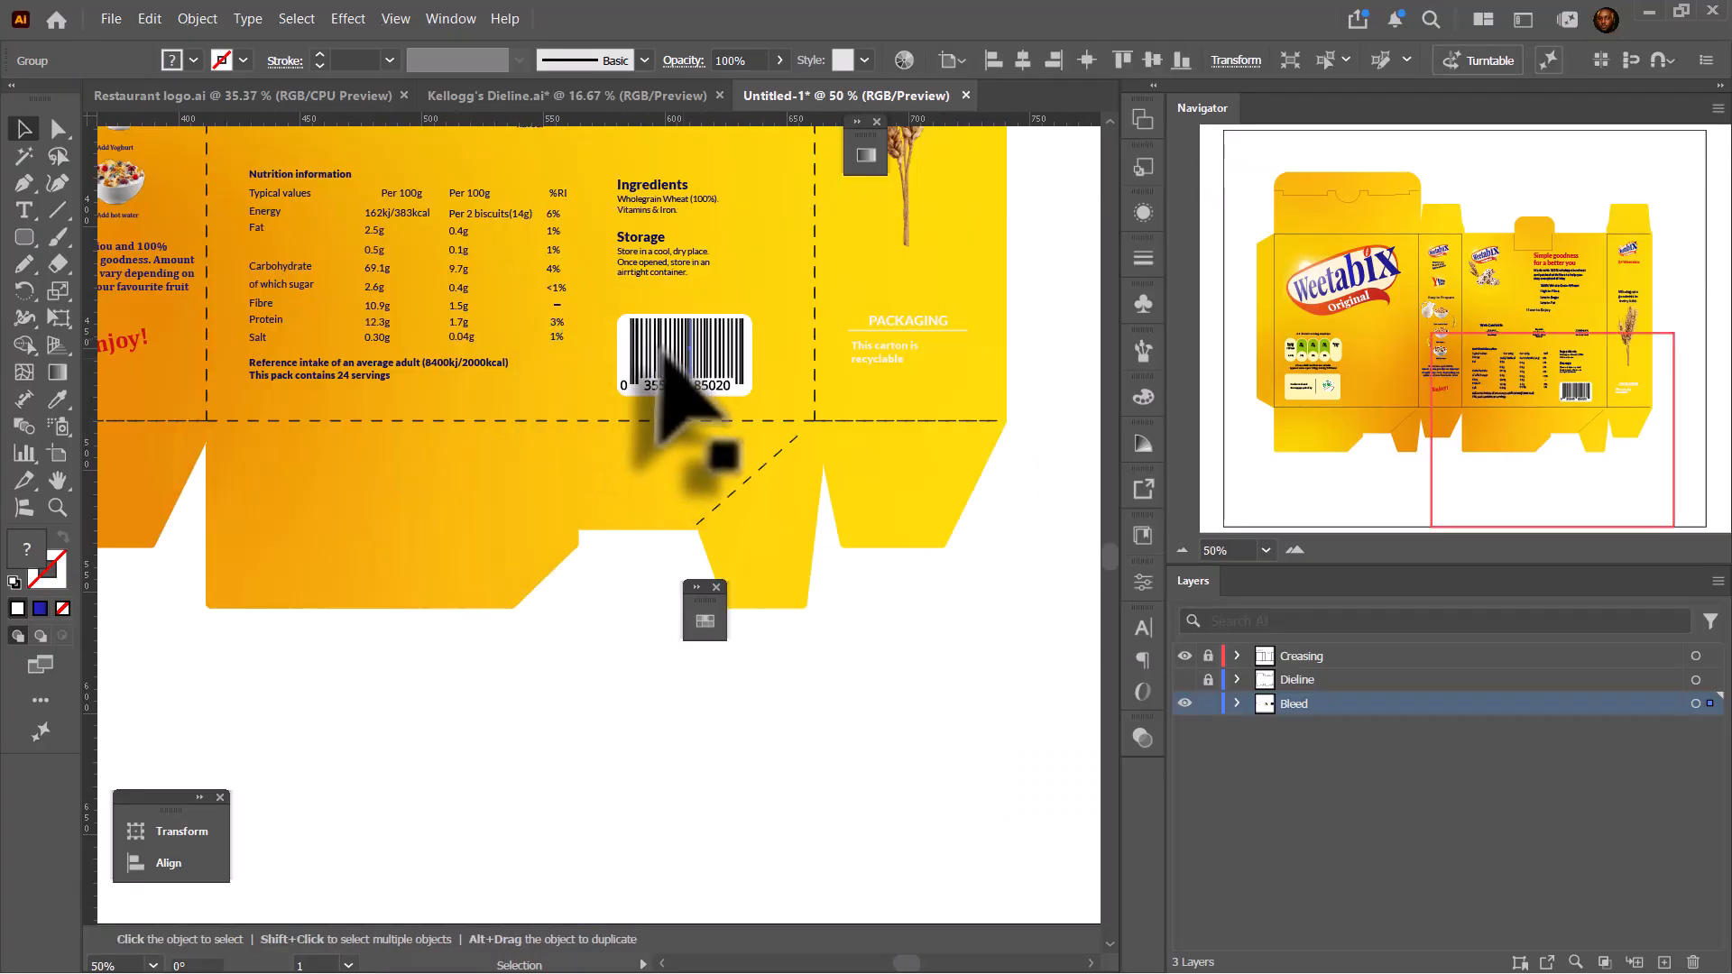
scroll(599, 433, "down", 3)
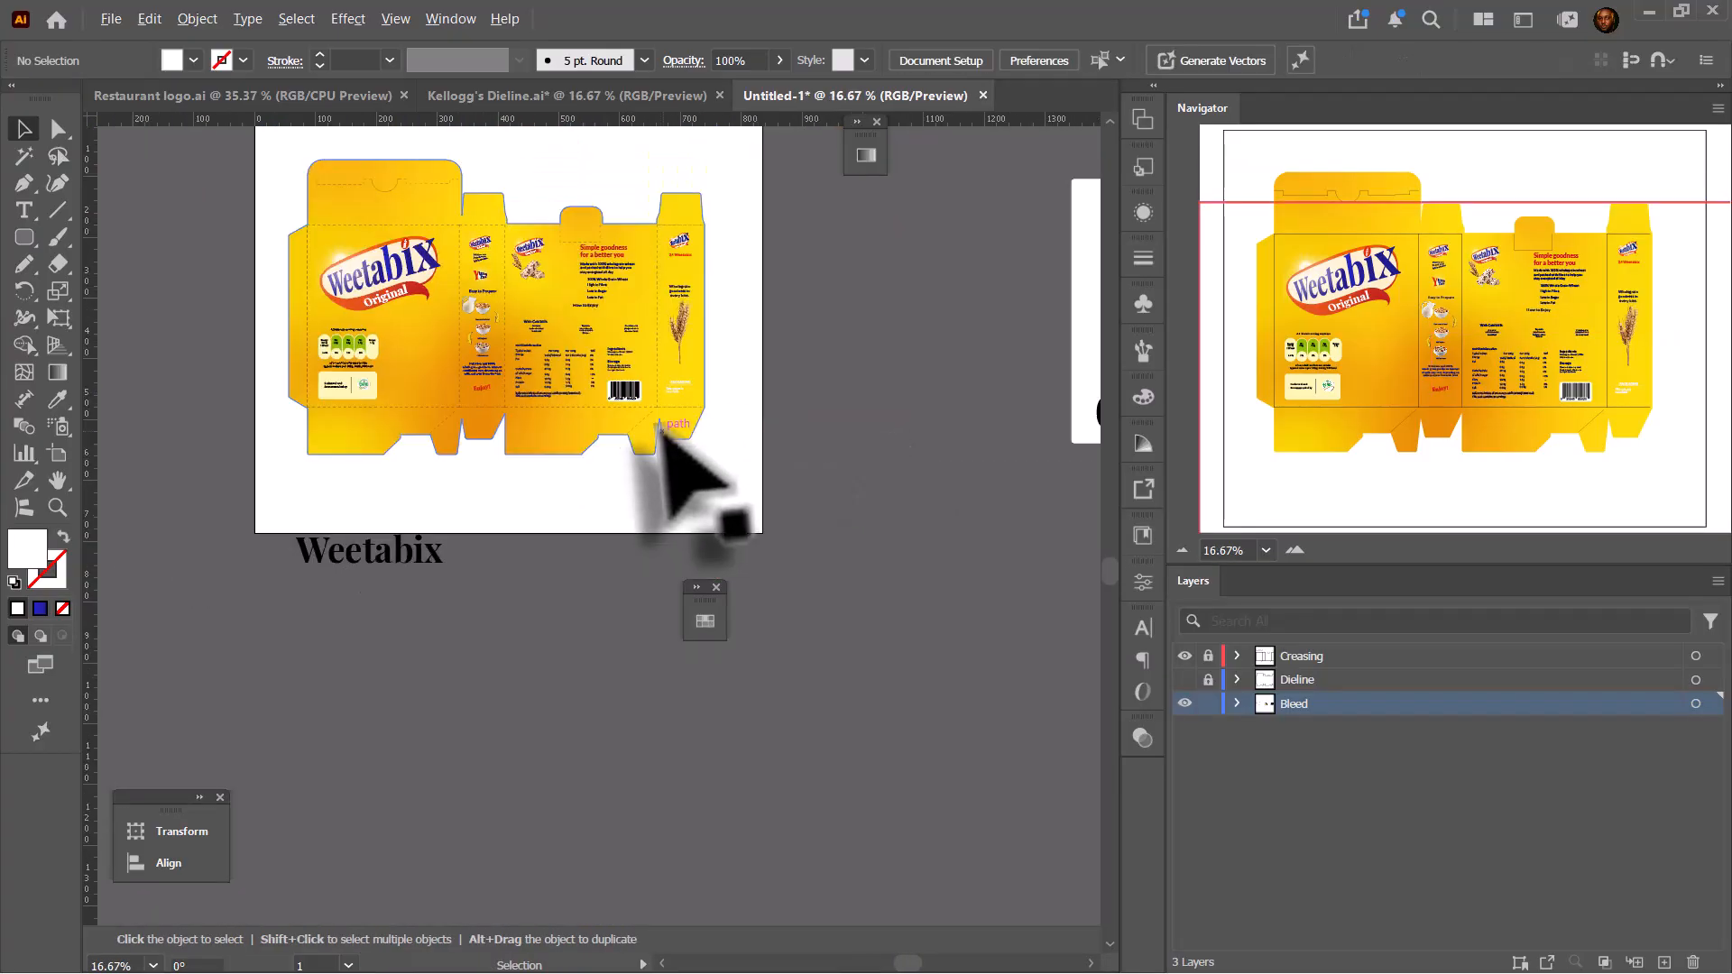
scroll(673, 442, "down", 1)
left_click(934, 402)
scroll(934, 397, "up", 2)
double_click(893, 328)
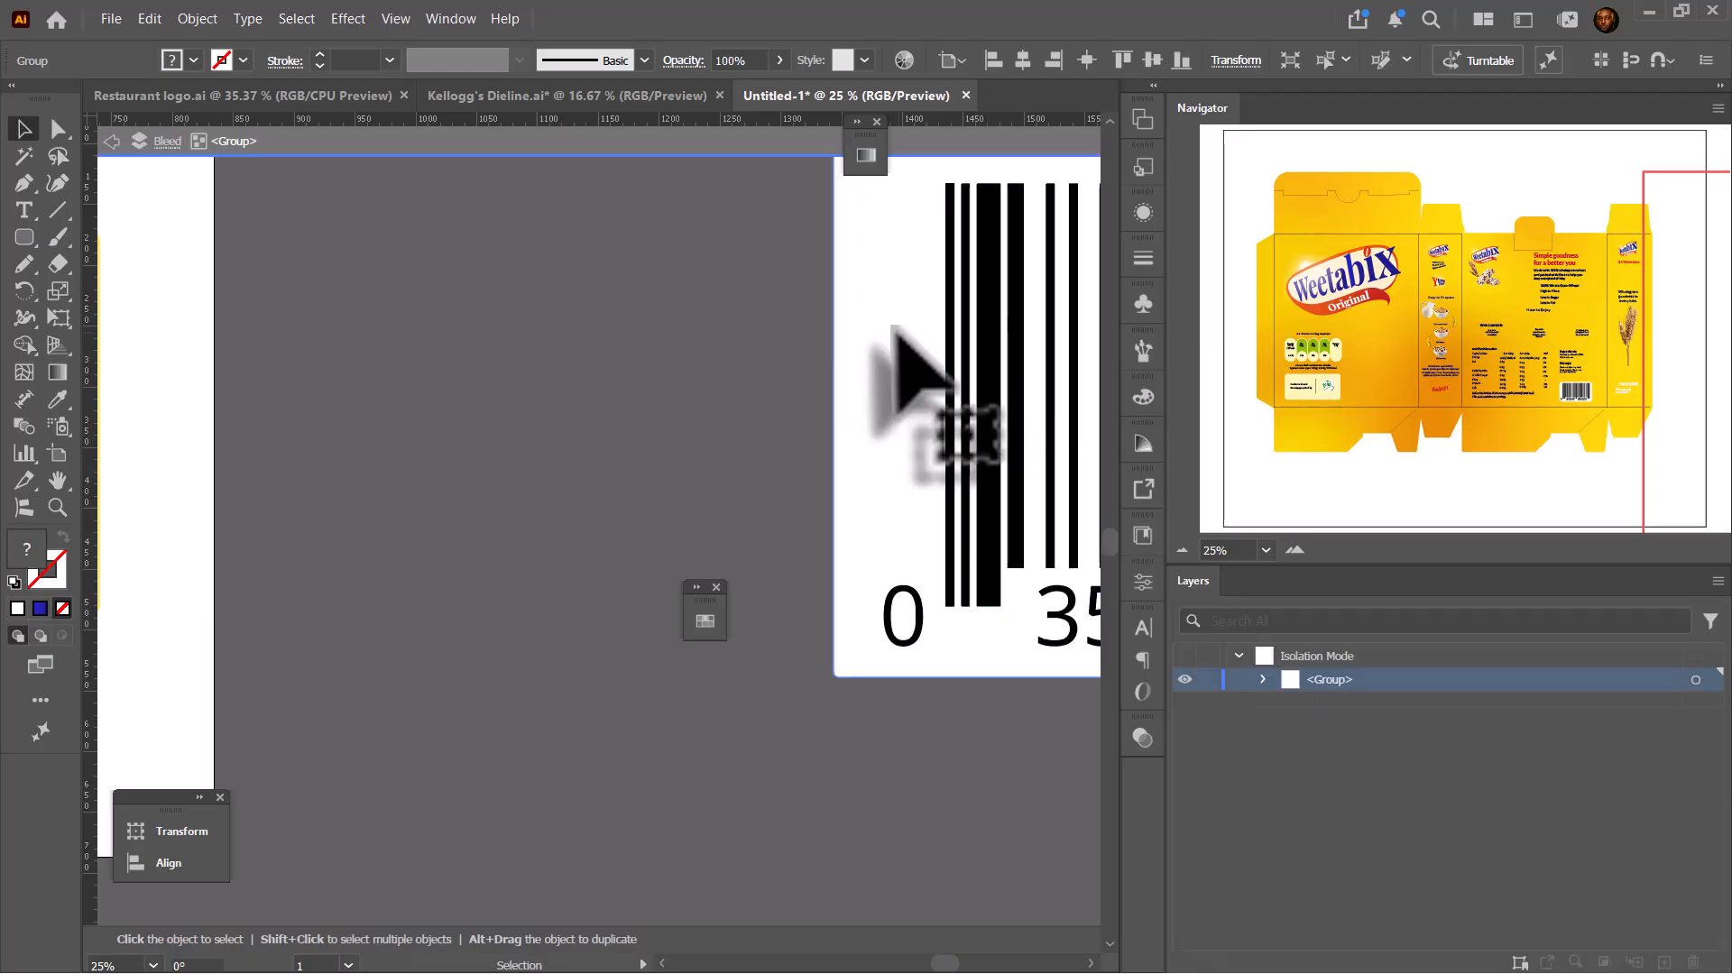
scroll(751, 401, "down", 3)
left_click(767, 386)
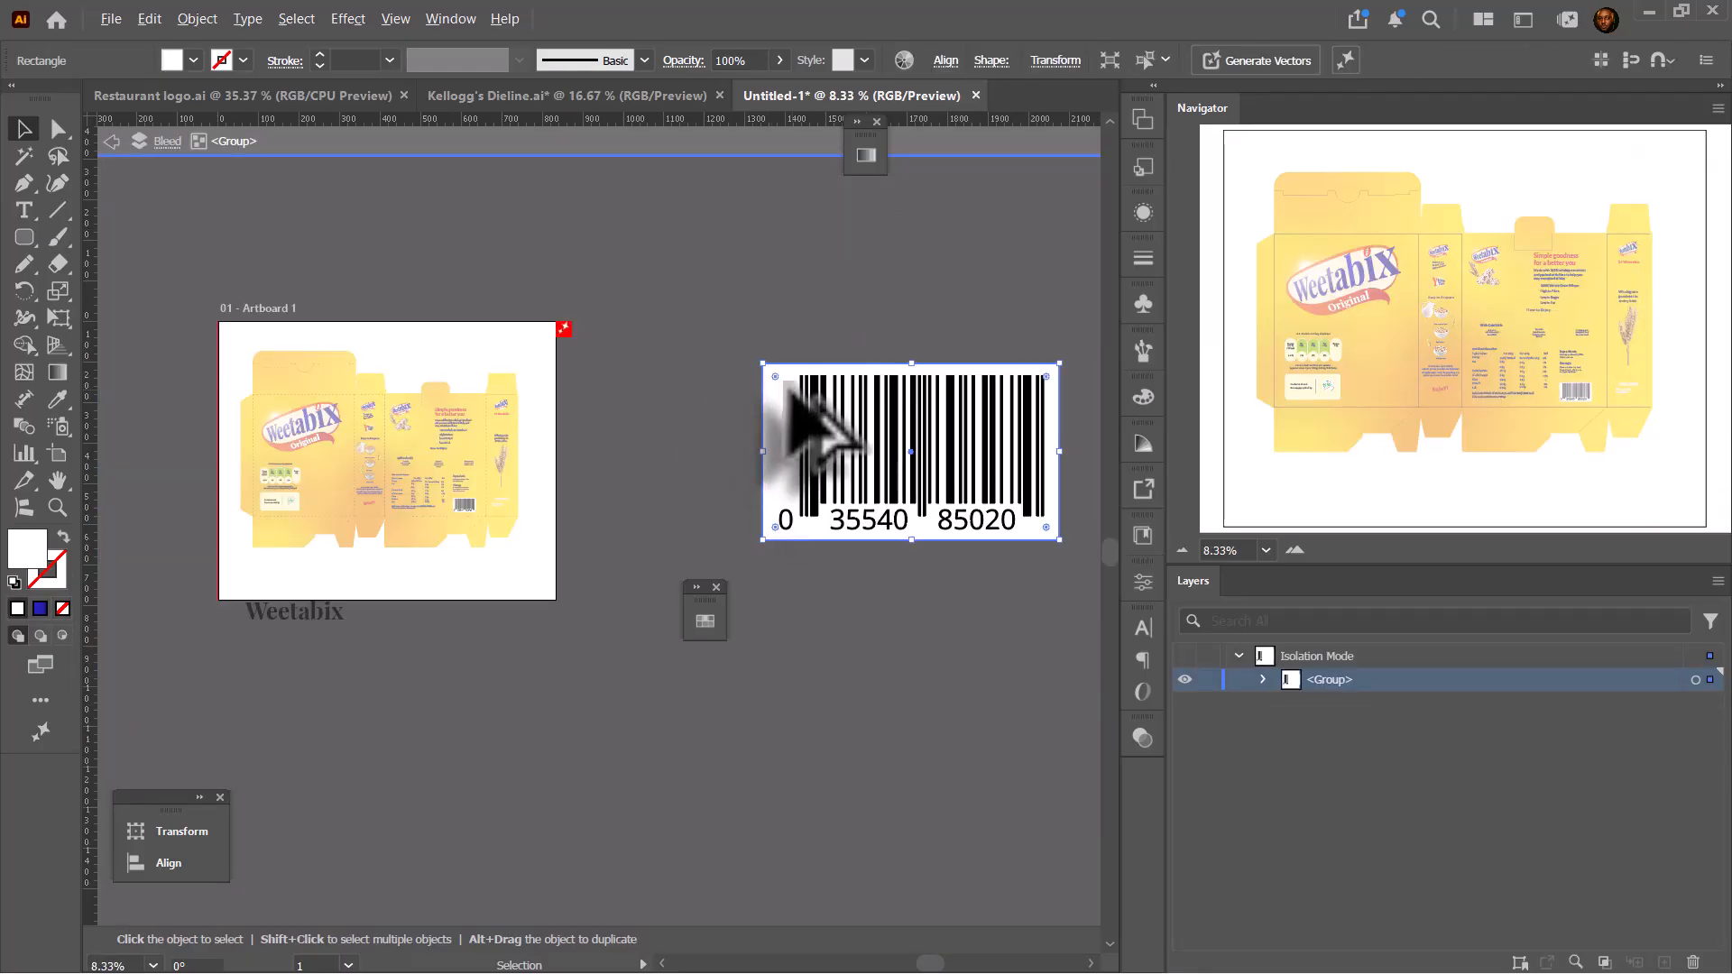
scroll(767, 386, "up", 4)
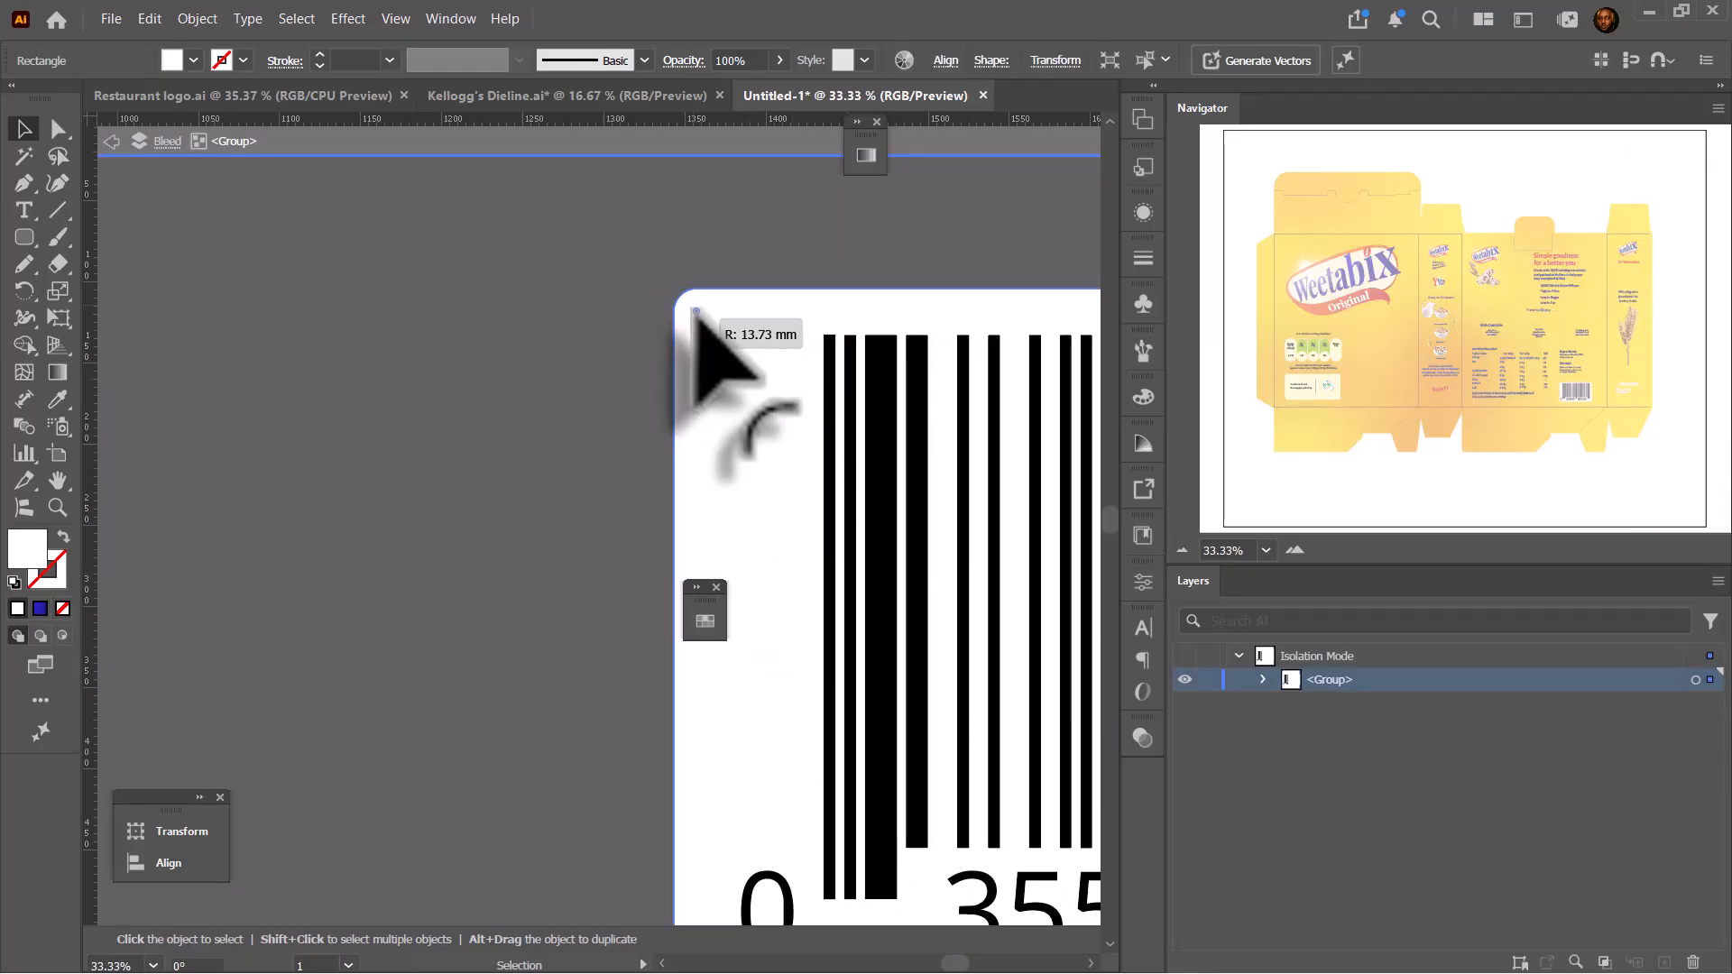
scroll(830, 451, "down", 4)
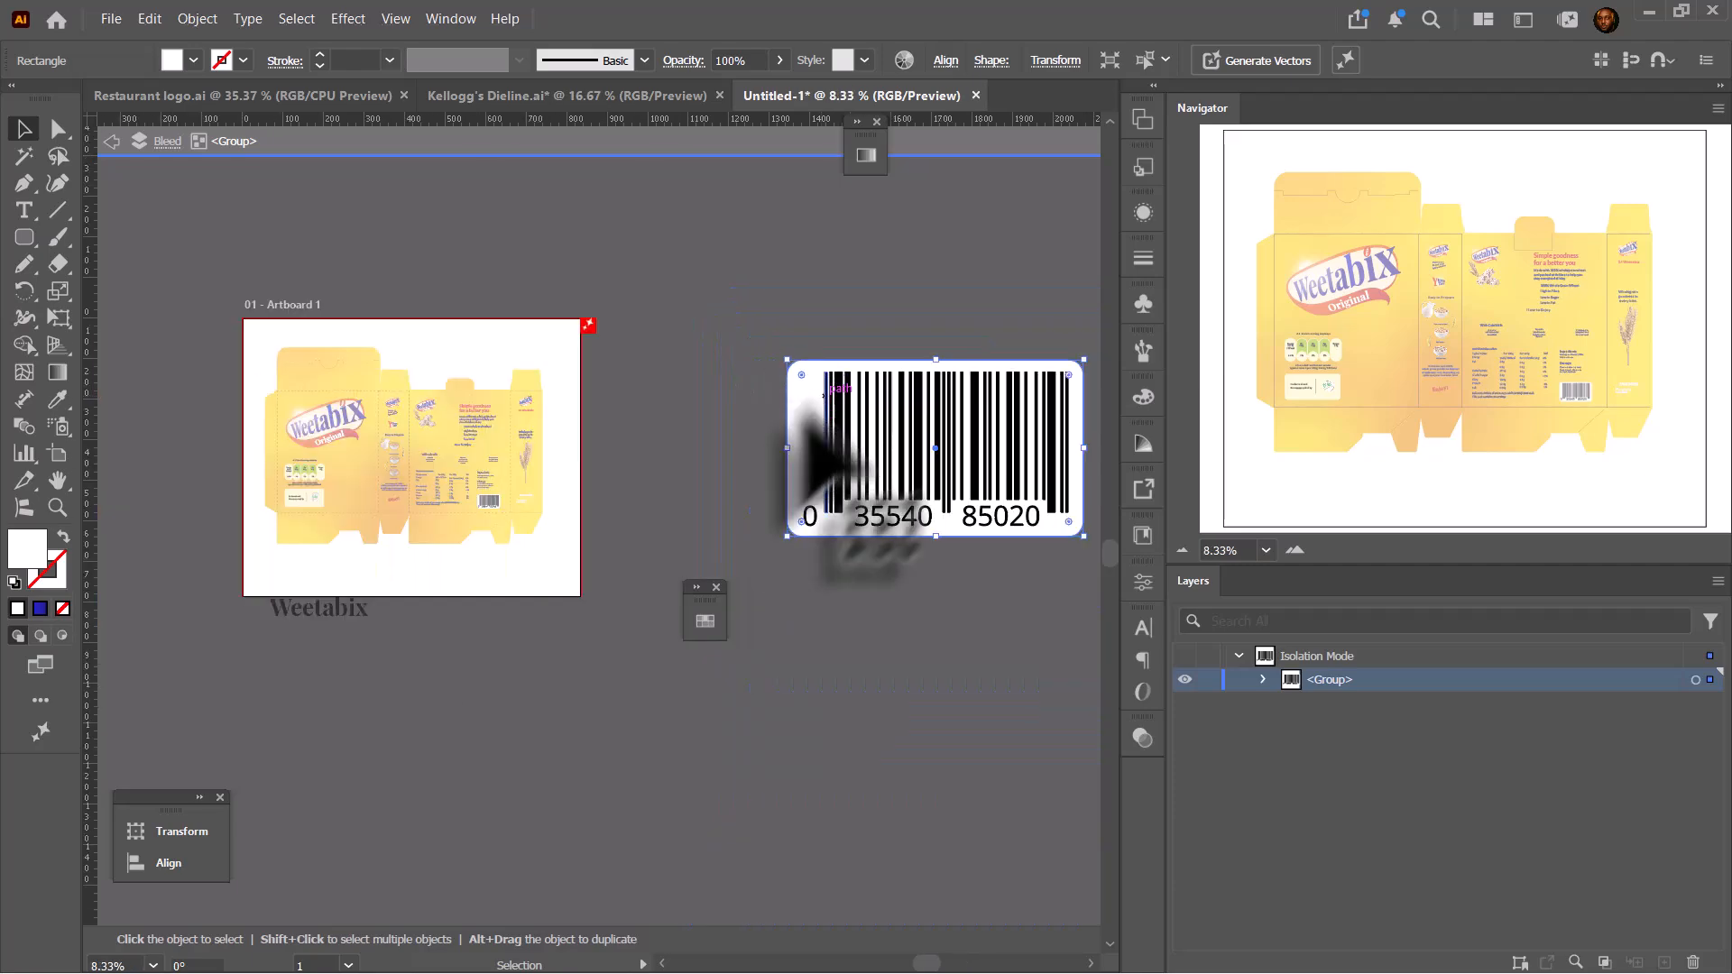
key("Escape")
- Draw a white rounded rectangle over the PACKAGING label area at the foot of the second side panel
scroll(533, 578, "up", 4)
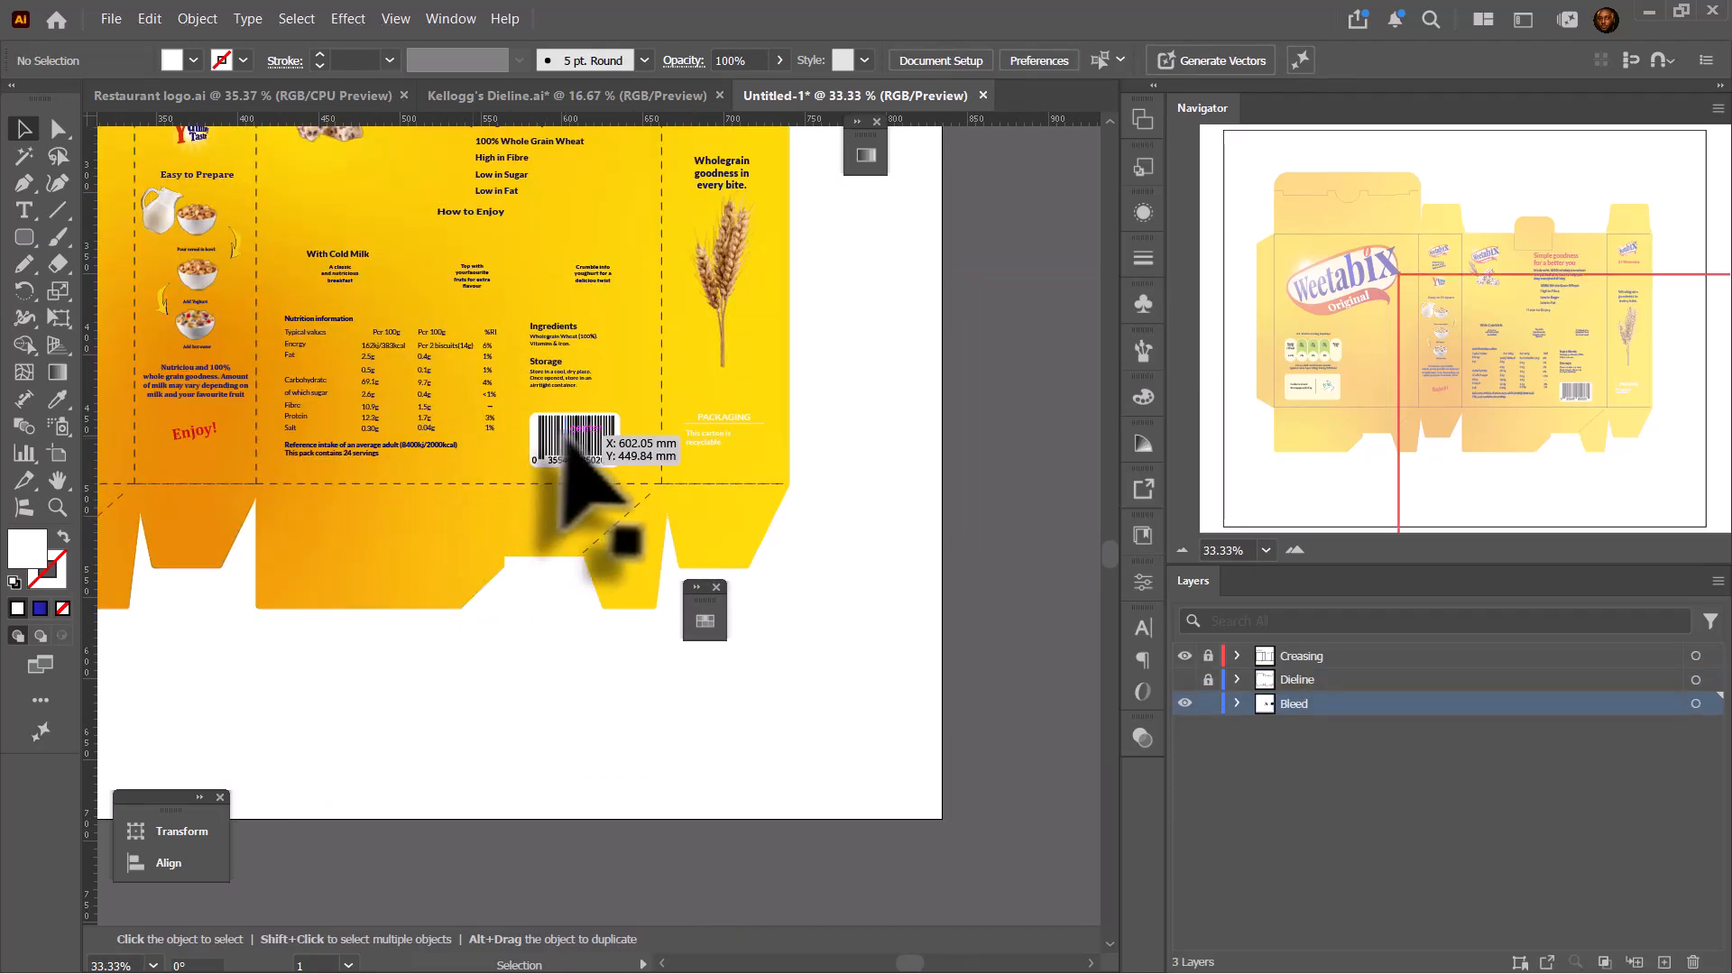
scroll(580, 464, "down", 3)
scroll(803, 433, "up", 5)
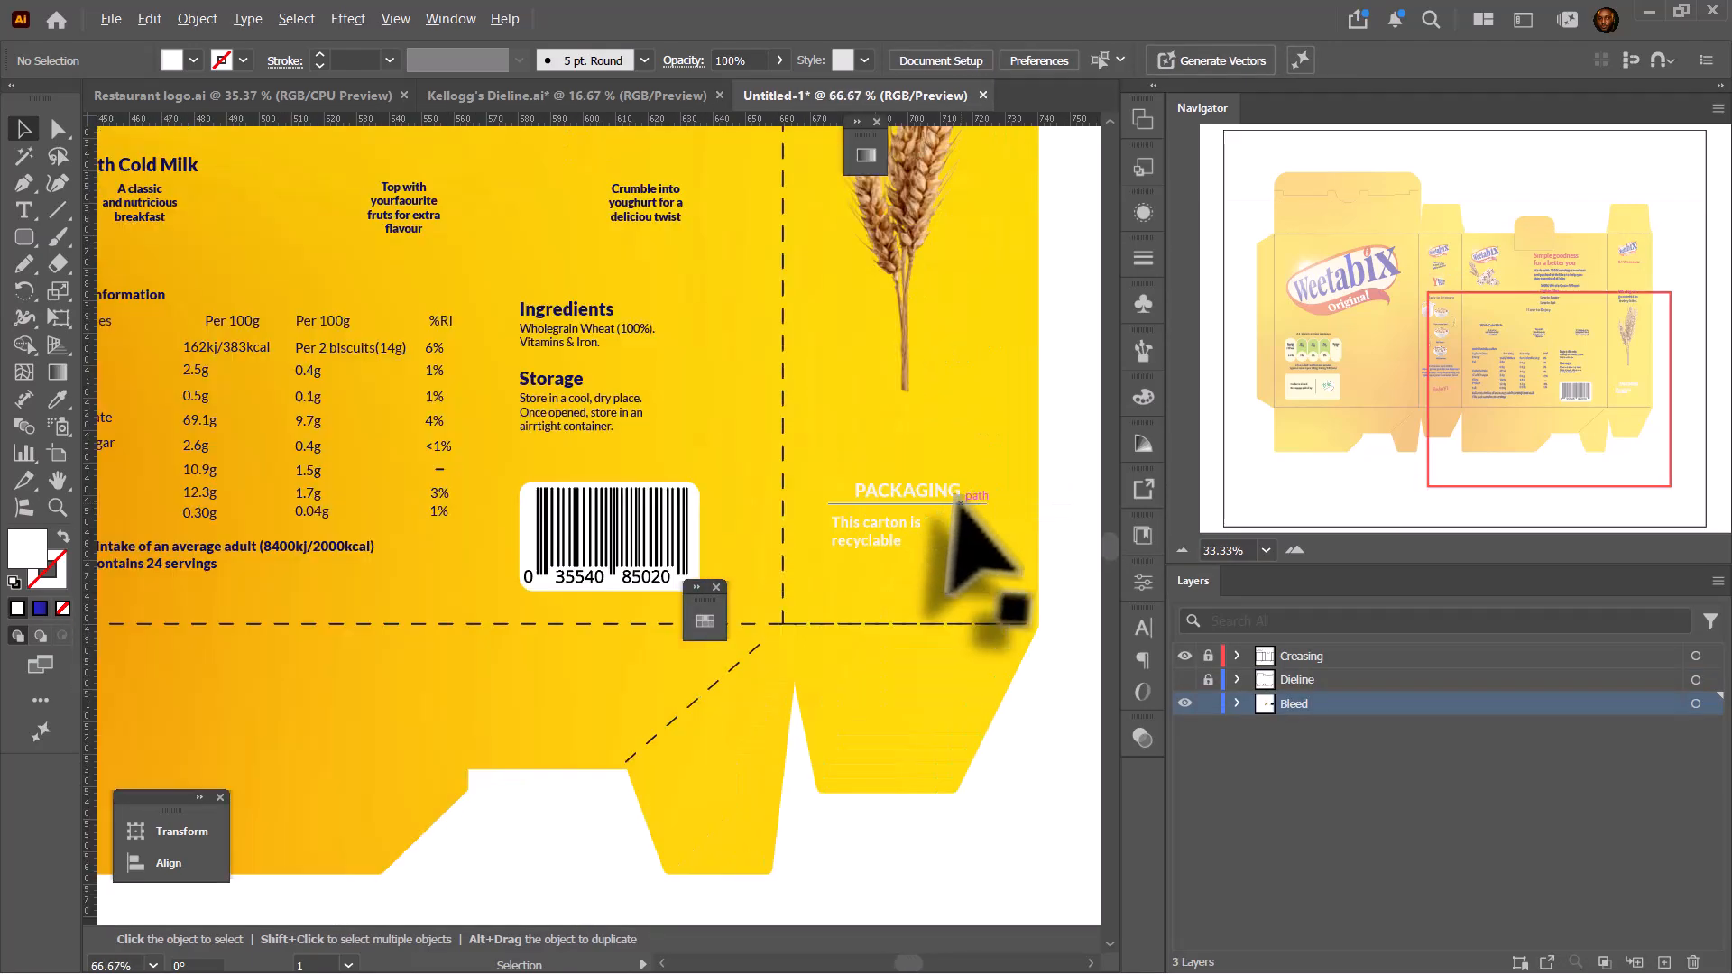
scroll(997, 553, "down", 2)
scroll(1038, 505, "right", 3)
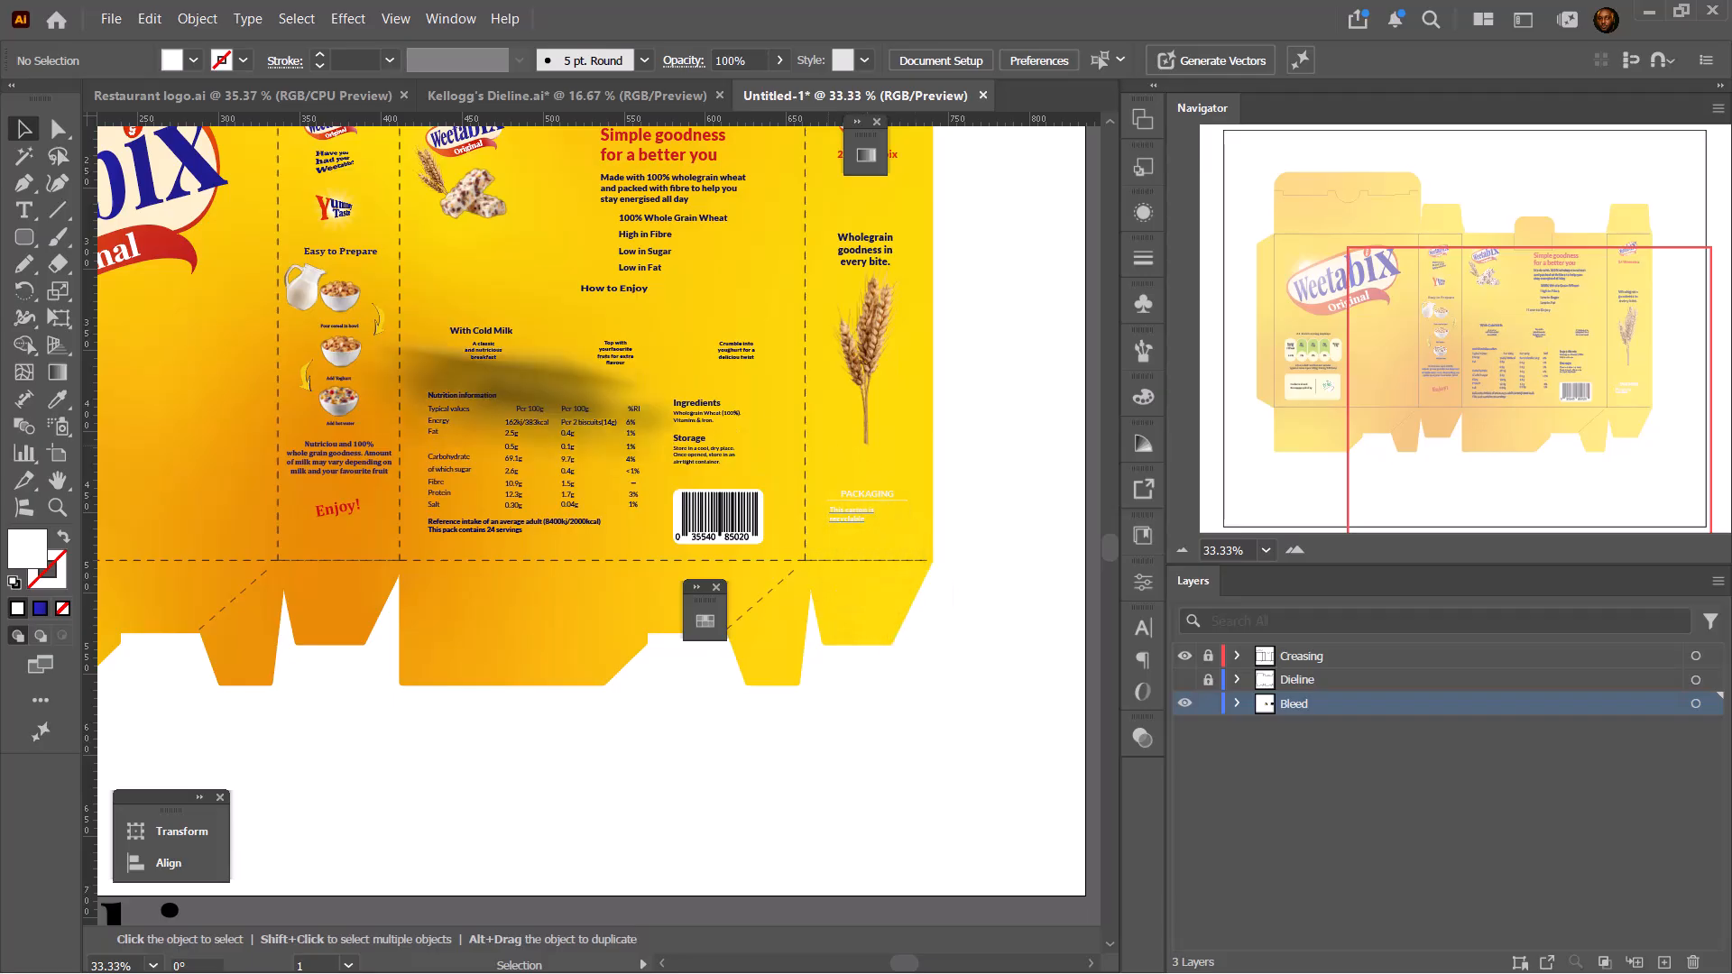
left_click(24, 237)
scroll(469, 369, "up", 3)
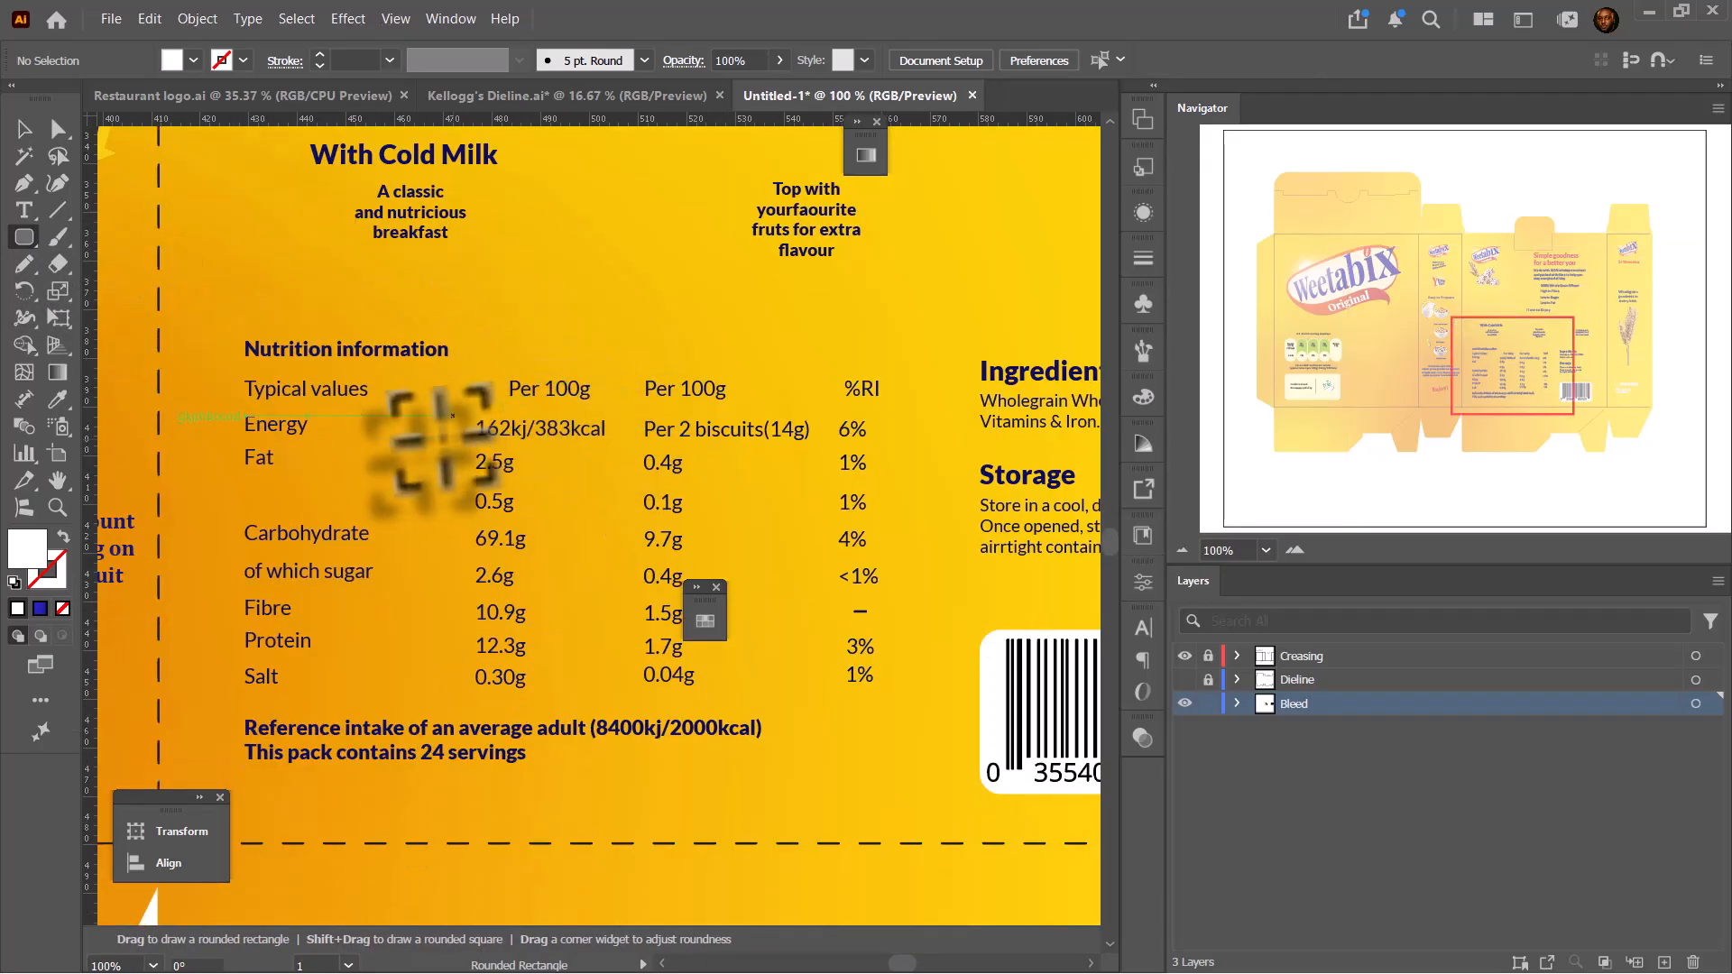
scroll(451, 533, "right", 3)
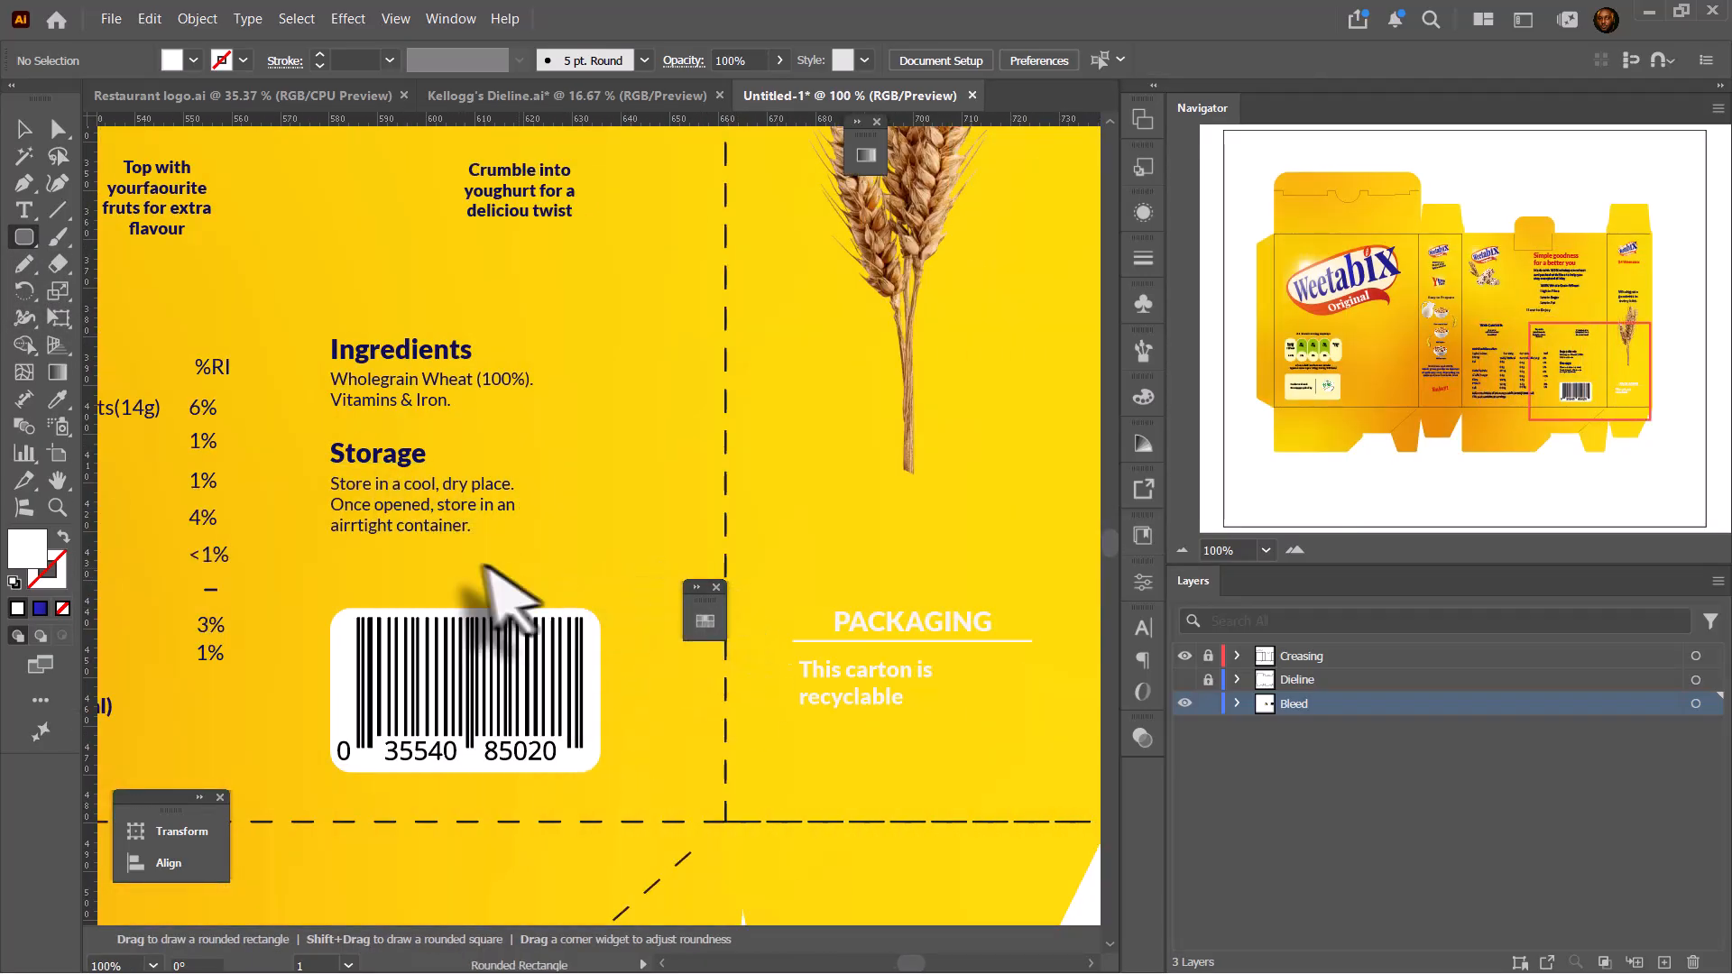
scroll(487, 573, "right", 3)
left_click_drag(582, 493, 918, 699)
key("v")
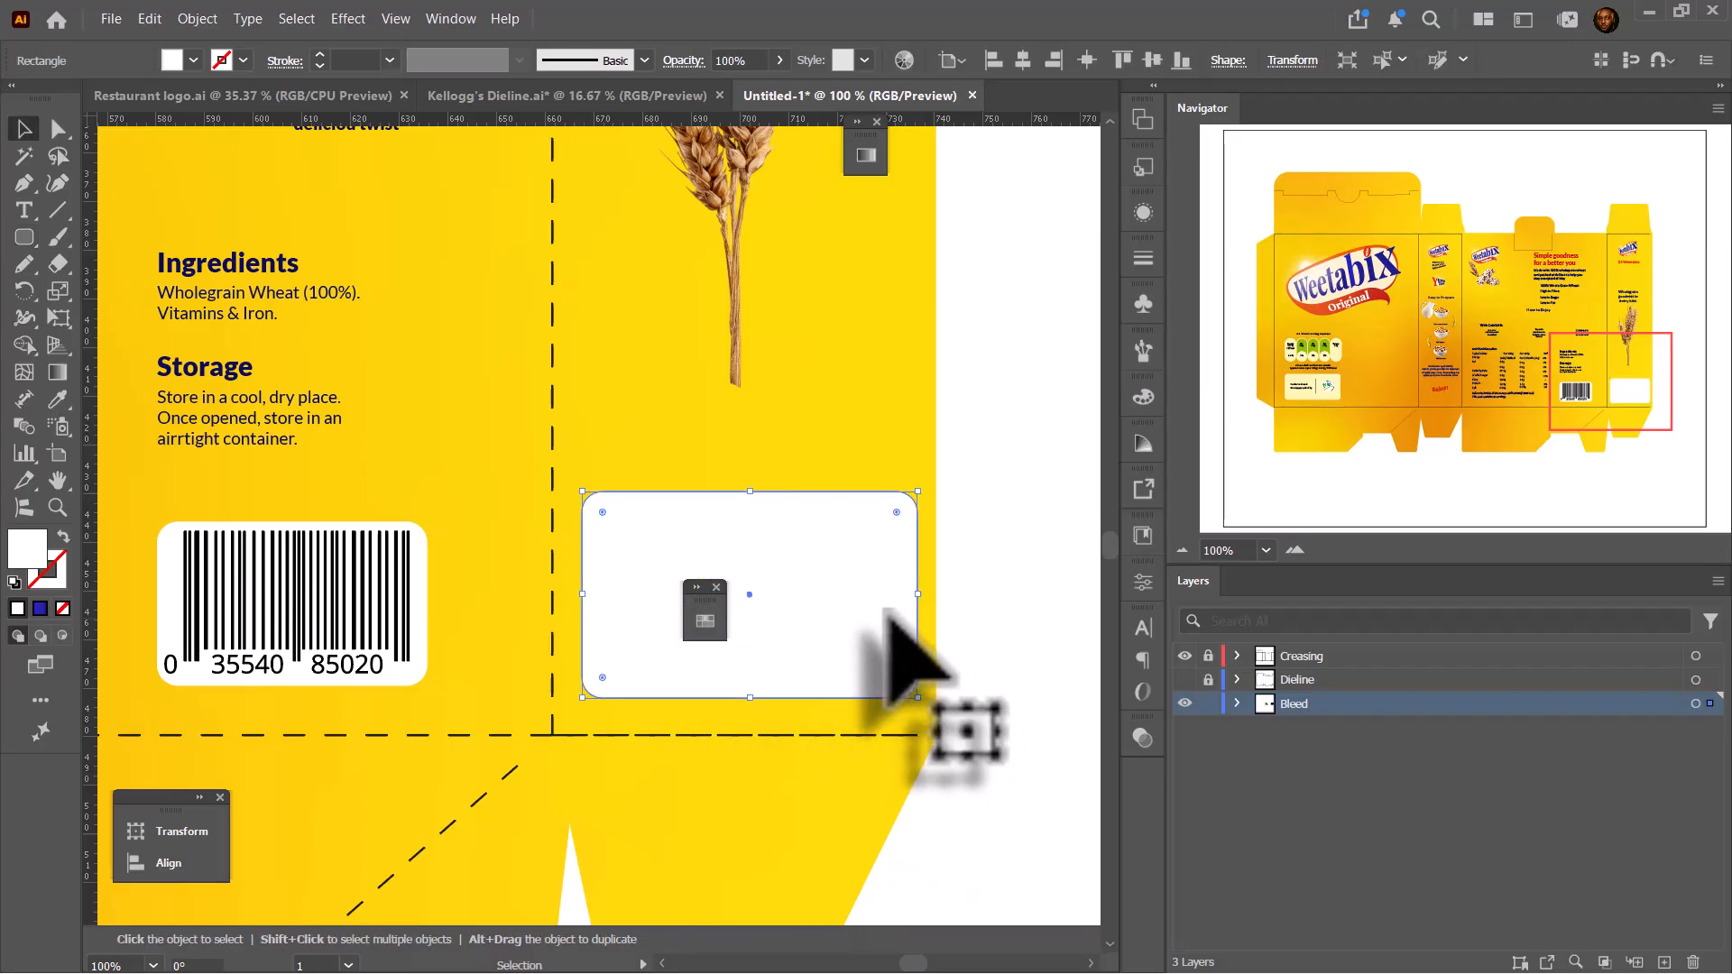
- Try to give the new rounded rectangle a dark green fill, including hex 234409, with the Color Picker
double_click(34, 554)
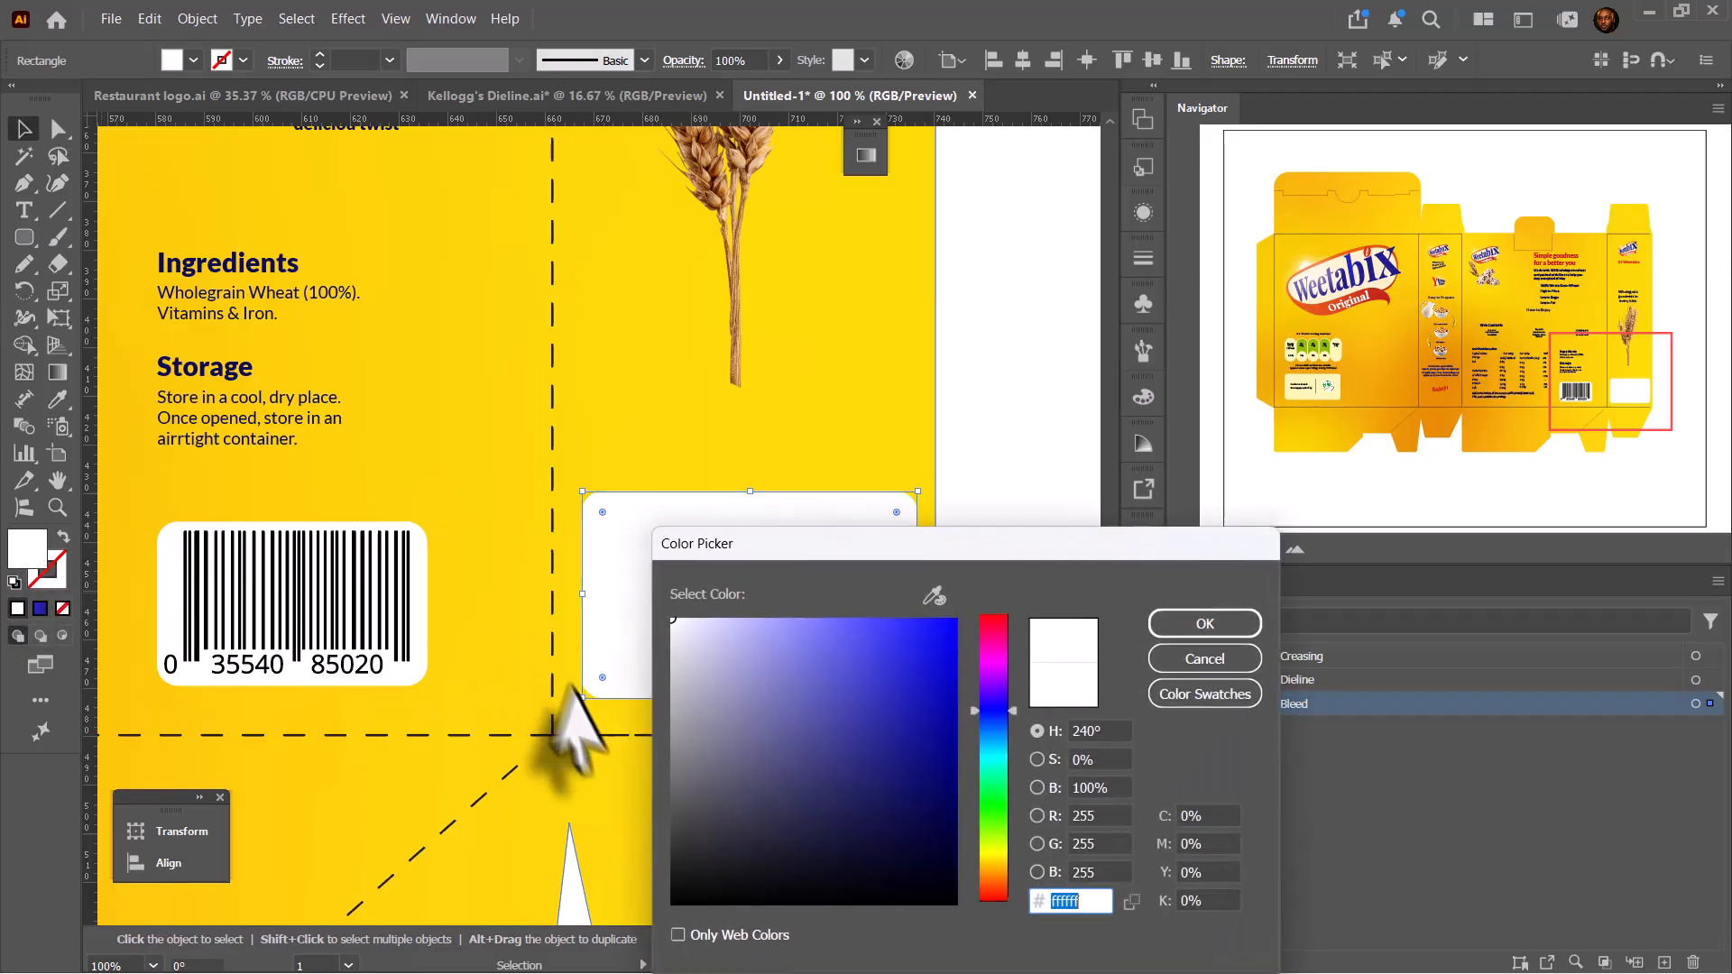
left_click(1003, 822)
left_click_drag(907, 787, 917, 811)
left_click(1181, 624)
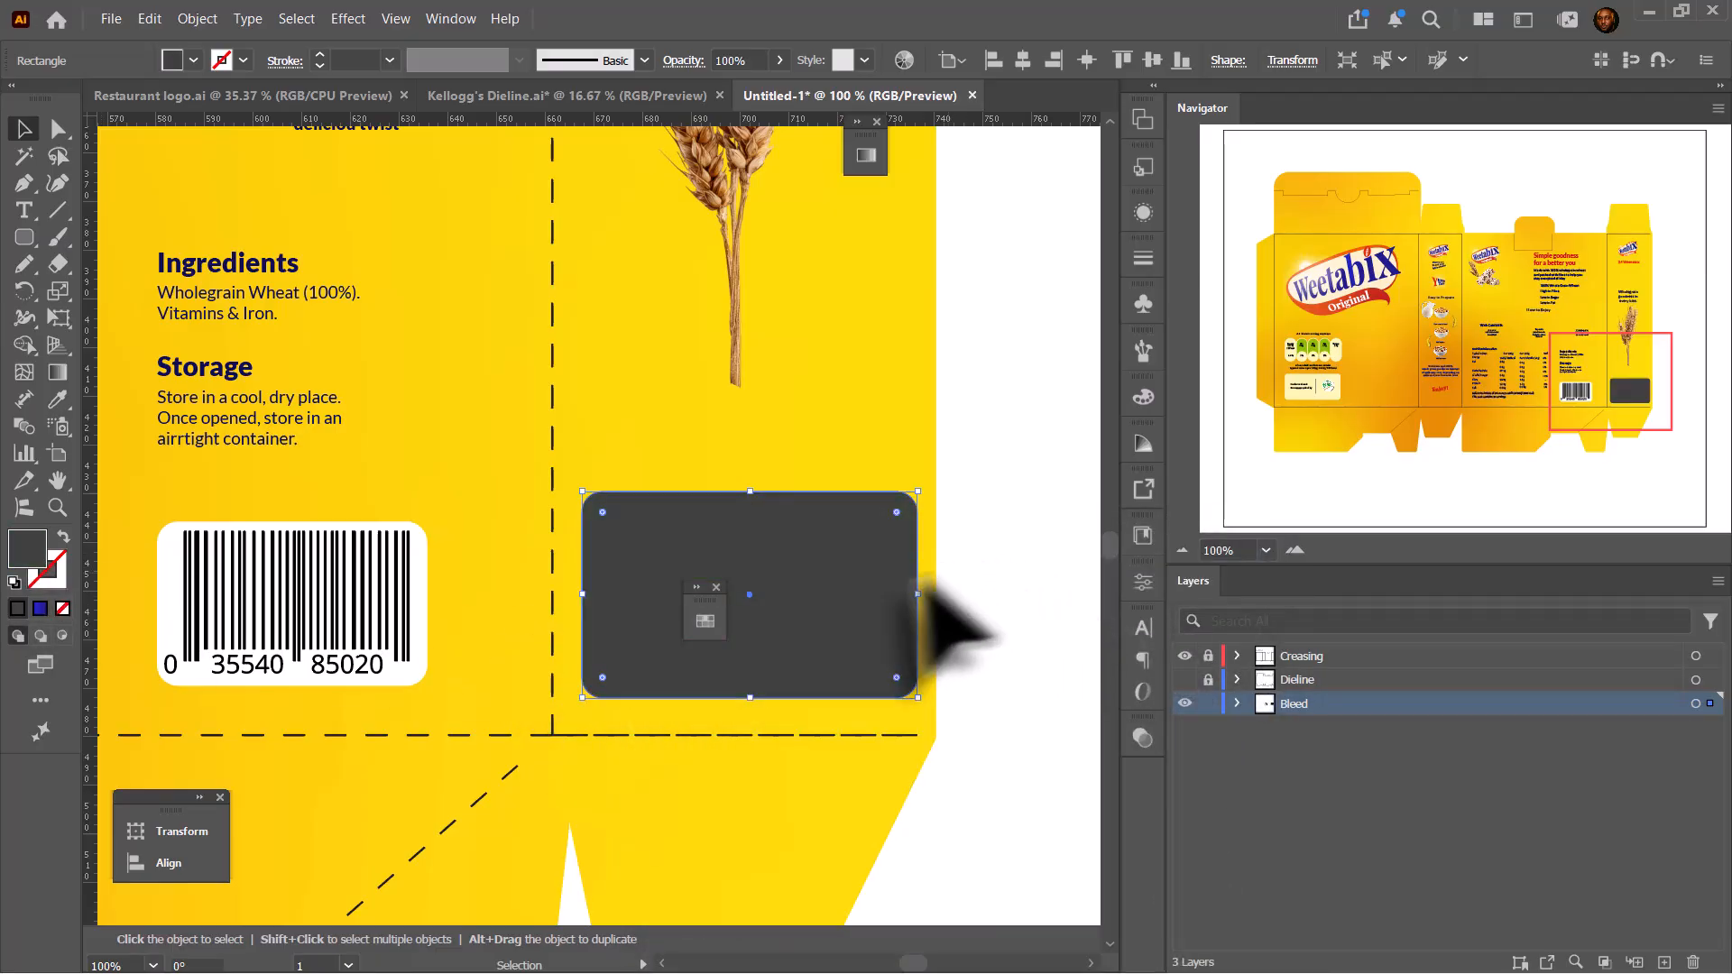
double_click(27, 548)
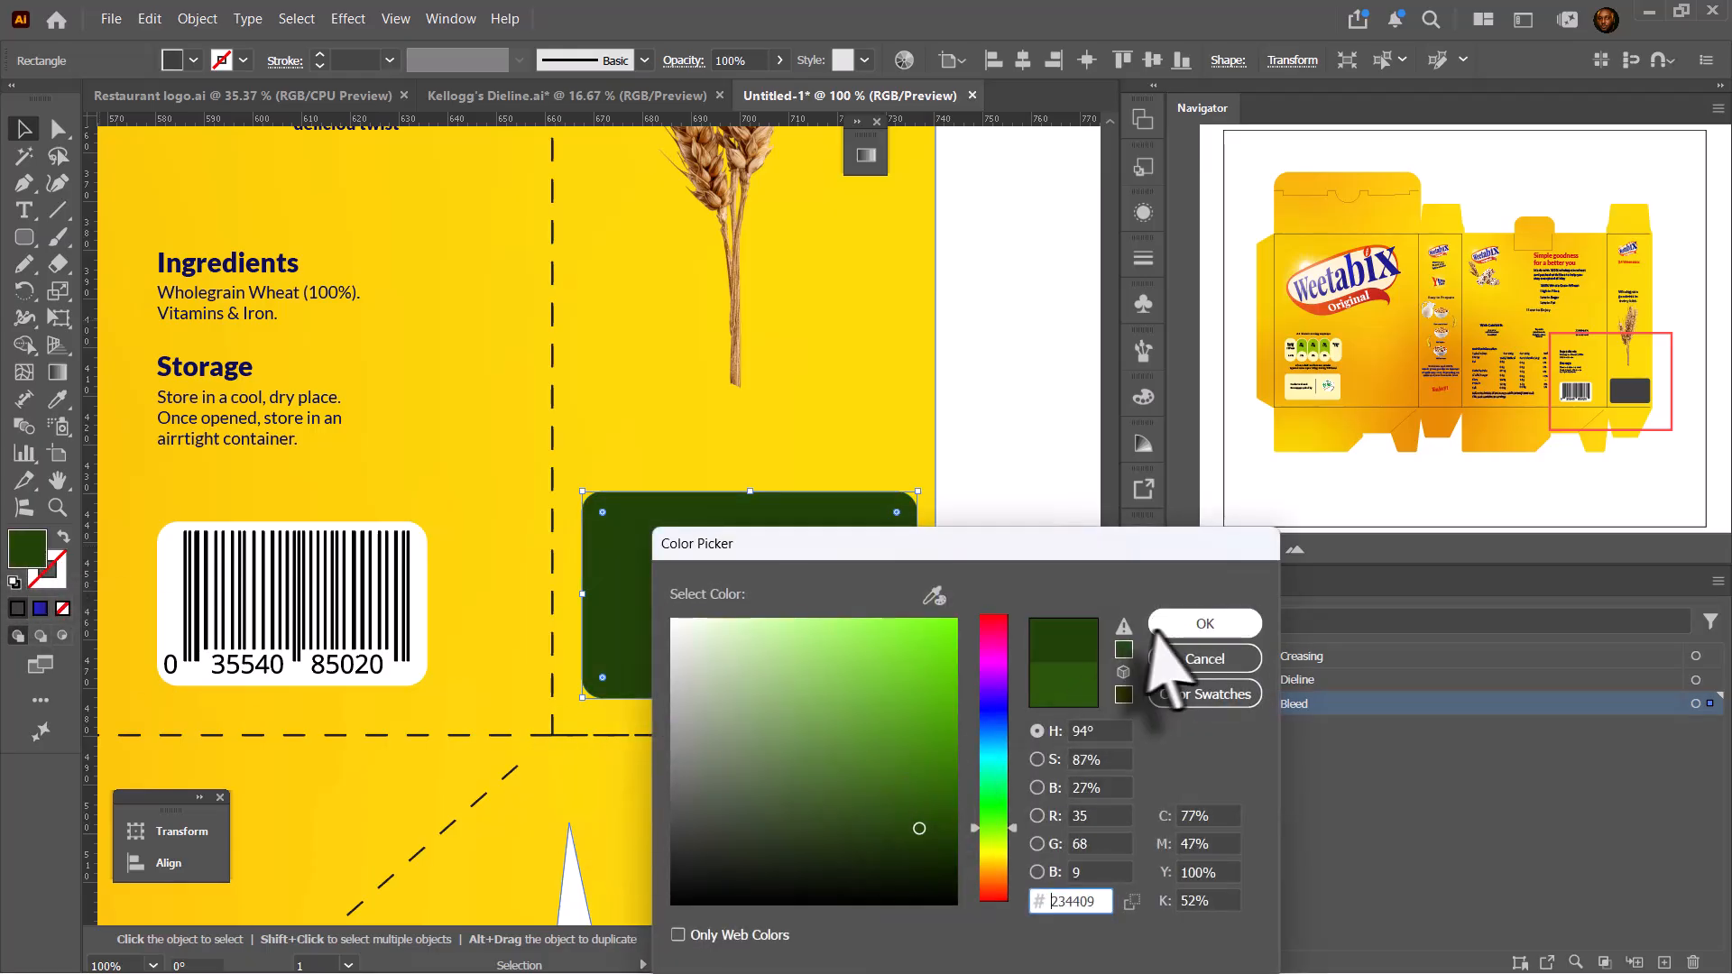
left_click(1183, 627)
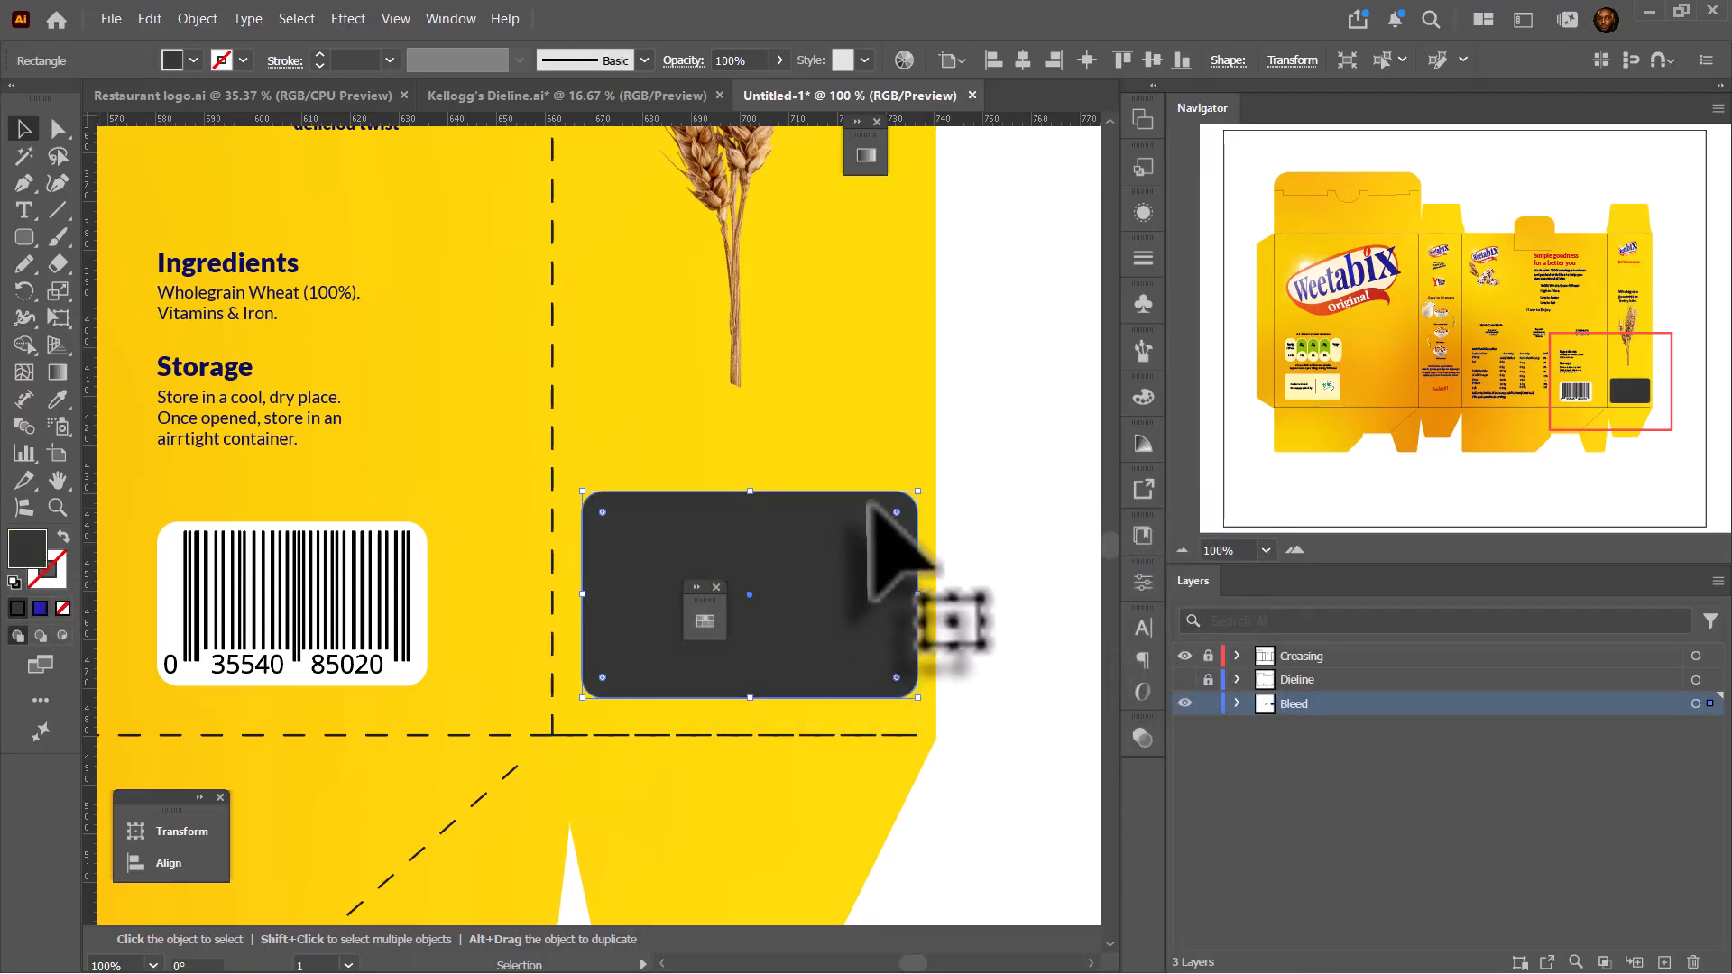
- Shift the rounded rectangle slightly upward on the second side panel and fill it with the dark green swatch
scroll(942, 532, "down", 4)
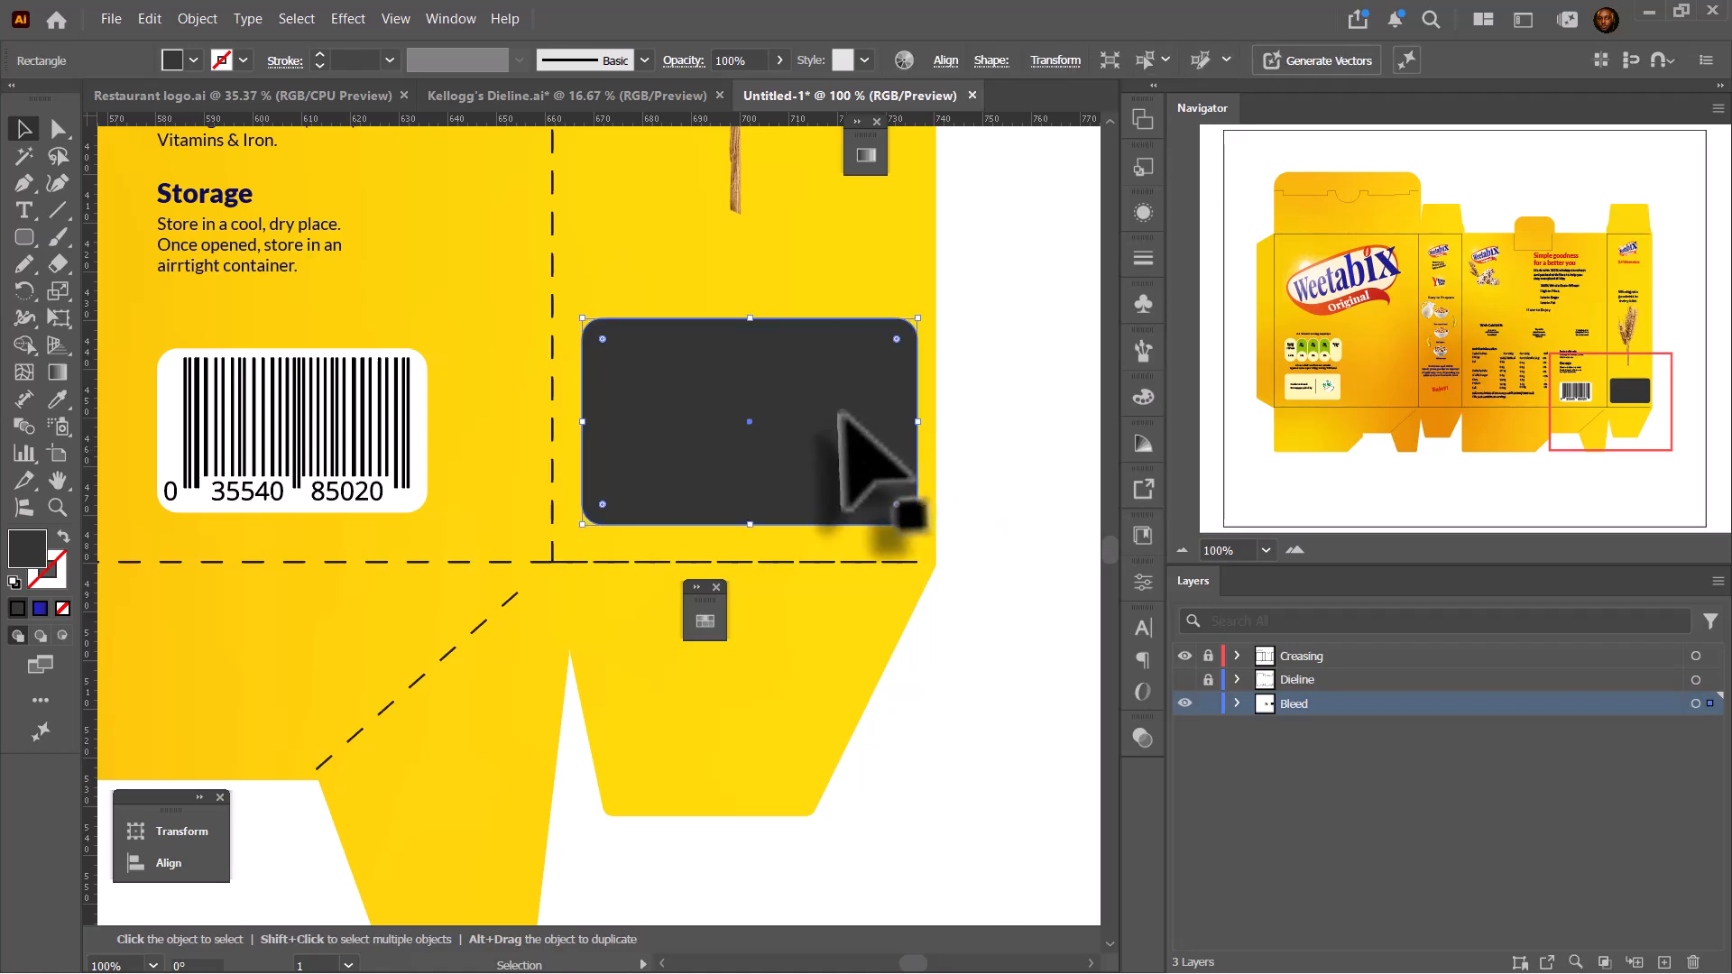
mouse_move(839, 413)
left_mouse_down()
mouse_move(843, 370)
mouse_move(843, 392)
left_mouse_up()
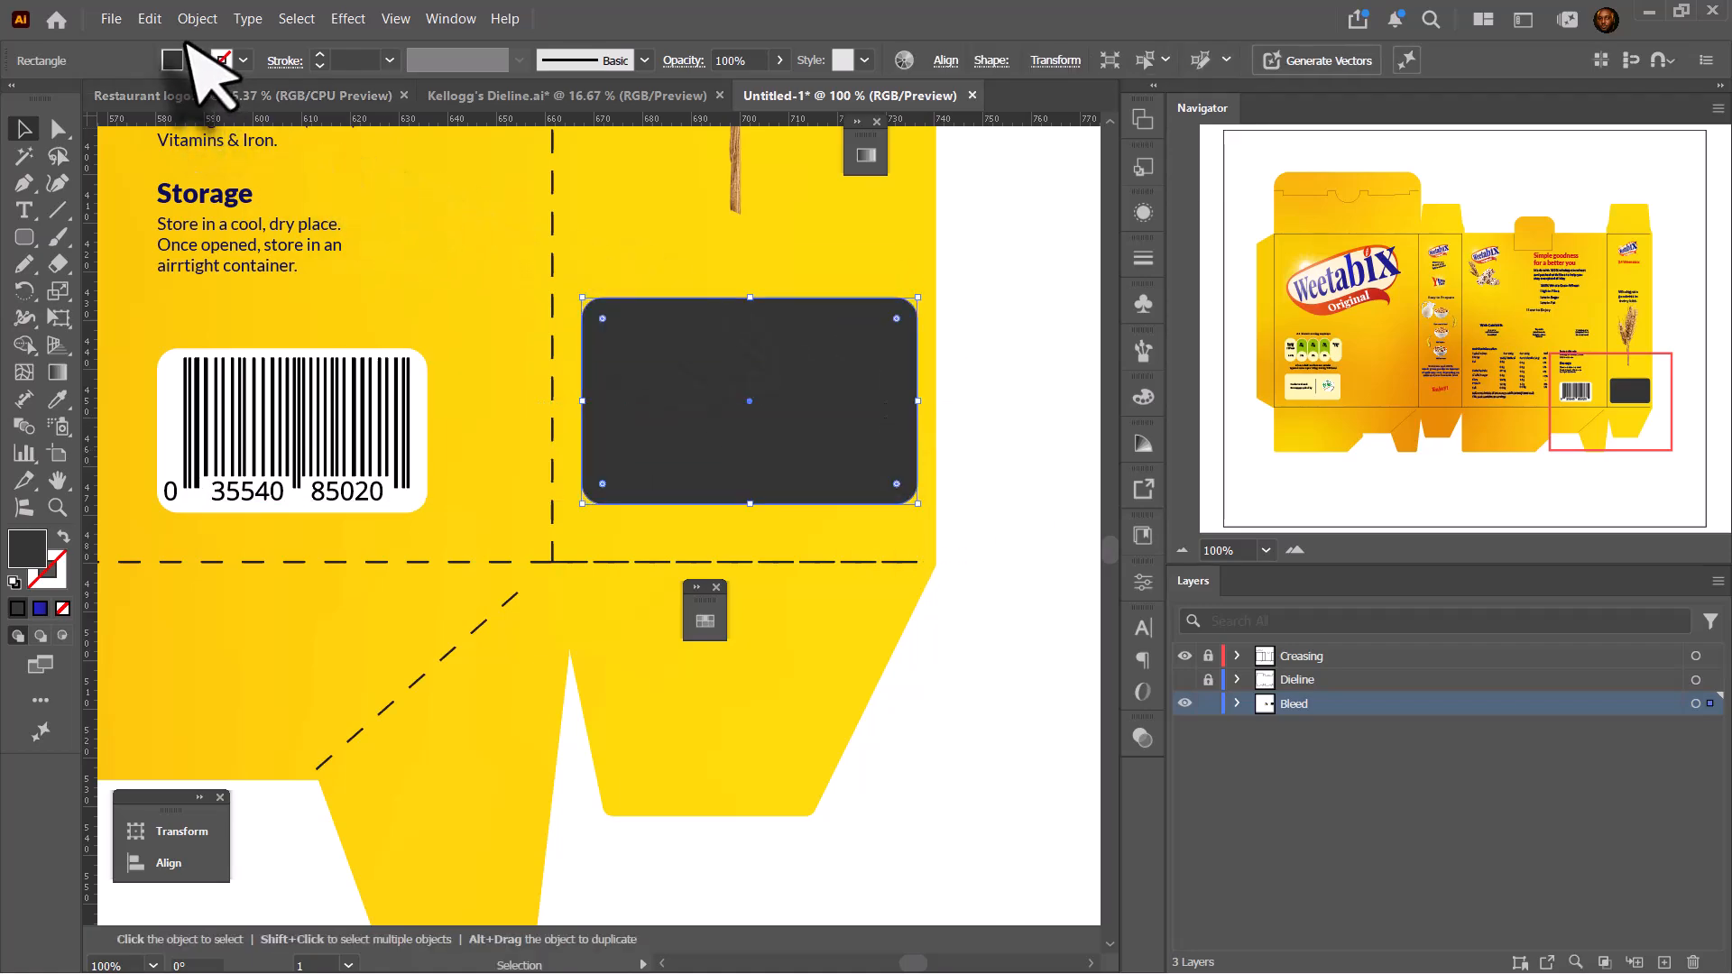
left_click(193, 60)
left_click(136, 168)
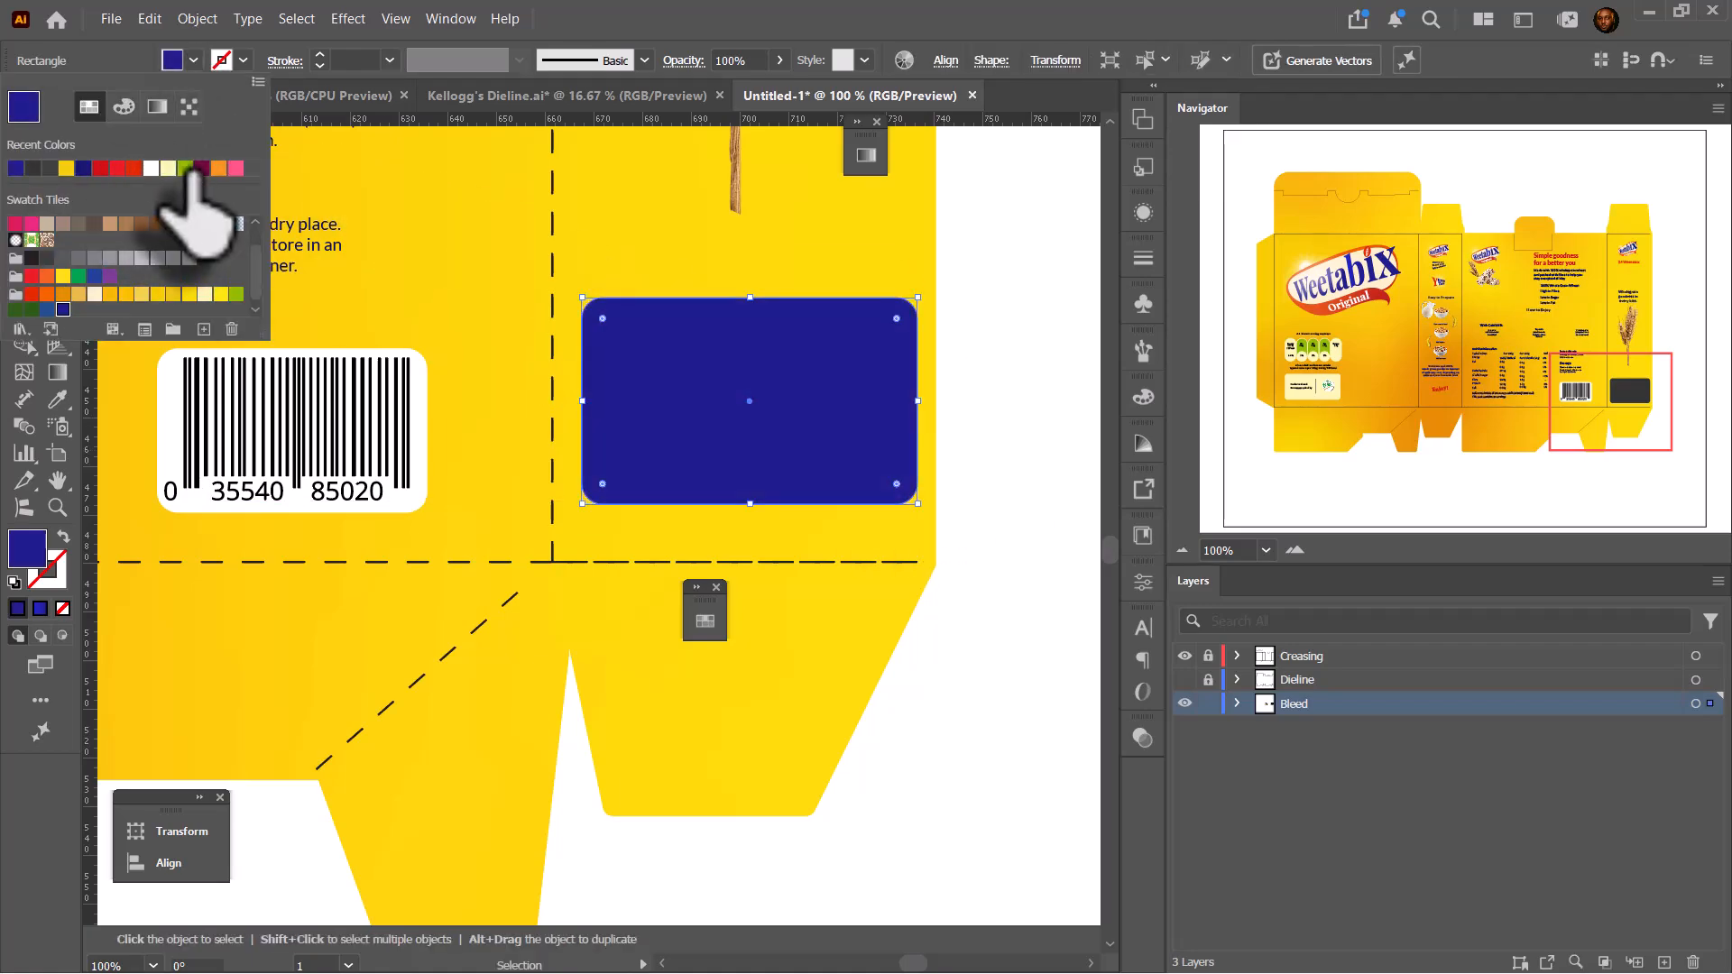
left_click(186, 168)
left_click(32, 309)
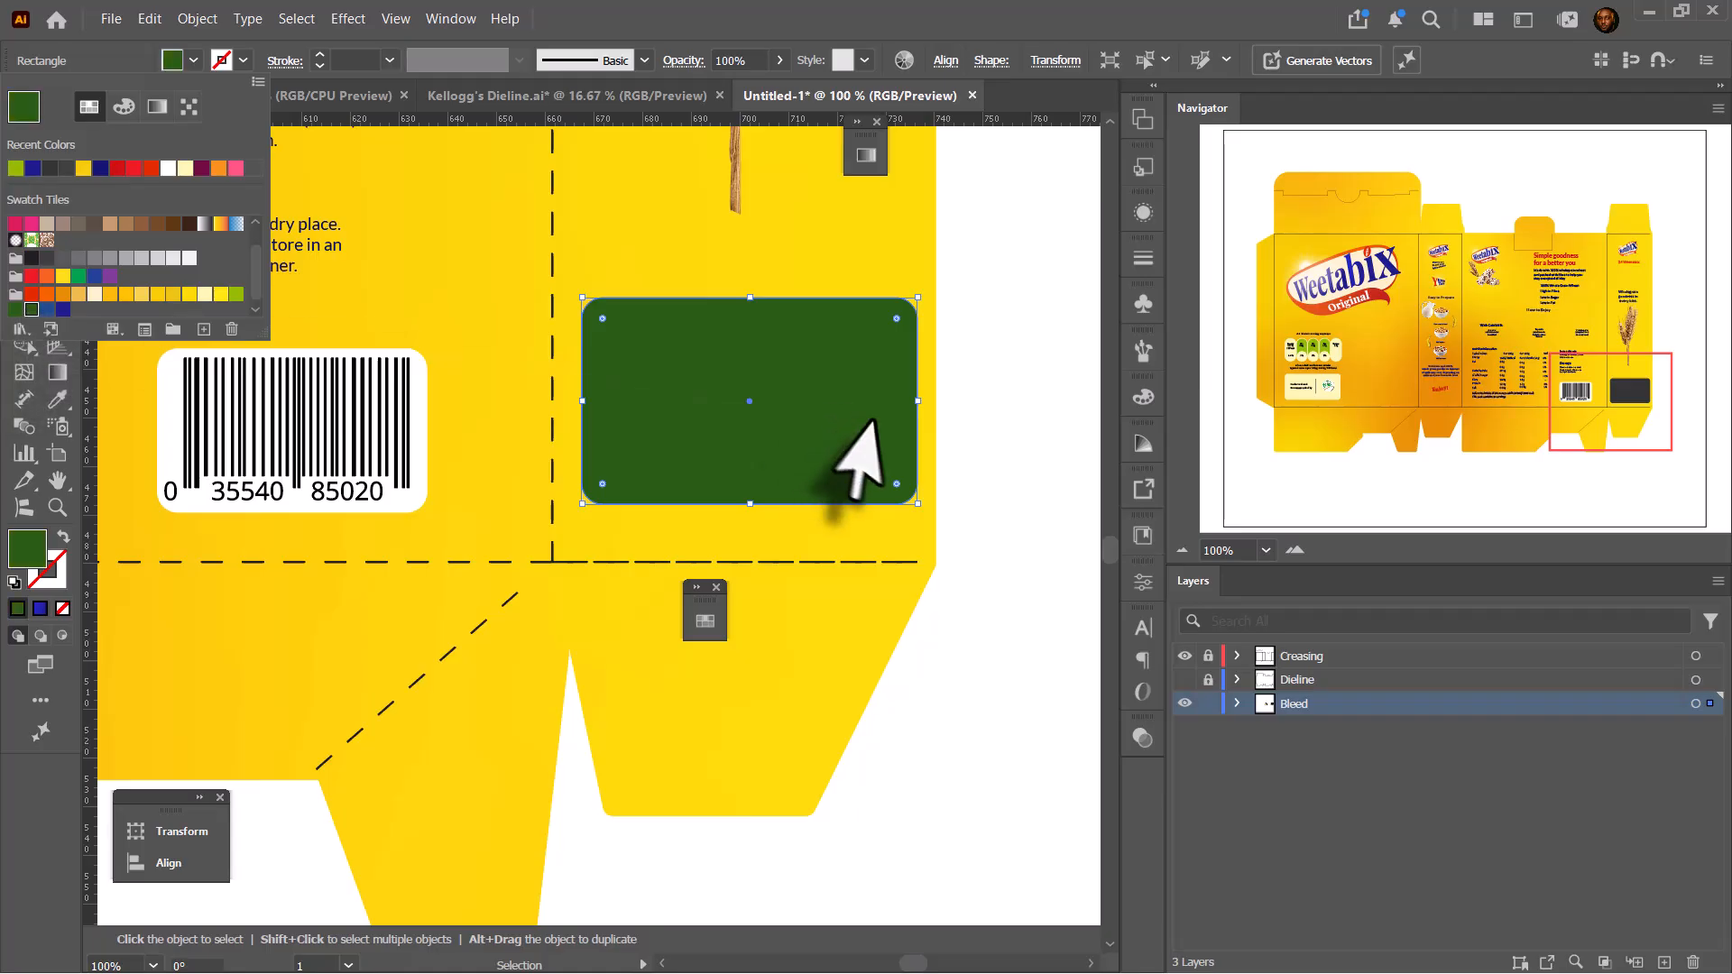
left_click(982, 375)
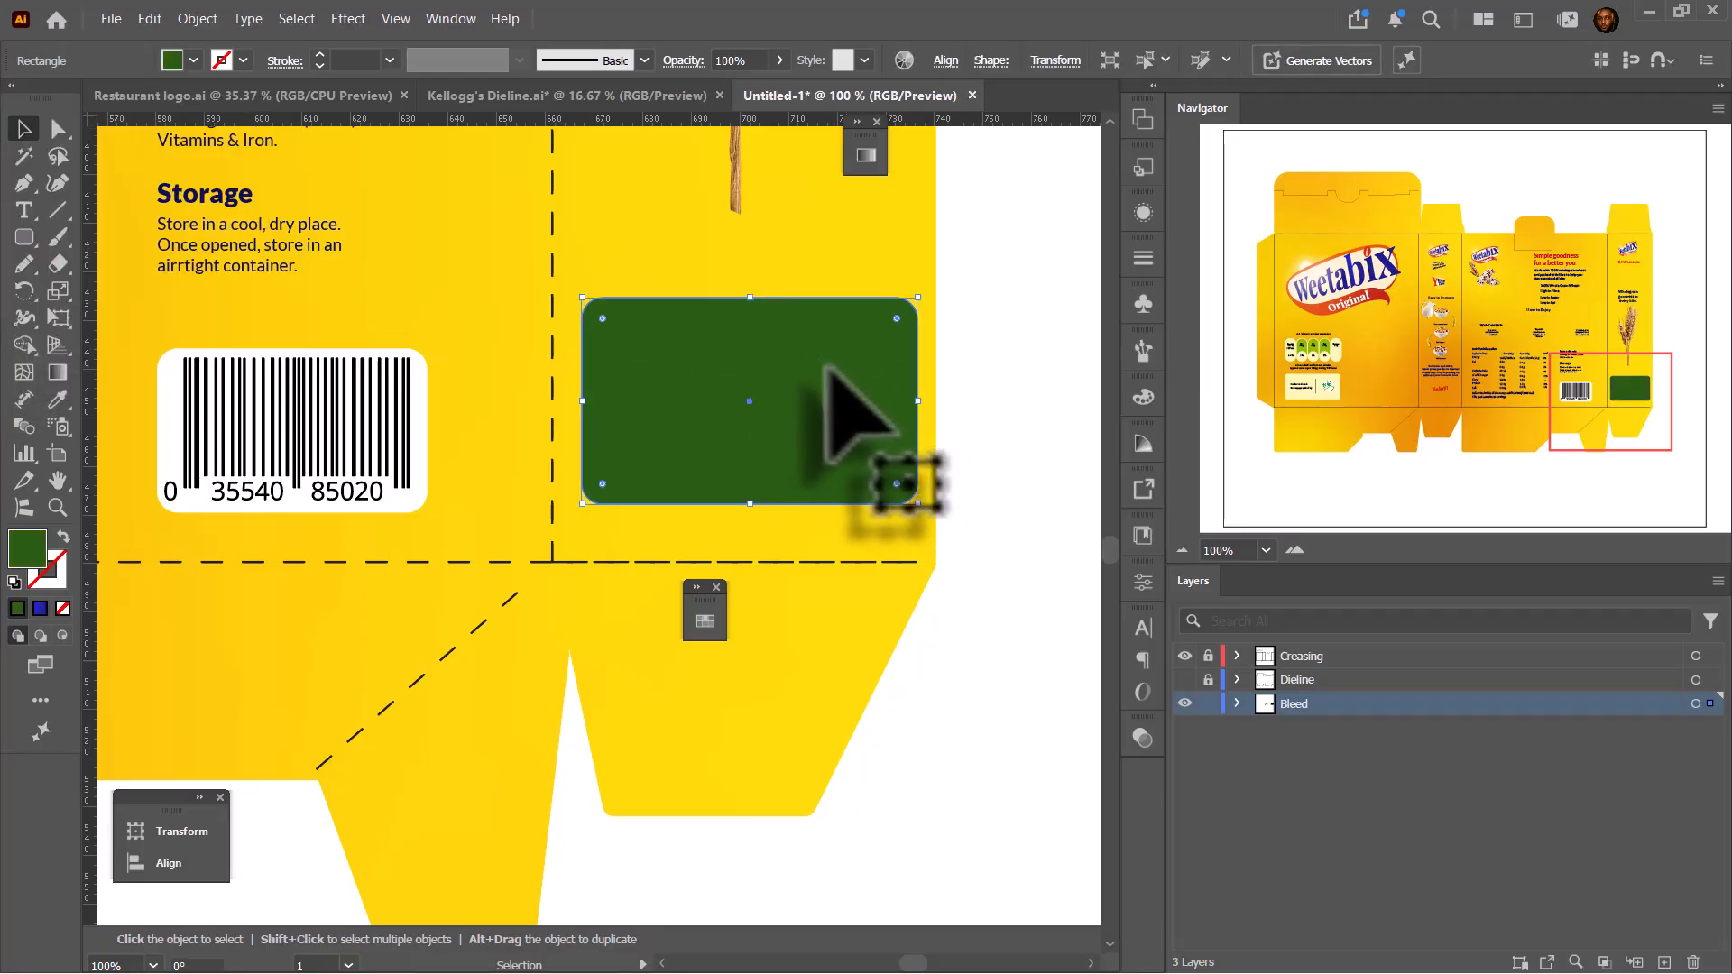
- Duplicate the green rounded rectangle, apply the AI_Alpha_1 SVG filter to the copy and move it aside
left_click_drag(848, 420, 894, 368)
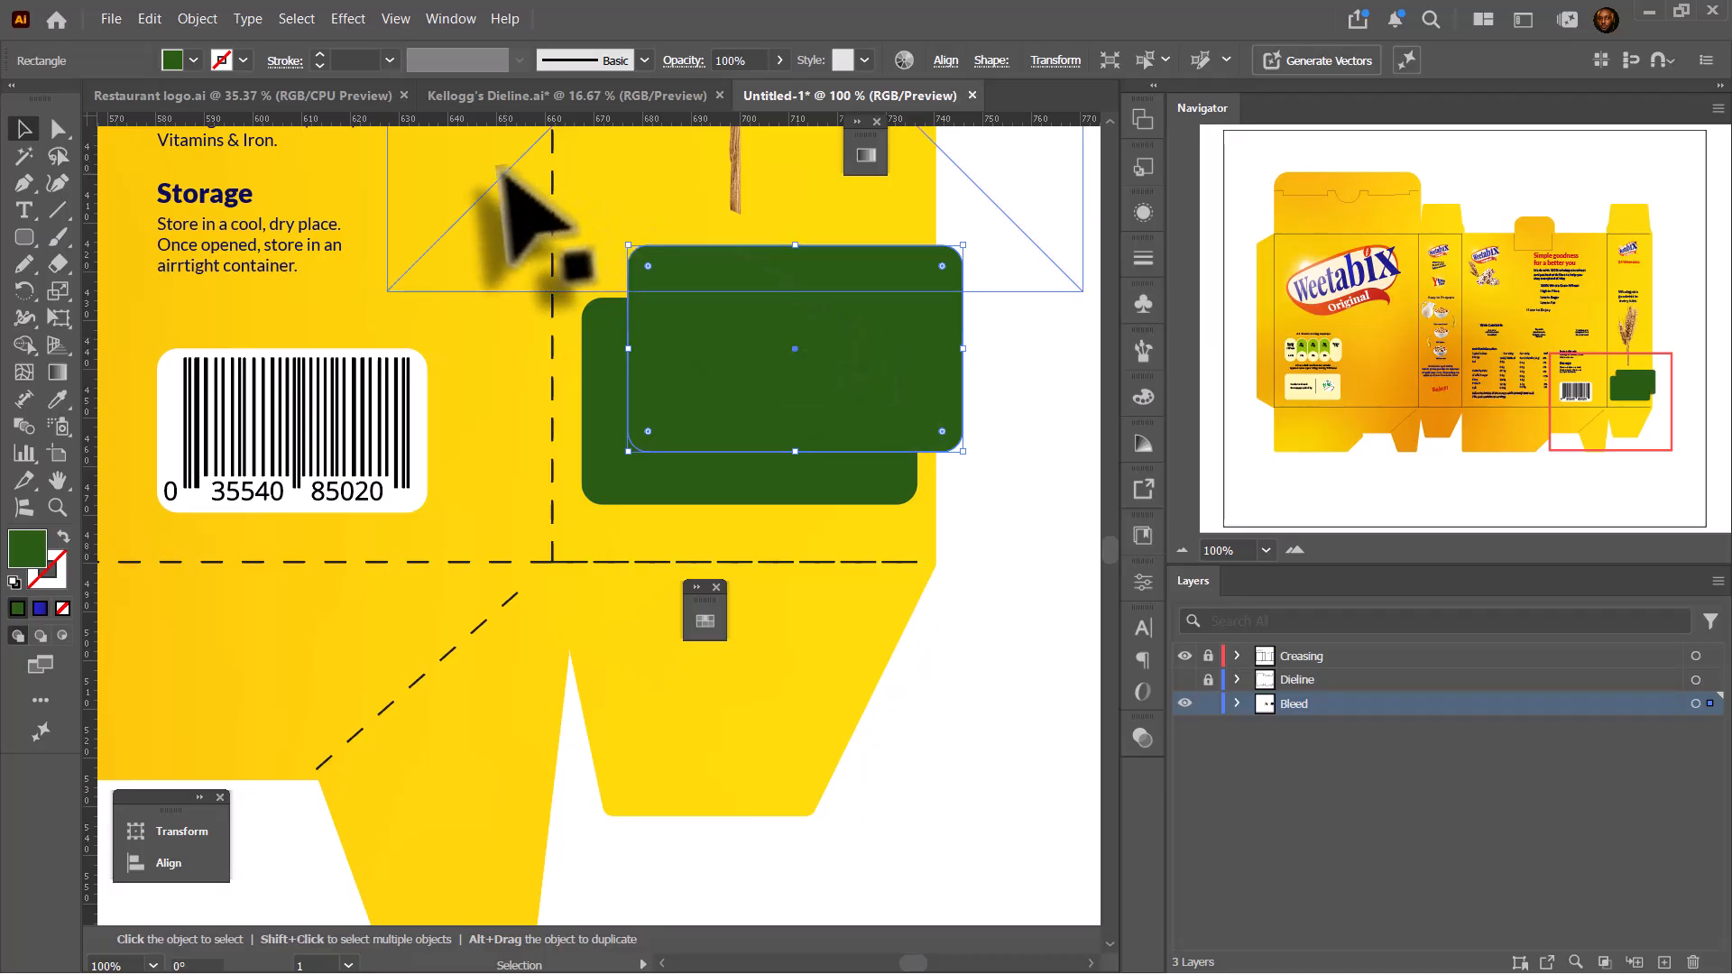
left_click(348, 18)
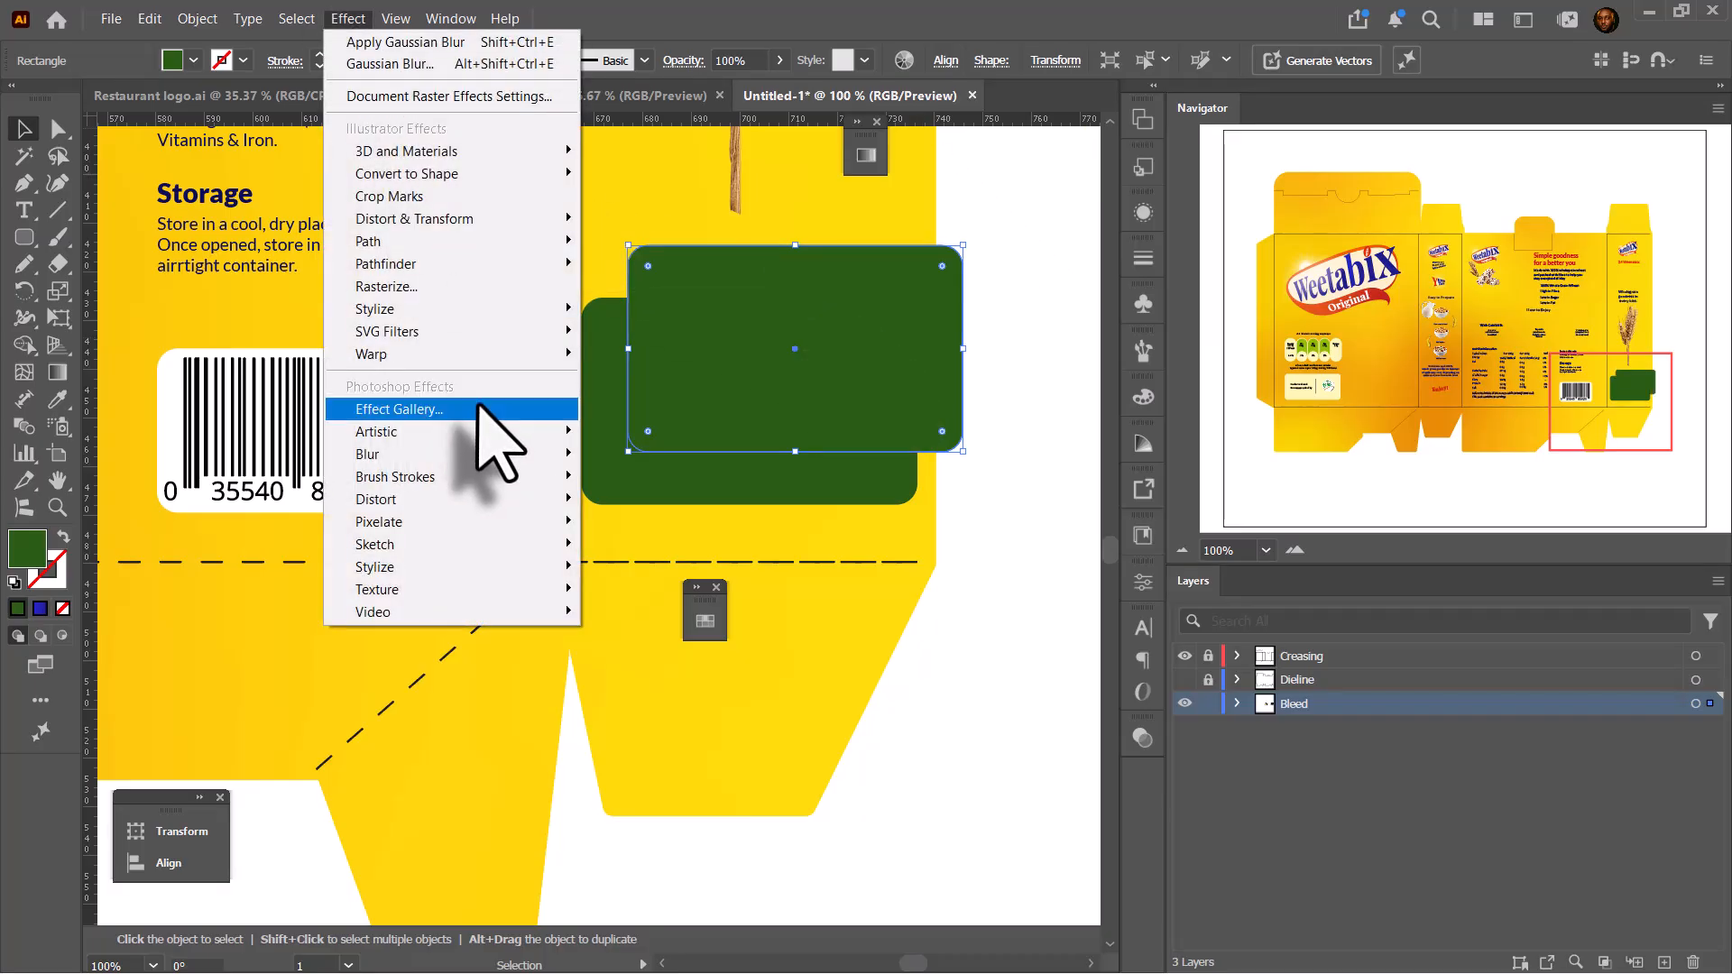
mouse_move(481, 431)
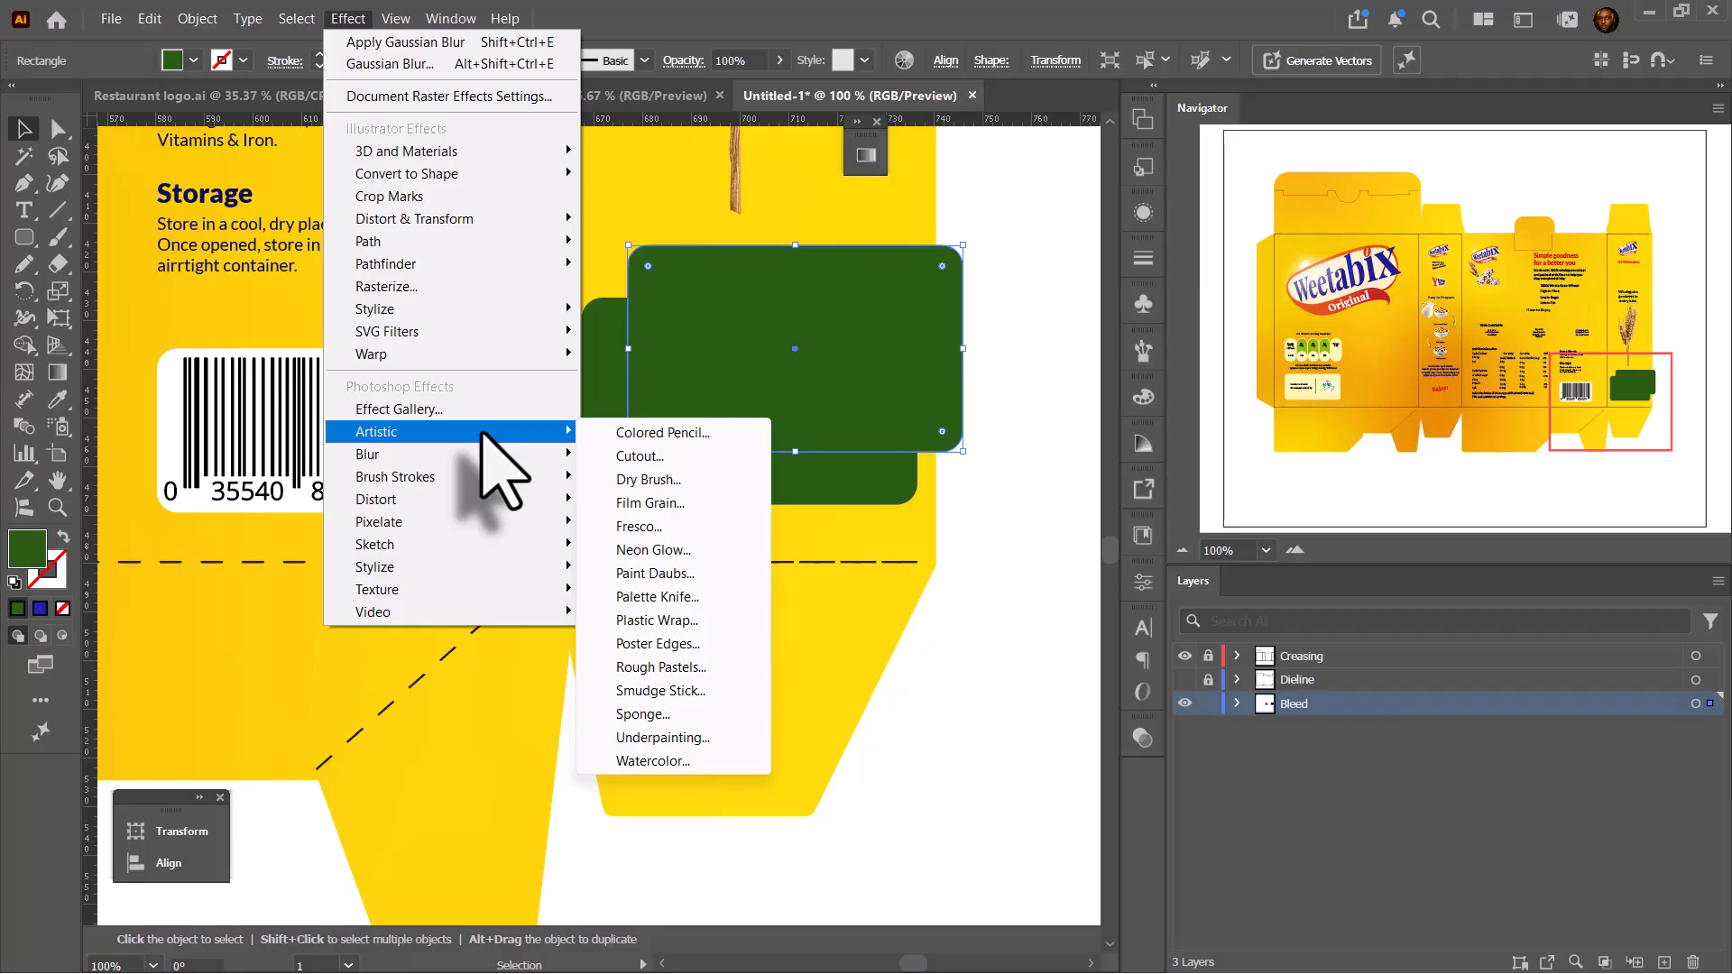
mouse_move(455, 332)
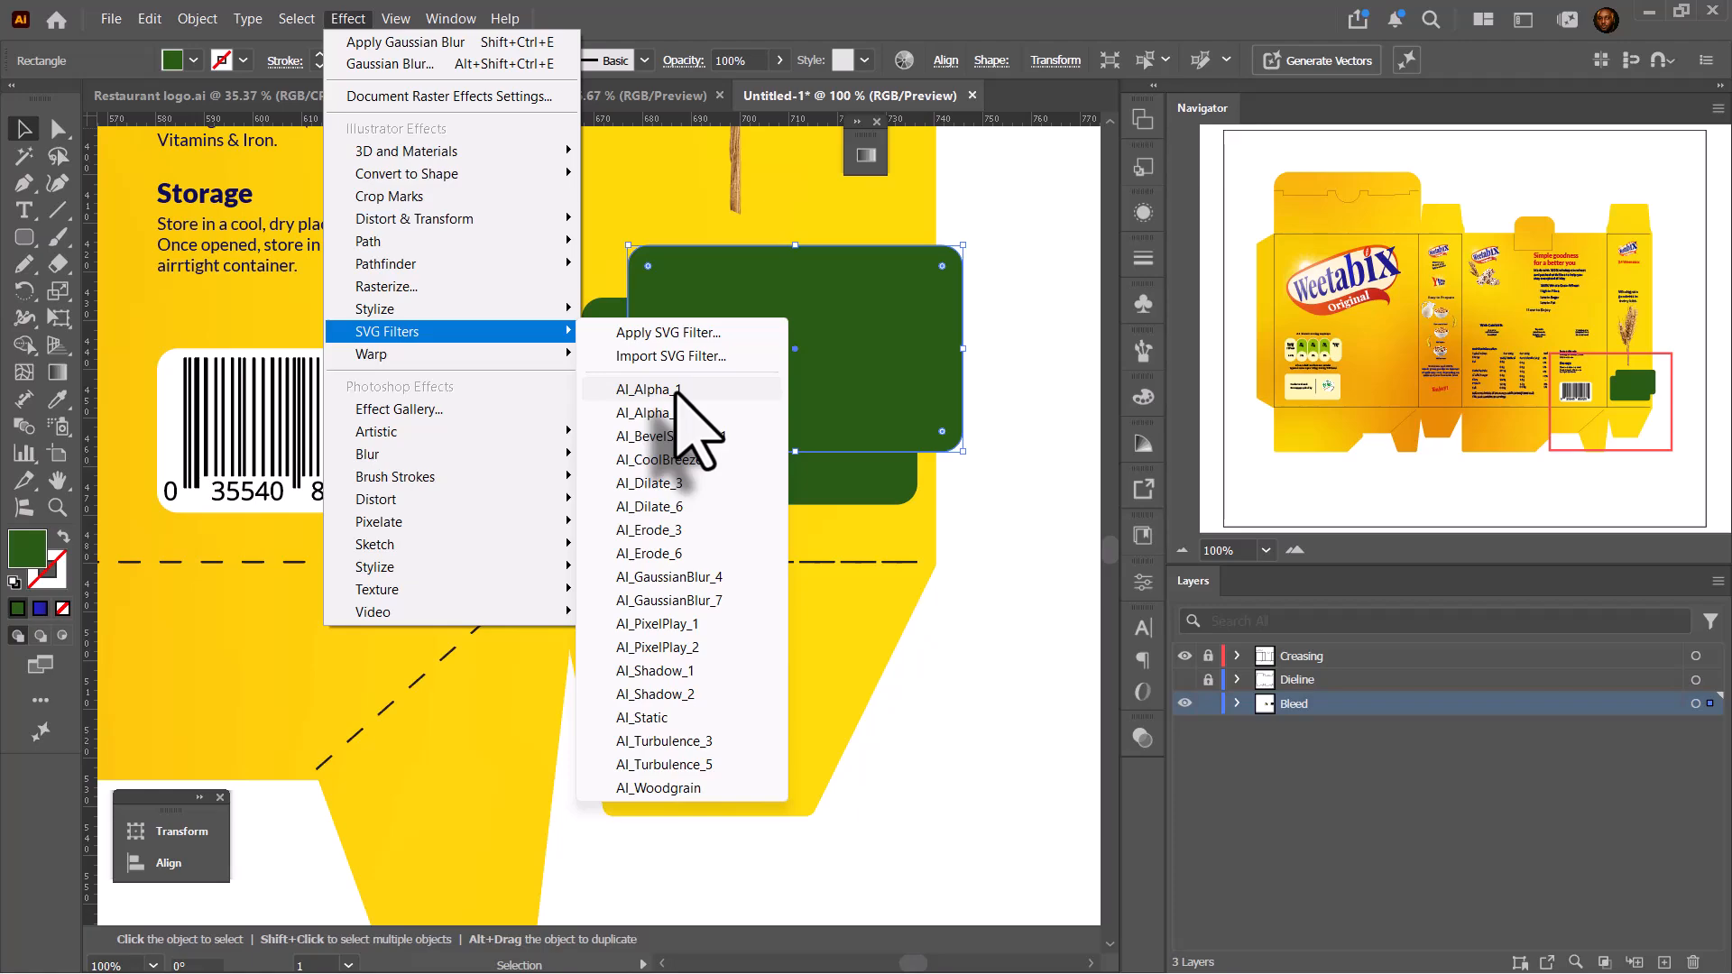
left_click(642, 389)
left_click_drag(677, 397, 998, 350)
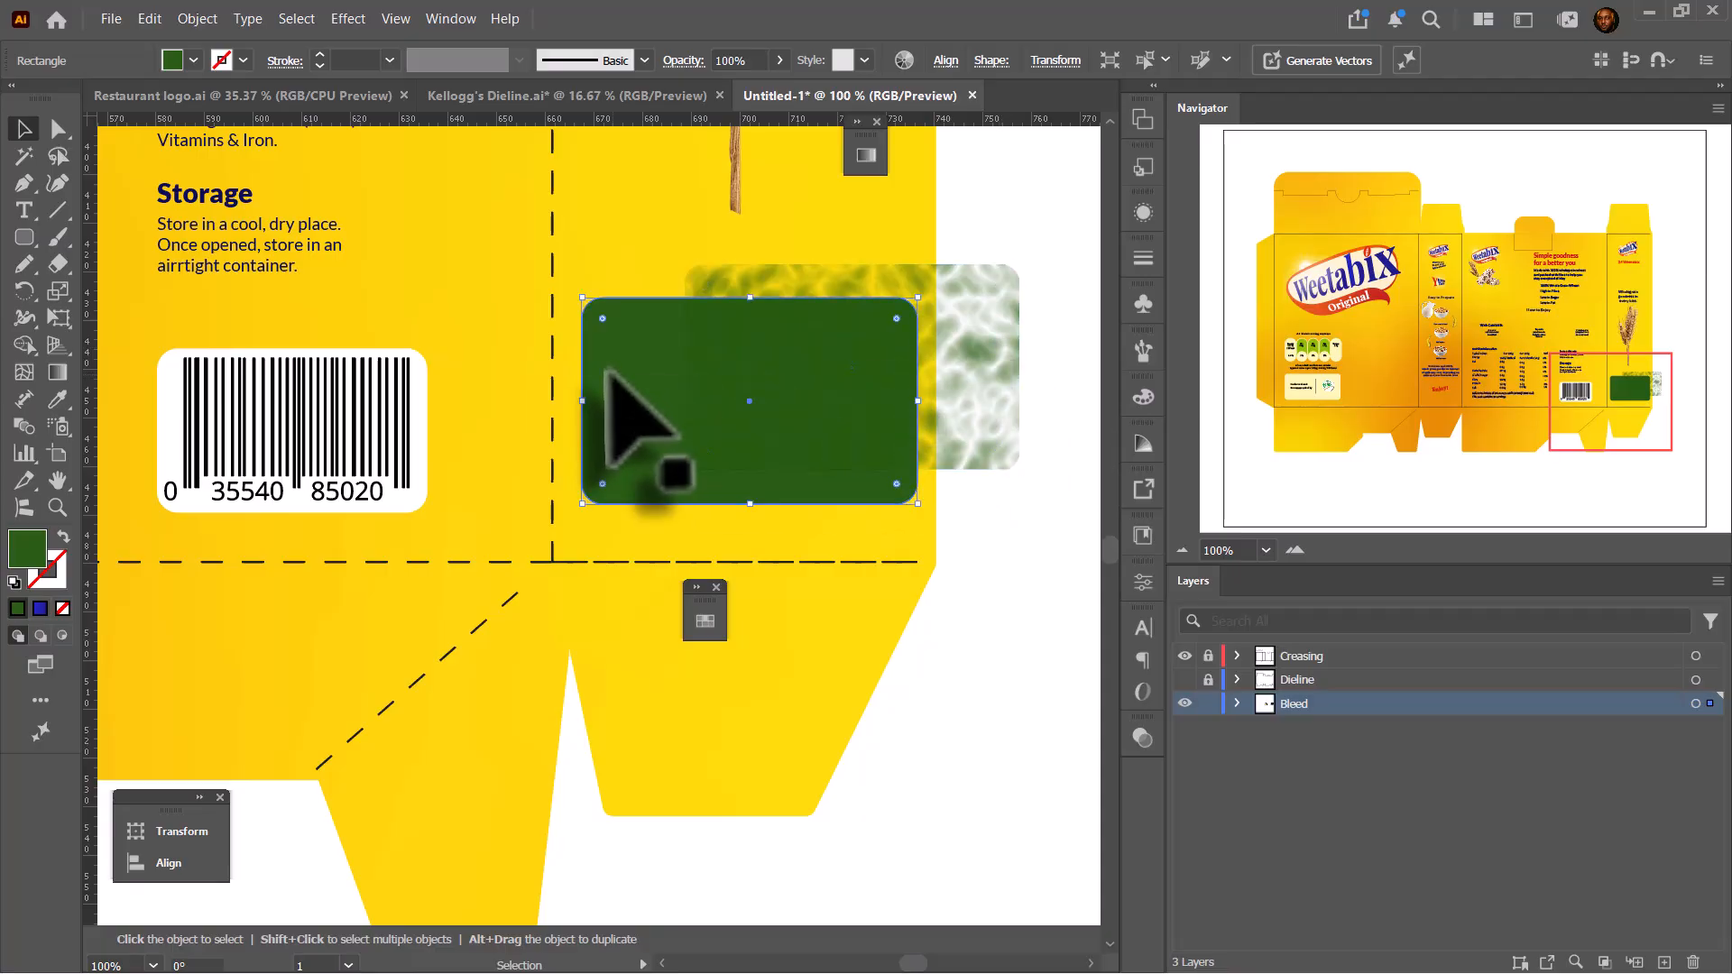
- Lighten the original green rectangle's fill to hex 326b1b and lay the textured copy over it
double_click(36, 554)
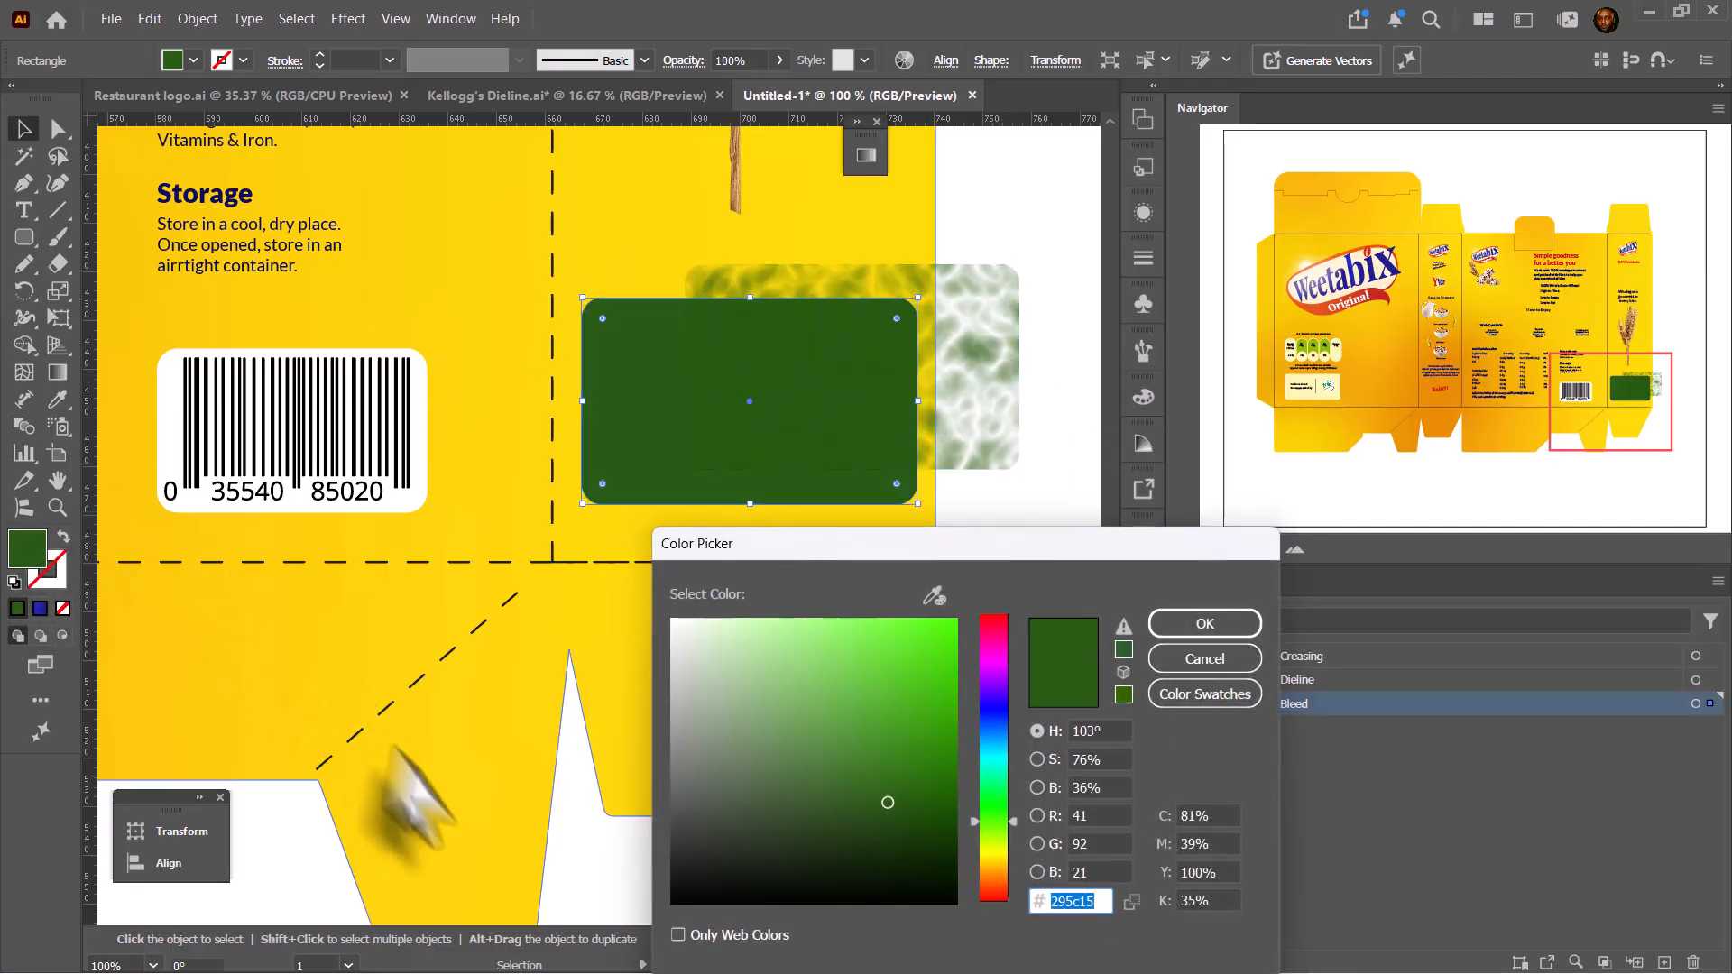
left_click_drag(888, 802, 882, 790)
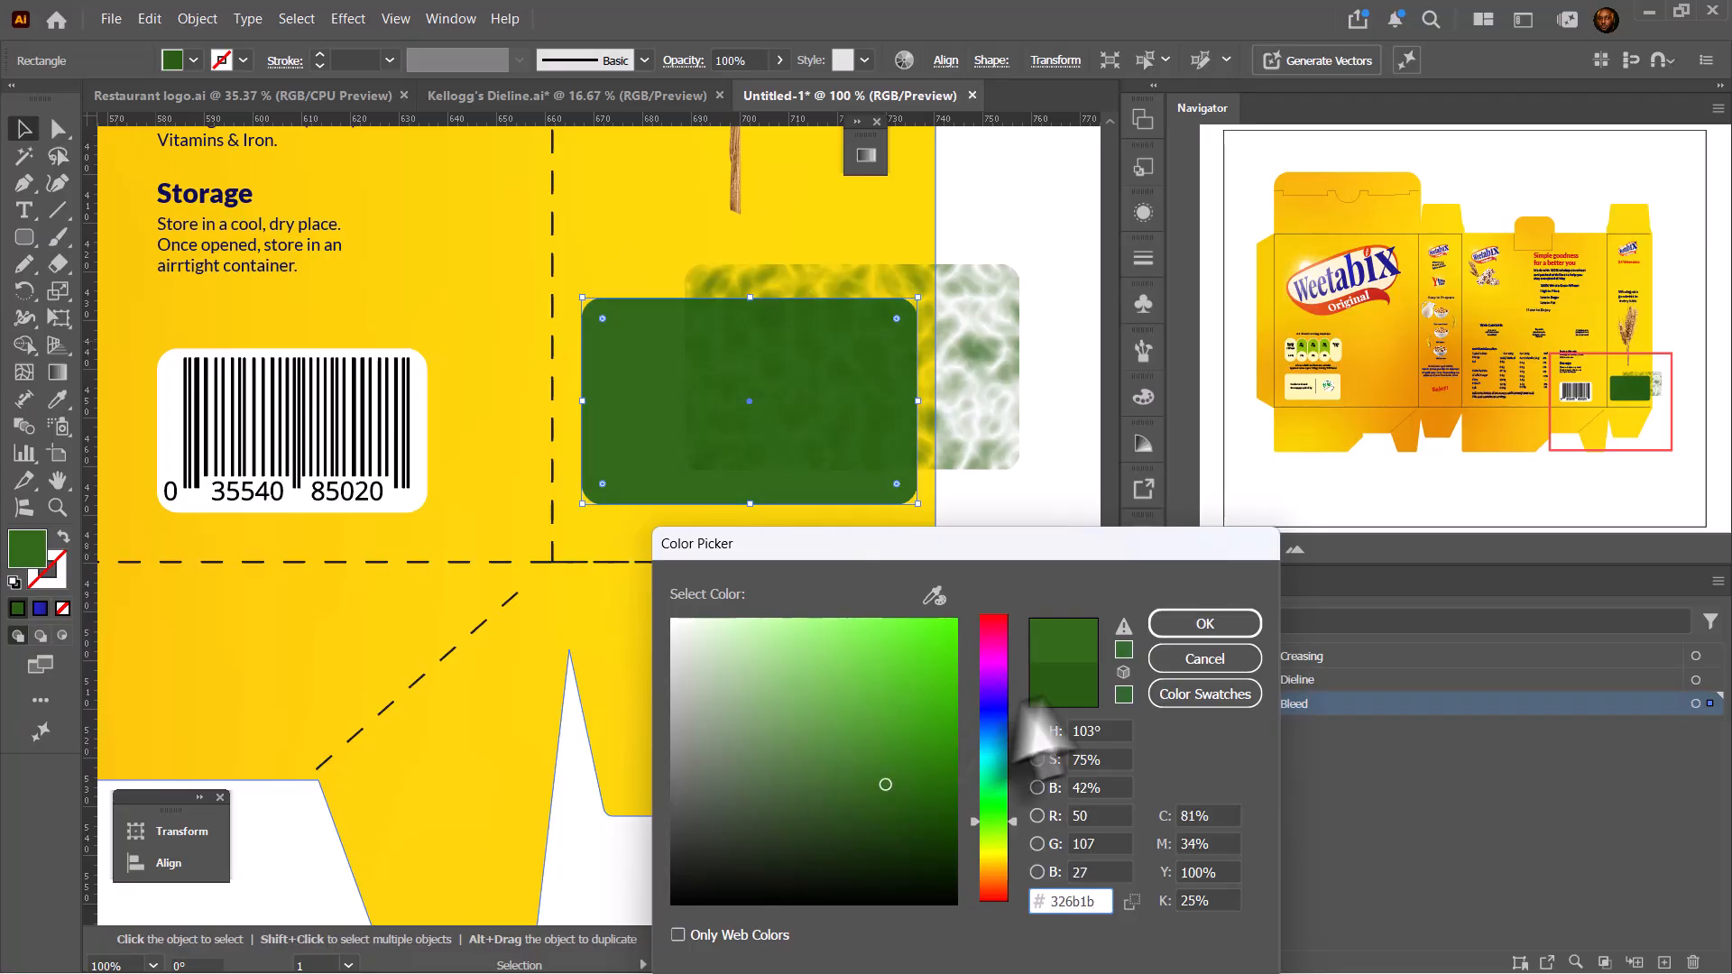
left_click(1168, 625)
left_click_drag(984, 311, 889, 345)
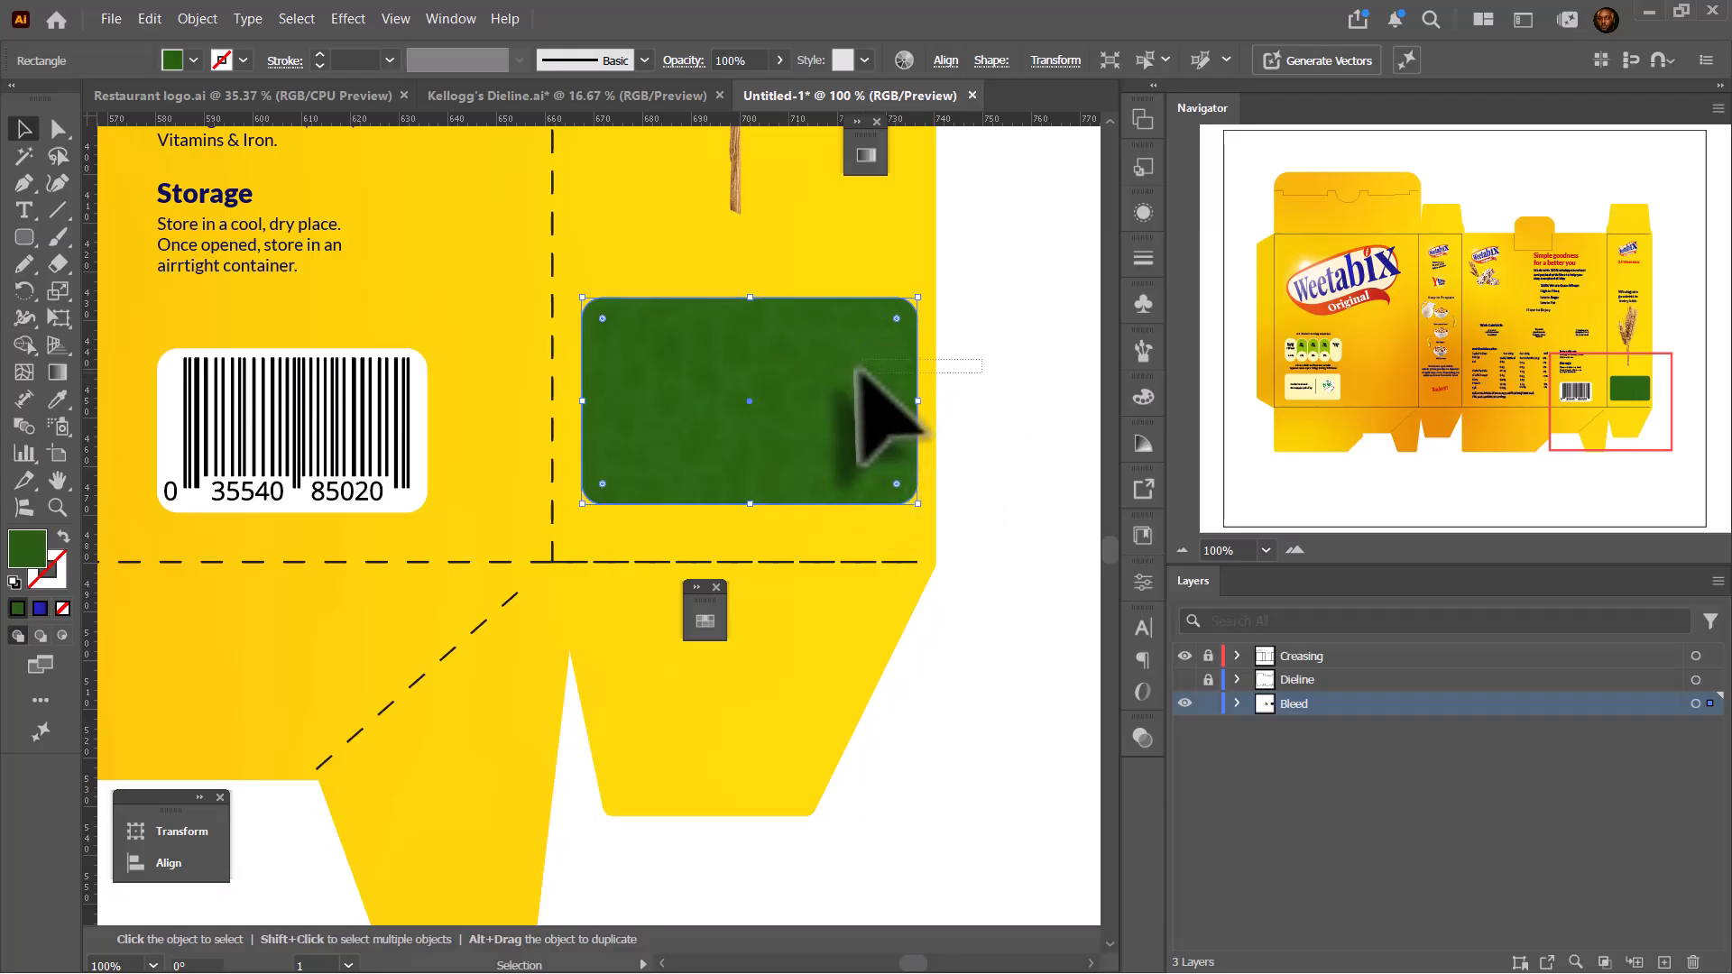
- Send both green rectangles behind the PACKAGING text and realign them as the label's textured background
left_click(925, 326, "shift")
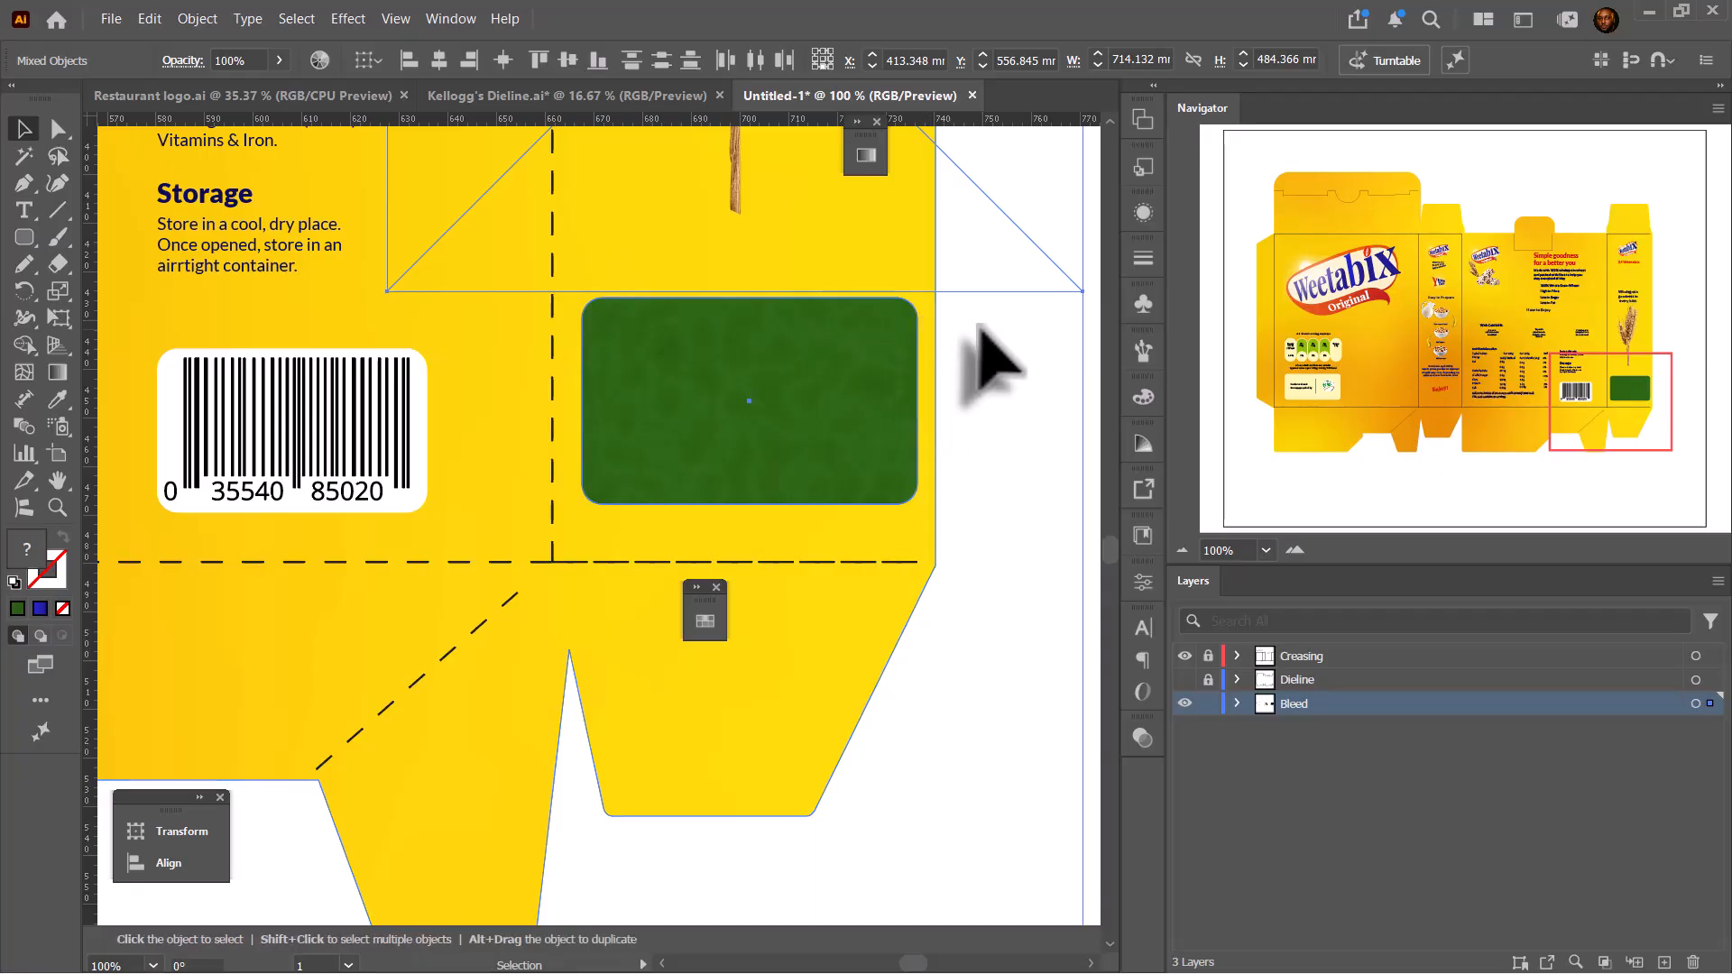
left_click(979, 330)
left_click(873, 368)
left_click_drag(850, 368, 925, 358)
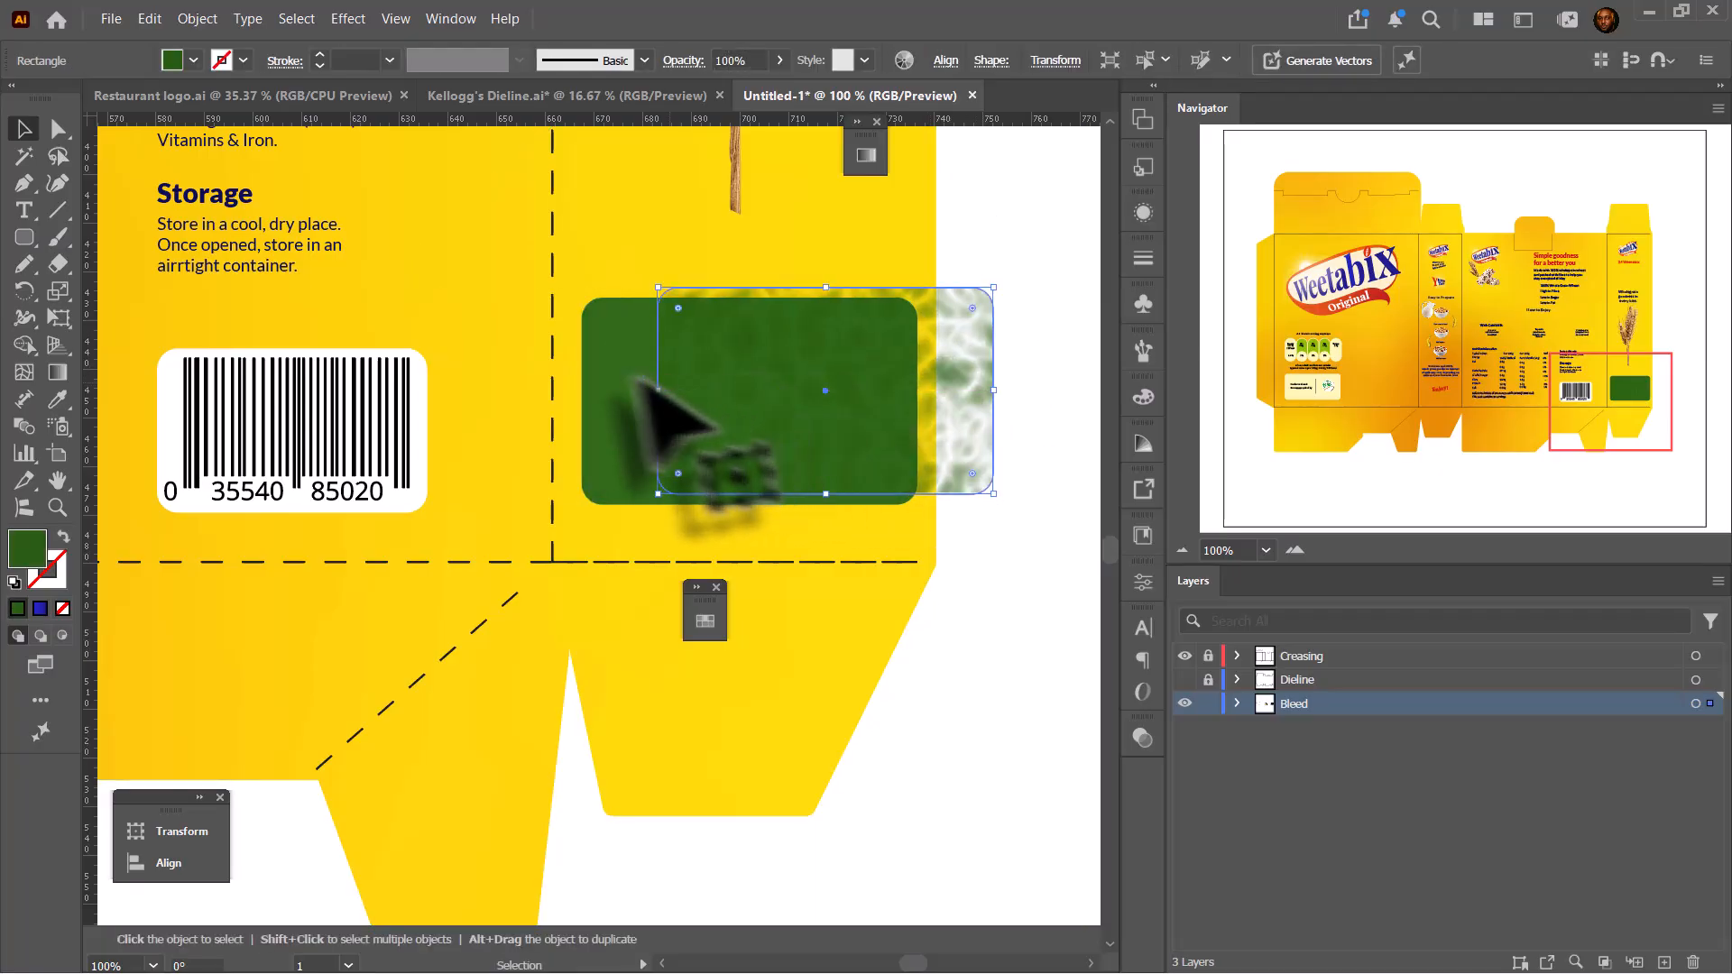
left_click(613, 397, "shift")
left_click_drag(613, 397, 719, 397)
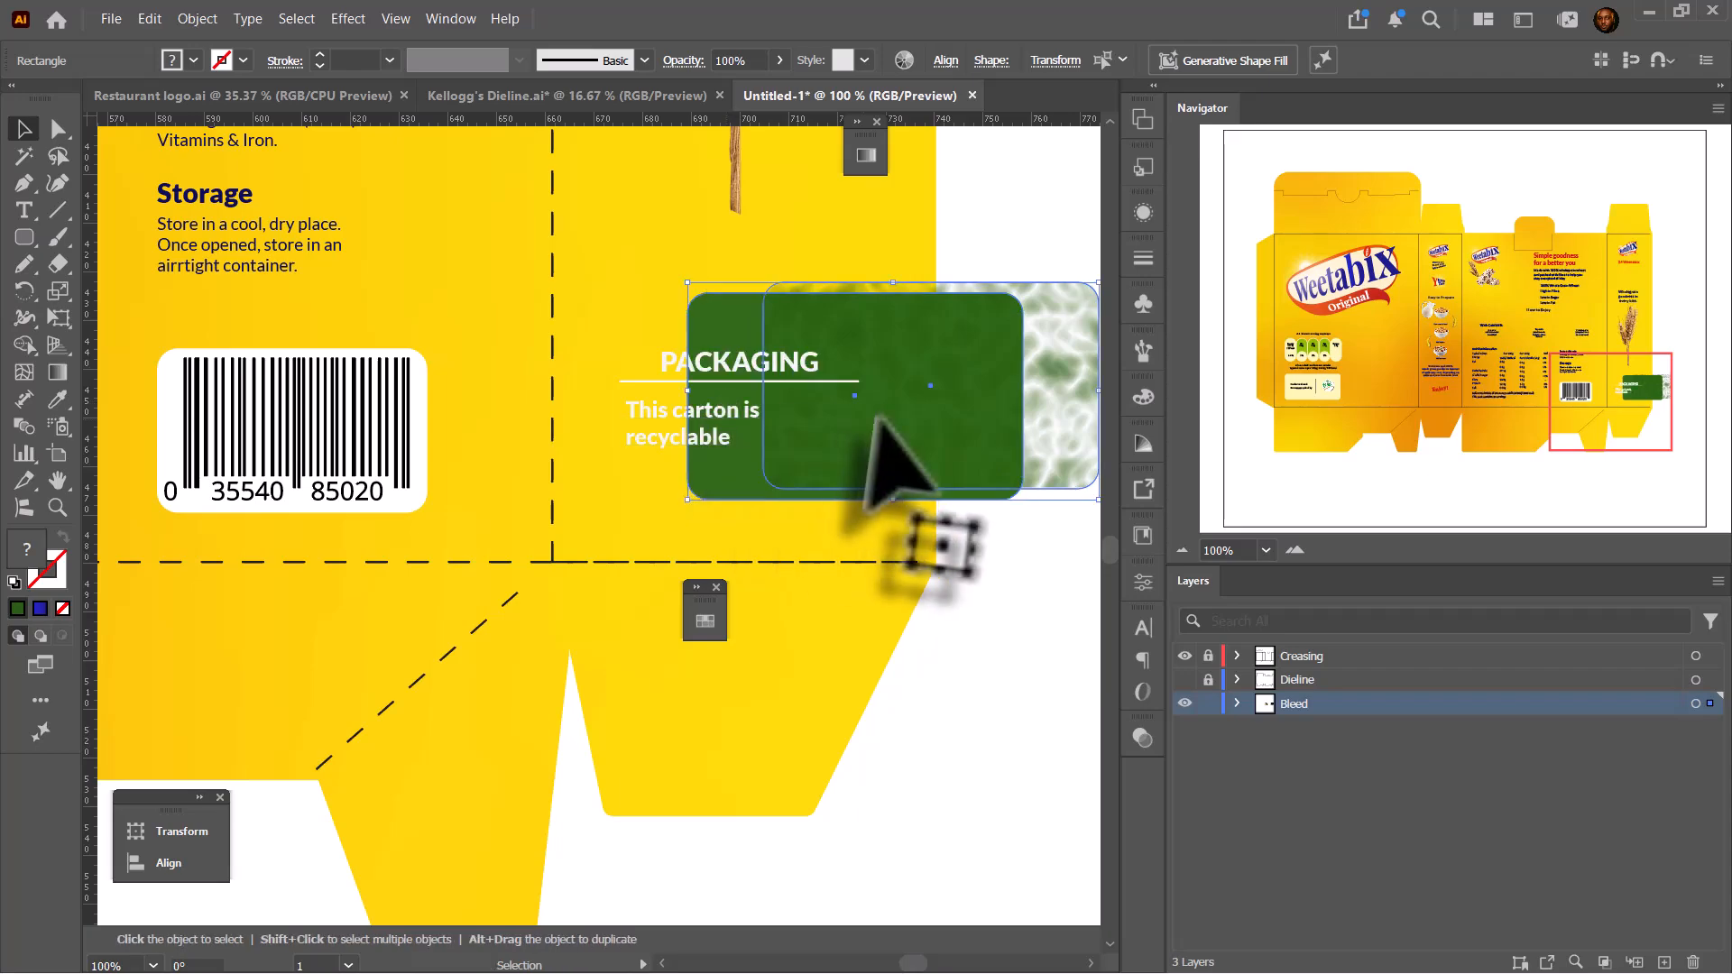
left_click_drag(871, 420, 769, 431)
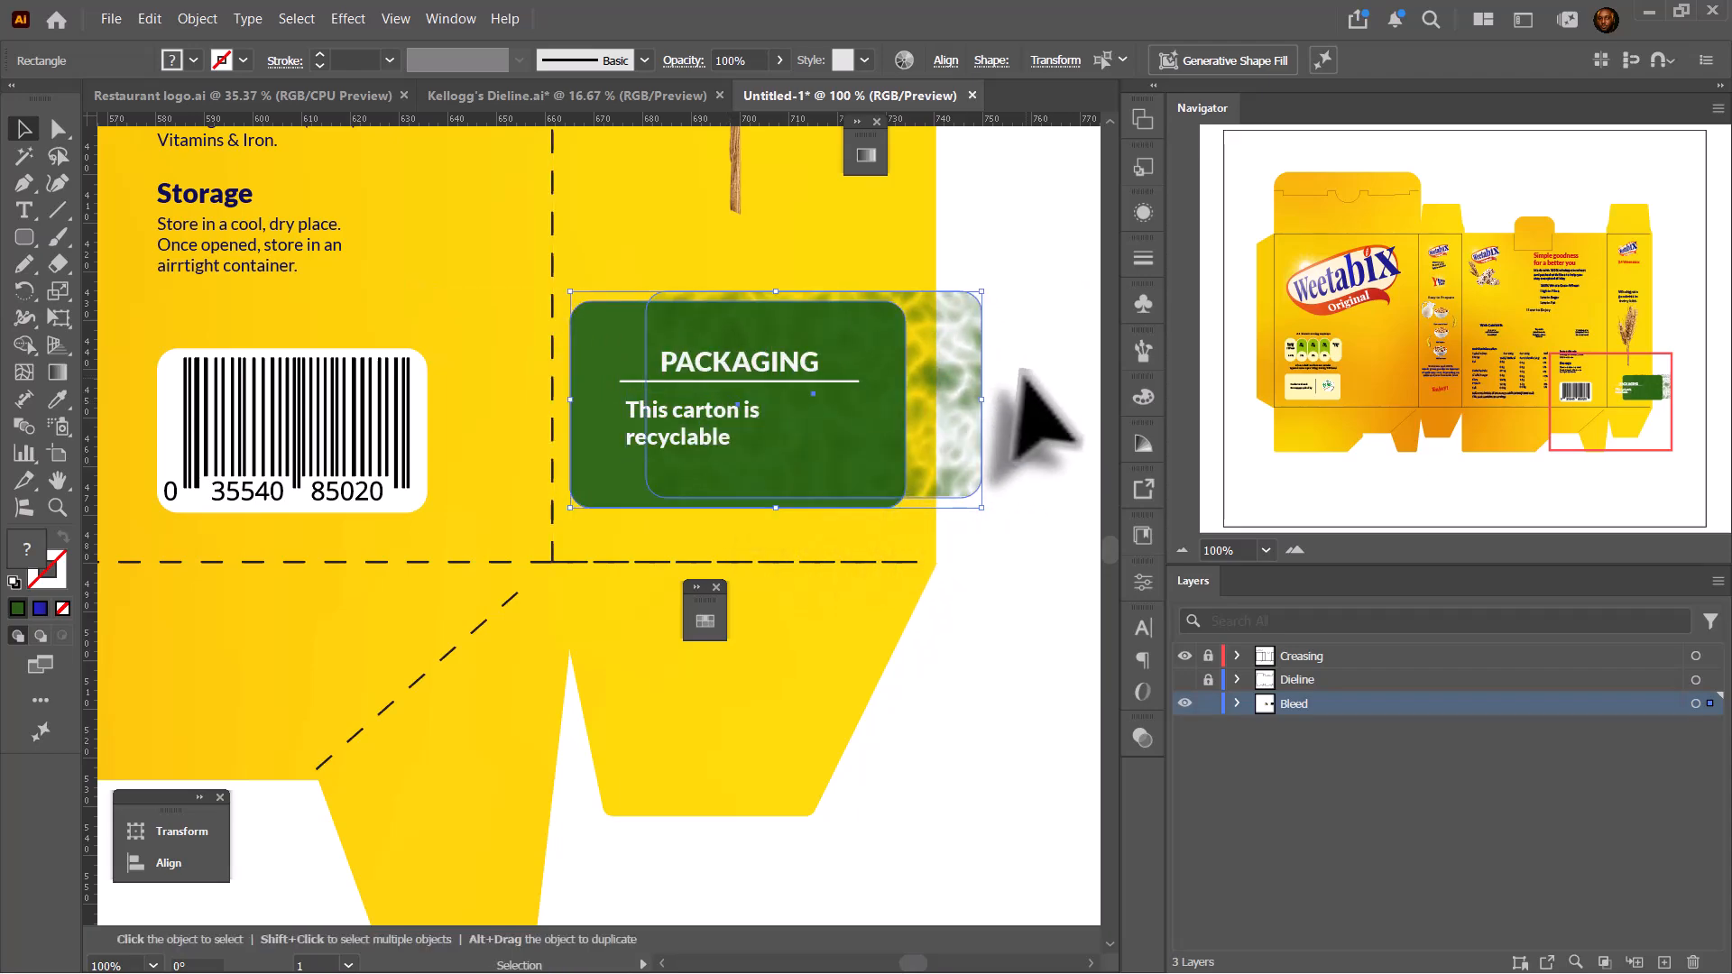
left_click_drag(964, 393, 889, 404)
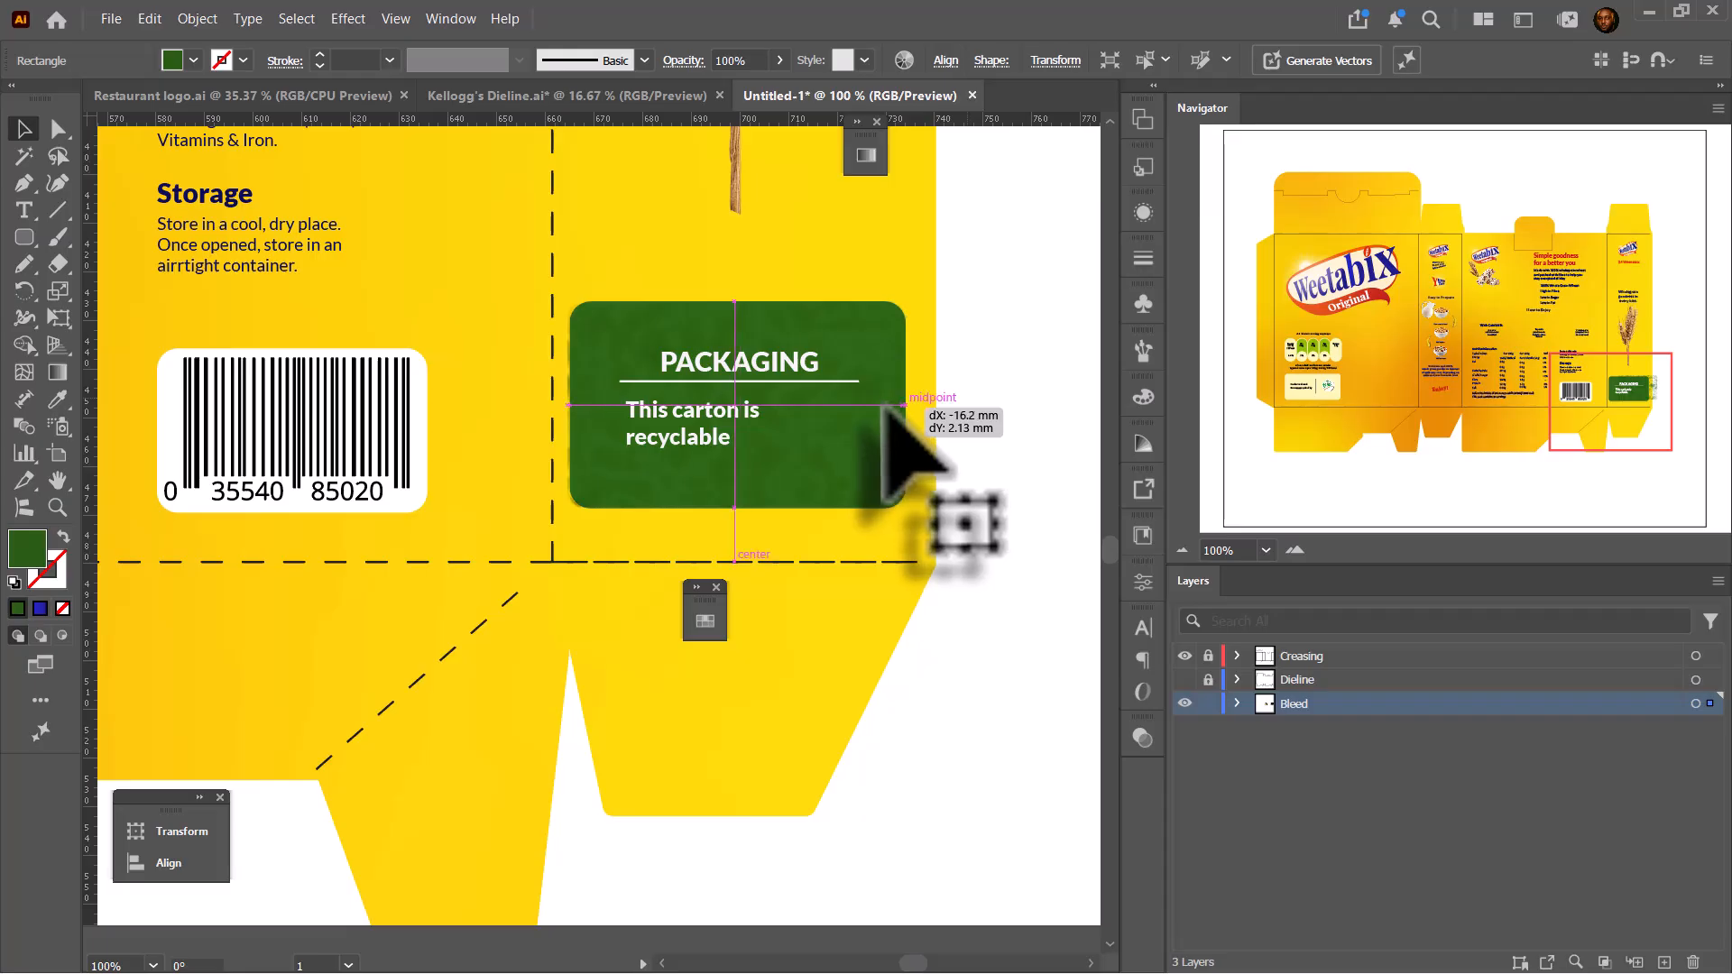
- Examine the green packaging label together with the other panels of the carton
scroll(886, 411, "down", 3)
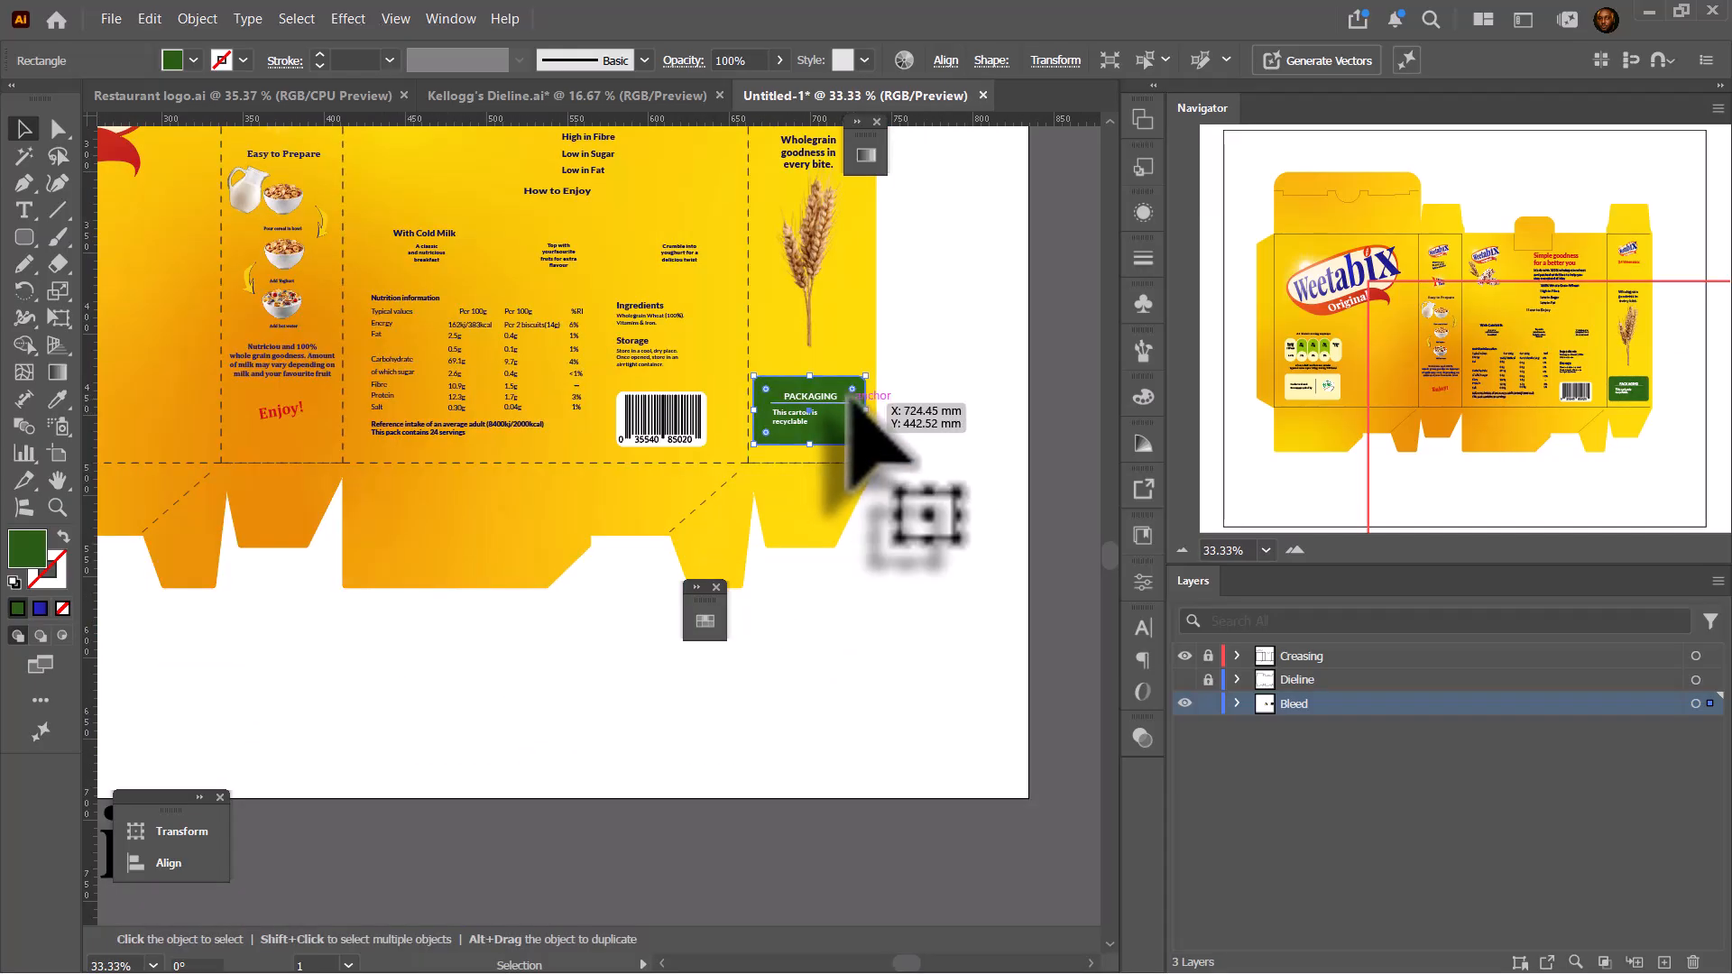
scroll(835, 460, "down", 2)
scroll(839, 451, "up", 3)
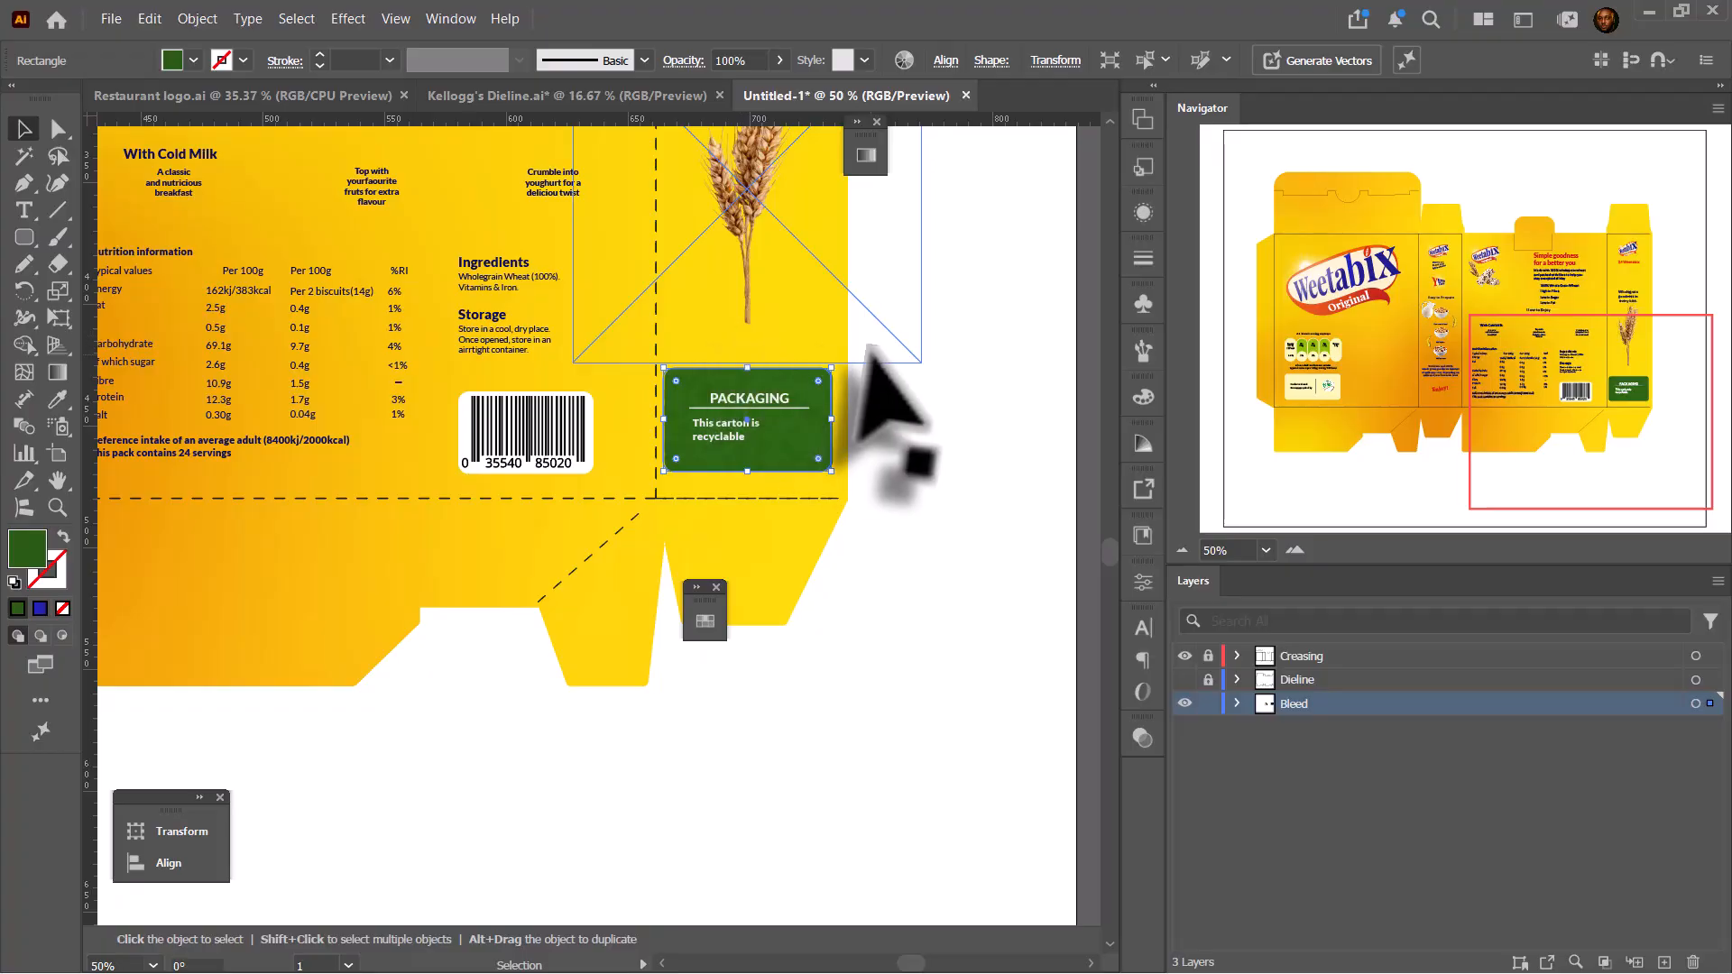
scroll(866, 370, "down", 2)
scroll(846, 361, "up", 2)
scroll(838, 363, "up", 1)
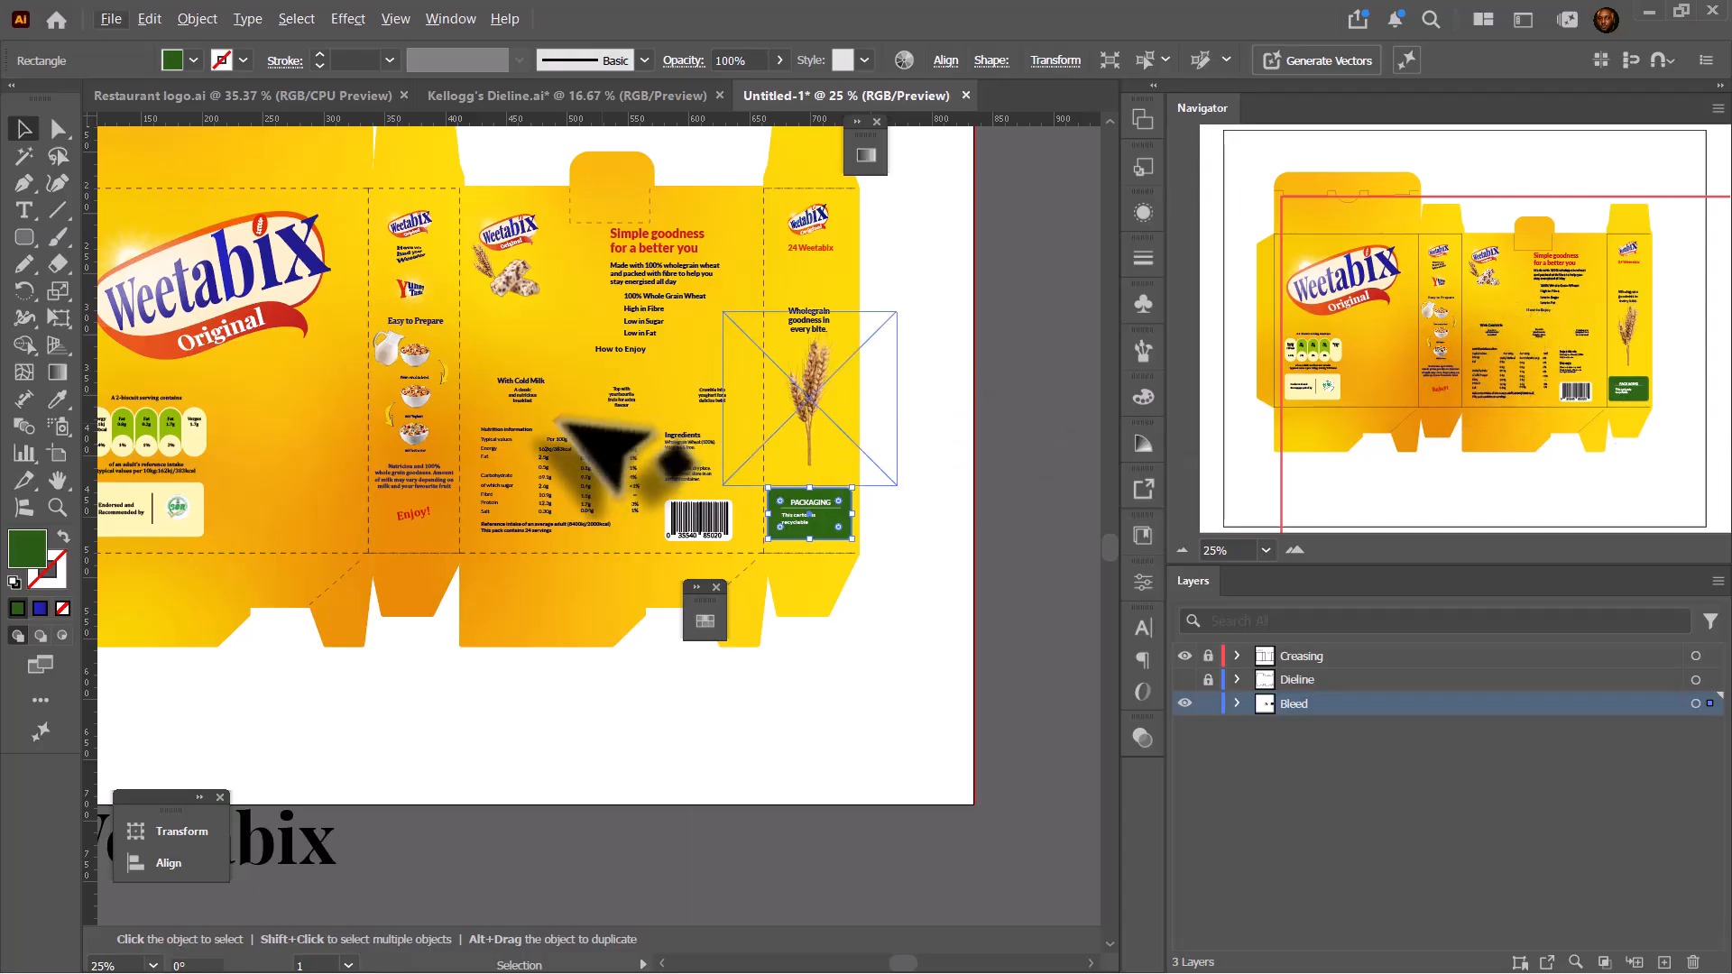
key("ctrl+minus")
scroll(541, 433, "up", 3)
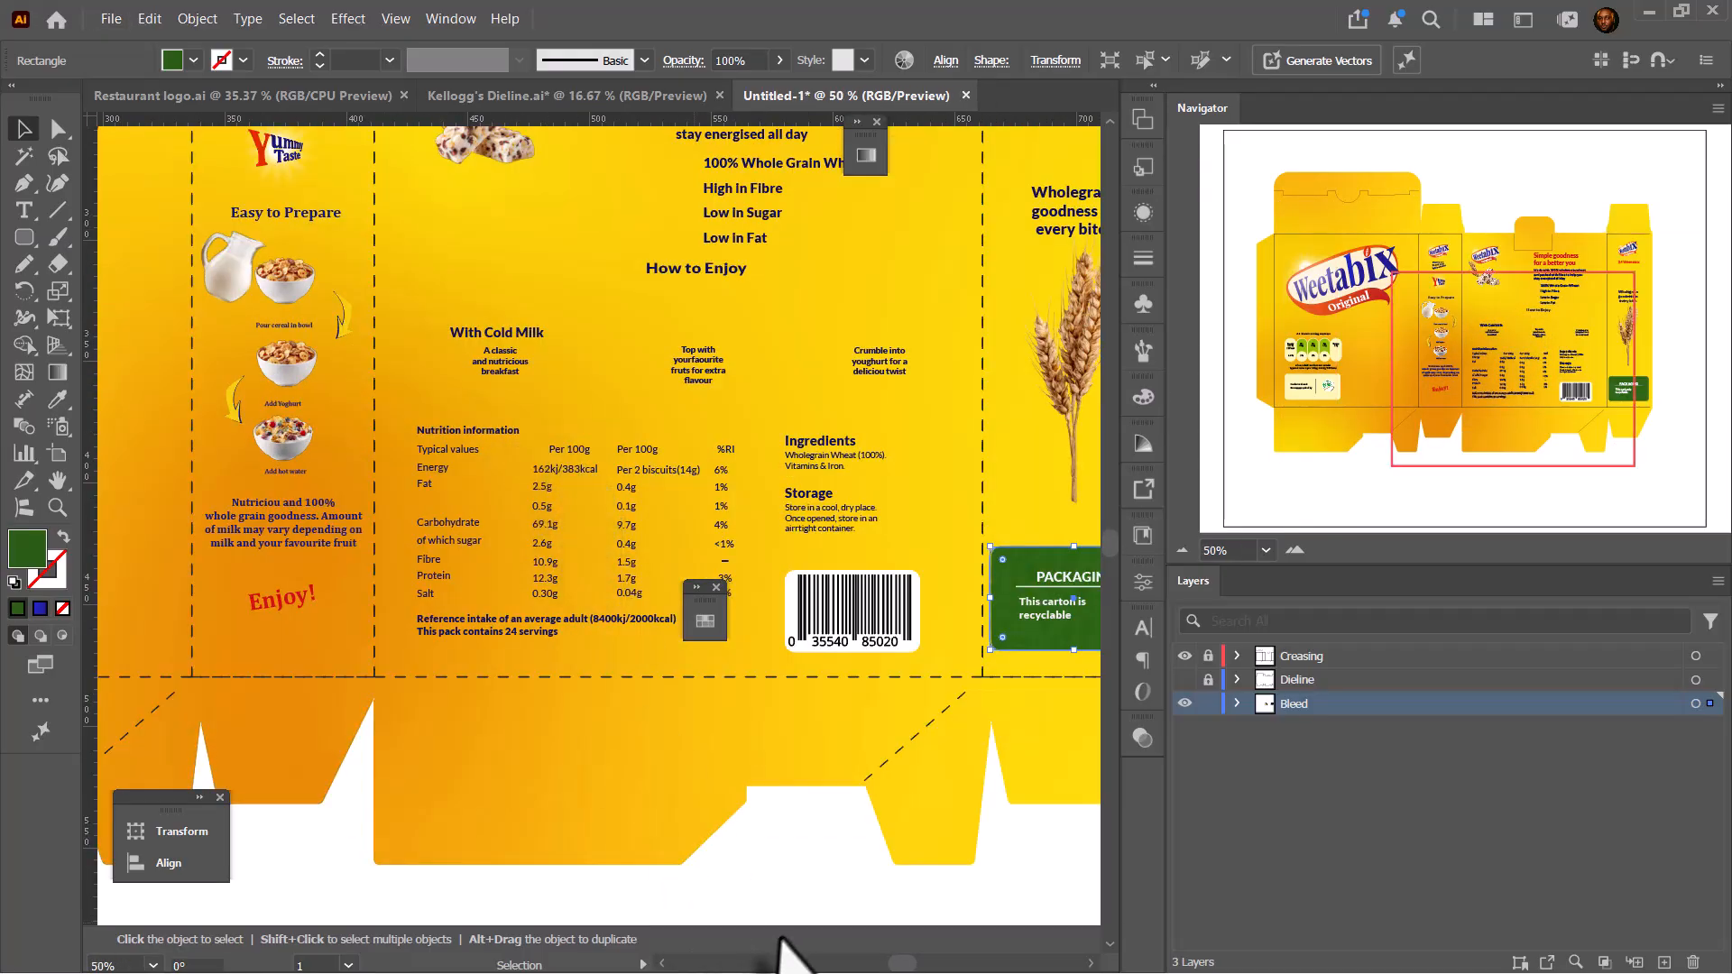
- Switch to PureRef to bring the reference design up beside the carton artwork
key("super")
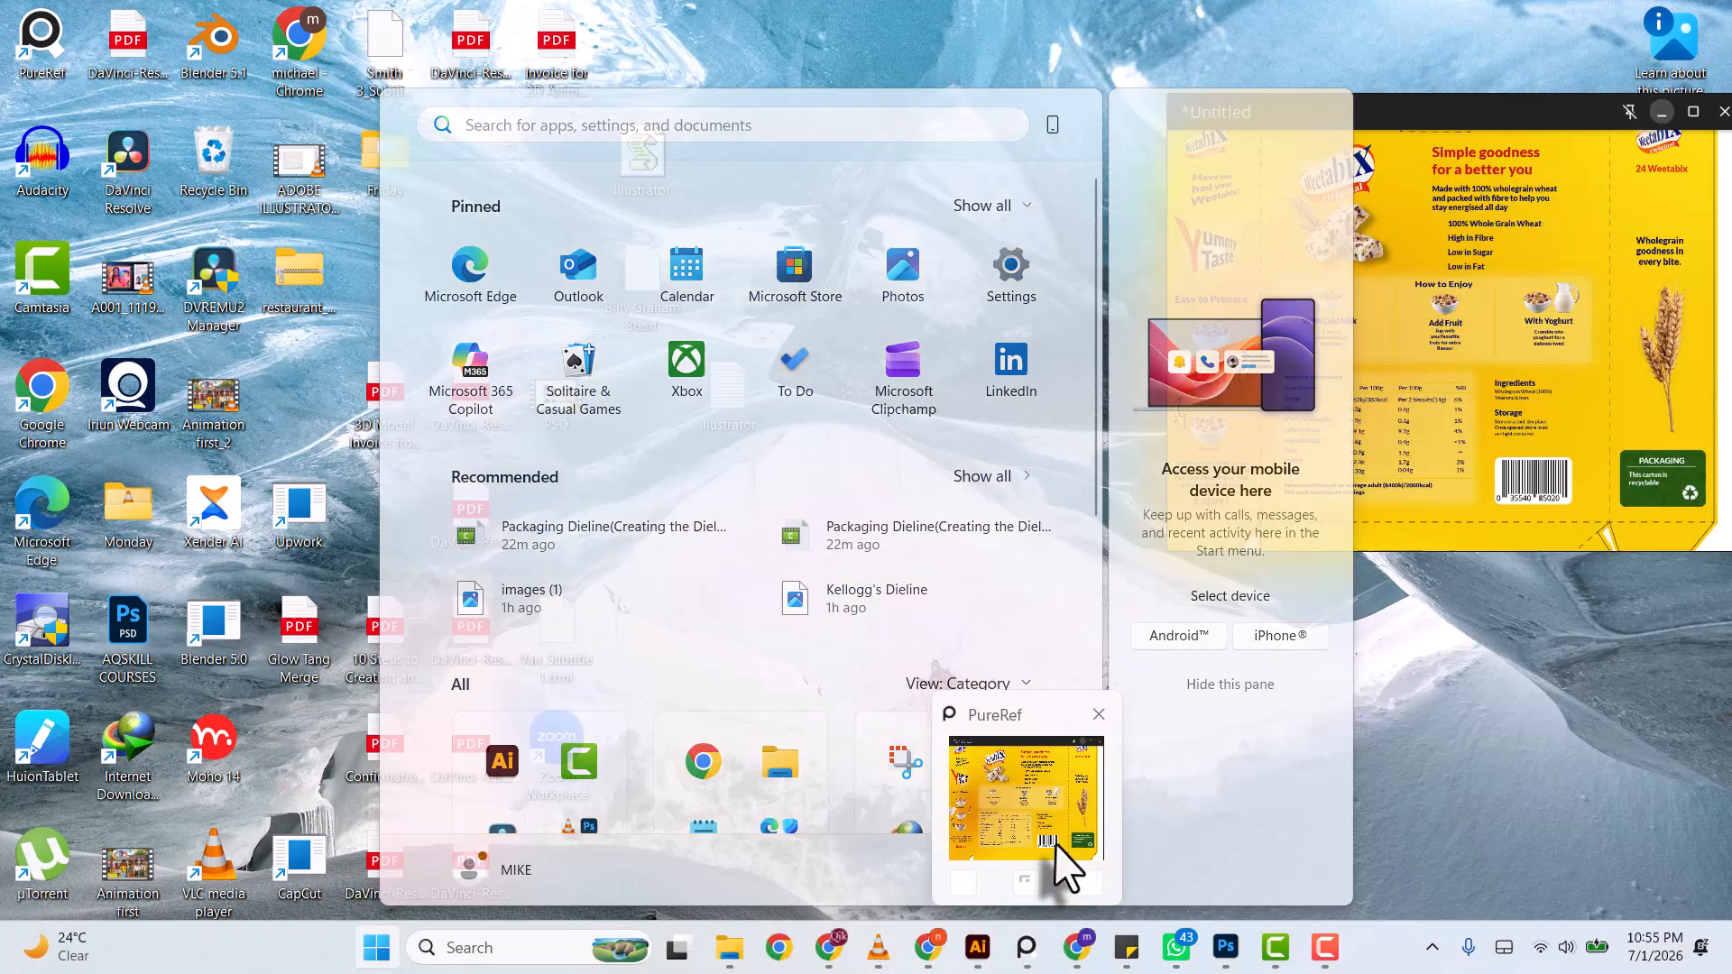
left_click(1068, 871)
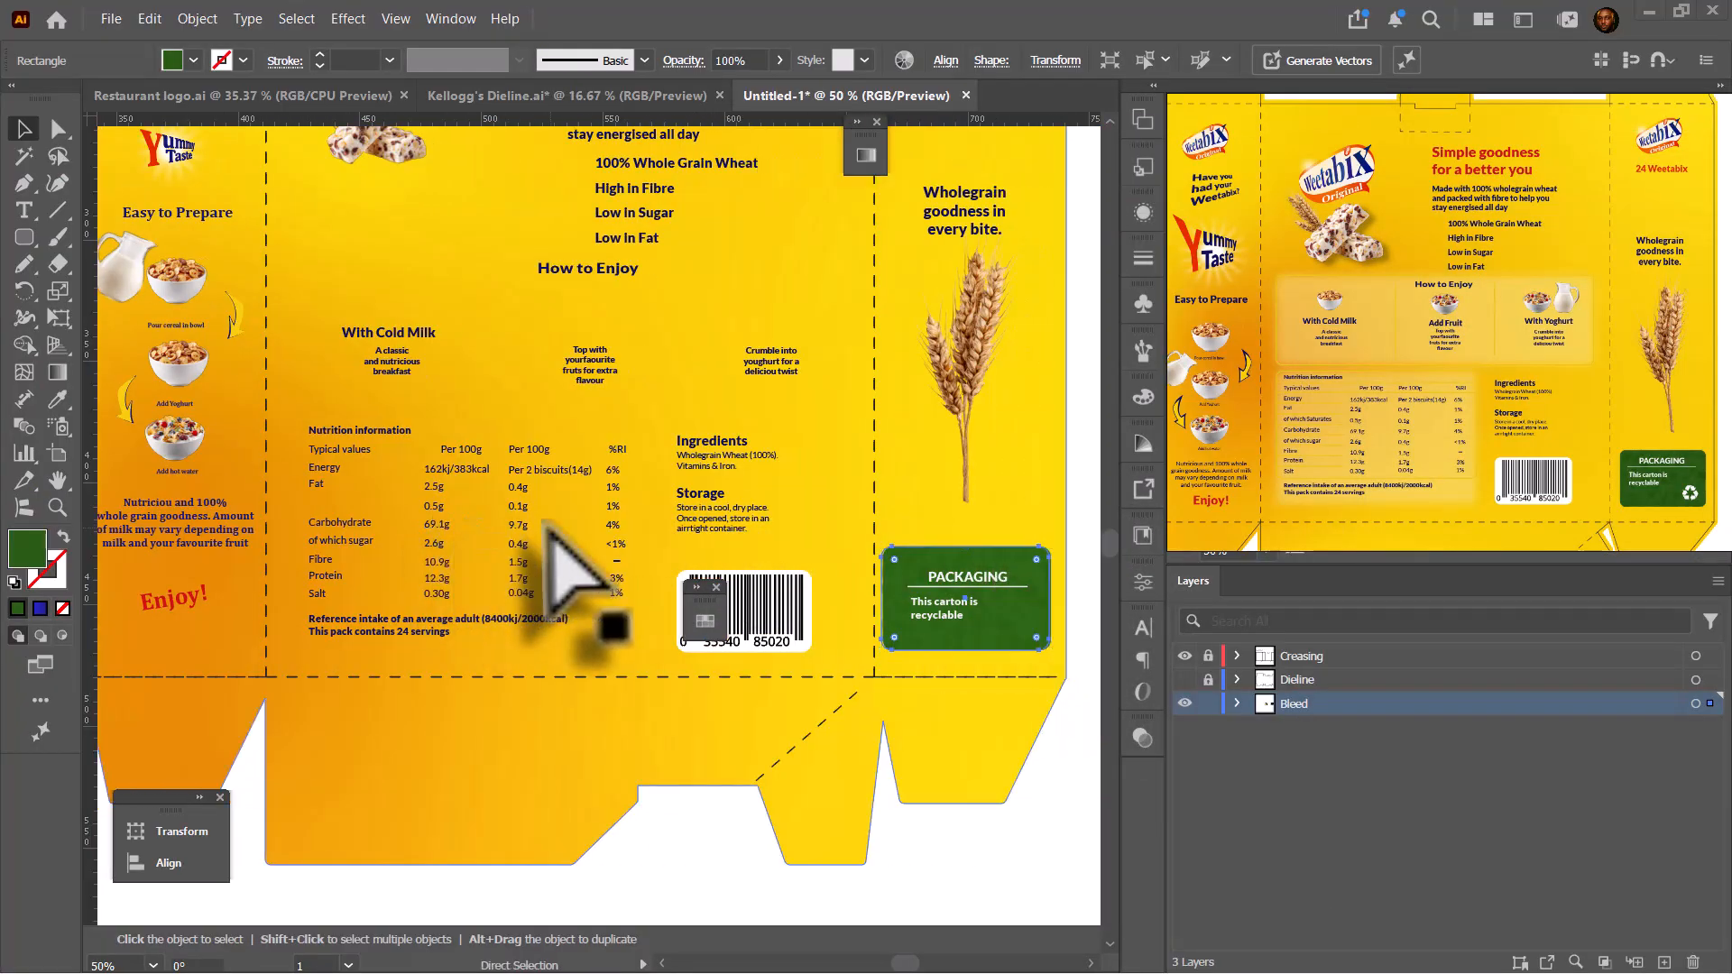
scroll(559, 559, "right", 2)
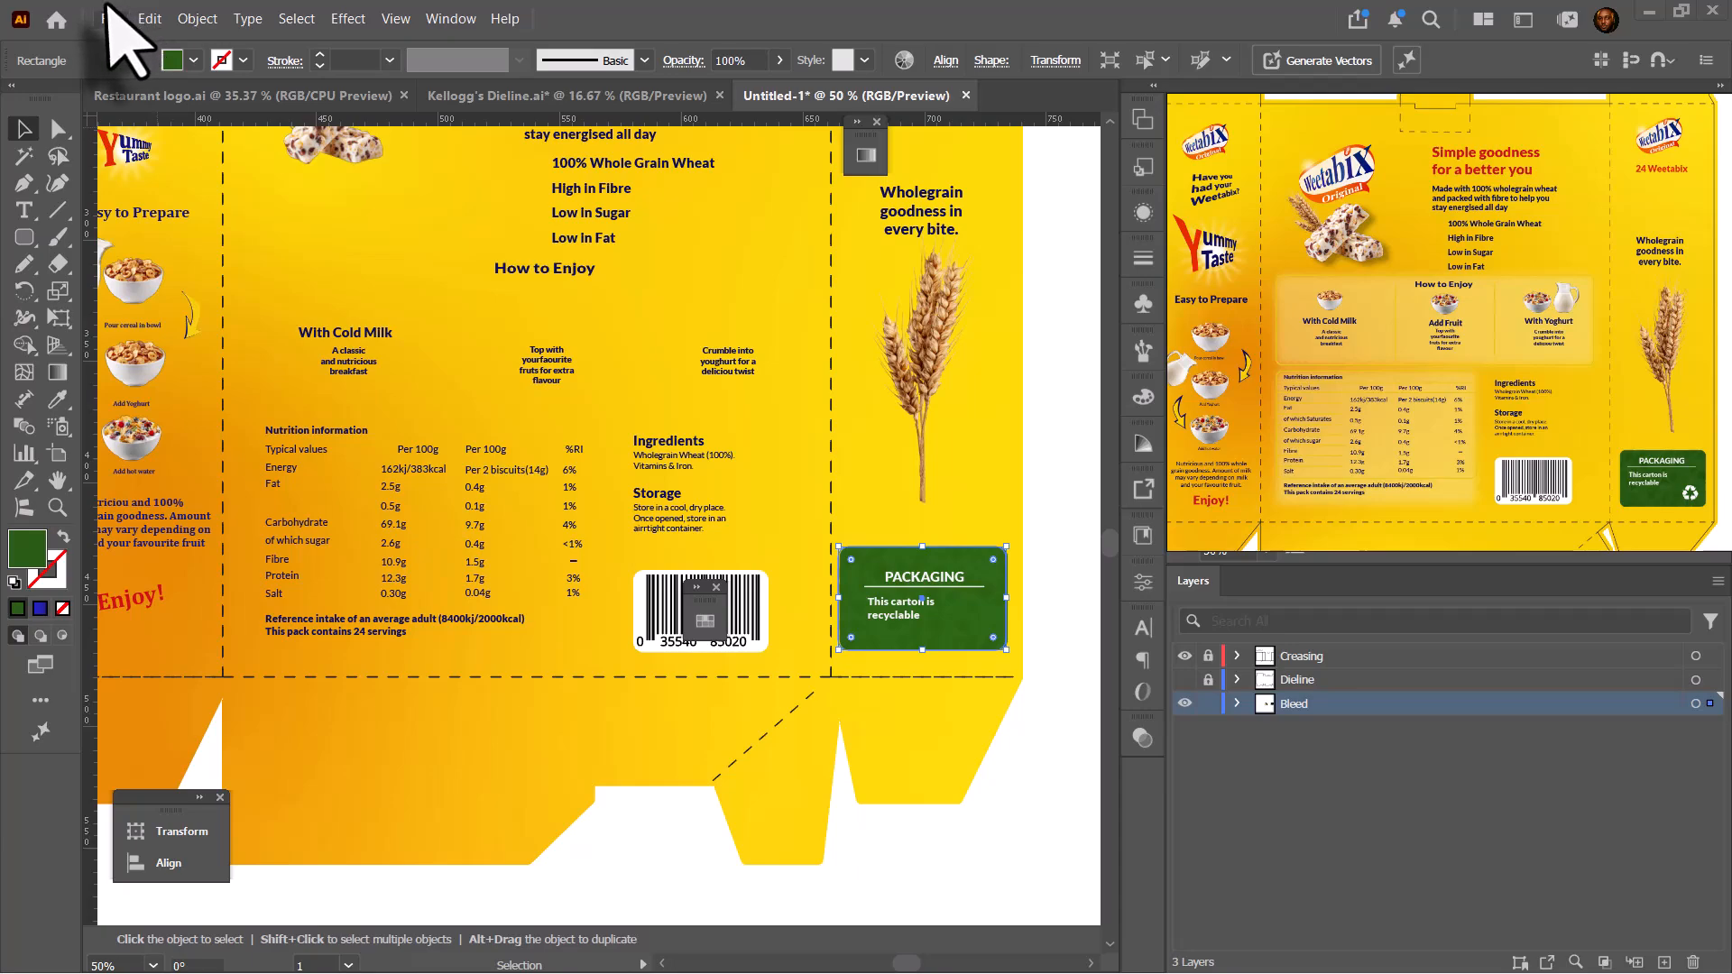
- Copy the white recycling symbol group from the packaging label in the Kellogg's Dieline document into the Untitled-1 carton document
left_click(474, 96)
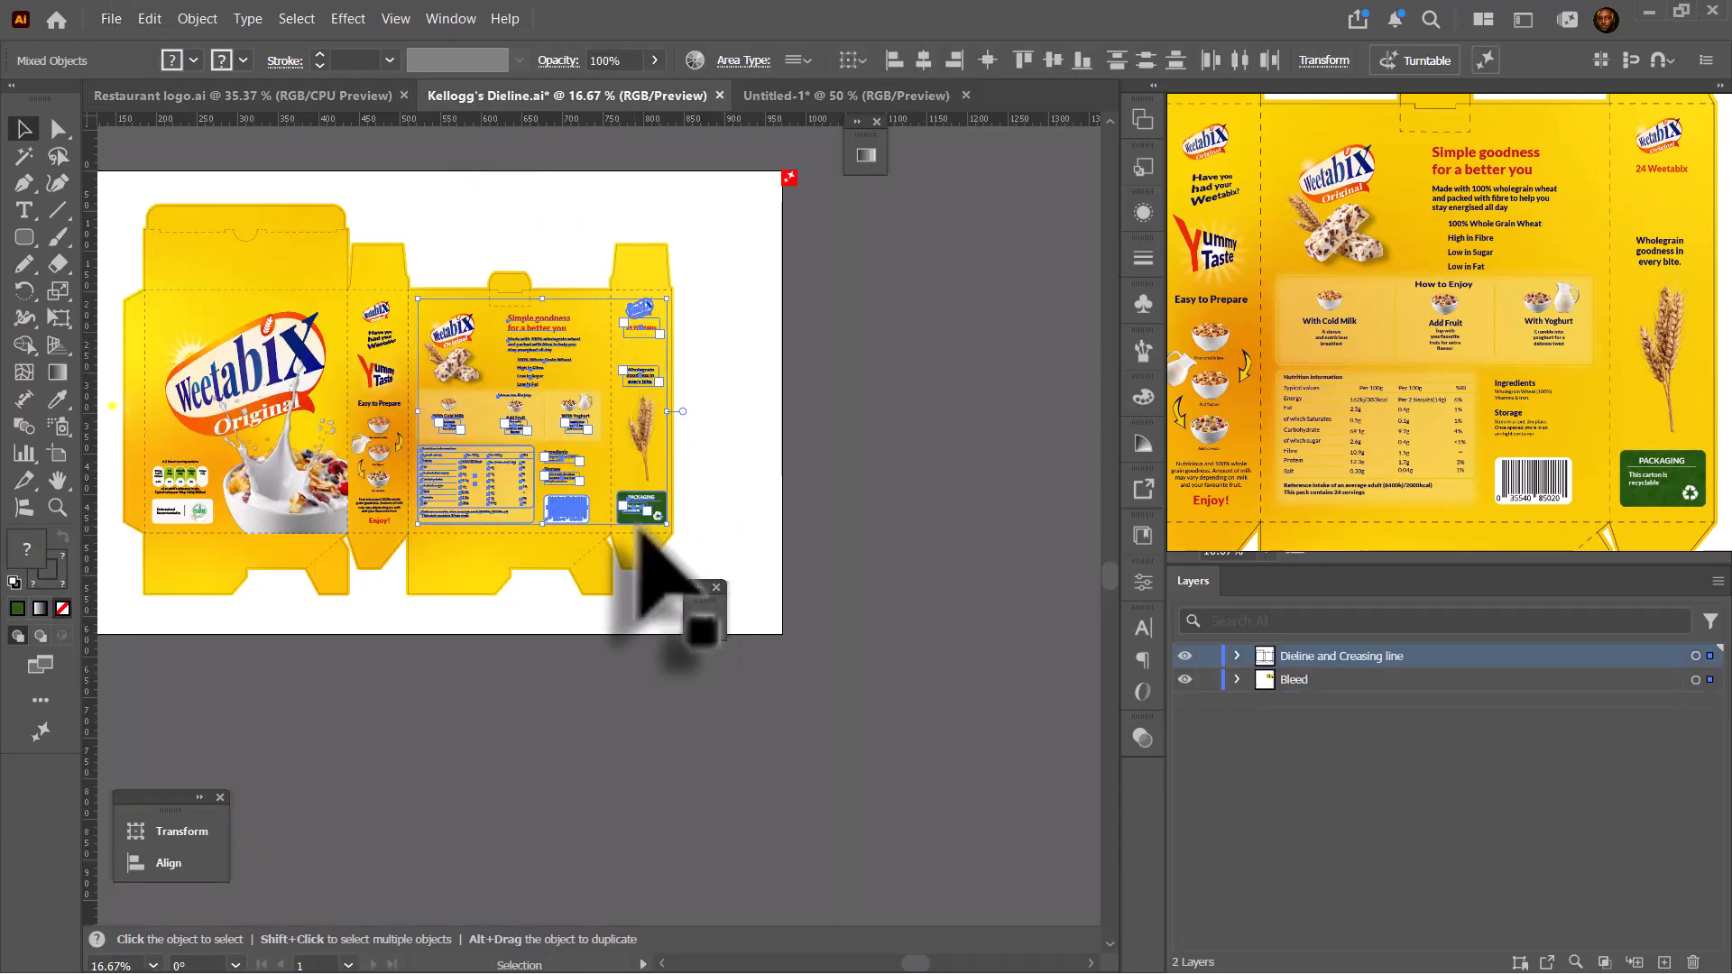
scroll(632, 518, "up", 2)
left_click(925, 586)
scroll(678, 645, "up", 4)
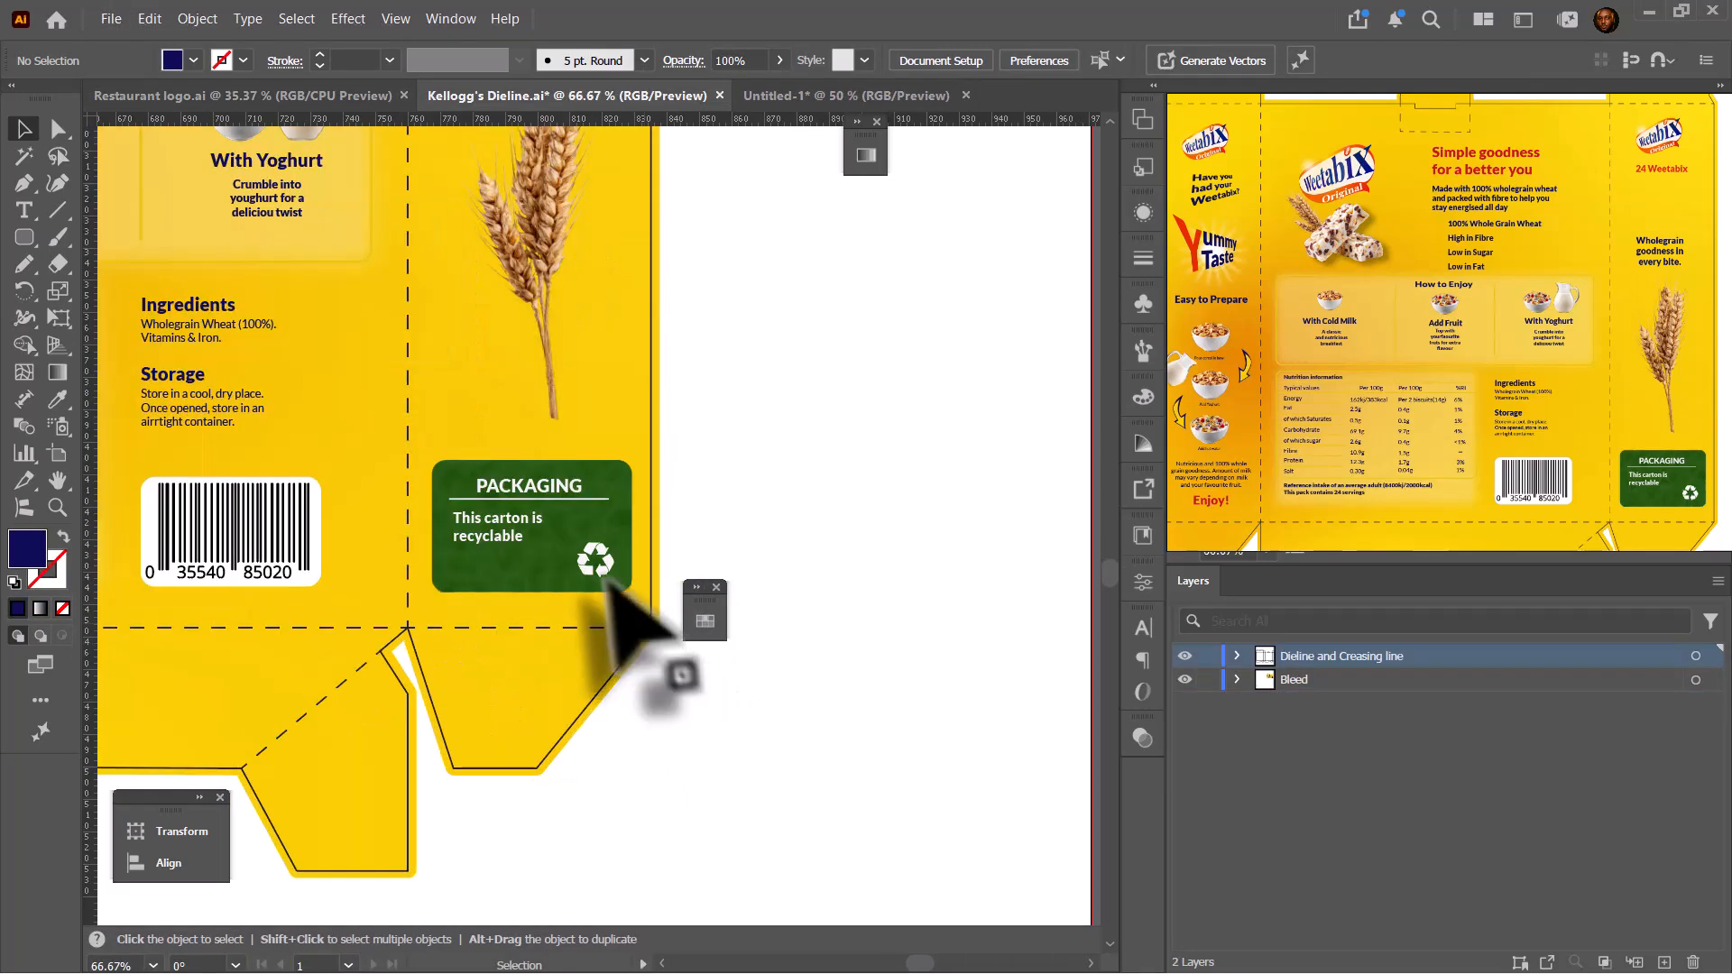
left_click(602, 555)
scroll(595, 578, "up", 3)
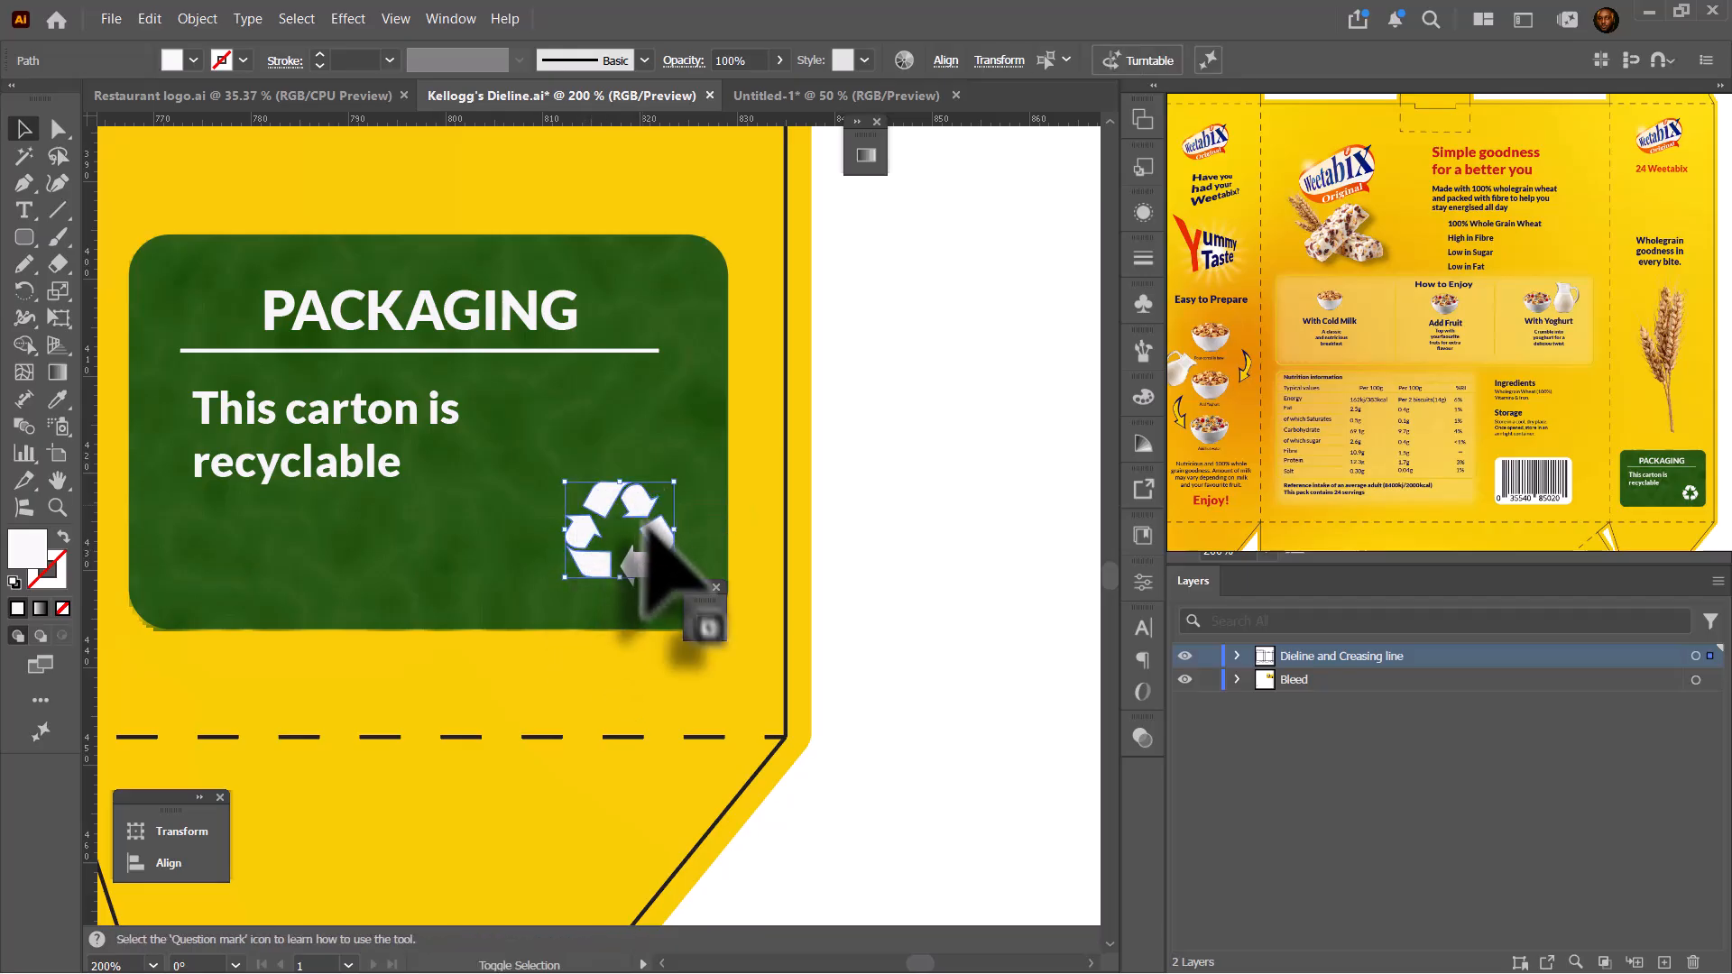
left_click_drag(639, 563, 929, 505)
key("ctrl+z")
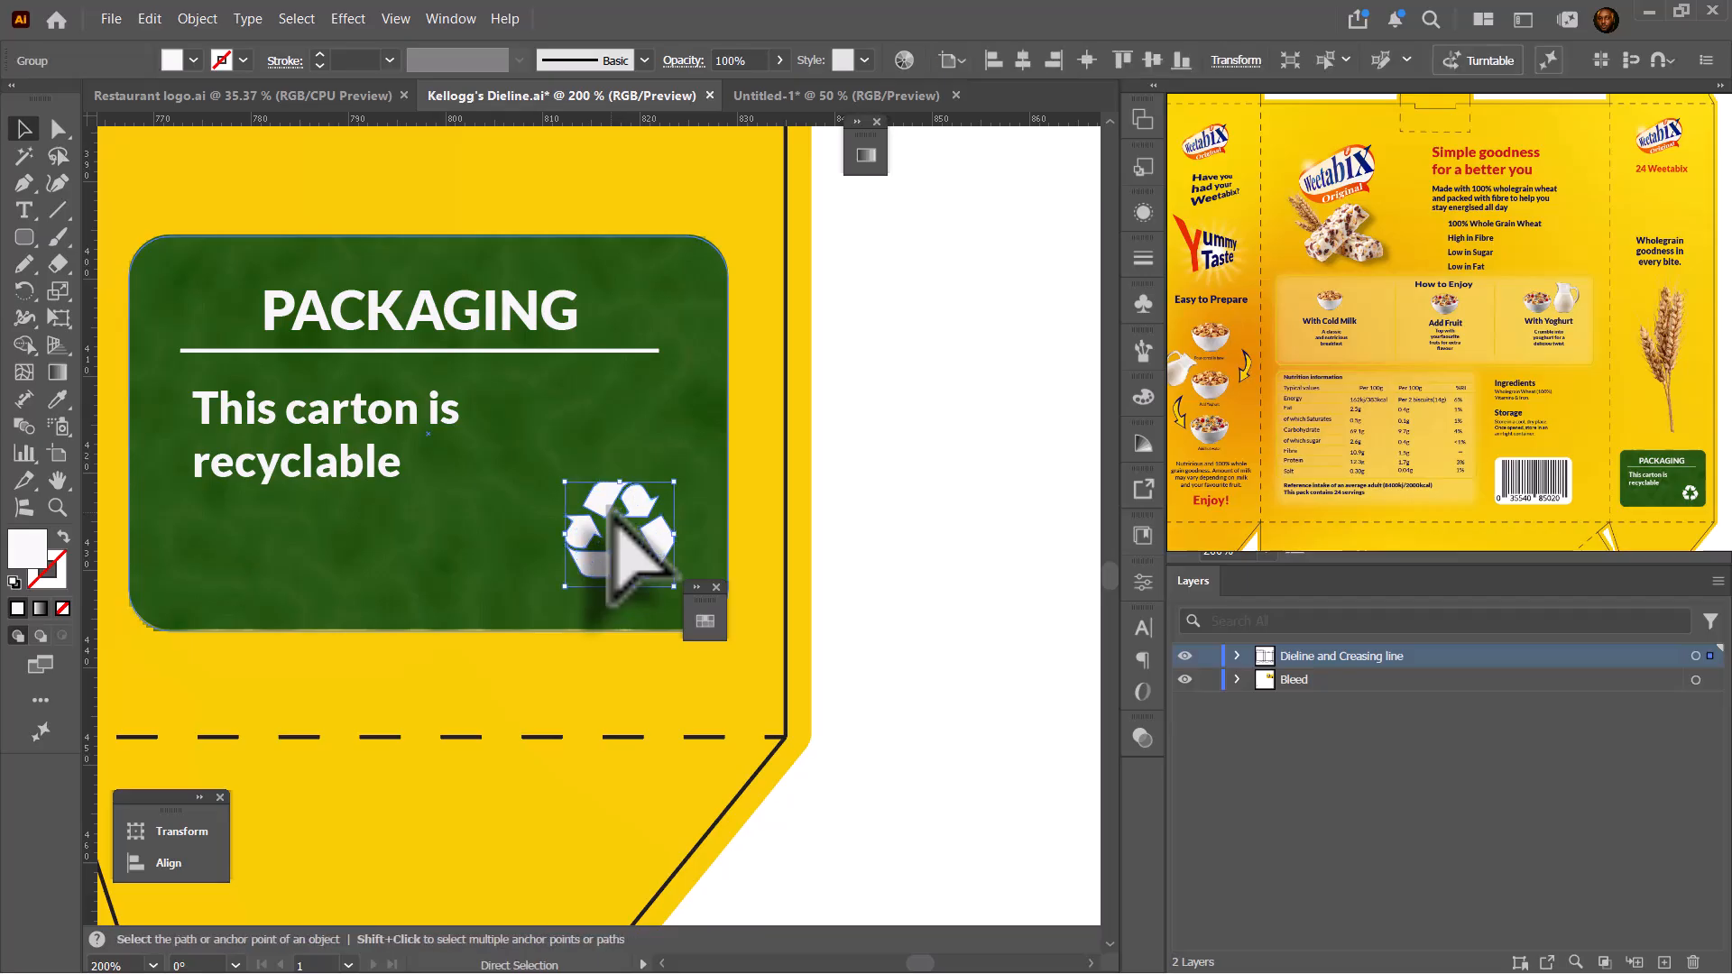
left_click_drag(614, 514, 819, 424)
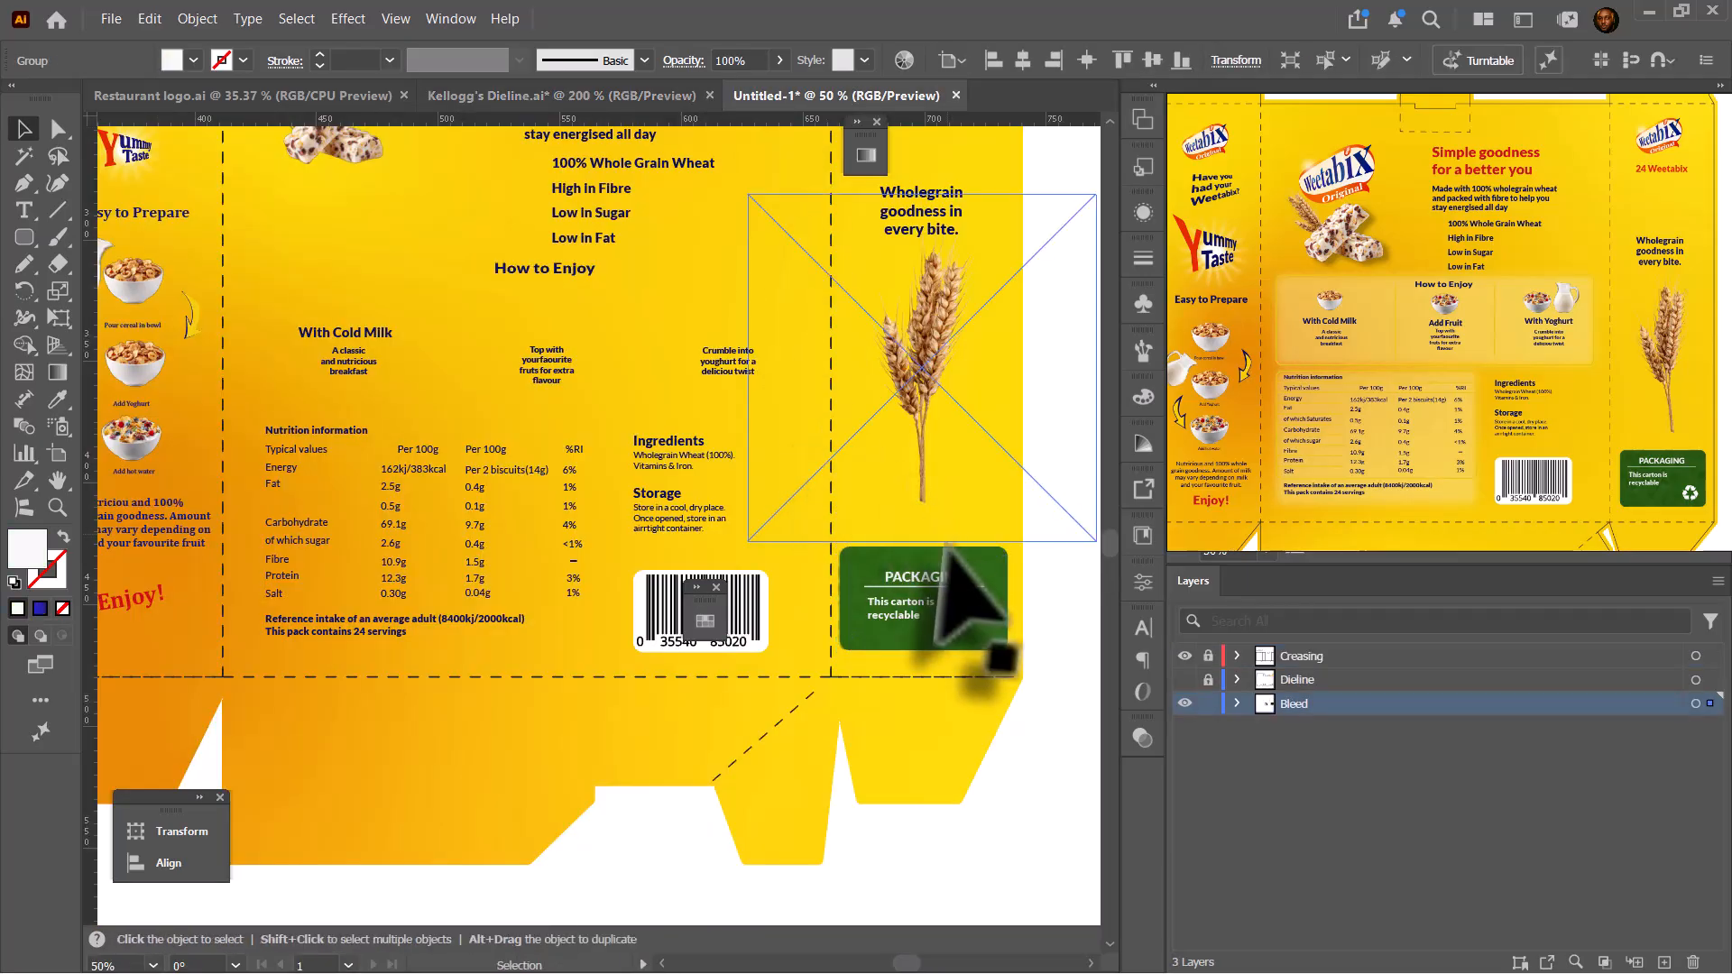
- Place the recycling symbol in the lower right corner of the green packaging label
scroll(633, 519, "down", 4)
scroll(776, 527, "up", 5)
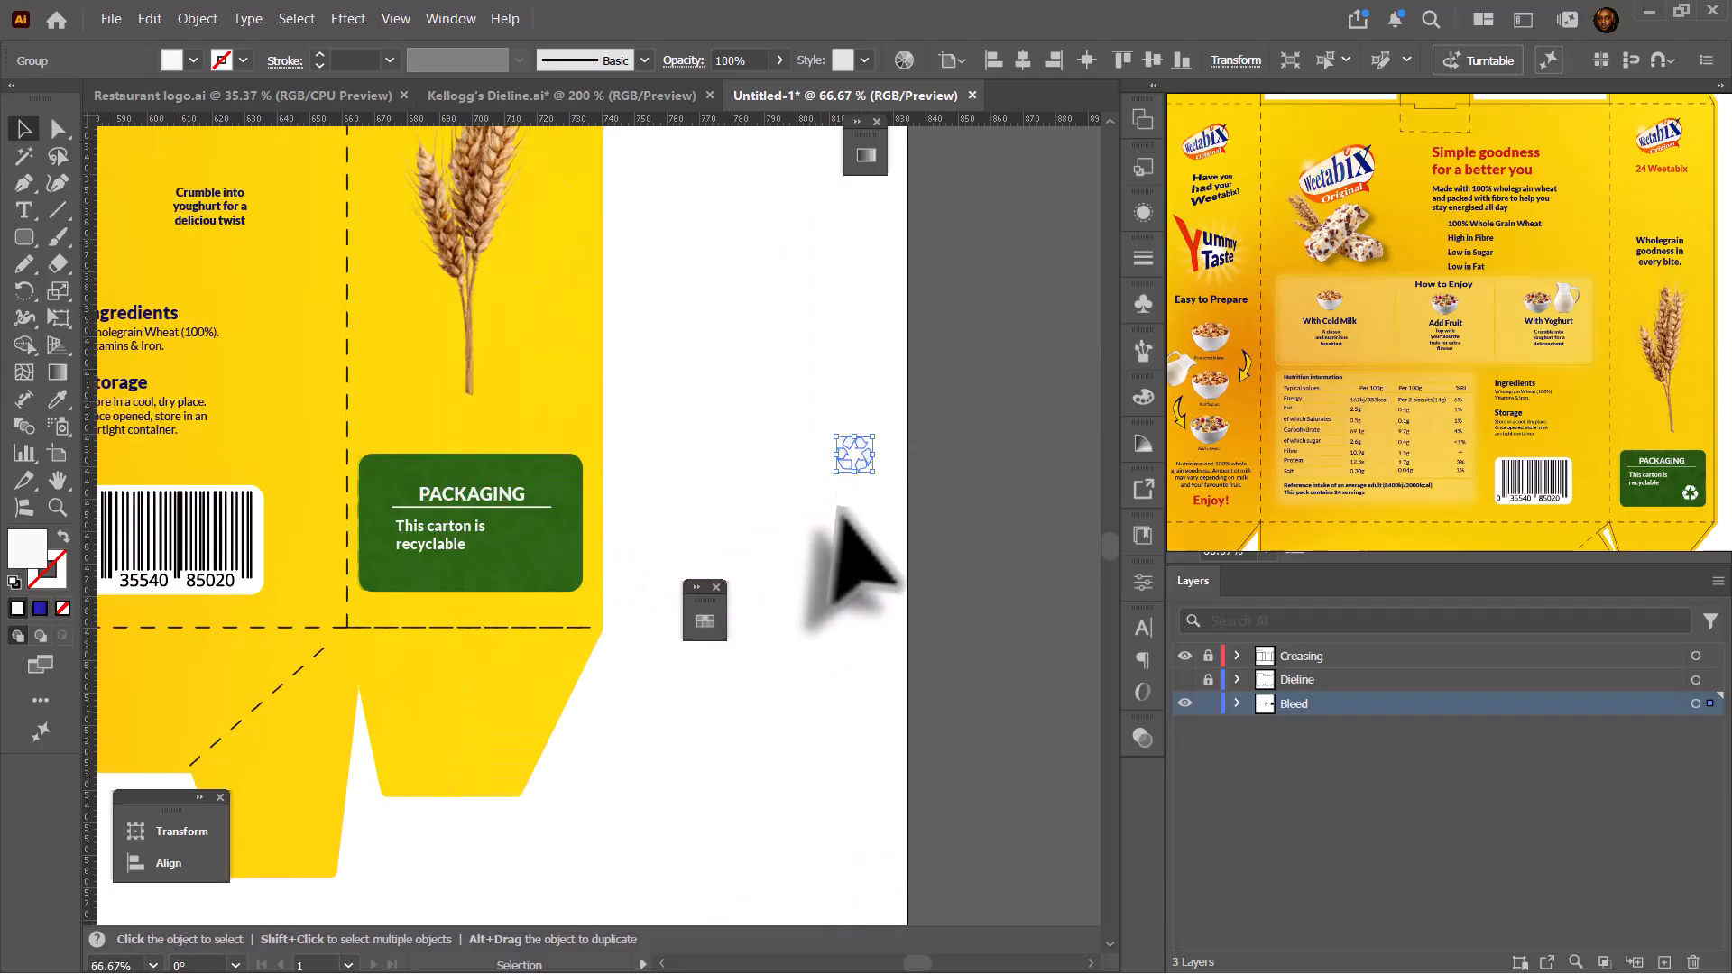
scroll(844, 559, "down", 2)
left_click_drag(853, 362, 549, 473)
scroll(822, 459, "down", 5)
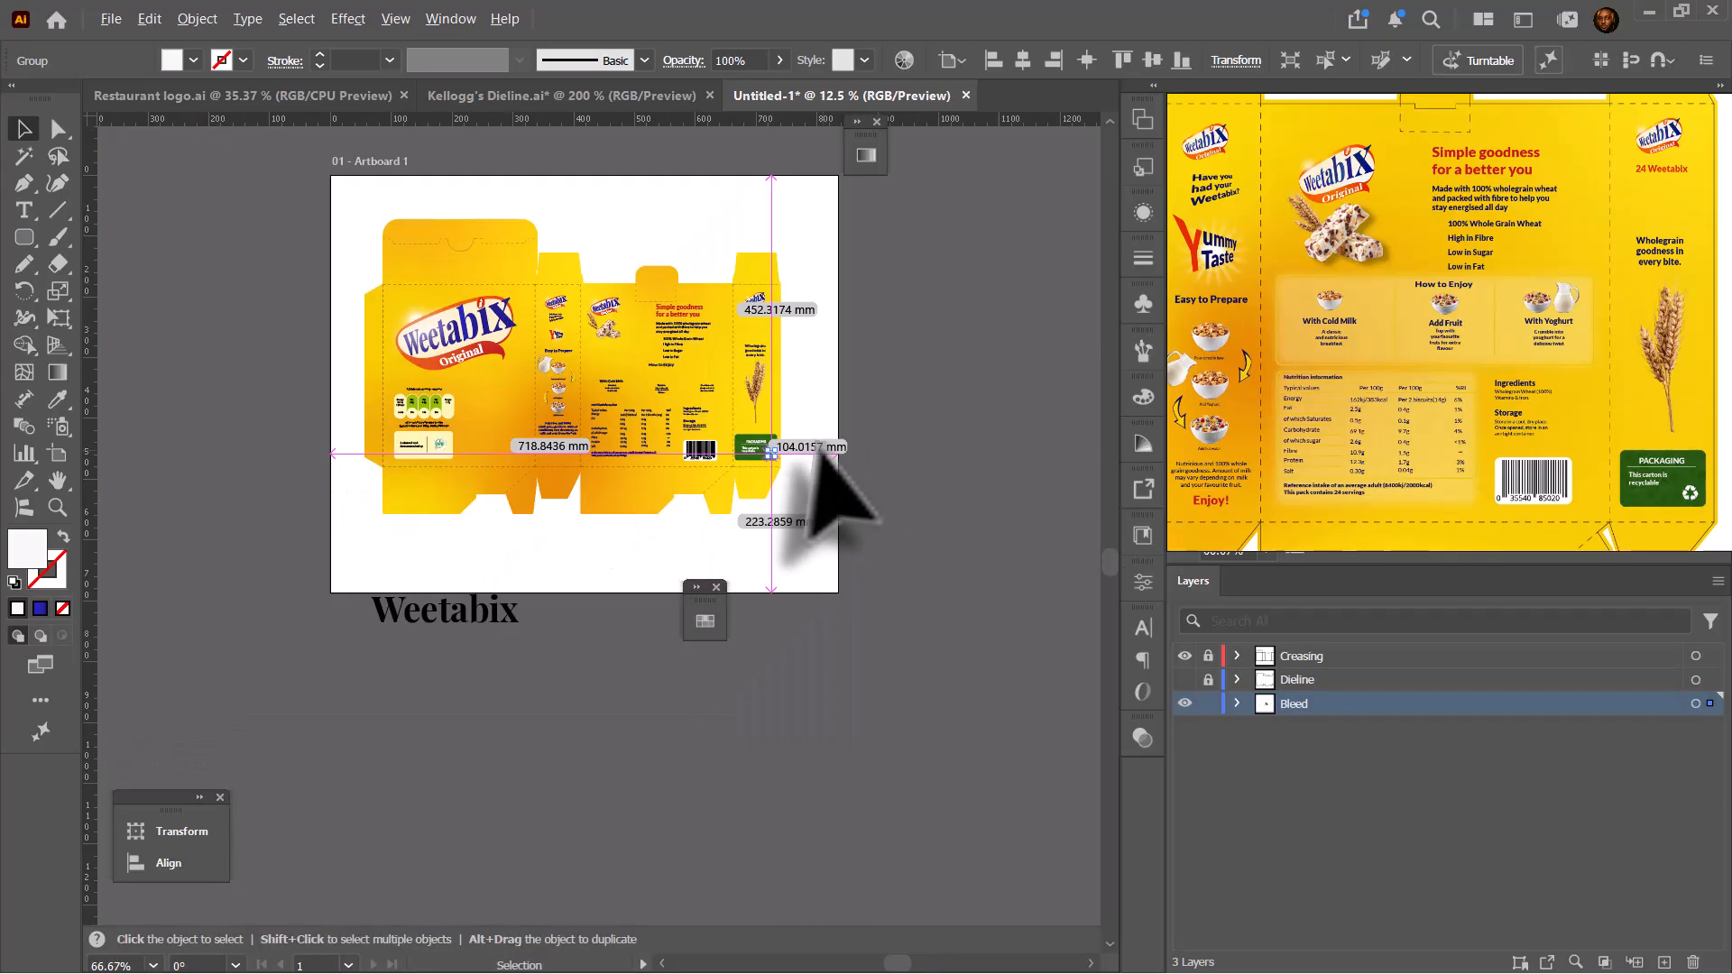
- Nudge the "A classic and nutricious breakfast" caption slightly down and right under the With Cold Milk heading
scroll(729, 419, "up", 2)
scroll(792, 405, "up", 2)
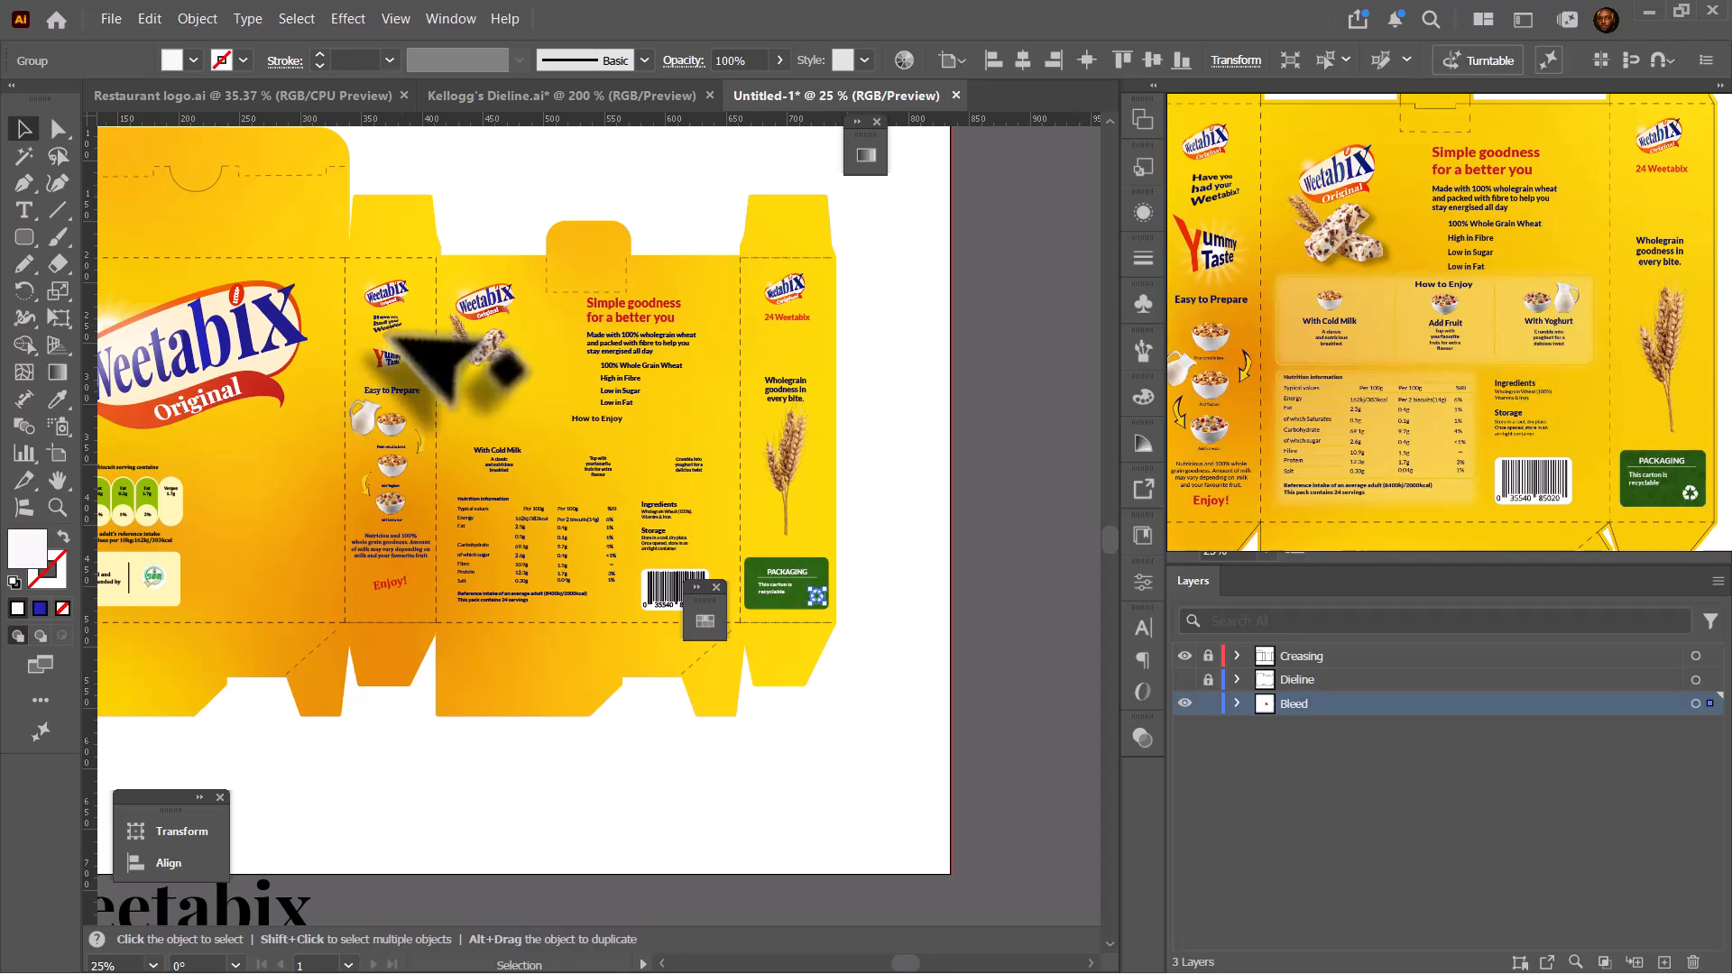
scroll(460, 384, "down", 2)
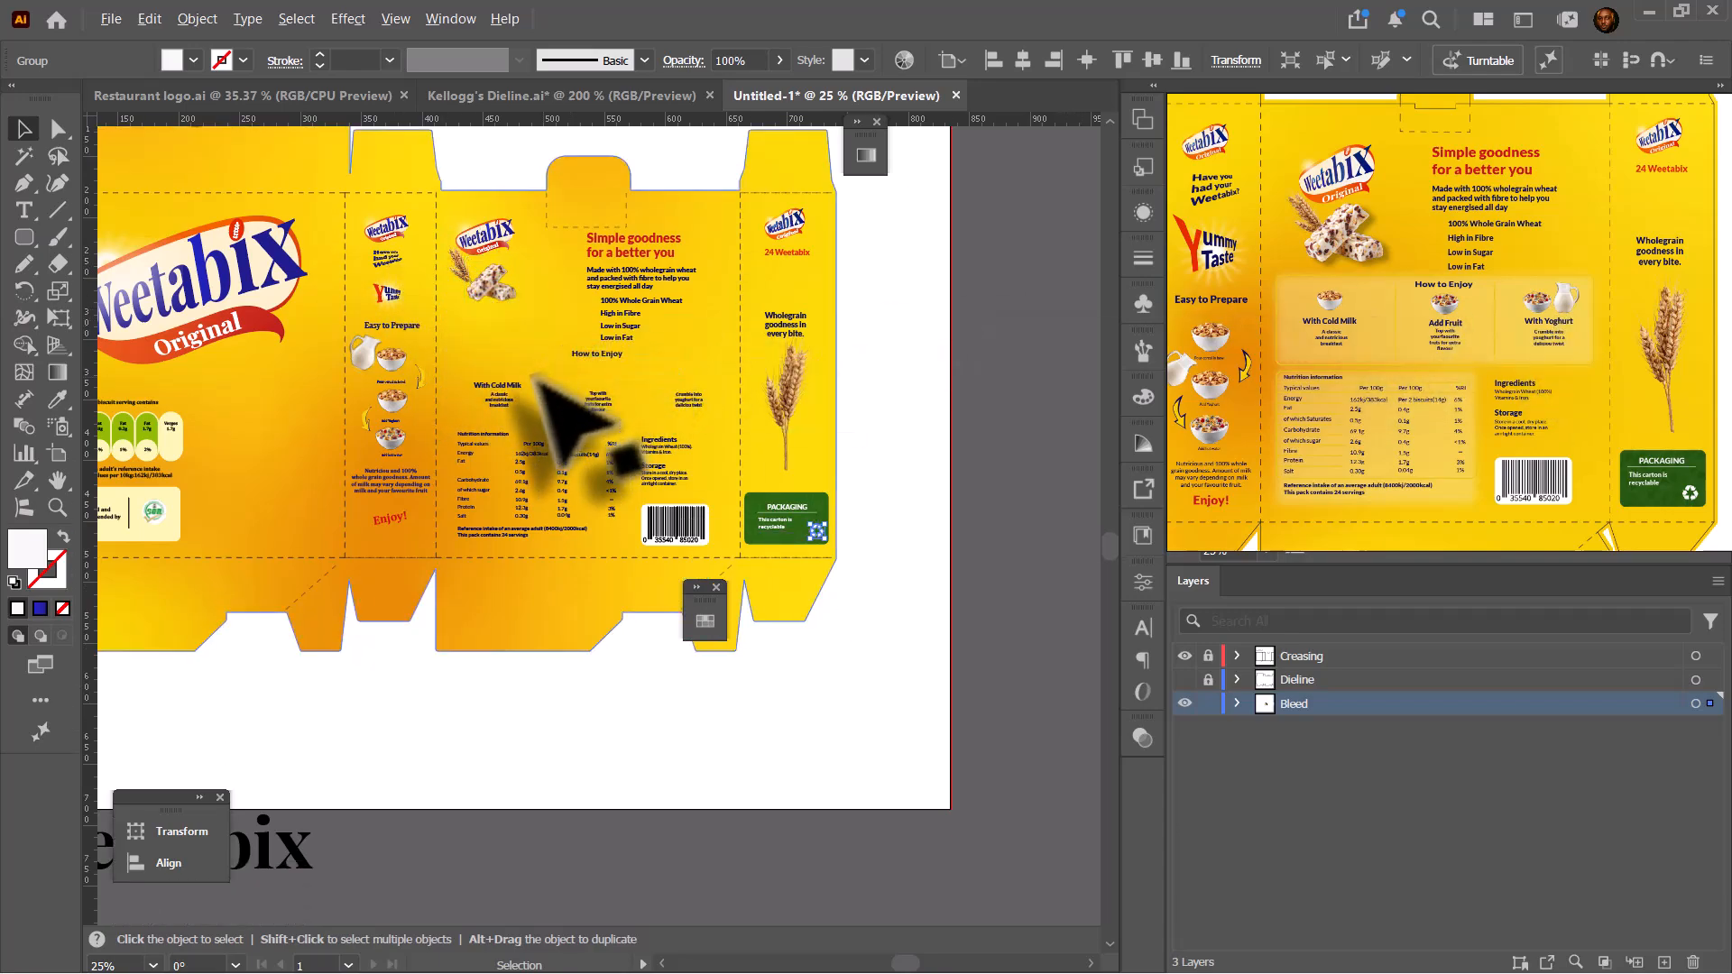
scroll(562, 406, "up", 2)
scroll(502, 456, "down", 1)
scroll(470, 415, "up", 1)
left_click(456, 380)
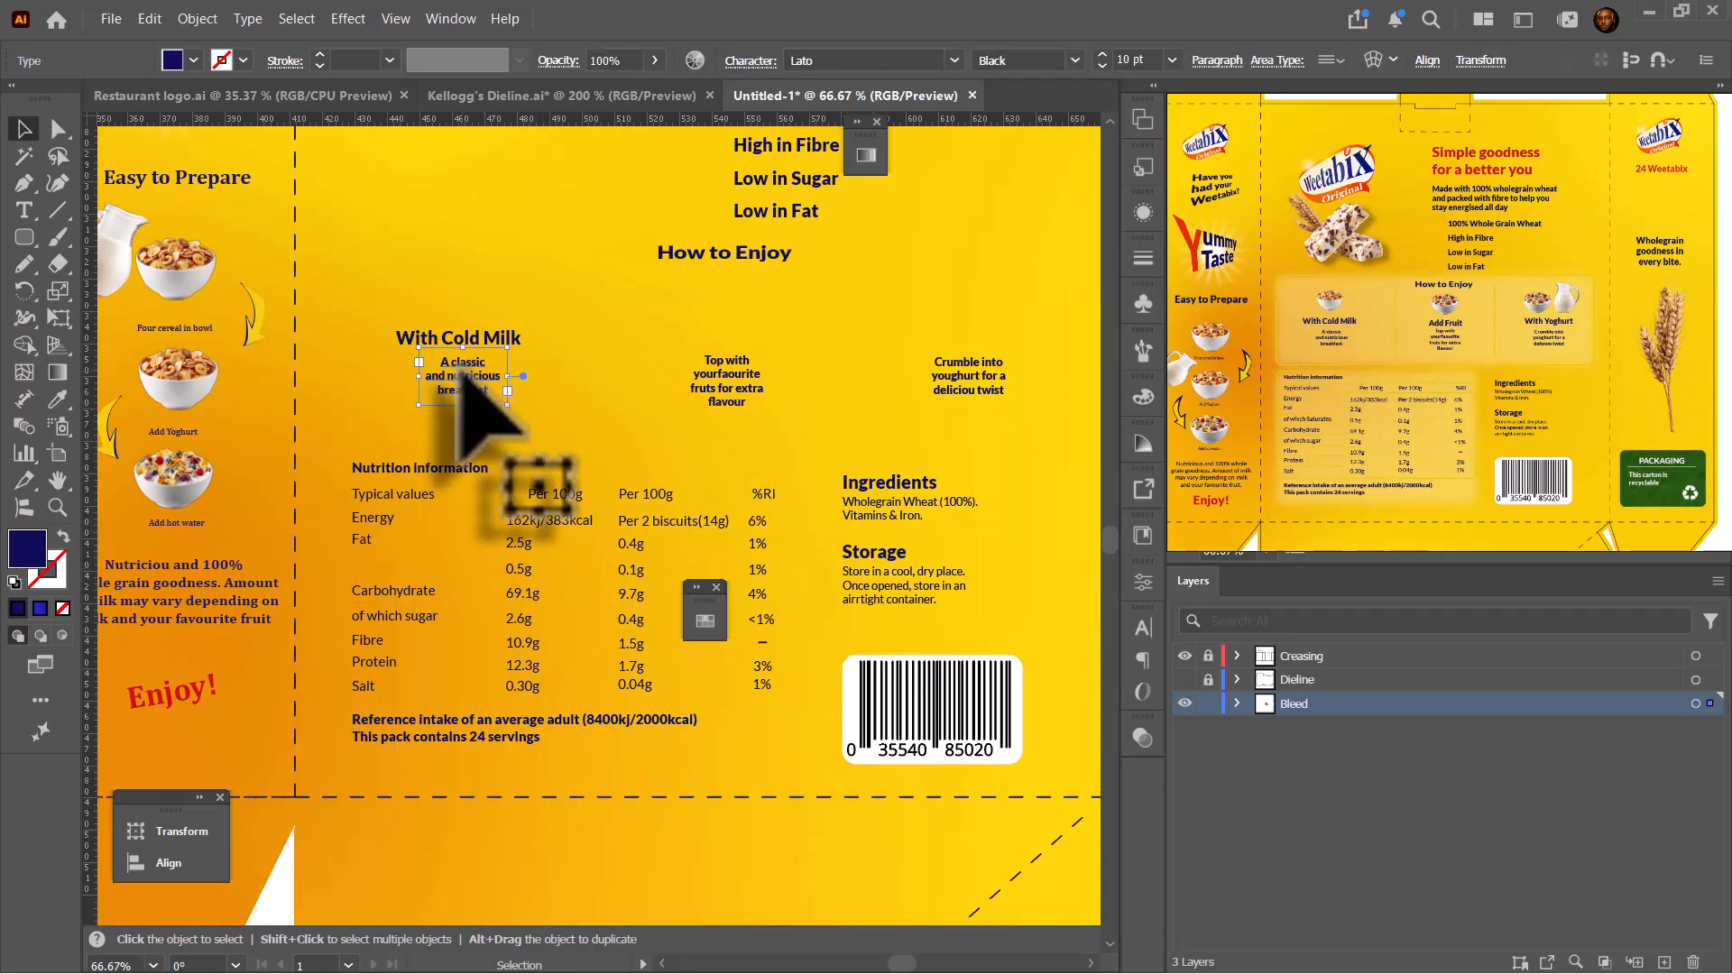
left_click_drag(461, 380, 469, 388)
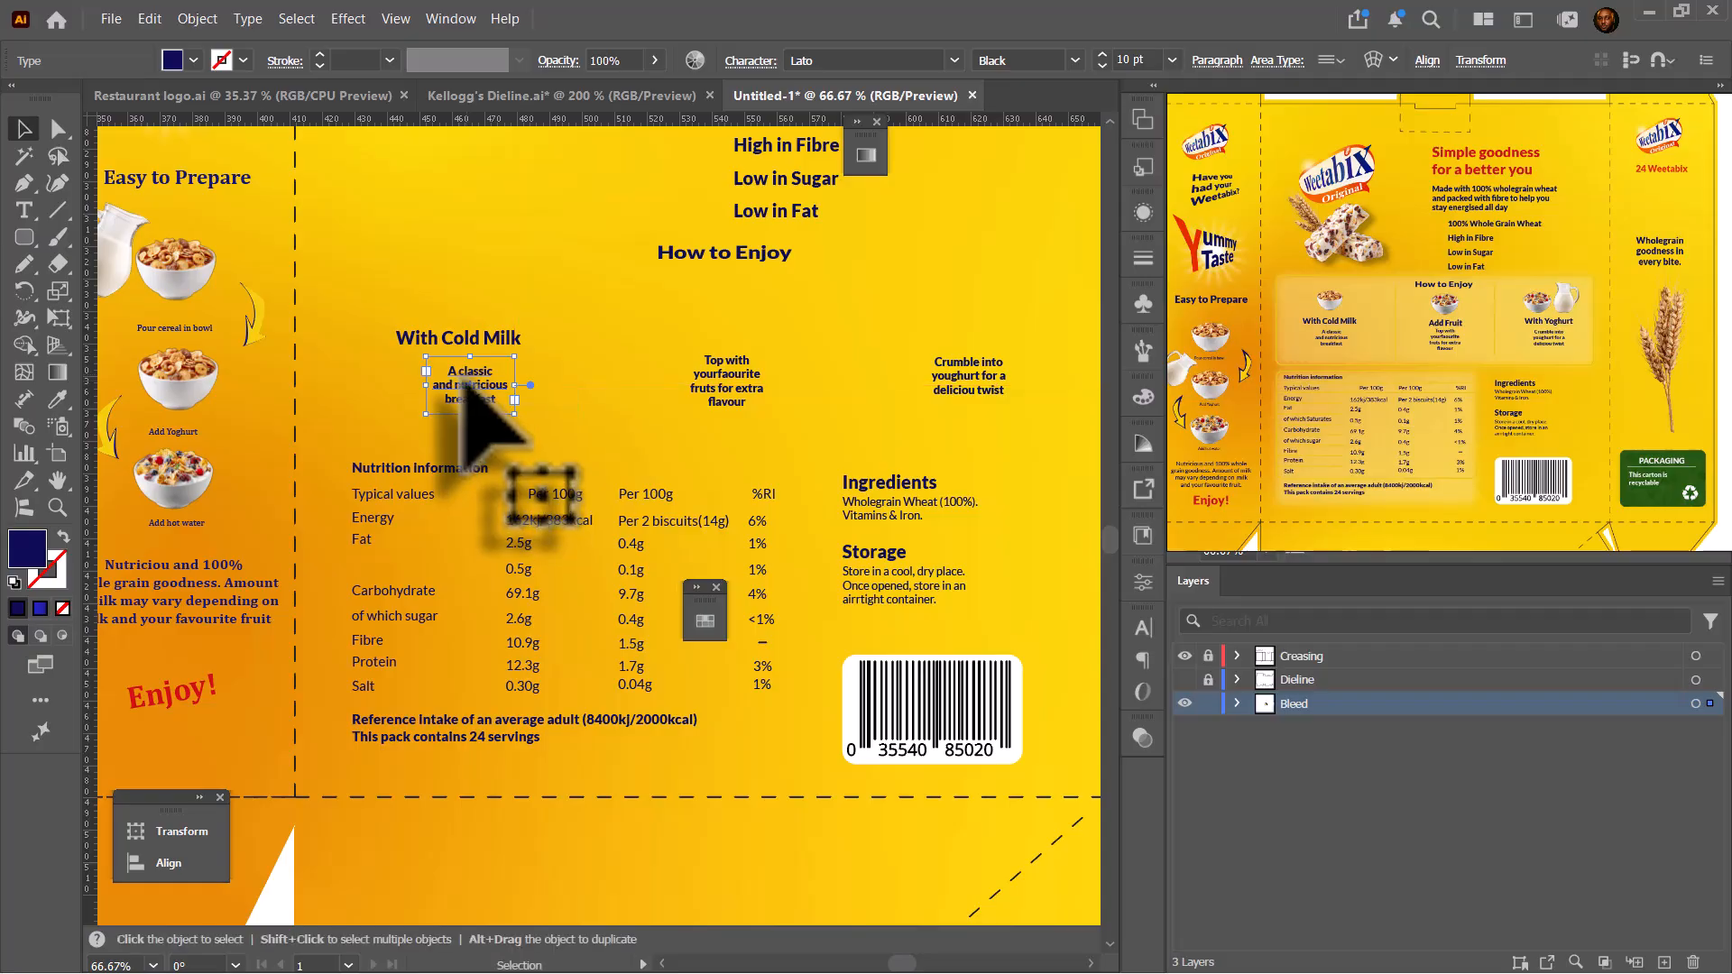
- Draw a wide rounded rectangle over the serving captions, between the How to Enjoy heading and the nutrition table
scroll(469, 390, "down", 2)
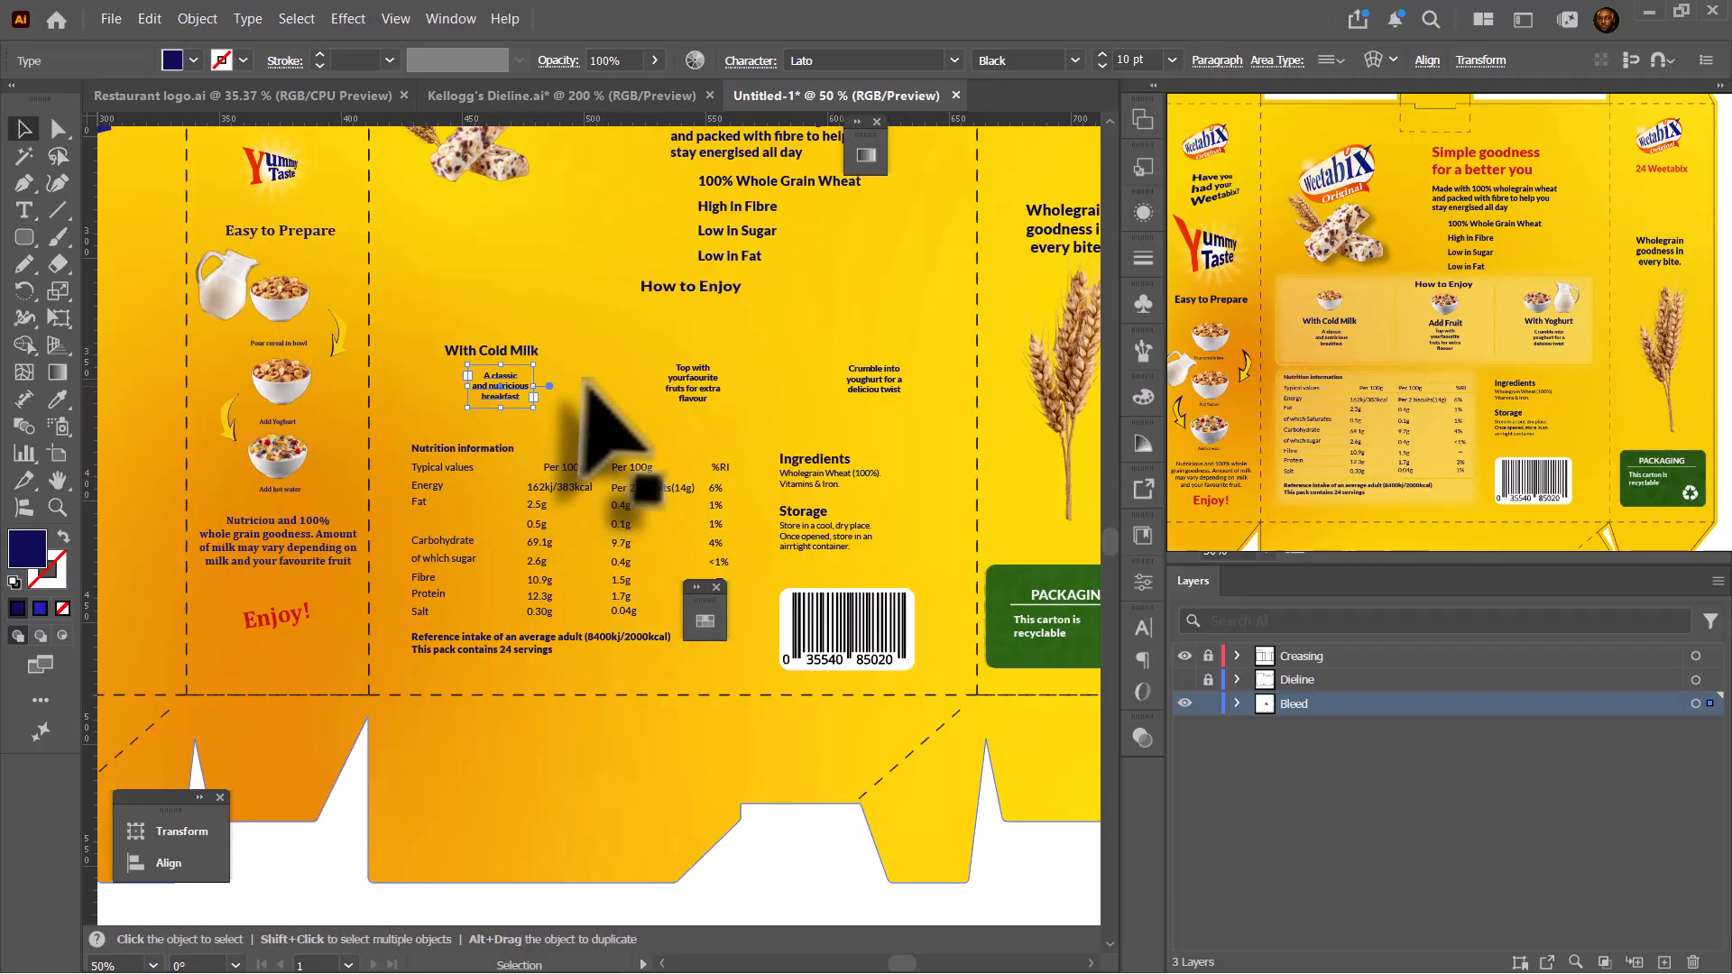
scroll(597, 426, "up", 1)
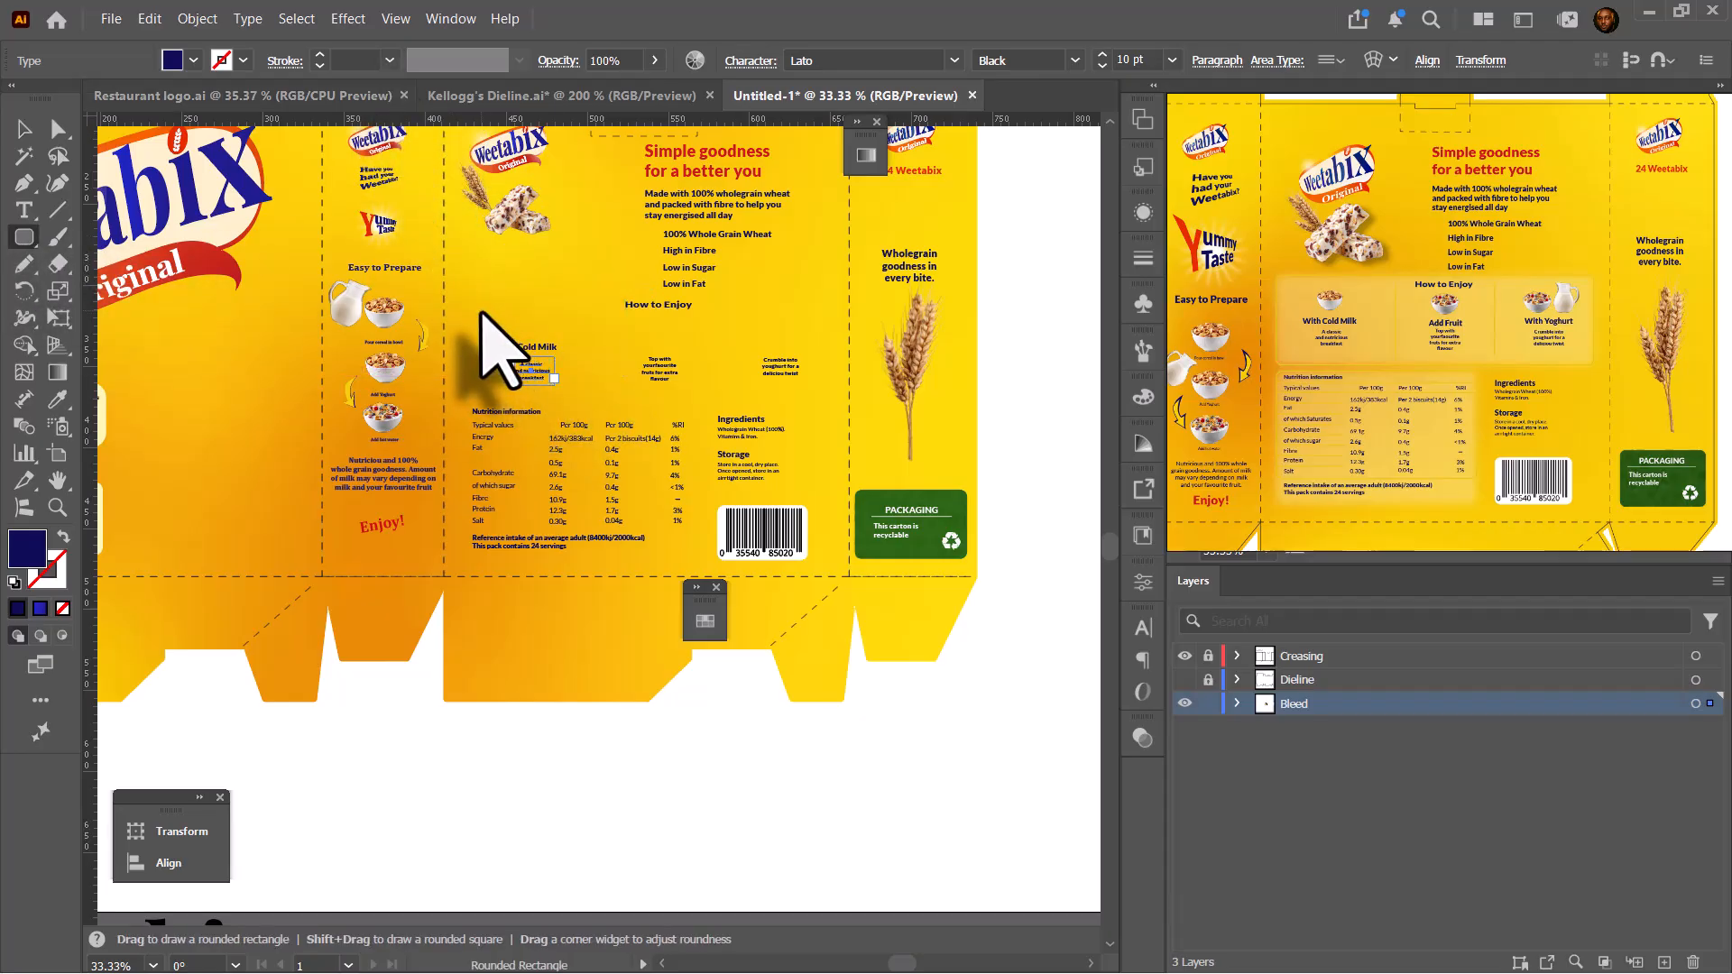
left_click_drag(474, 312, 829, 403)
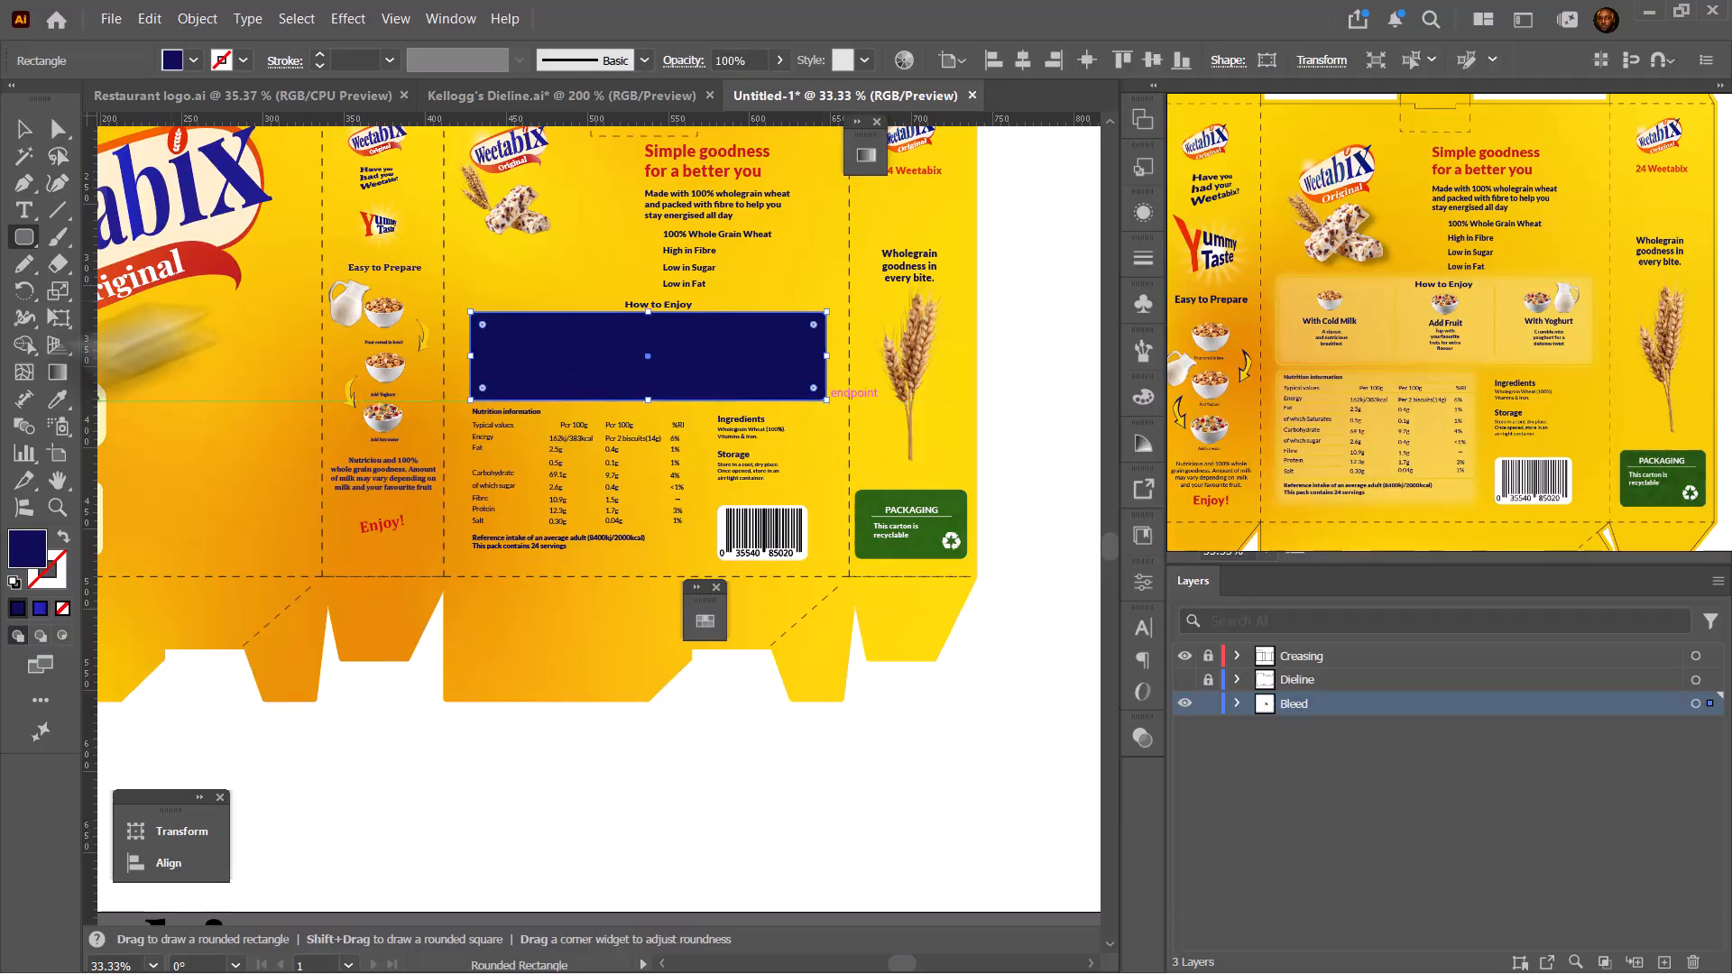
- Fill the wide rounded rectangle under the How to Enjoy heading with light golden yellow #f4d36c
key("v")
double_click(27, 548)
left_click(990, 857)
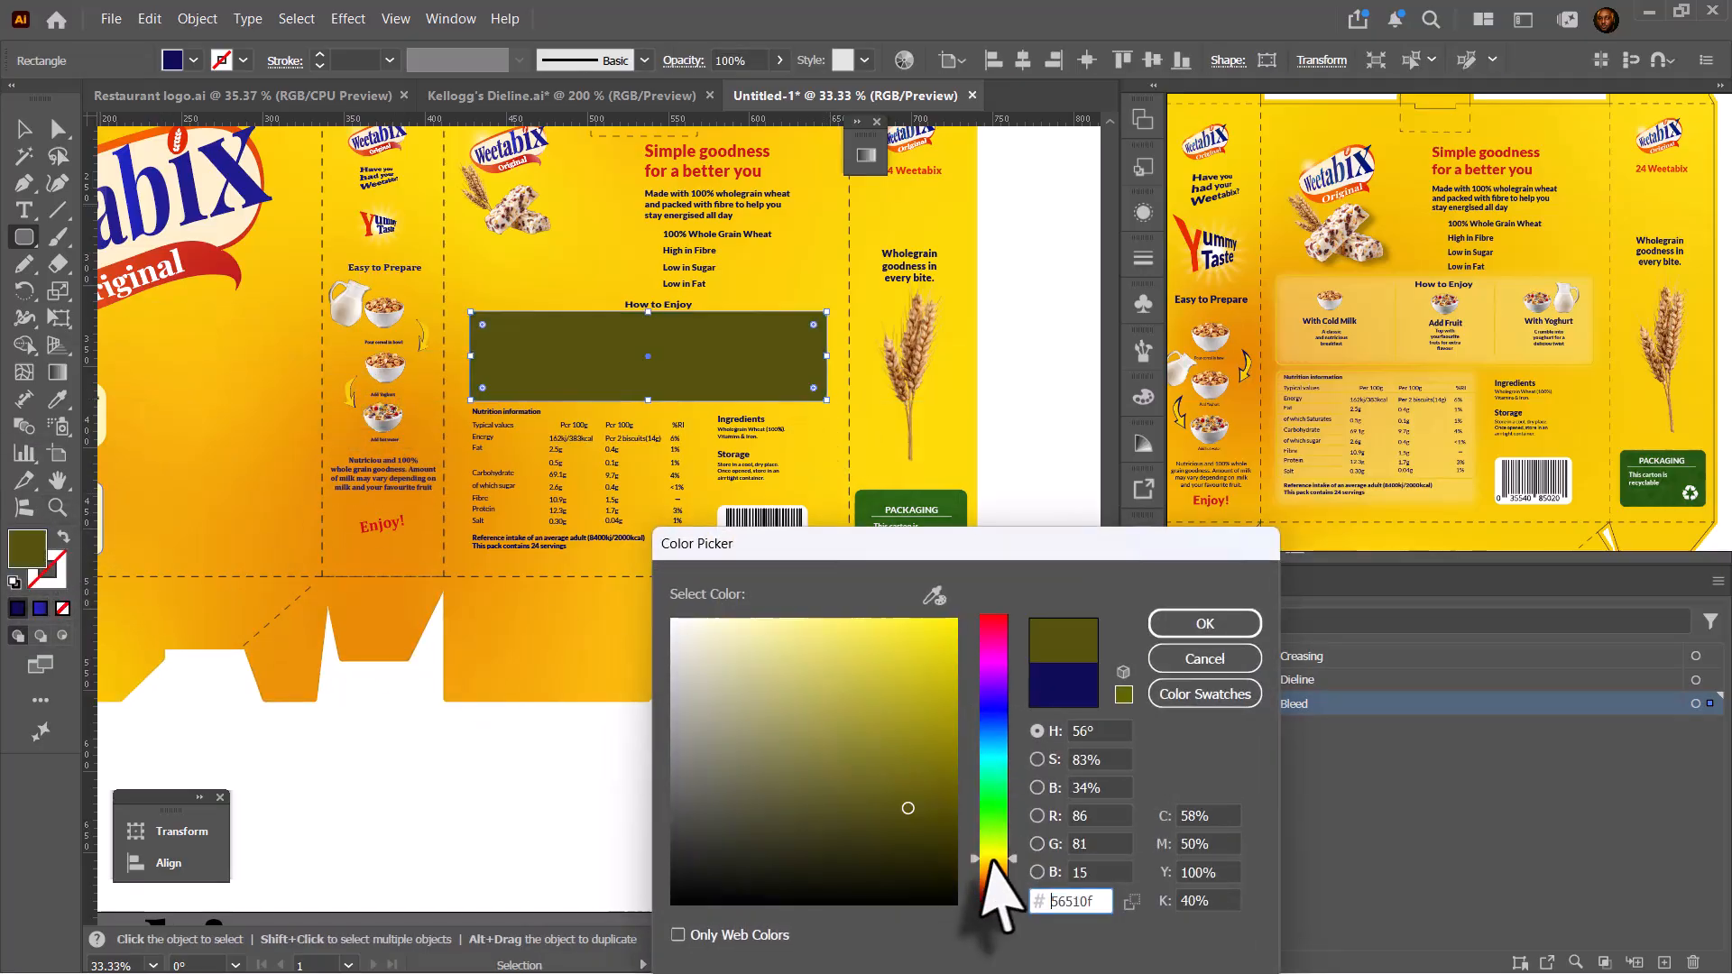
left_click(856, 647)
left_click(1005, 864)
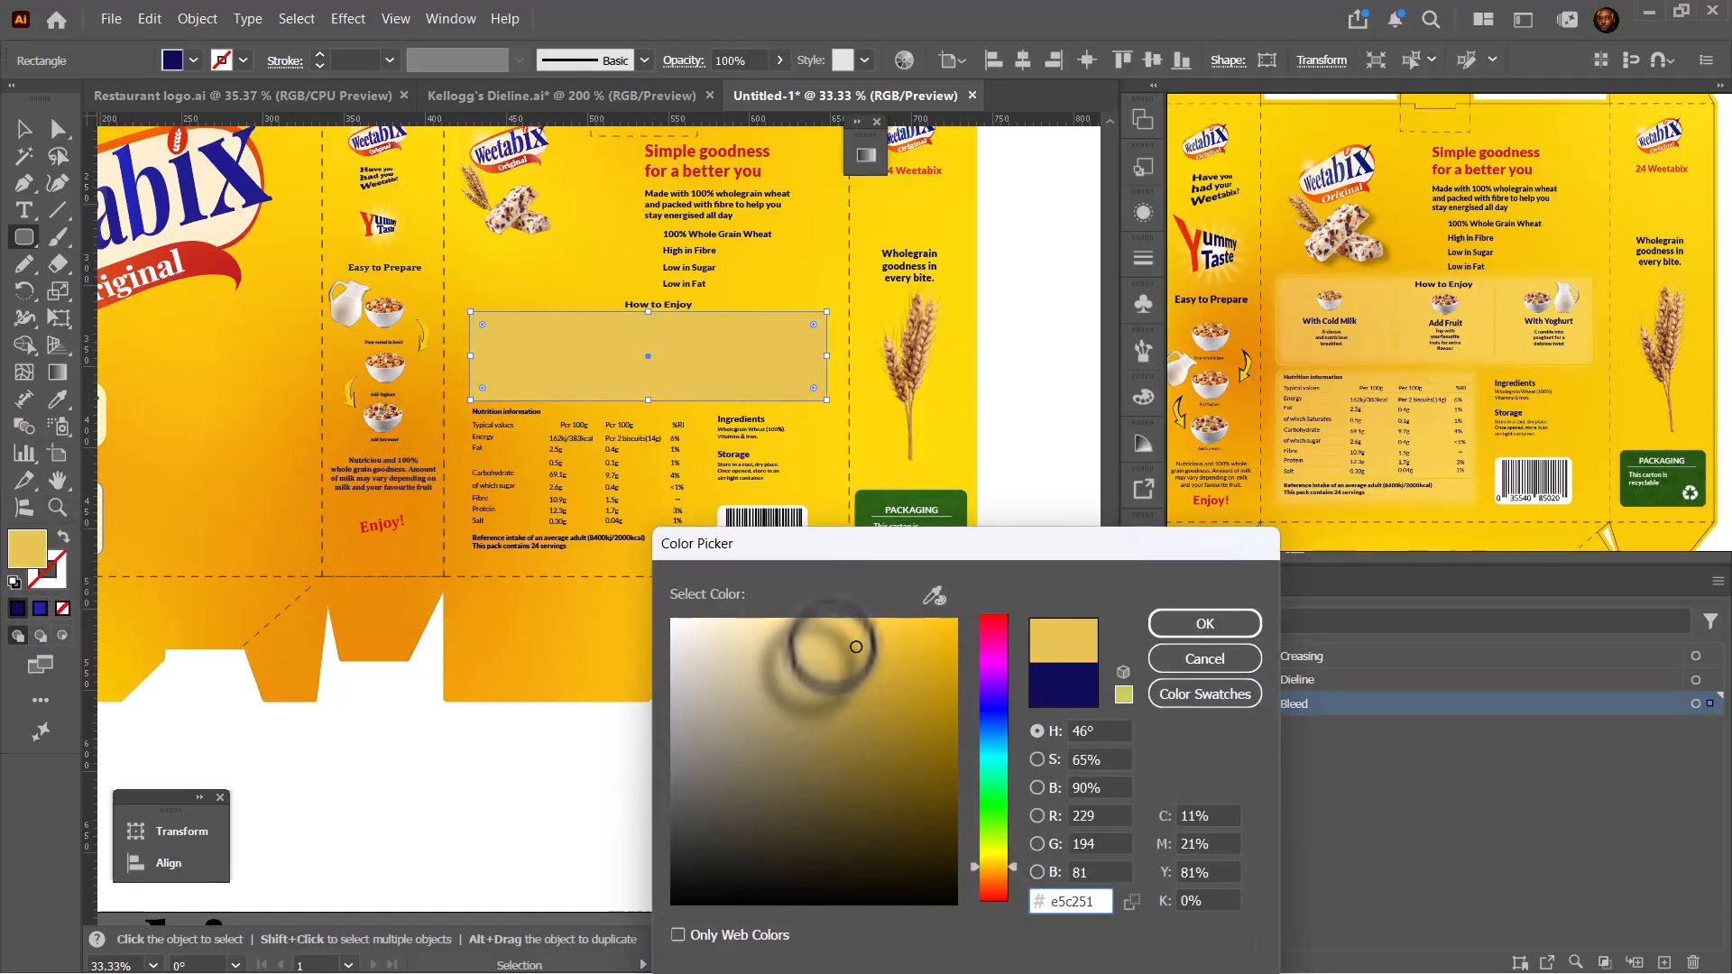
left_click(824, 629)
left_click(1205, 624)
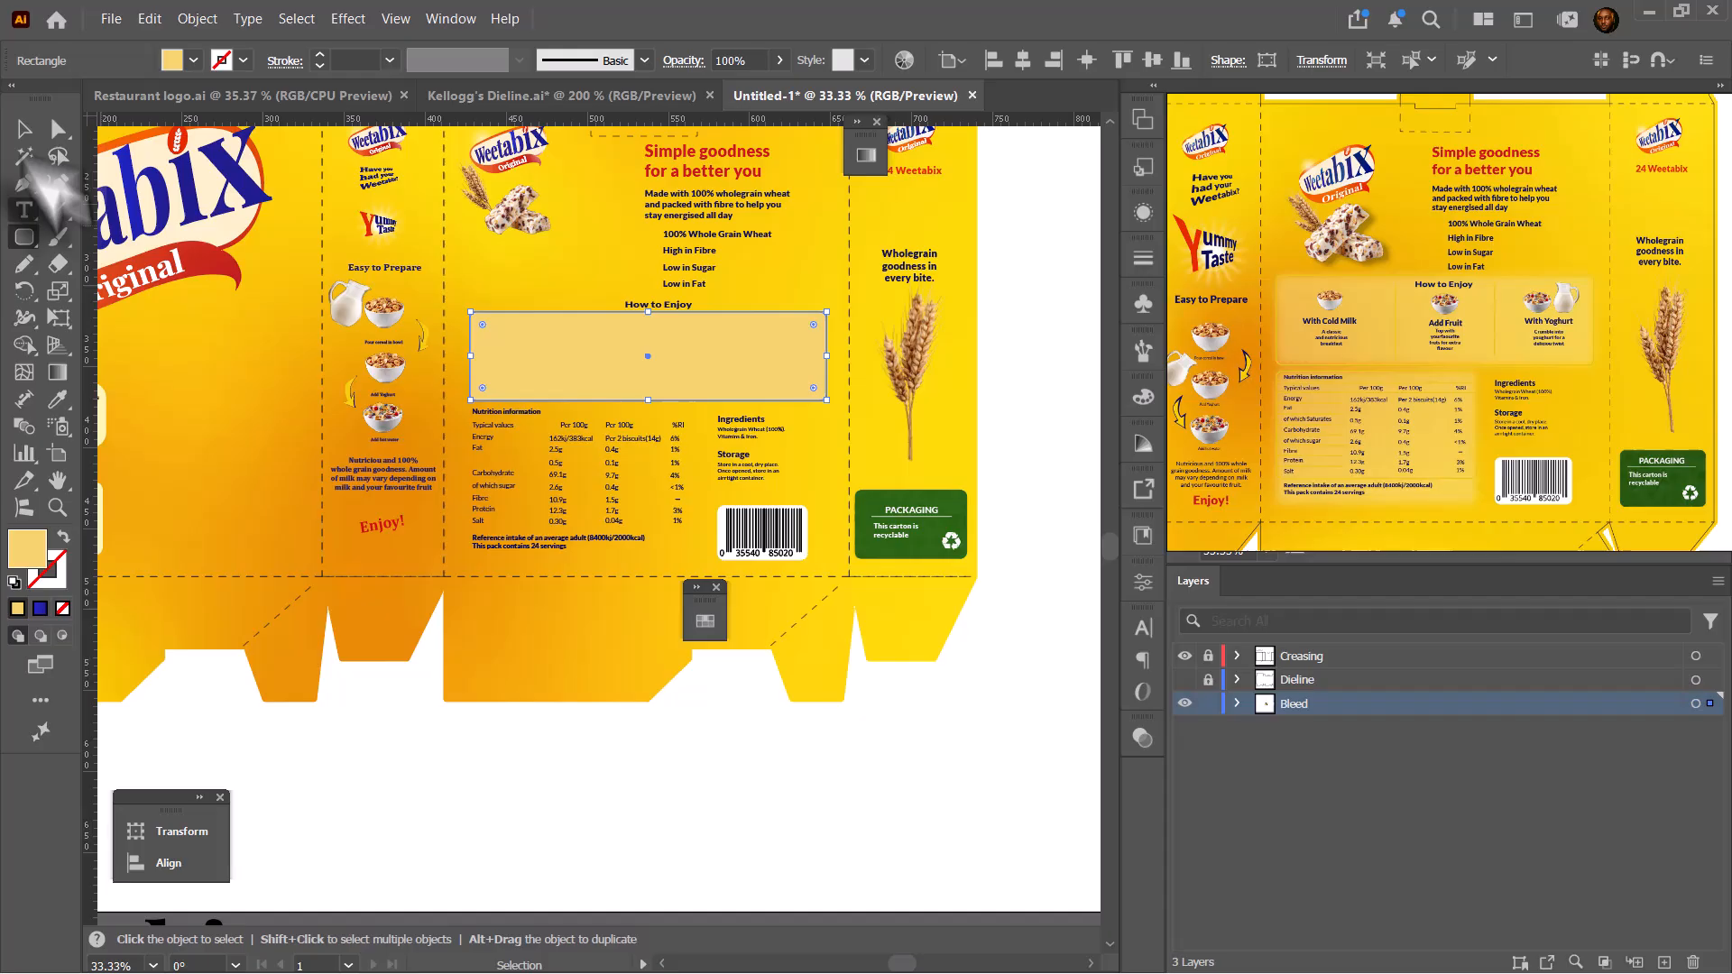
- Duplicate the light yellow rounded rectangle slightly below the original and turn the copy into an unfilled outline with the yellow as its stroke
left_click(1049, 307)
scroll(727, 368, "up", 2, "alt")
left_click_drag(700, 368, 709, 417, "alt")
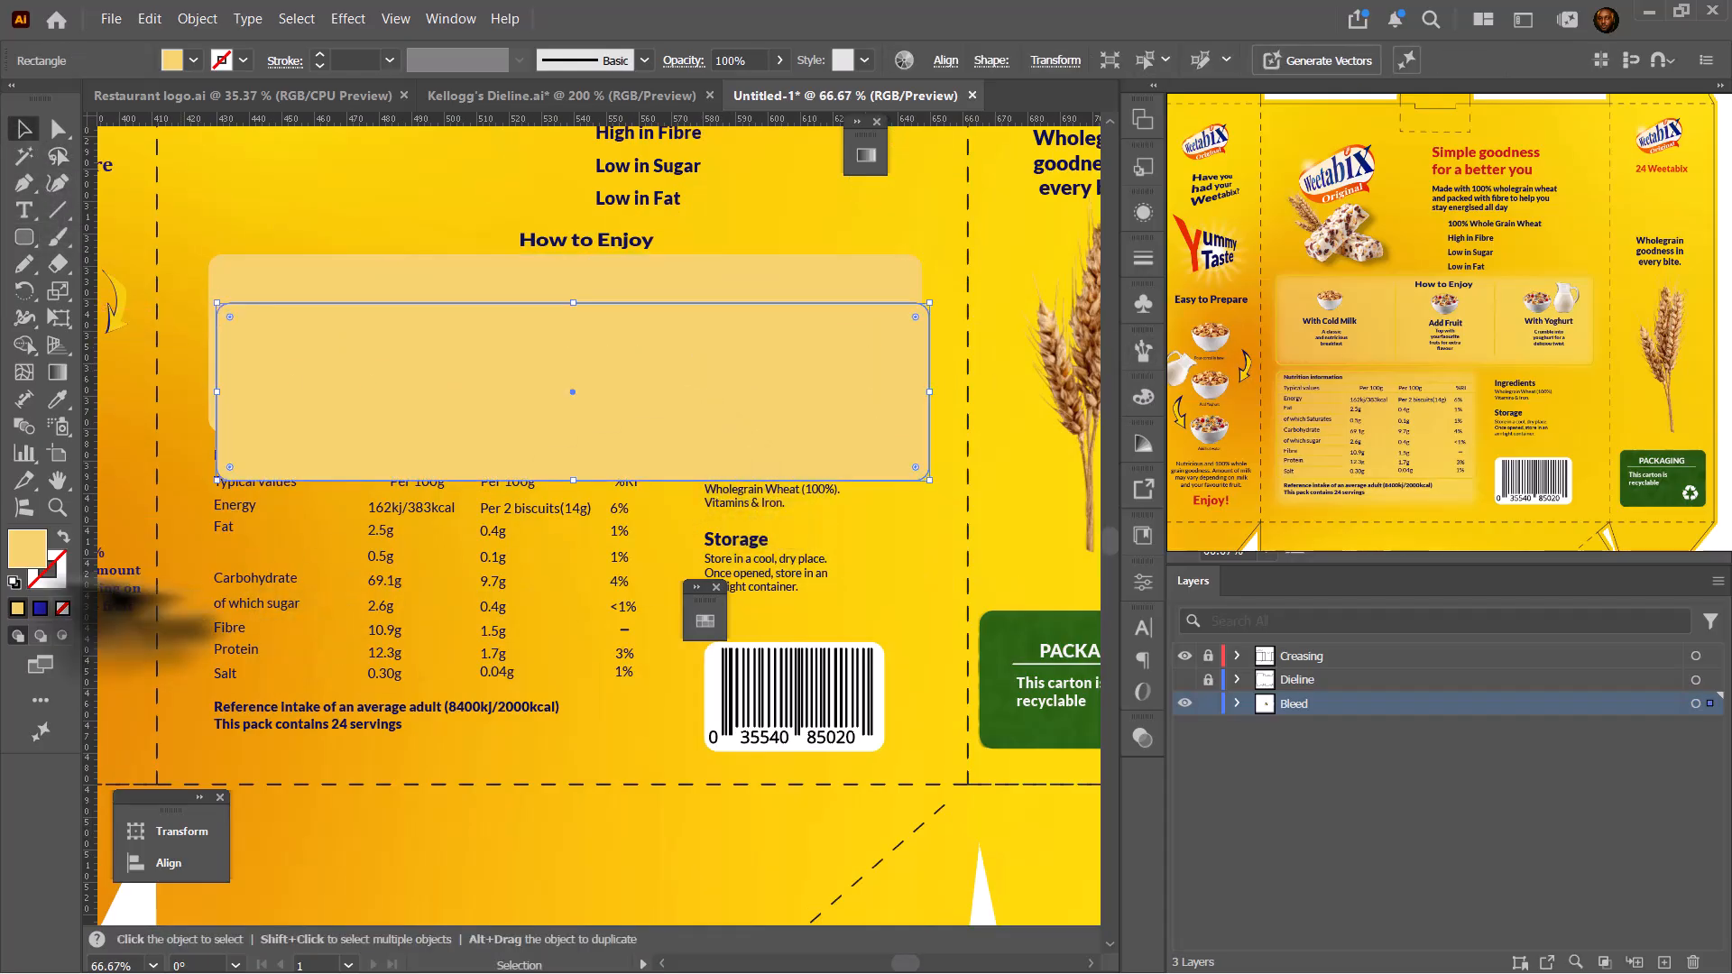
left_click(63, 609)
left_click(43, 585)
left_click(17, 609)
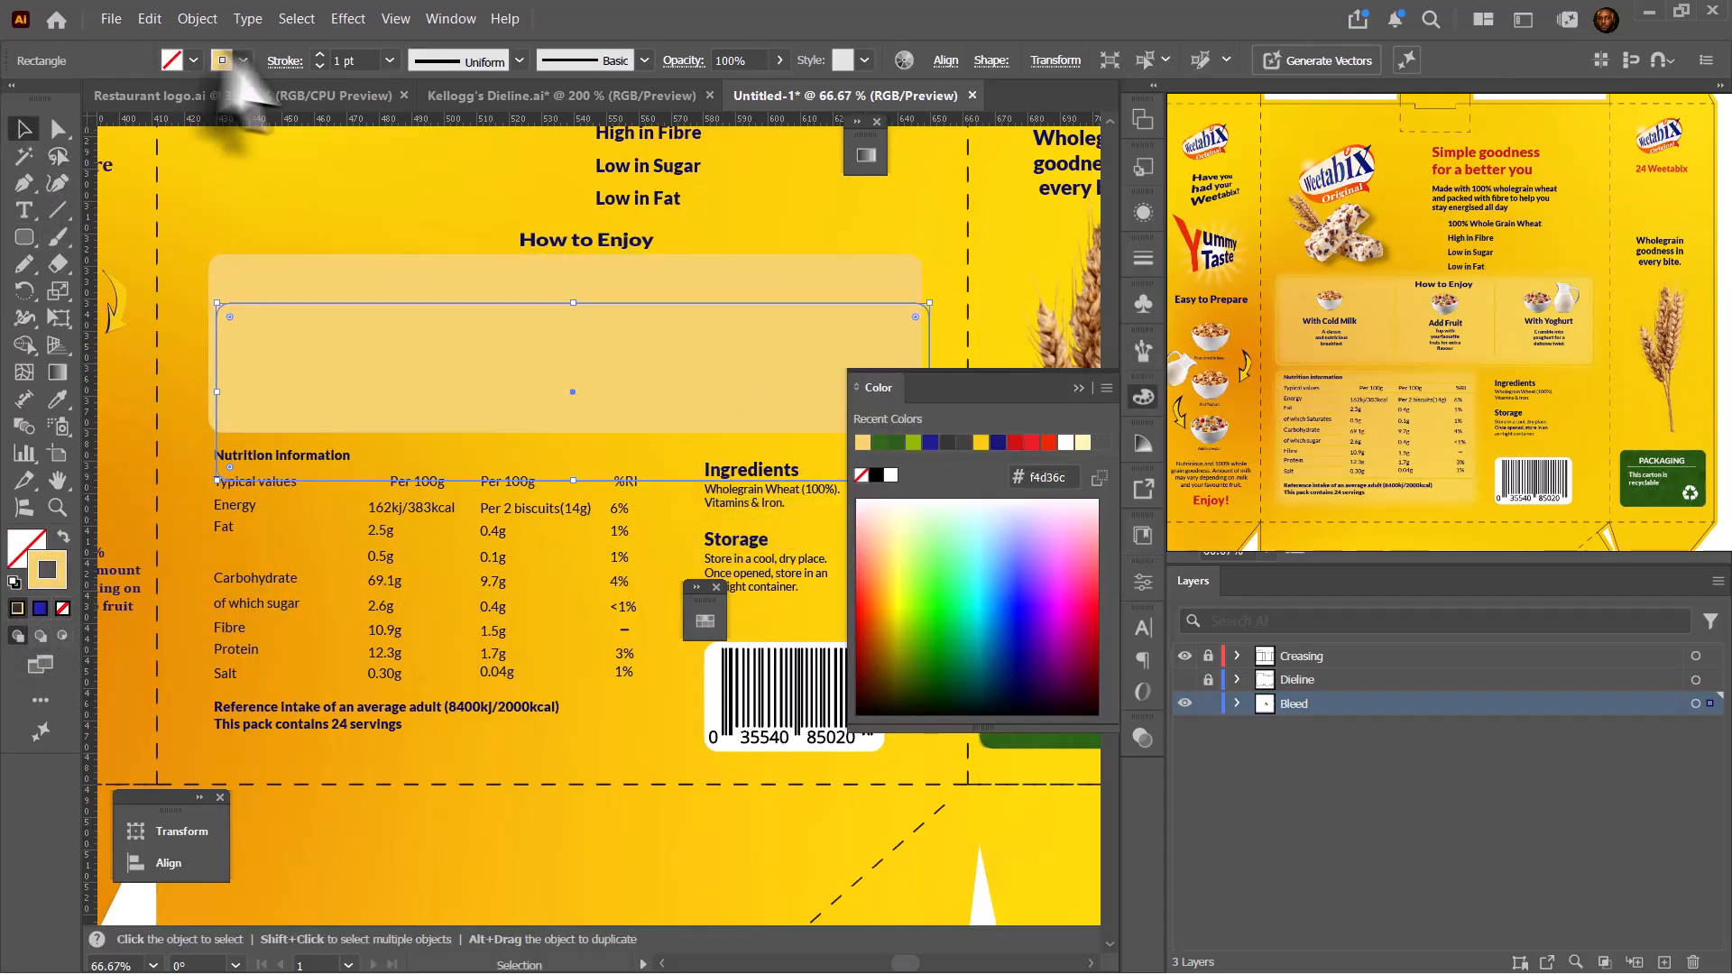
- Give the outline copy a 2 pt stroke in a darker gold and align it over the filled rounded rectangle
double_click(50, 567)
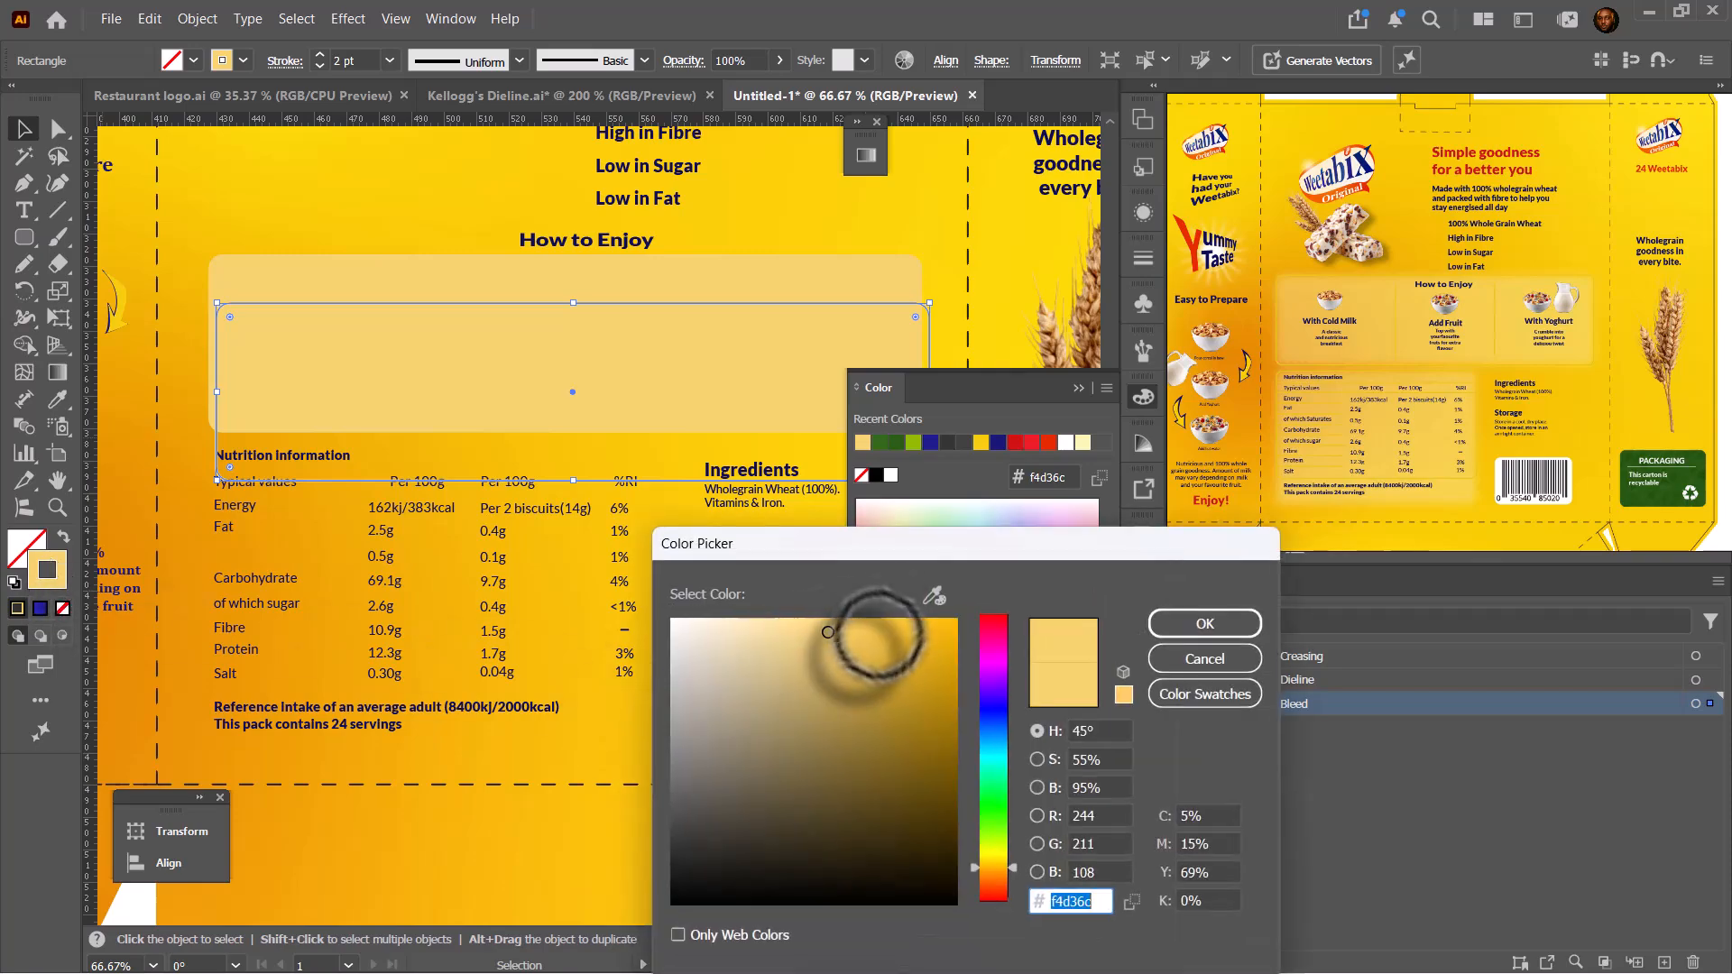
left_click(877, 643)
left_click(1189, 624)
left_click_drag(580, 445, 566, 343)
left_click(1078, 388)
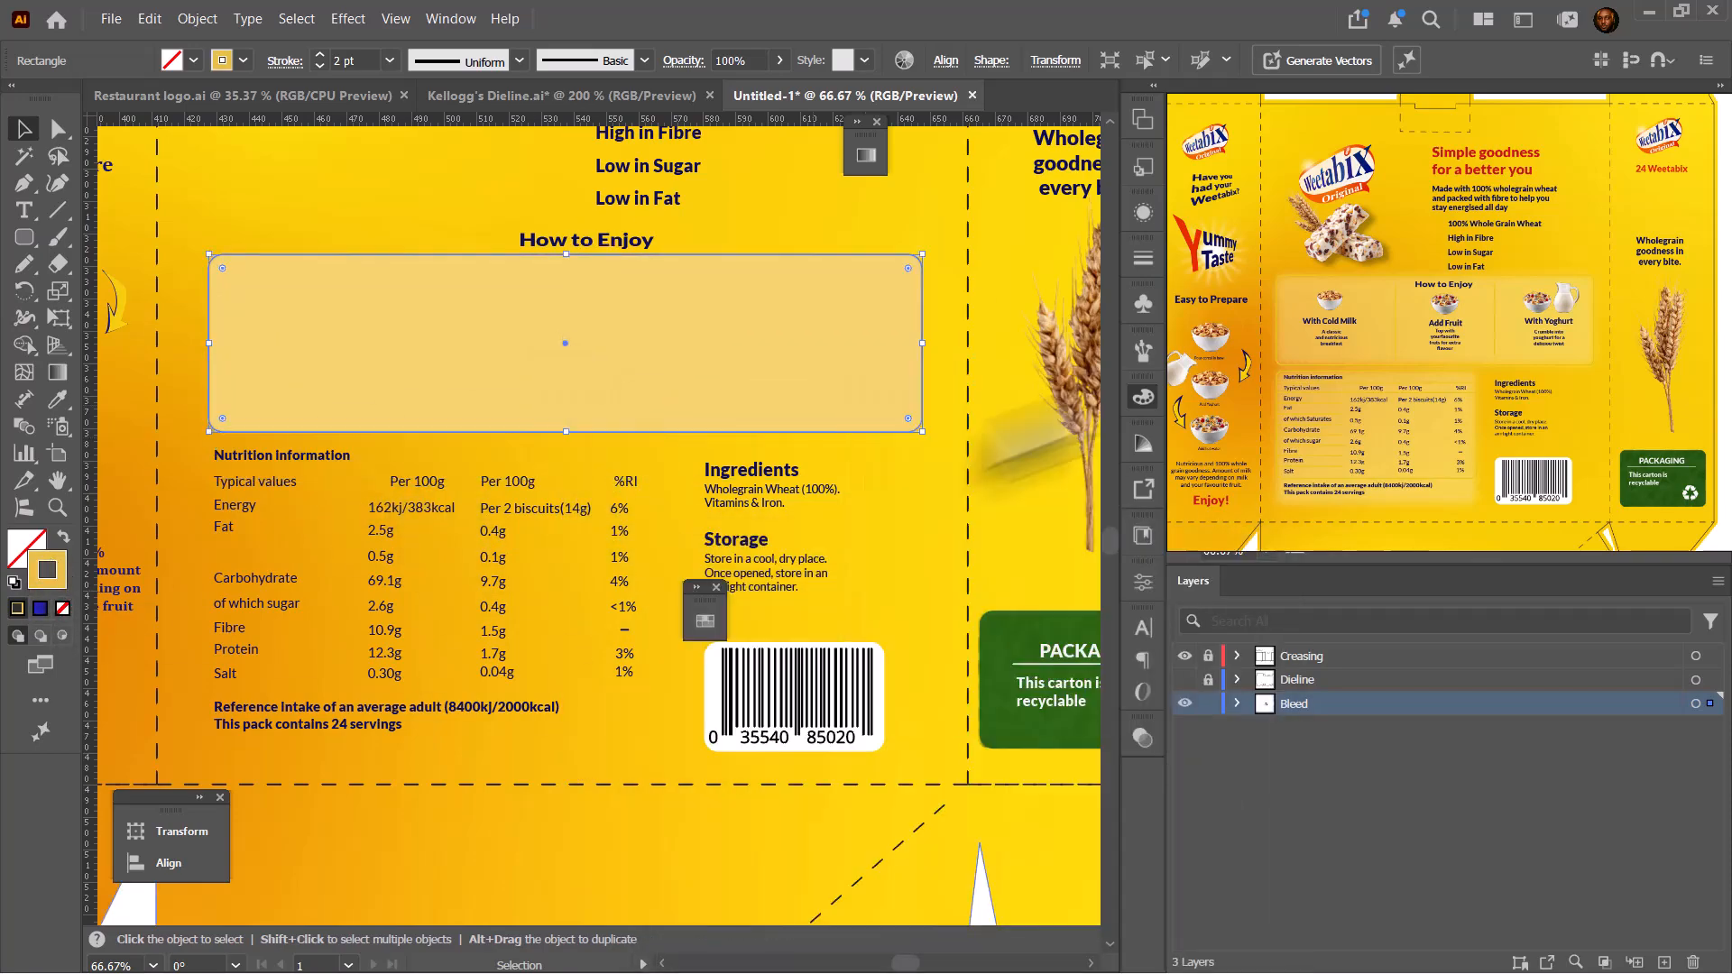
- Send the filled panel and its outline behind the serving captions and move the How to Enjoy heading down inside the panel
scroll(668, 812, "down", 3)
left_click(696, 877)
scroll(767, 587, "up", 3)
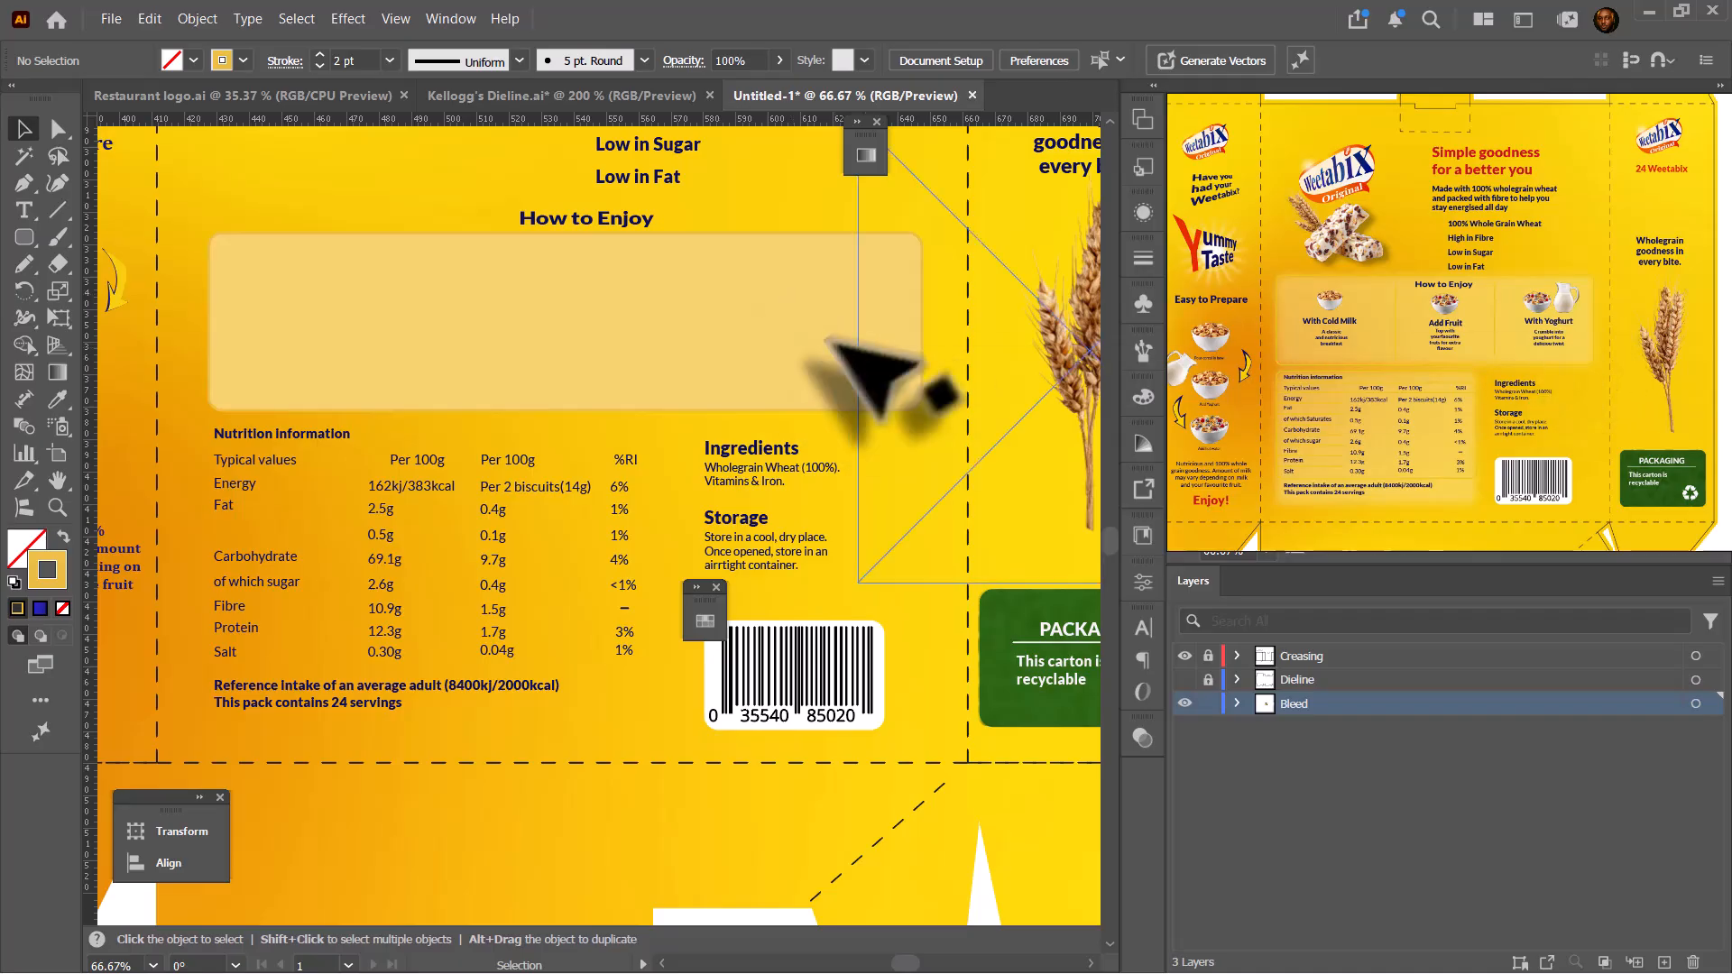
left_click(912, 361)
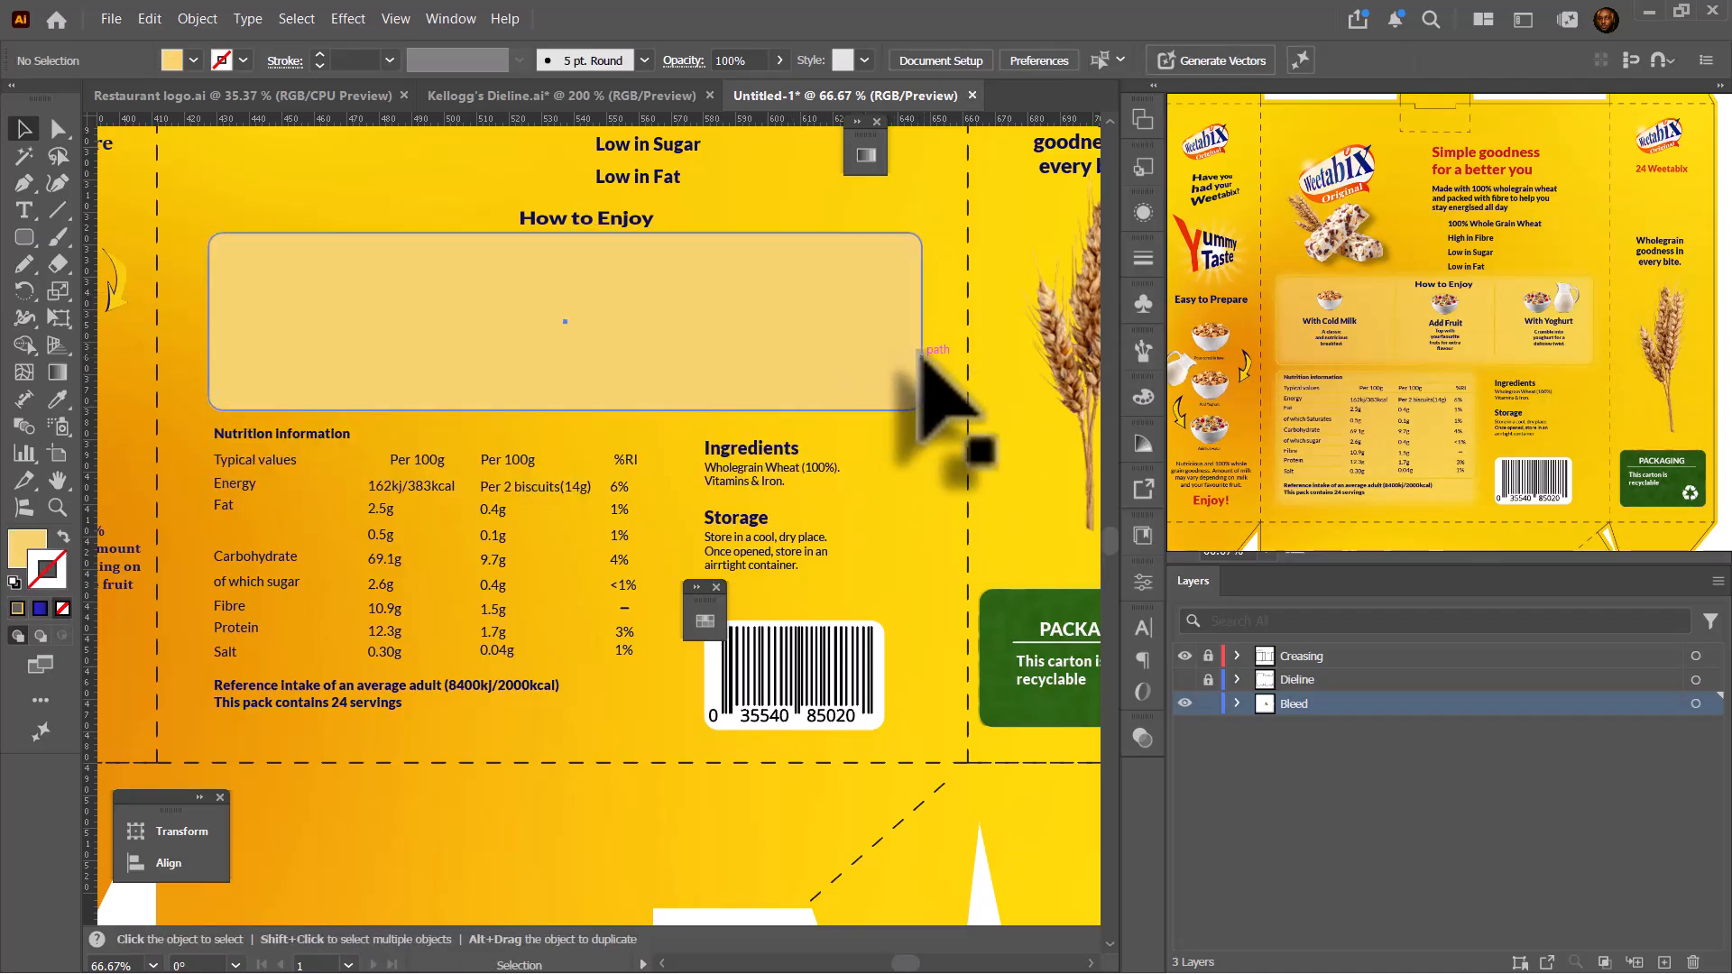
key("a")
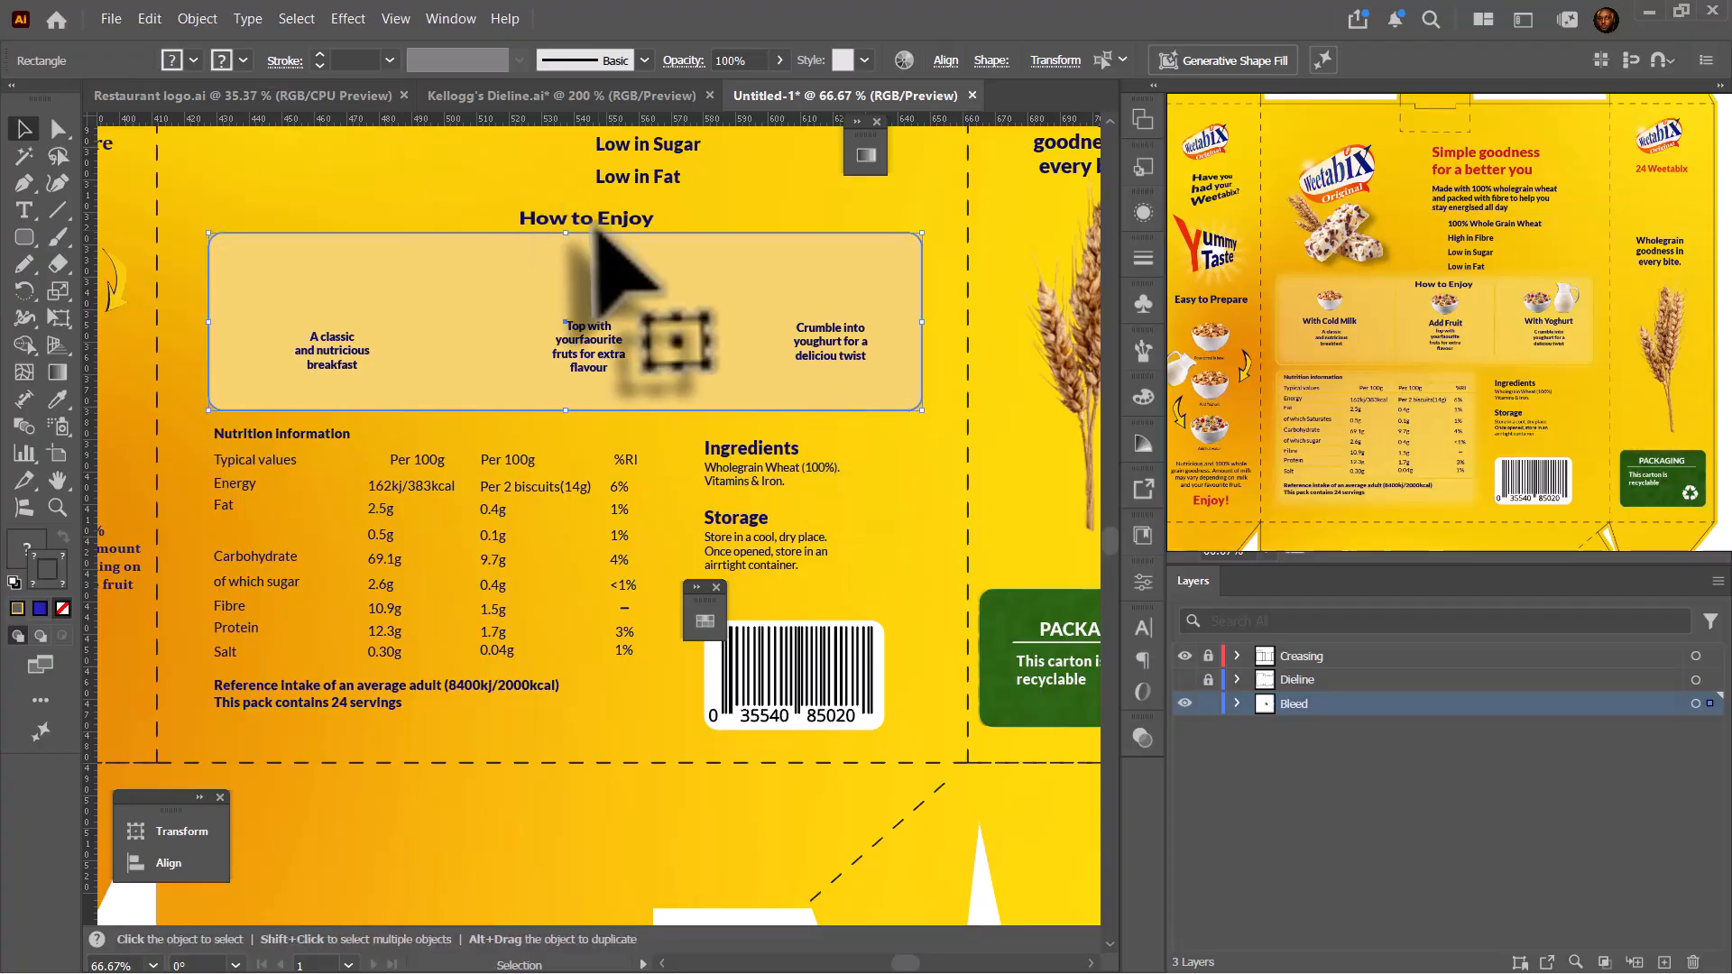
left_click_drag(619, 222, 621, 256)
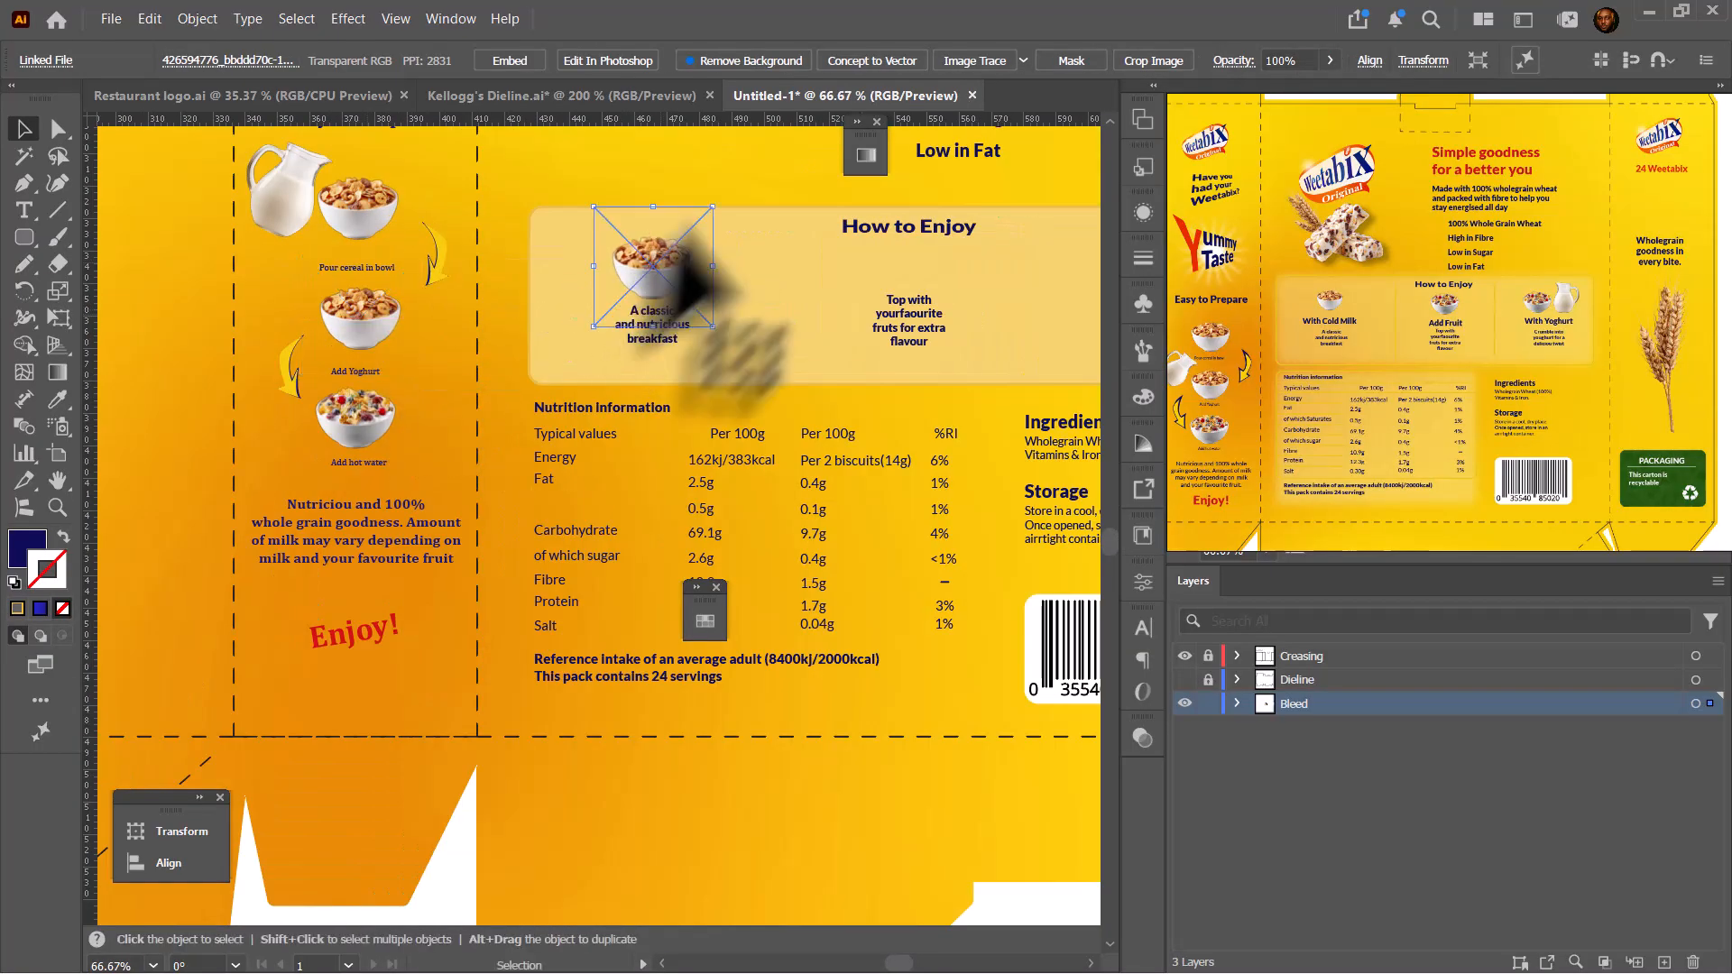
- Scale down the cereal bowl above the "A classic and nutricious breakfast" caption and copy it above the other two serving captions
left_click_drag(631, 288, 713, 224)
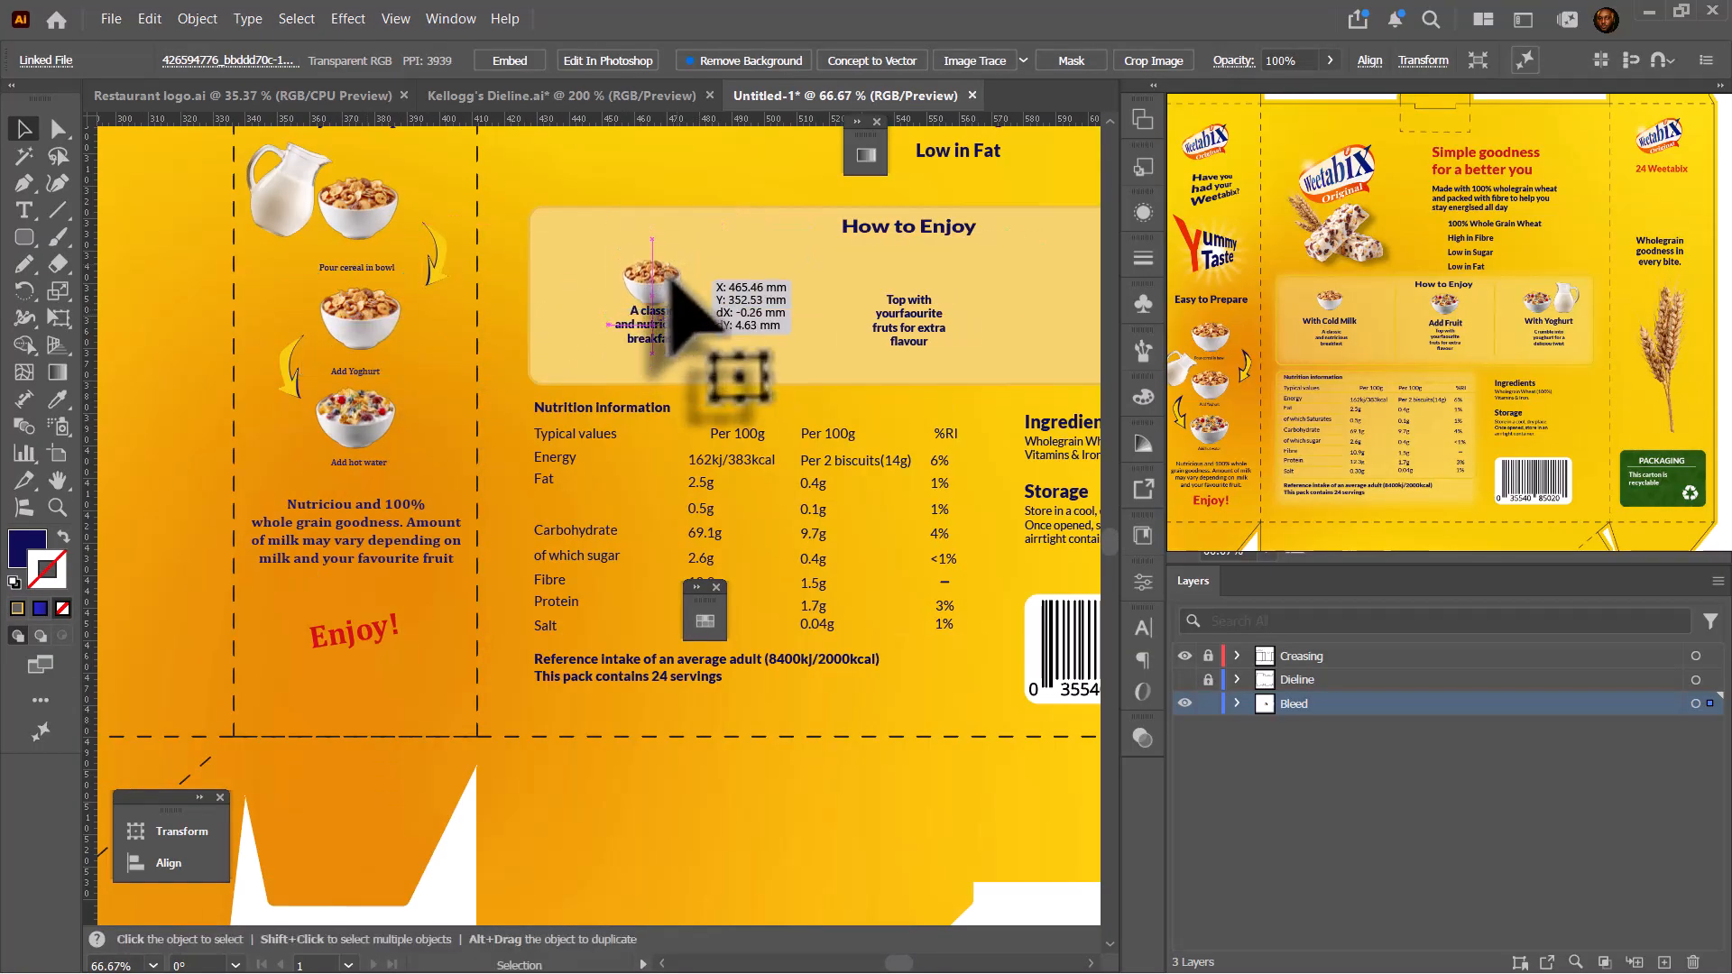
left_click_drag(689, 309, 920, 301)
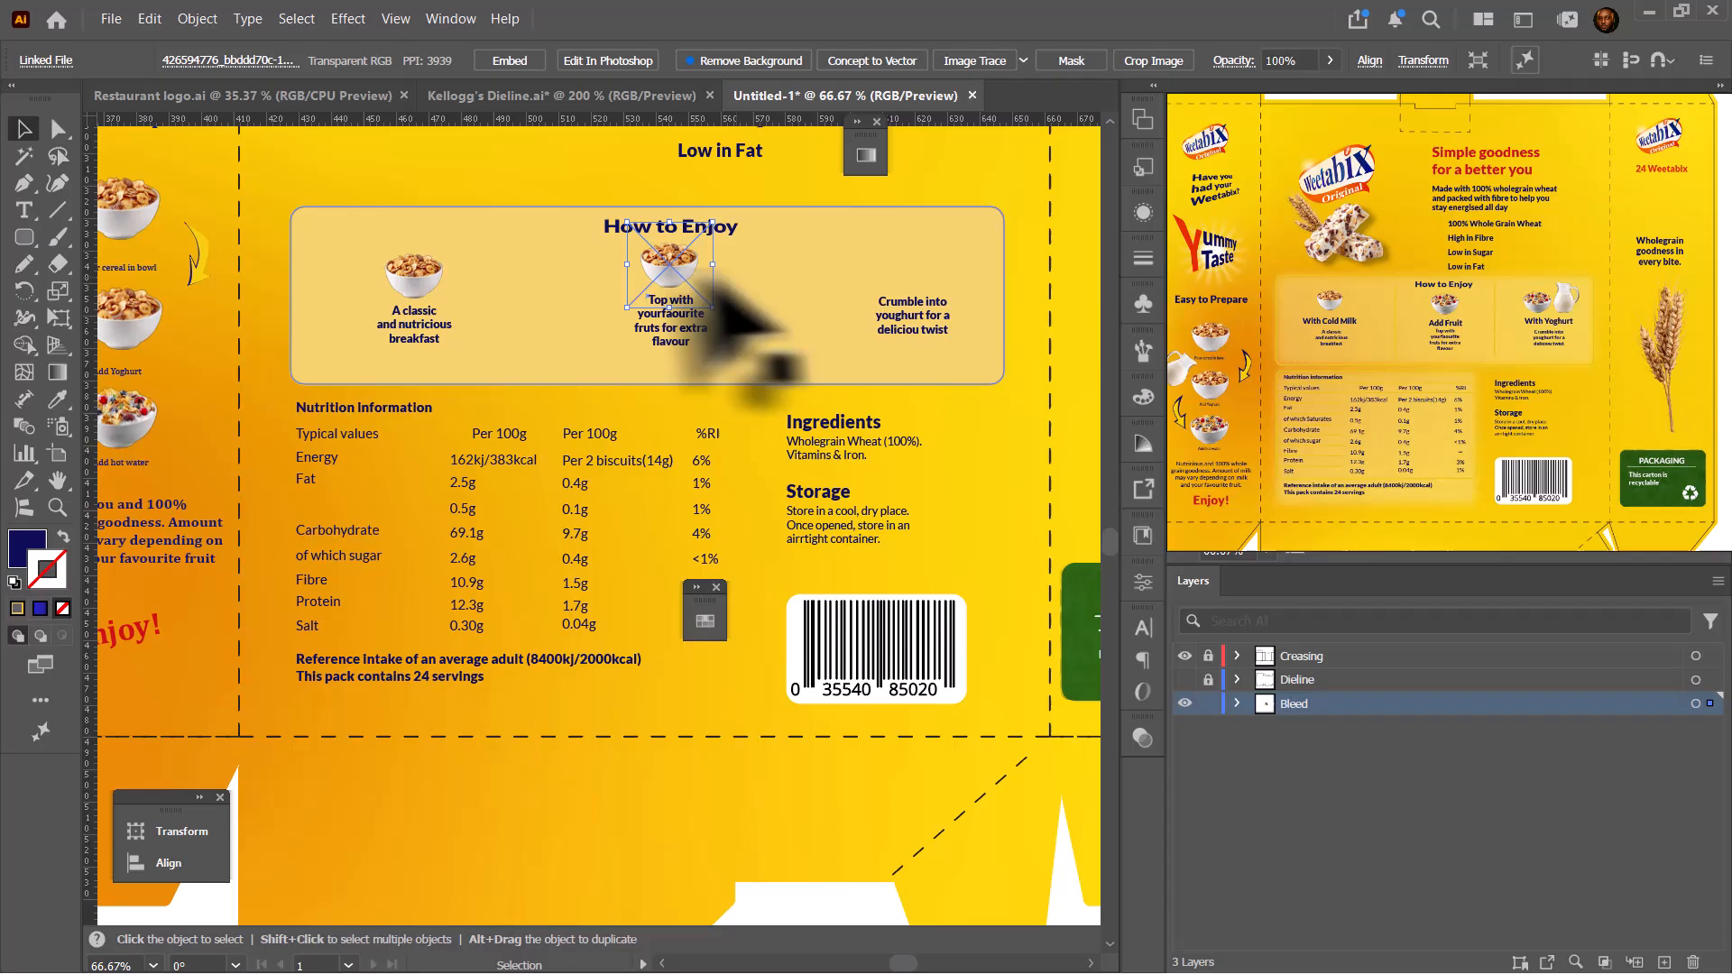
left_click_drag(668, 275, 907, 280)
- Apply a Gaussian Blur with a radius of about 7 pixels to the filled How to Enjoy panel
left_click(965, 263)
left_click(350, 23)
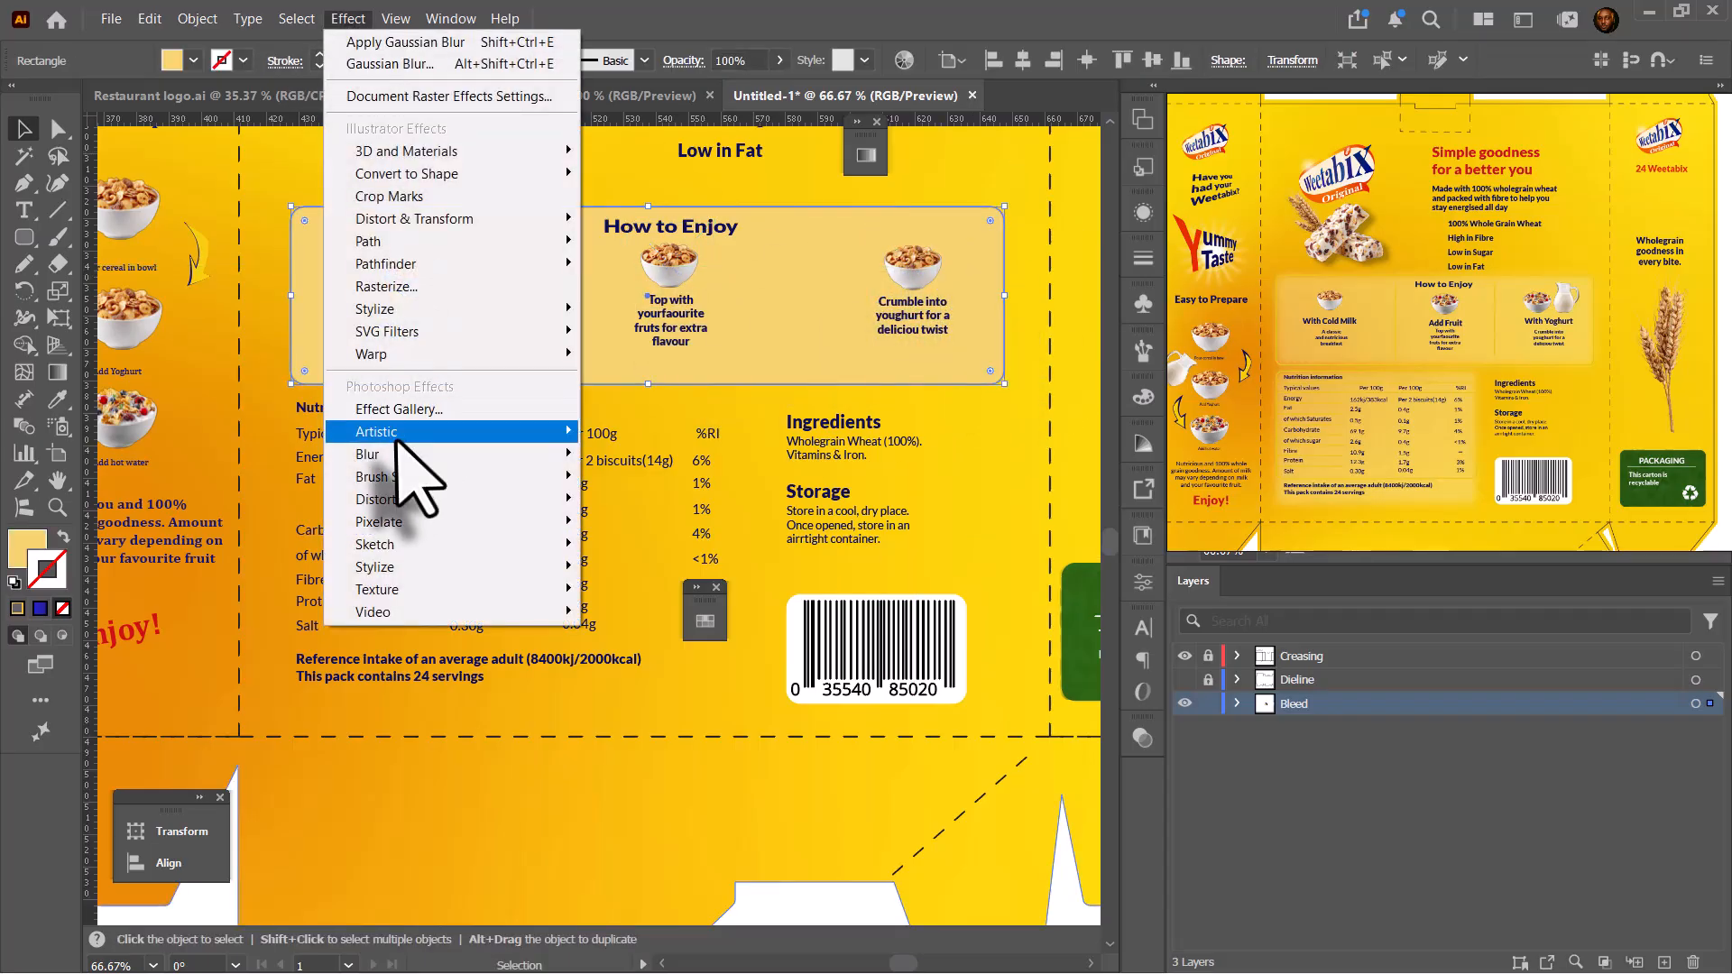
mouse_move(532, 455)
left_click(663, 456)
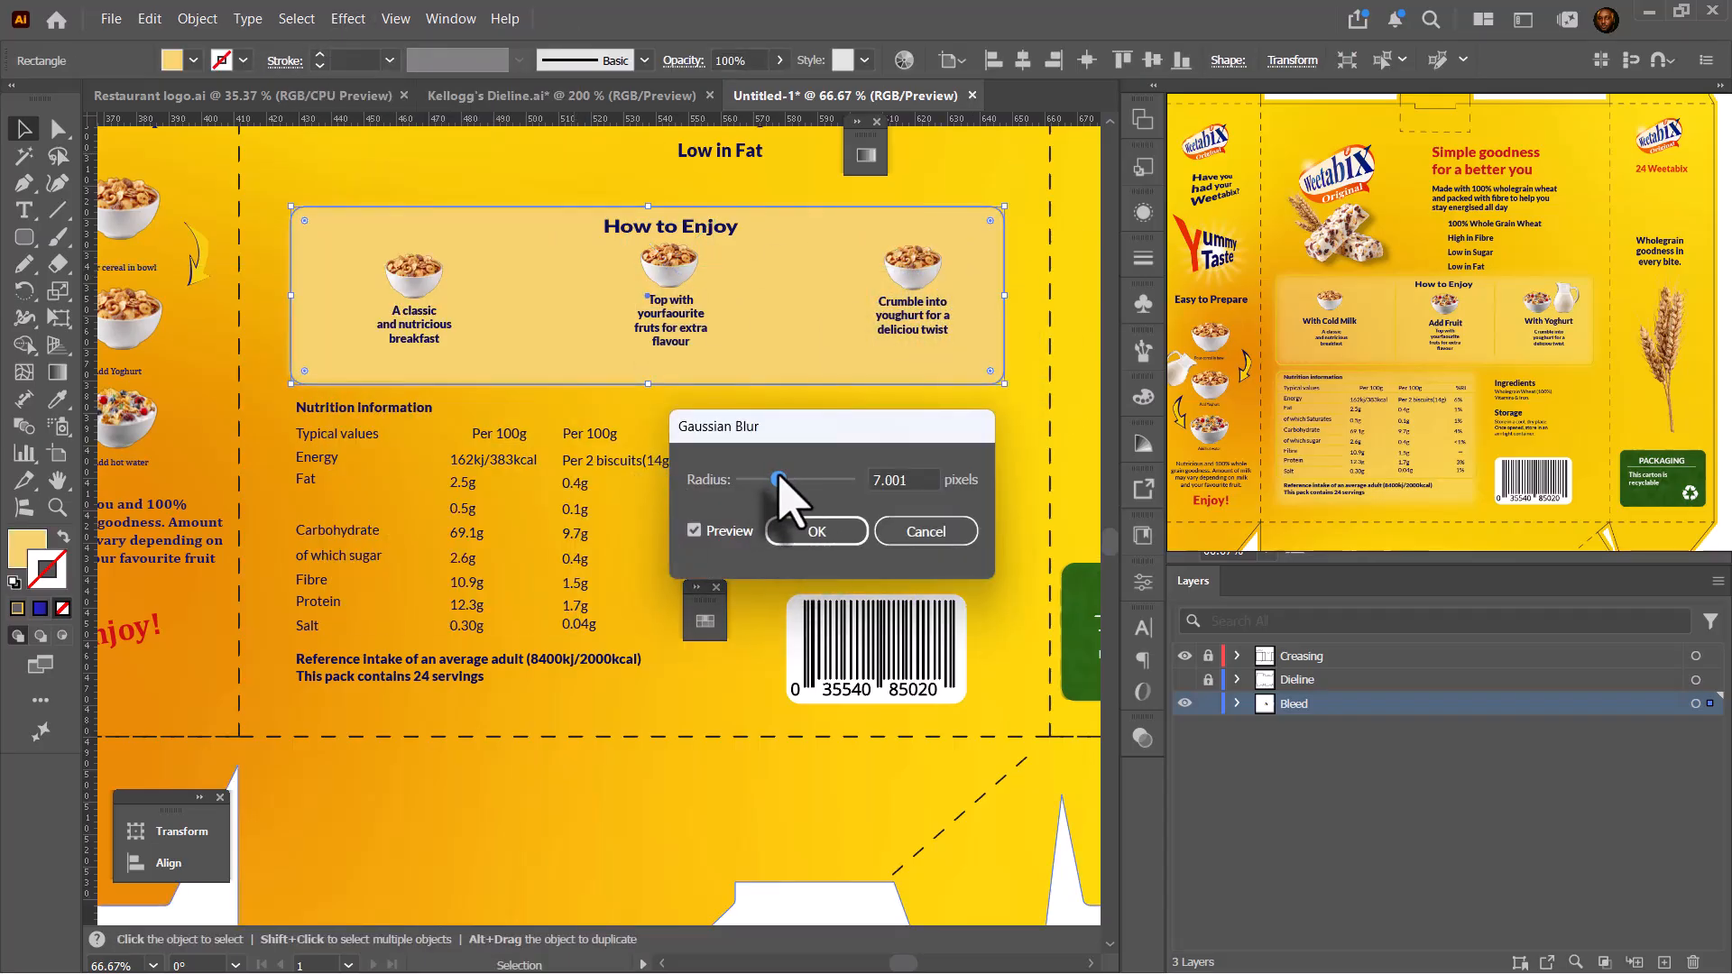
left_click(817, 532)
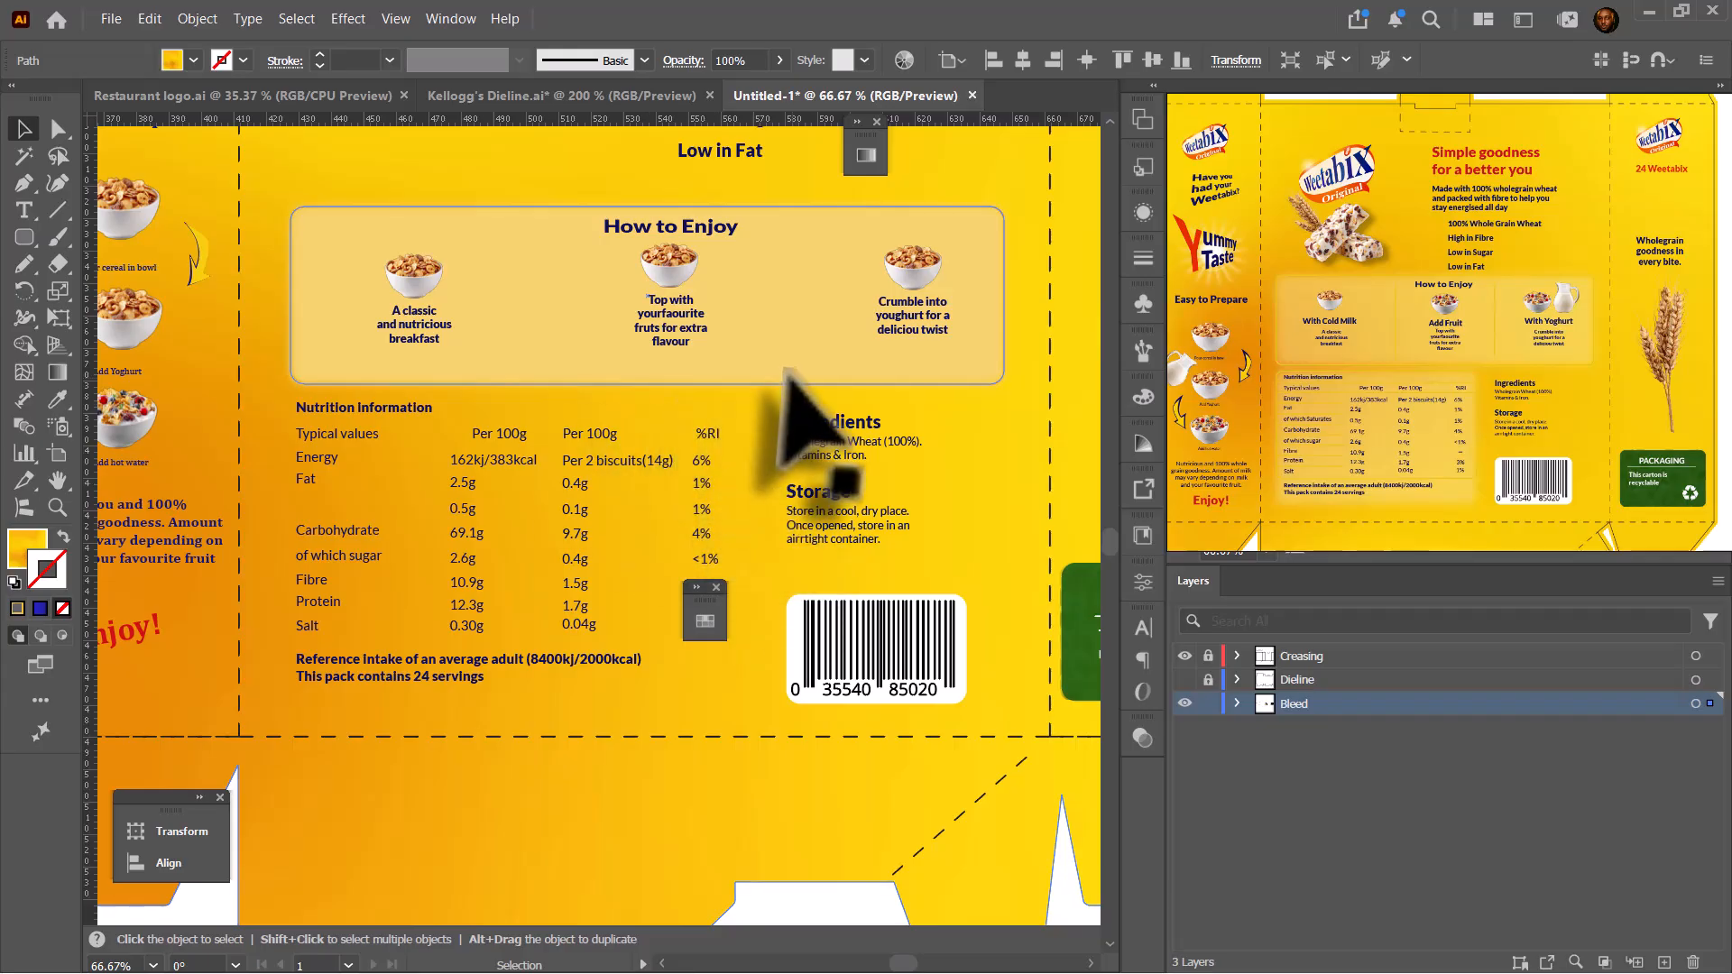
- Copy the milk jug from the Easy to Prepare panel, rotate it upright, scale it down and place it beside the yoghurt serving's bowl
scroll(621, 375, "down", 1)
left_click_drag(207, 243, 849, 308)
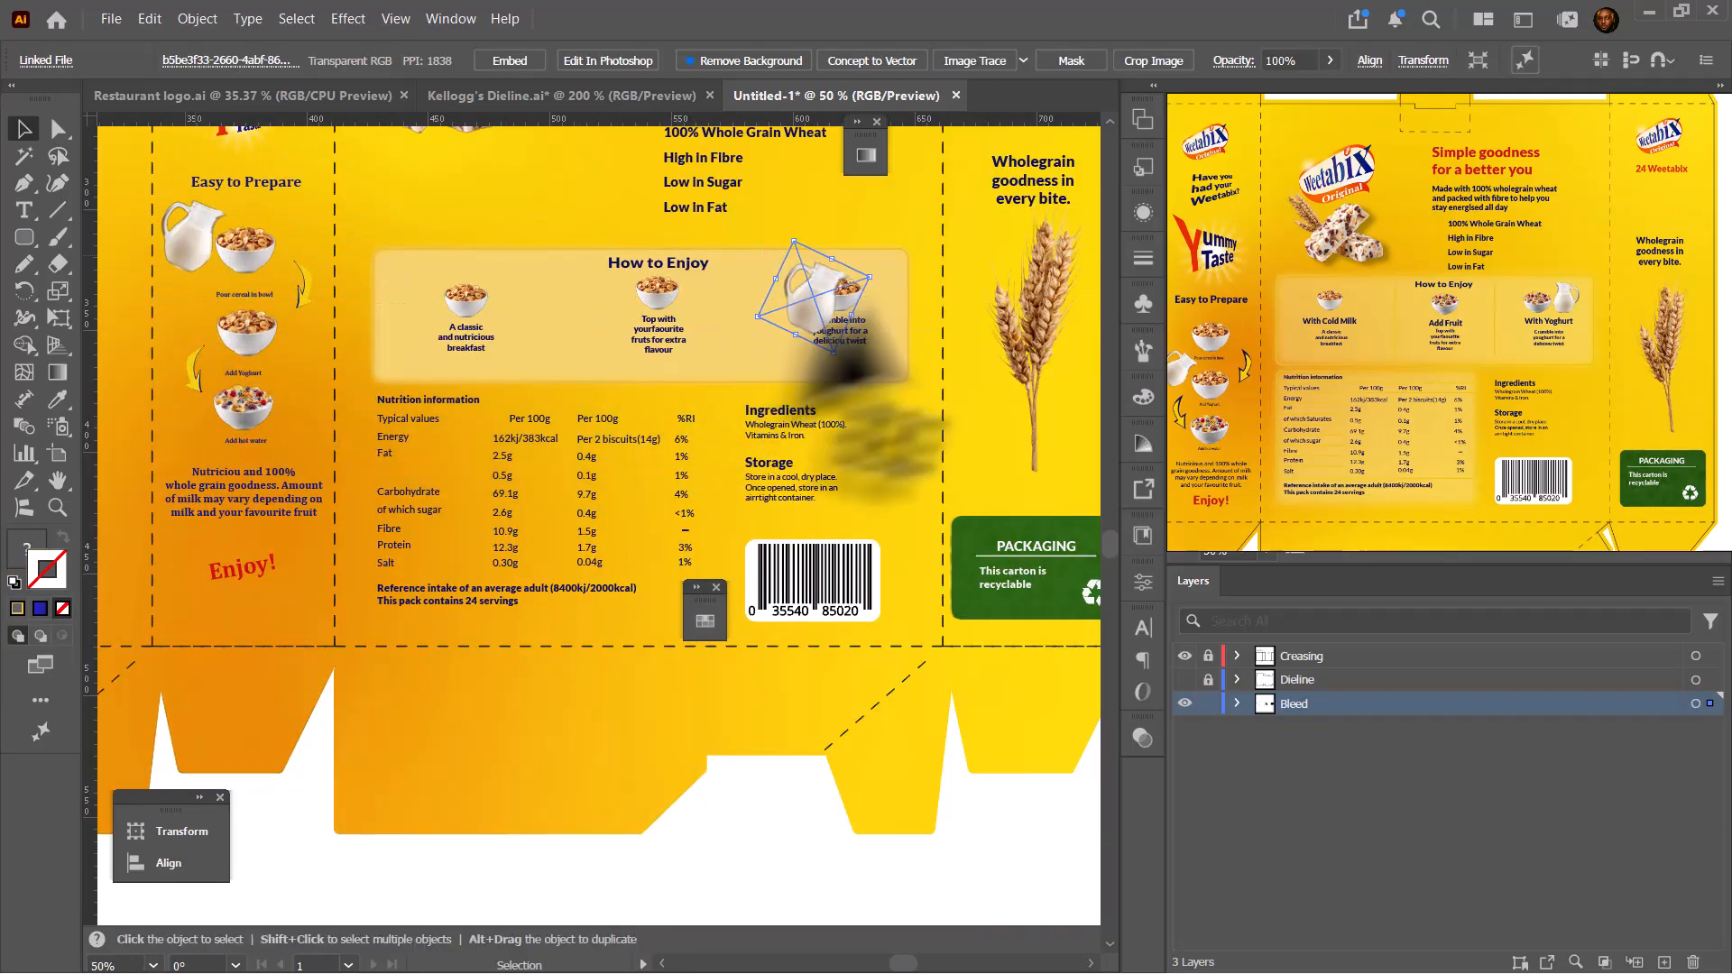
scroll(888, 295, "up", 4)
left_click_drag(816, 223, 716, 187)
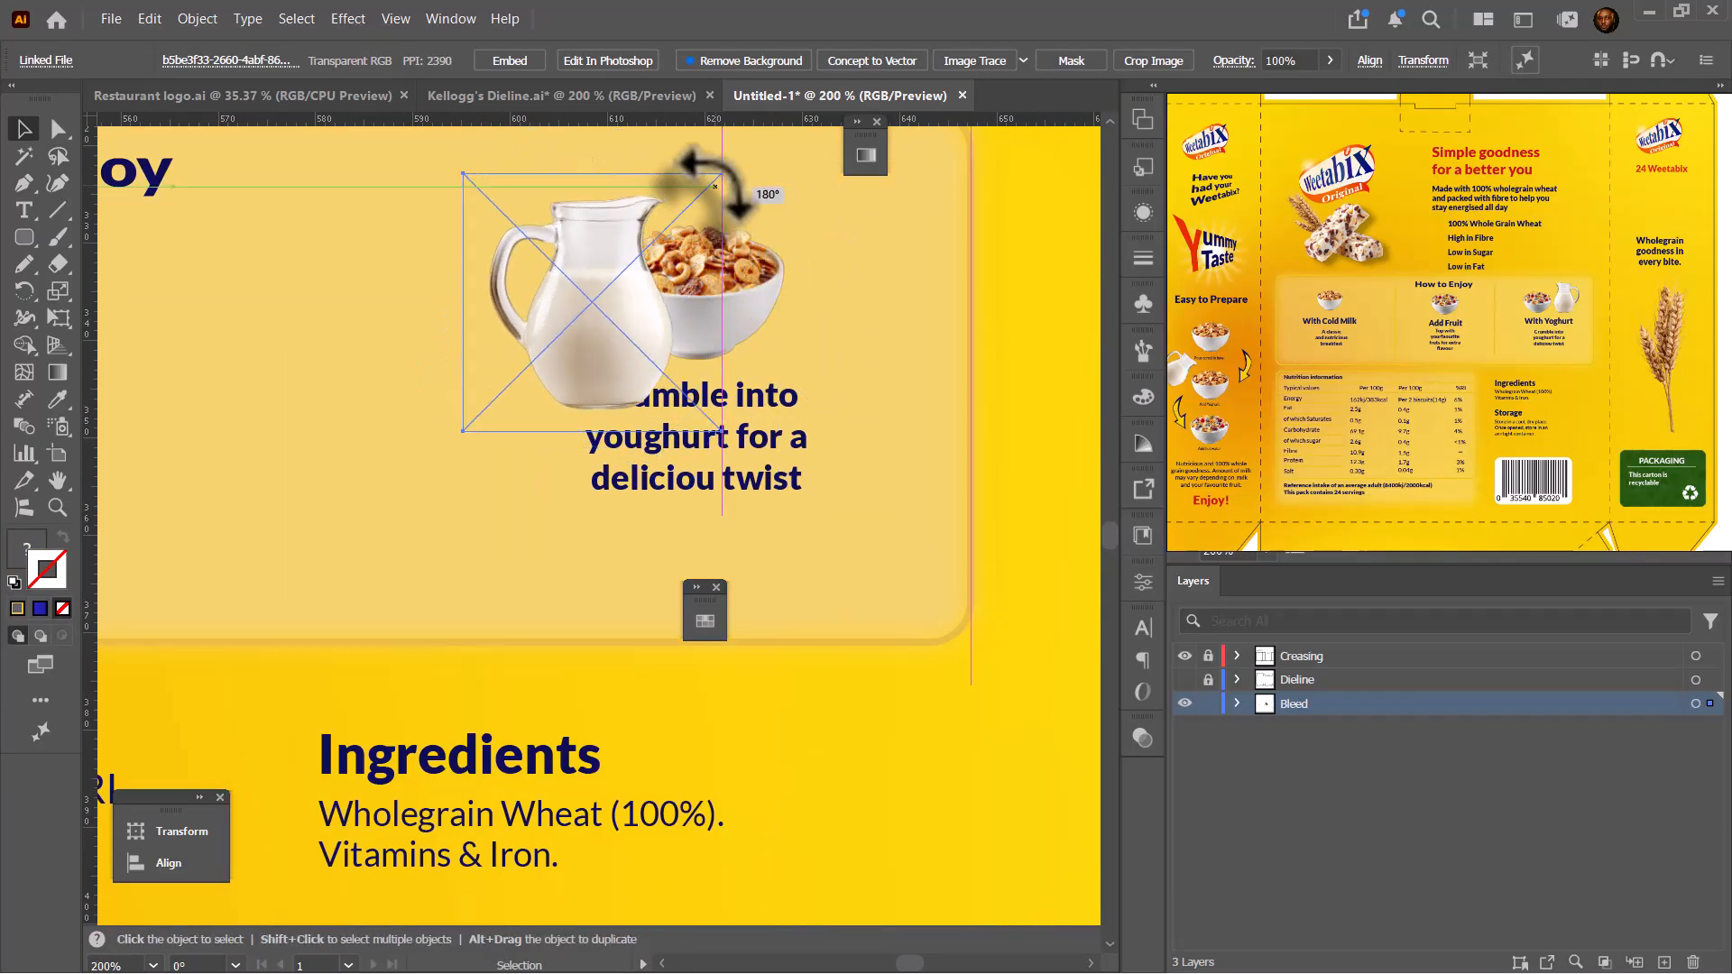
left_click_drag(618, 298, 565, 271)
scroll(700, 302, "down", 5)
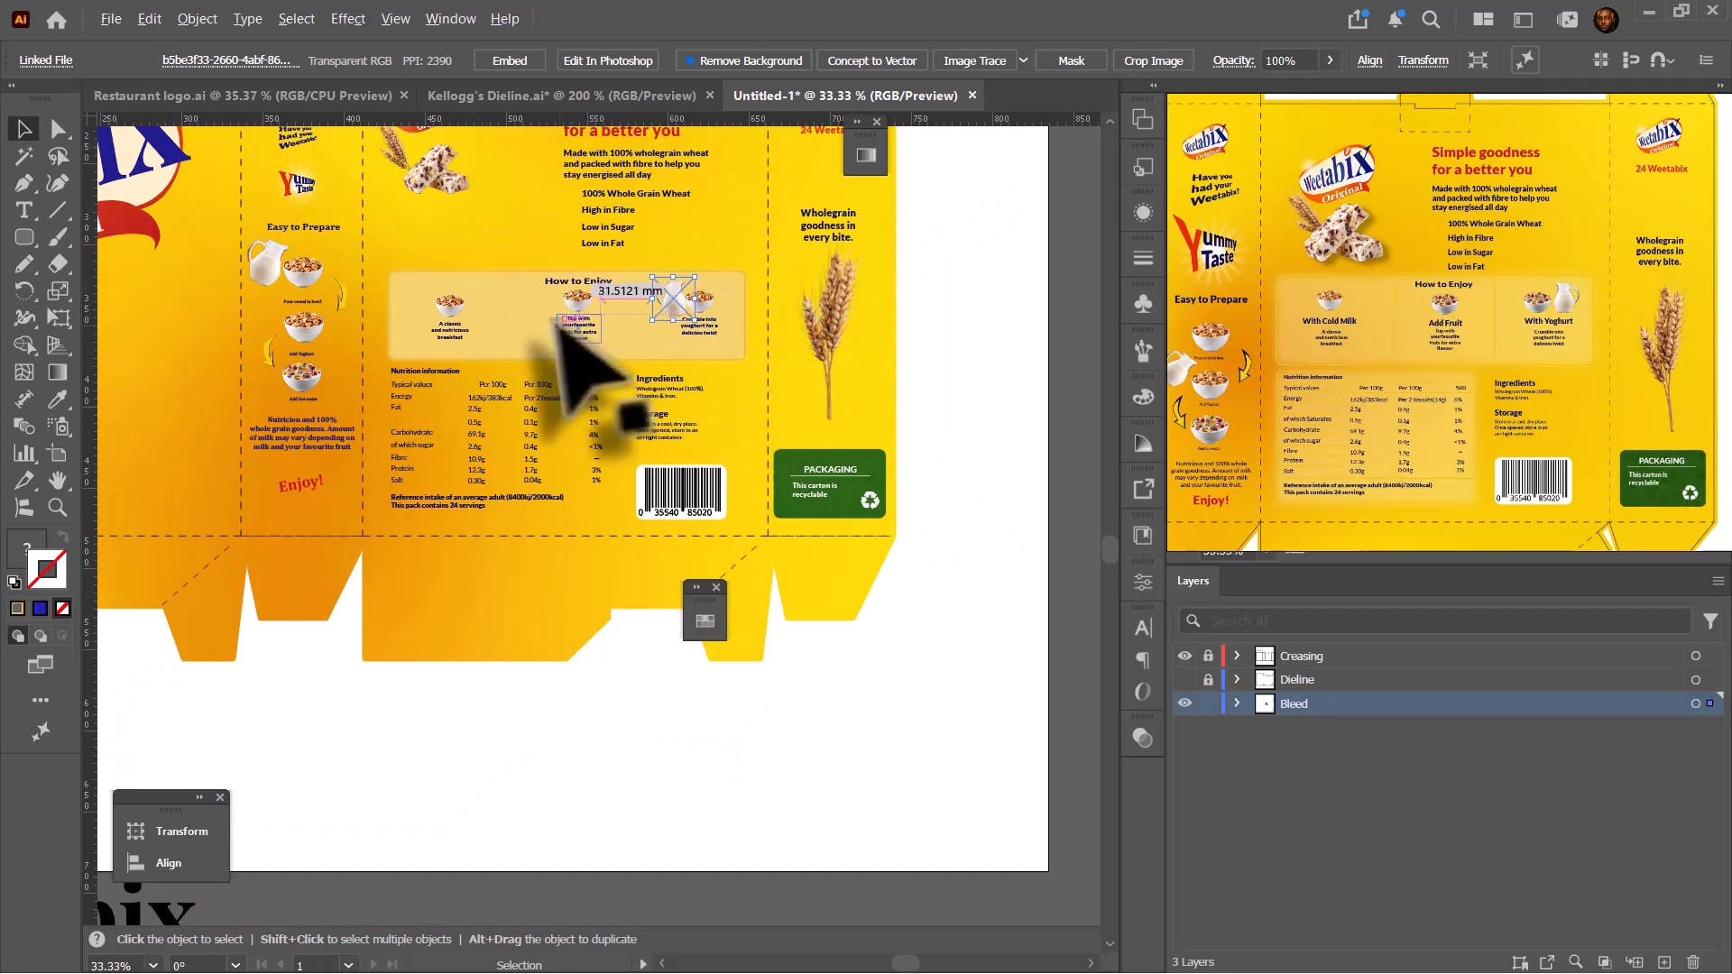
- Draw a vertical divider line with a 3 pt gold stroke between the first and second servings in the How to Enjoy panel
scroll(558, 327, "up", 2)
scroll(614, 355, "down", 1)
scroll(614, 356, "up", 1)
scroll(610, 352, "down", 1)
left_click(57, 209)
scroll(606, 326, "up", 3)
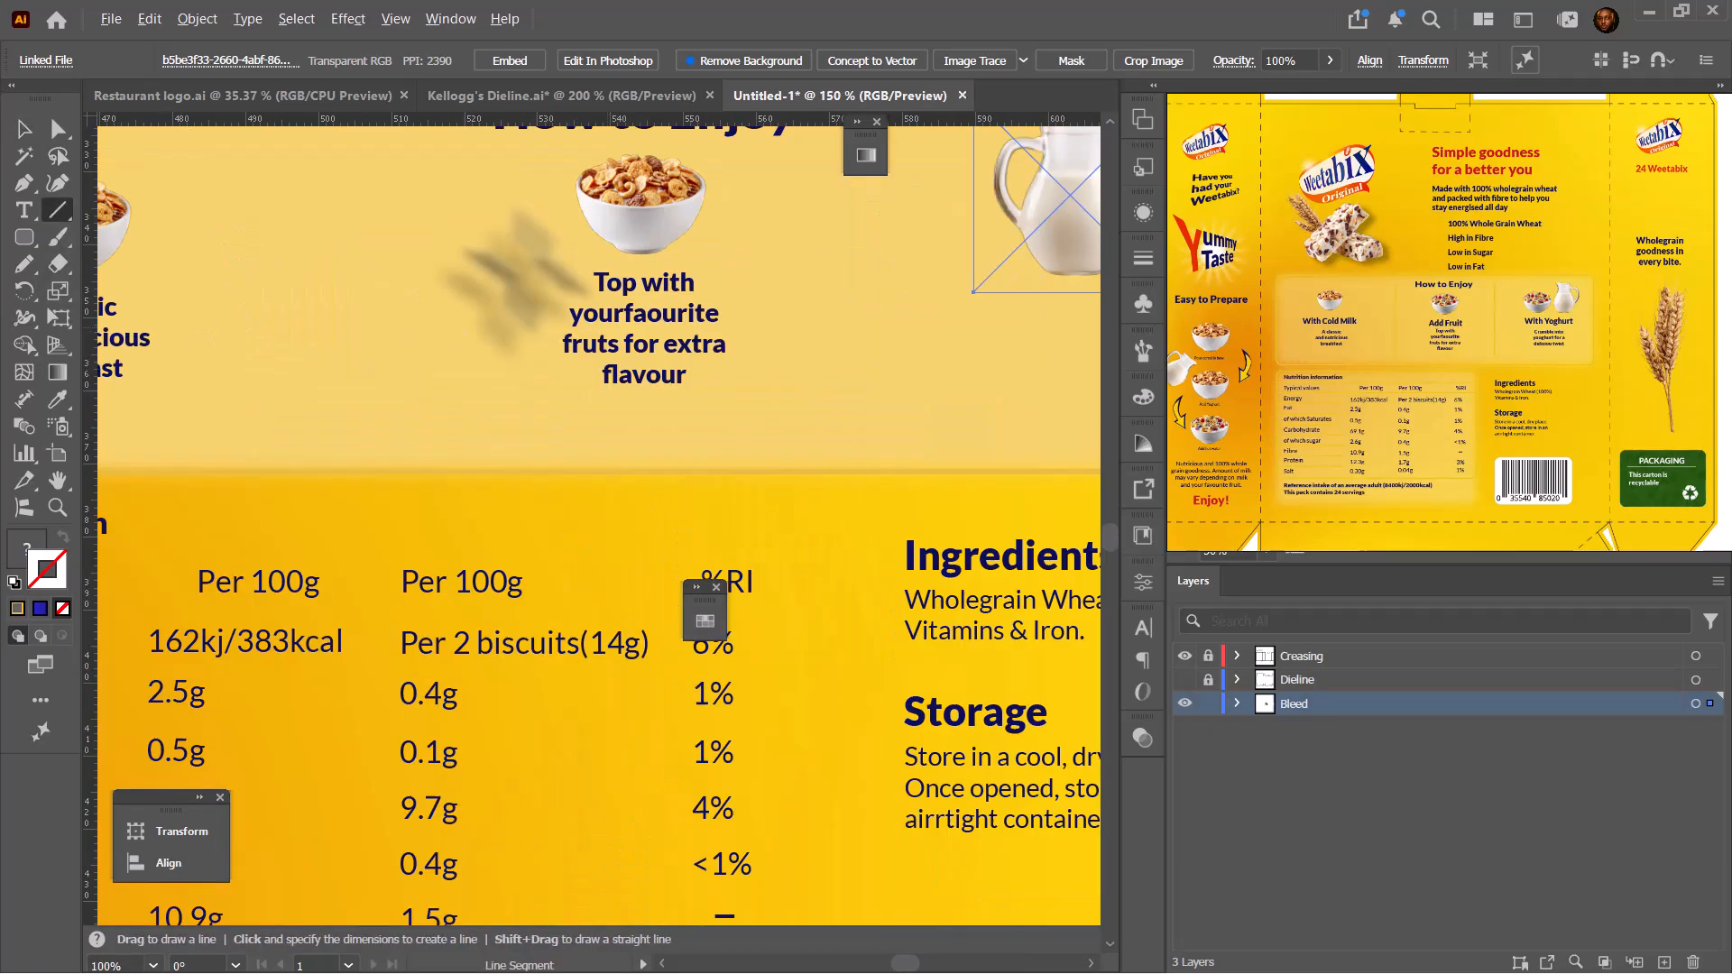
scroll(510, 271, "down", 2)
left_click_drag(491, 205, 492, 311)
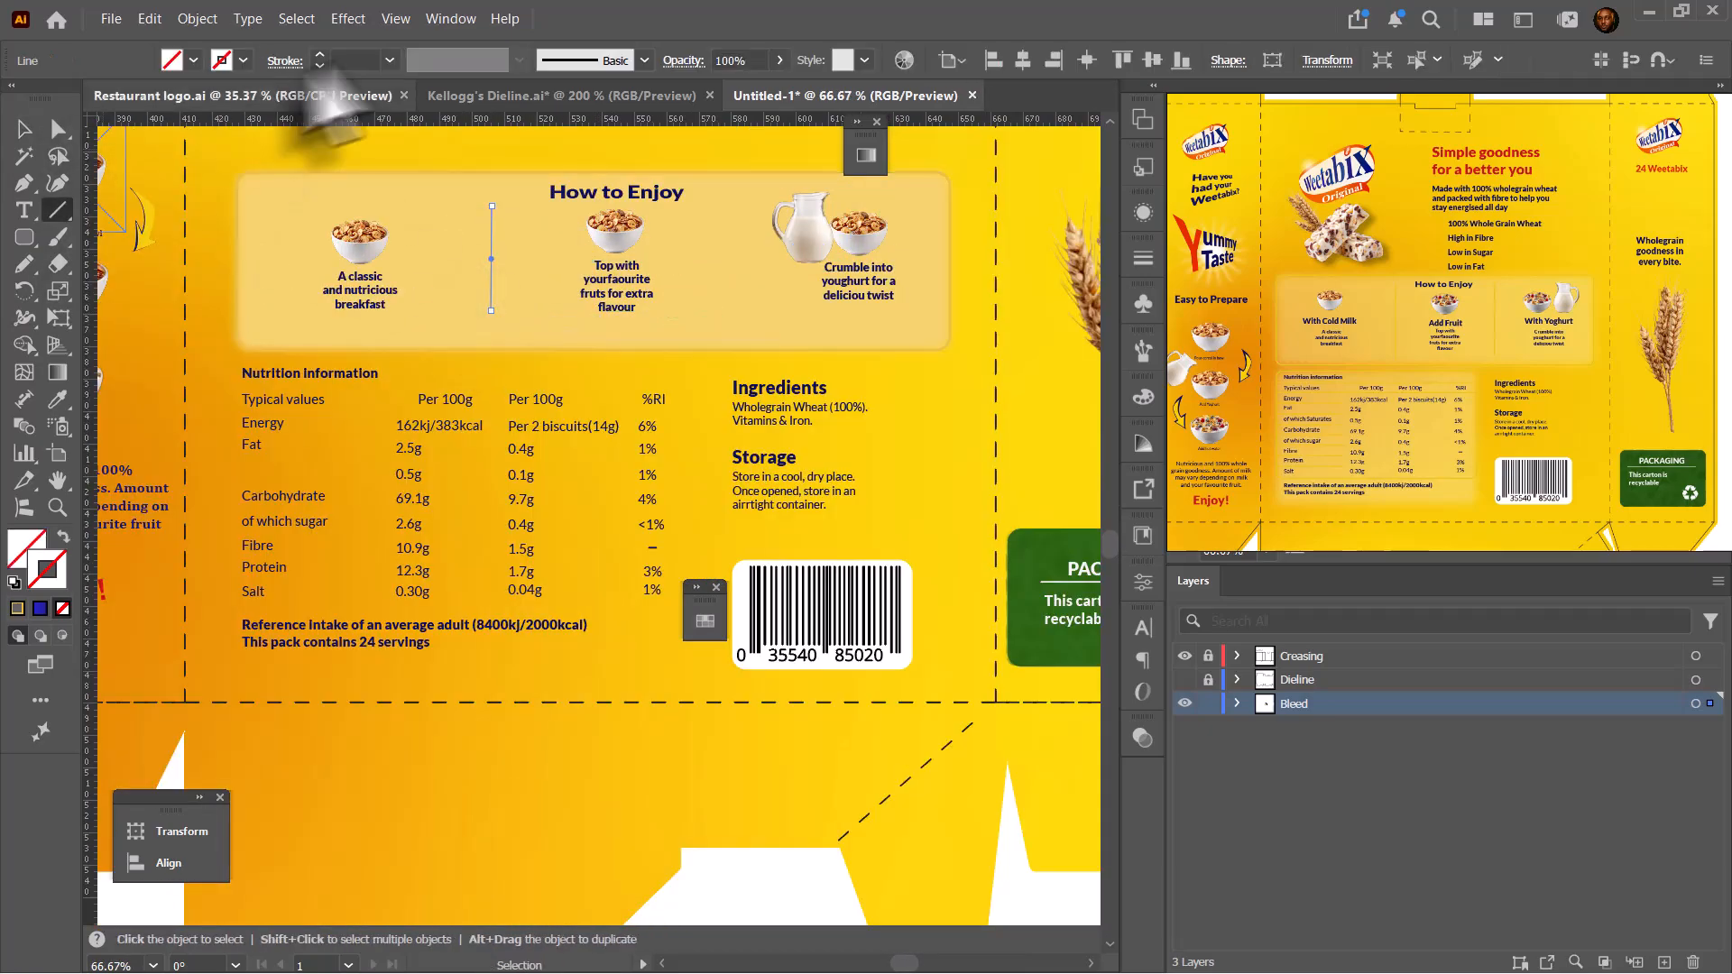
left_click(24, 128)
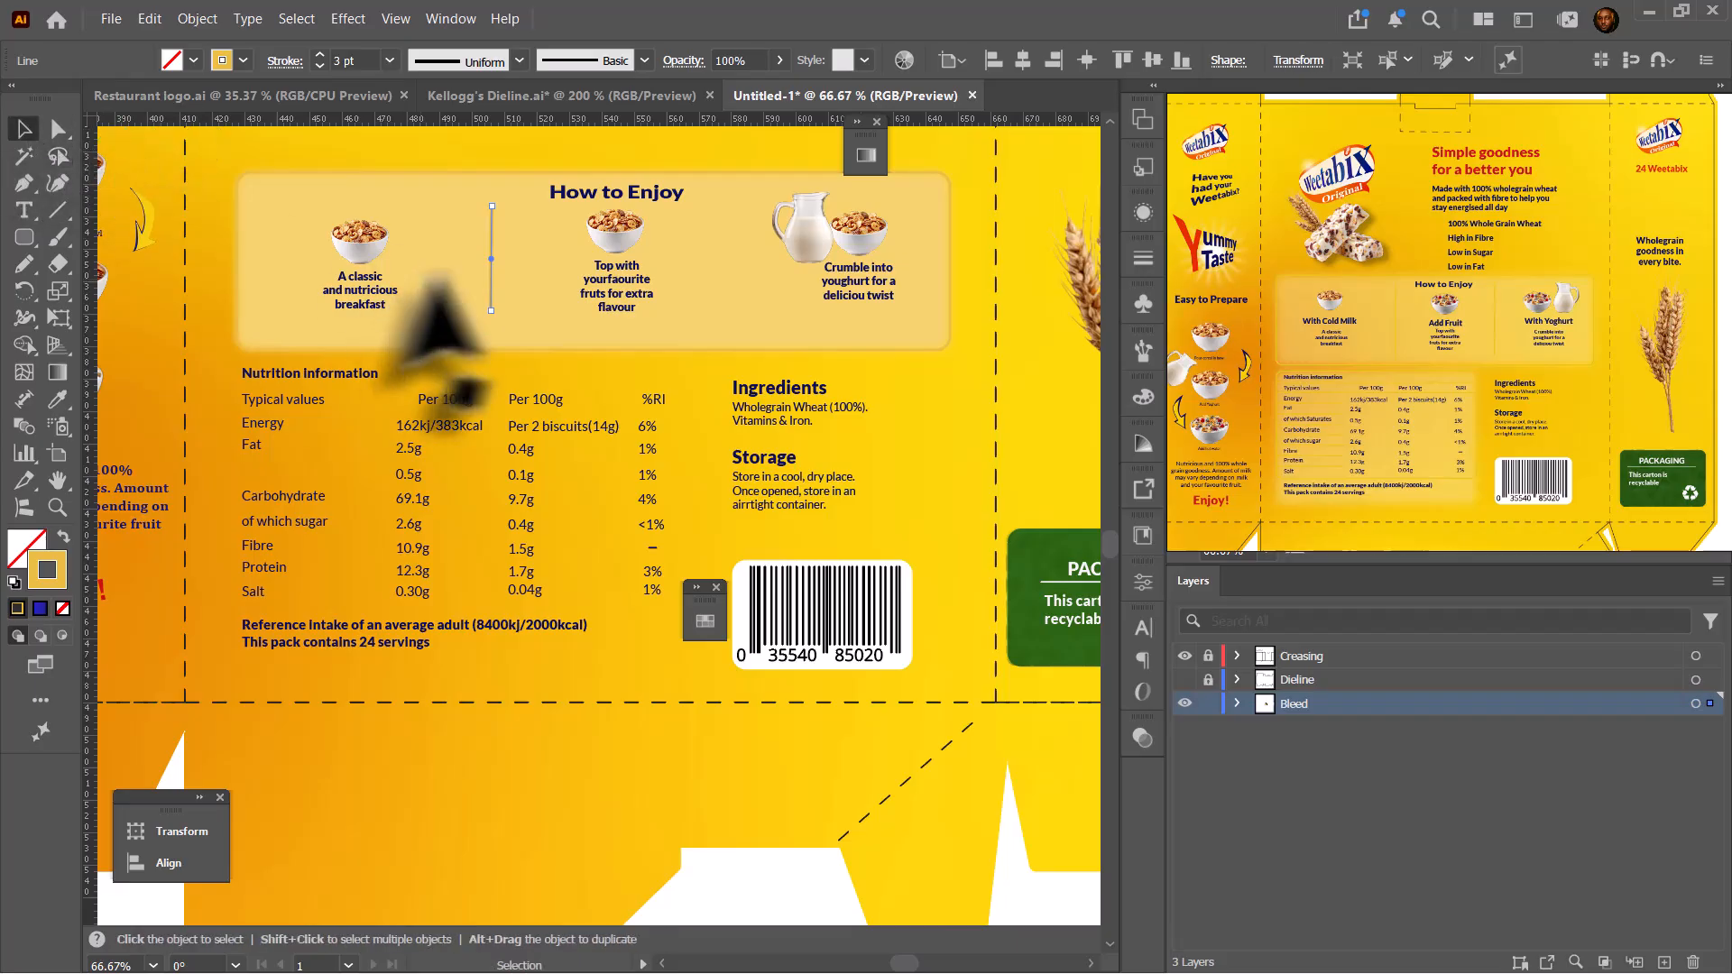
- Straighten the gold divider line and copy it about 69 mm across, between the second and third servings
scroll(464, 273, "up", 3)
scroll(540, 409, "down", 2)
scroll(541, 401, "up", 3)
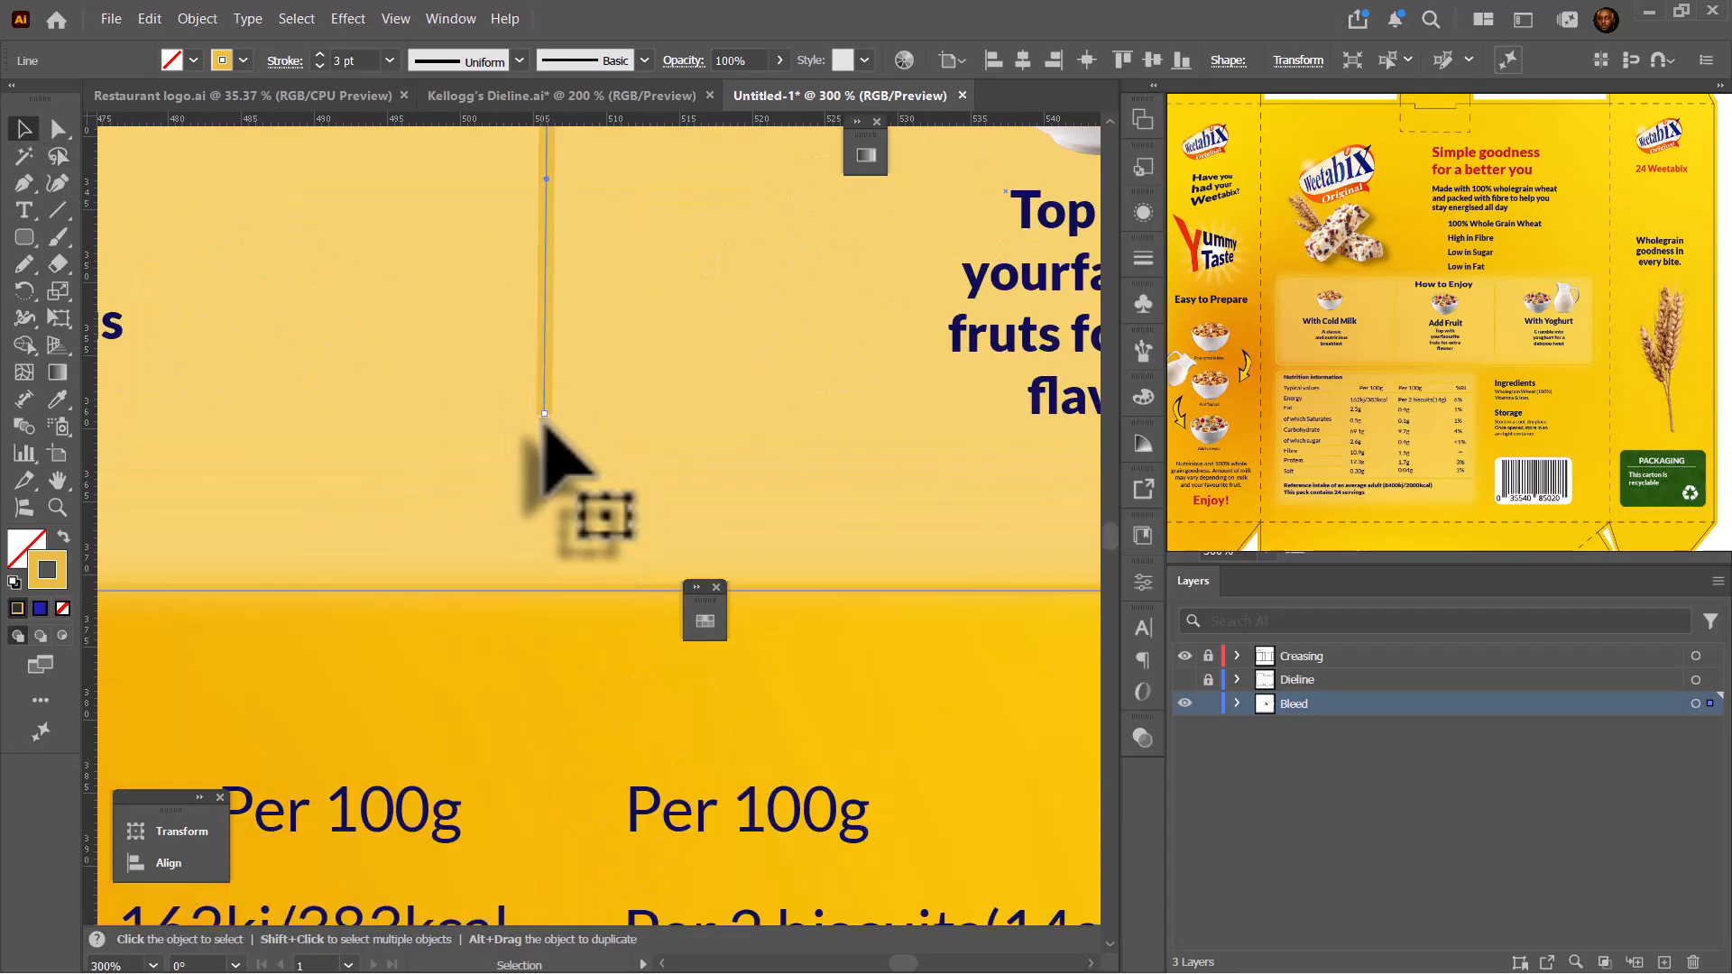
scroll(569, 464, "down", 4)
scroll(551, 433, "up", 2)
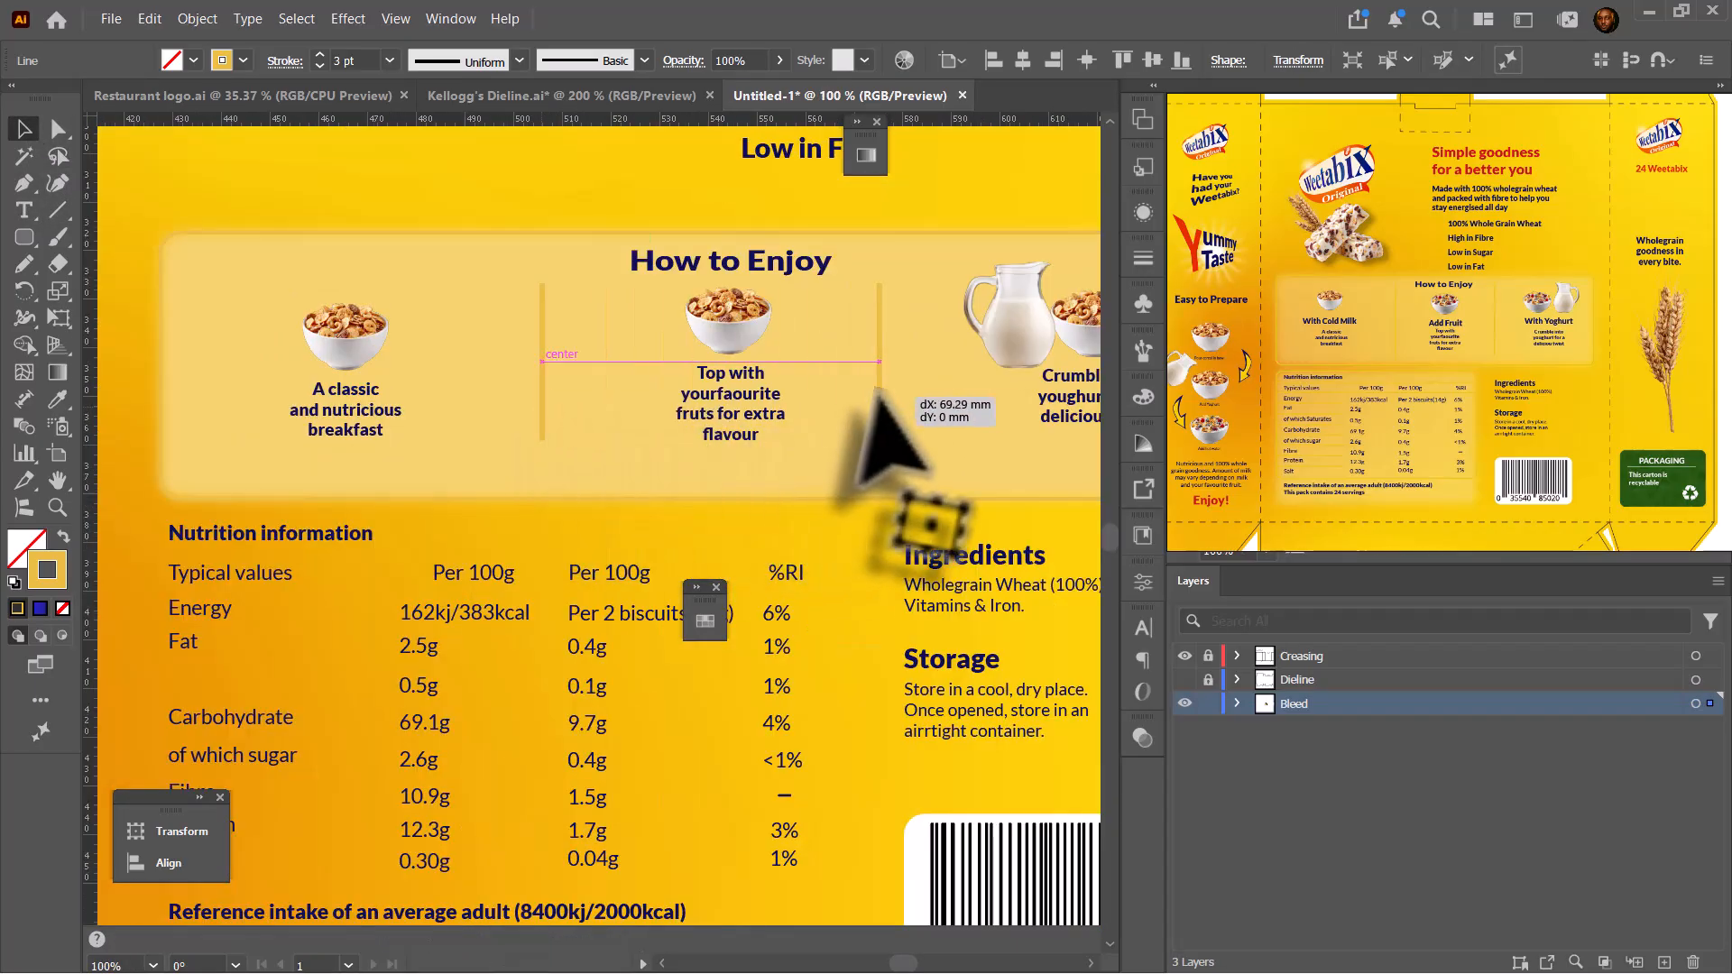
scroll(894, 424, "down", 5)
left_click(889, 314)
scroll(713, 344, "up", 2)
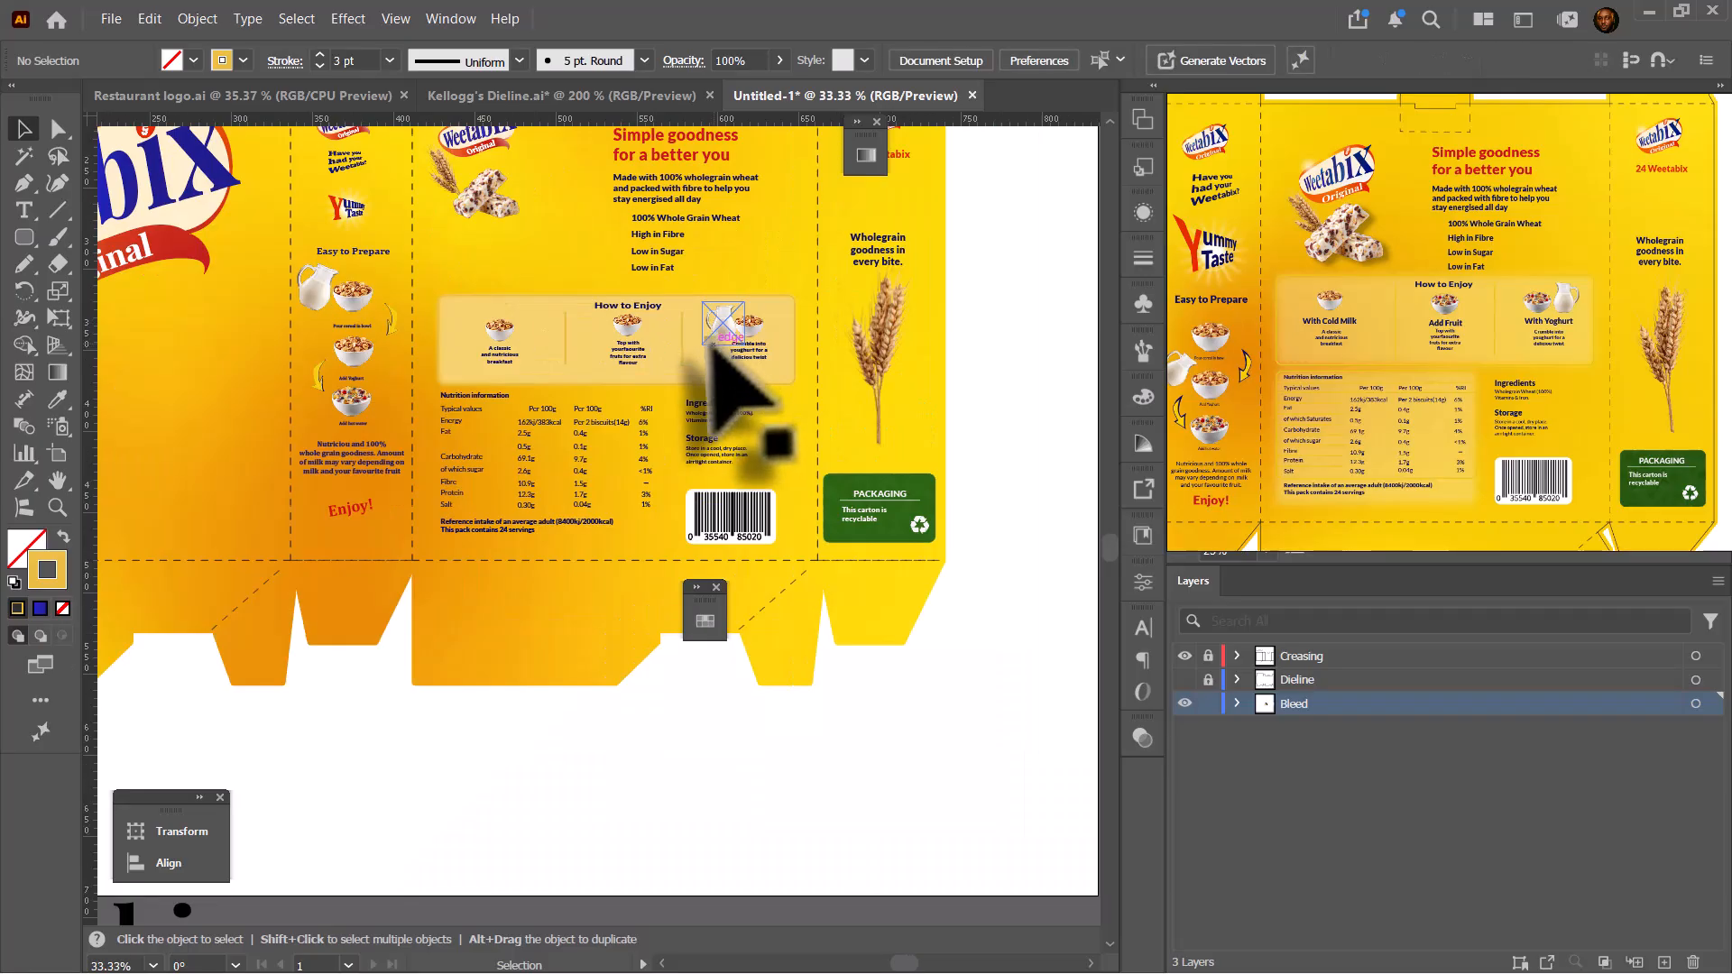
- Copy the blurred How to Enjoy panel down behind the nutrition table and resize it to fit the table's width and height
scroll(682, 370, "up", 2)
scroll(736, 425, "down", 2)
scroll(722, 388, "down", 1)
scroll(699, 348, "up", 2)
scroll(695, 317, "up", 1)
left_click(523, 298)
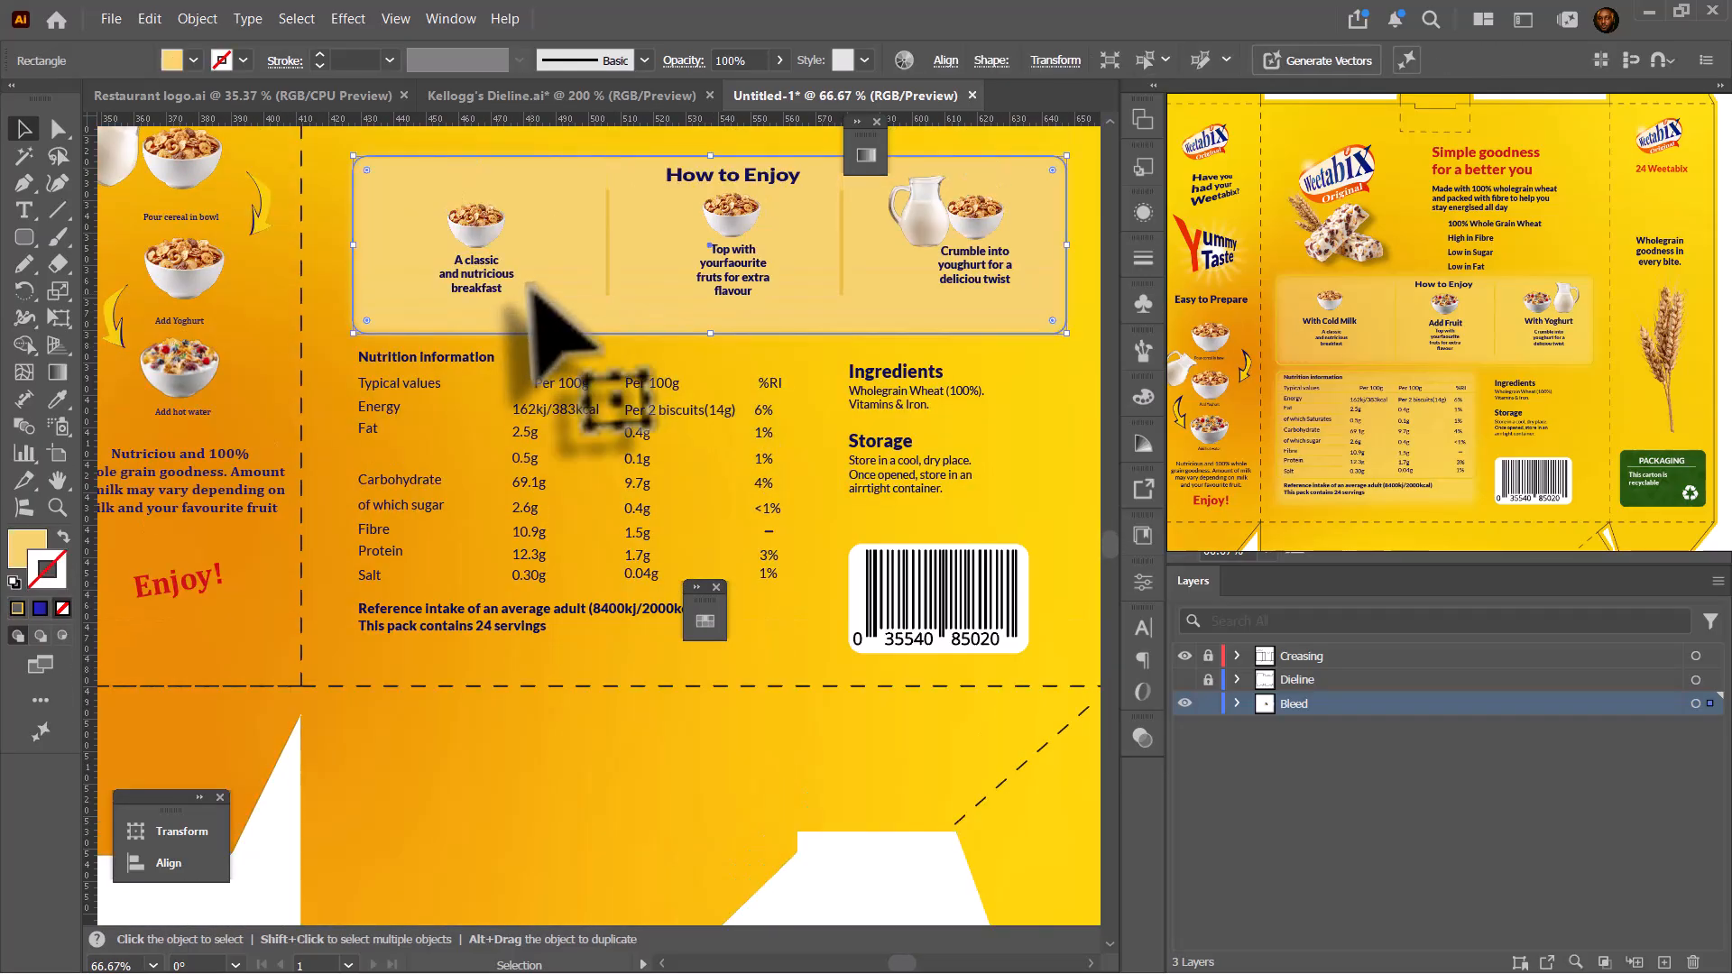
left_click_drag(527, 298, 581, 514)
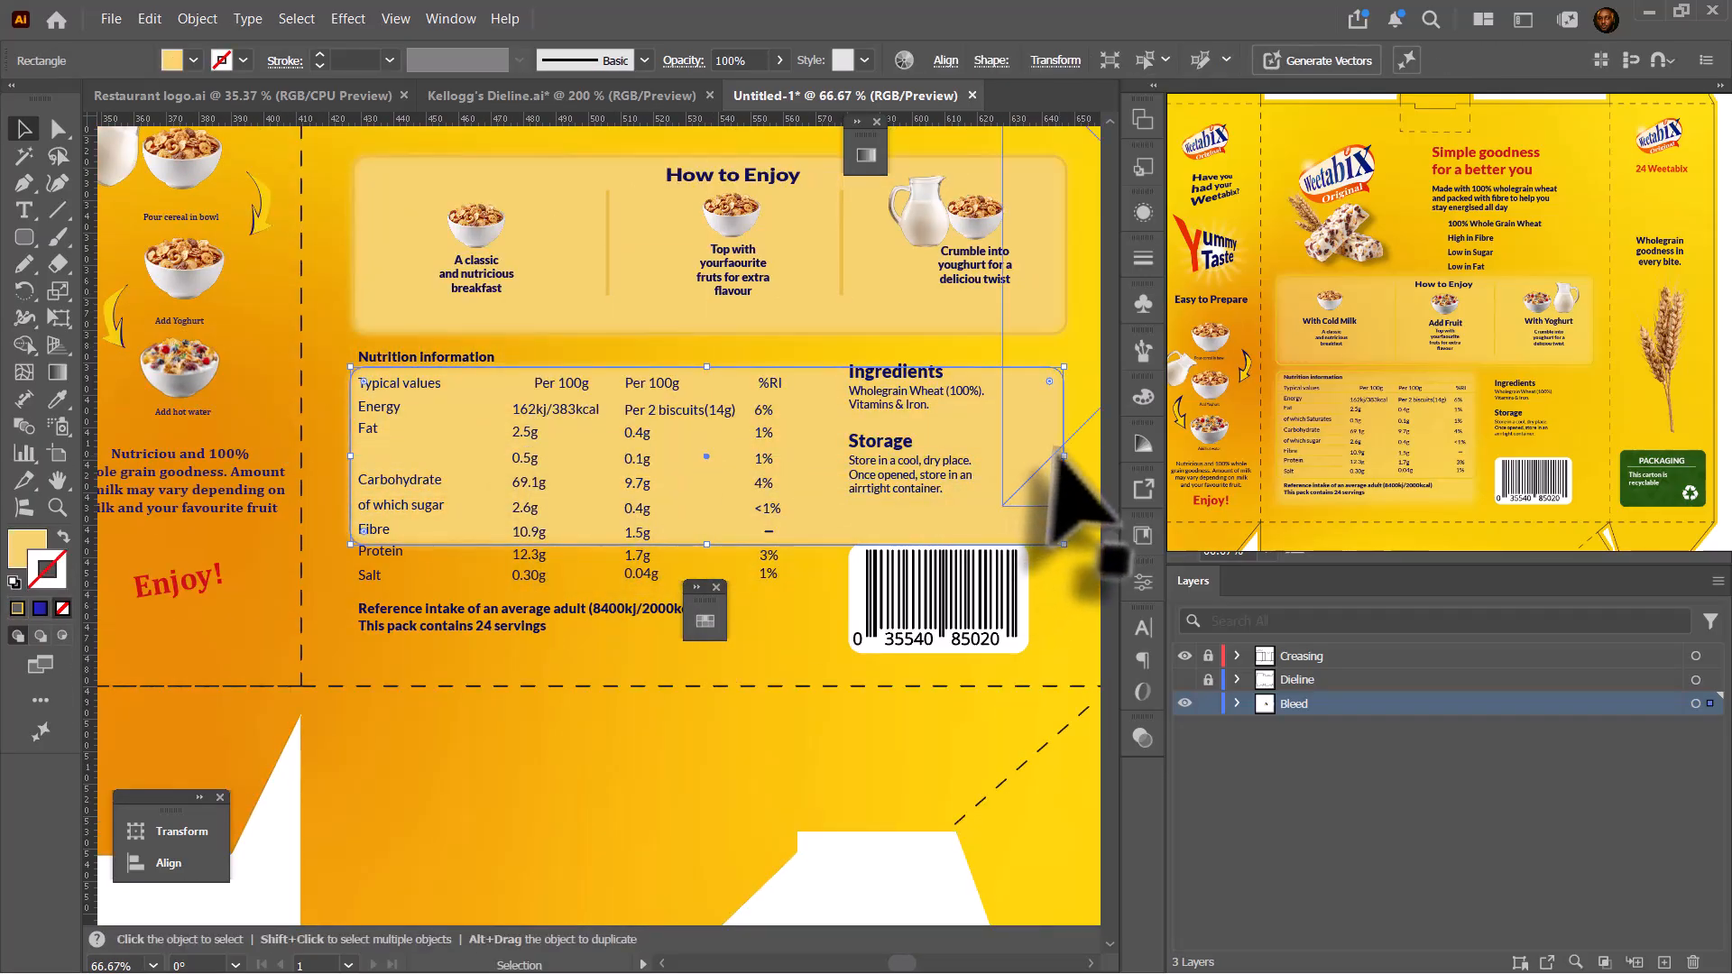
left_click_drag(1067, 455, 812, 465)
left_click_drag(585, 545, 586, 652)
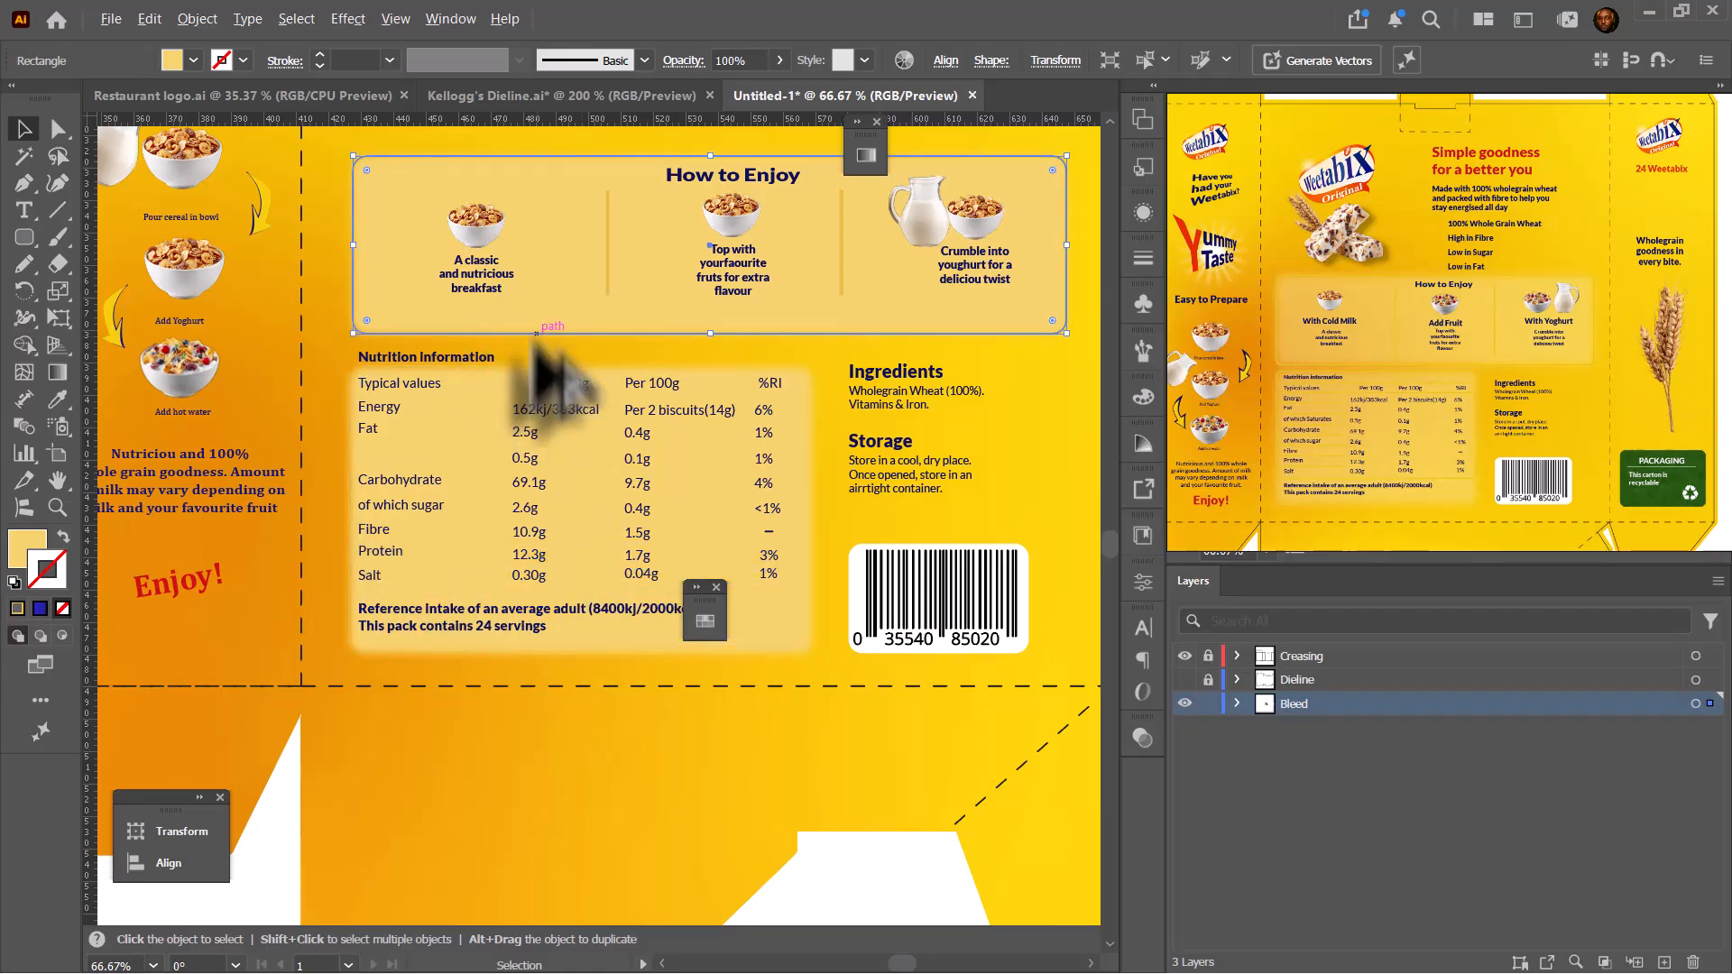
- Copy the How to Enjoy outline around the nutrition background, about 142 mm wide, and realign the How to Enjoy panel with its own outline
left_click_drag(537, 334, 539, 441)
key("ctrl+z")
mouse_move(352, 210)
left_mouse_down()
mouse_move(409, 225)
mouse_move(350, 422)
left_mouse_up()
left_click(352, 209)
left_click_drag(1065, 457, 810, 486)
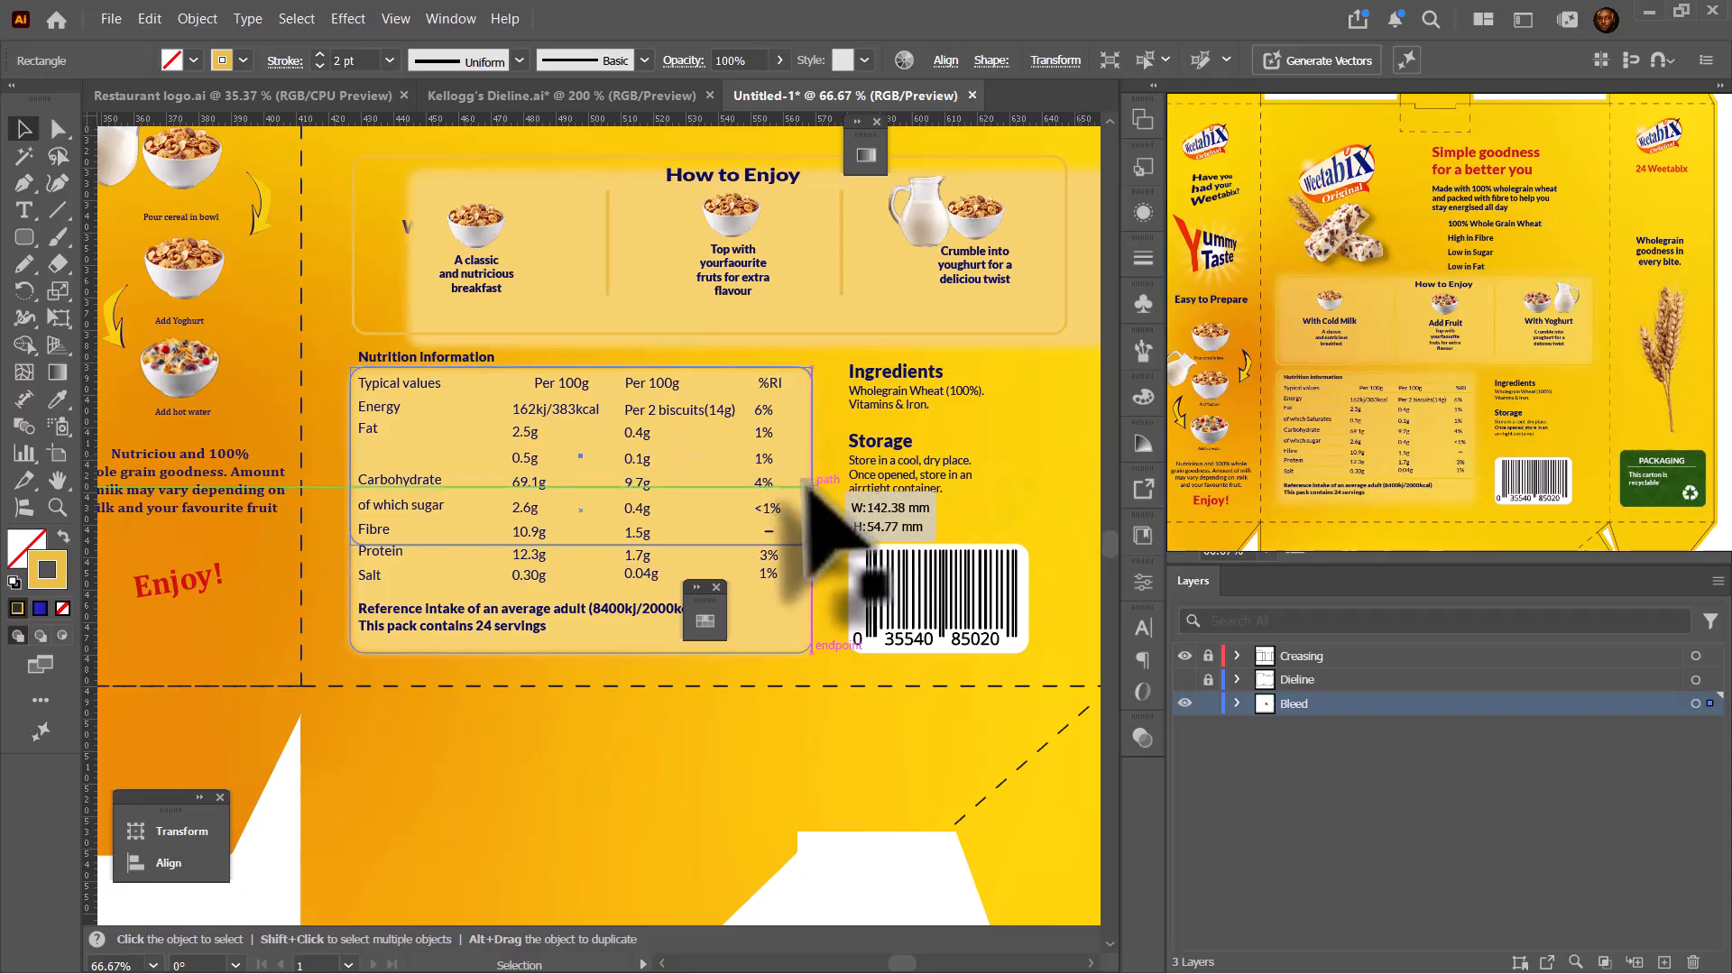
left_click_drag(581, 545, 581, 652)
left_click_drag(528, 334, 546, 298)
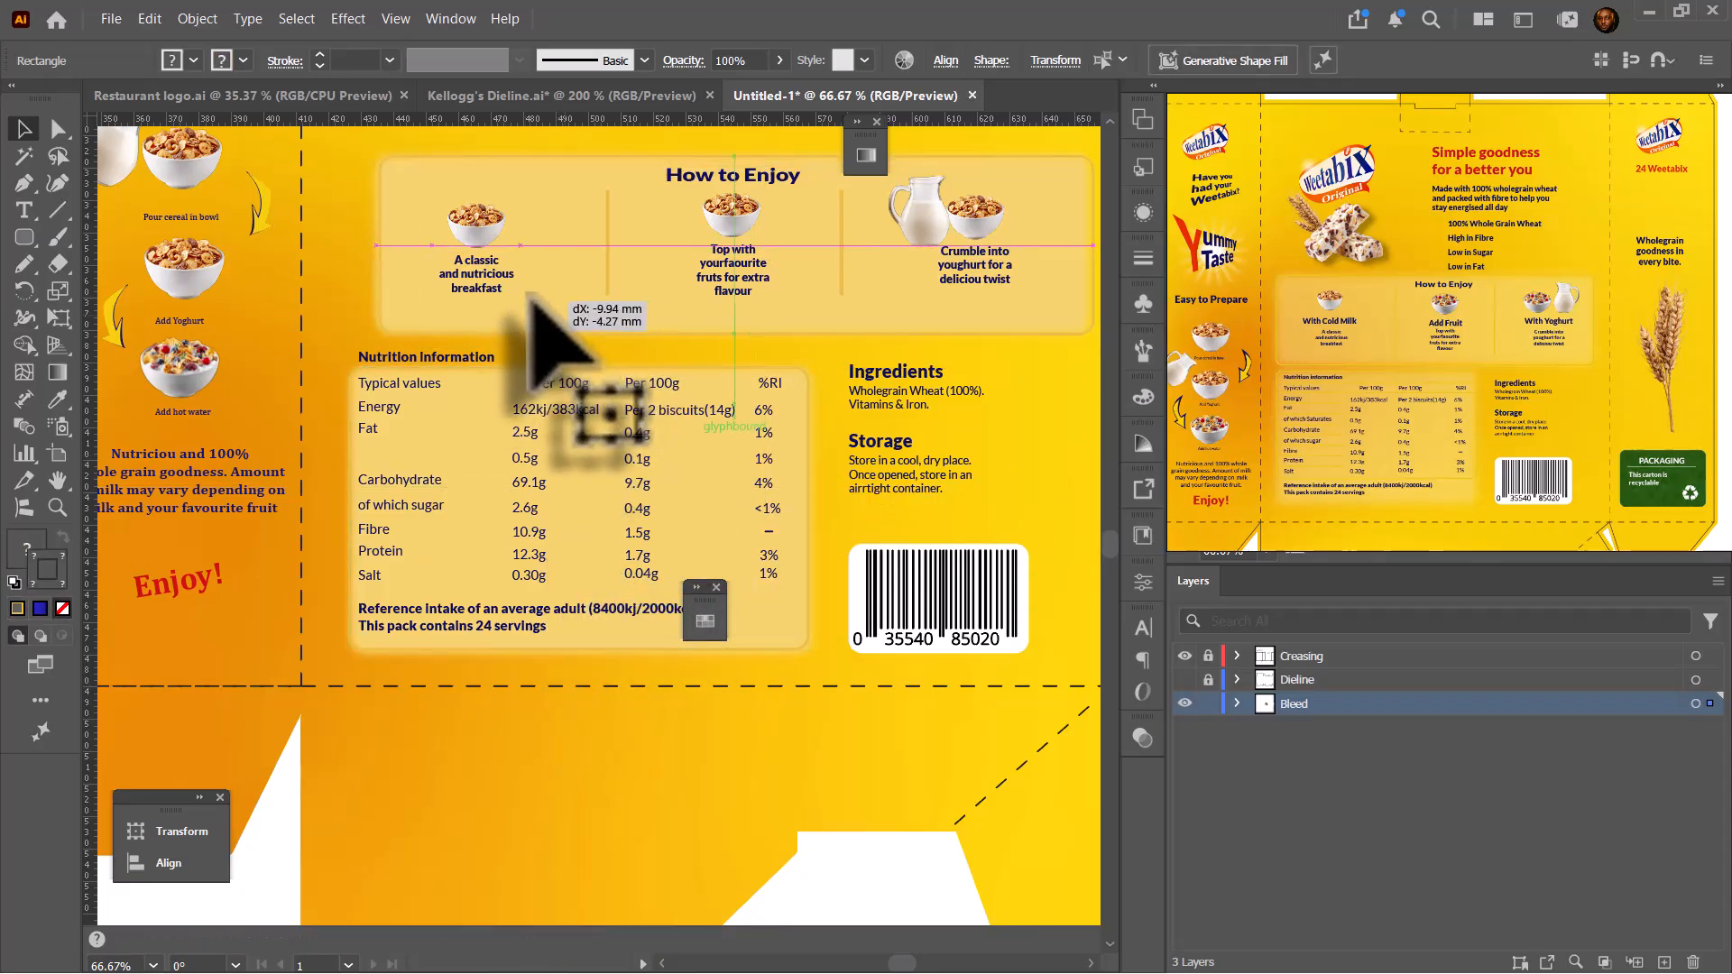
- Enlarge the wheat and biscuit images together beside the "Simple goodness for a better you" text
scroll(551, 315, "down", 5)
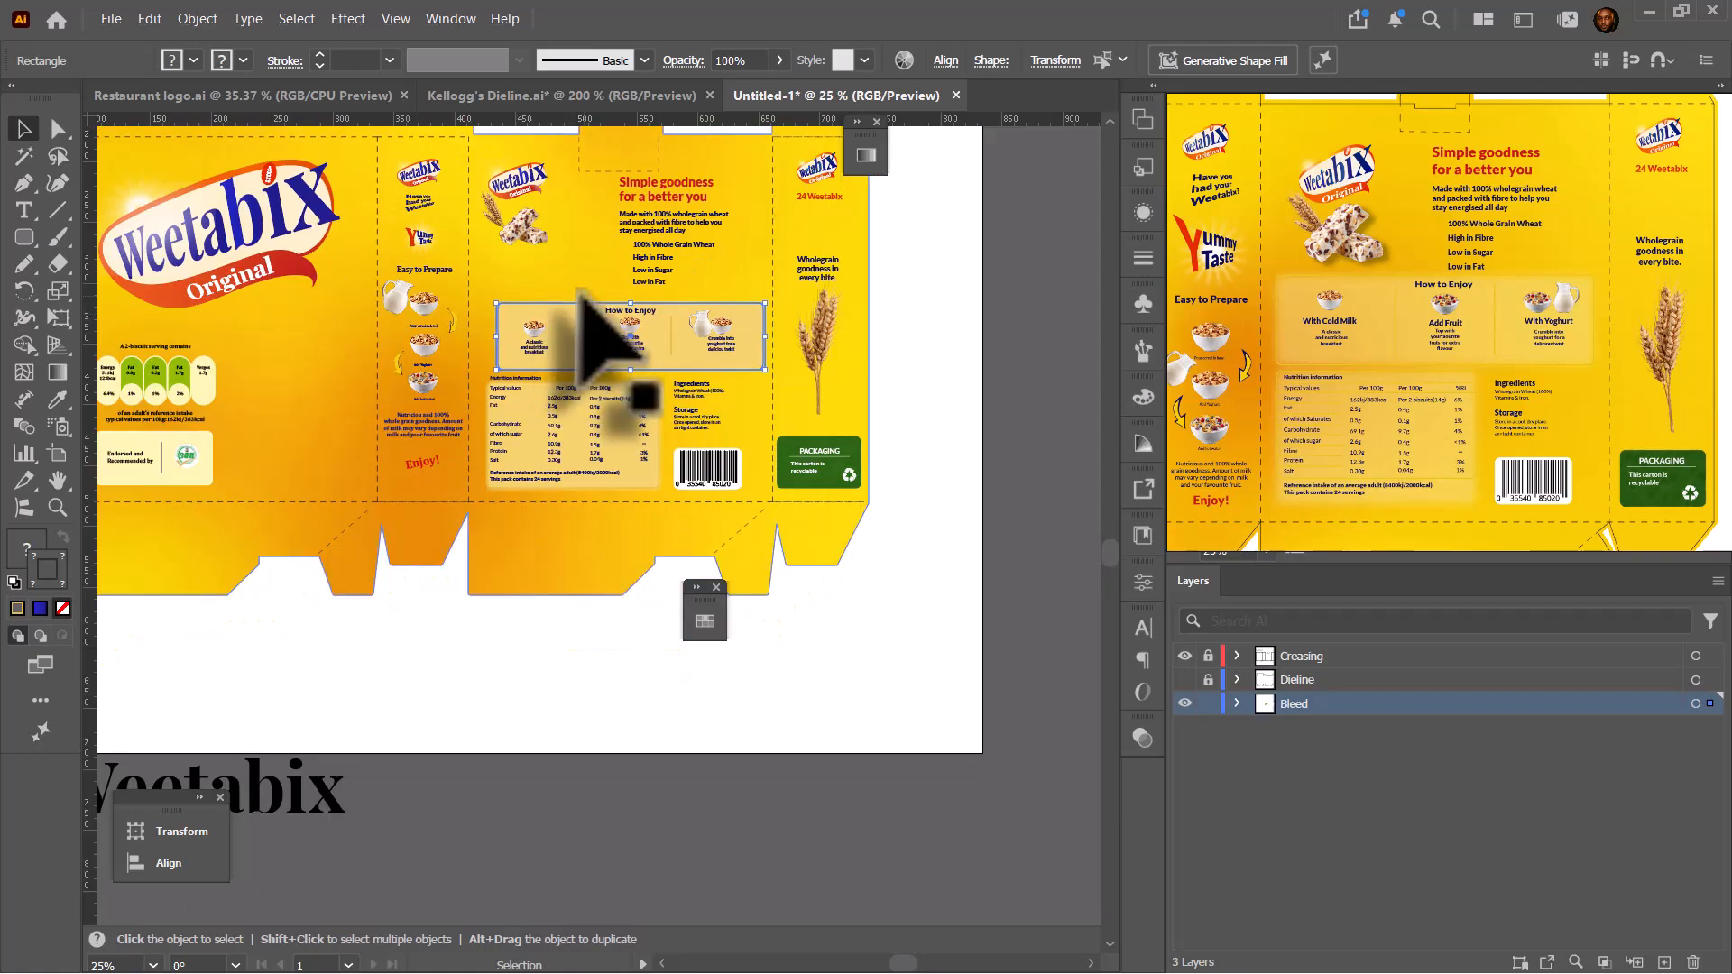
left_click(490, 218, "shift")
mouse_move(553, 271)
left_mouse_down()
mouse_move(576, 294)
mouse_move(554, 244)
left_mouse_up()
scroll(718, 329, "down", 1)
scroll(569, 388, "up", 5)
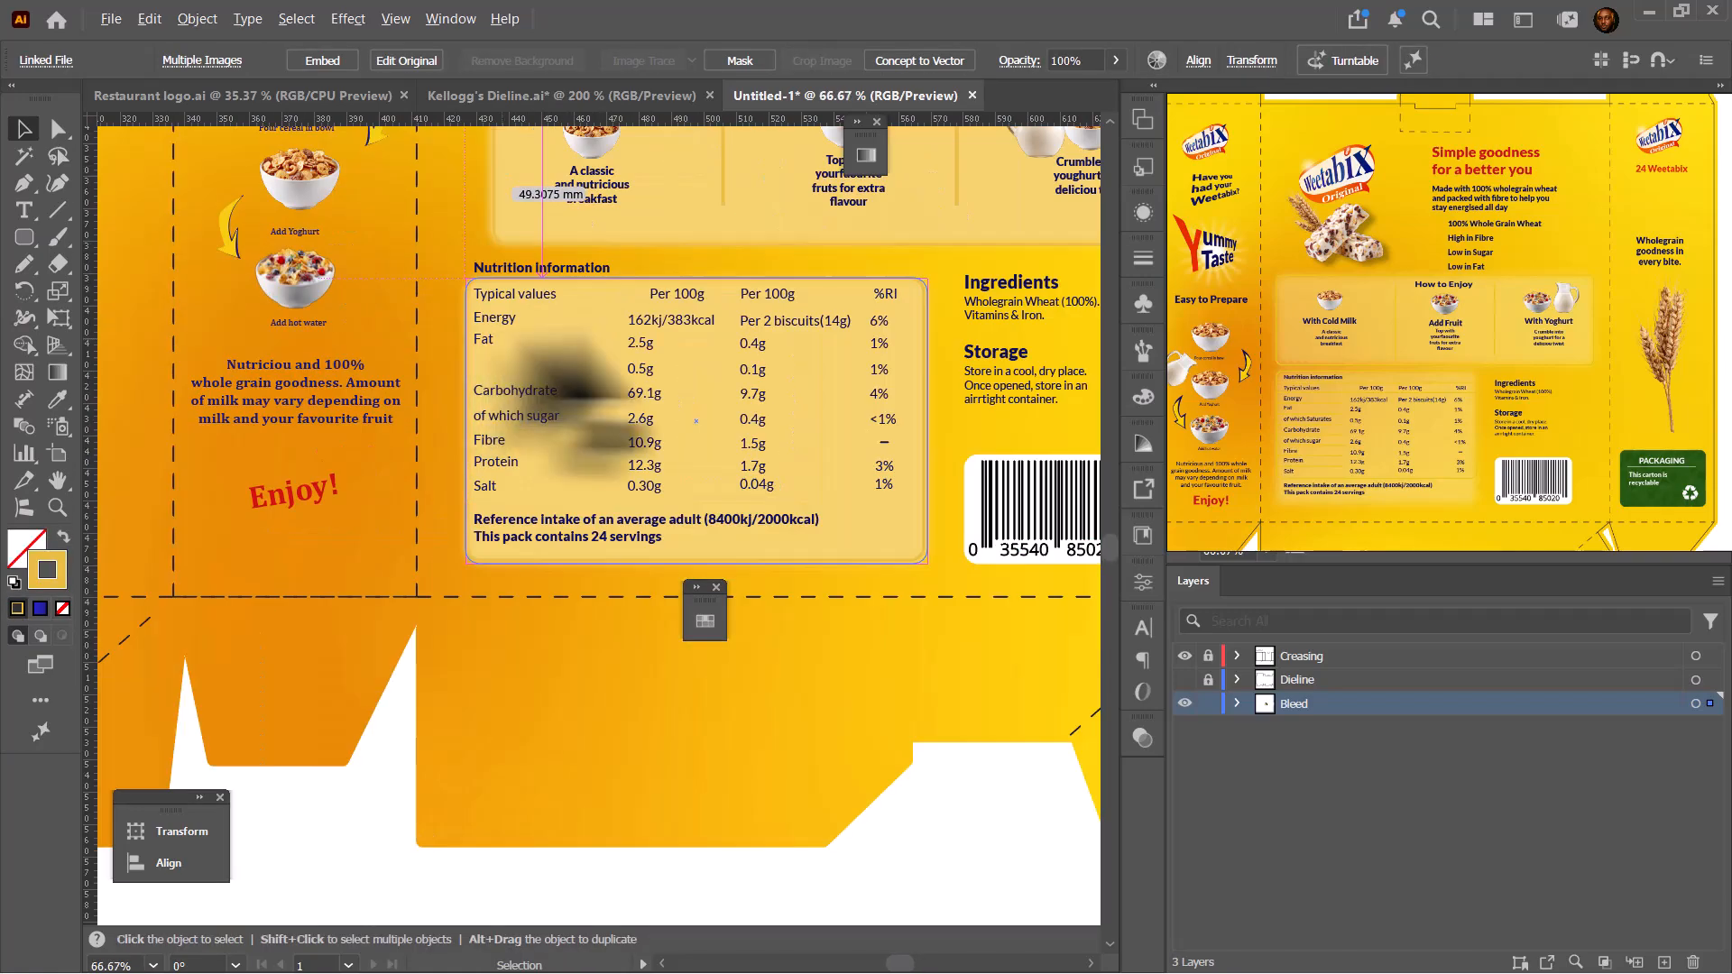
- Extend the nutrition background and its outline upward to a height of about 95 mm, enclosing the Nutrition information heading
left_click(769, 226)
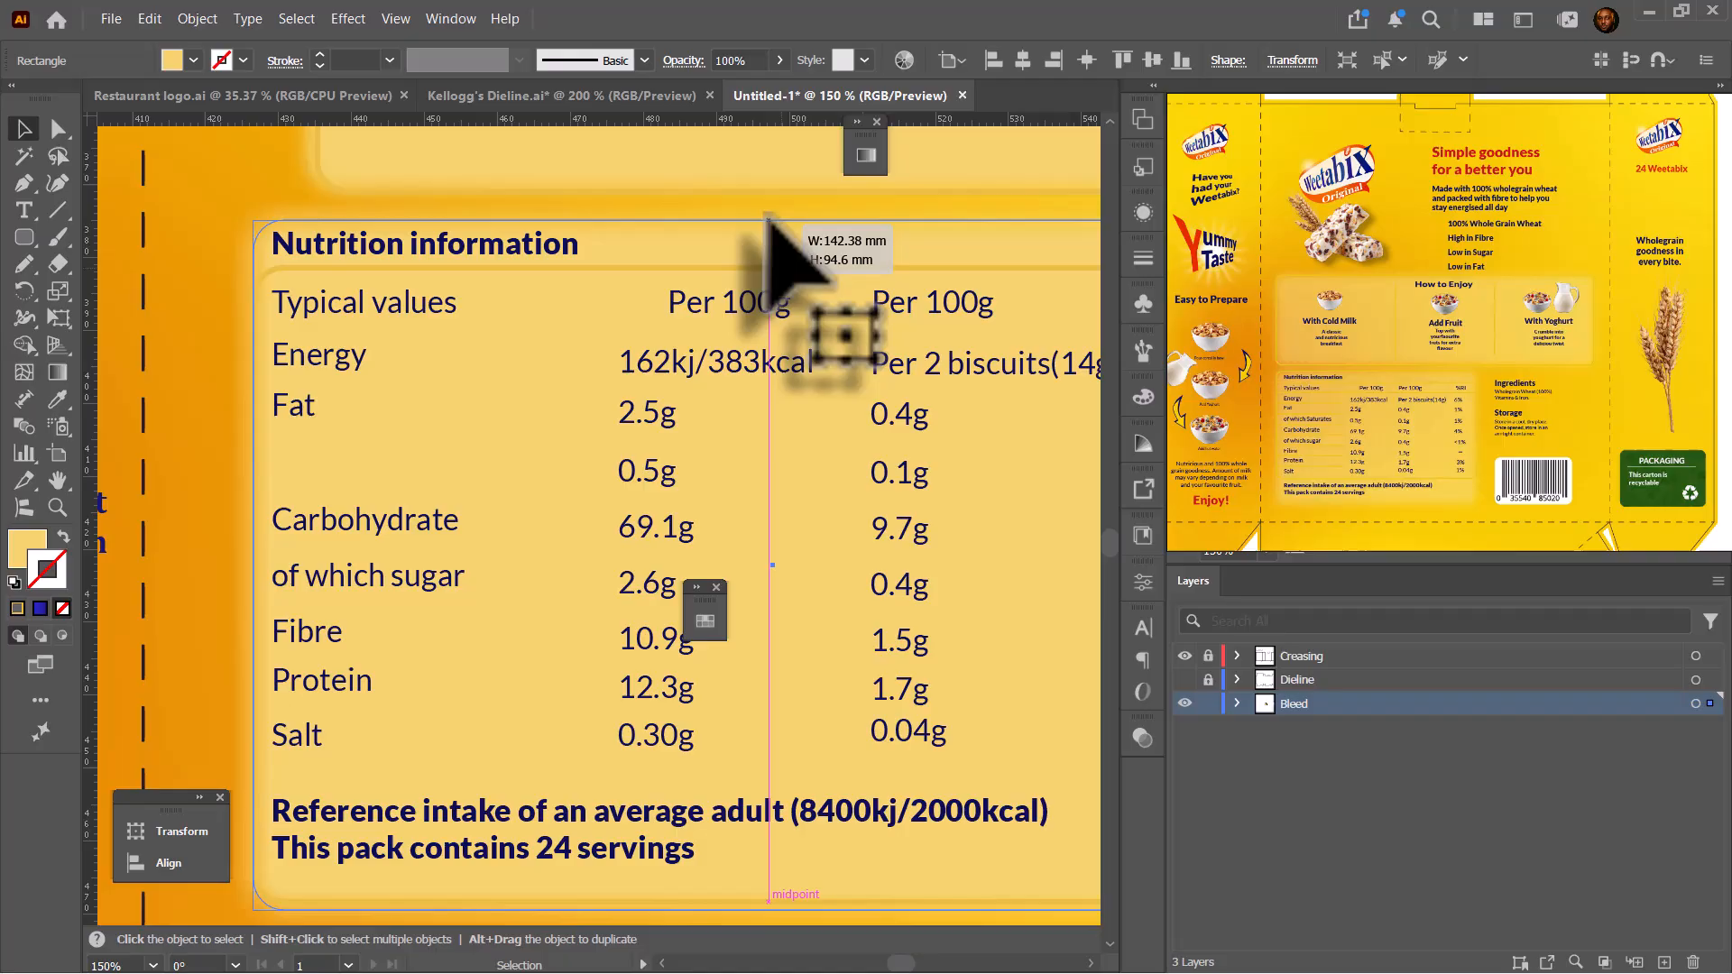
left_click(766, 268)
left_click_drag(766, 269, 766, 219)
scroll(559, 325, "down", 2)
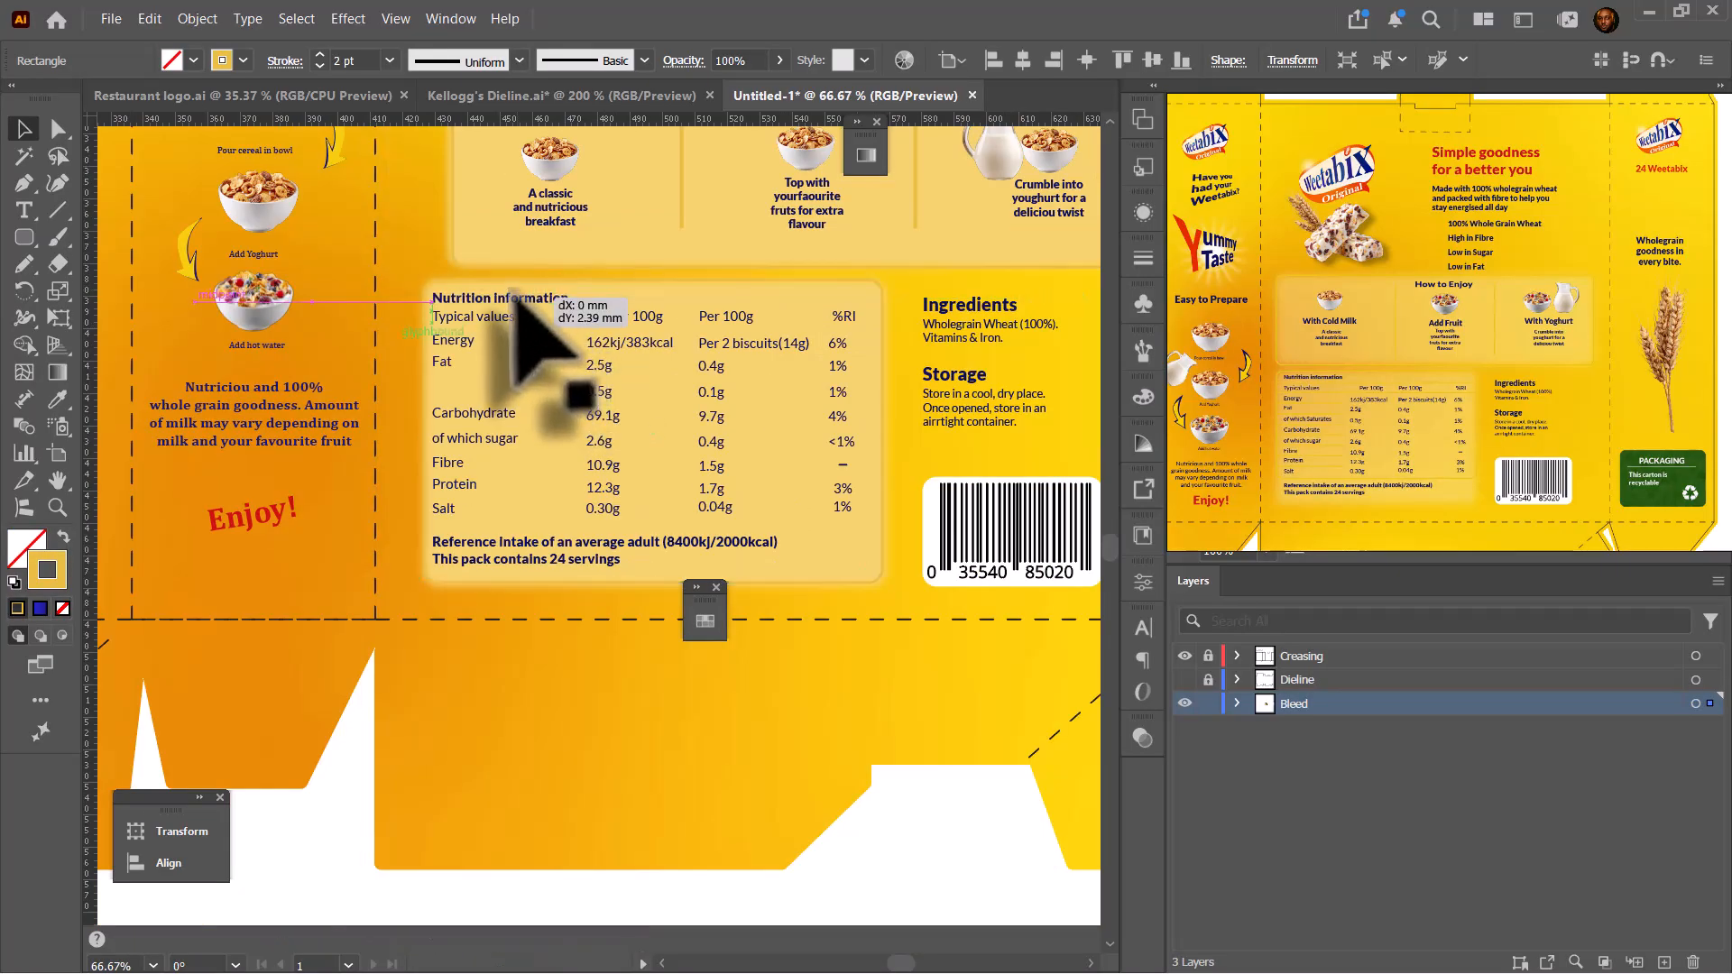
- Move the Nutrition information heading slightly down, closer to the Typical values row
left_click_drag(516, 303, 527, 304)
scroll(539, 424, "down", 4)
left_click(857, 365)
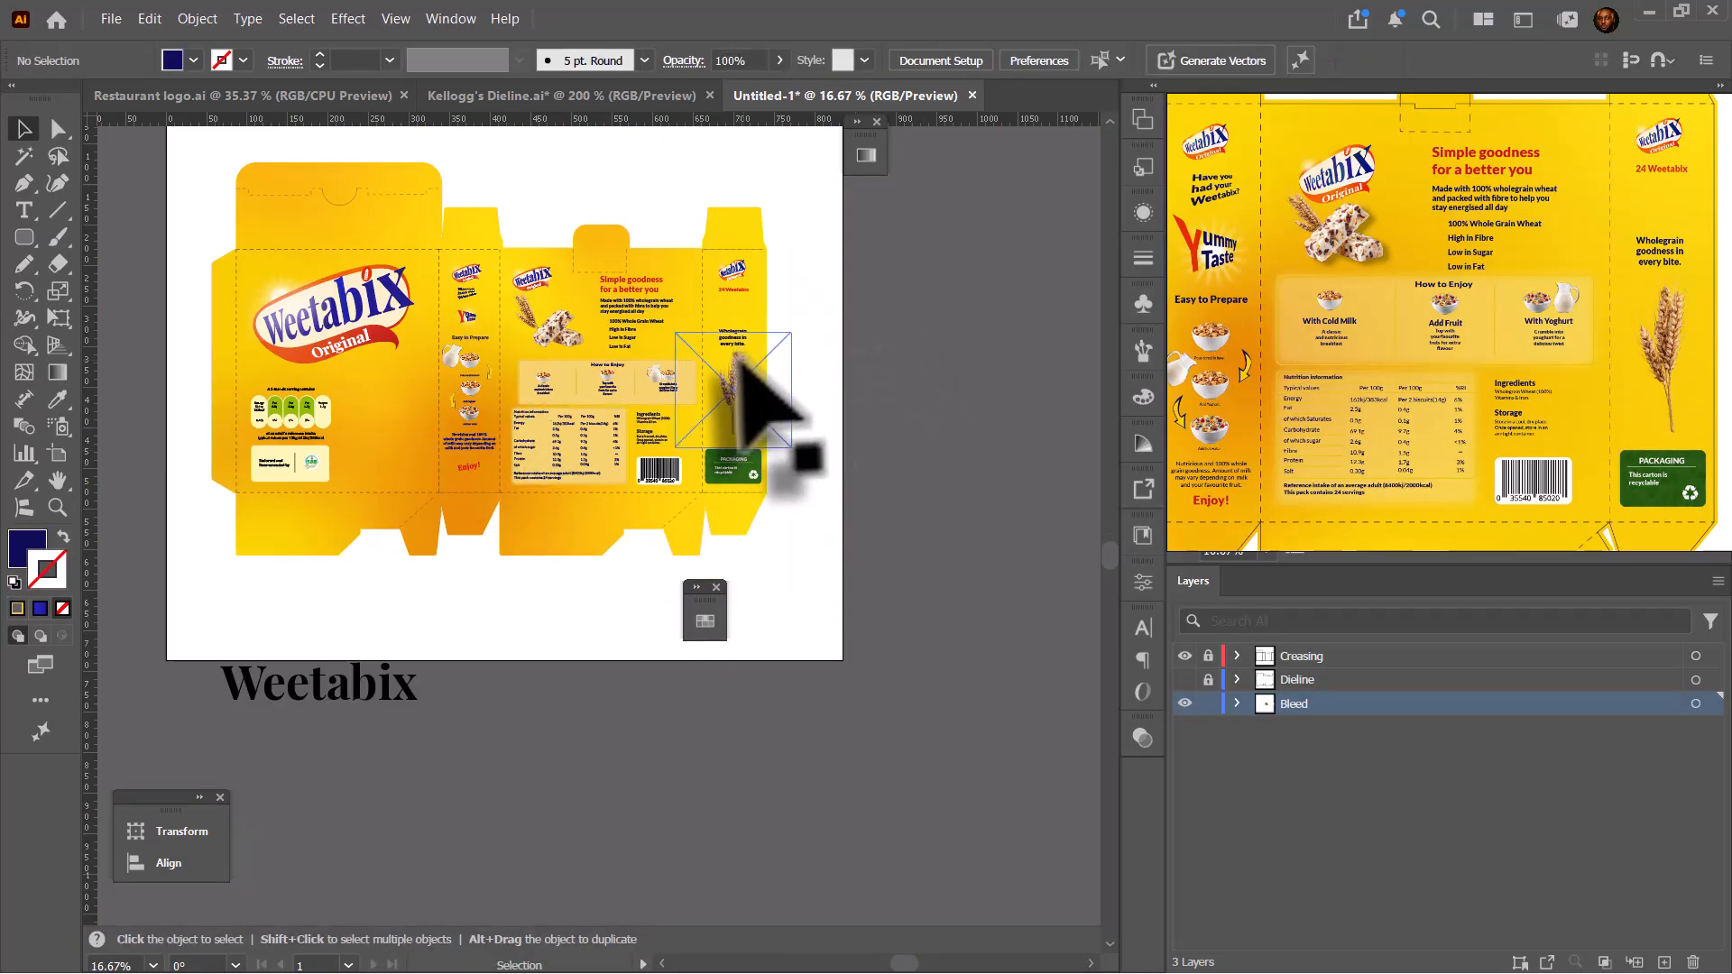
- Try the milk-splash cereal bowl image 1.png over the front panel, and move it back off beside the artboard
scroll(469, 375, "down", 2)
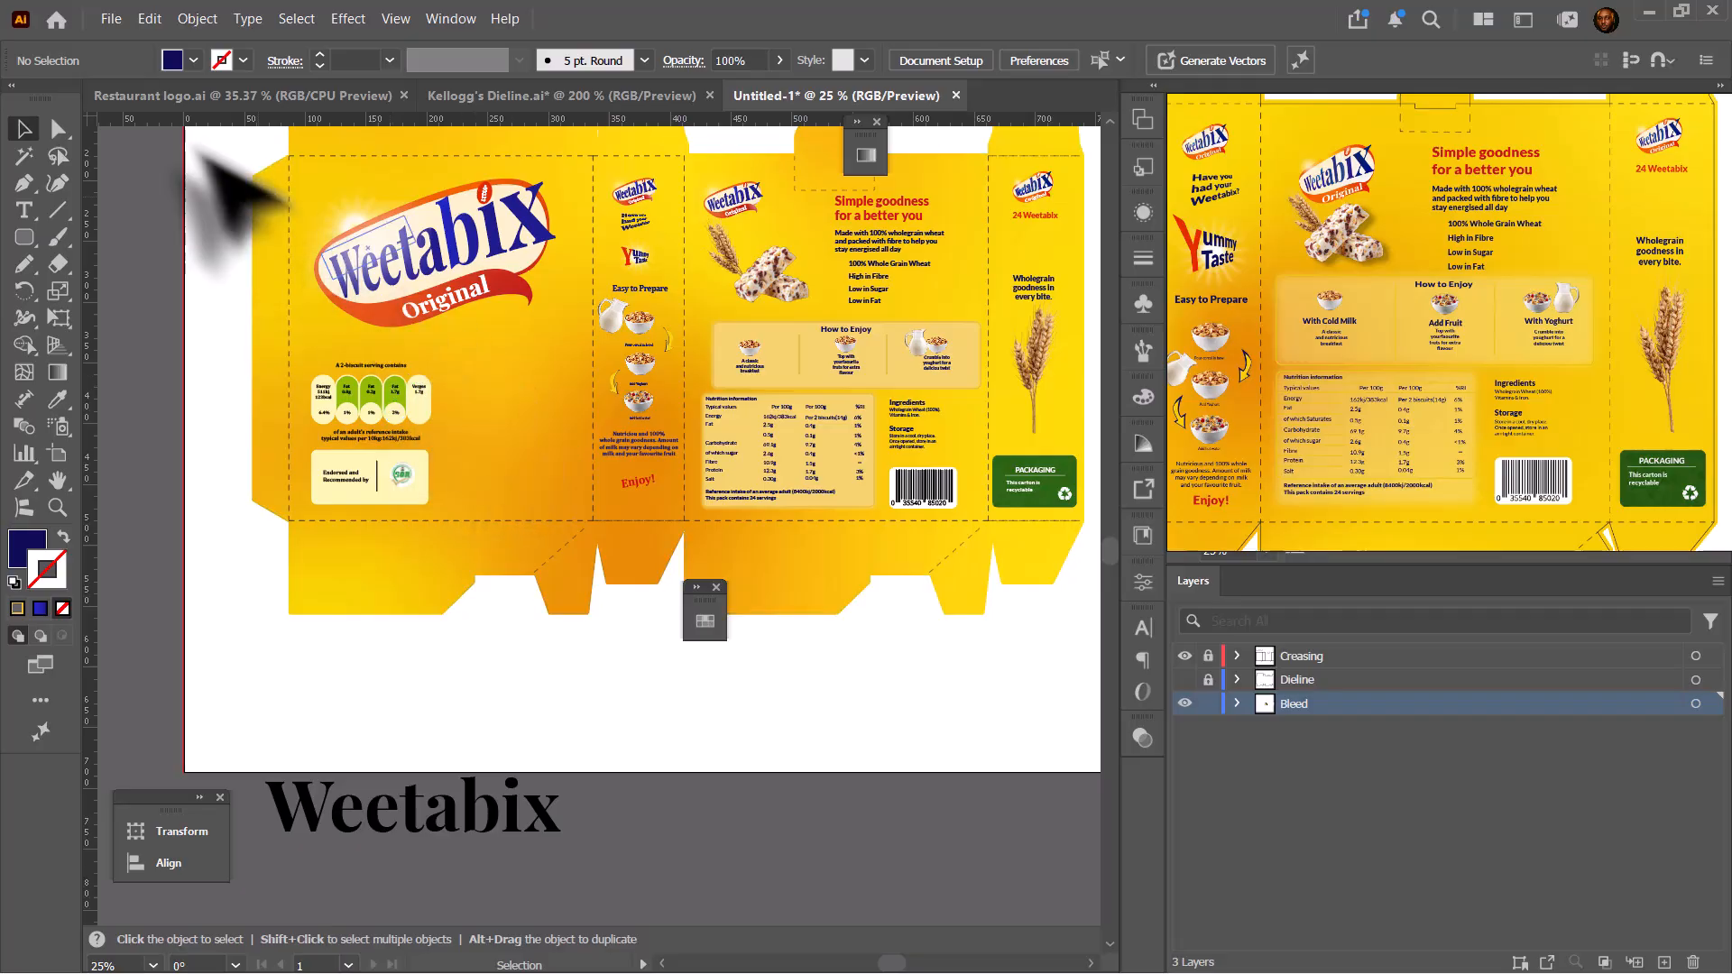
scroll(553, 320, "down", 5)
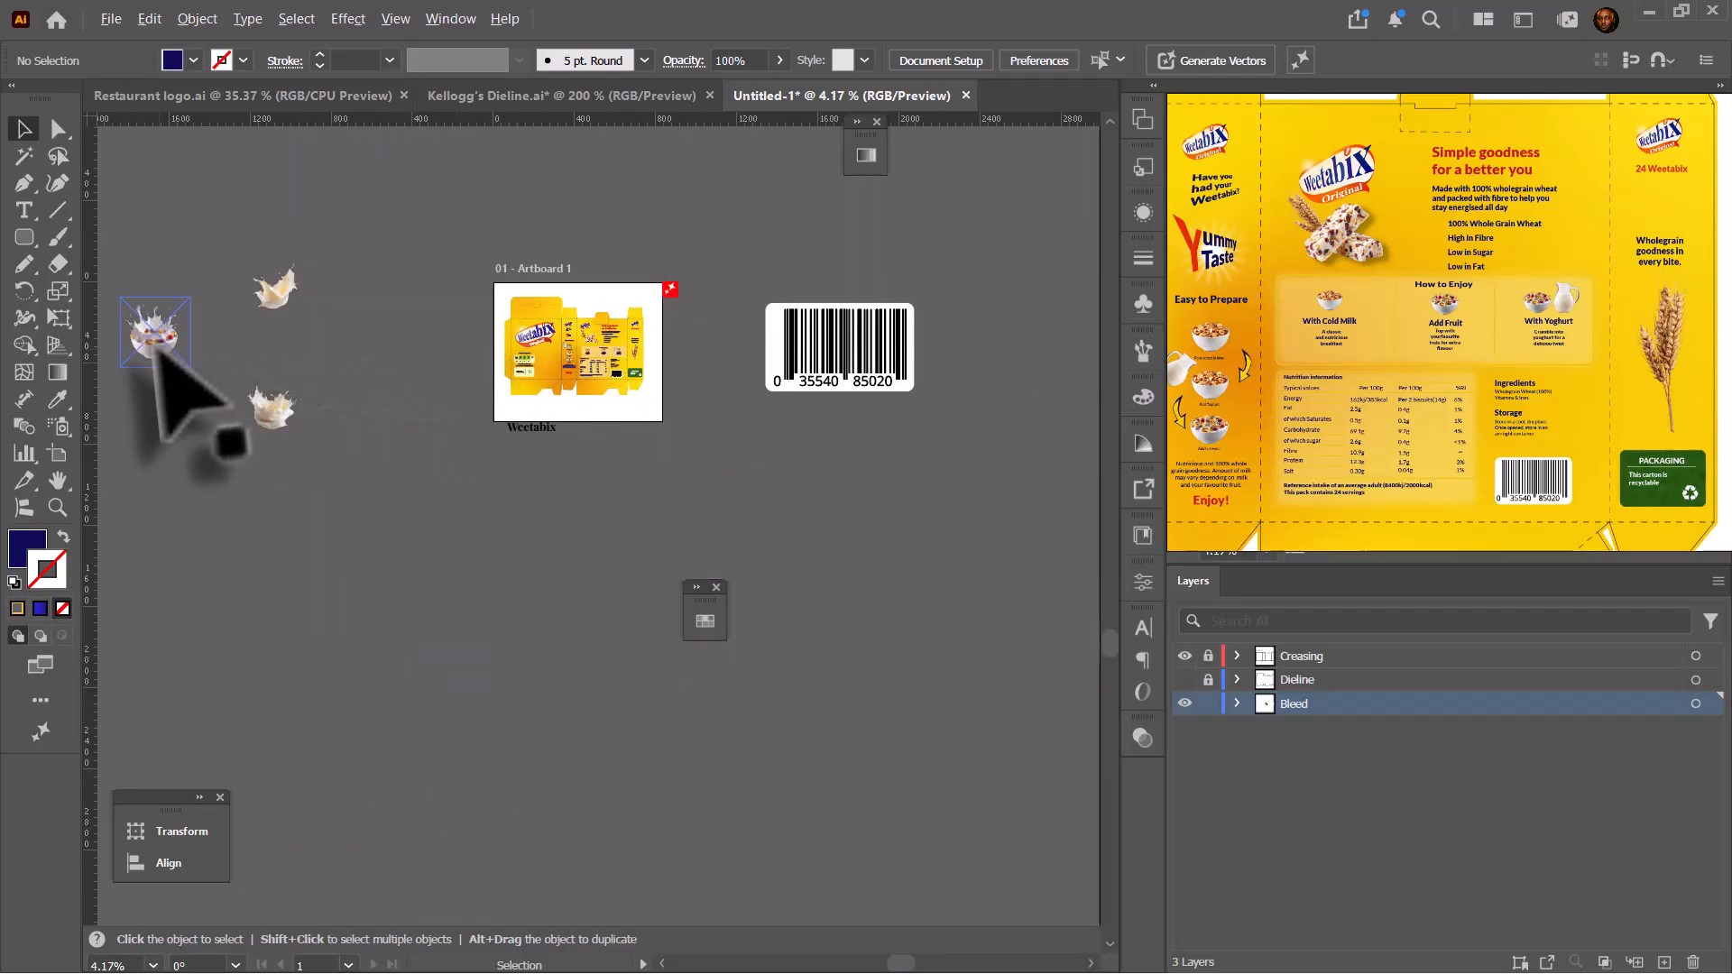
scroll(176, 388, "down", 1)
left_click_drag(386, 471, 677, 502)
scroll(679, 501, "up", 6)
scroll(675, 498, "up", 1)
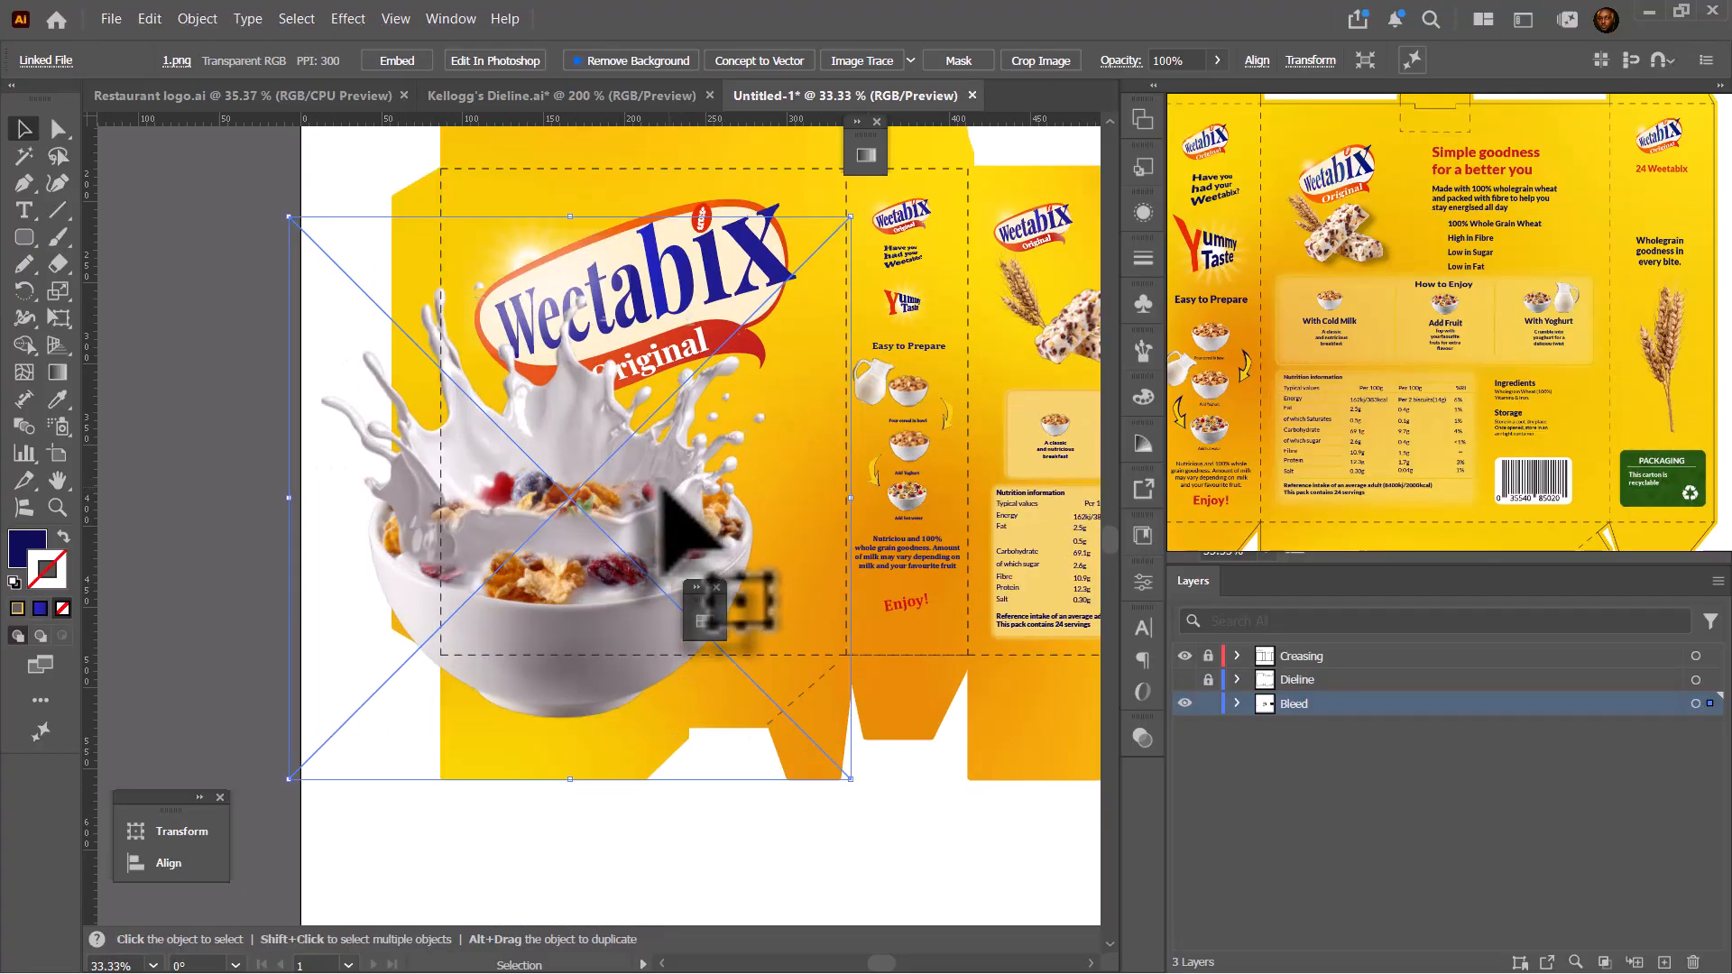
scroll(659, 487, "down", 3)
scroll(1346, 374, "down", 5)
scroll(1347, 379, "up", 5)
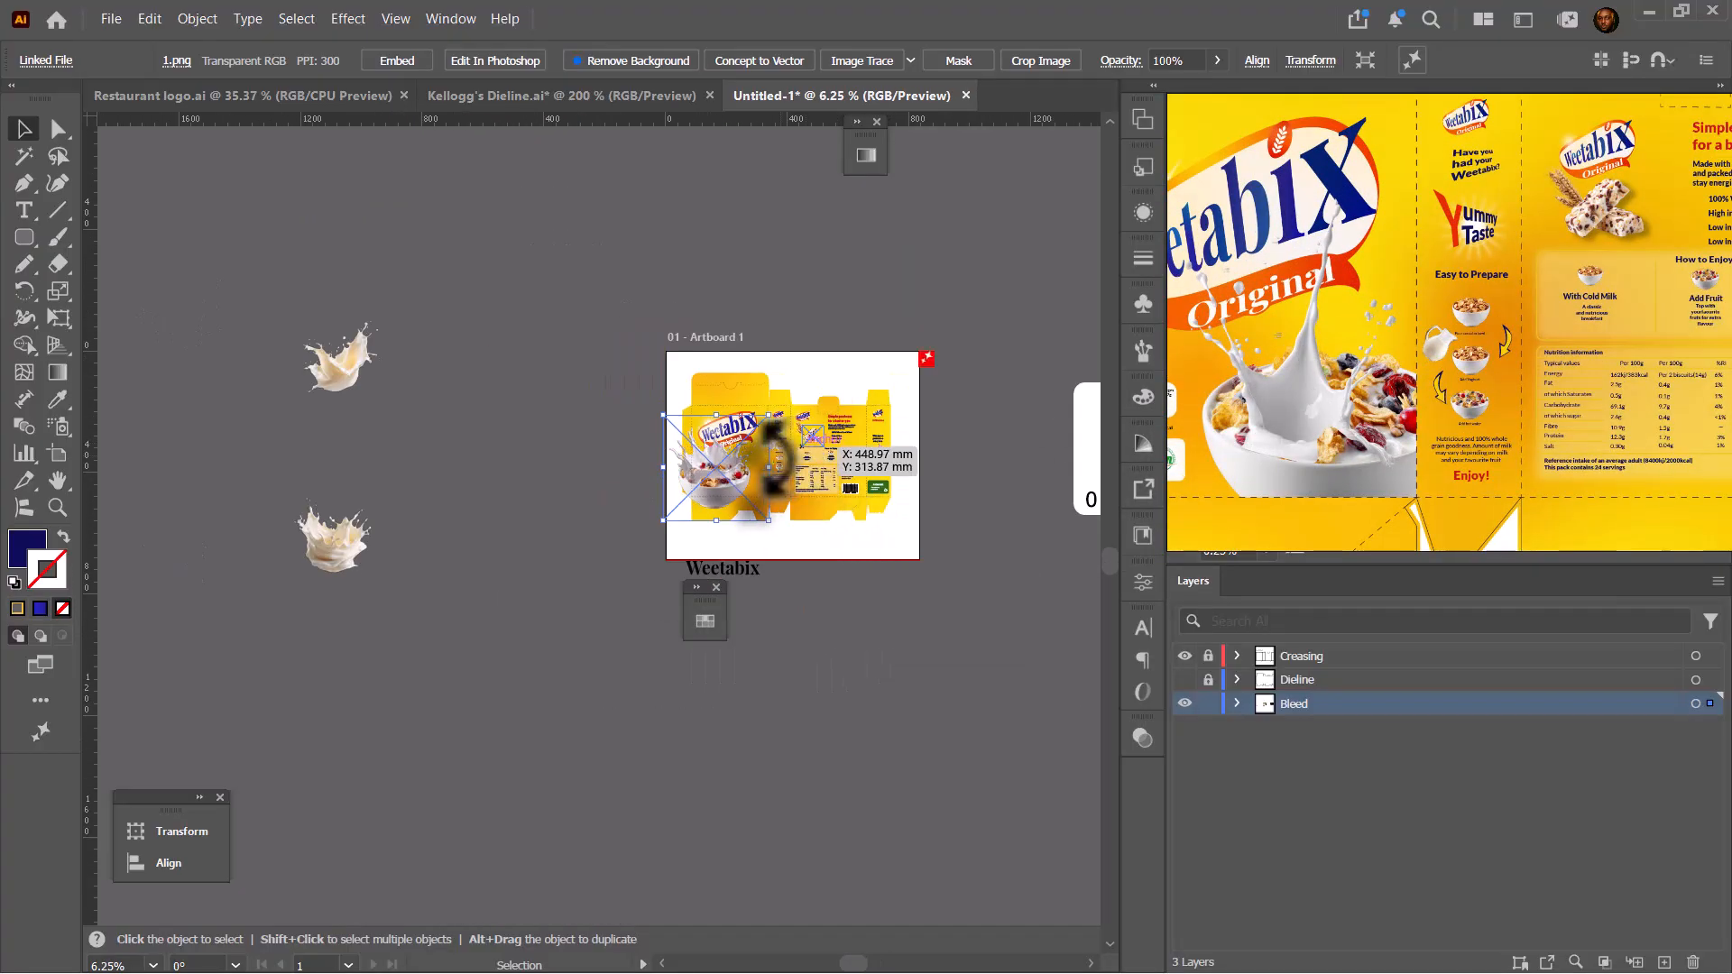
scroll(767, 478, "down", 2)
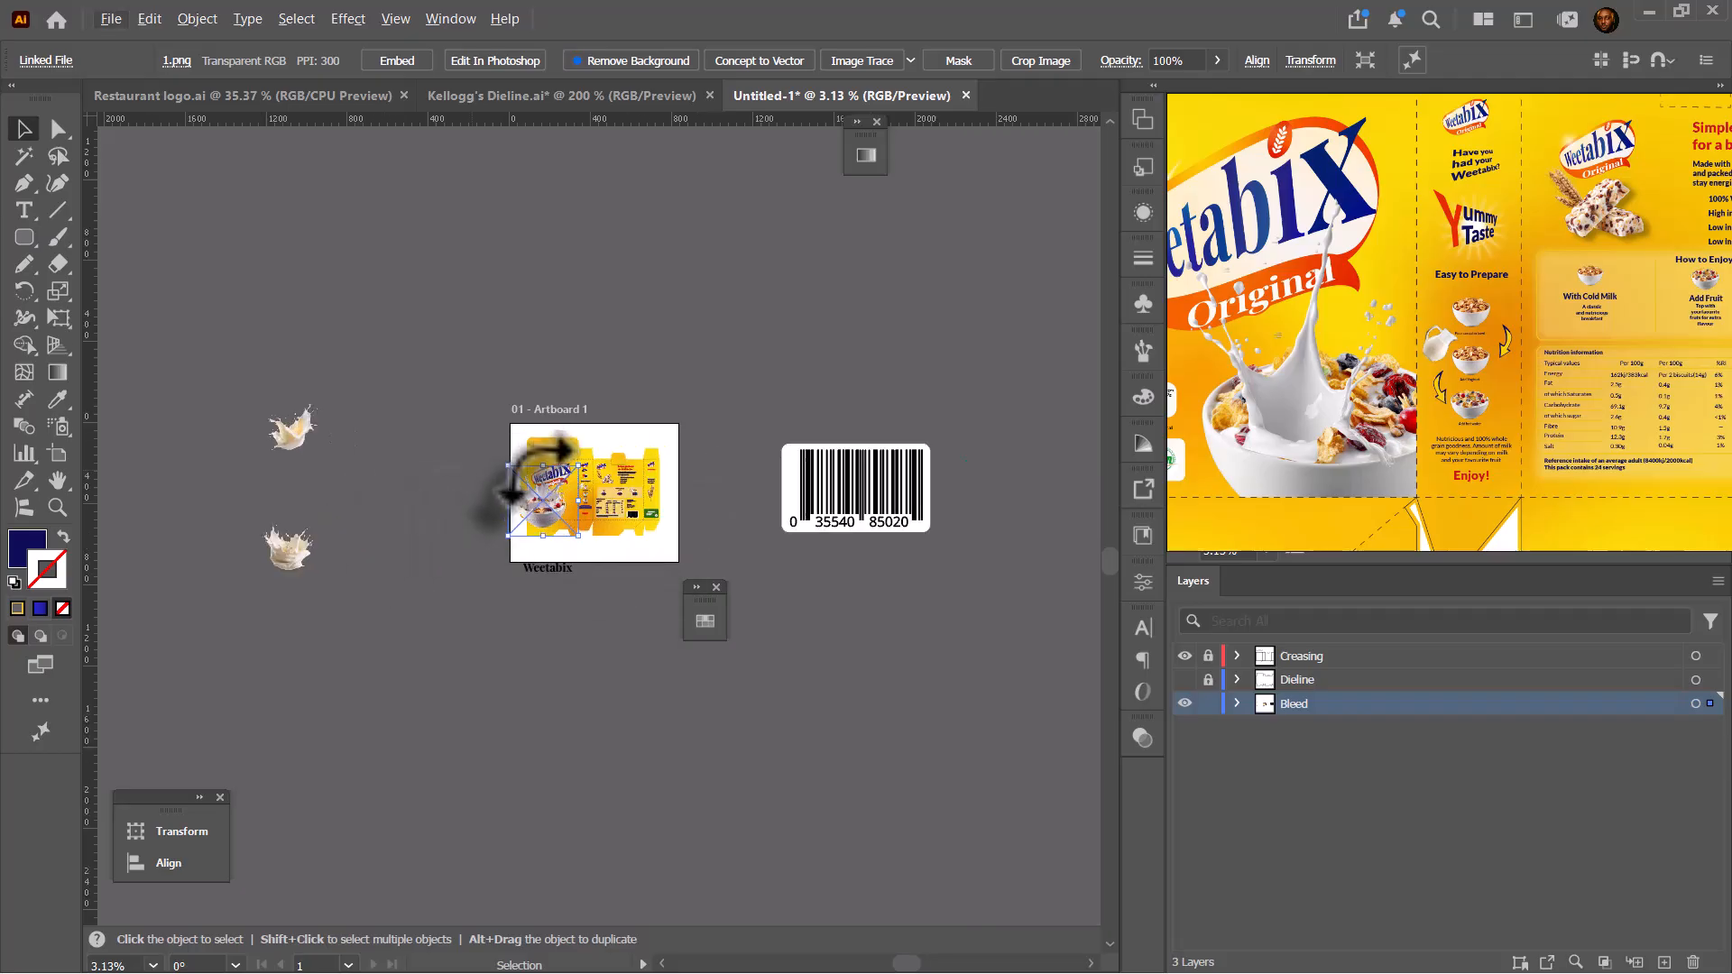
scroll(560, 510, "up", 3)
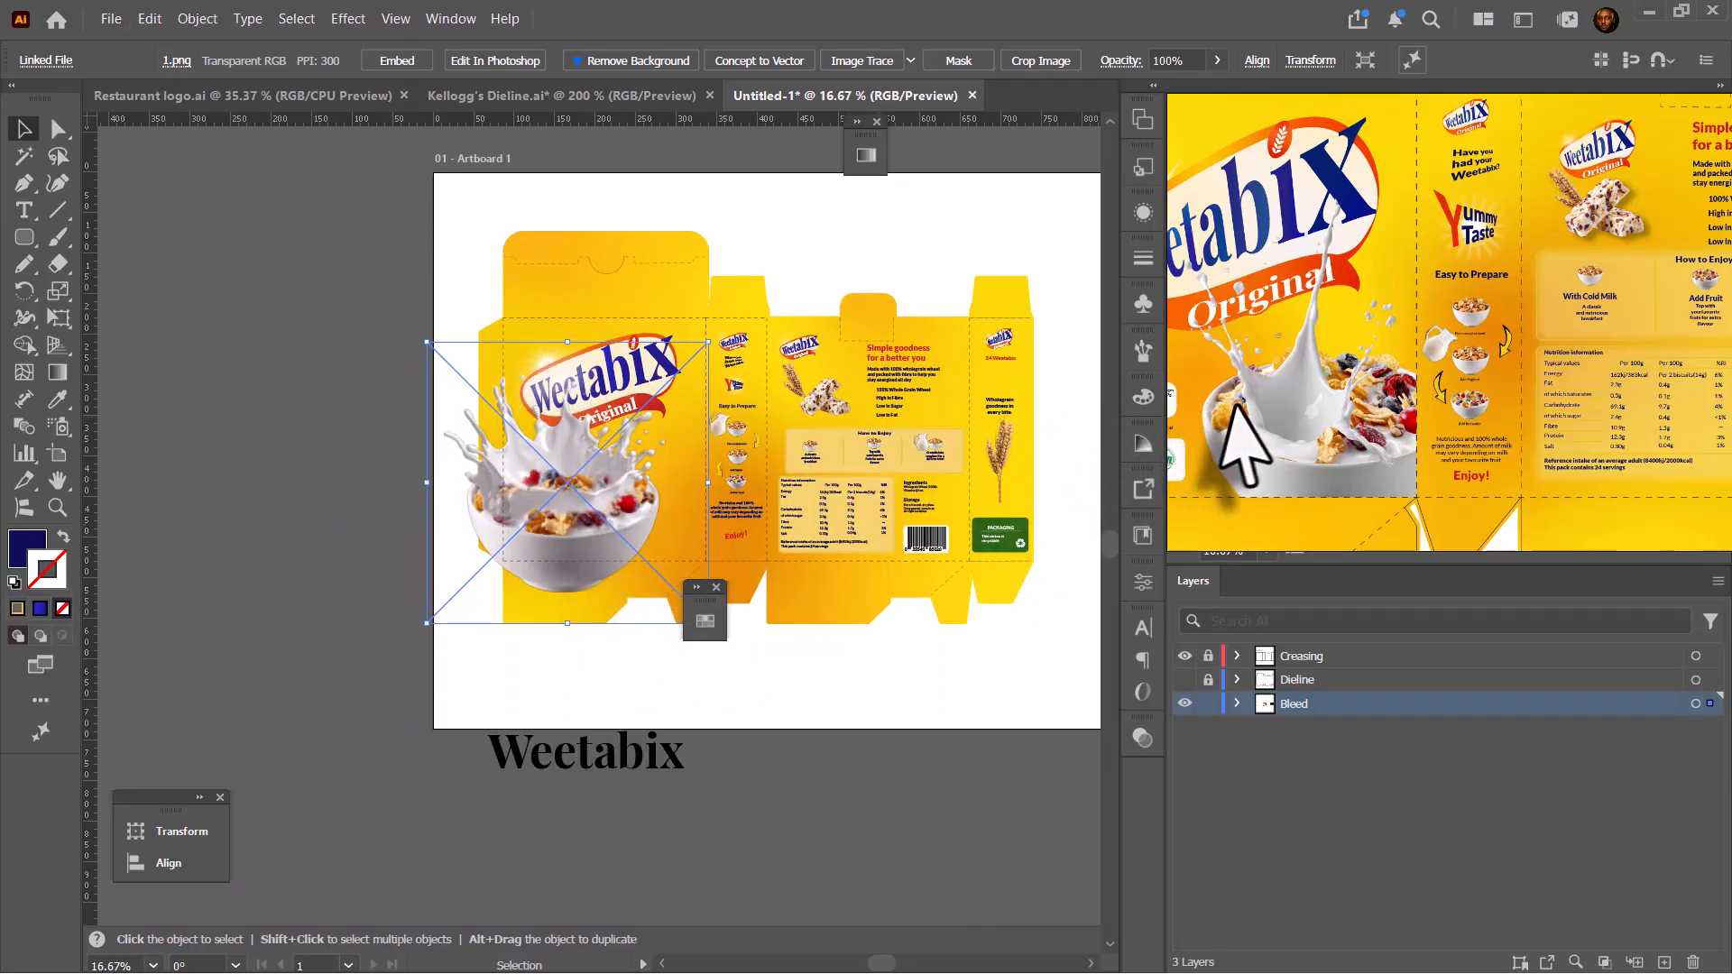
left_click_drag(593, 501, 327, 496)
- Move the upper cream-coloured milk splash image closer to the artboard, beside the splashing cereal bowl
scroll(368, 406, "down", 5)
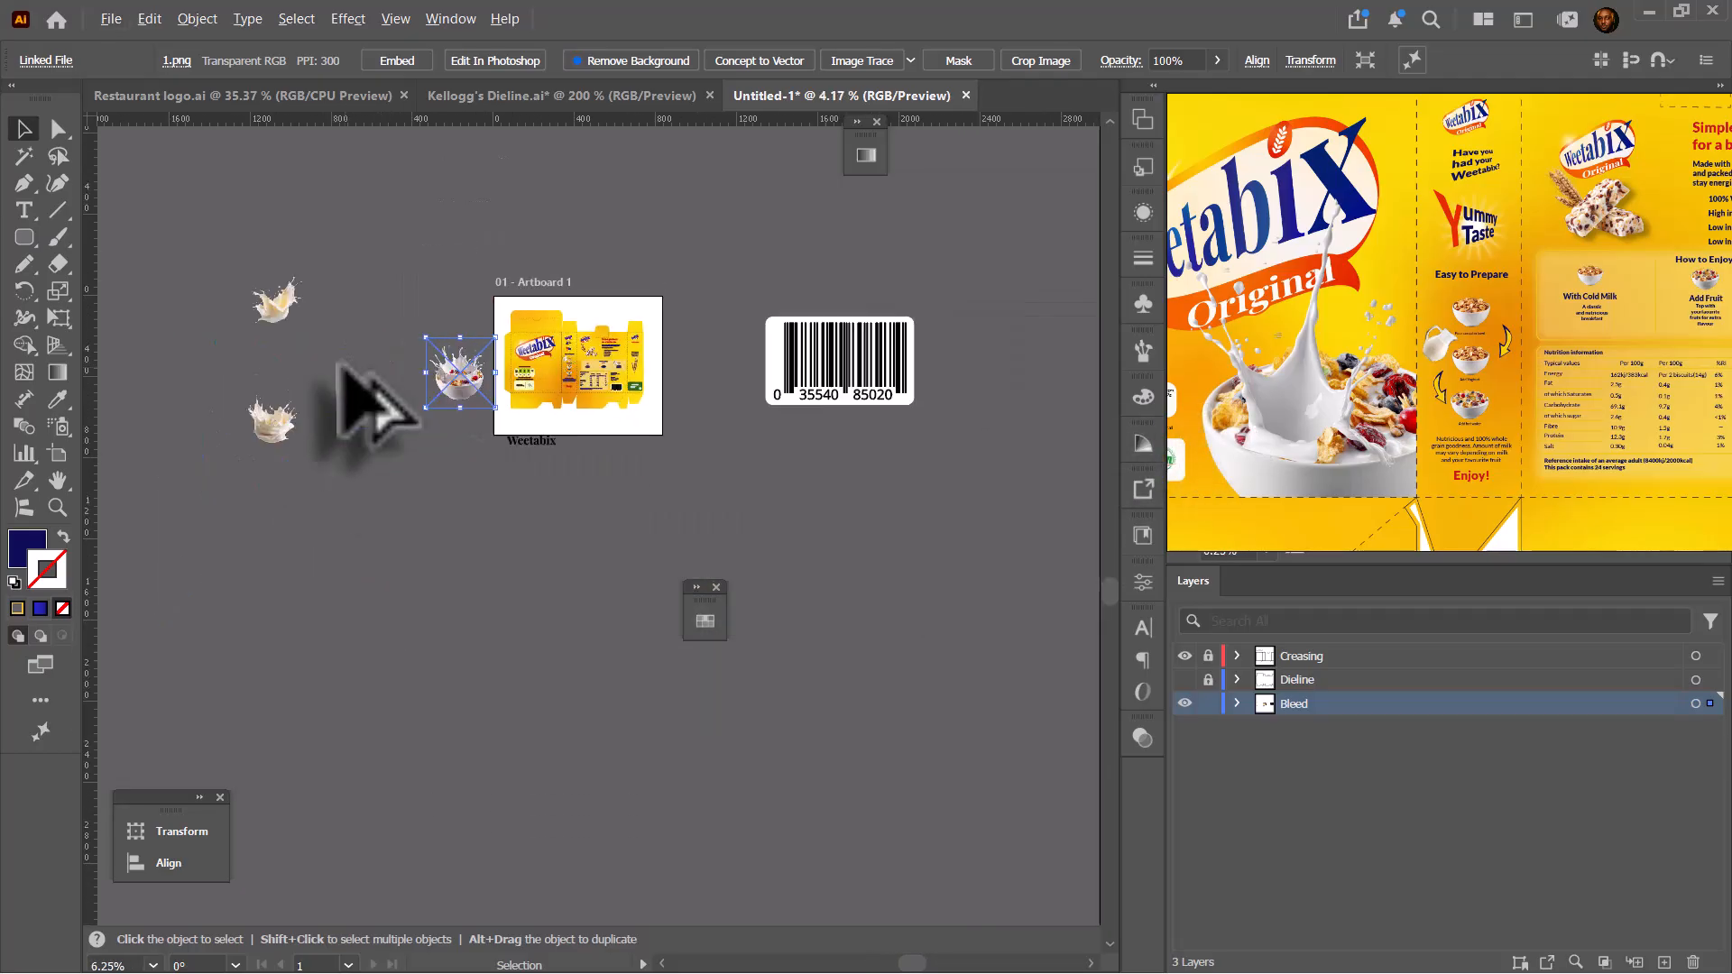
scroll(388, 473, "up", 4)
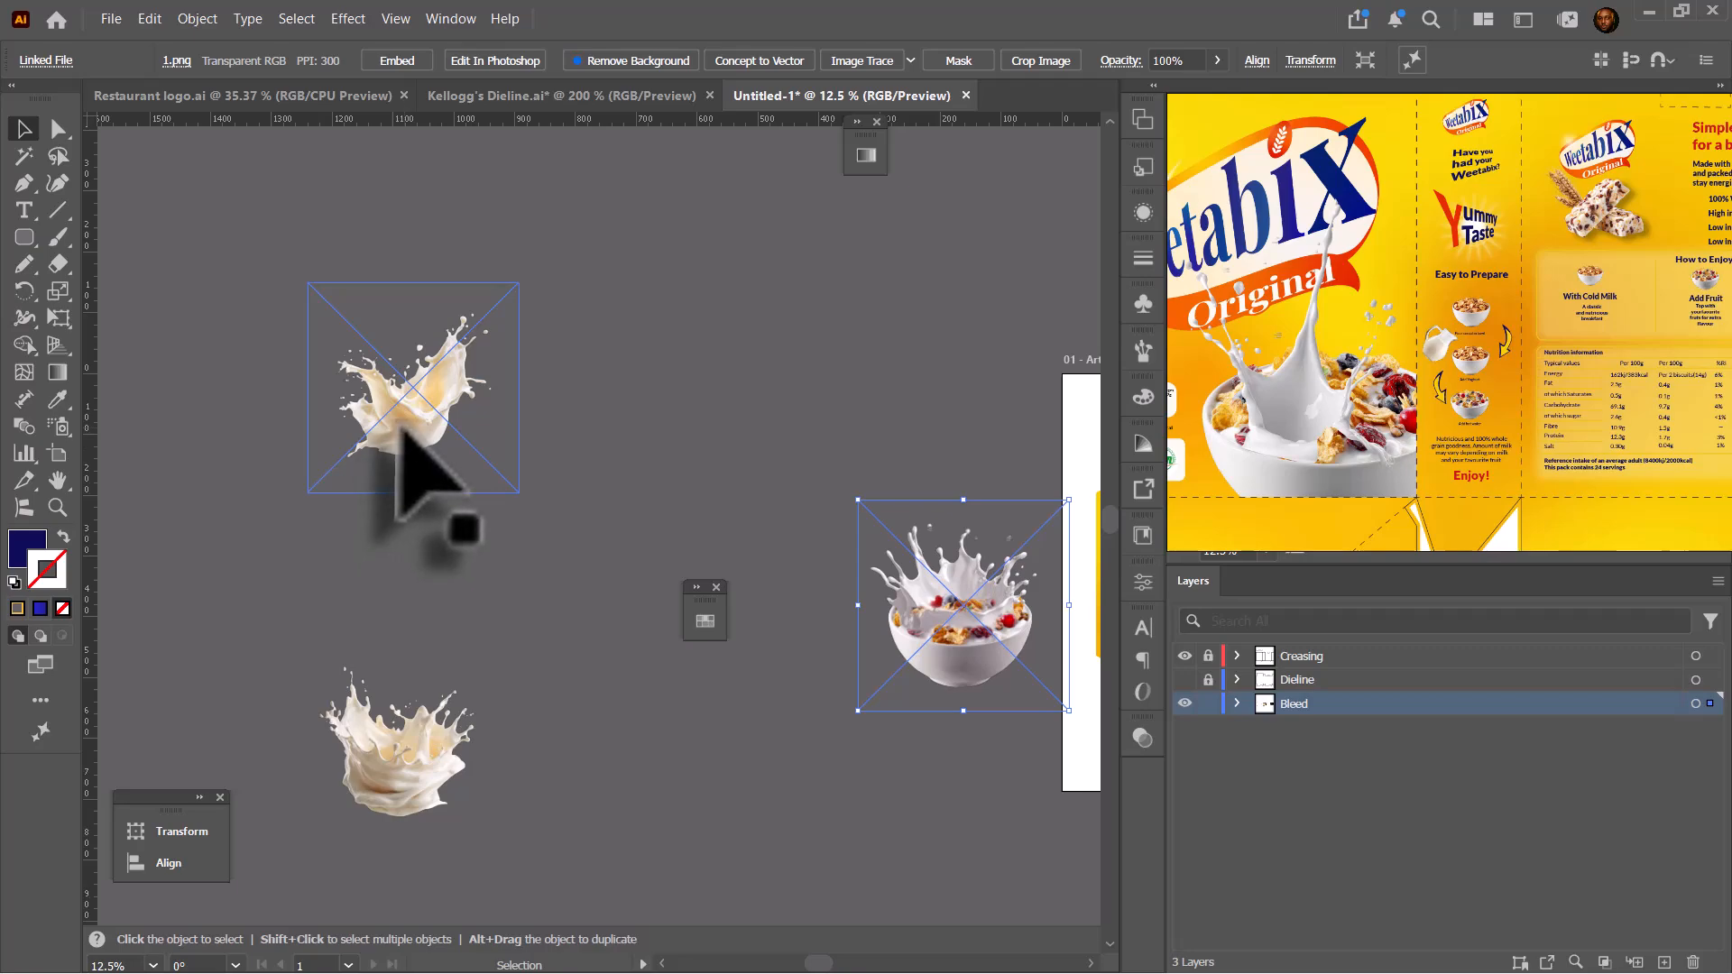
left_click_drag(404, 432, 754, 529)
scroll(532, 506, "down", 3)
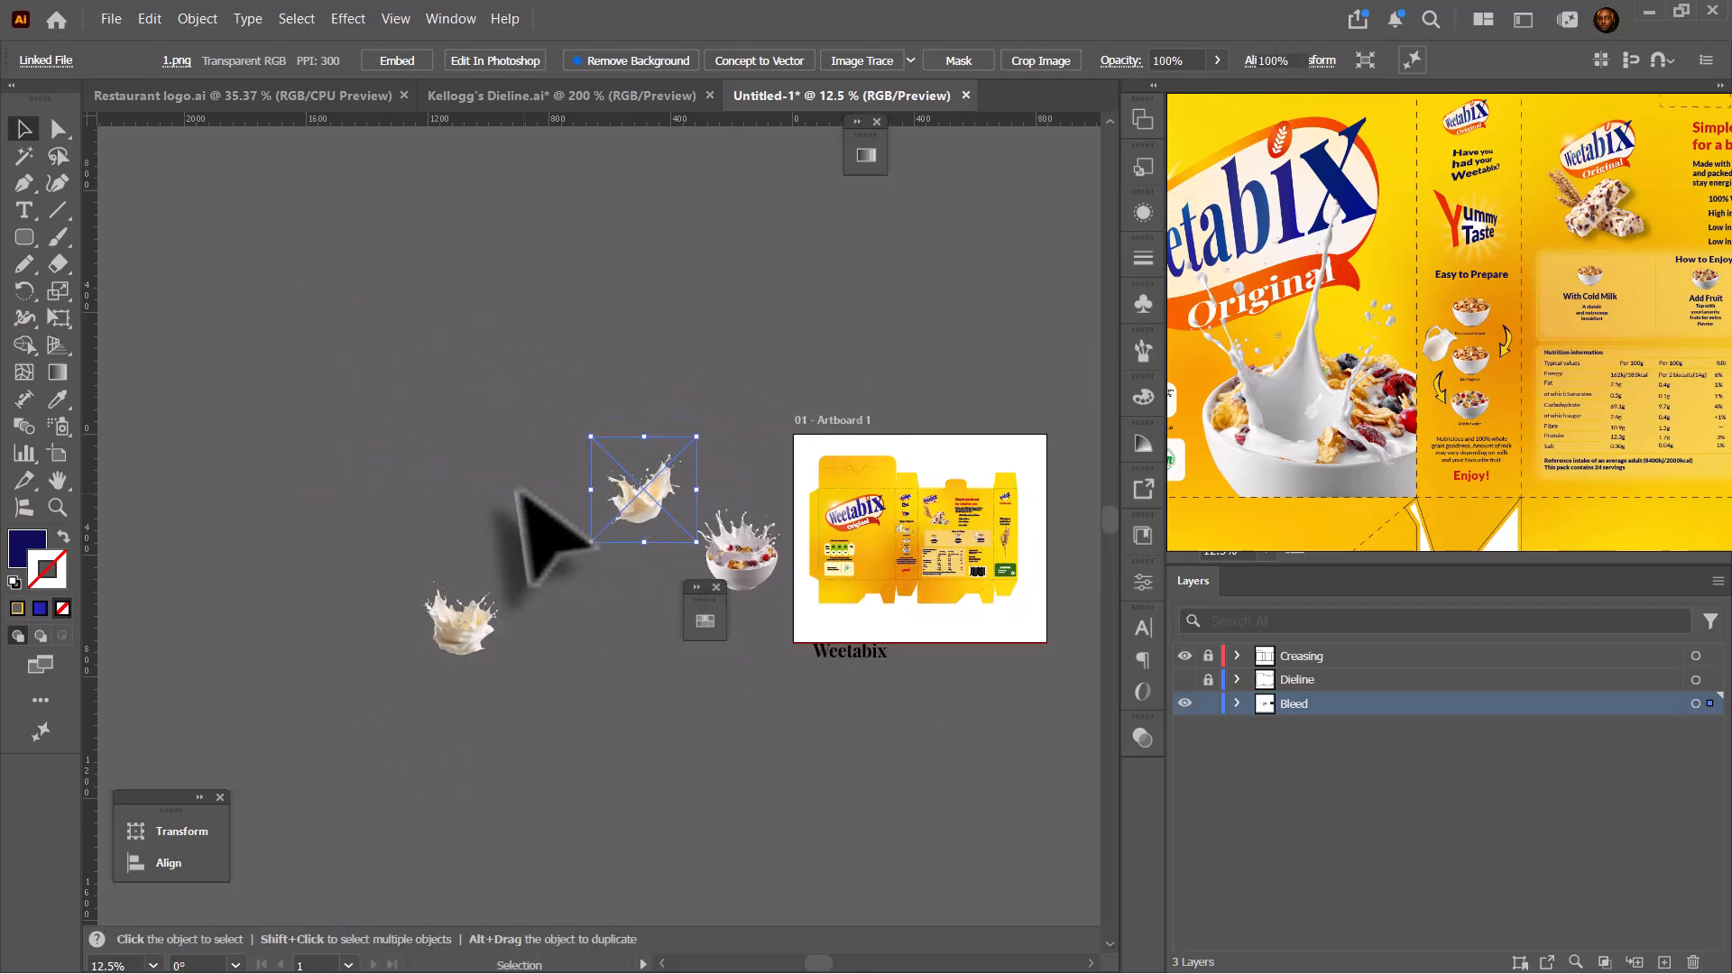
scroll(752, 534, "up", 1)
- Place the linked fruit cereal bowl image 426594782_c351e8f1-d626-447b-a647-daf9ab7b5e7b from Downloads > Cereal beneath the splashing bowl
left_click(111, 19)
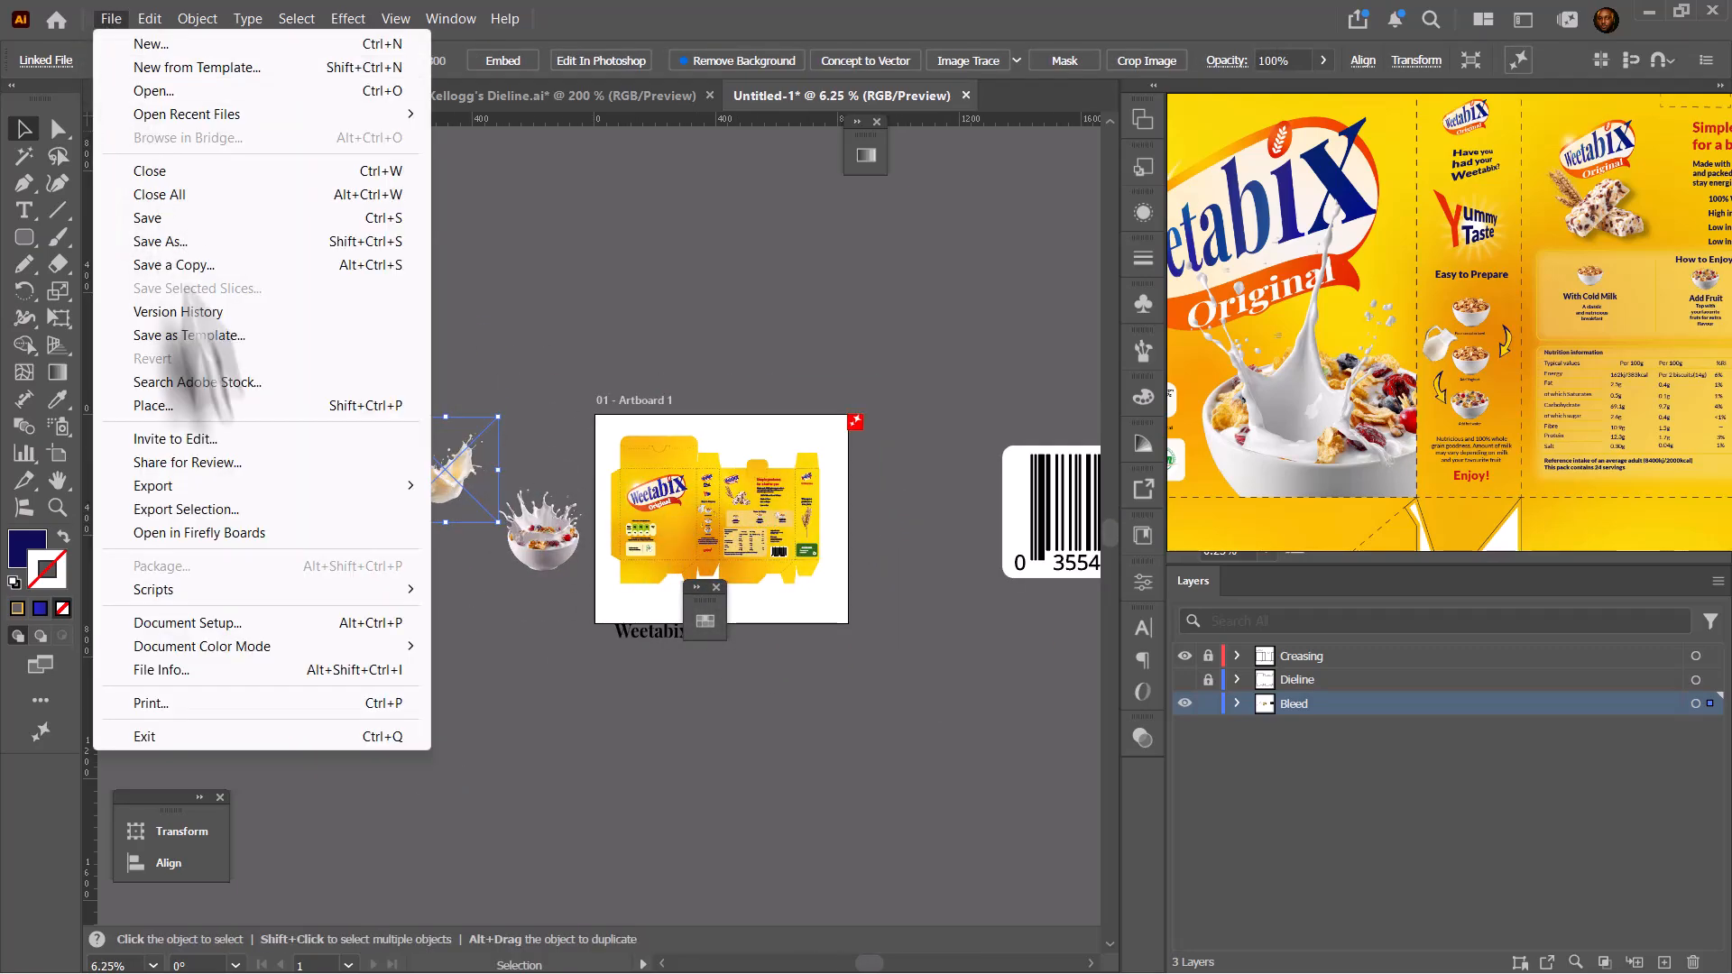
left_click(176, 408)
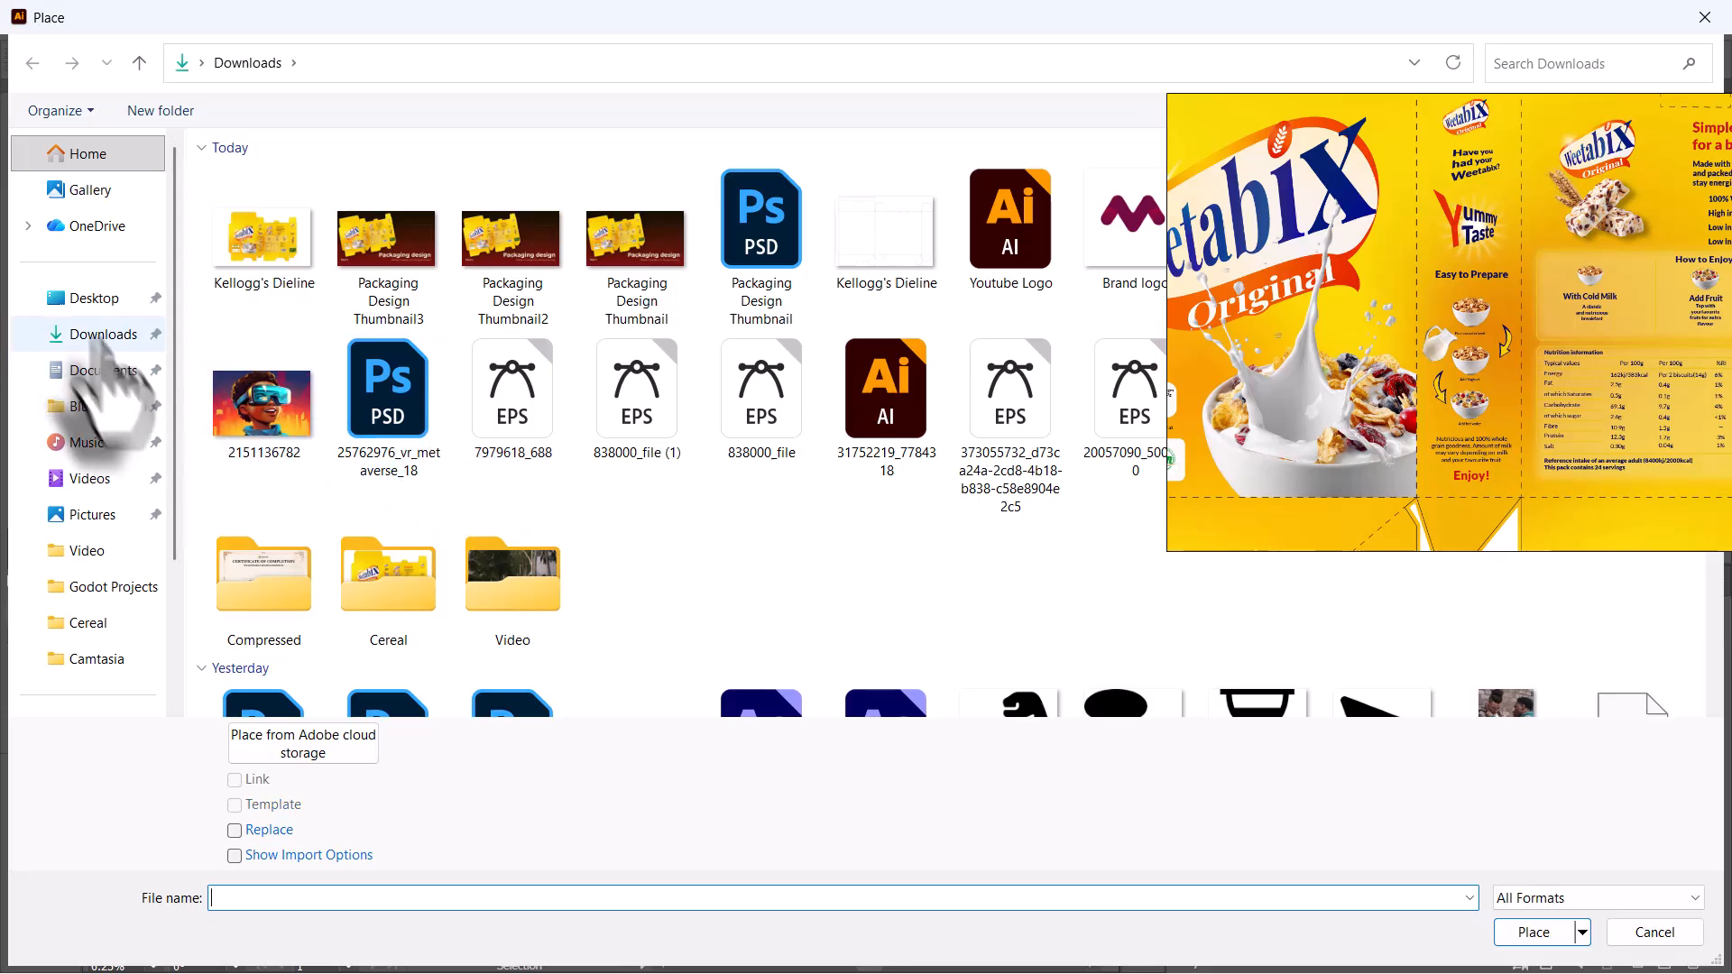
double_click(397, 614)
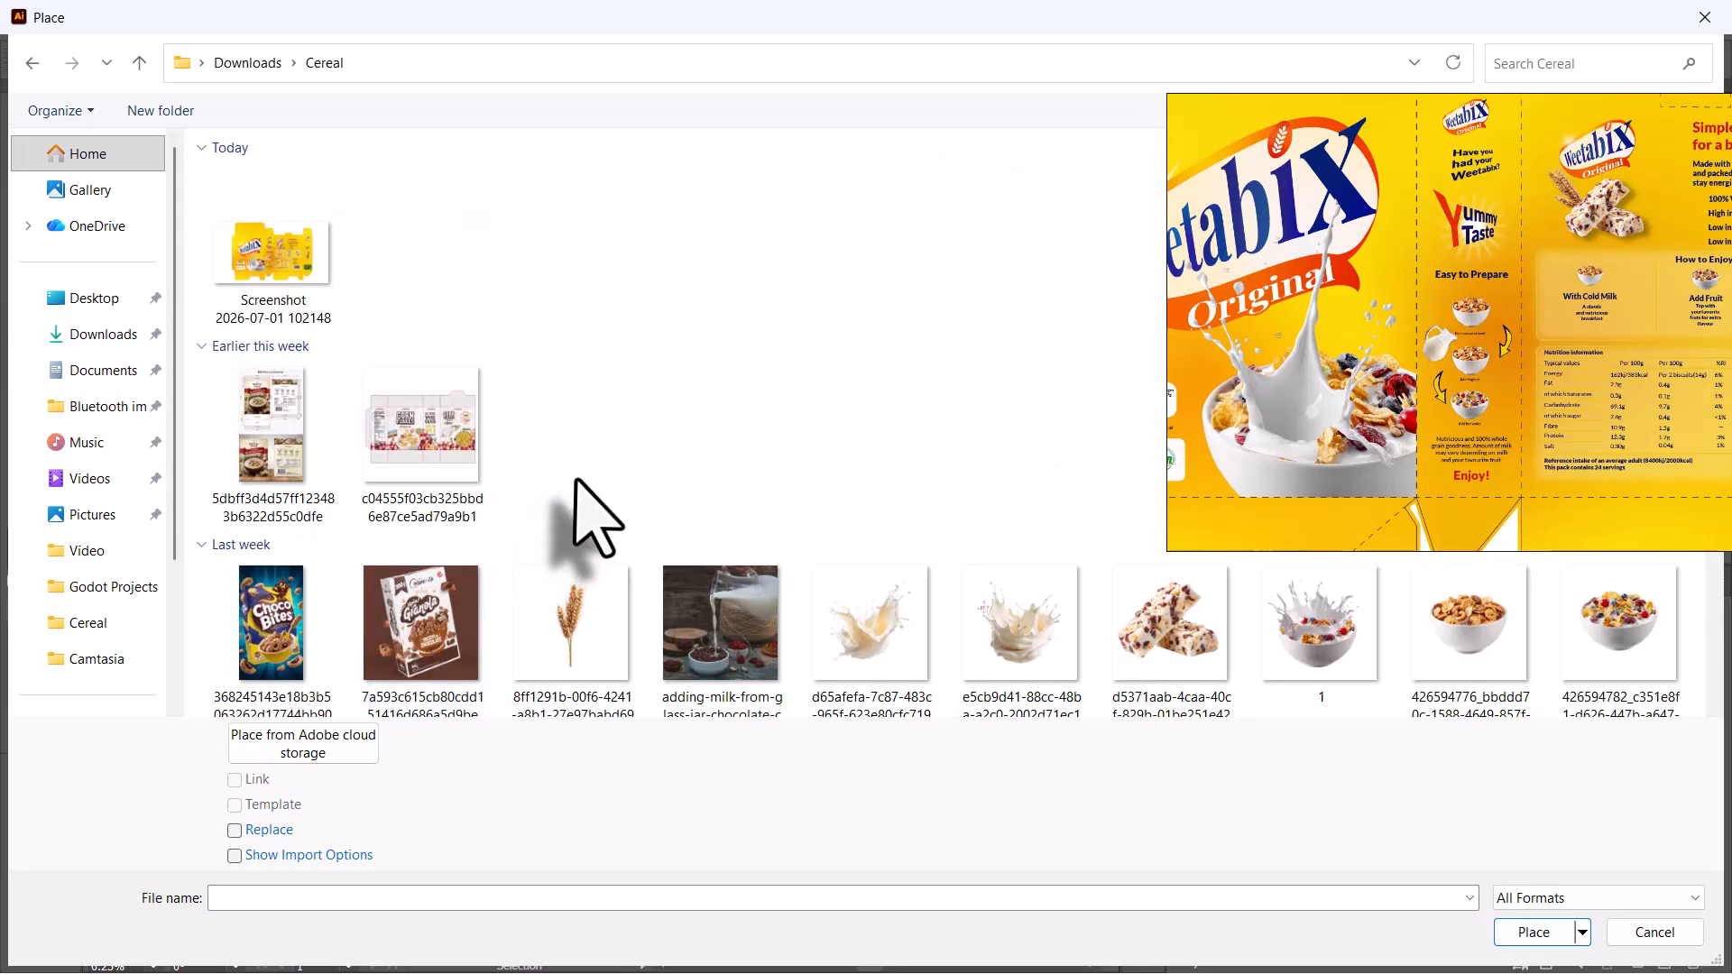
left_click(1568, 612)
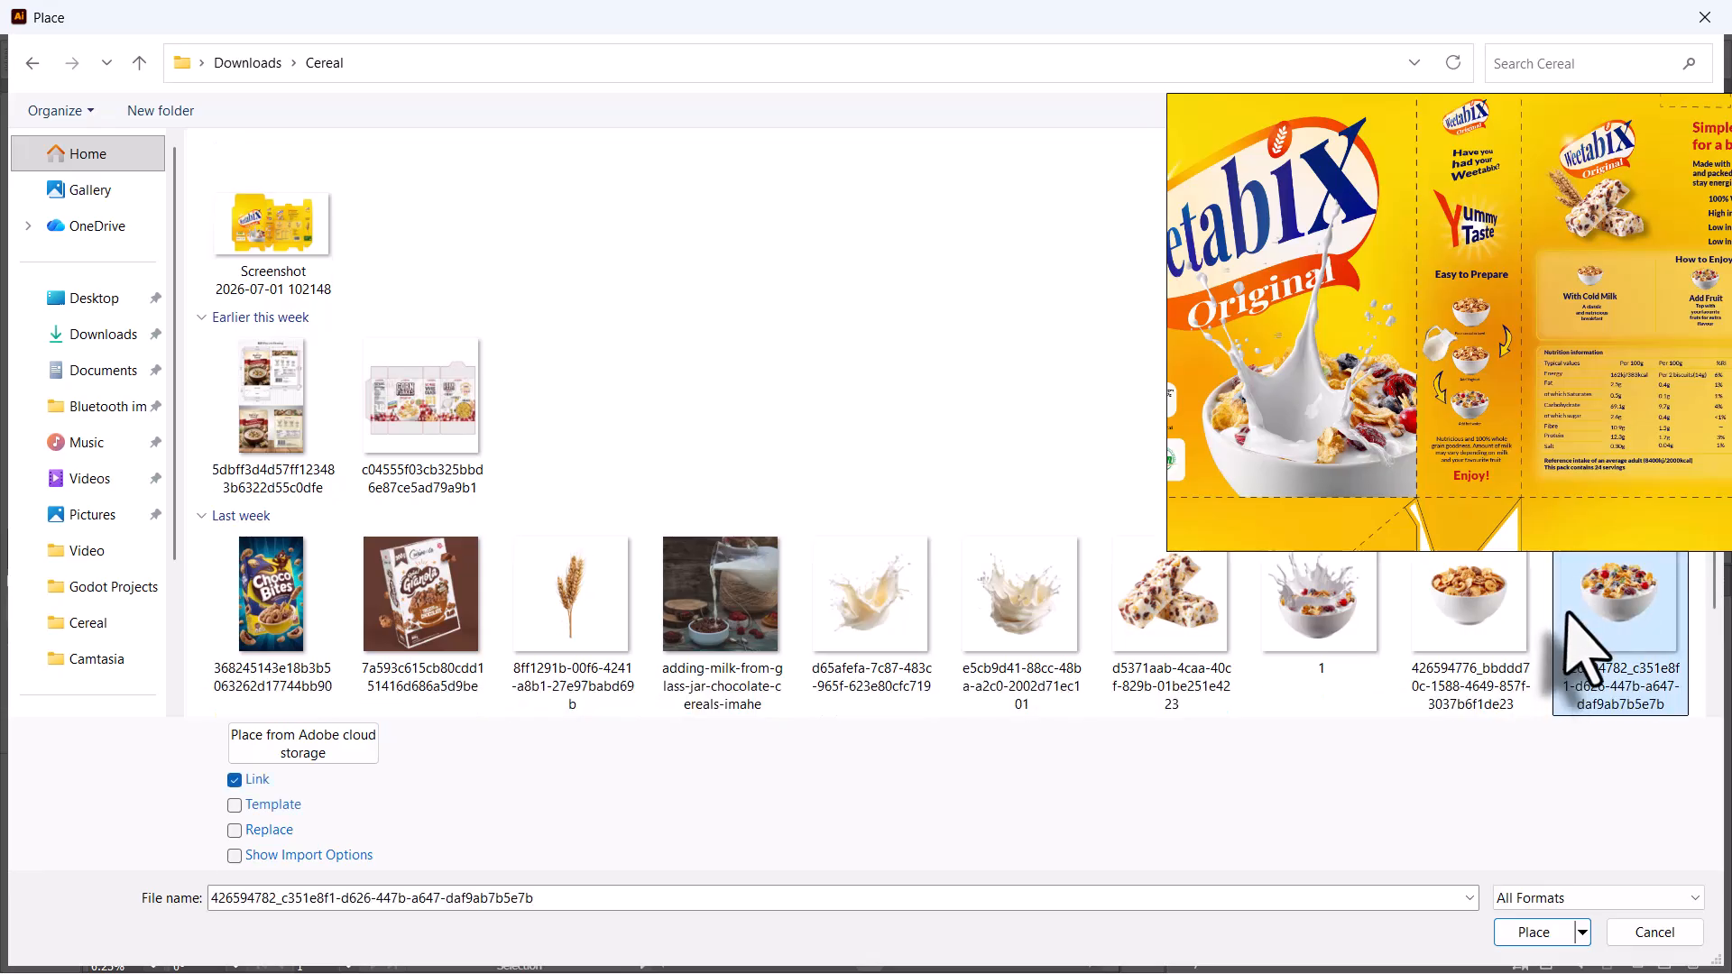
double_click(1602, 614)
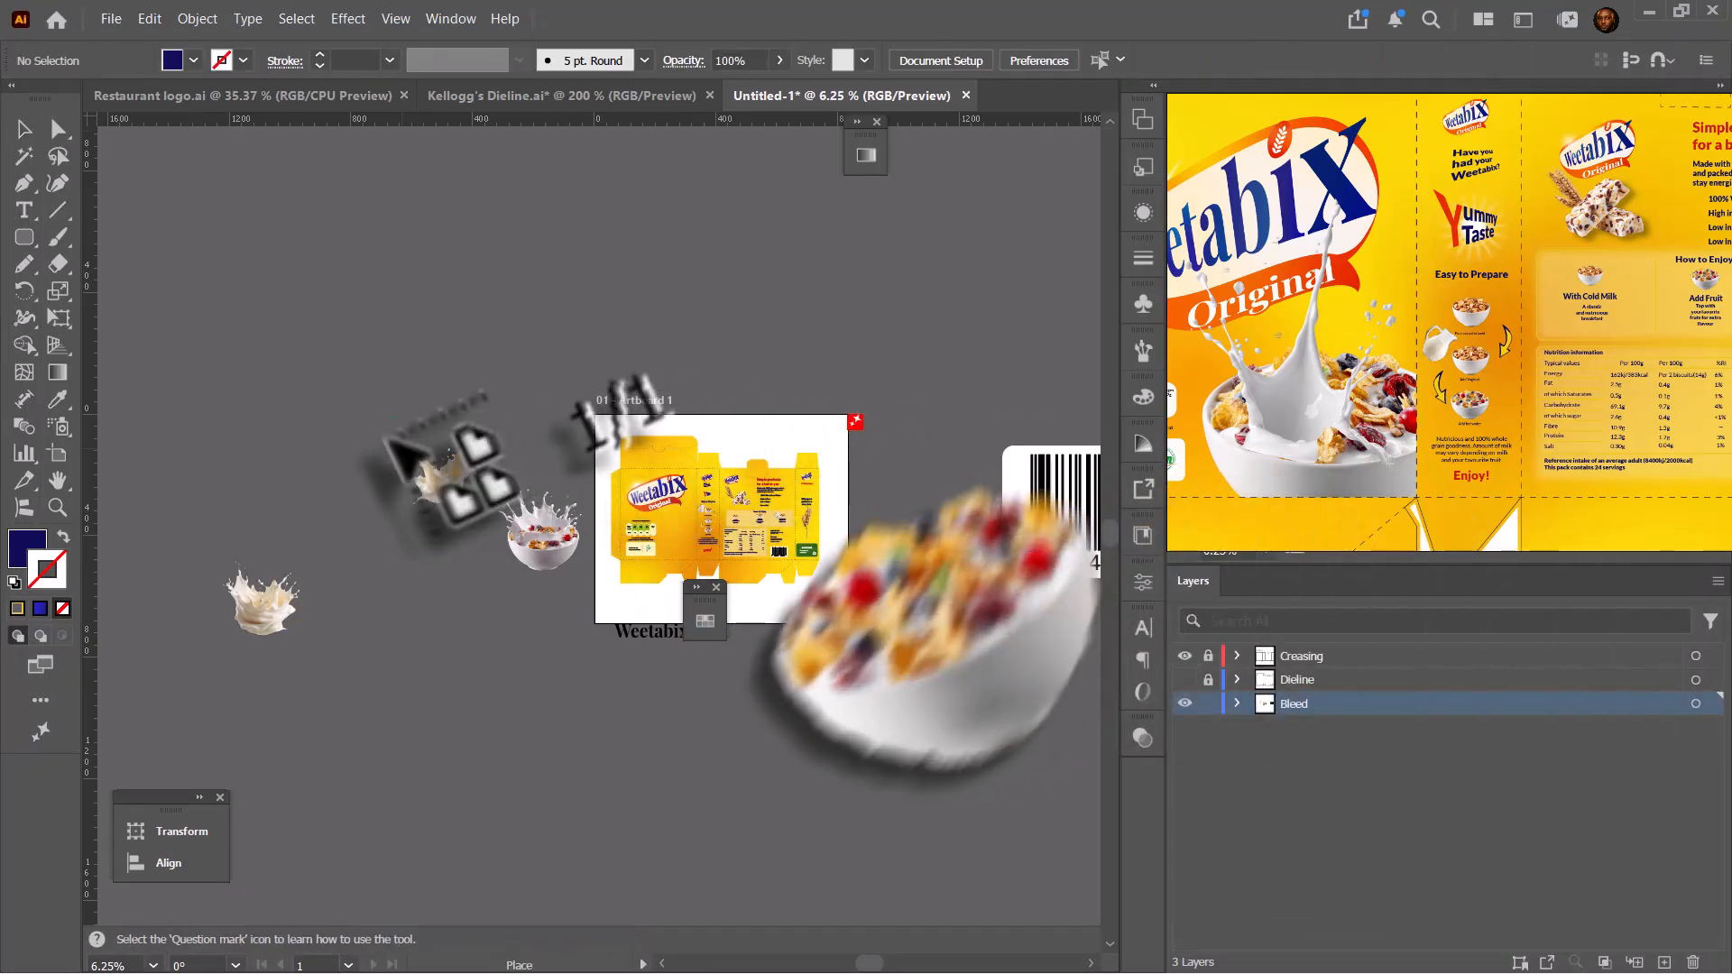
left_click(469, 559)
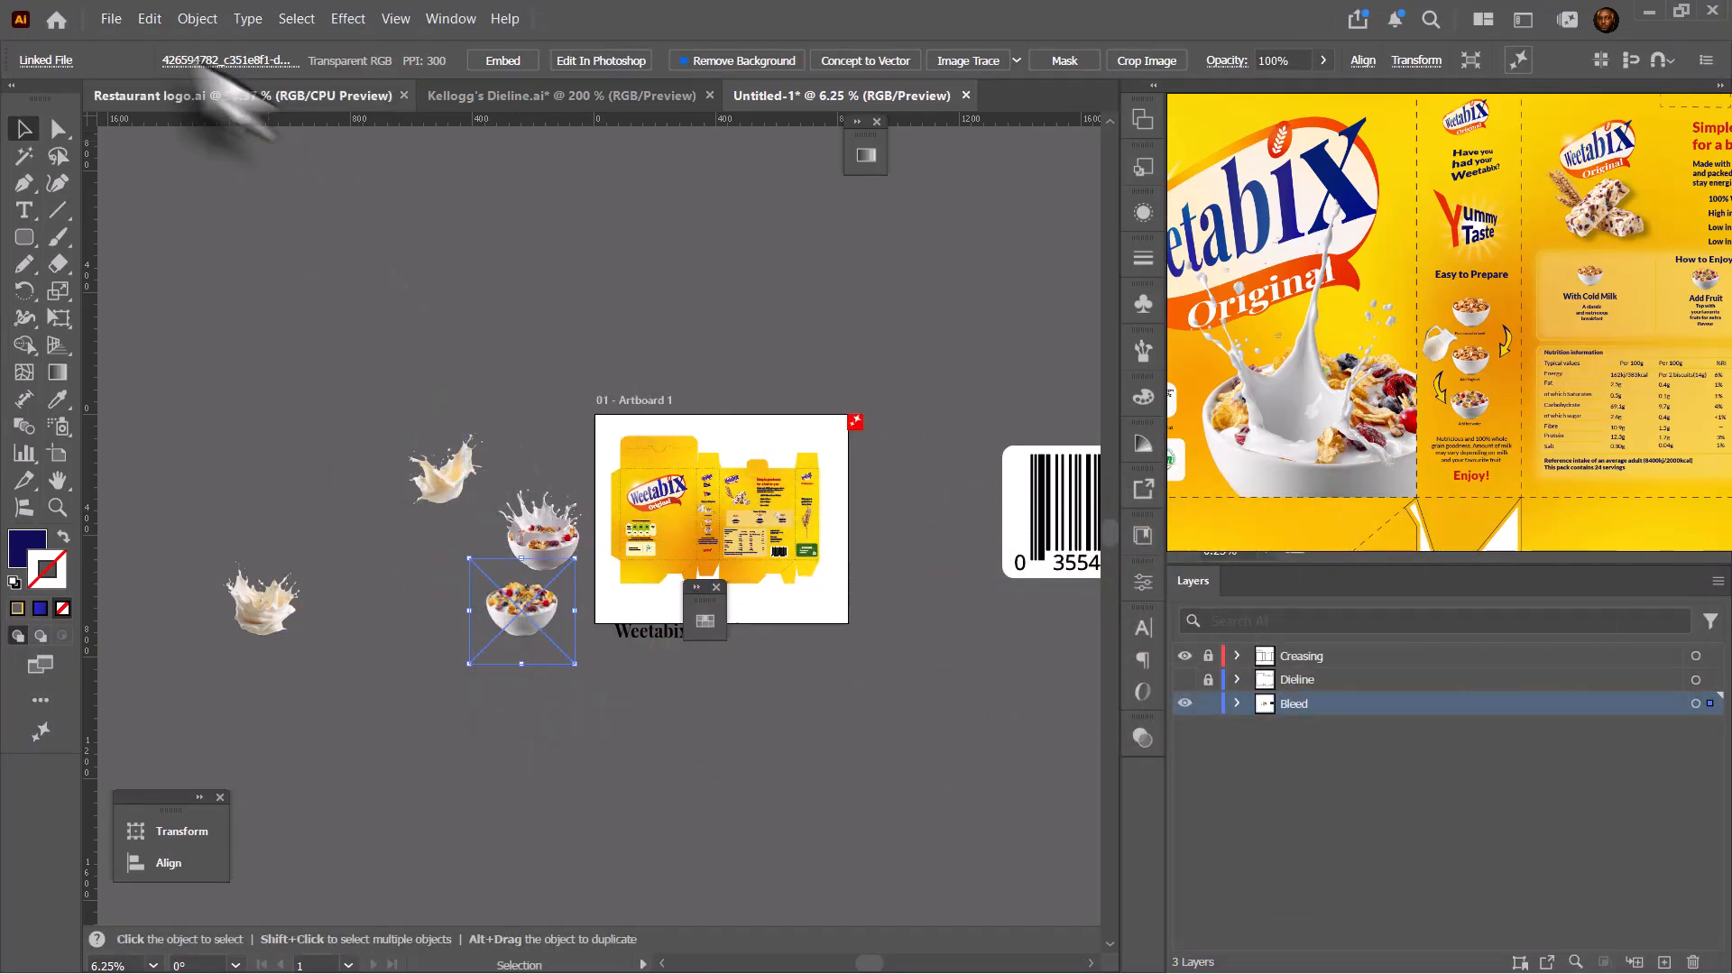
- Place the tall white milk splash image from the Cereal folder in the empty area beside the artboard
left_click(111, 18)
left_click(153, 405)
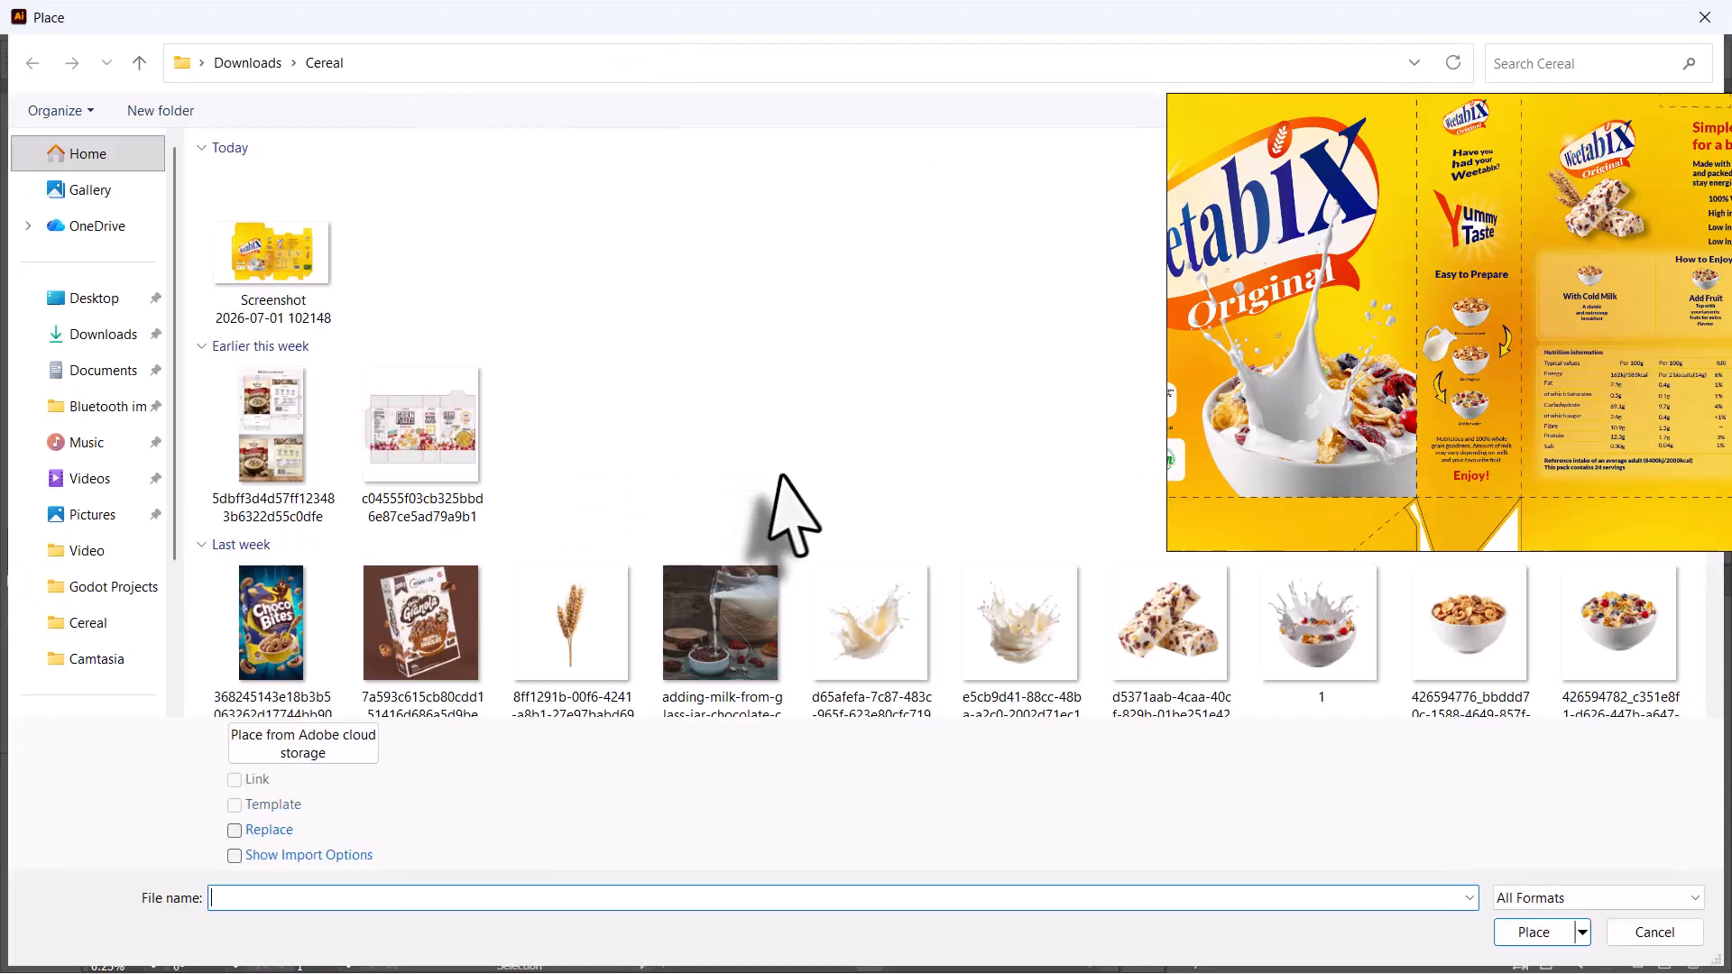
double_click(572, 424)
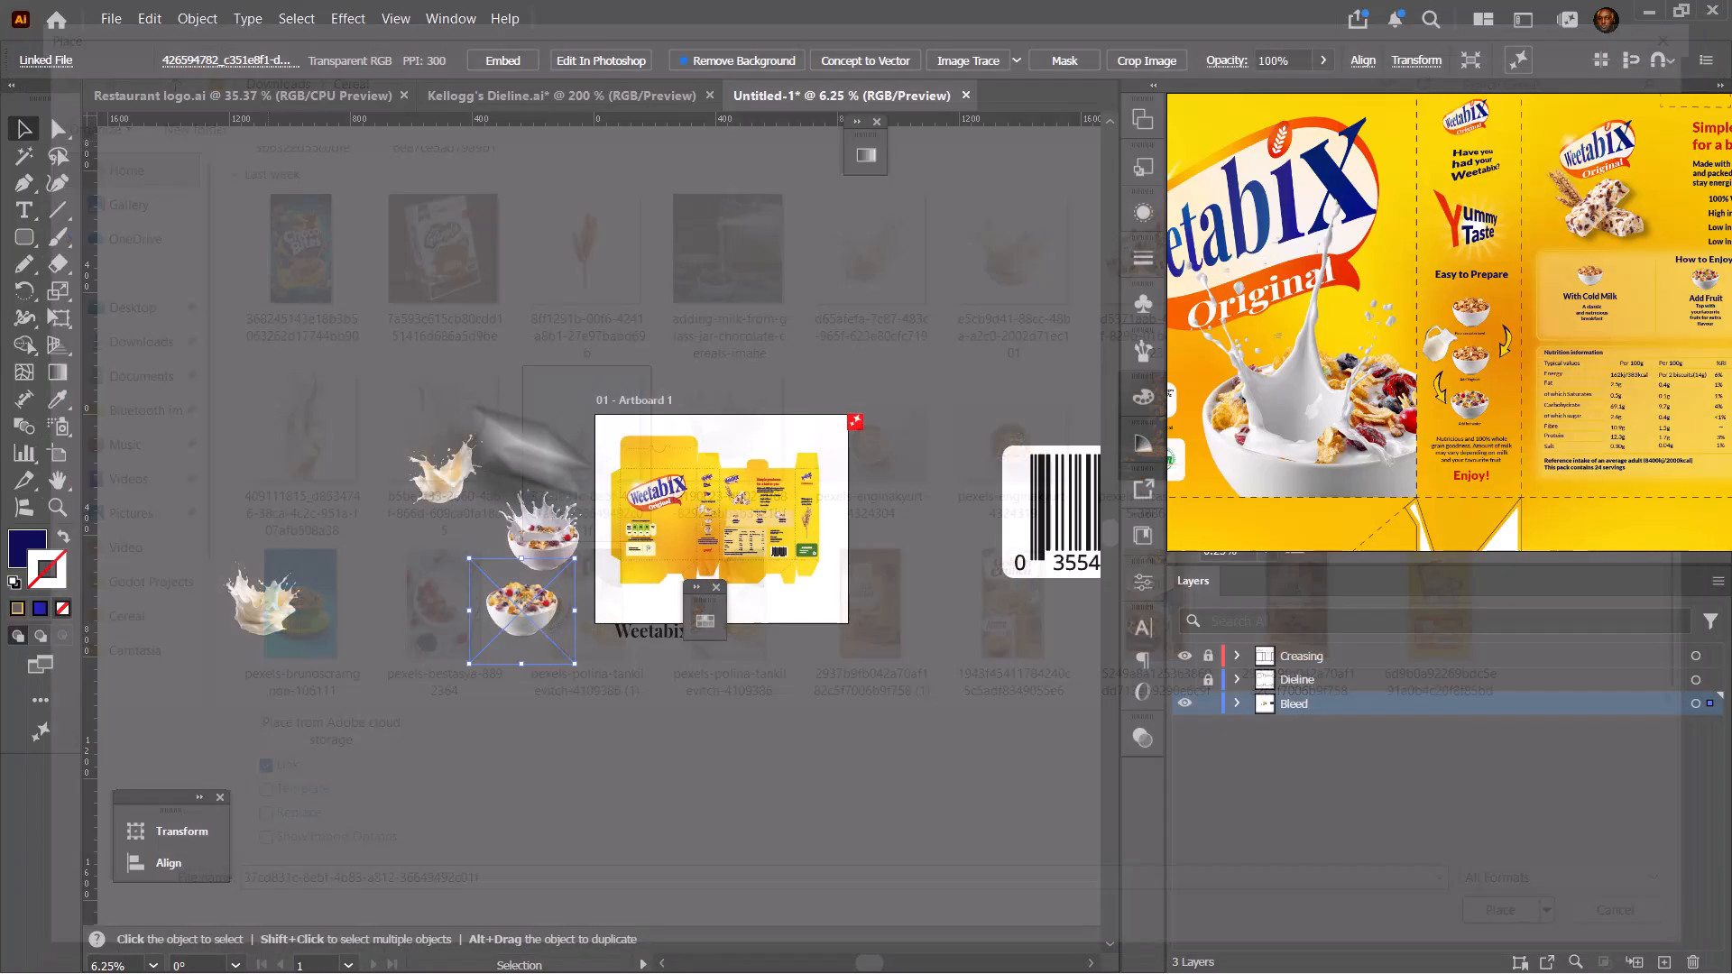
left_click(391, 344)
scroll(565, 417, "down", 1)
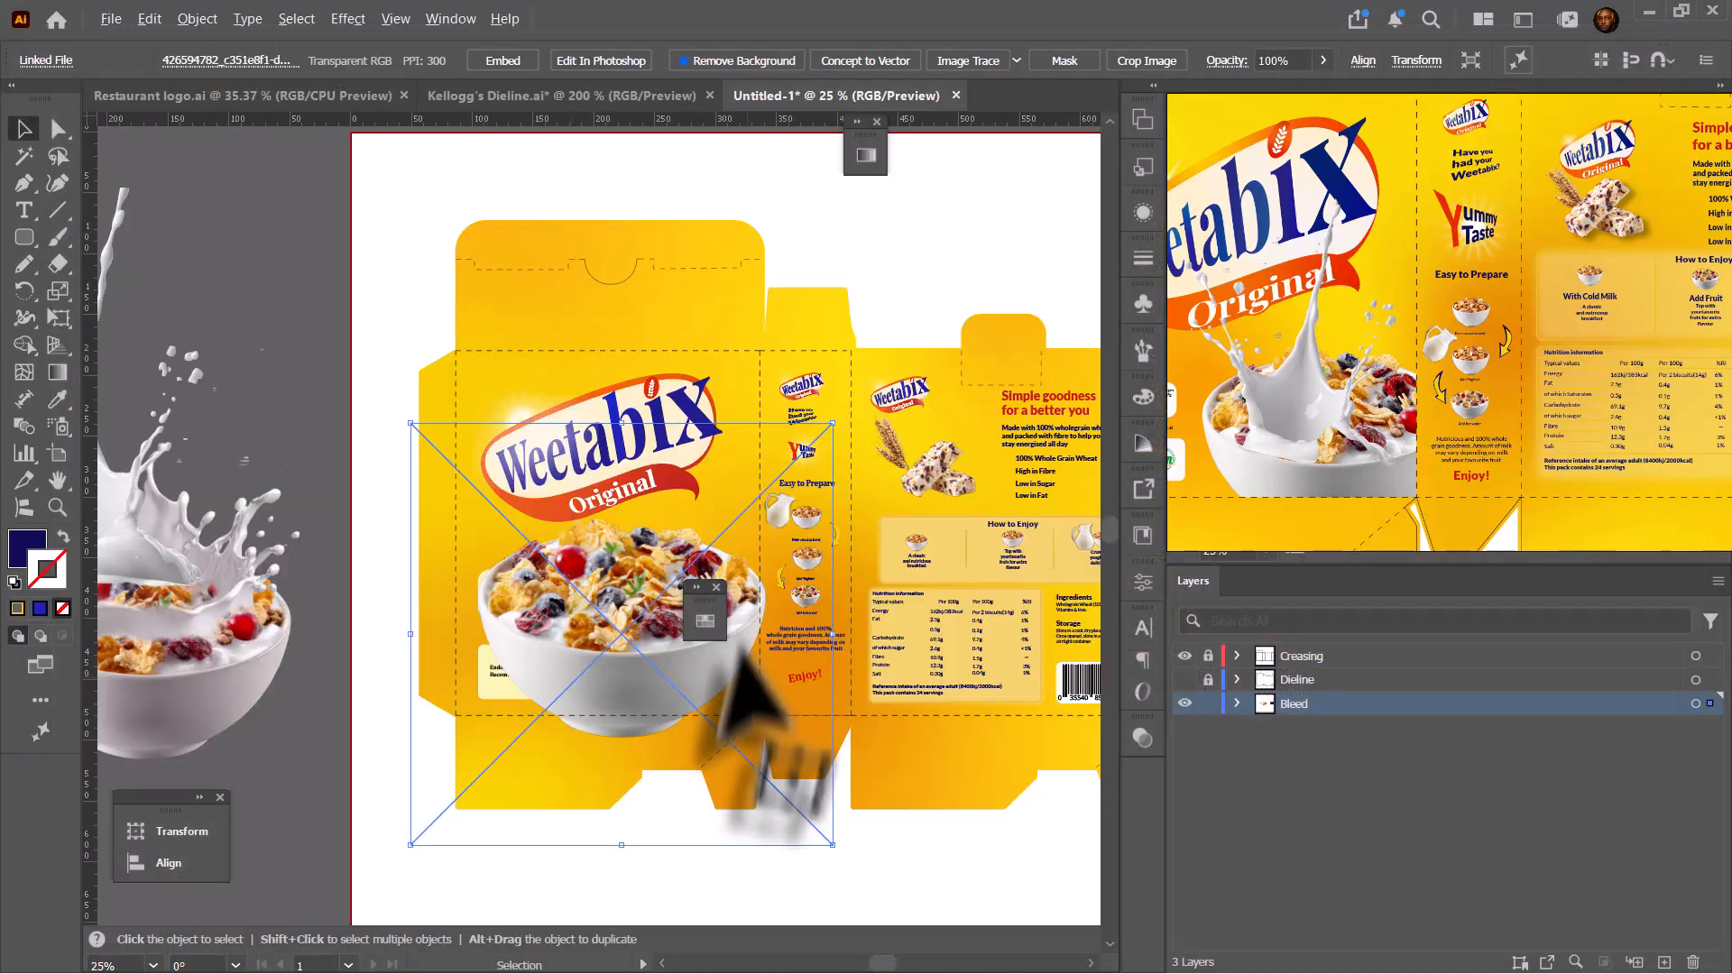
- Scale down the fruit cereal bowl and position it at the front panel's lower right corner, overlapping the side panel
left_click_drag(833, 424, 787, 469)
left_click_drag(612, 612, 712, 688)
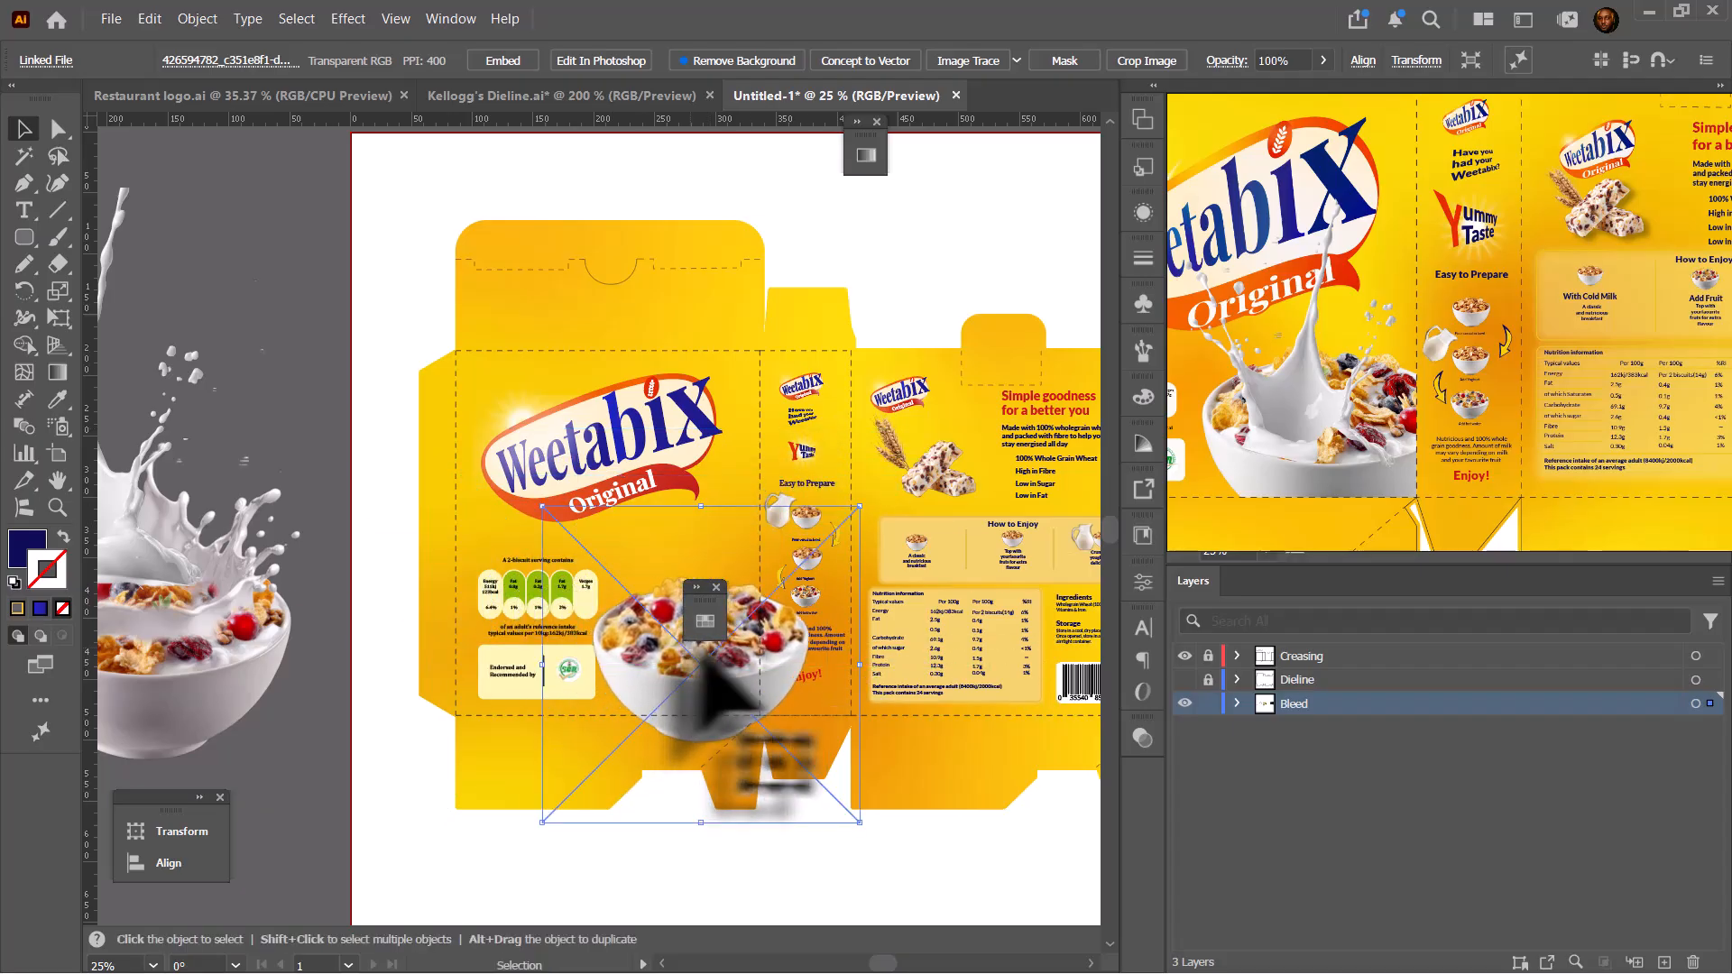
left_click_drag(844, 524, 850, 528)
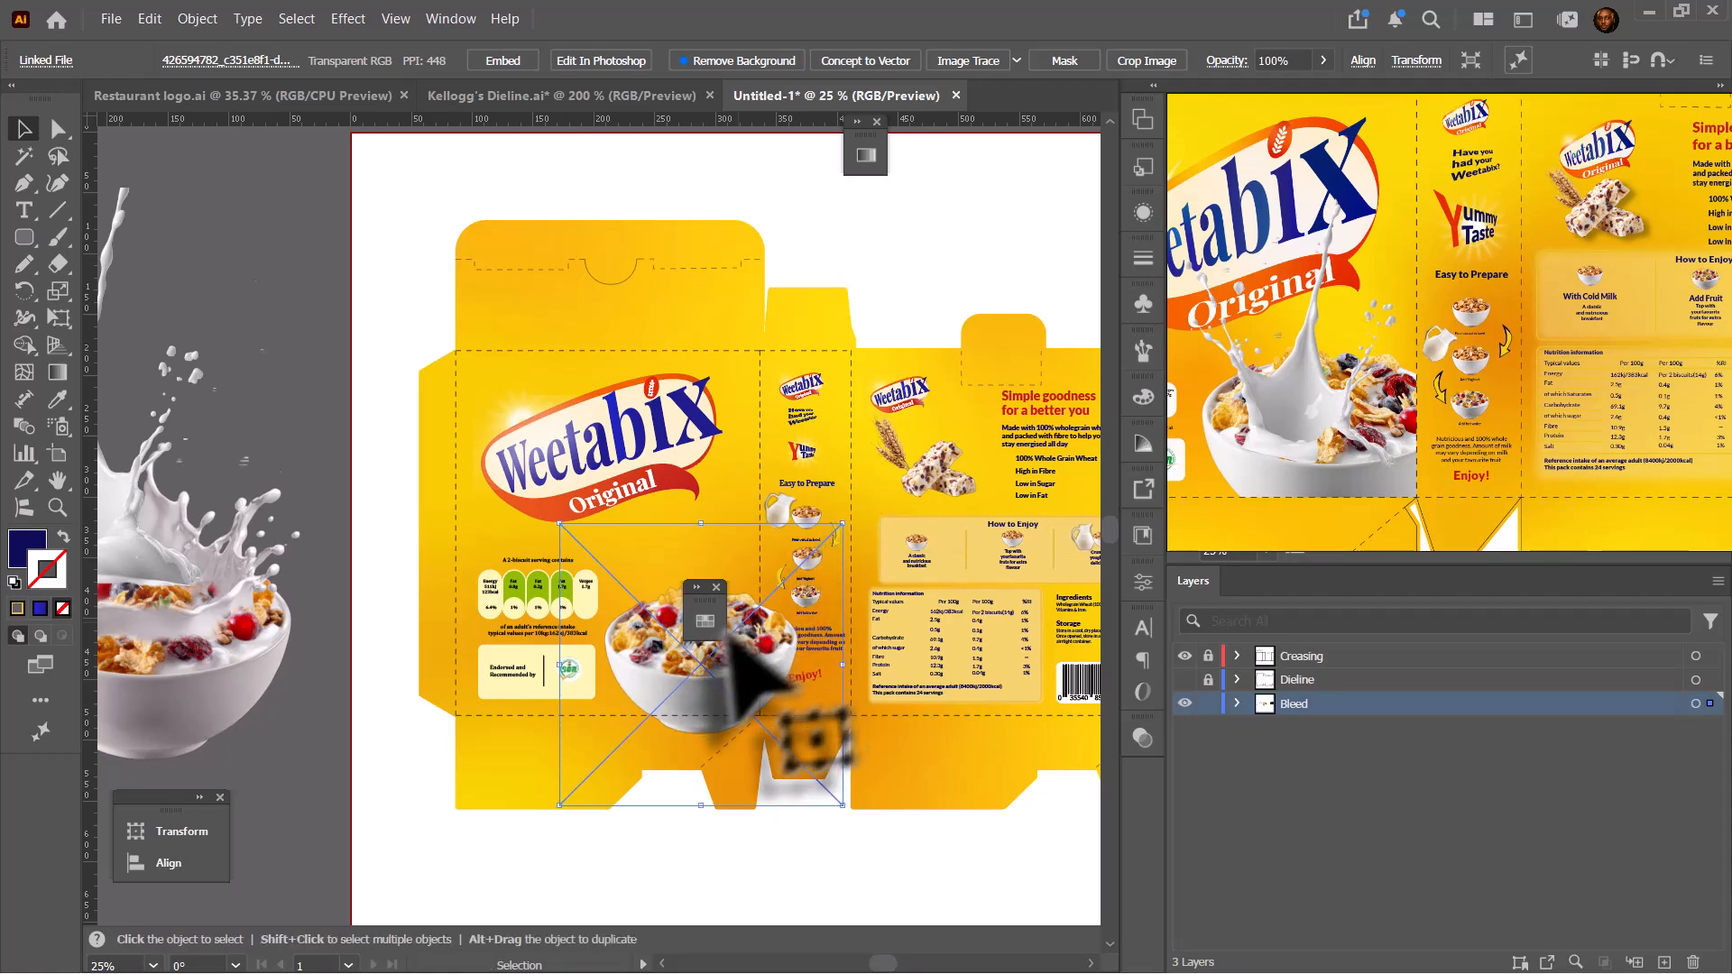
scroll(297, 499, "down", 1)
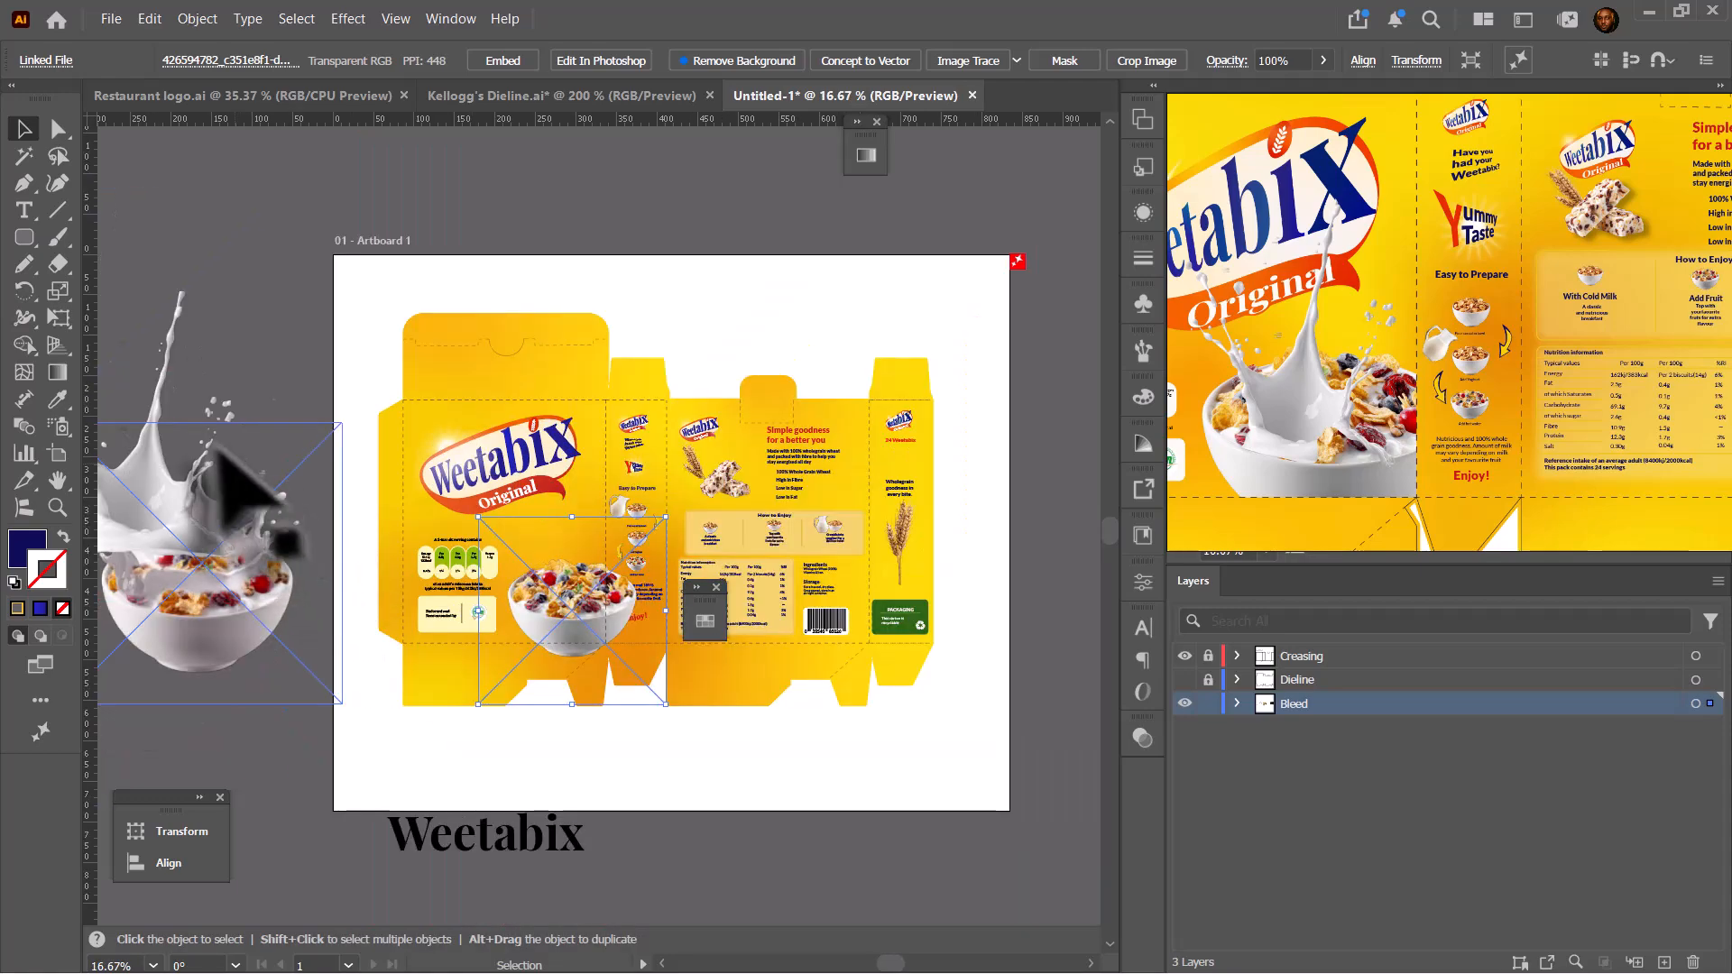
- Move the white milk splash onto the fruit cereal bowl, scale it down and align its base with the bowl's rim
left_click_drag(158, 402, 580, 386)
left_click_drag(566, 537, 568, 595)
scroll(568, 595, "up", 3)
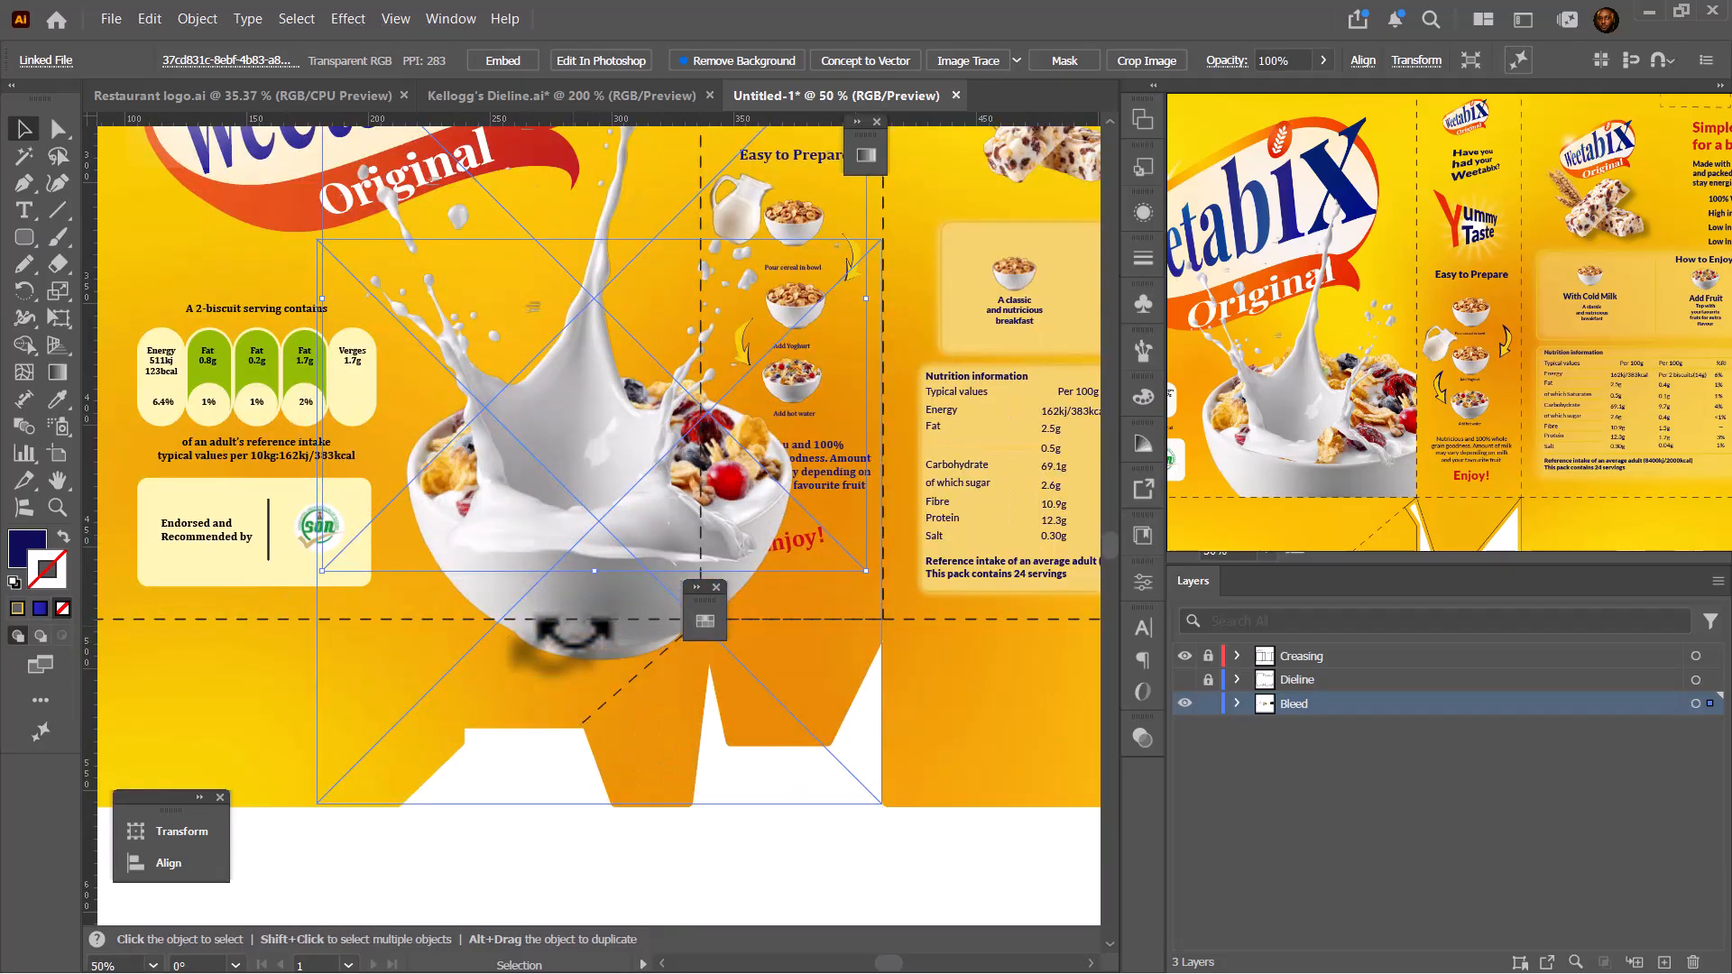
left_click_drag(616, 518, 622, 516)
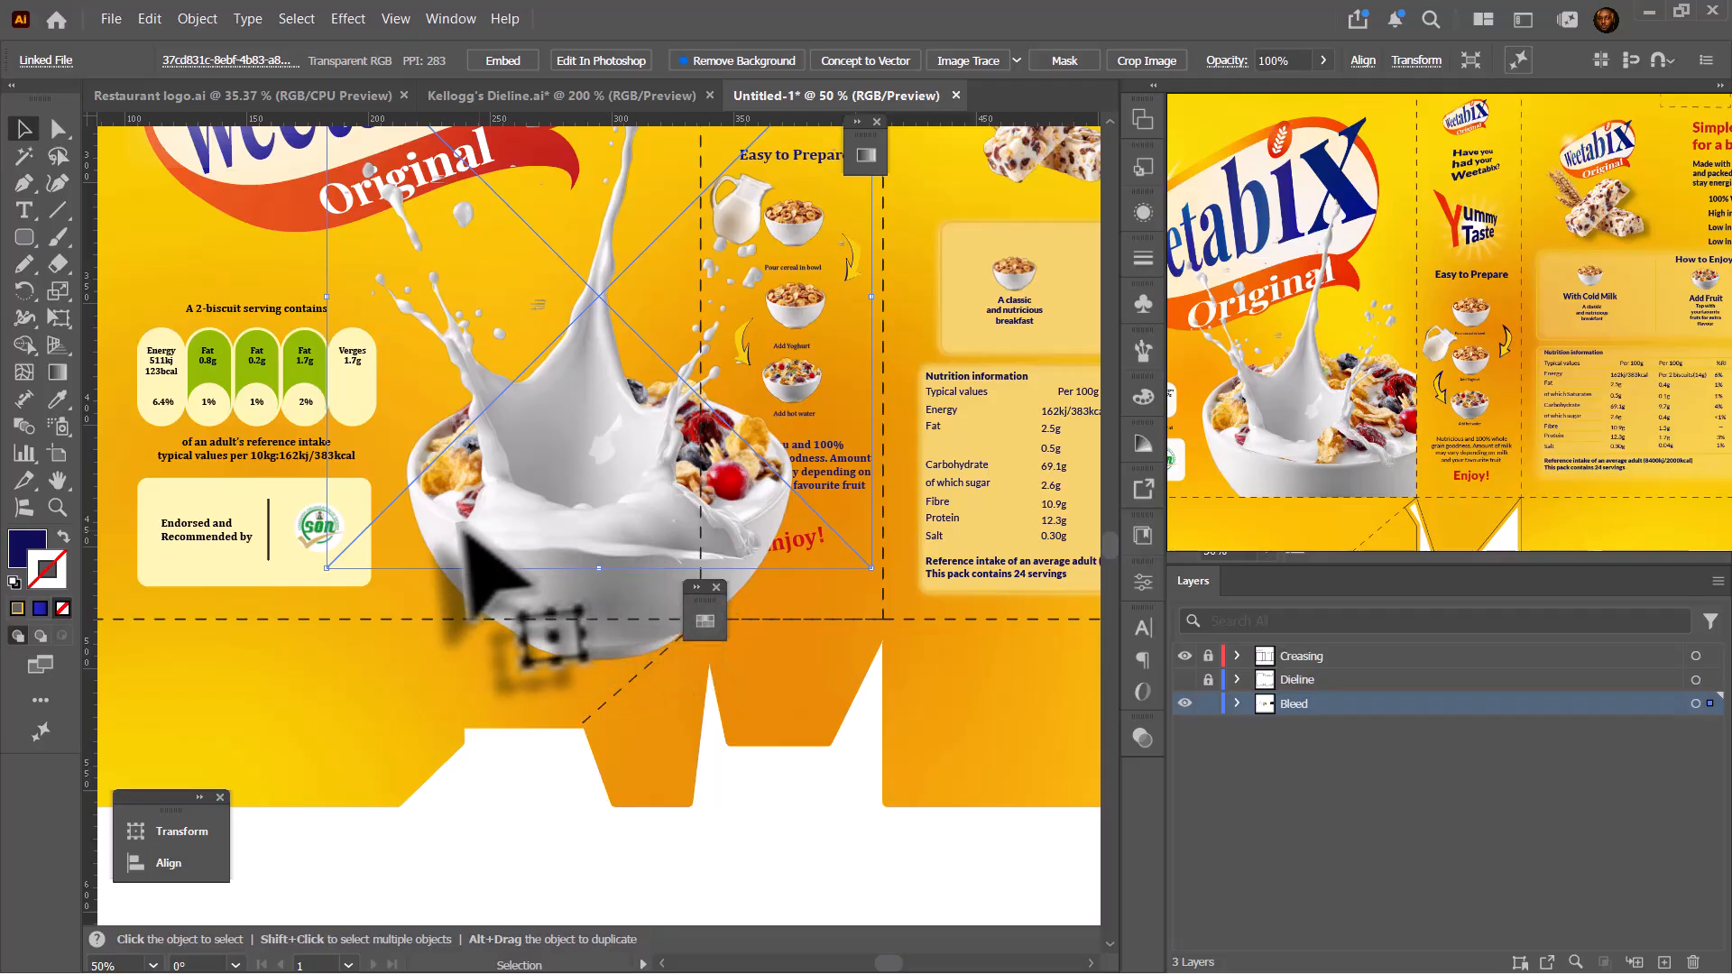
- Draw a closed Pen path about 250 mm wide and 226 mm high around the milk splash, following the bowl's front rim
left_click(24, 183)
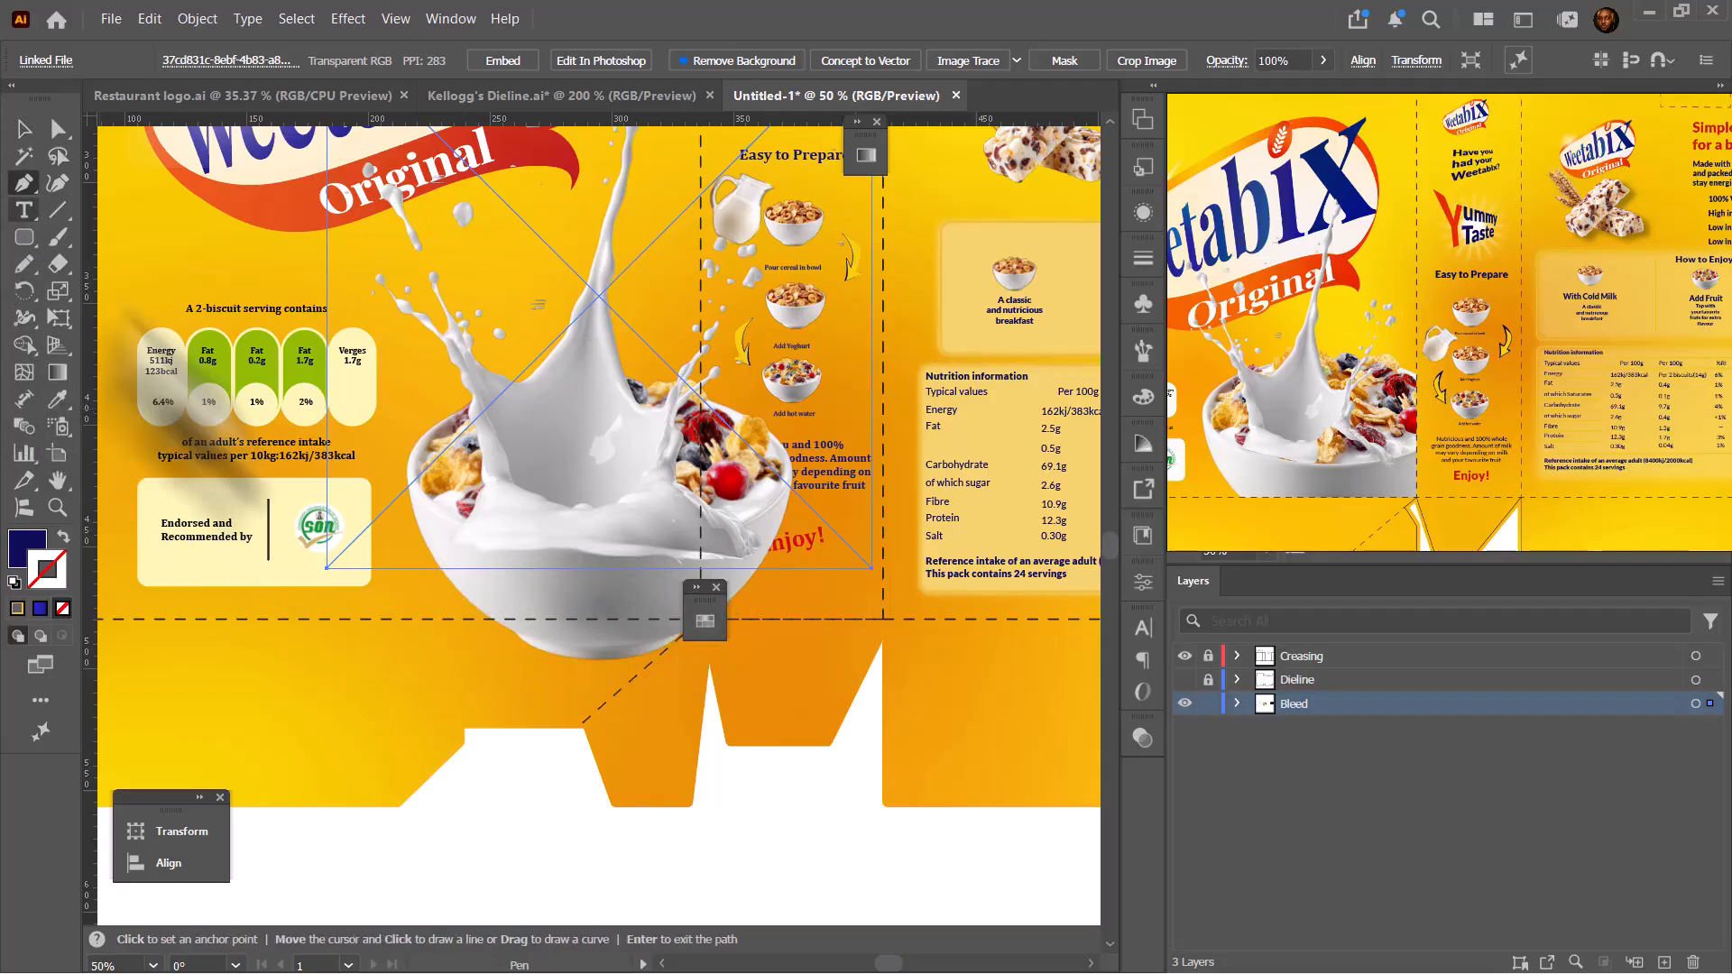
left_click(453, 524)
left_click_drag(641, 543, 660, 542)
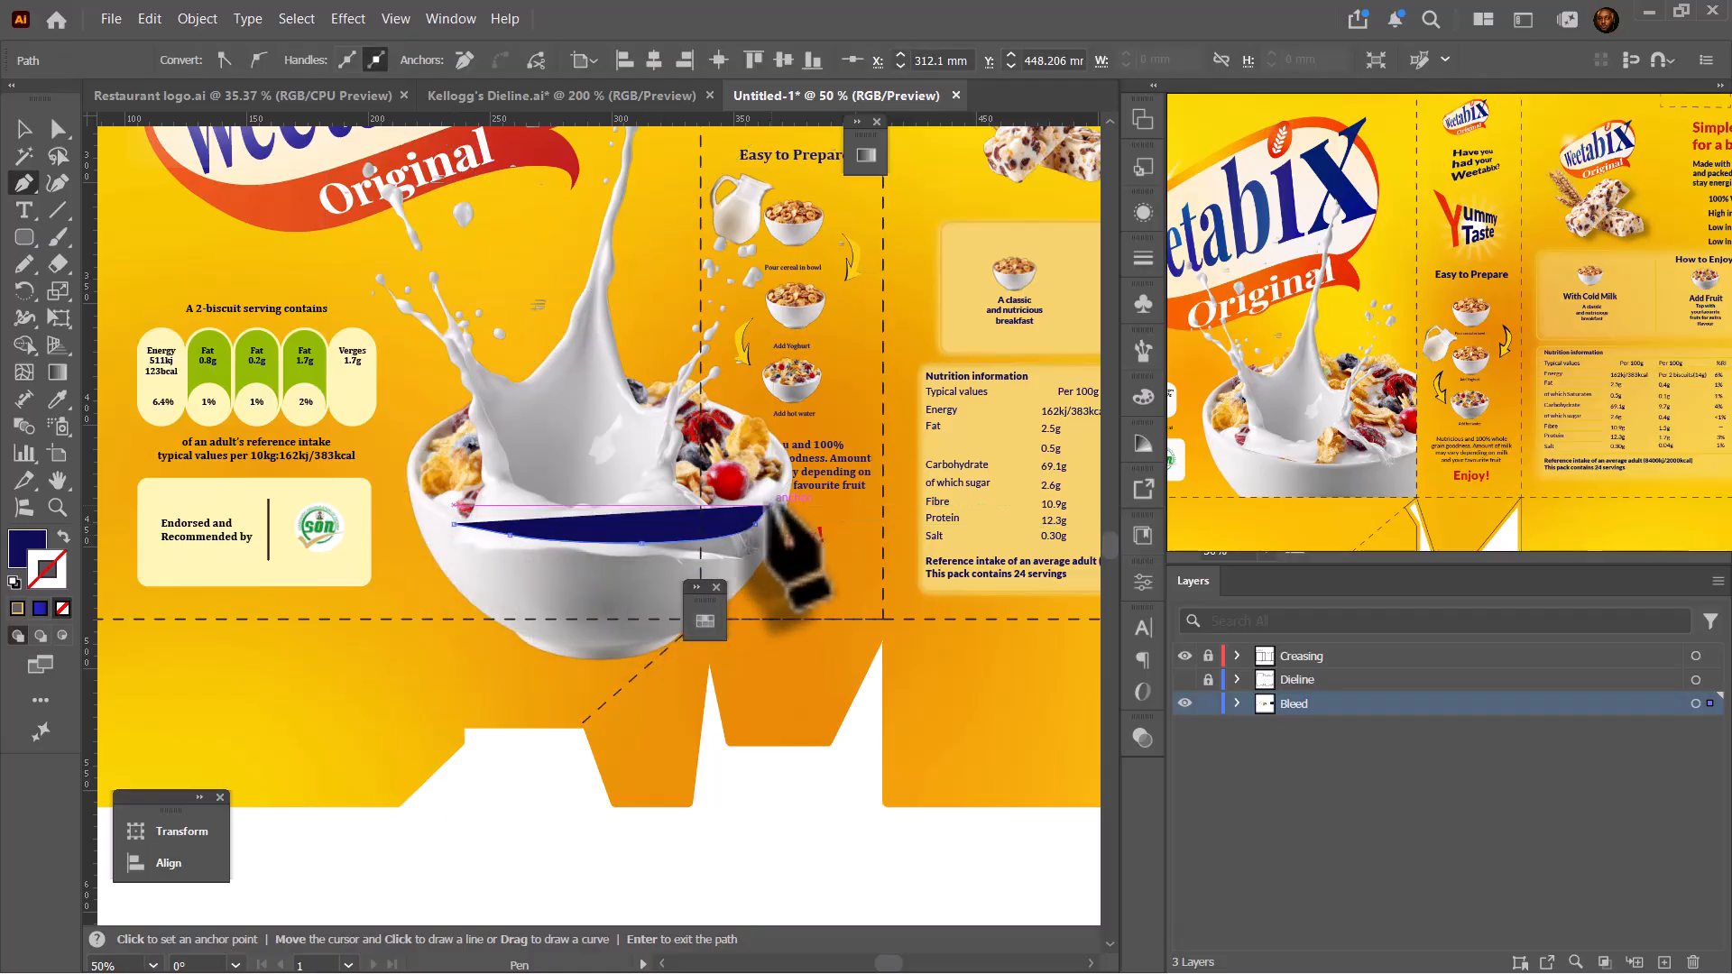
left_click(770, 506)
left_click(871, 200)
scroll(893, 149, "up", 5)
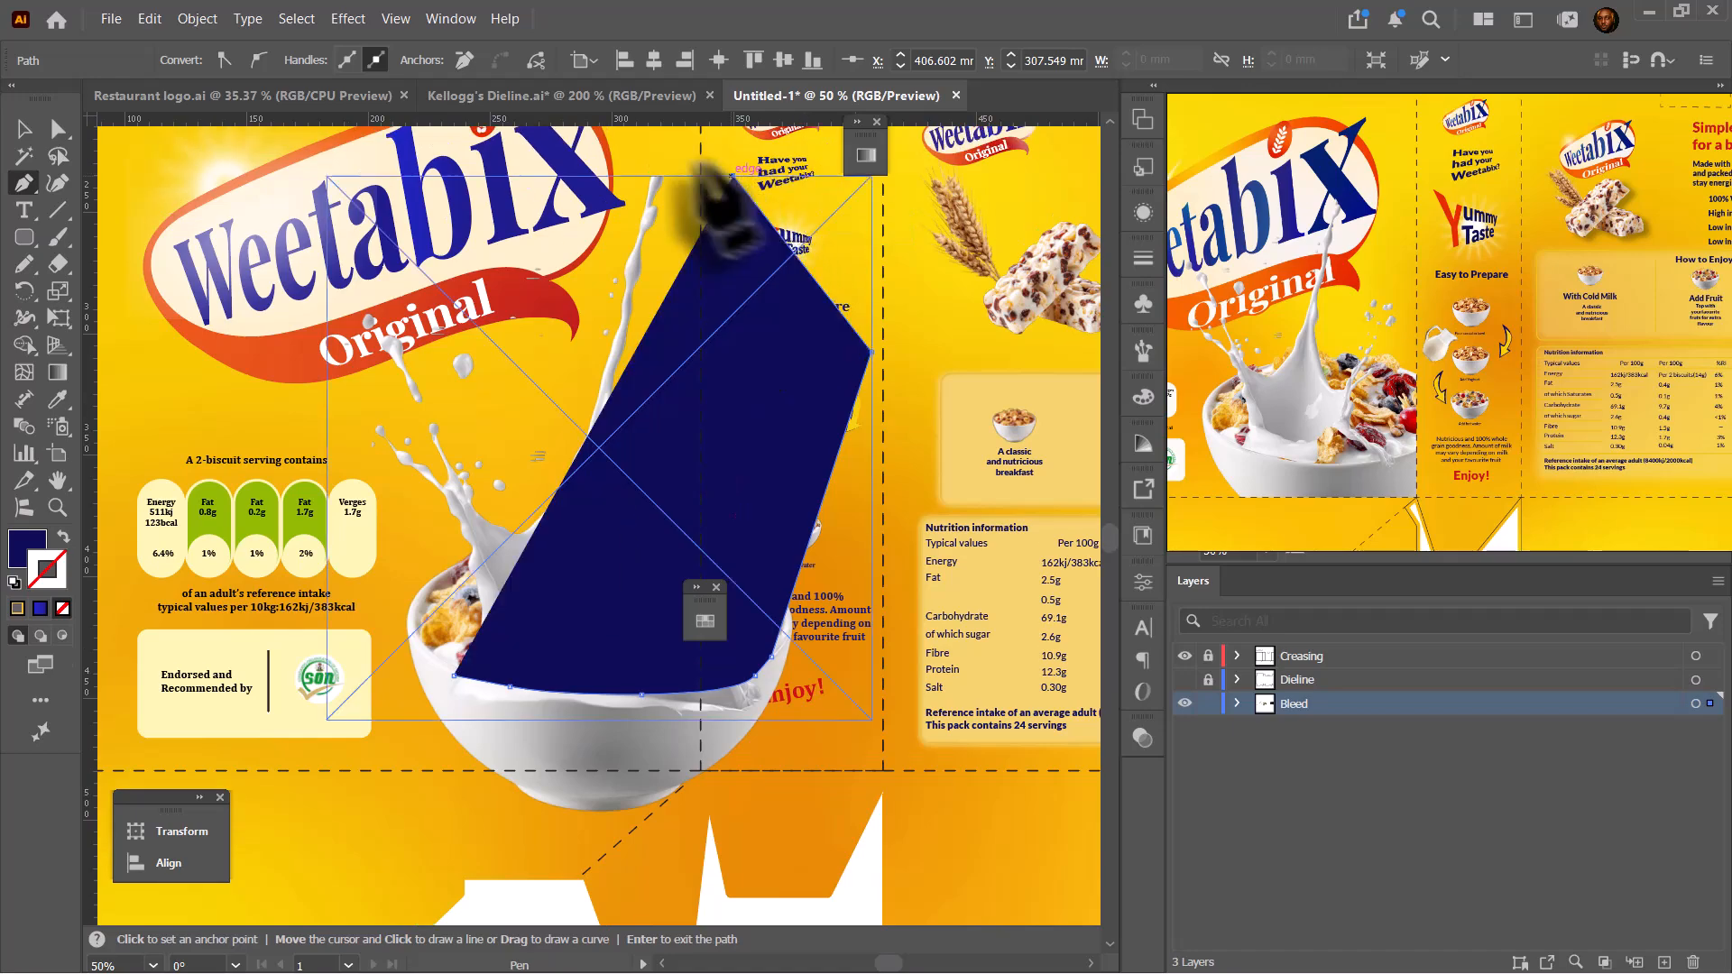
left_click_drag(622, 154, 494, 185)
left_click(283, 253)
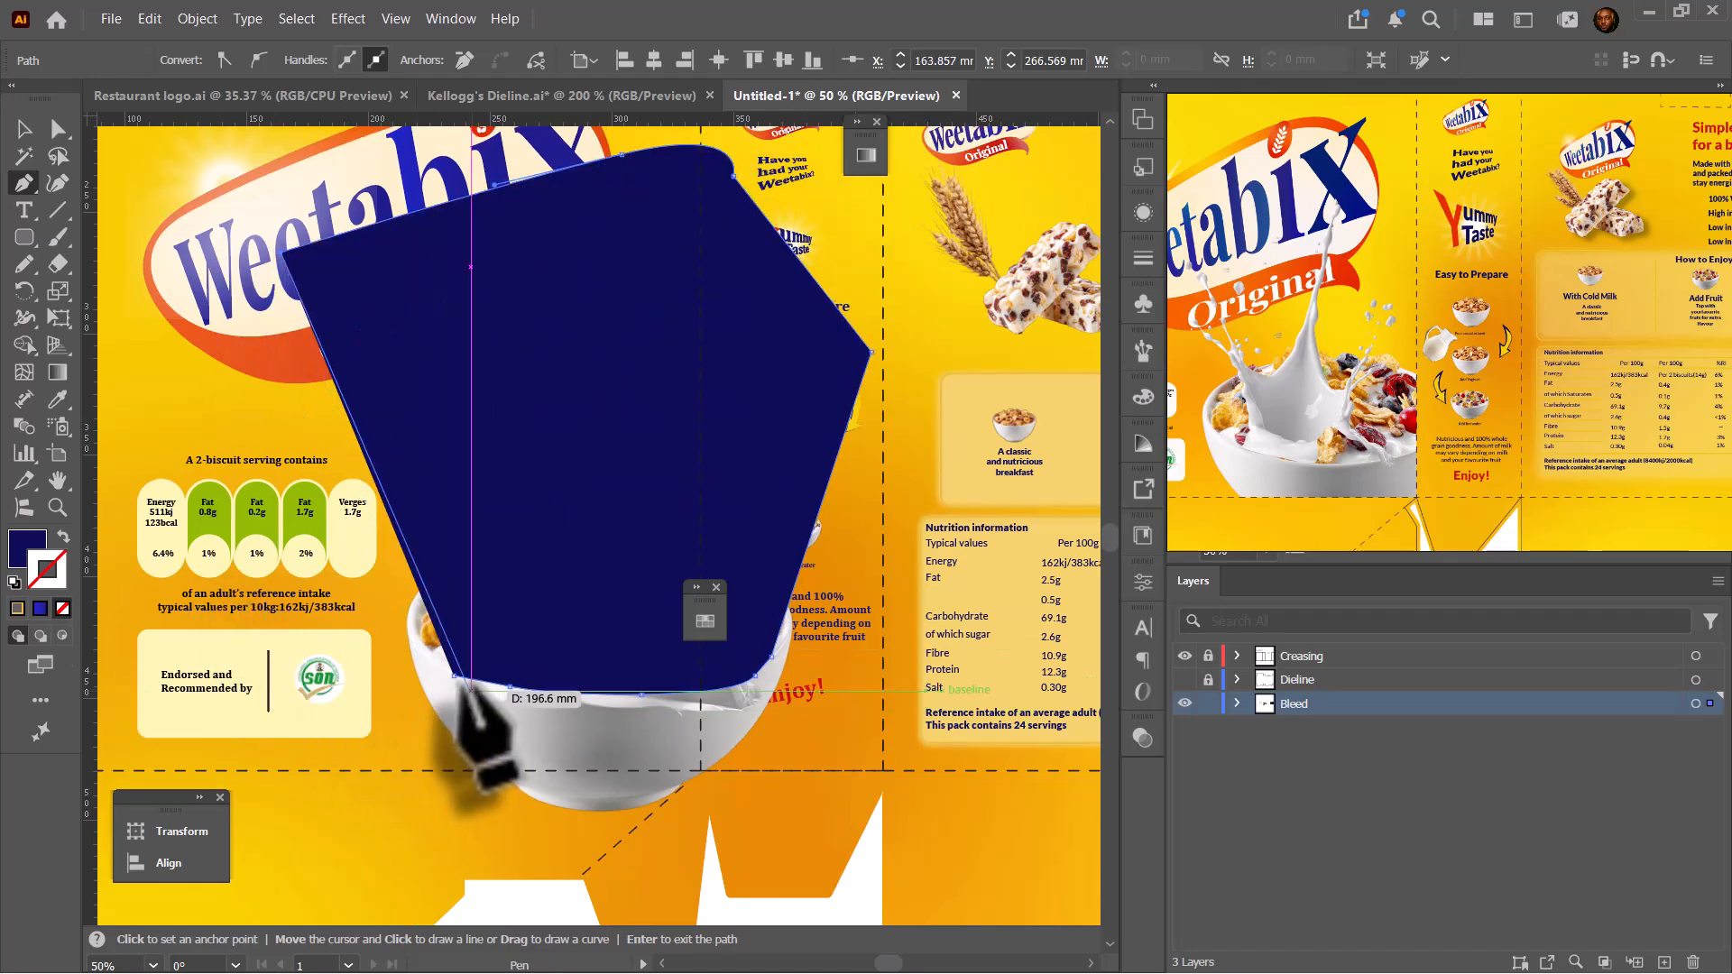
left_click_drag(461, 679, 742, 711)
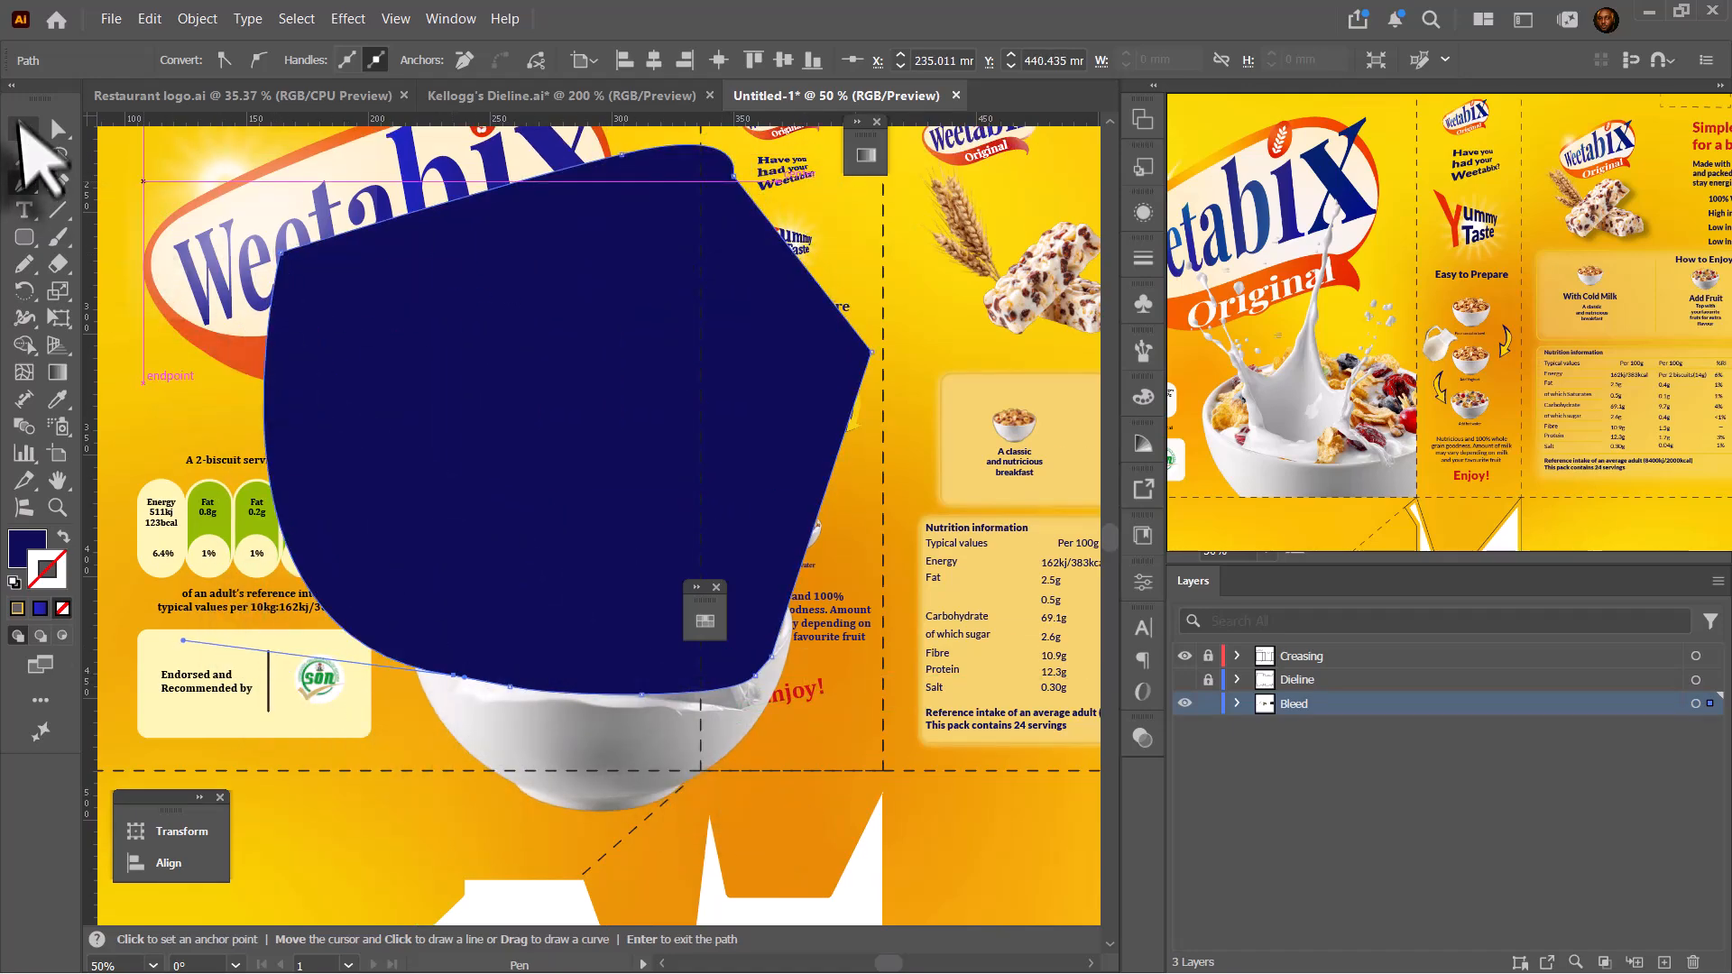
- Remove the drawn path's fill and use the path as a clipping mask for the milk splash image
left_click(23, 129)
left_click(15, 558)
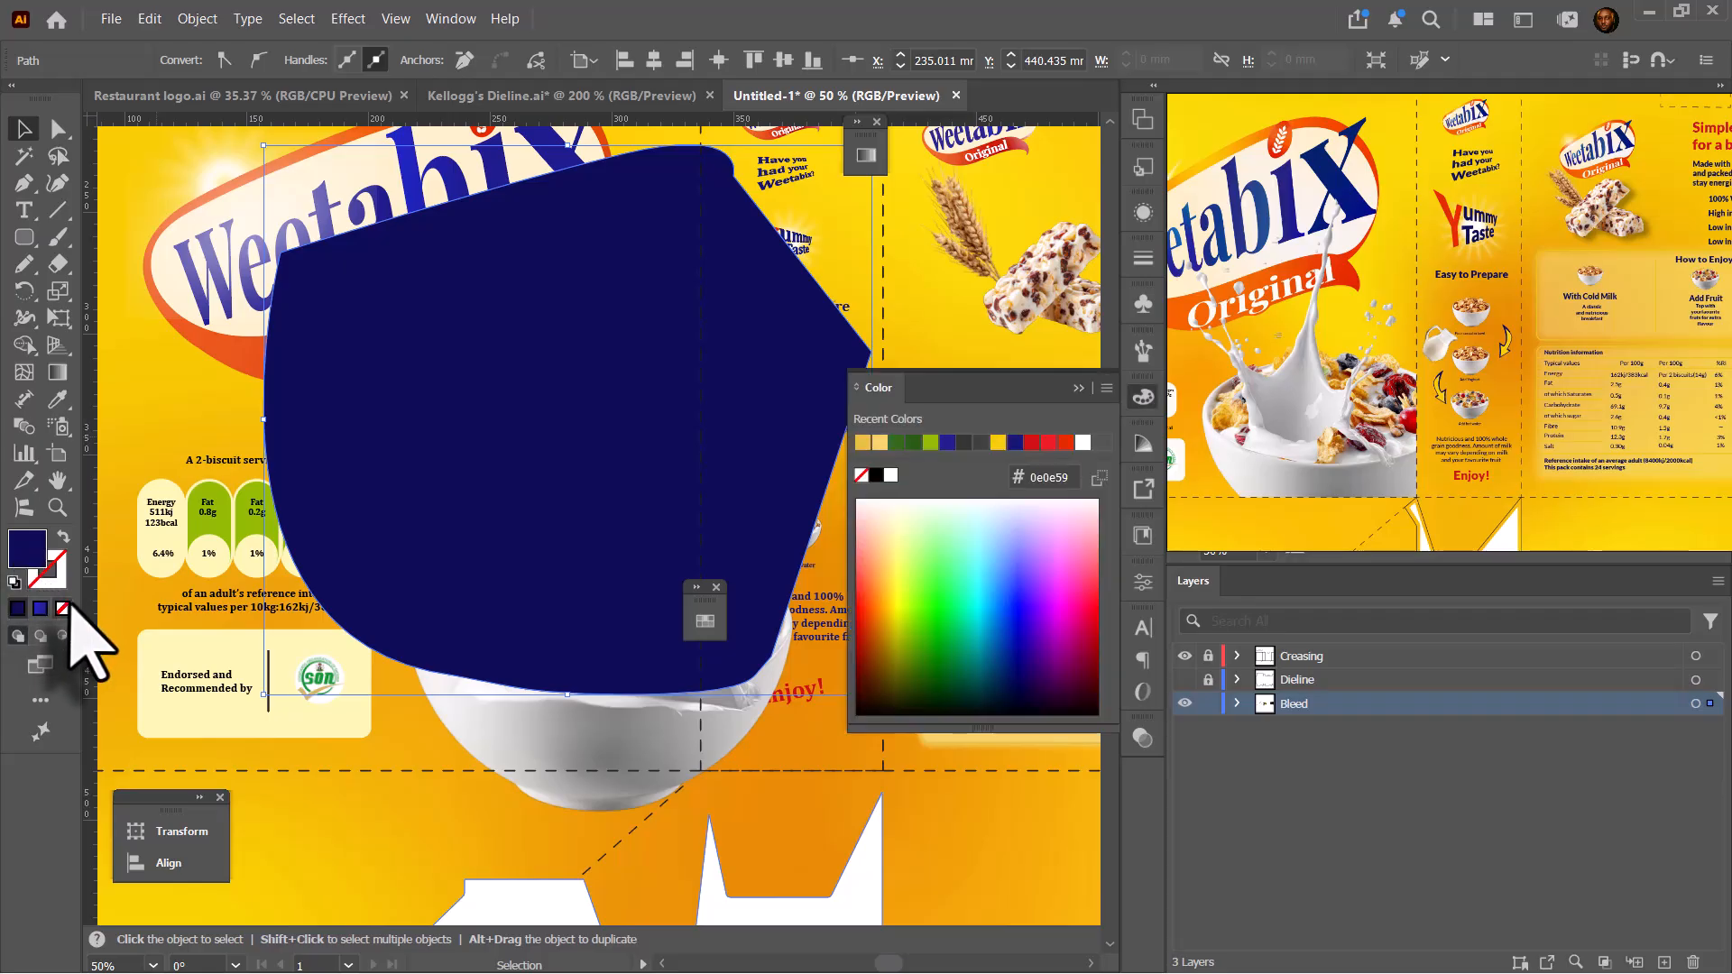
left_click(62, 608)
left_click(546, 554, "shift")
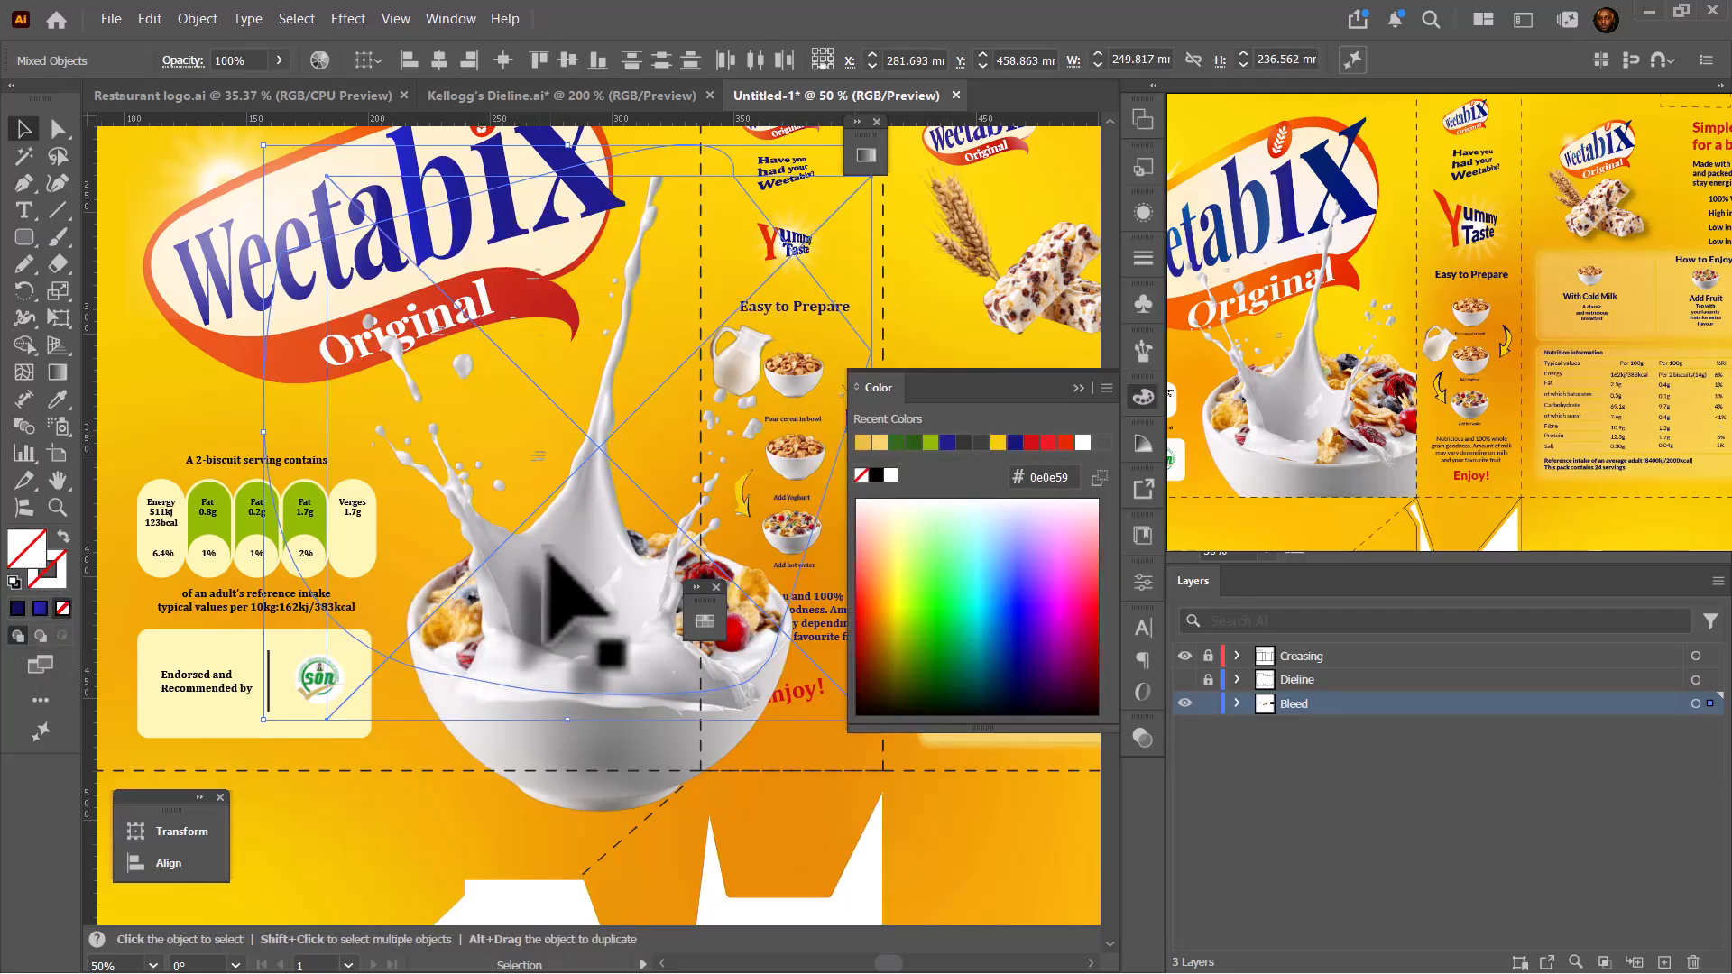
right_click(551, 555)
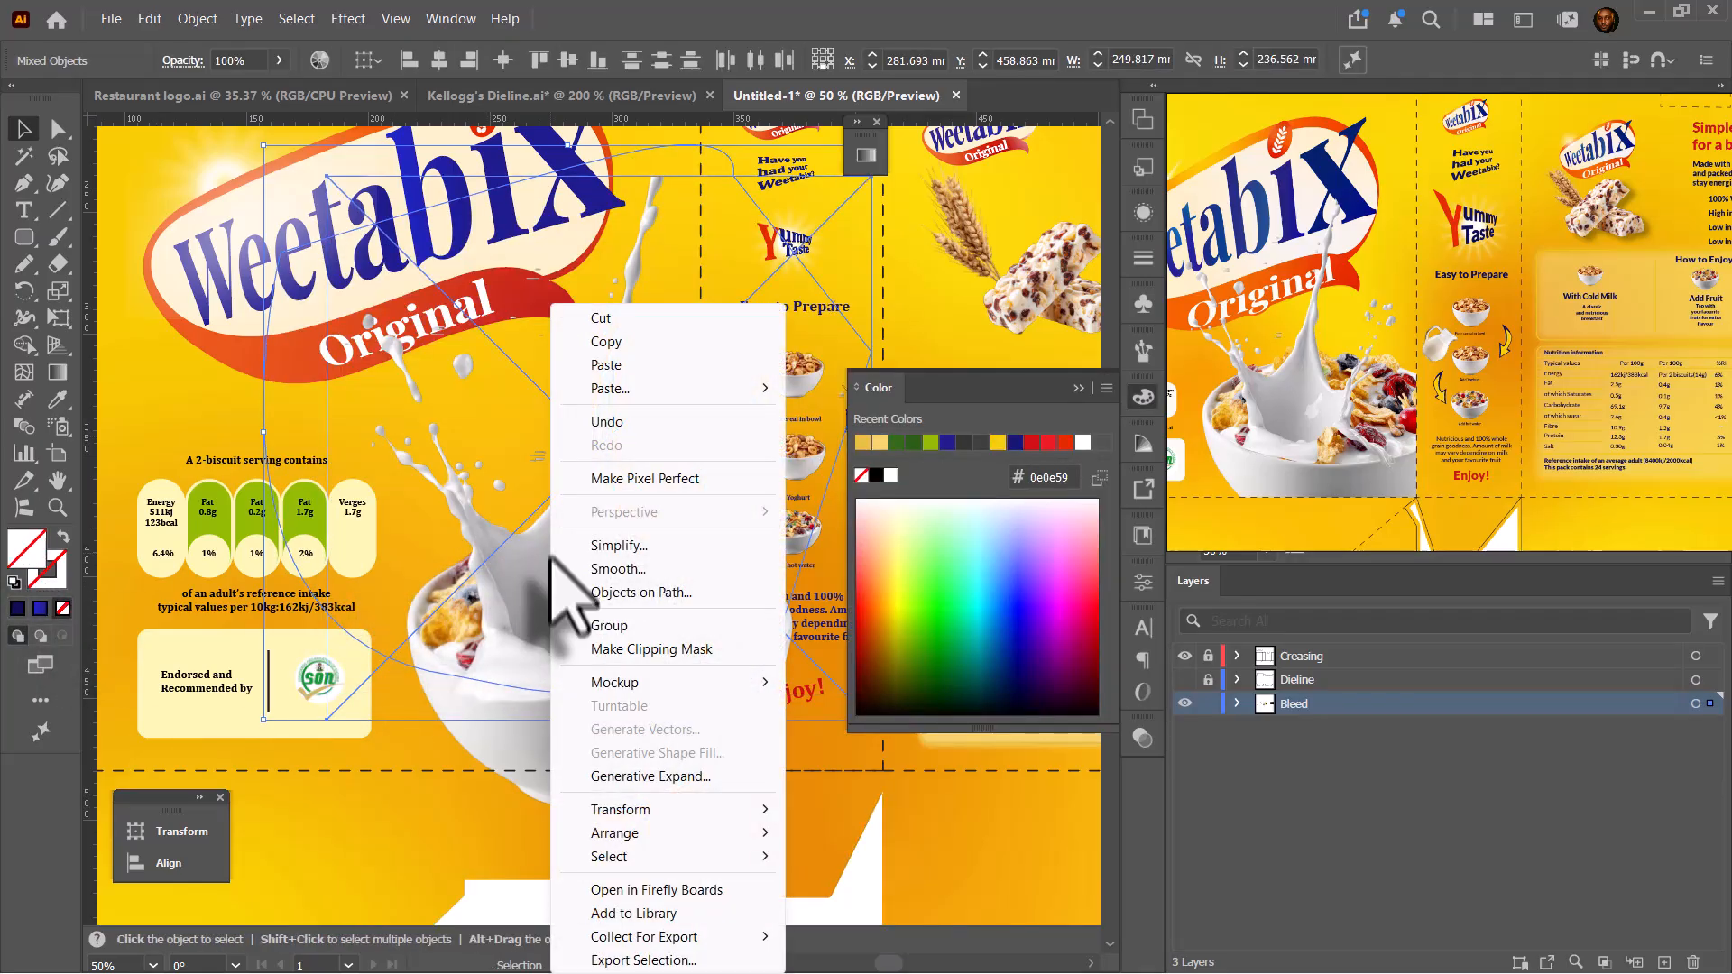
left_click(629, 651)
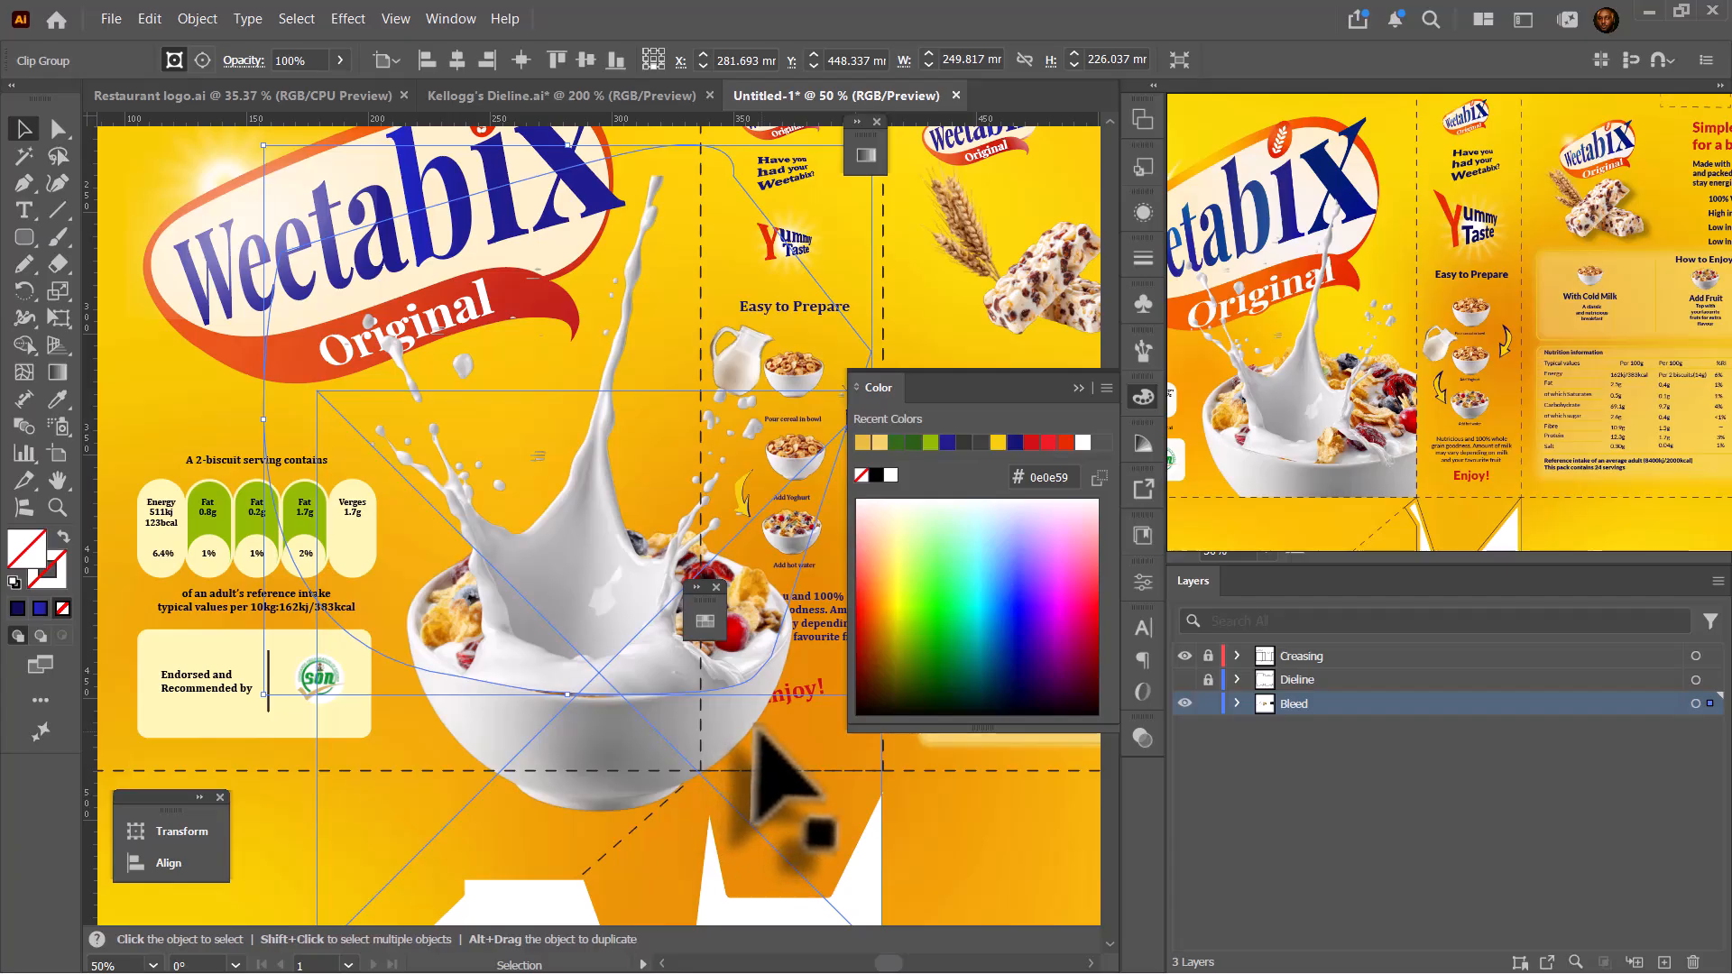
- Move the clipping path's anchor at the bowl's front rim to X 260.06 mm, Y 446.2 mm to fit the splash to the rim
key("a")
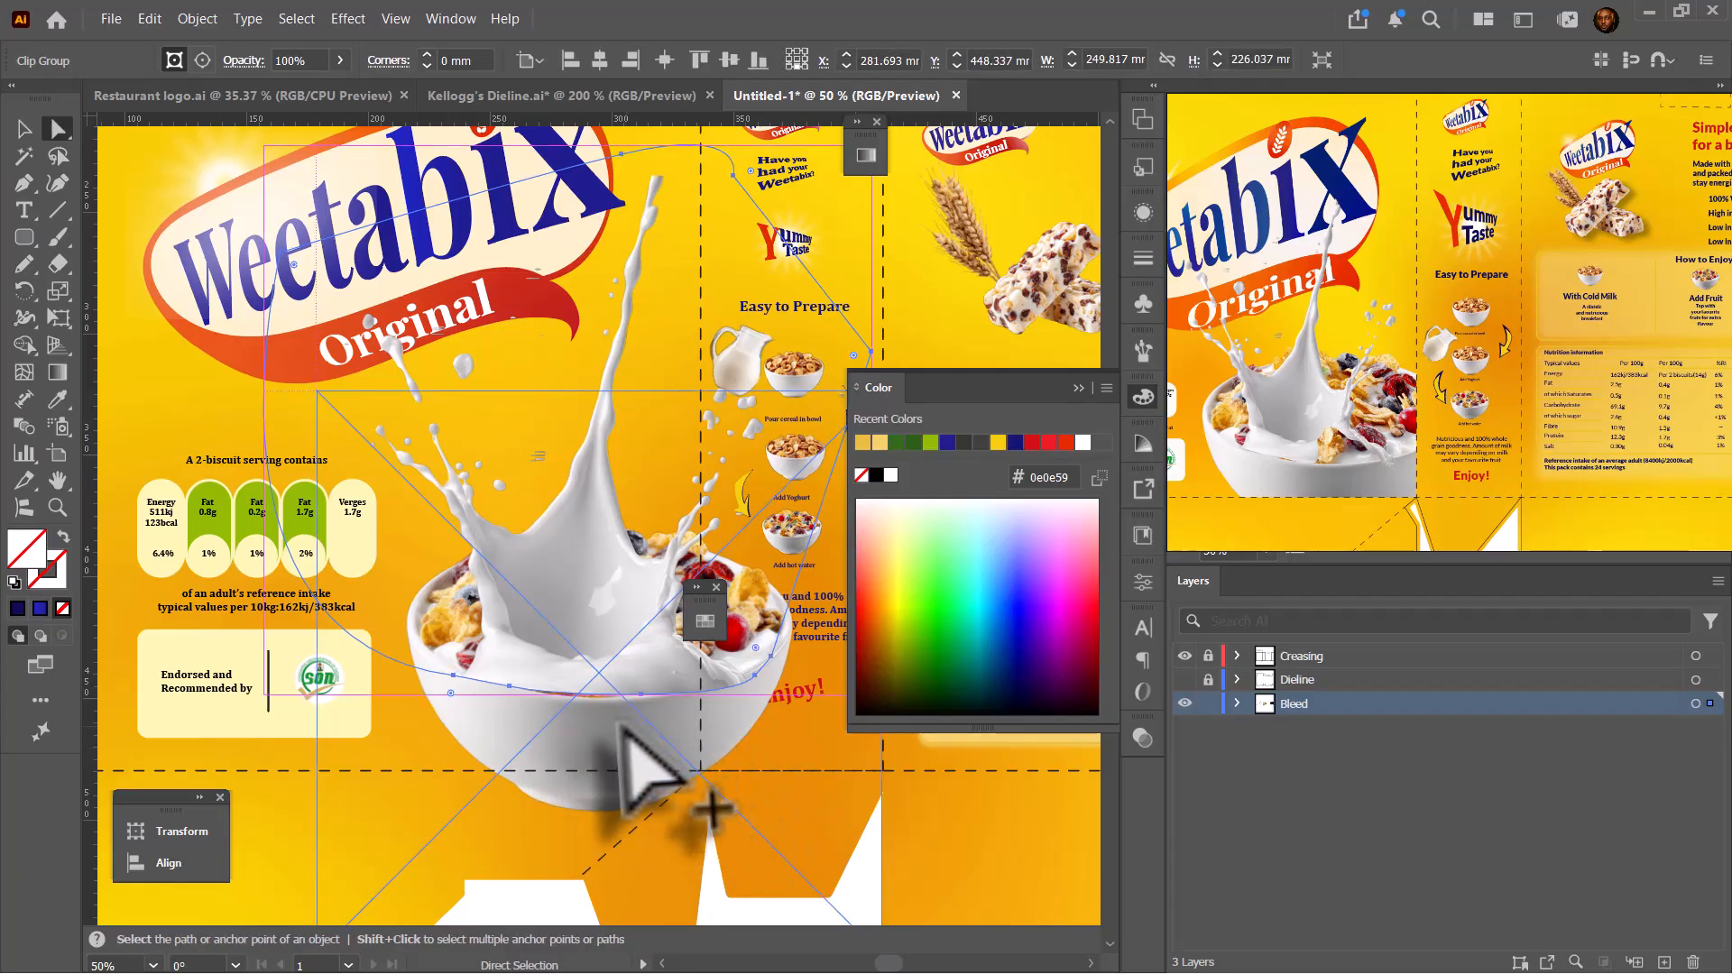
scroll(624, 724, "up", 3)
left_click(274, 612)
left_click_drag(275, 611, 292, 618)
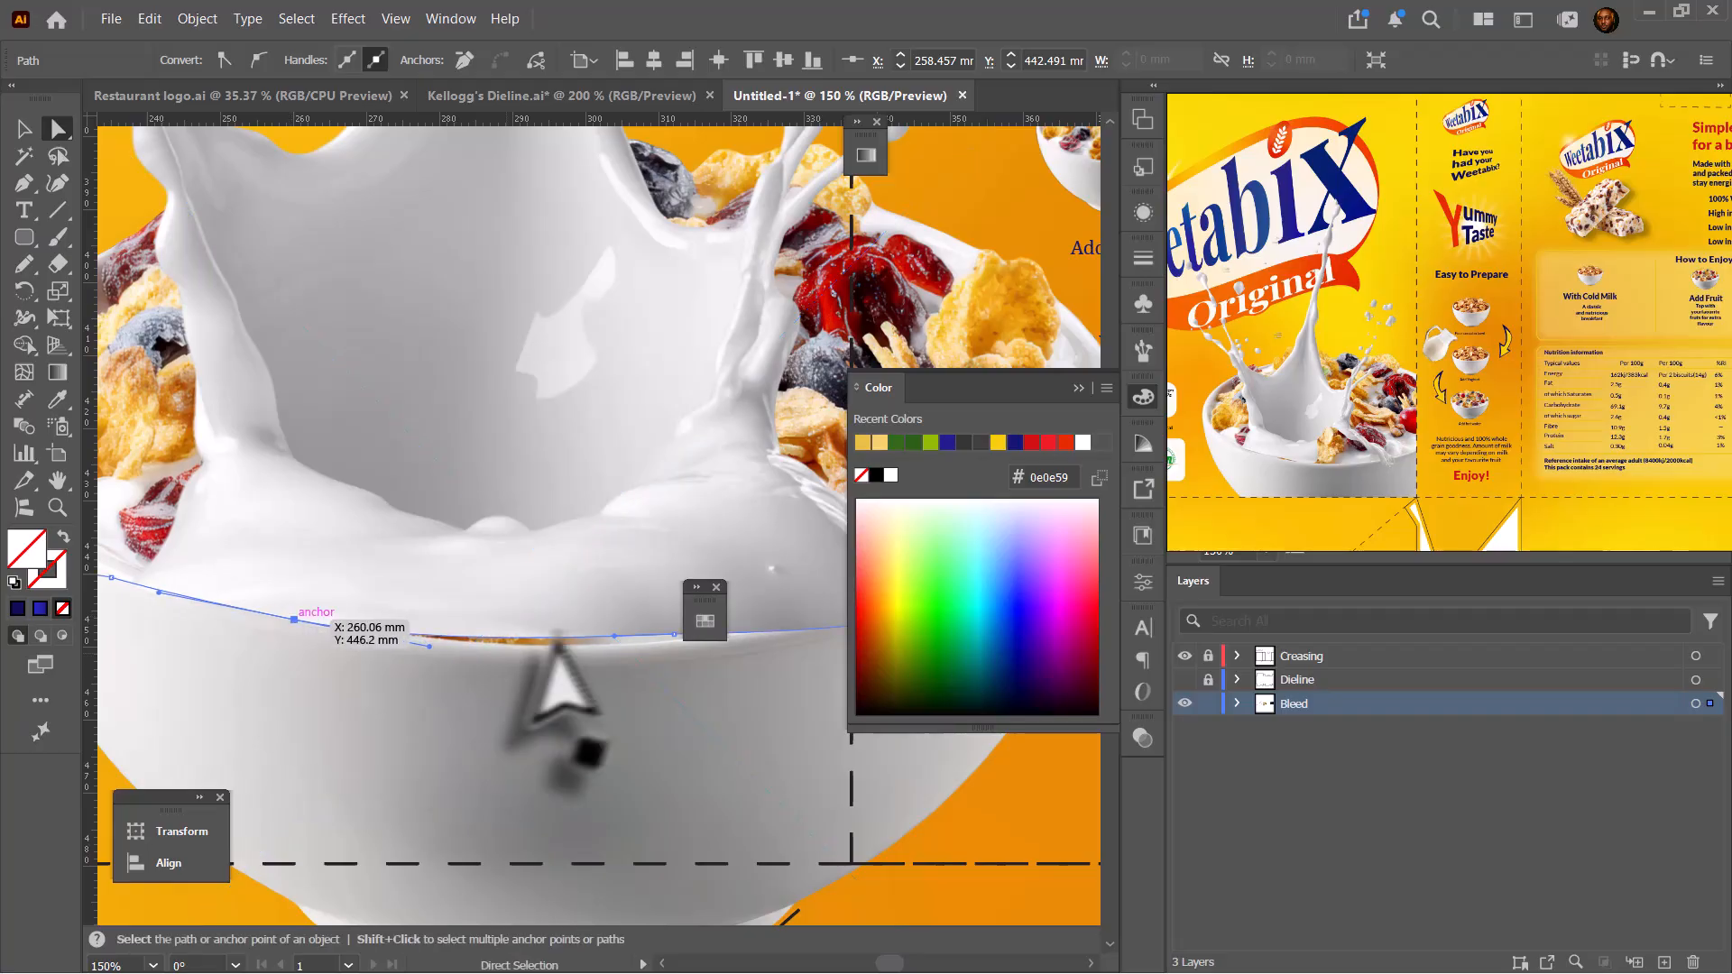
scroll(614, 661, "down", 3)
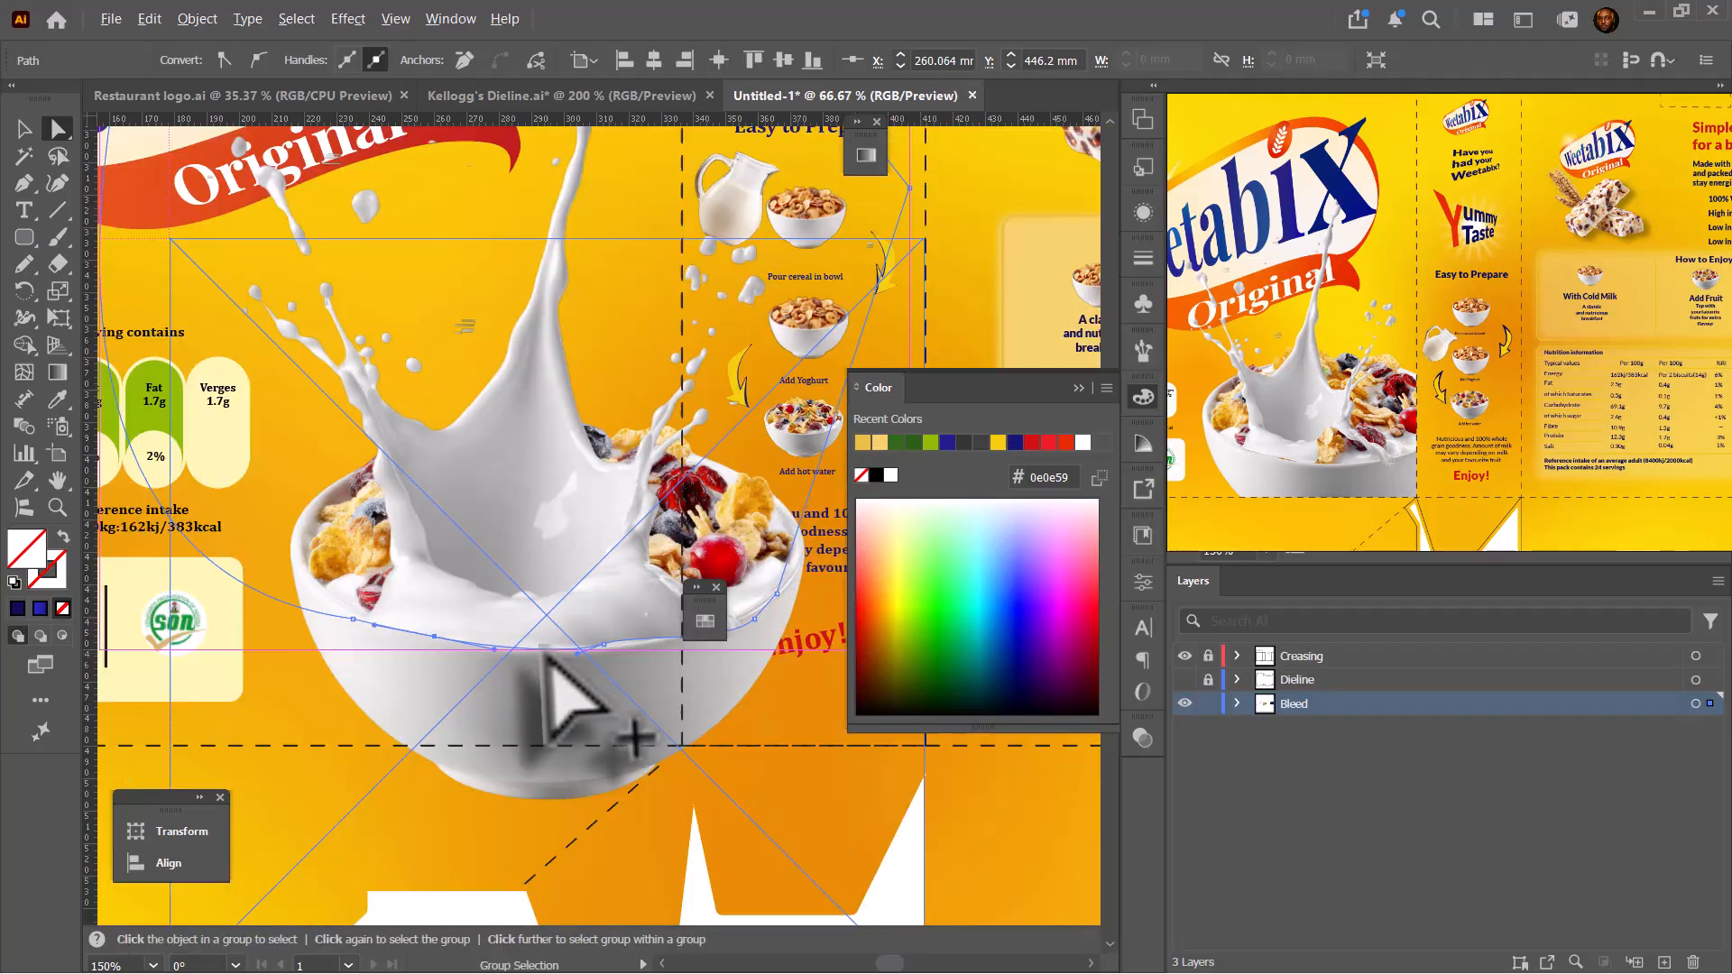
- Draw a 250 × 300 mm rectangle over the carton's front panel and use it as a clipping mask for the fruit cereal bowl image
key("v")
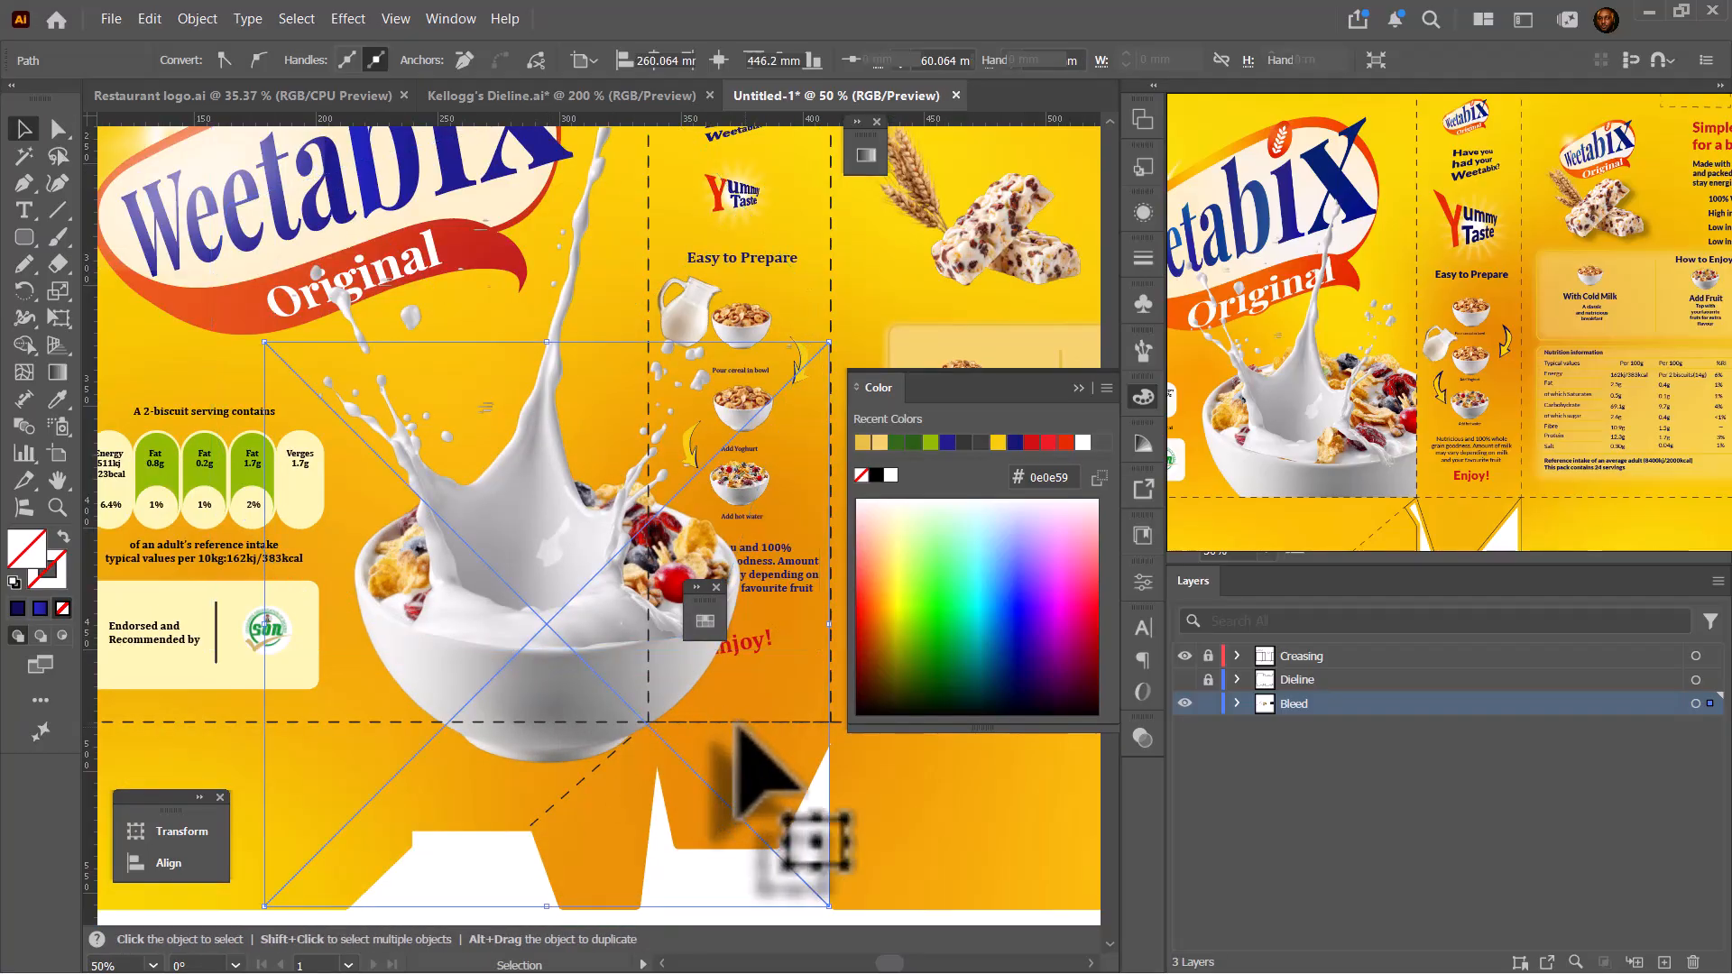
key("ctrl+shift+a")
scroll(632, 722, "down", 4)
scroll(563, 715, "up", 2)
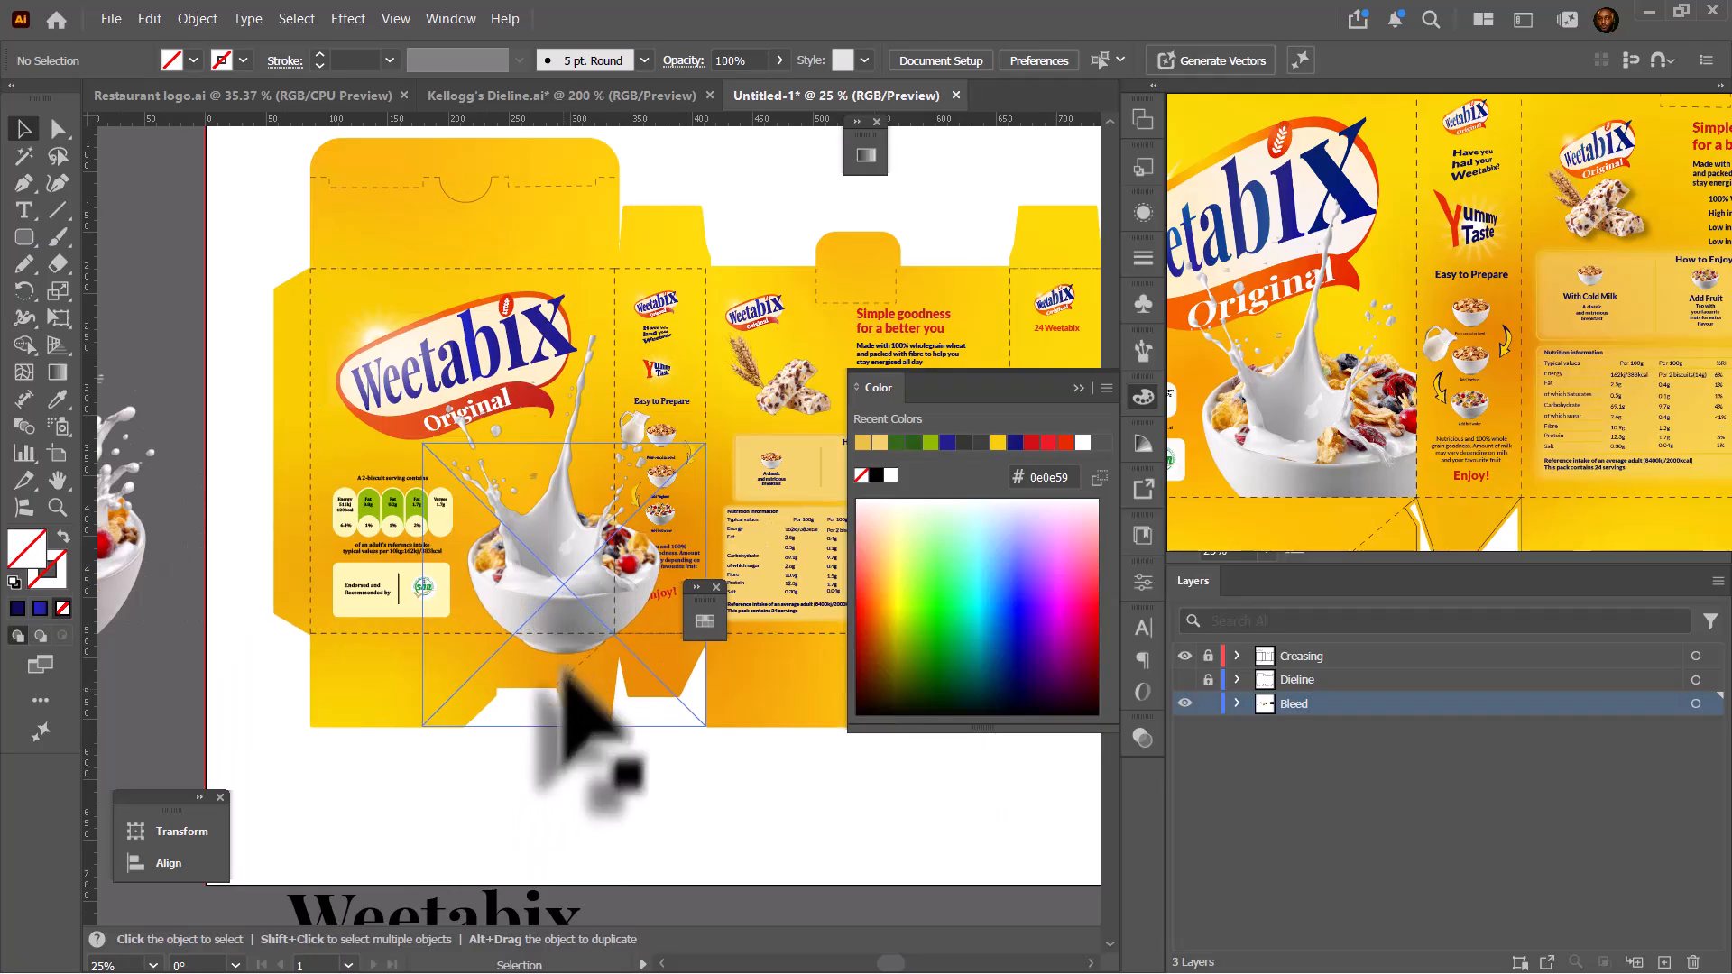
left_click(582, 635)
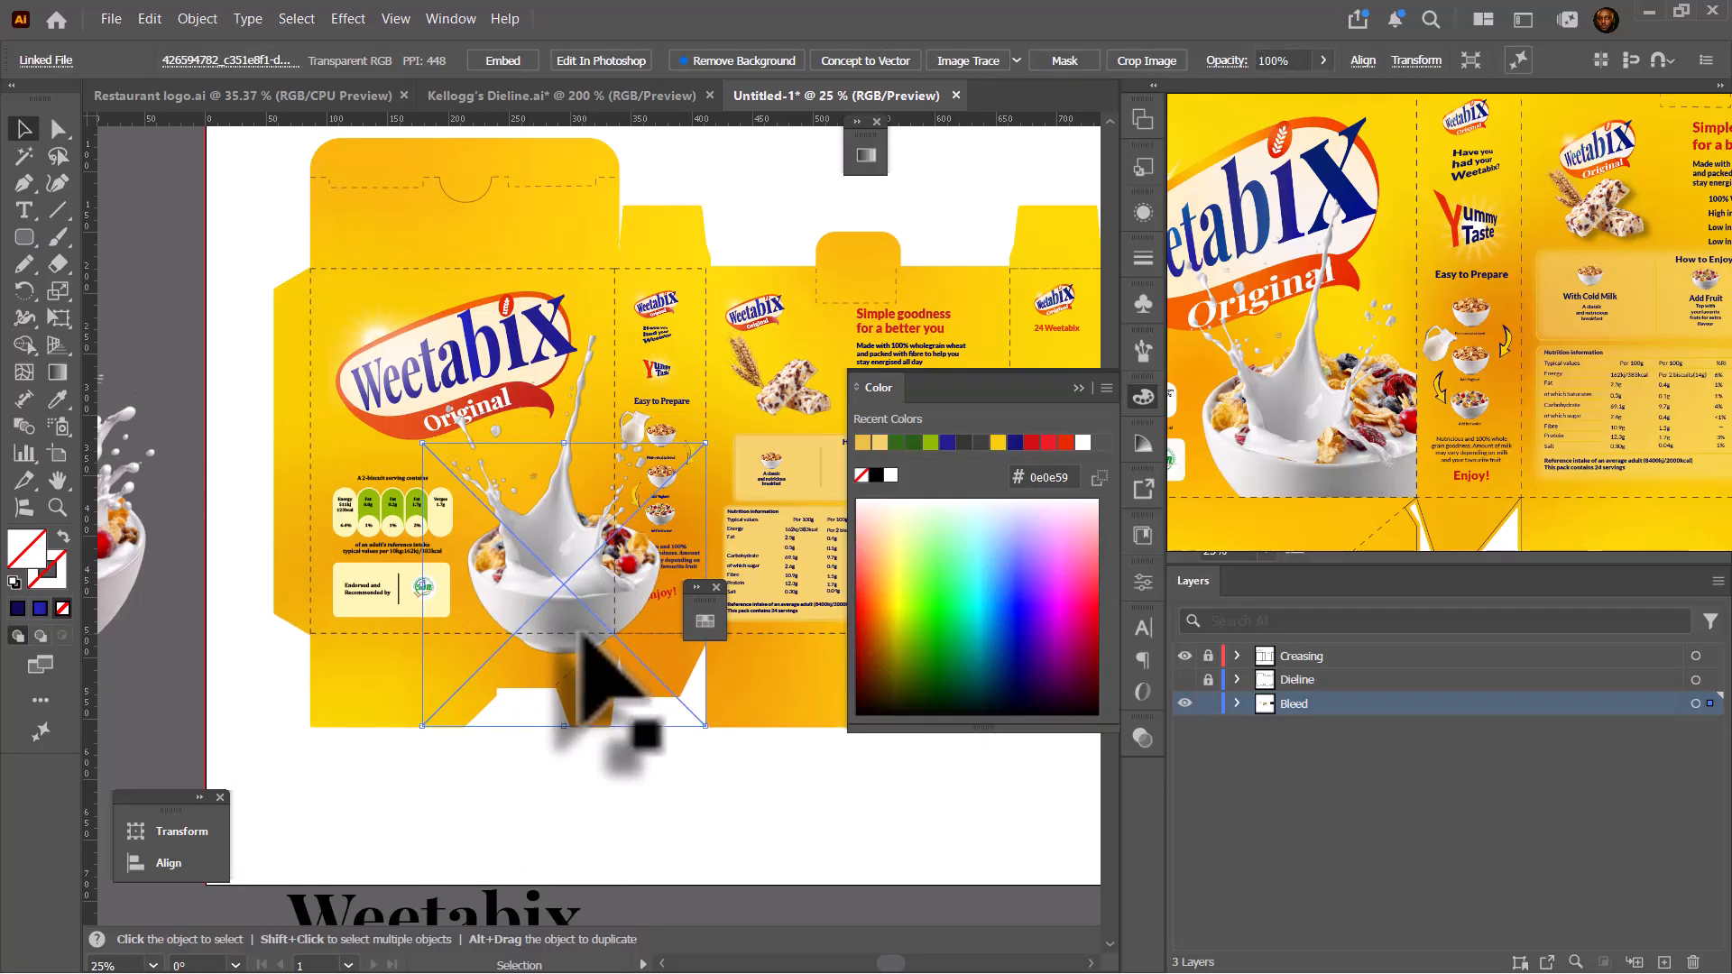
left_click(24, 237)
left_click(117, 236)
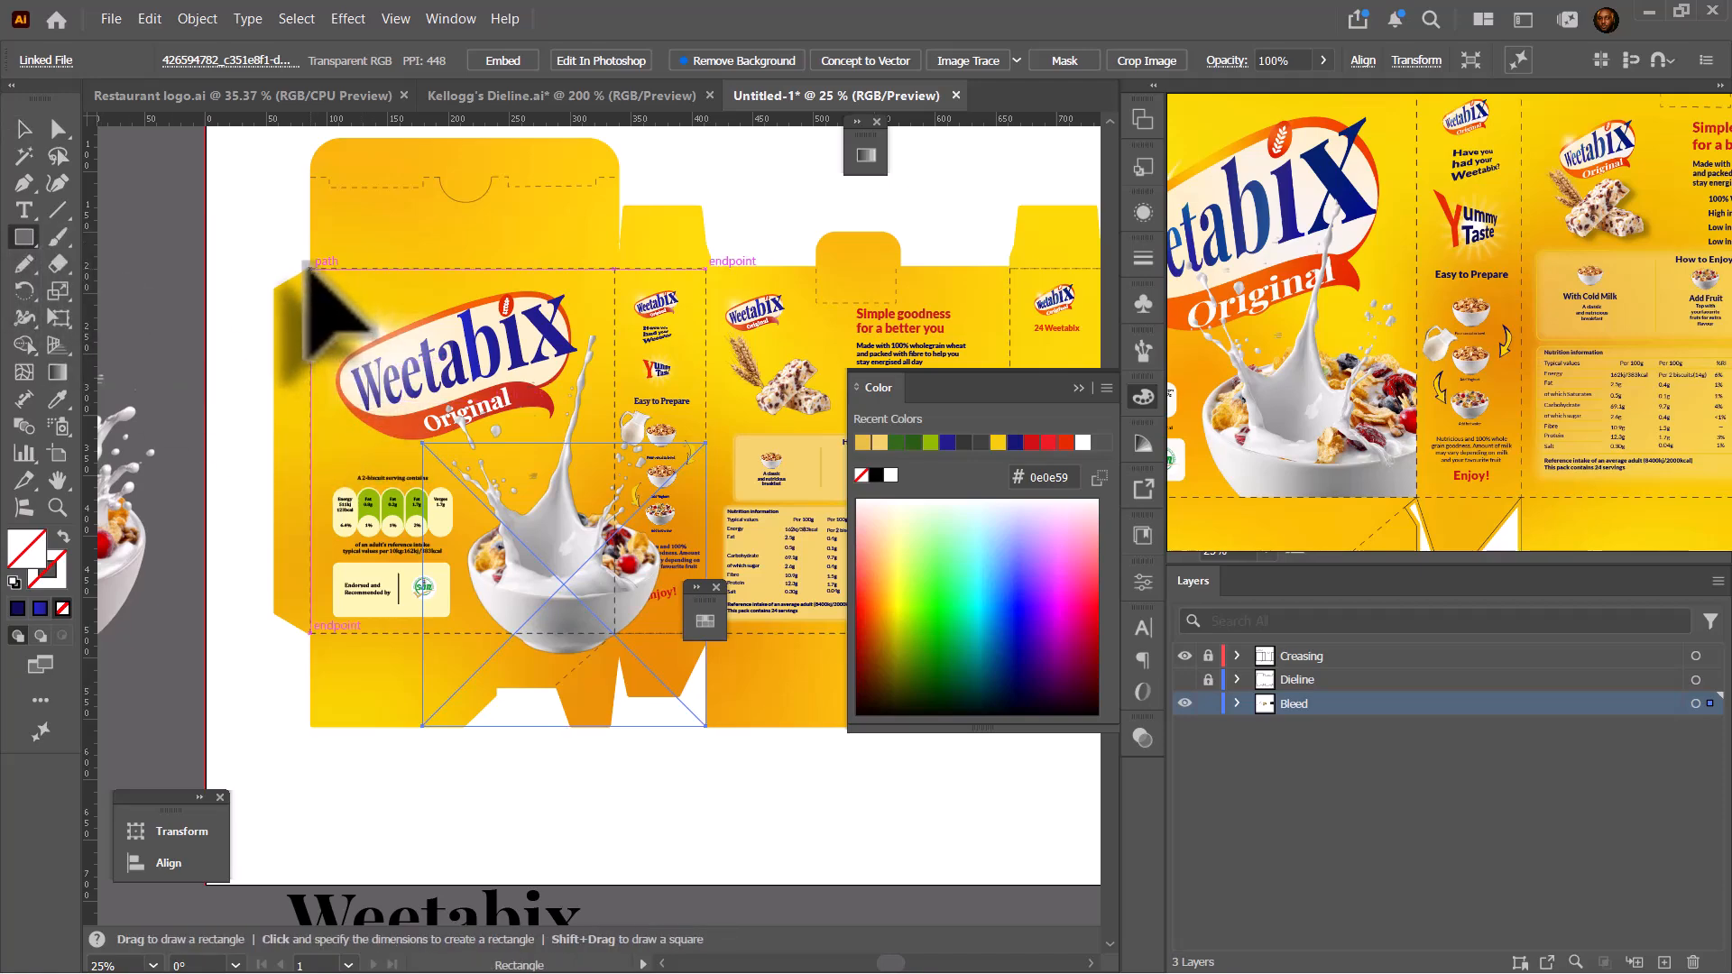
left_click_drag(311, 269, 615, 632)
key("v")
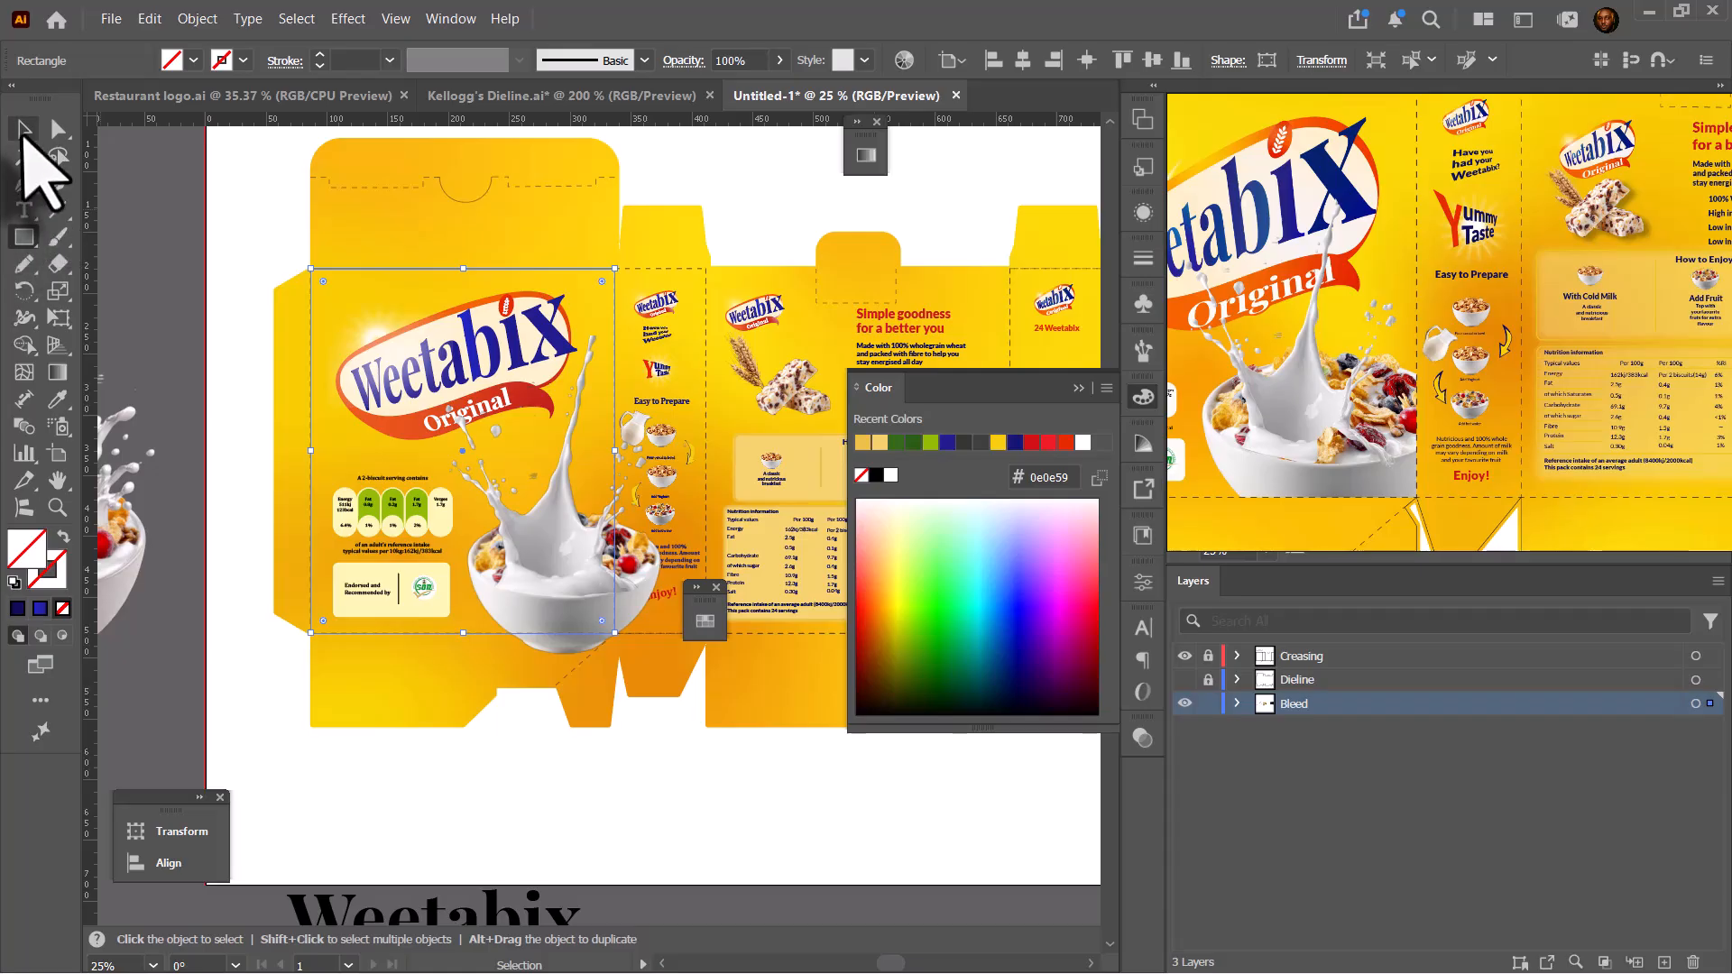
right_click(643, 600)
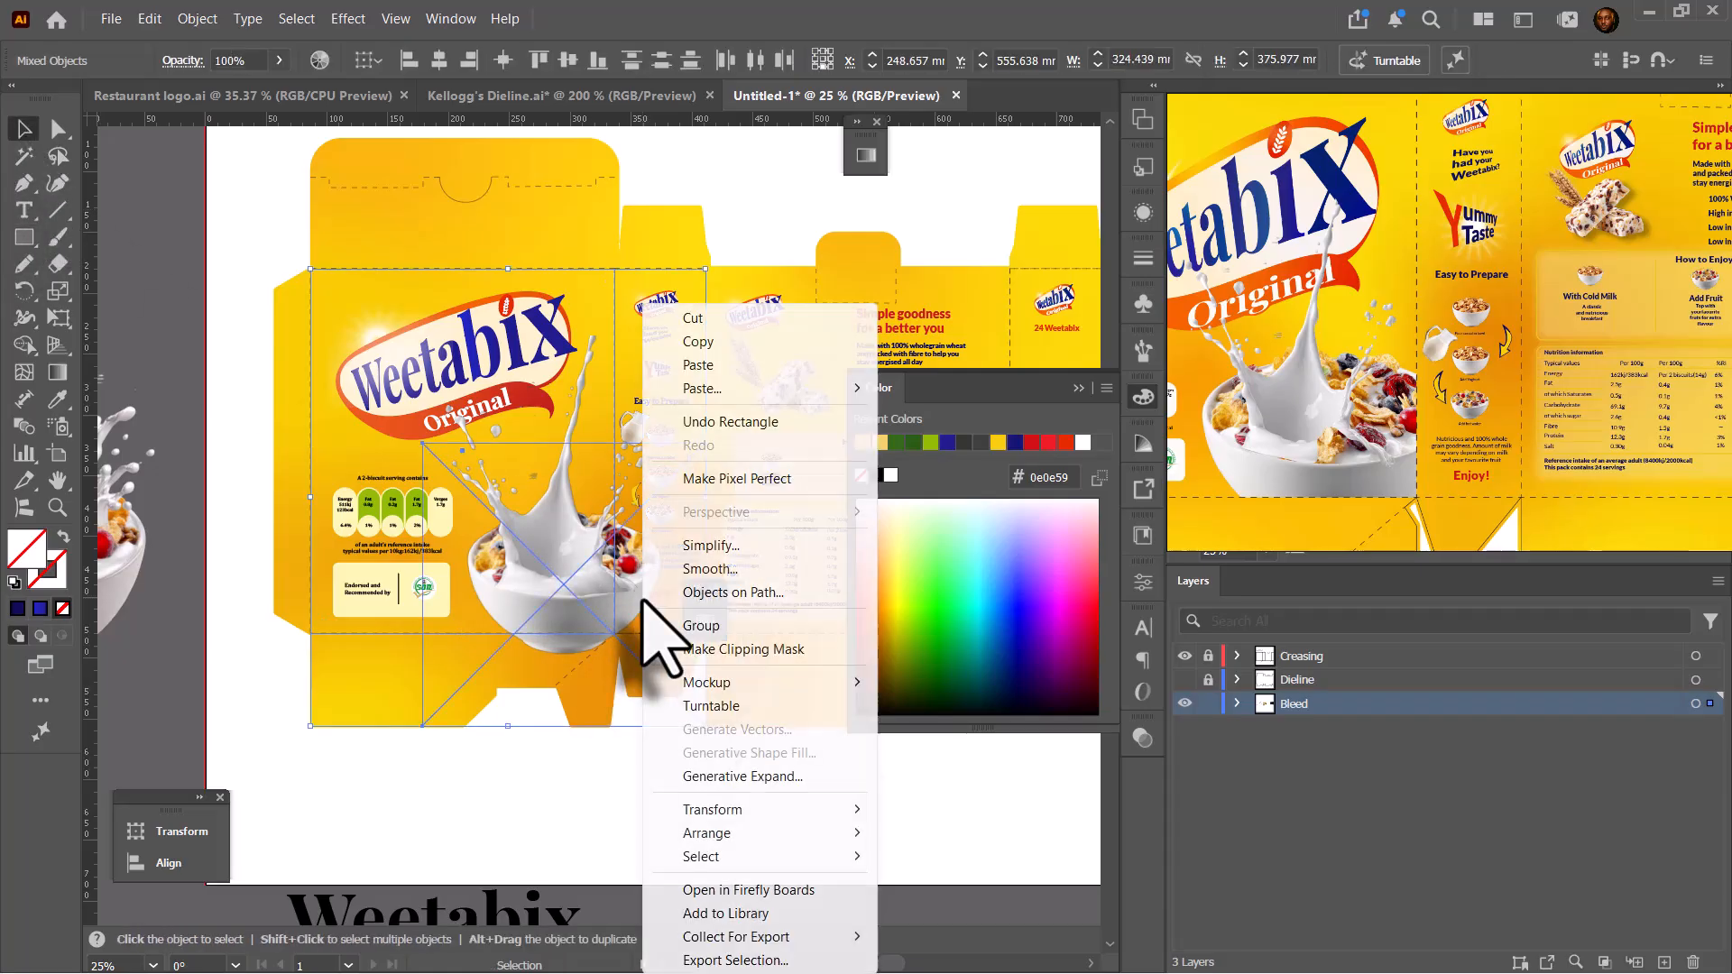
left_click(733, 648)
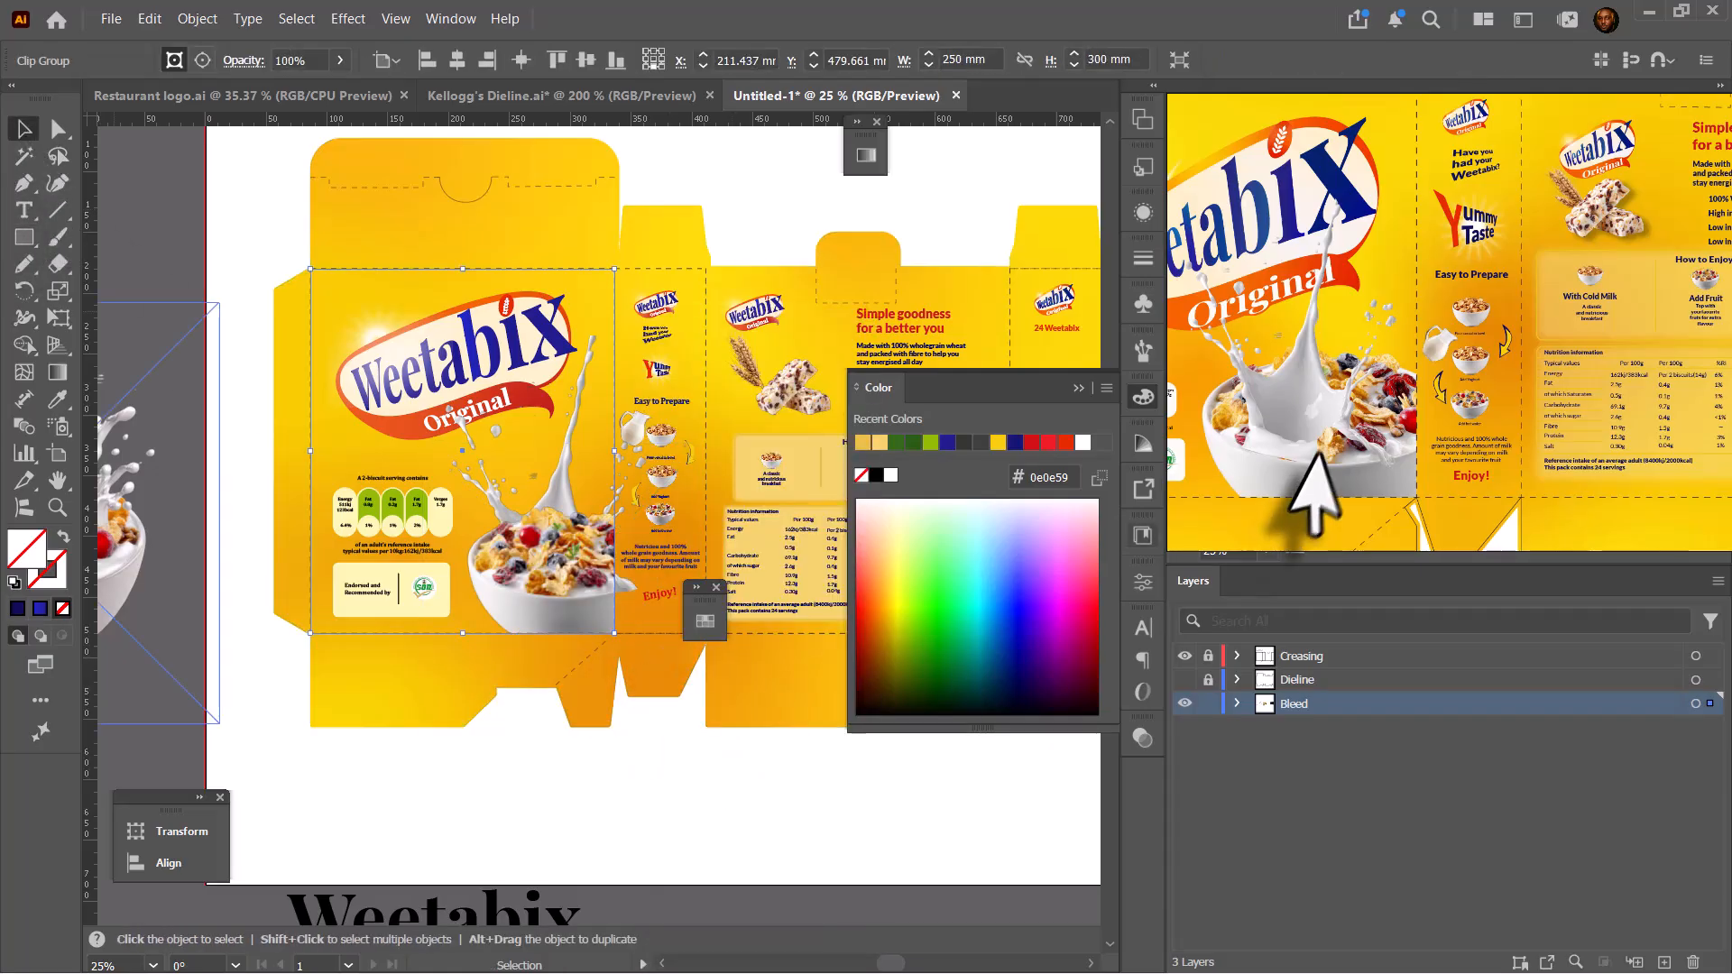
- Gather the two spare milk splash images beside the spare fruit bowl, outside the artboard
scroll(550, 519, "down", 3)
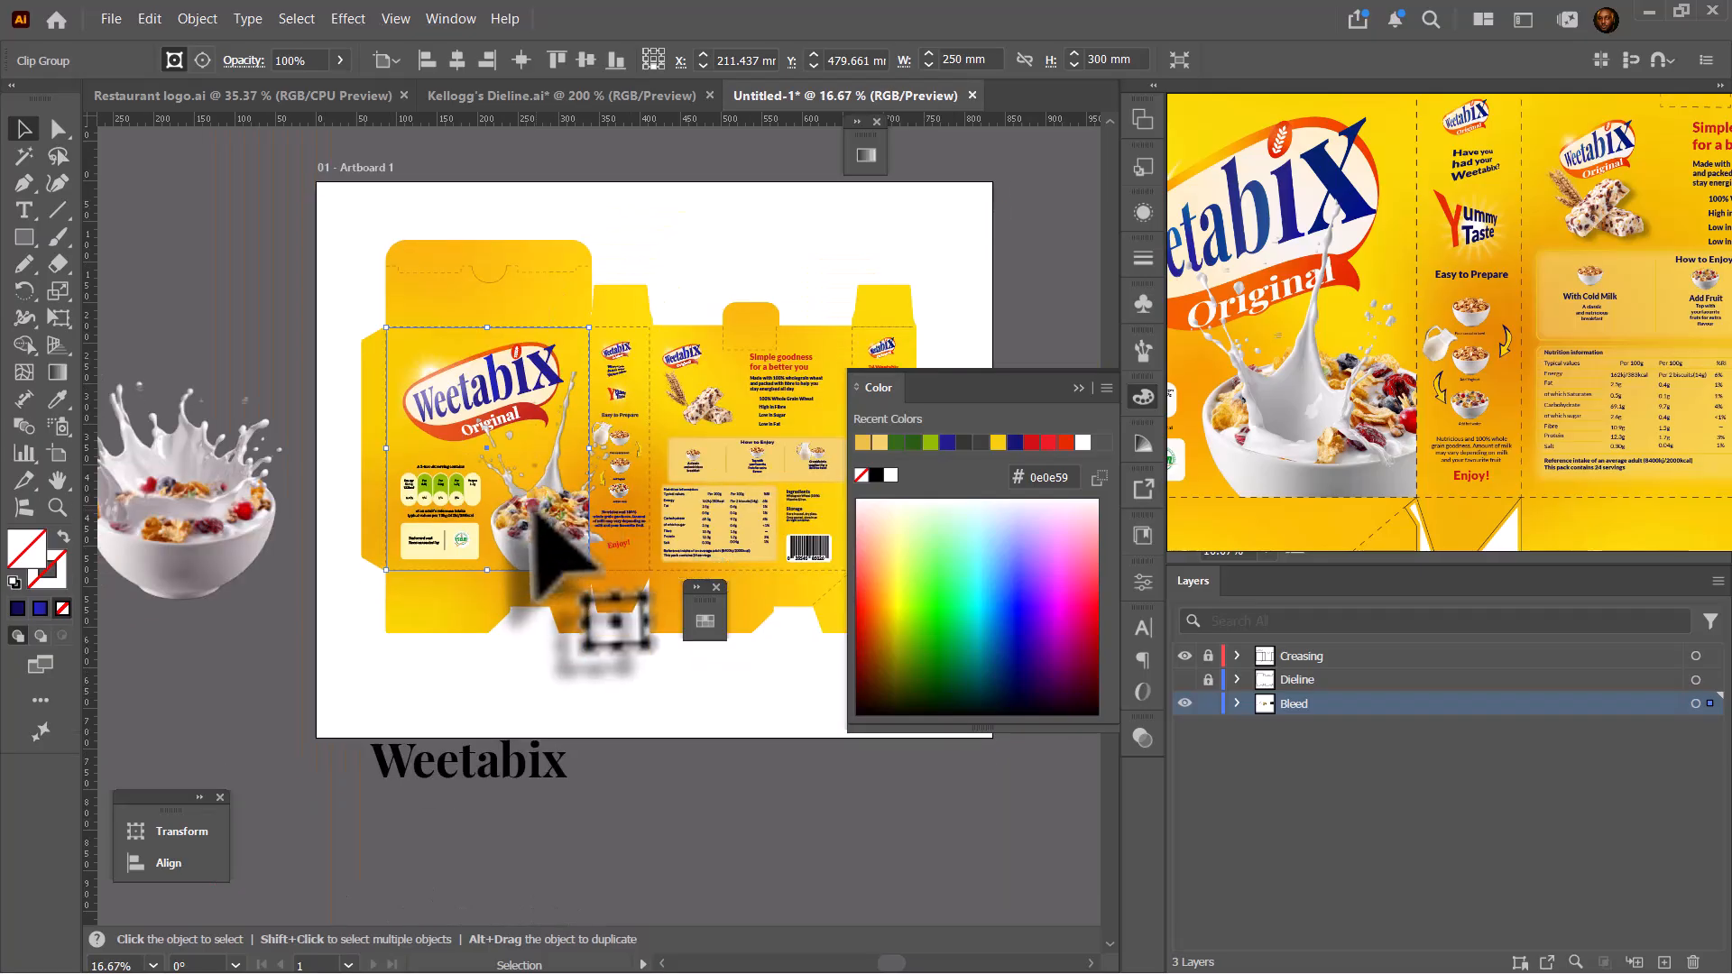
scroll(406, 449, "down", 3)
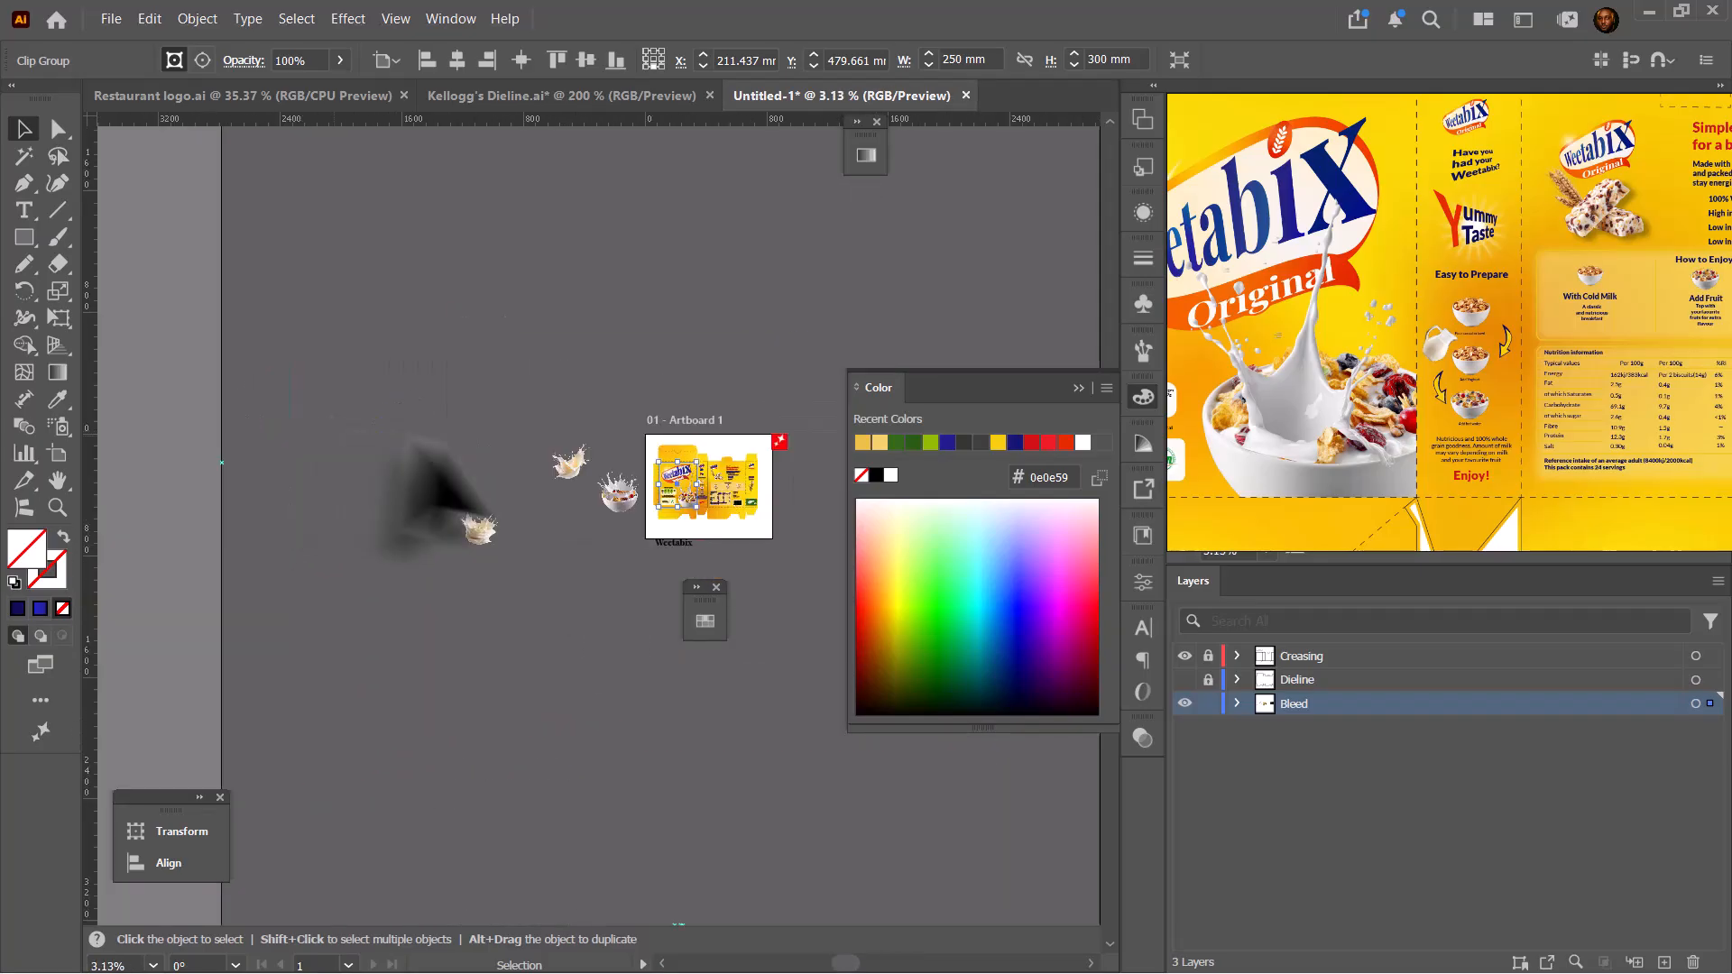
scroll(604, 492, "up", 4)
left_click_drag(434, 431, 473, 396)
scroll(407, 448, "down", 2)
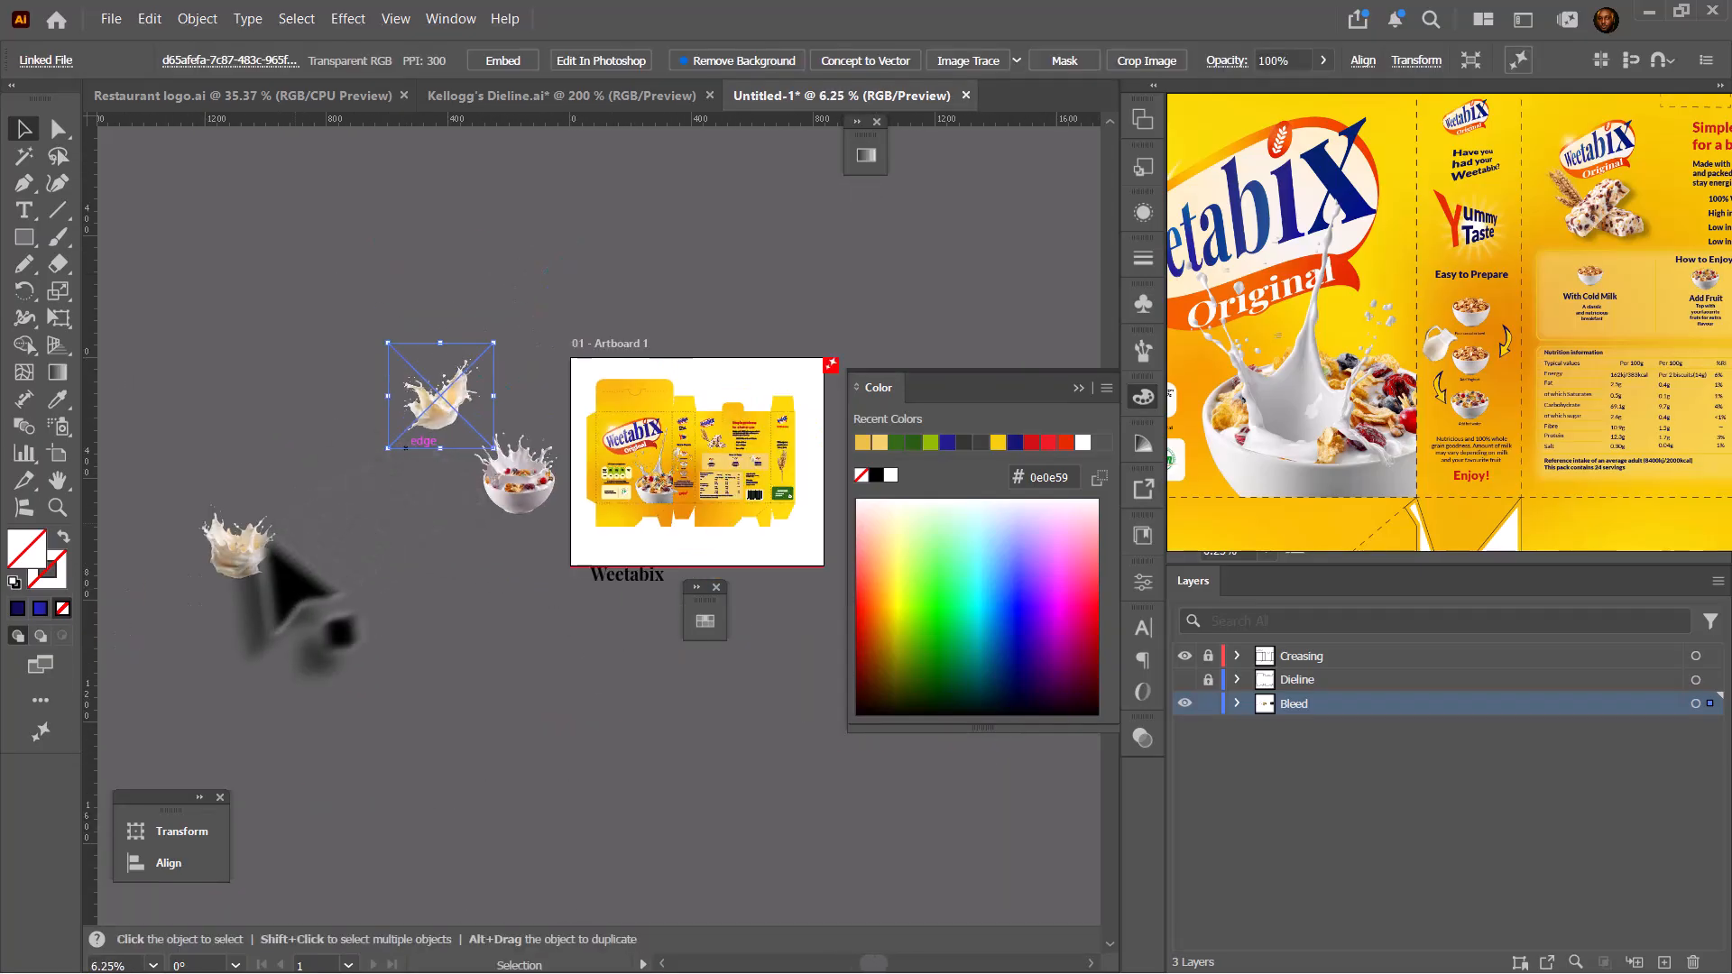
left_click_drag(242, 541, 395, 403)
- Collapse the floating color controls that cover the carton's back and side faces
left_click(677, 521)
scroll(650, 542, "up", 4)
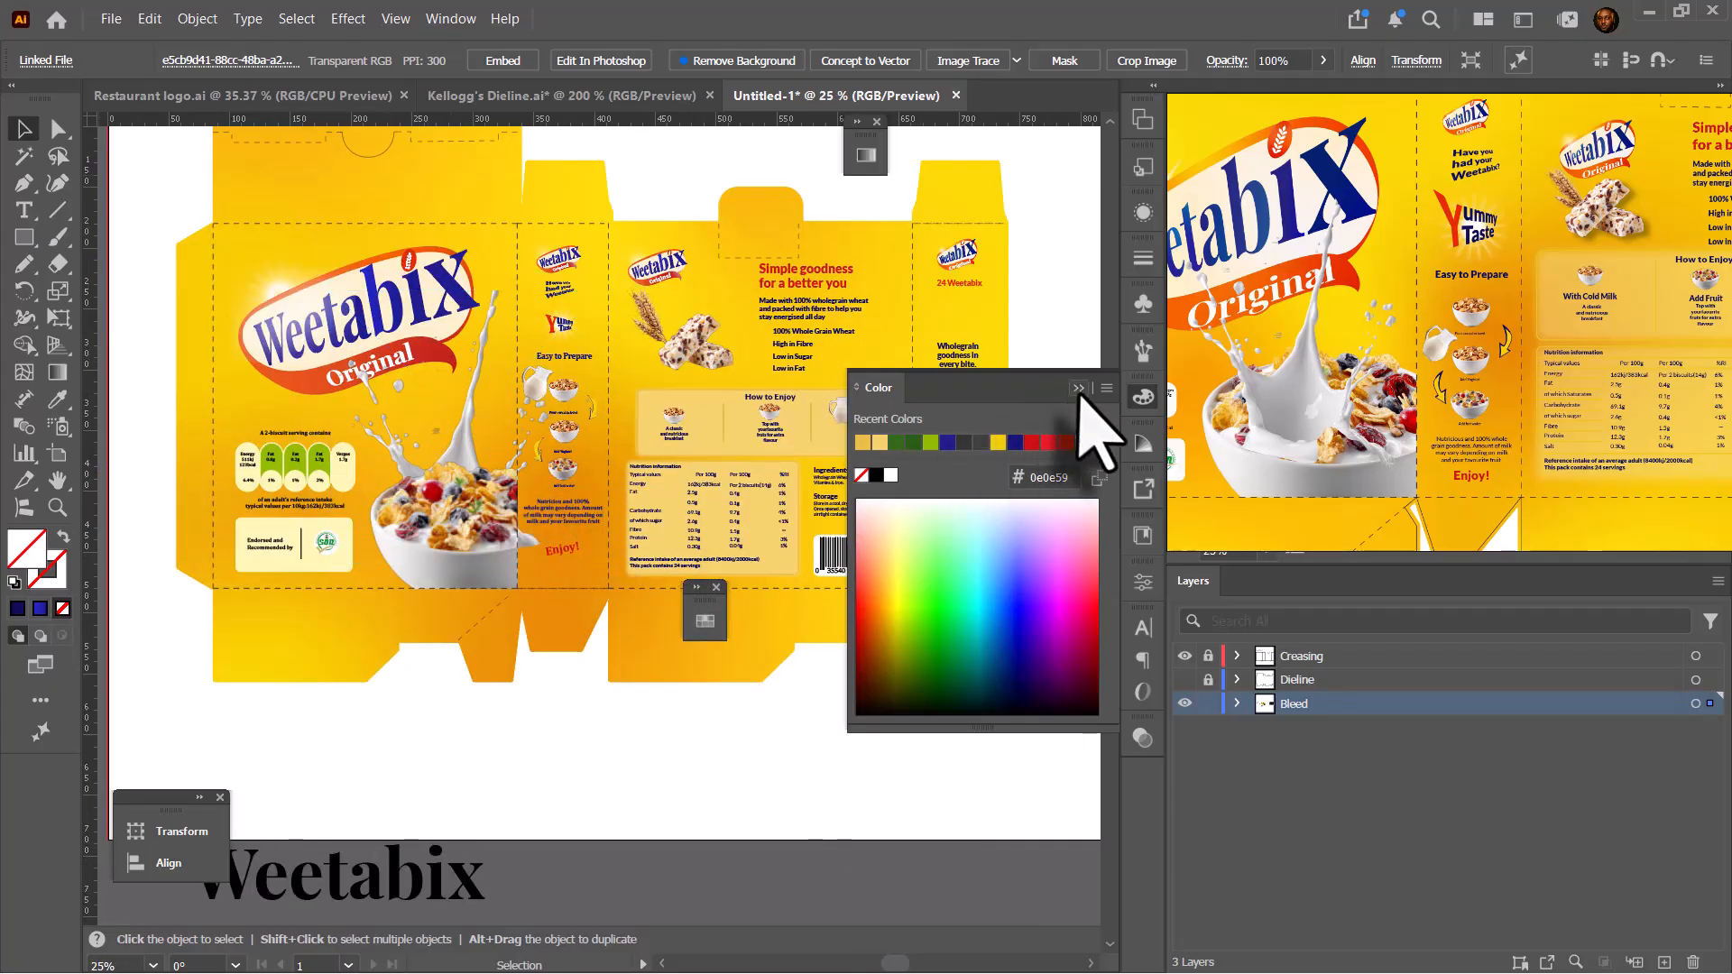
left_click(1079, 388)
scroll(1025, 483, "up", 2)
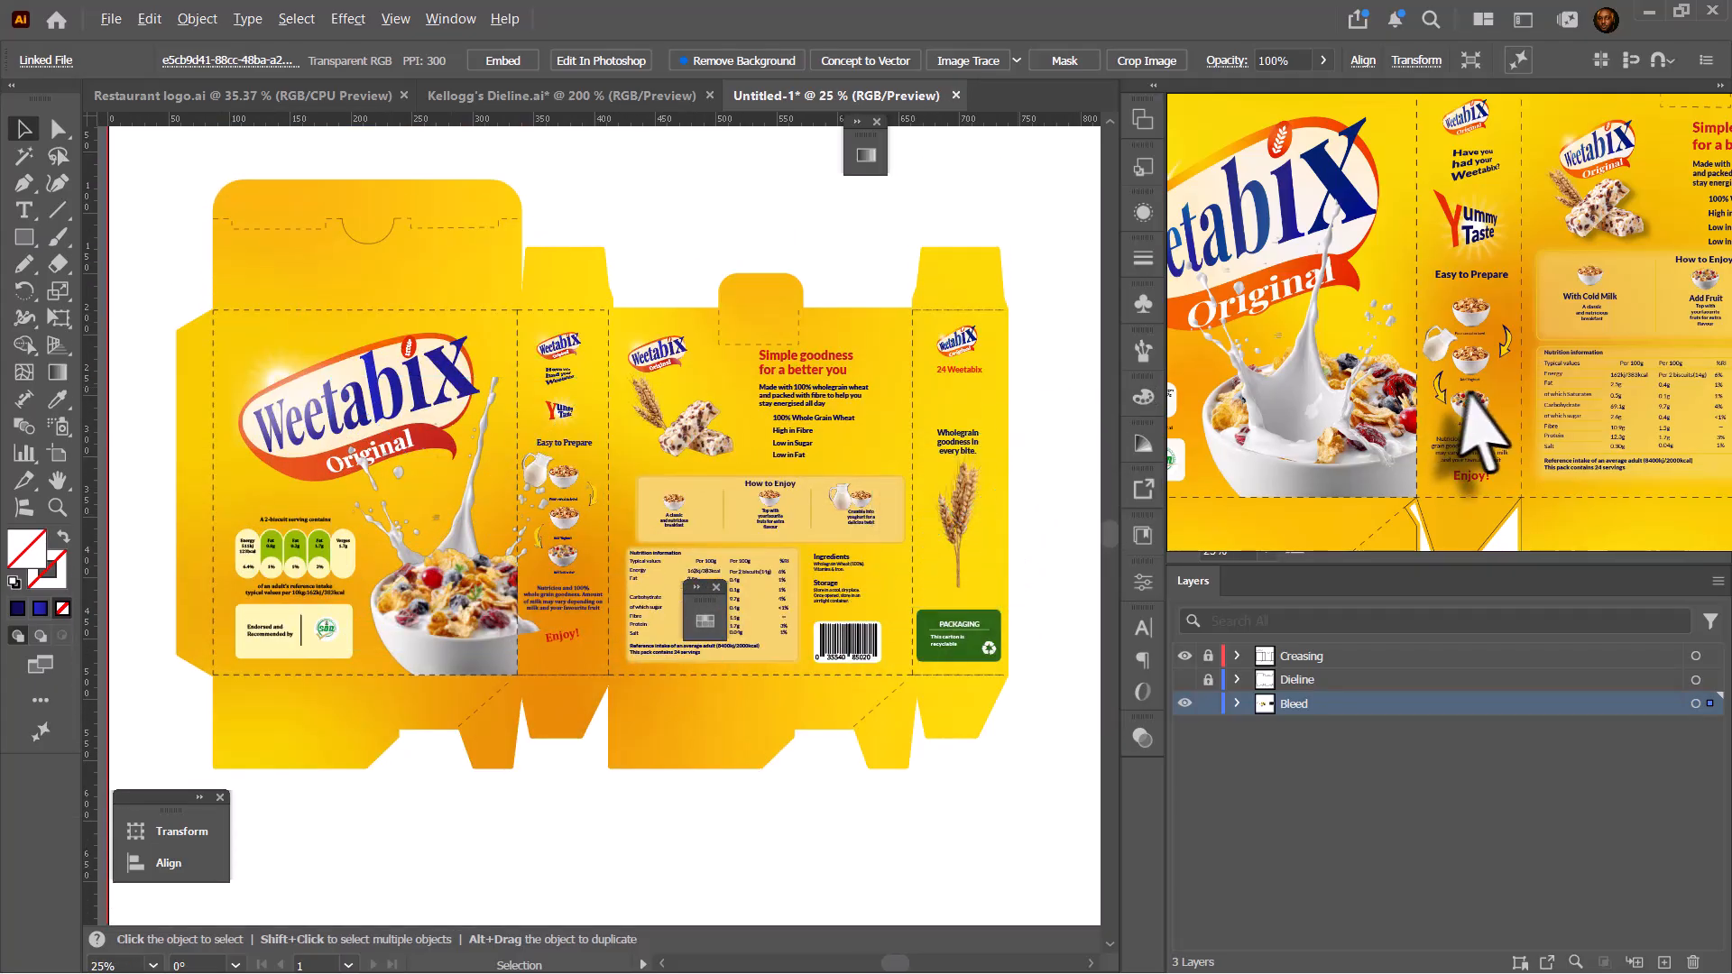